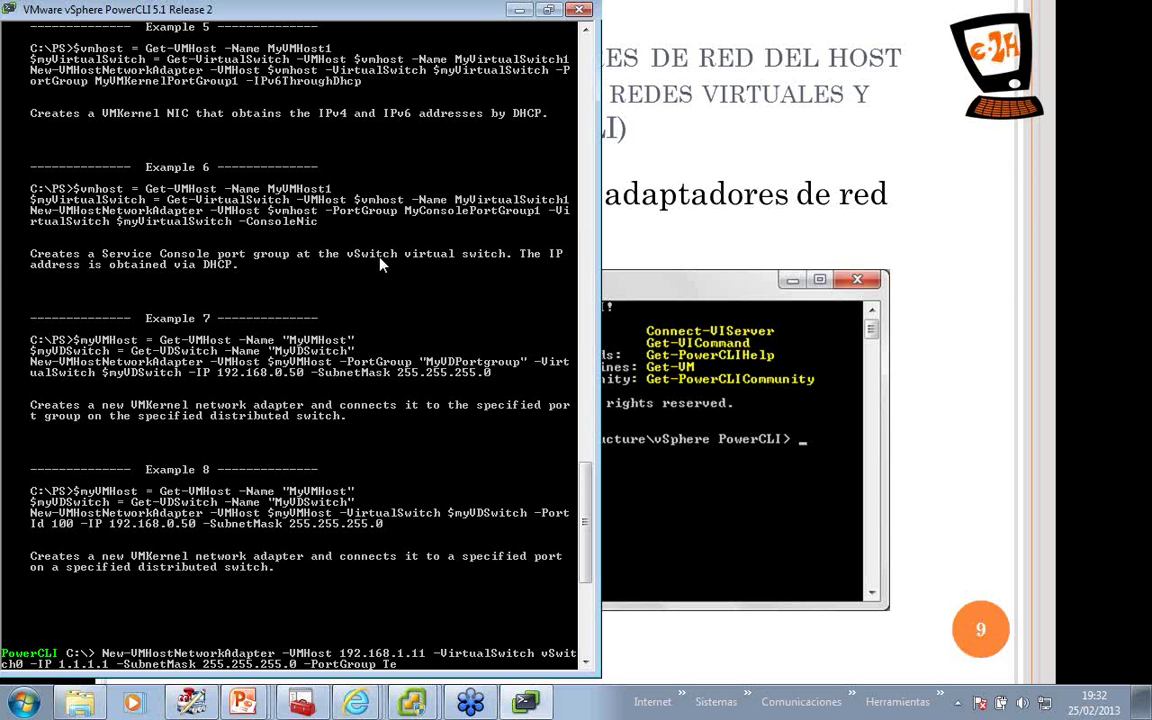
Create a VMkernel adapter on host 192.168.1.11, switch vSwitch0, with IP 1.1.1.1, mask 255.255.255.0 and port group Testvmk.
text(st)
text(vNI)
key(BackSpace)
key(BackSpace)
text(mk)
key(Return)
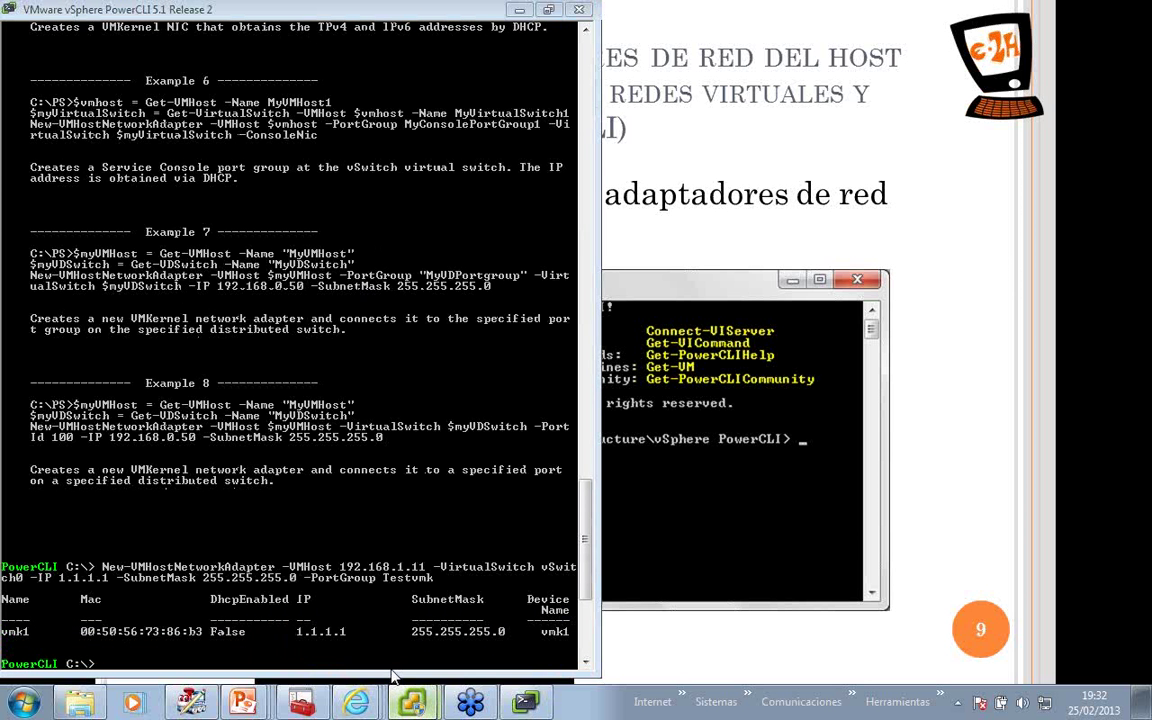
Close the vCenter Server Appliance console and log in to the vSphere Client as root with the account password.
click(366, 628)
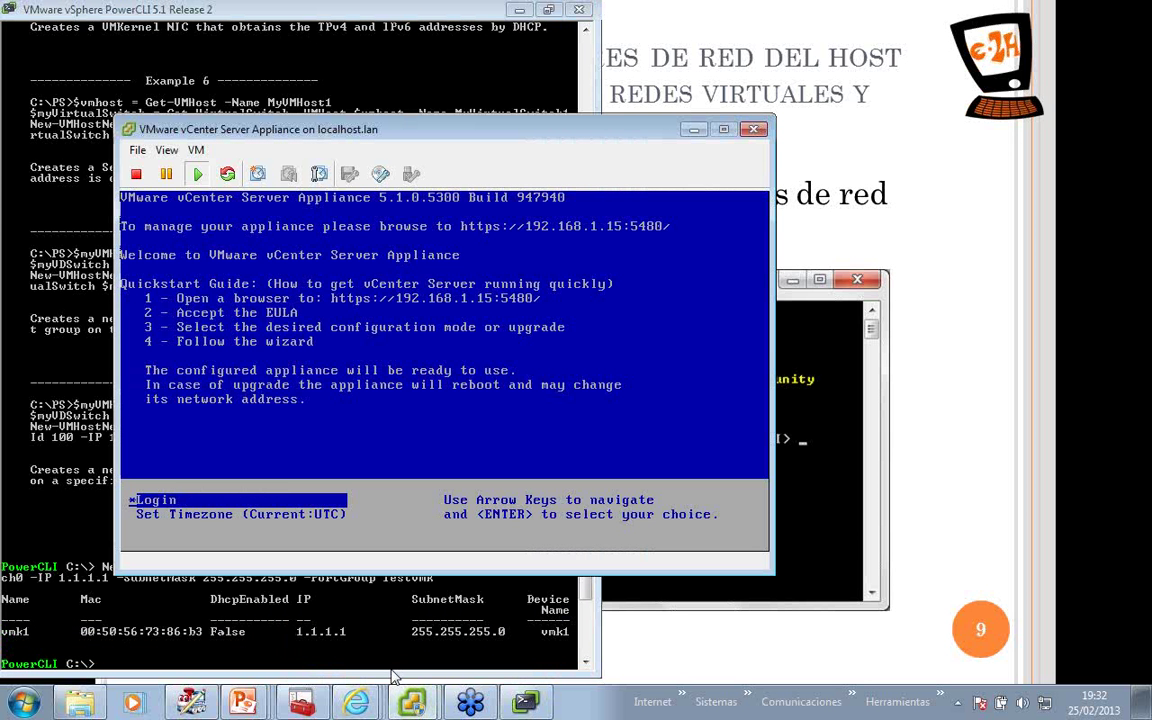
click(755, 131)
click(22, 703)
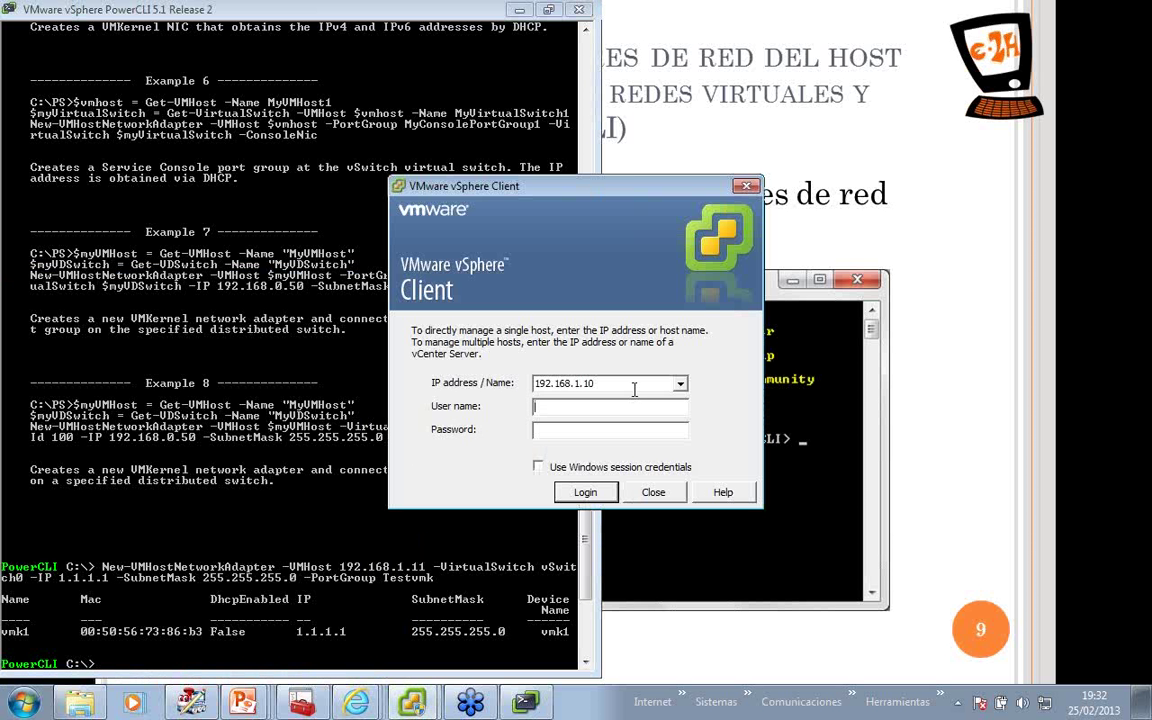
key(Tab)
text(root)
key(Tab)
text(*****)
key(Return)
In PowerCLI, list the VMkernel network adapters of host 192.168.1.11 with Get-VMHostNetworkAdapter.
click(220, 403)
text(get-v)
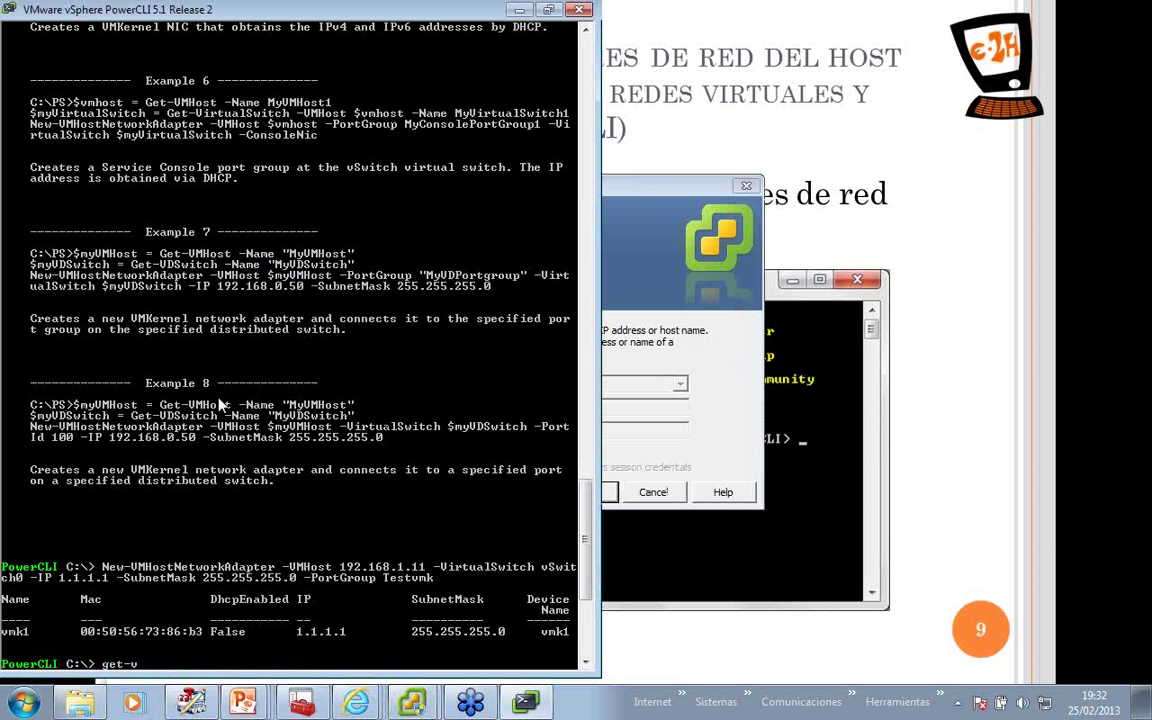
text(mhostn)
key(Tab)
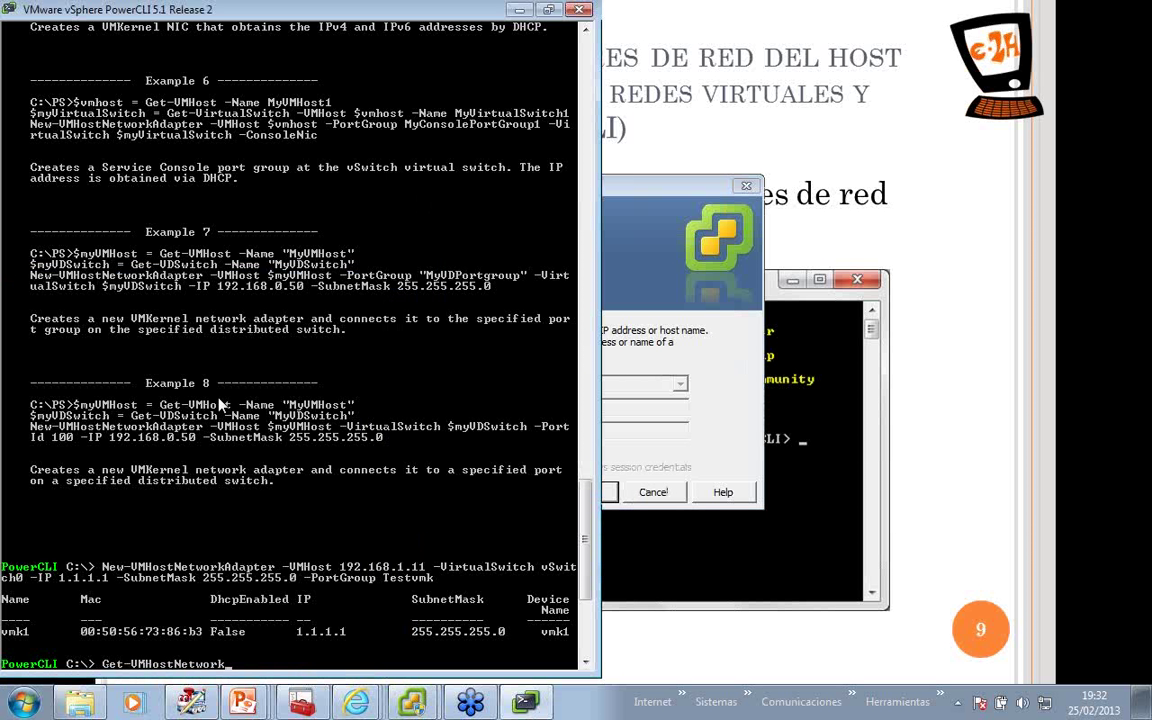
key(Tab)
text(-VMHost 192.168.1.11)
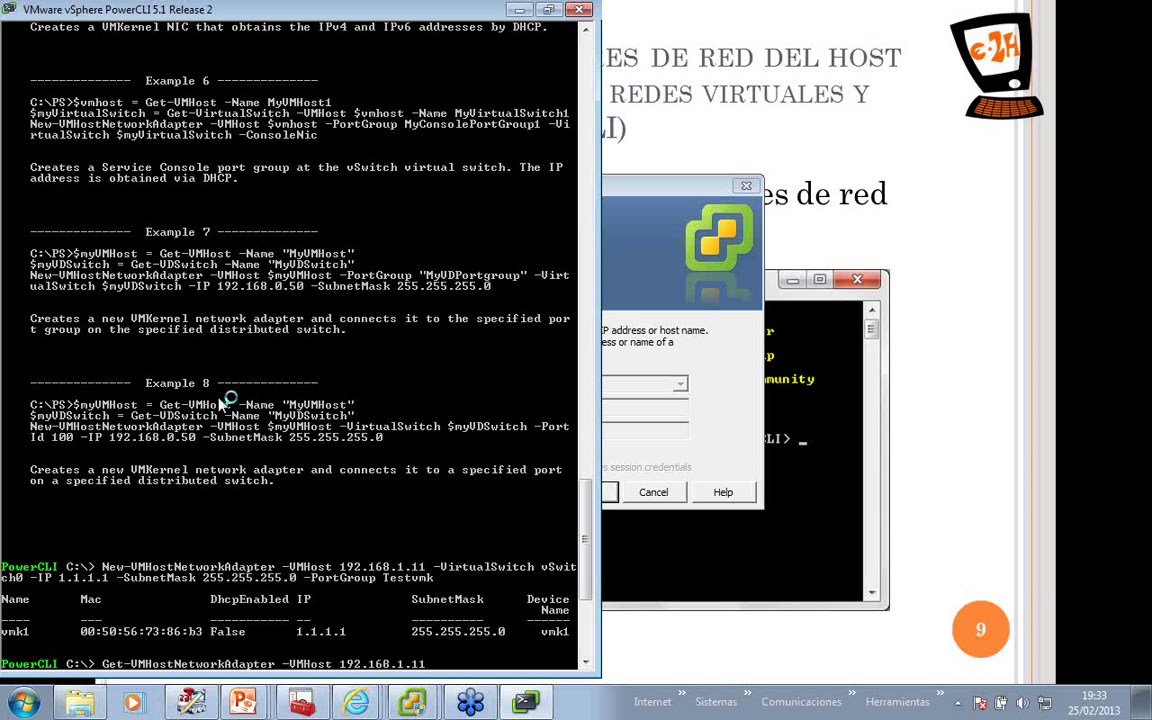
text( -VMKernel)
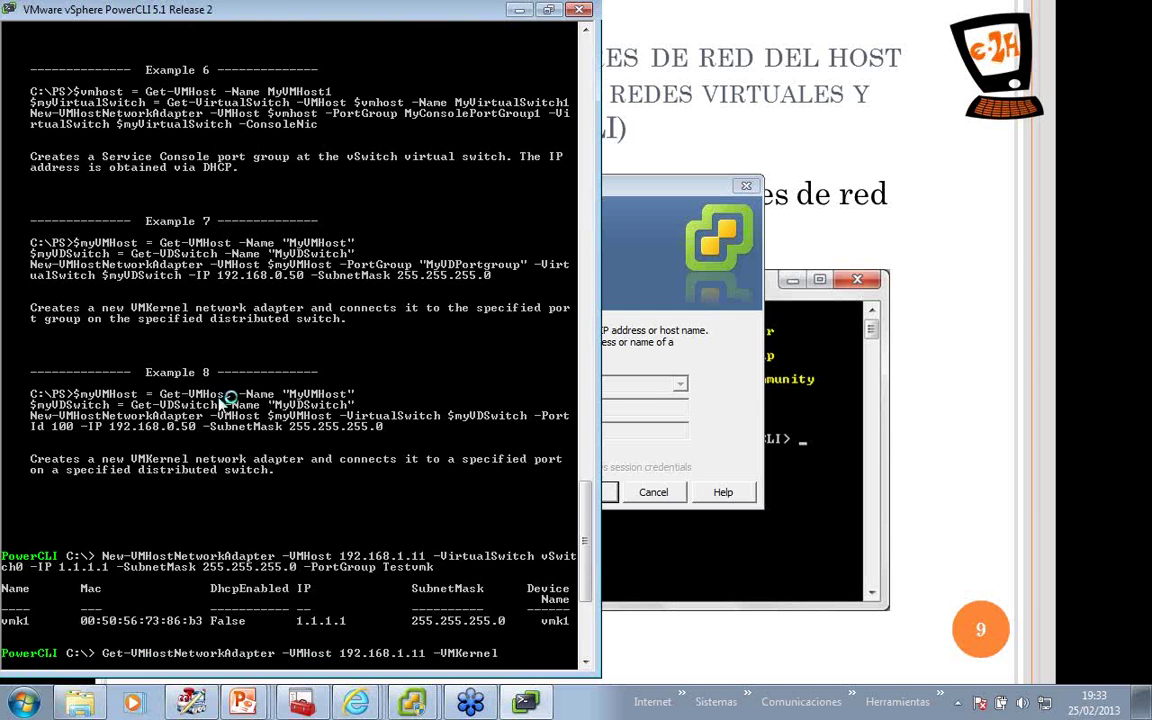
key(Return)
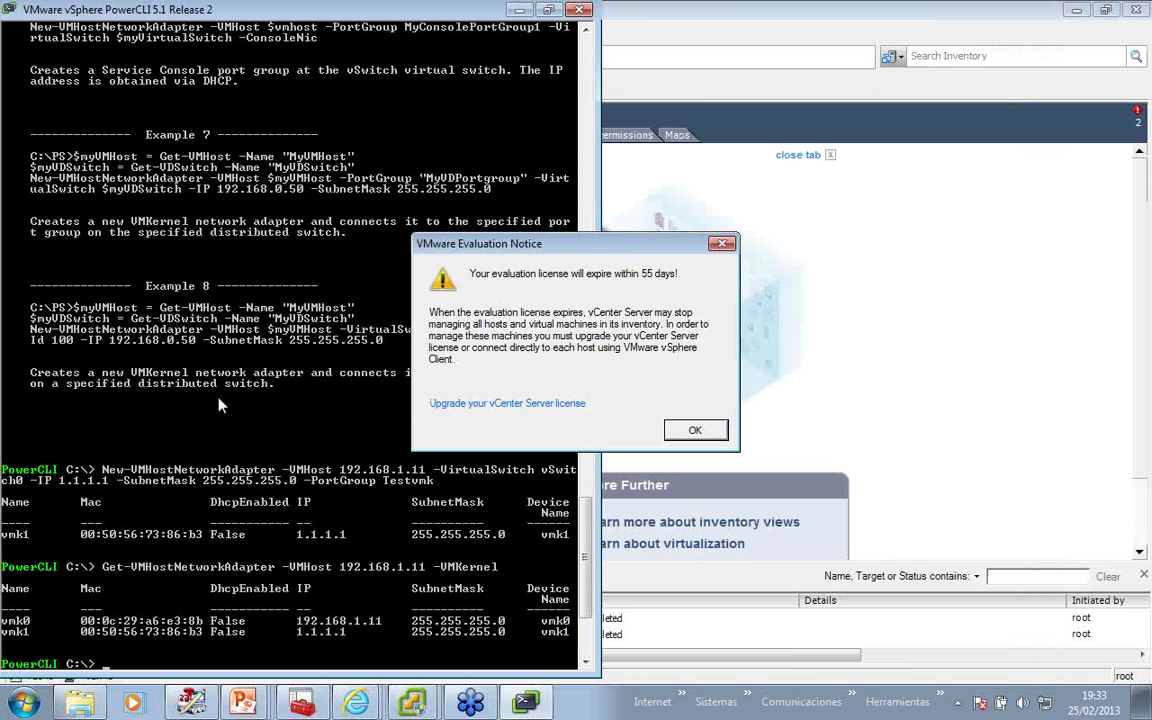
In the vSphere Client, dismiss the evaluation notice, show host 192.168.1.11's networking configuration and collapse the VM Network machine list.
click(695, 430)
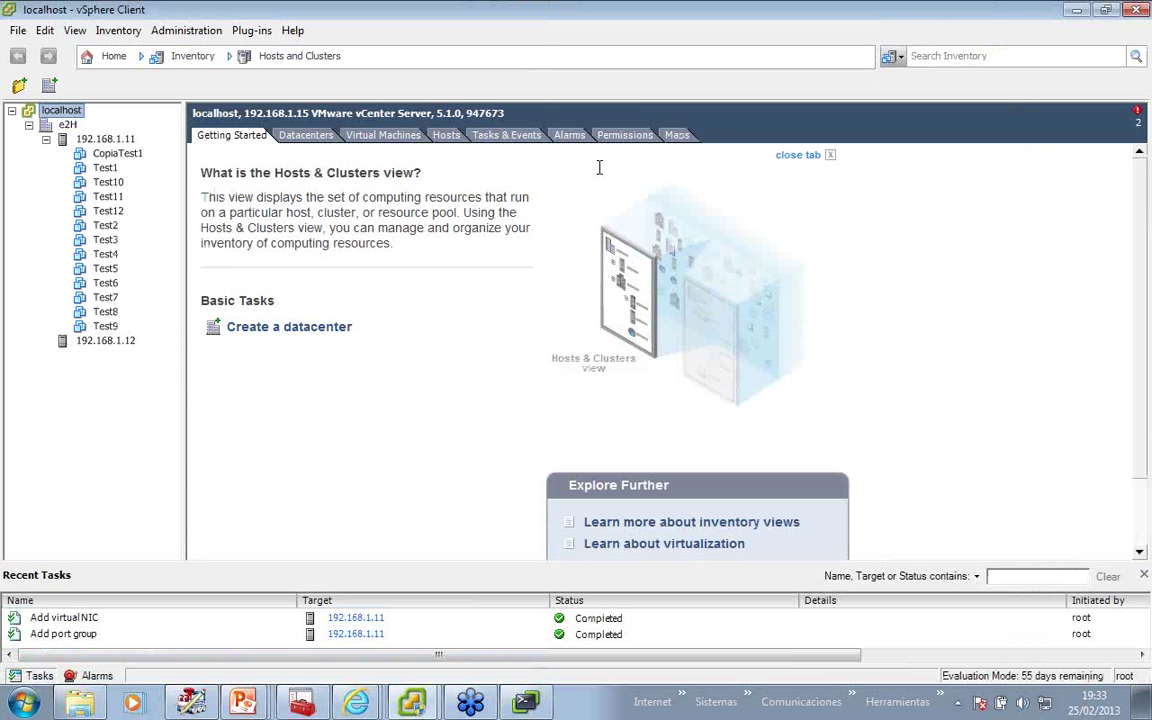
click(106, 138)
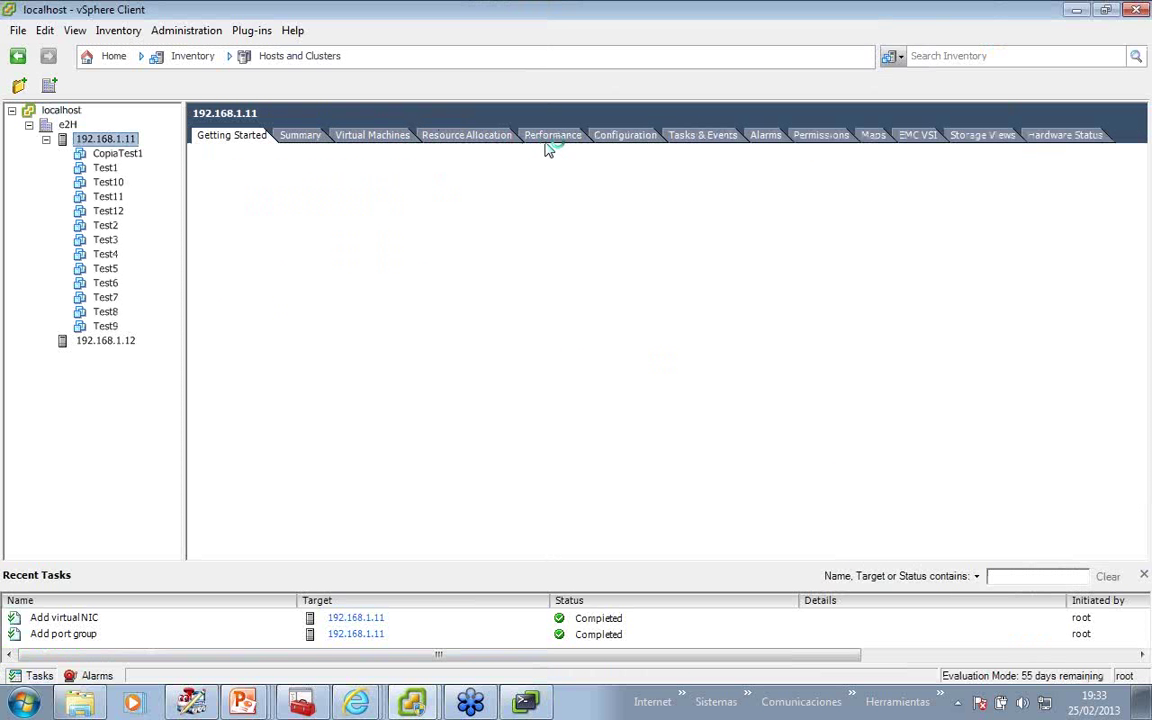
click(612, 140)
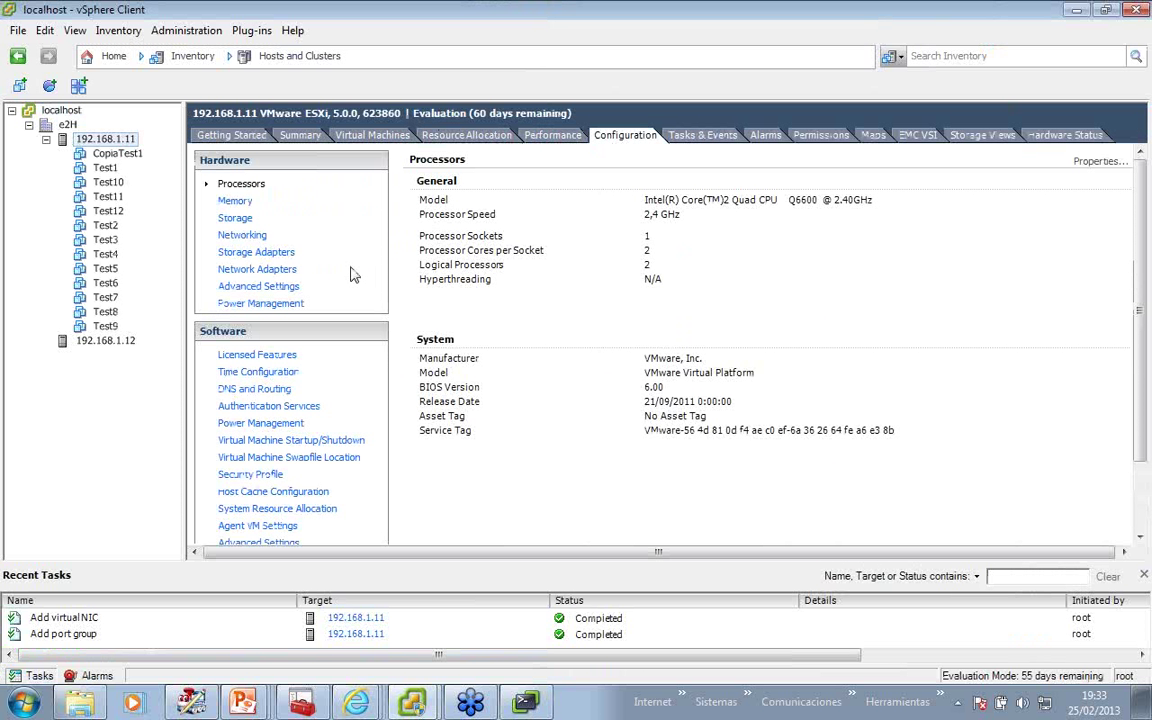
click(246, 238)
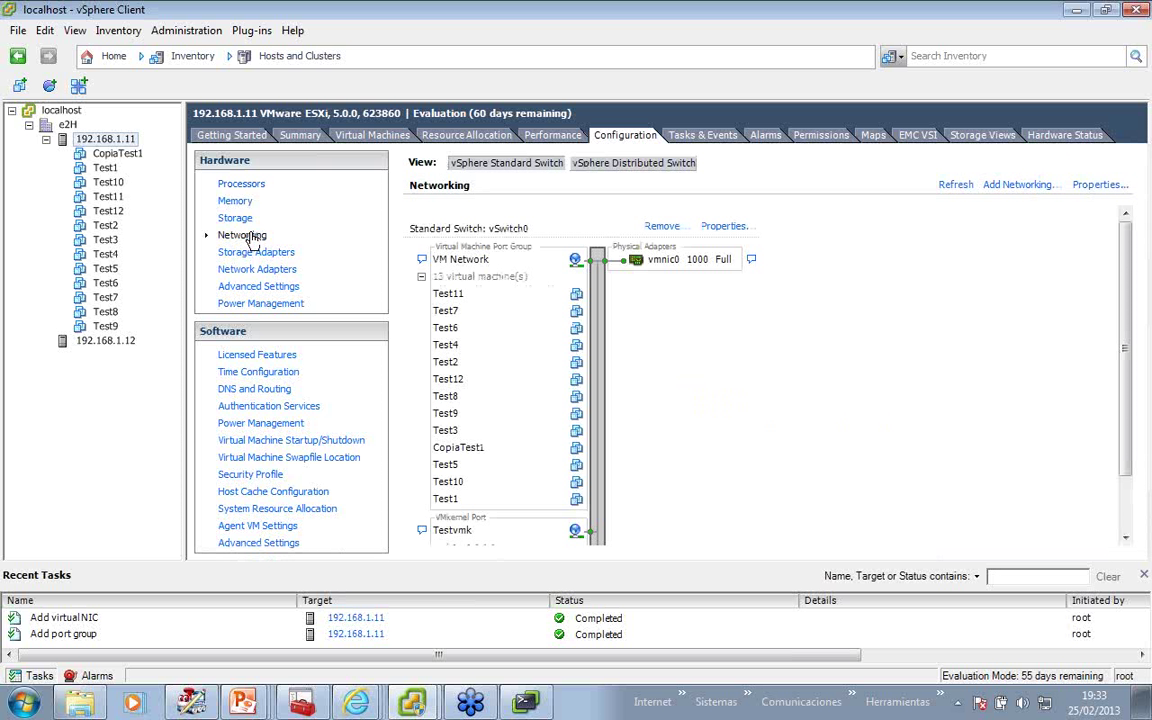
click(421, 277)
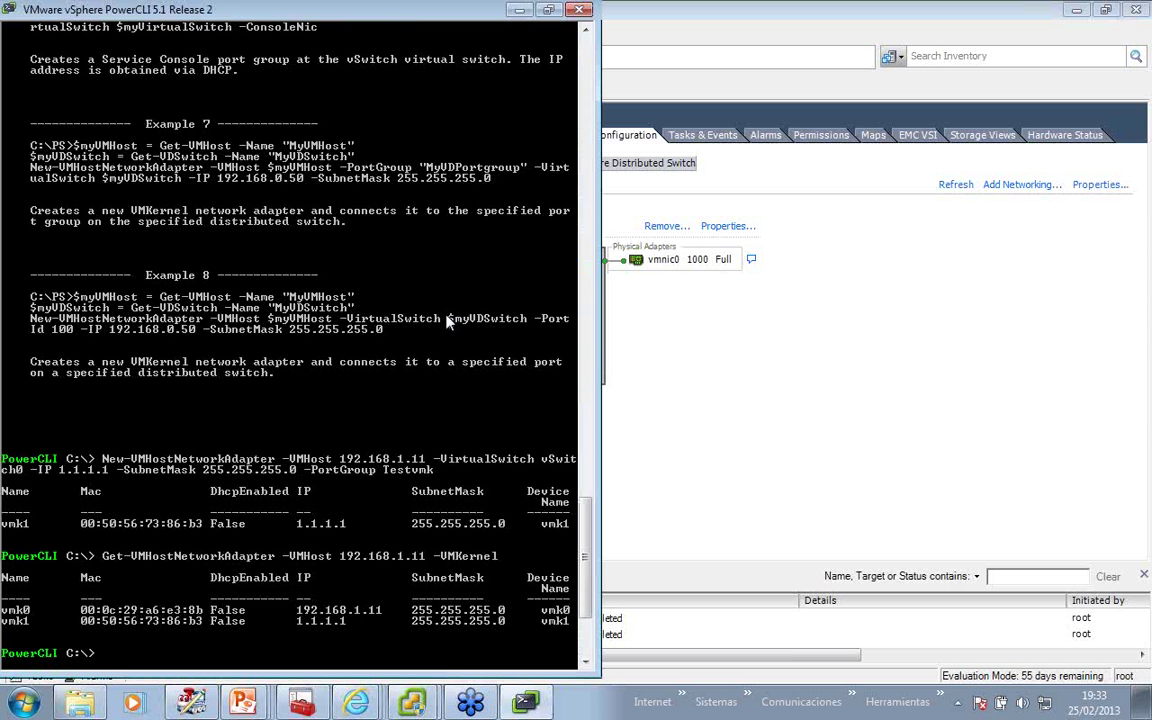
Back in PowerCLI, read the full help for Set-VMHostNetworkAdapter and close it.
key(Return)
key(Return)
text(s)
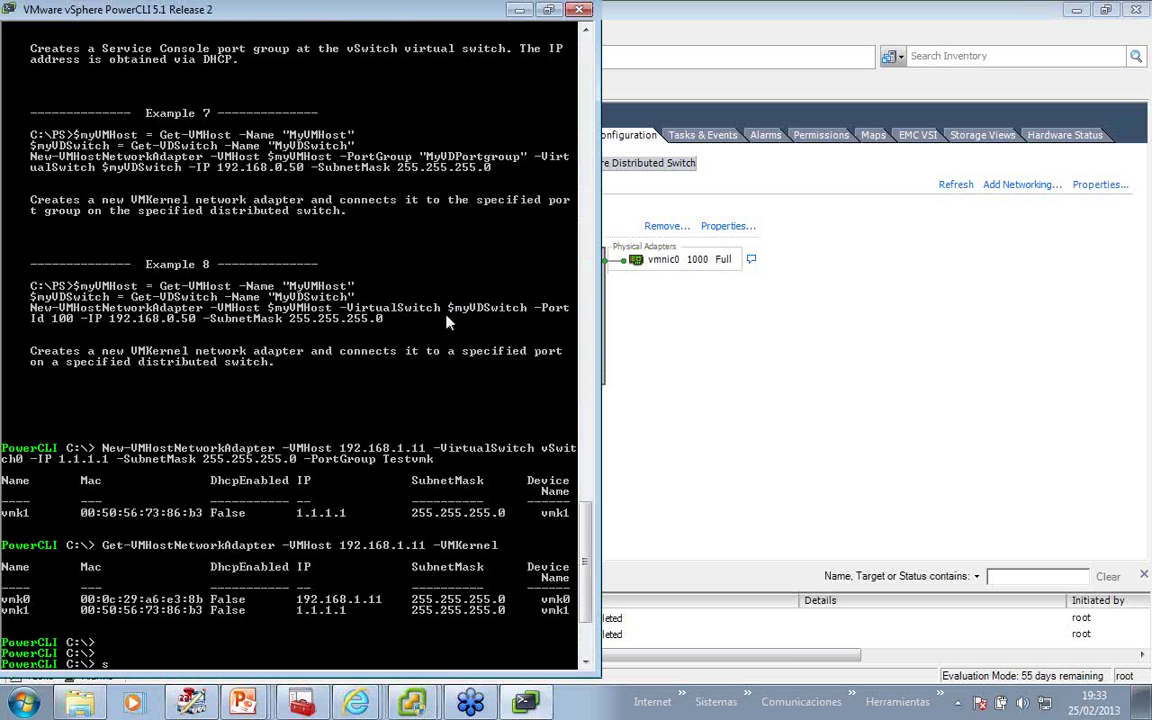
text(et-vmhos)
key(Tab)
text(n)
key(Tab)
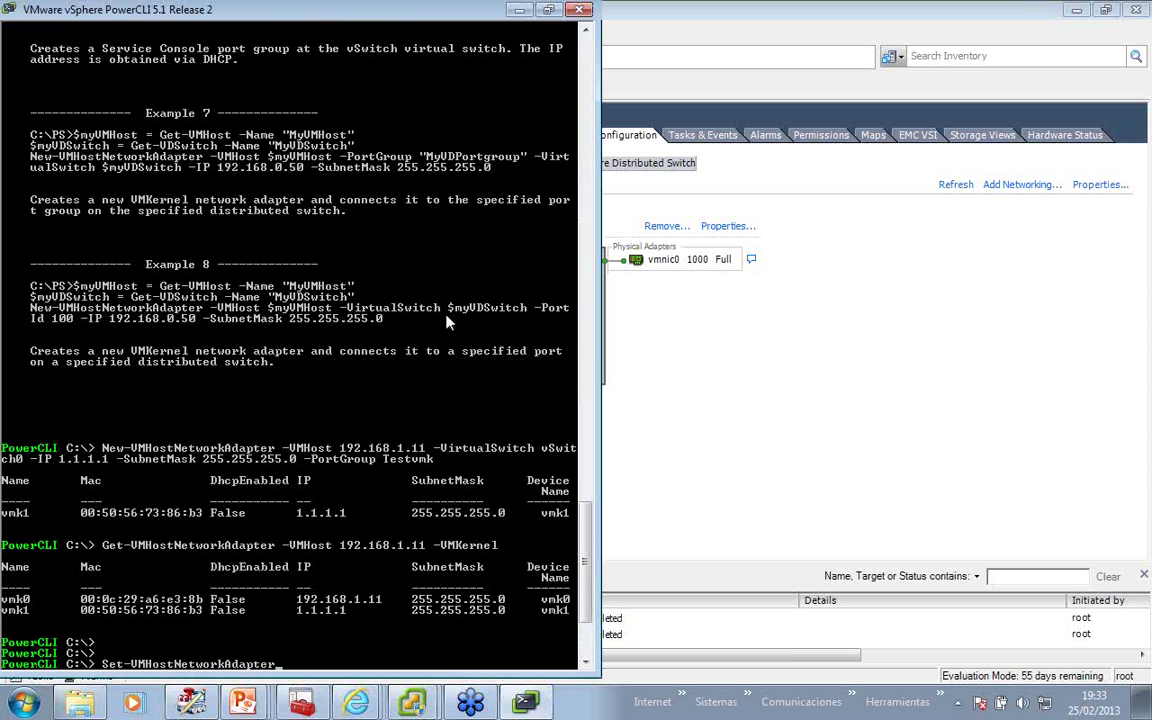
key(Home)
text(man)
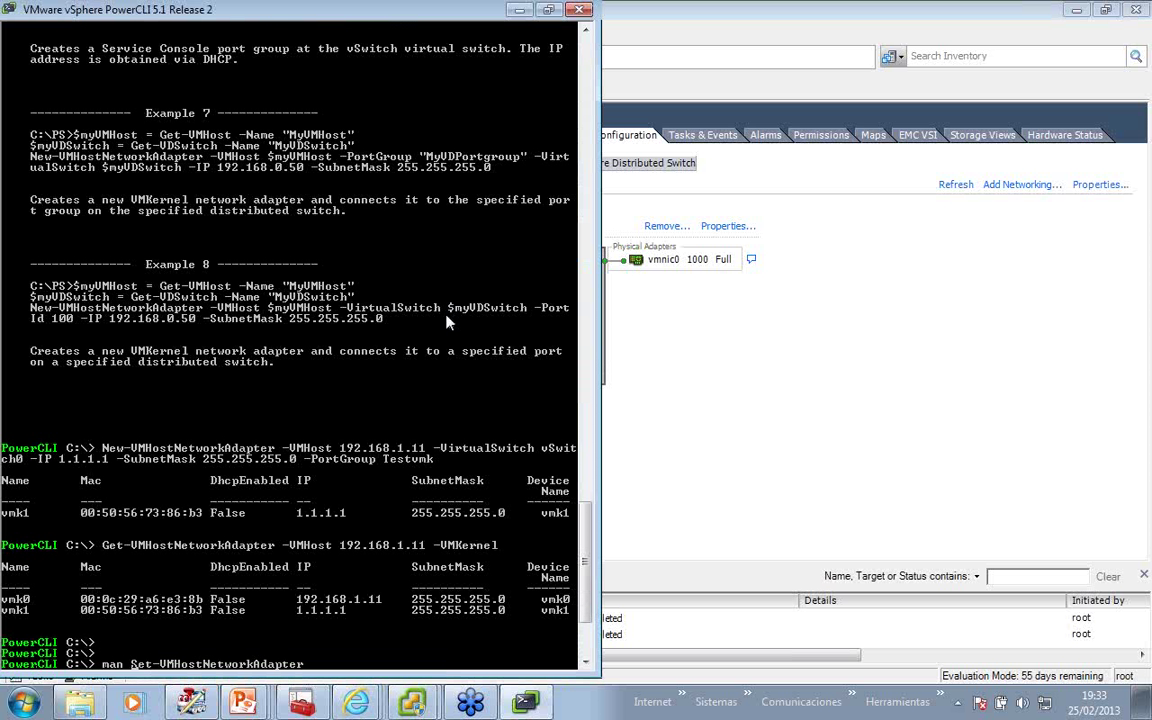
key(End)
text(-full)
key(Return)
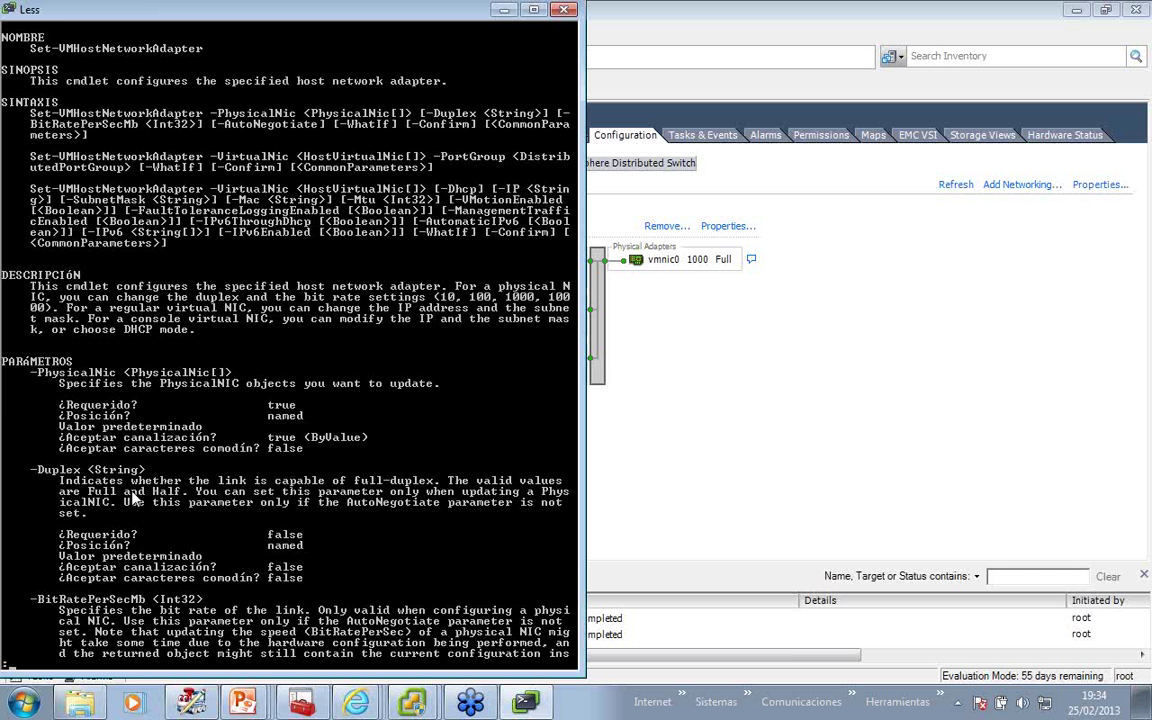
text(q)
List the physical network adapters of host 192.168.1.11 with Get-VMHostNetworkAdapter.
text(get)
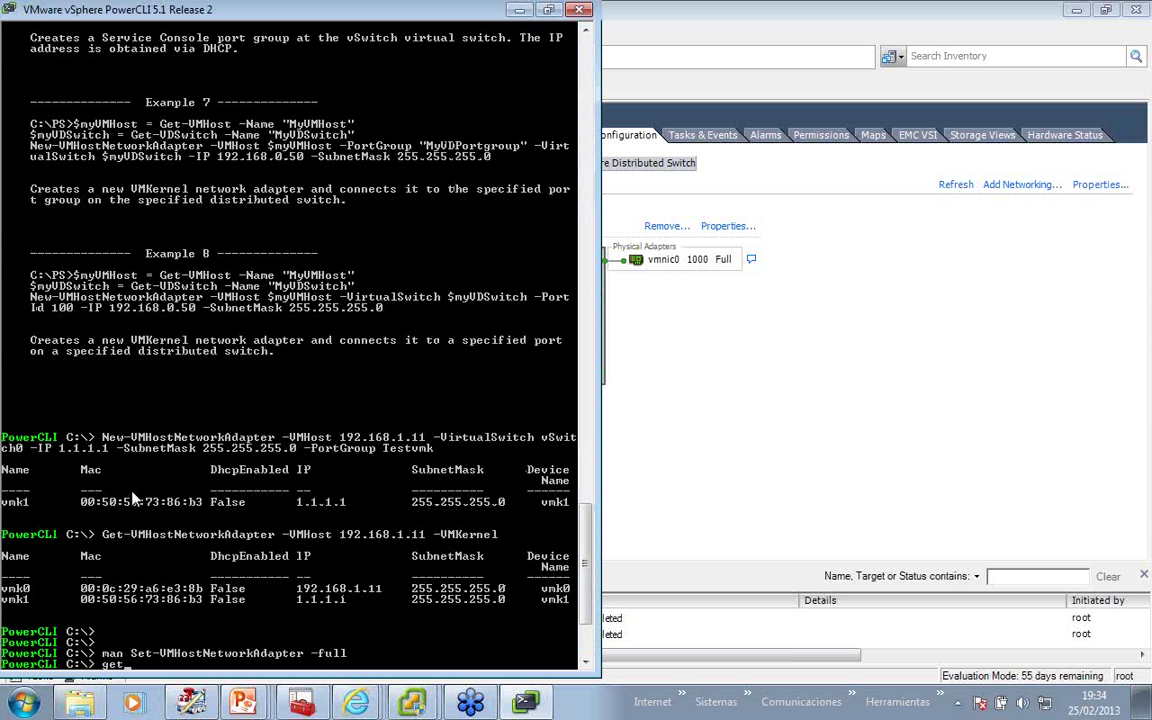
text(-vmhost)
key(Tab)
text(n)
key(Tab)
key(Tab)
text(-VMHost 1)
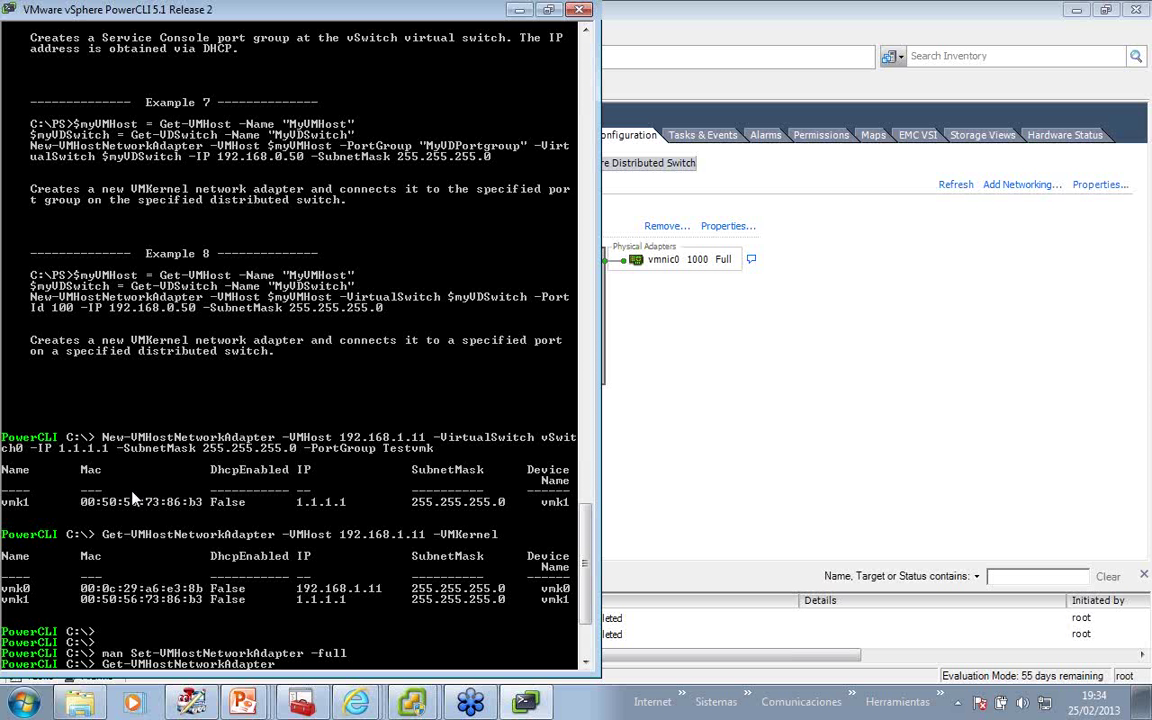
text(92.168.1.11)
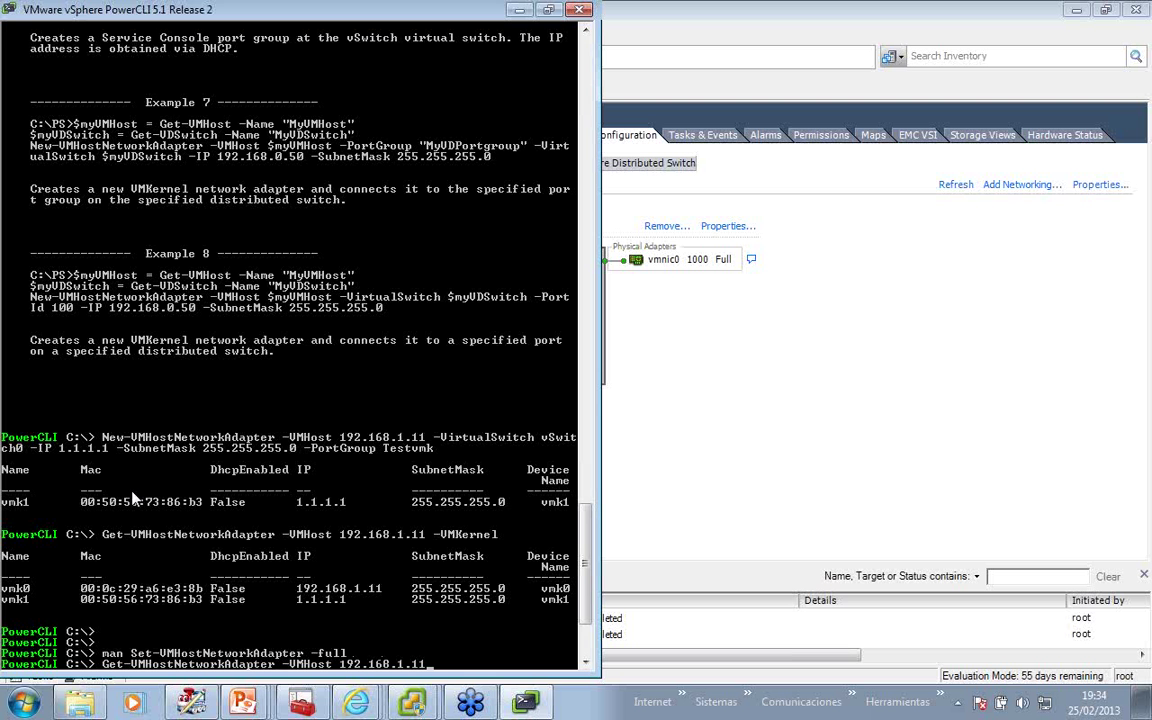
text( -ph)
key(Tab)
key(Return)
Query only the physical adapter vmnic3 on the host and output its properties in list format with FL.
key(Up)
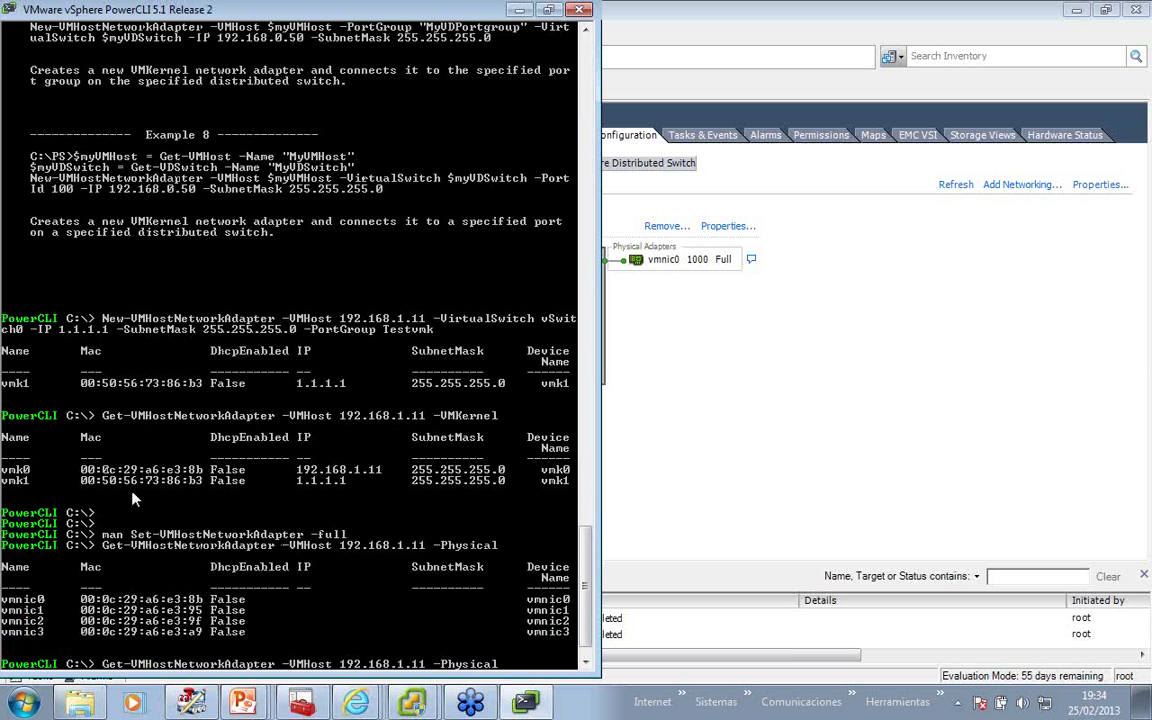
text(-Name vmnic)
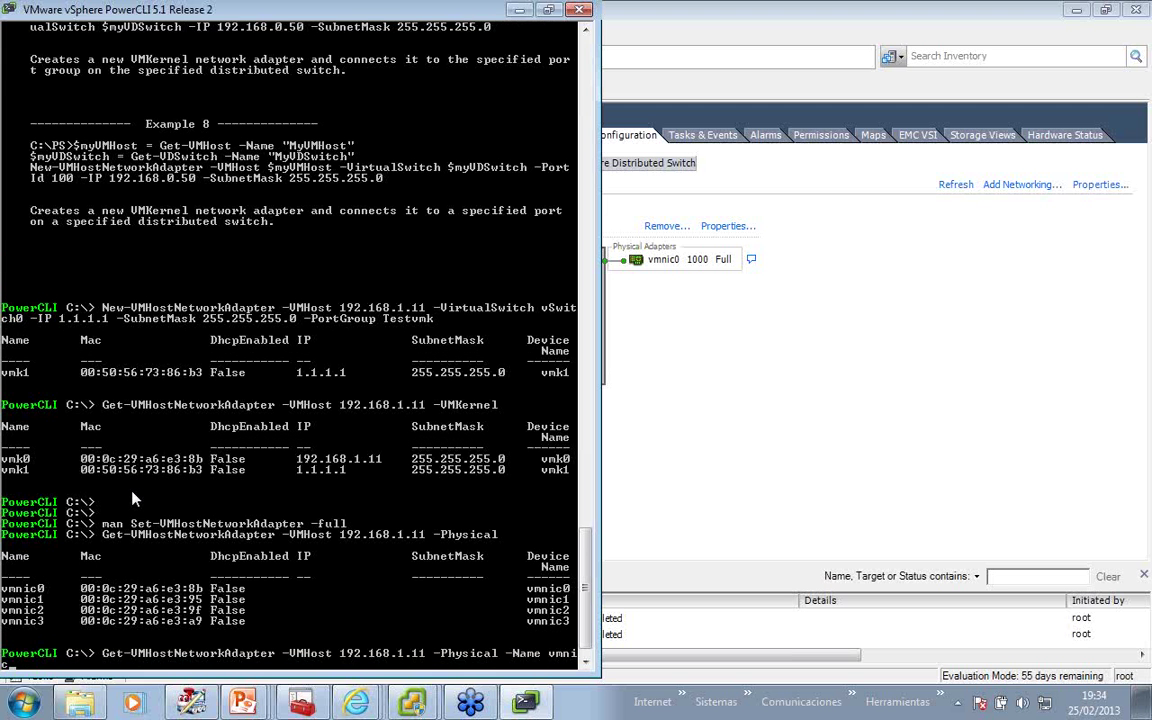
text(3)
key(Return)
key(Up)
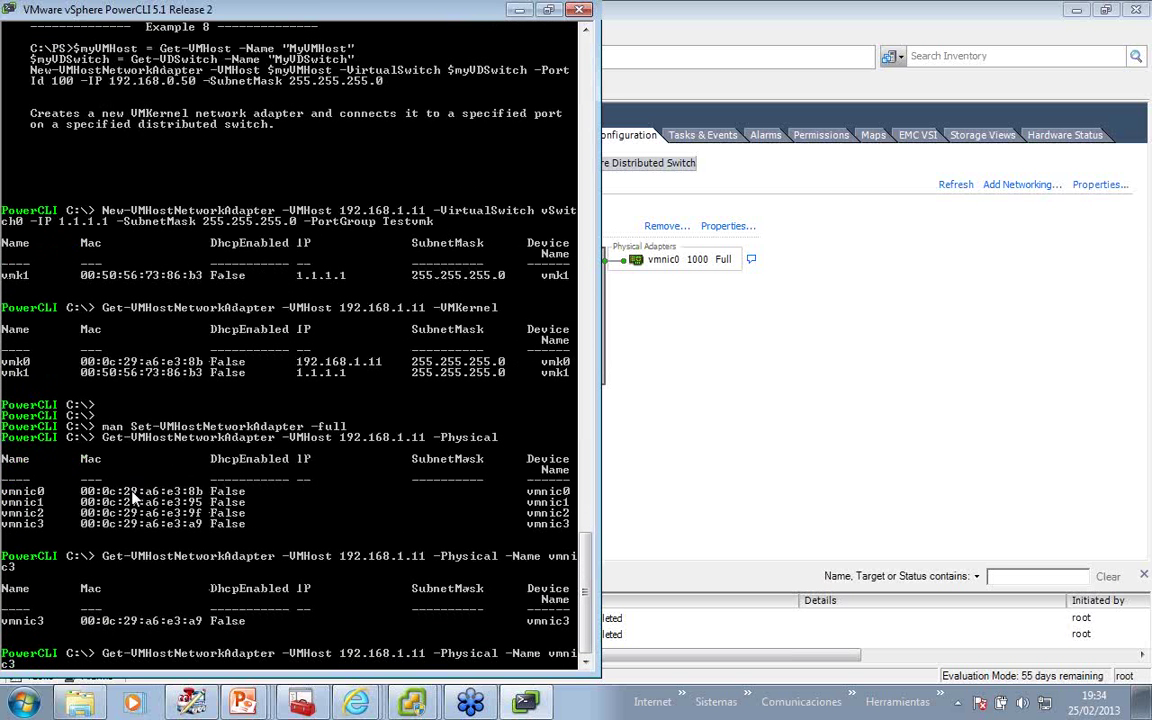
text(| FL)
key(Return)
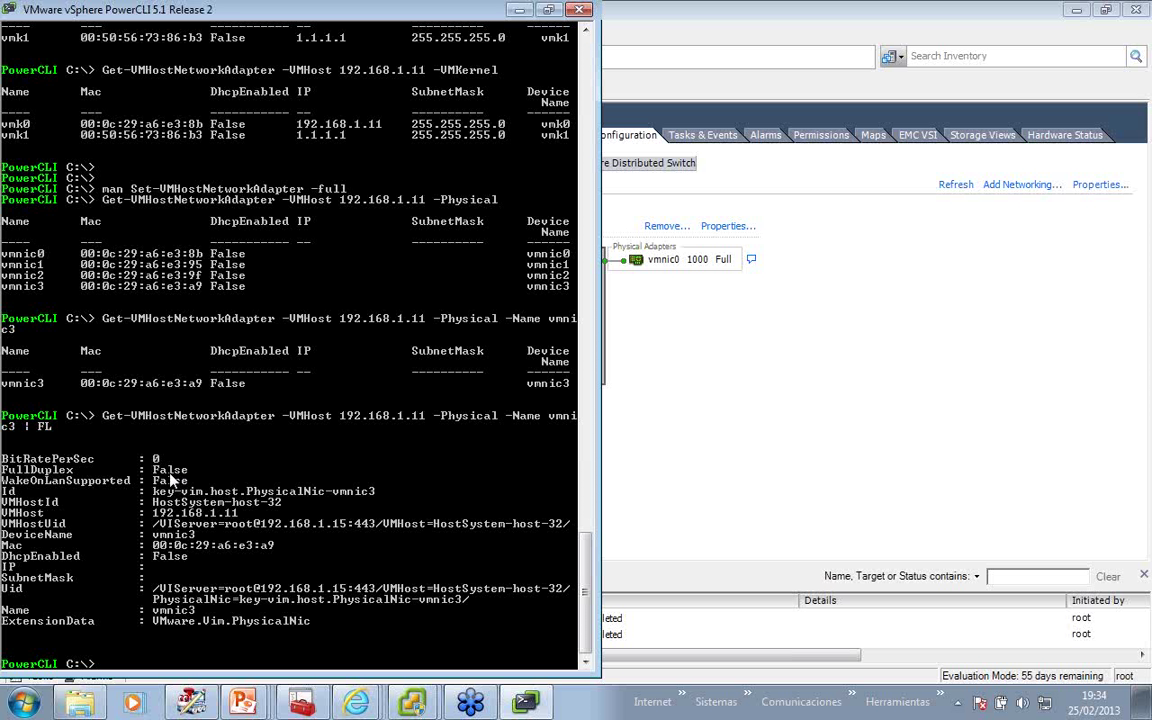
Output the properties of the physical adapter vmnic0 in list format by adapting the previous query.
key(Up)
key(BackSpace)
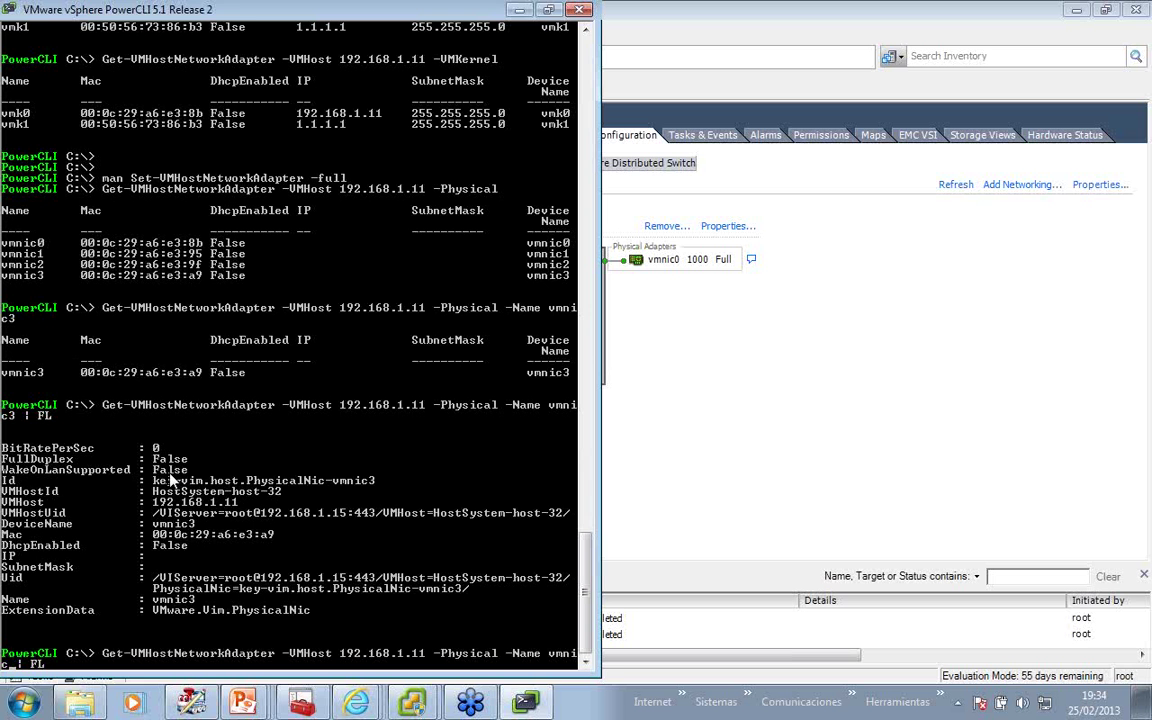
text(0)
key(Return)
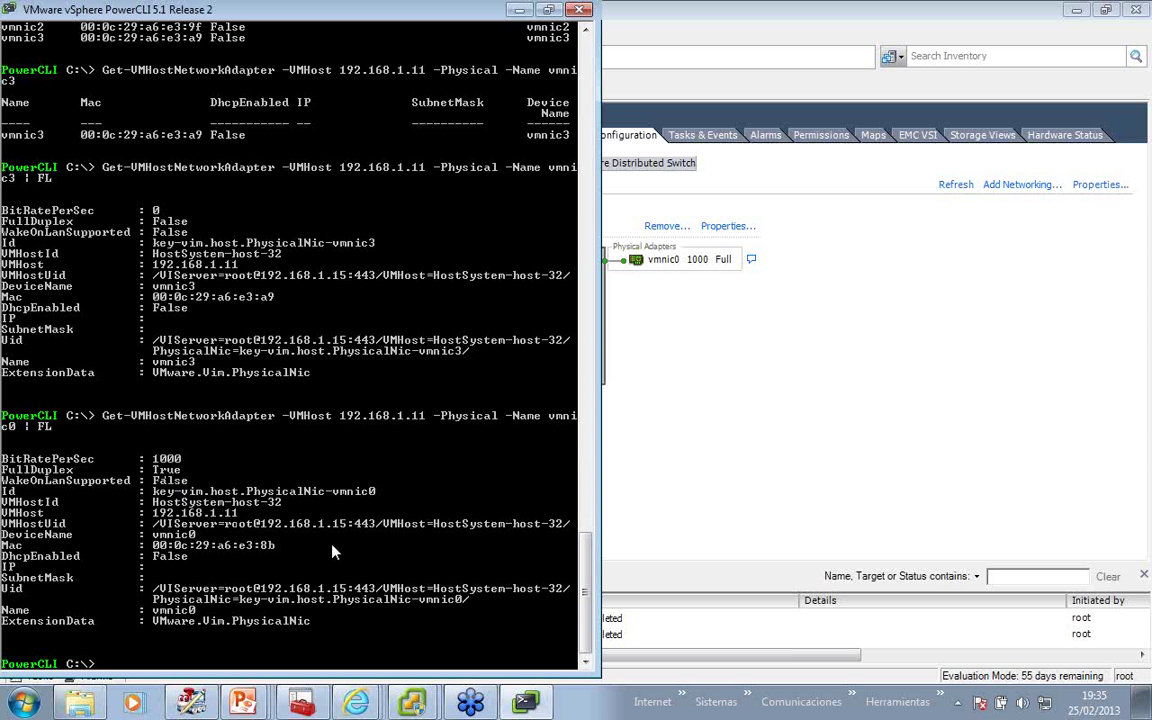
Try to set the physical adapter vmnic0 to half duplex with Set-VMHostNetworkAdapter, passing the adapter name to -PhysicalNic.
text(set-vmhostn)
key(Tab)
text(a)
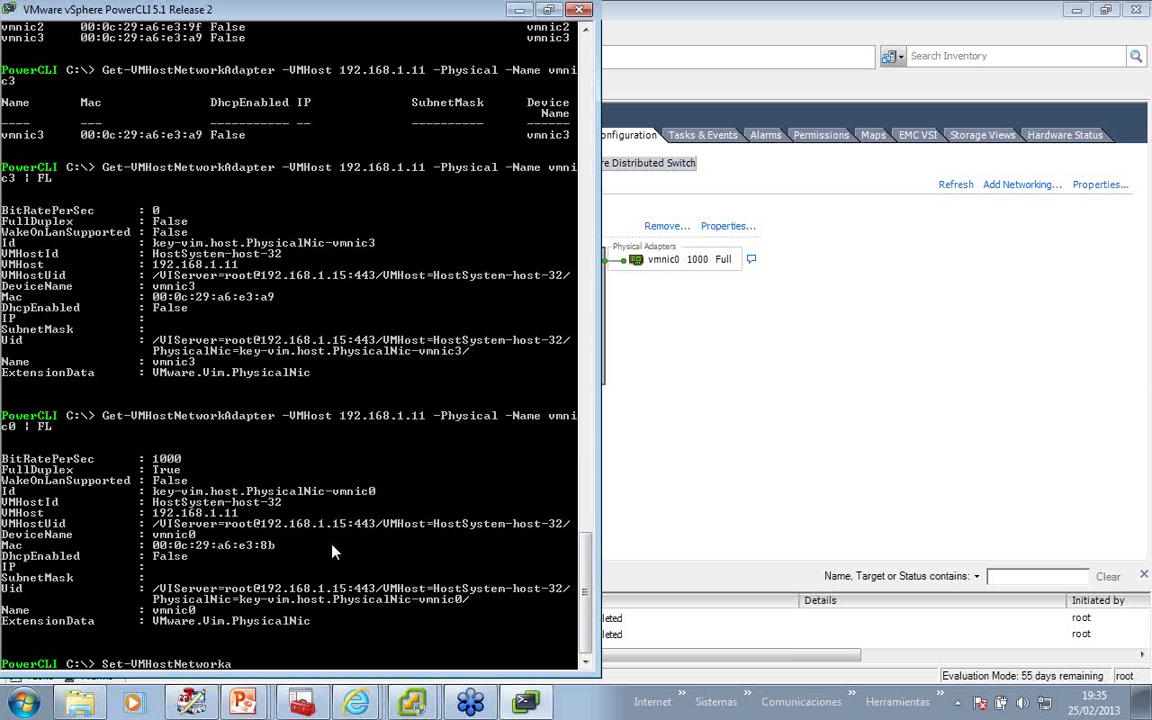
key(Tab)
text(-vm)
key(Tab)
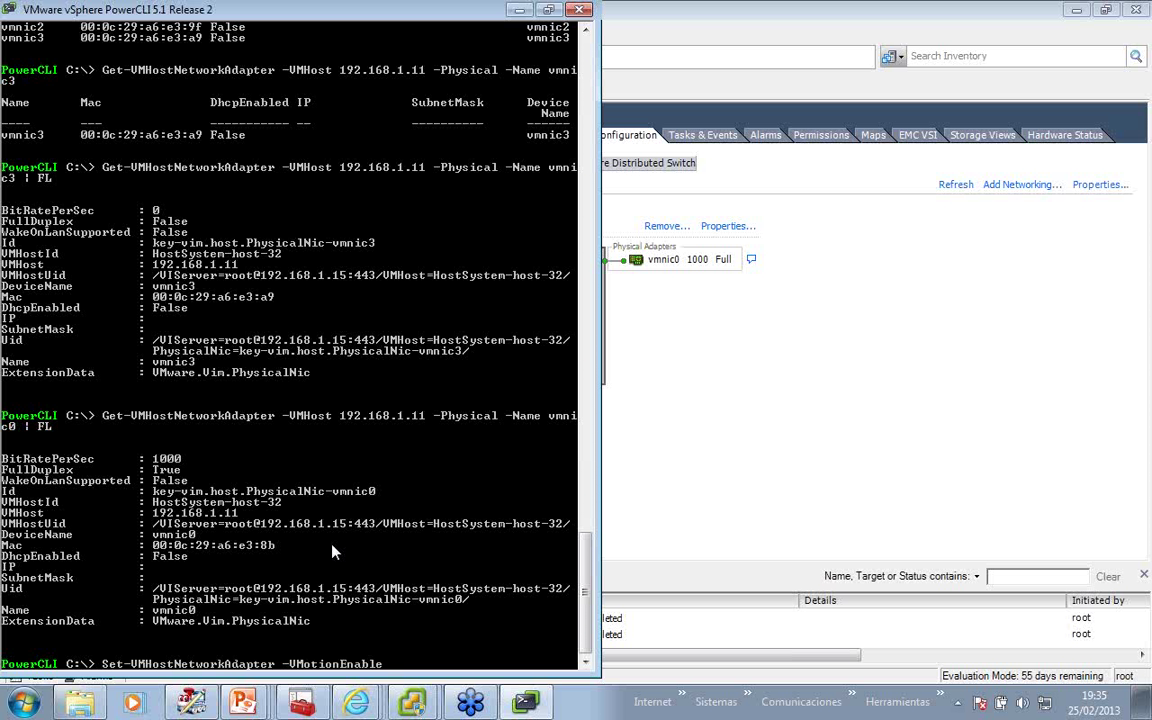
key(BackSpace)
key(BackSpace)
key(BackSpace)
key(BackSpace)
key(BackSpace)
key(BackSpace)
key(BackSpace)
key(BackSpace)
key(BackSpace)
key(BackSpace)
key(BackSpace)
key(BackSpace)
key(BackSpace)
key(BackSpace)
key(BackSpace)
text(-)
key(Tab)
text(vmnic0 -)
key(Tab)
key(Tab)
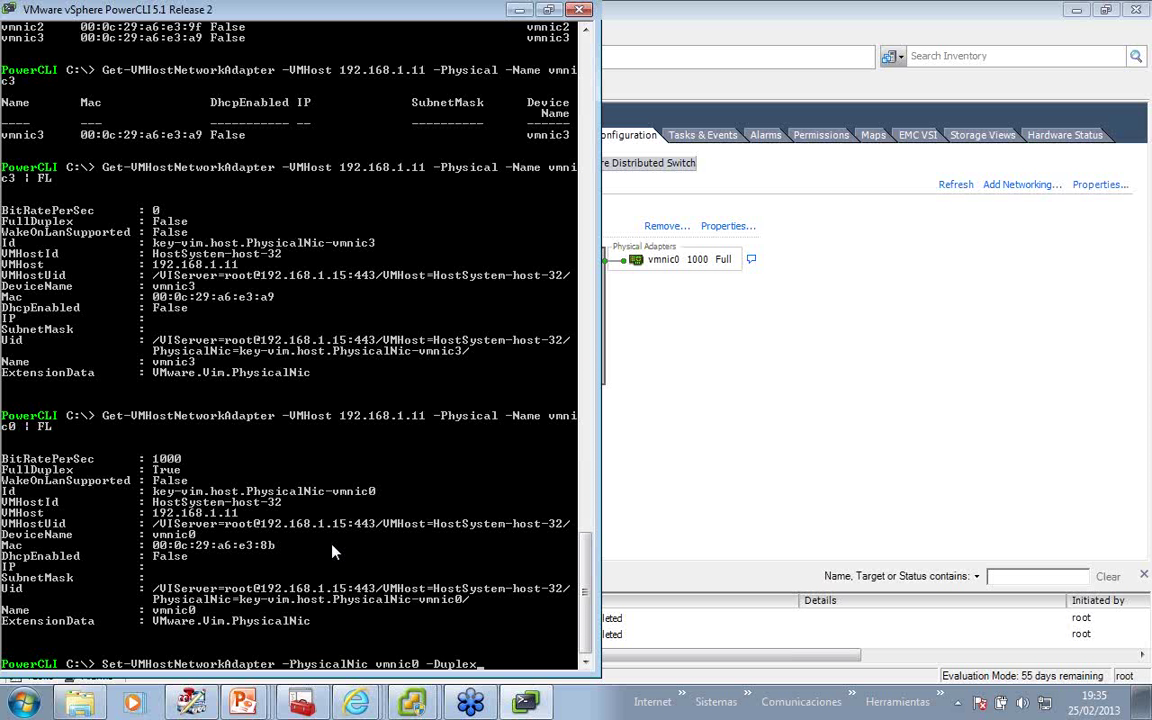
text(-wak)
key(BackSpace)
key(BackSpace)
key(BackSpace)
key(BackSpace)
key(BackSpace)
text(half)
key(Return)
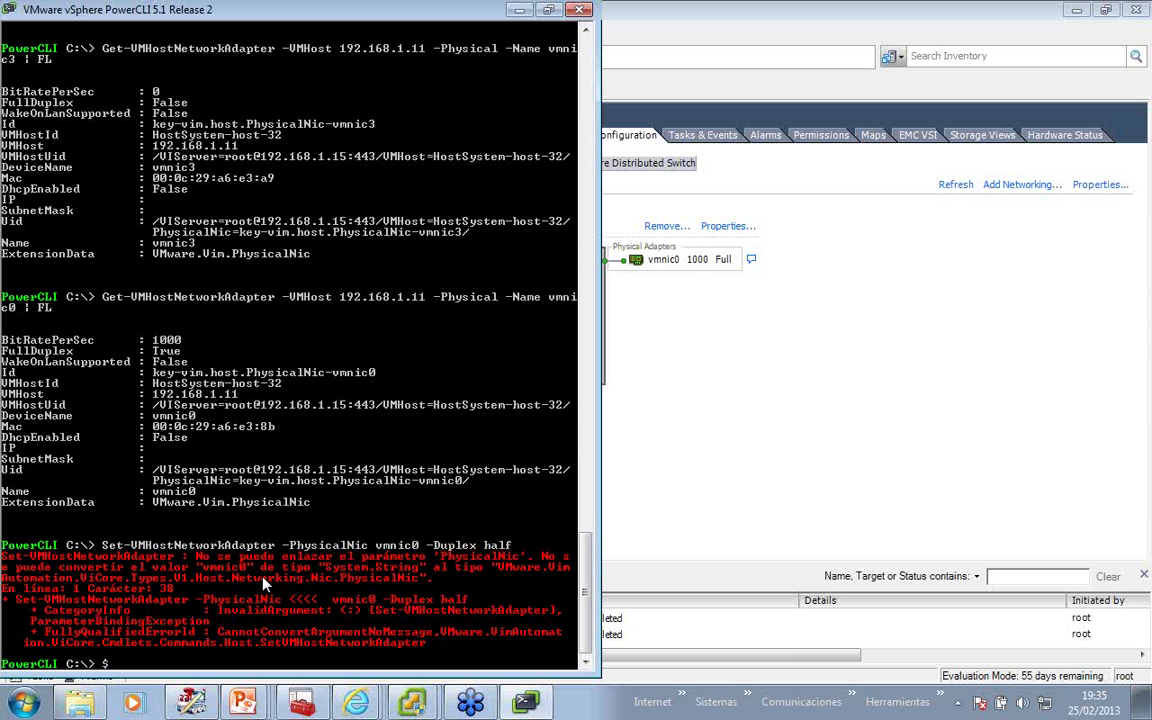
Query all physical adapters of host 192.168.1.11 again with Get-VMHostNetworkAdapter.
text(get-vmhostnetw)
key(Tab)
text(a)
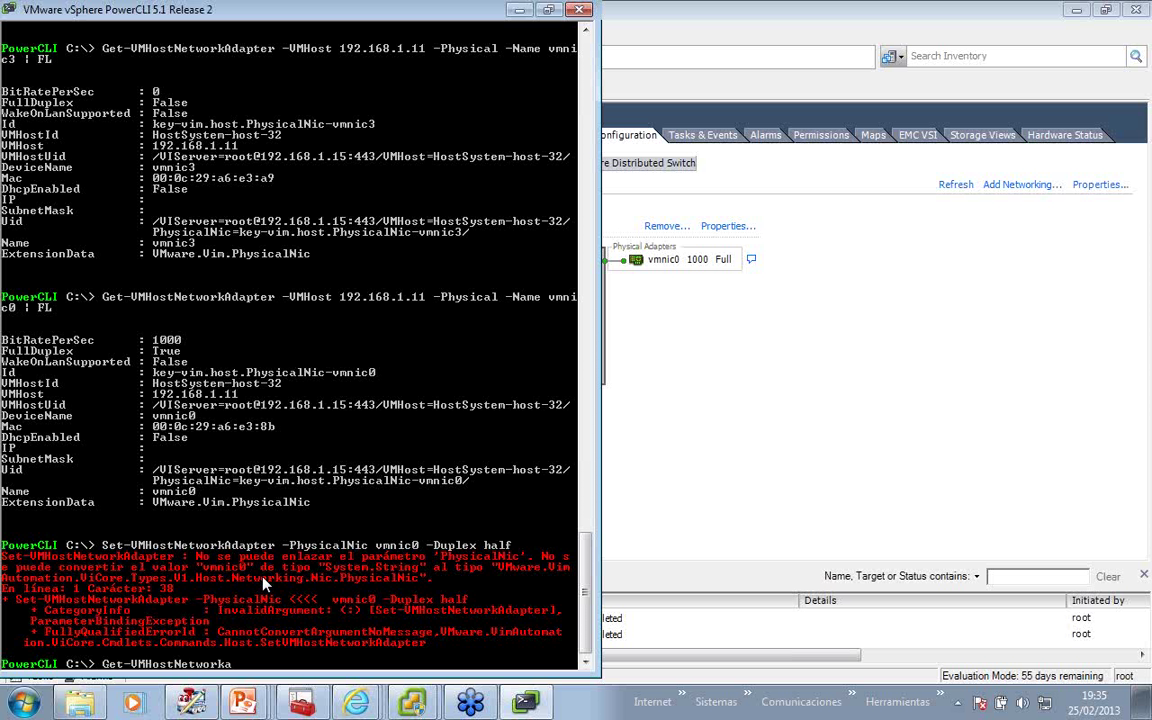
key(Tab)
text(-vmhost 192.168.)
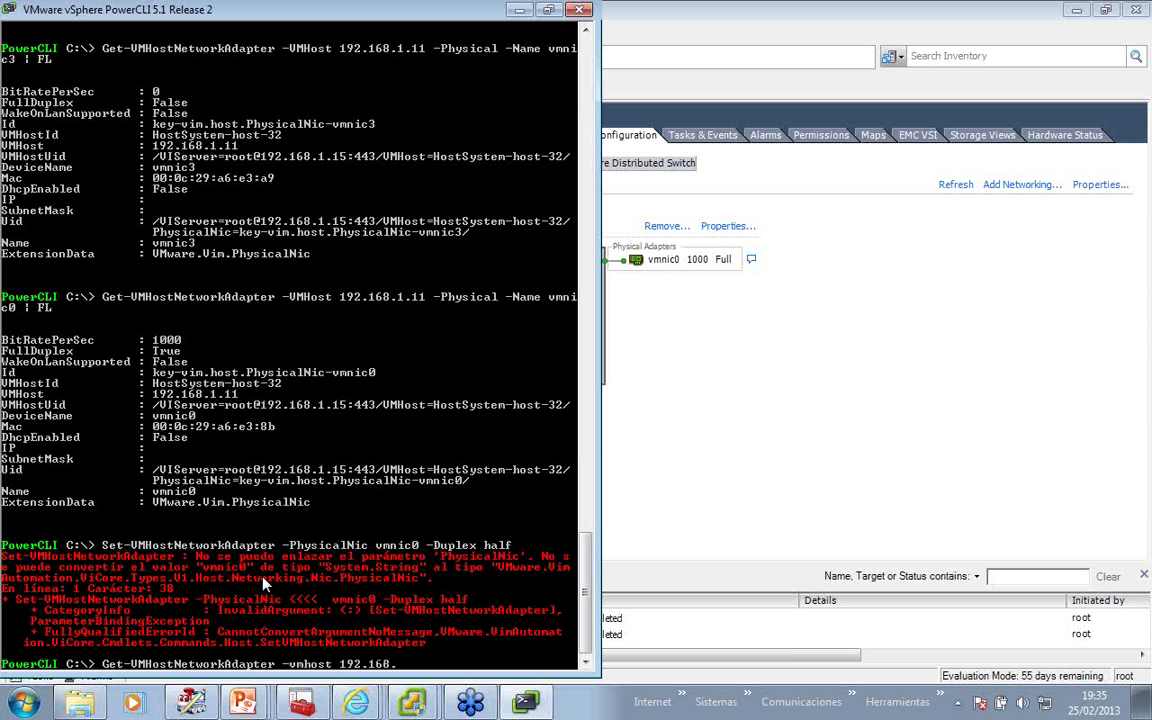
text(1.11 -phys)
key(Tab)
key(Return)
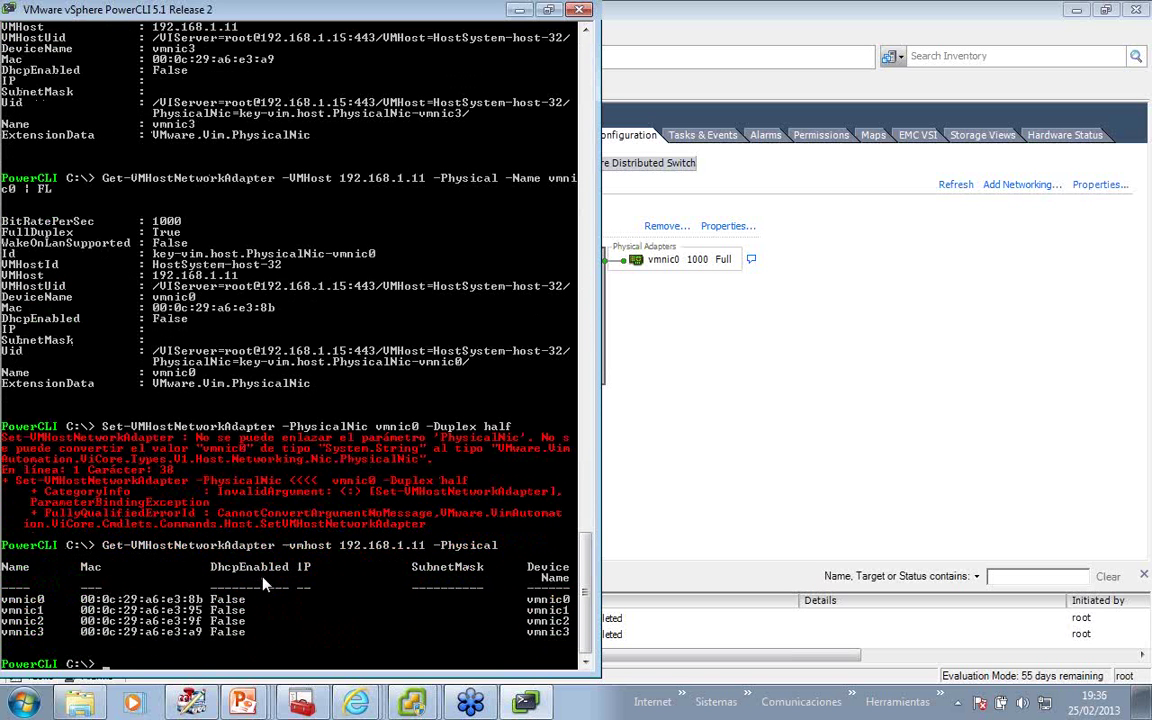
Store the physical adapters of host 192.168.1.11 in the variable $p and output its first element, $p[0].
key(Up)
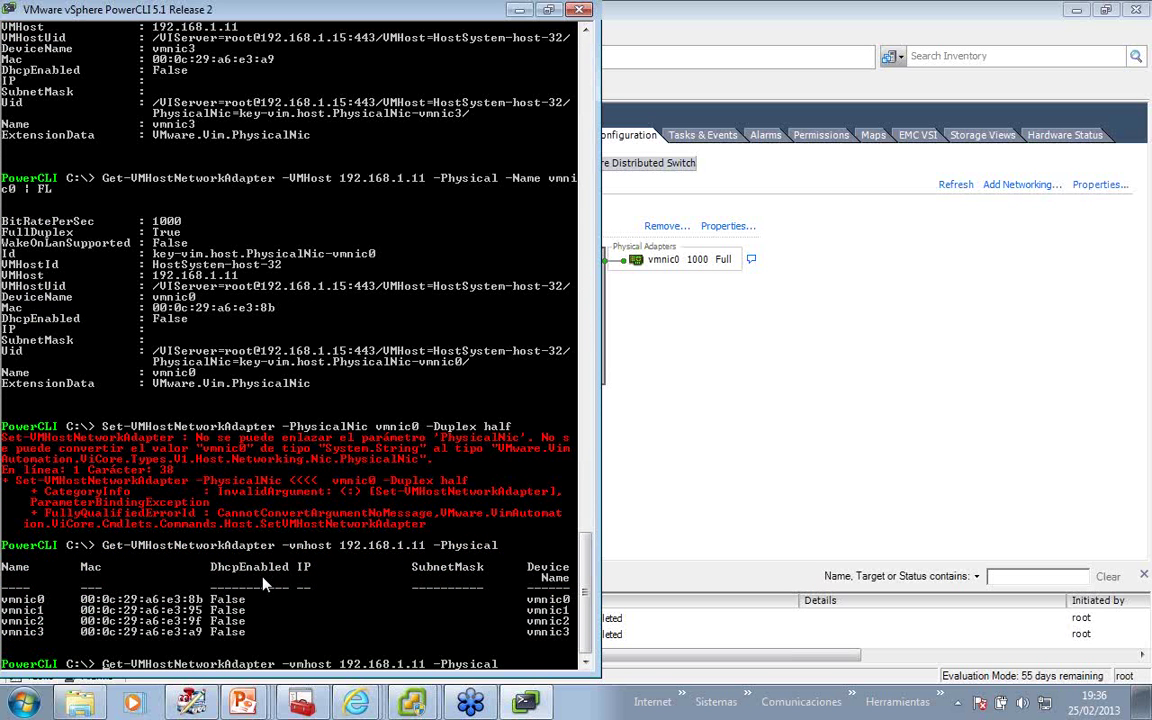
key(Home)
text($p )
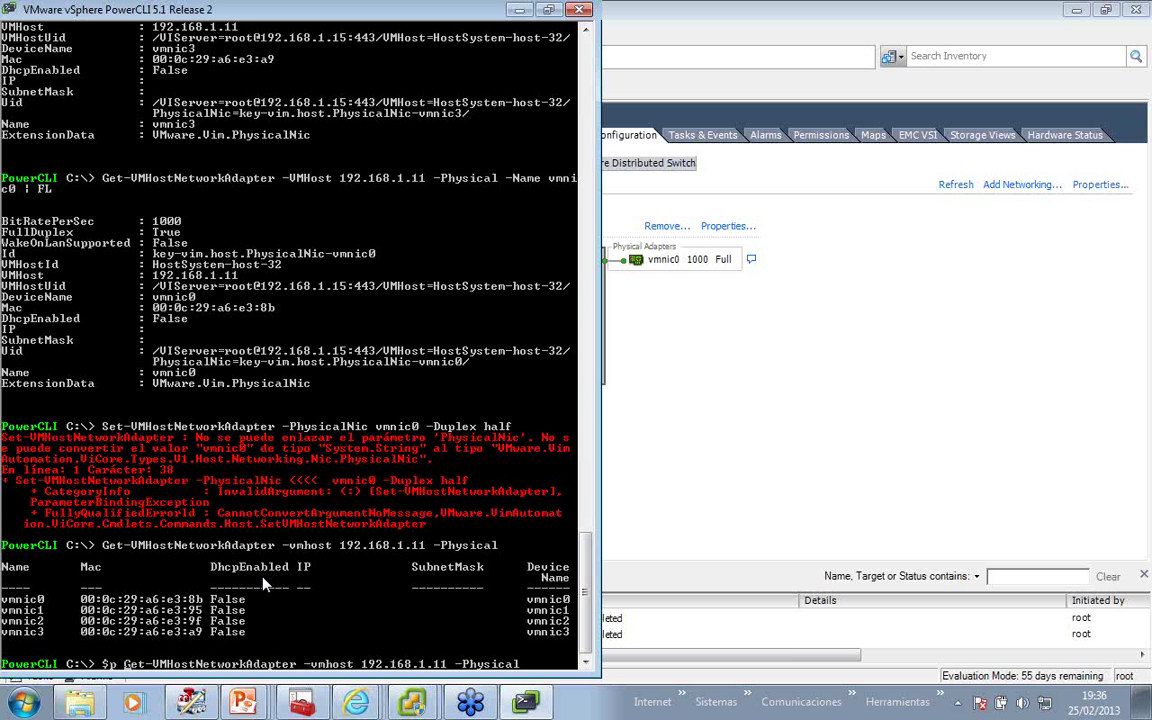
text(=)
key(Return)
text($)
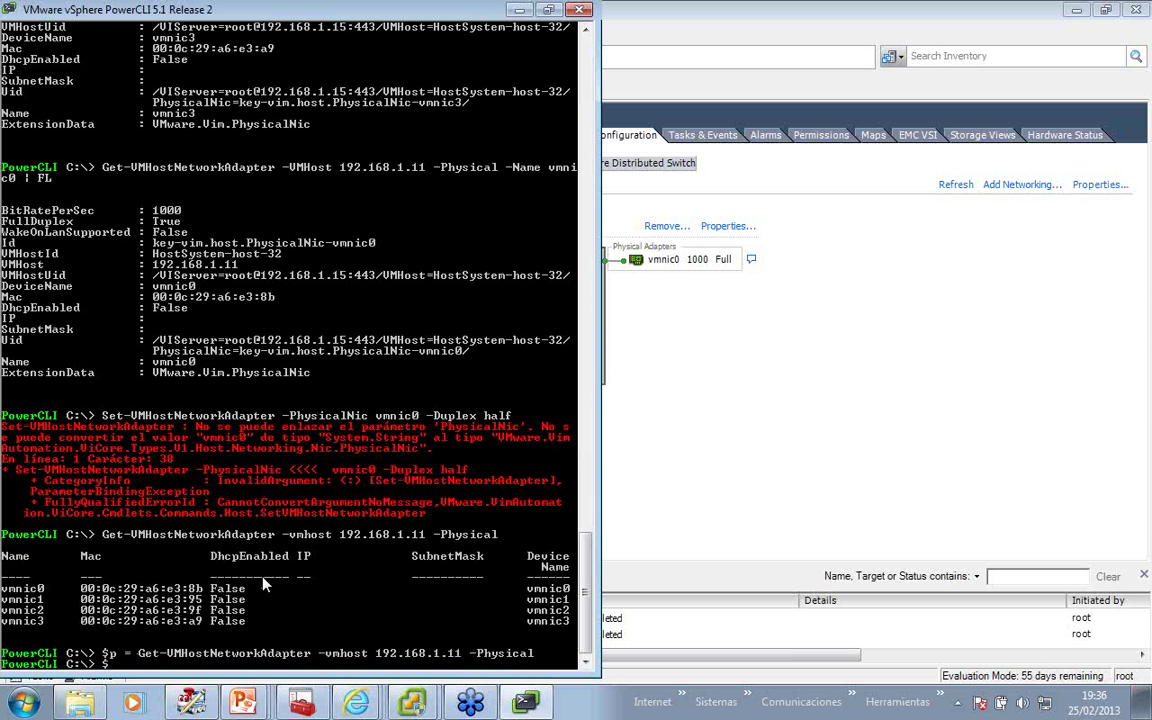
text(p[0])
key(Return)
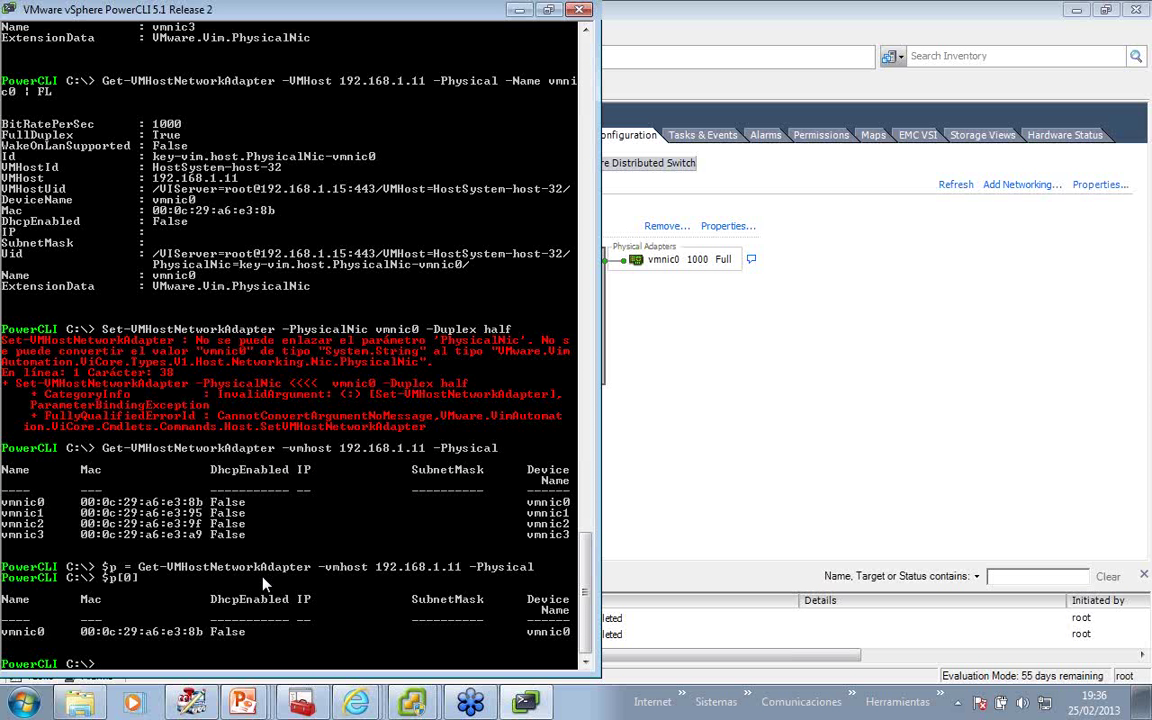
Try to set vmnic0 to half duplex with Set-VMHostNetworkAdapter, passing $p[0] to -PhysicalNic and only half to -Duplex.
text(set-vmhostnetworka)
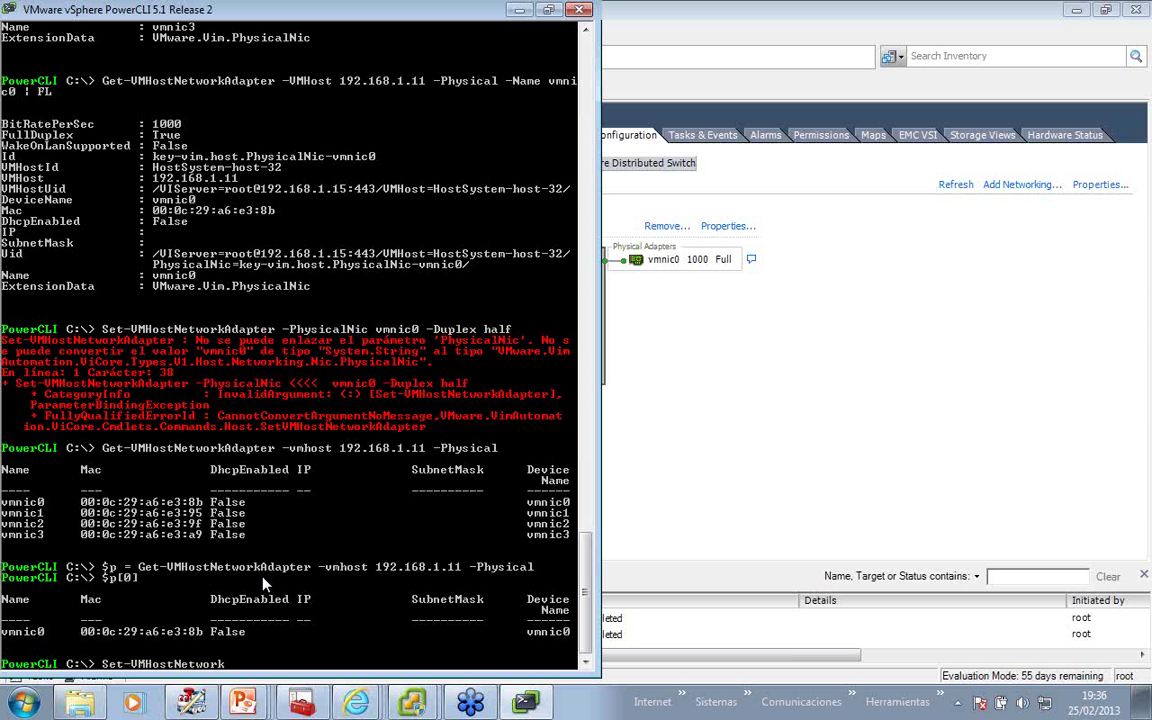
key(Tab)
text(-p)
key(Tab)
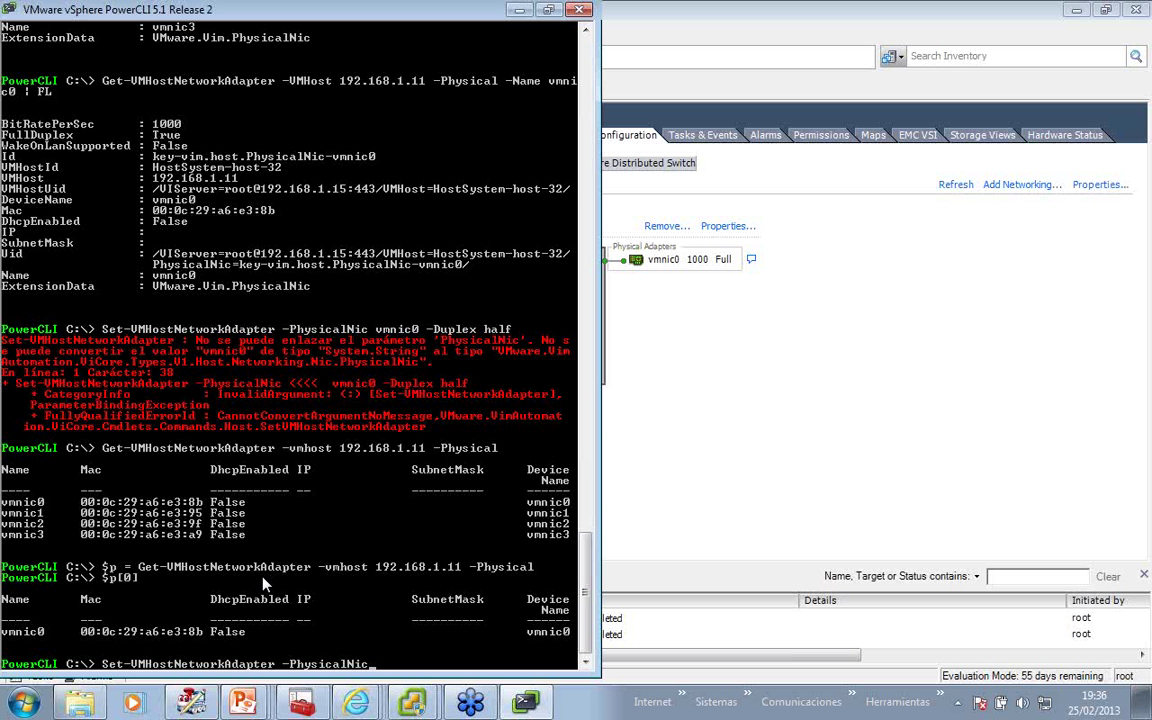
text($p[0] -p)
key(Tab)
key(Tab)
text(half)
key(Return)
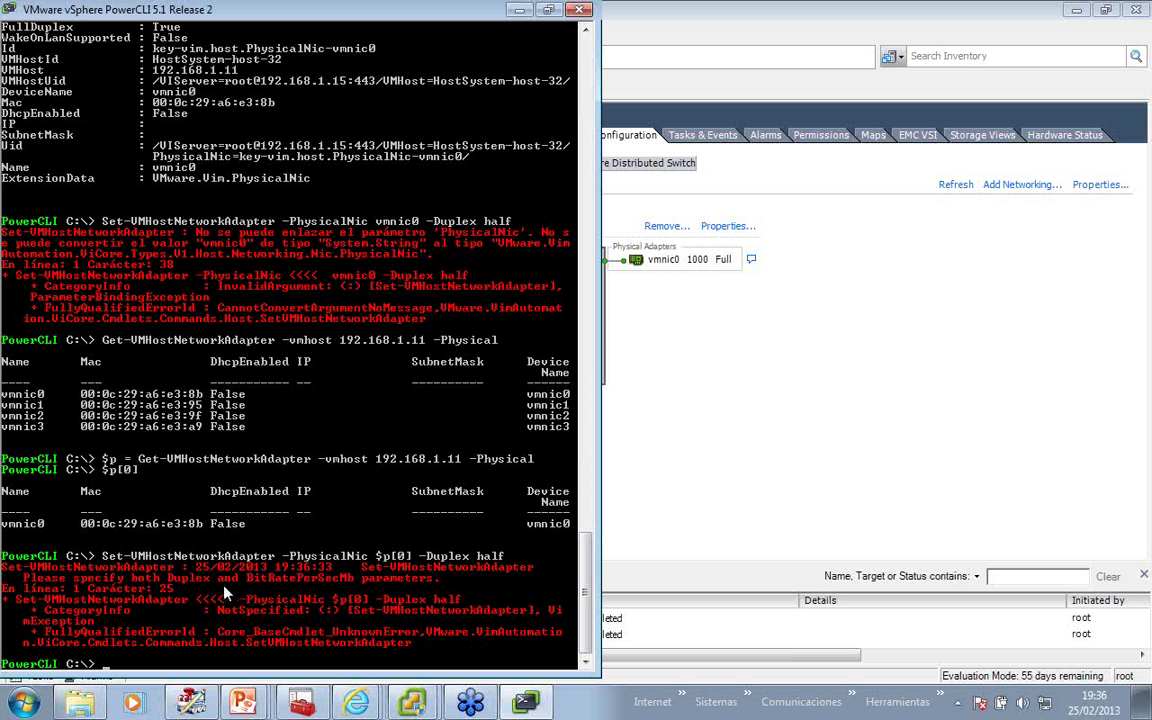
Try Set-VMHostNetworkAdapter on $p[0] with -AutoNegotiate in place of the -Duplex parameter, and decline the operation.
key(Up)
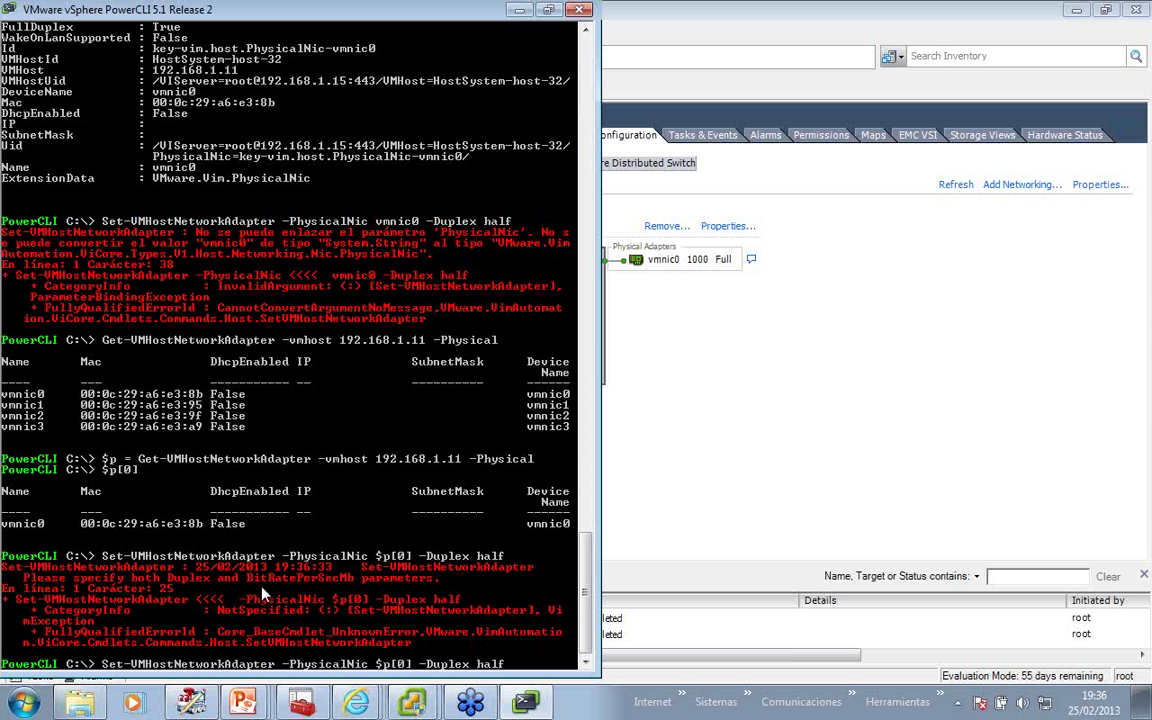
key(BackSpace)
key(BackSpace)
key(BackSpace)
key(BackSpace)
key(BackSpace)
key(BackSpace)
key(BackSpace)
key(BackSpace)
key(BackSpace)
key(BackSpace)
key(BackSpace)
text(P)
key(Tab)
key(Tab)
key(Return)
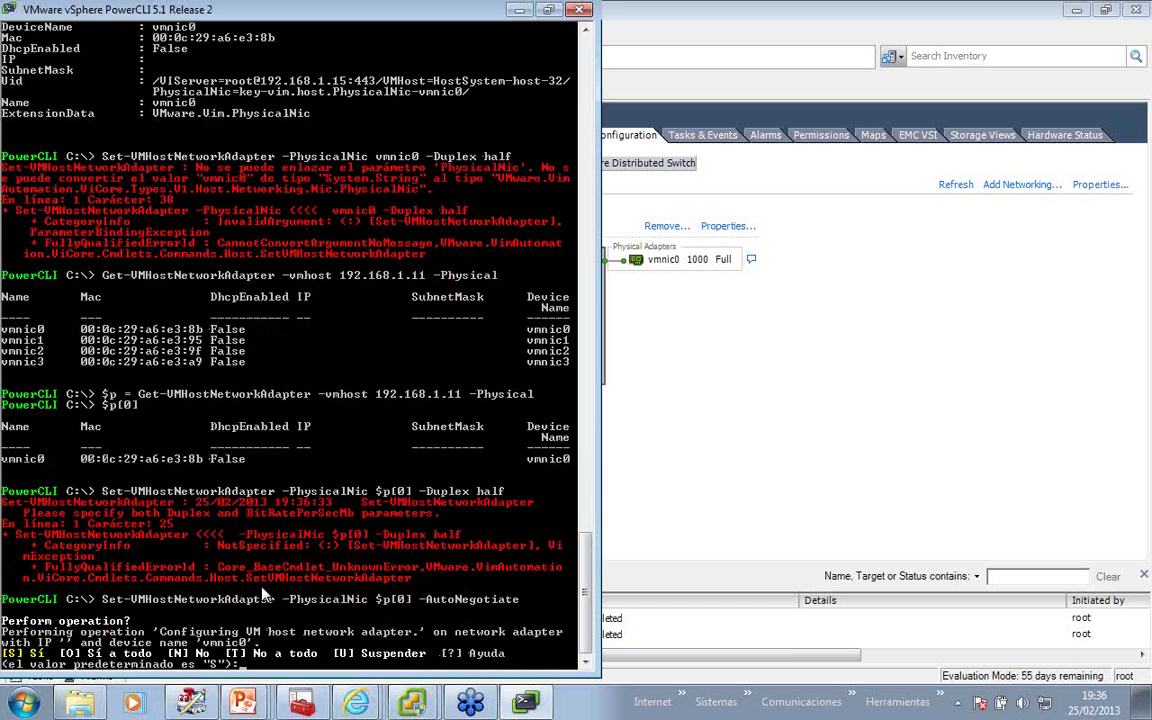
text(g)
key(Return)
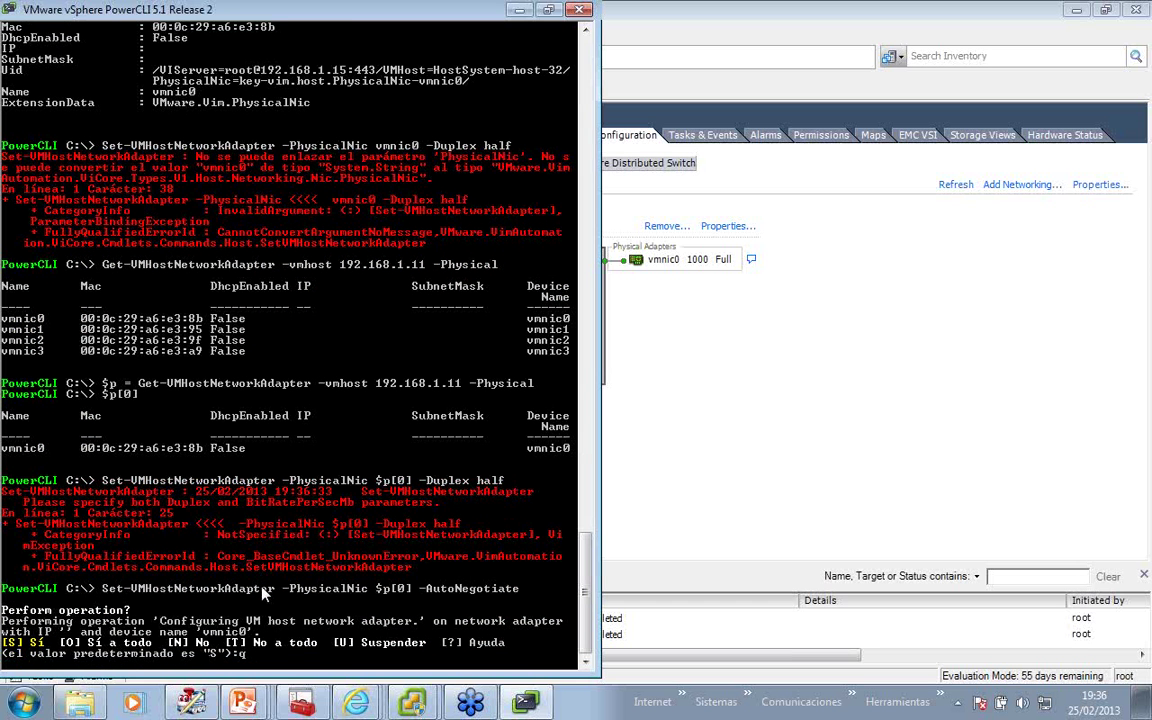
text(n)
key(Return)
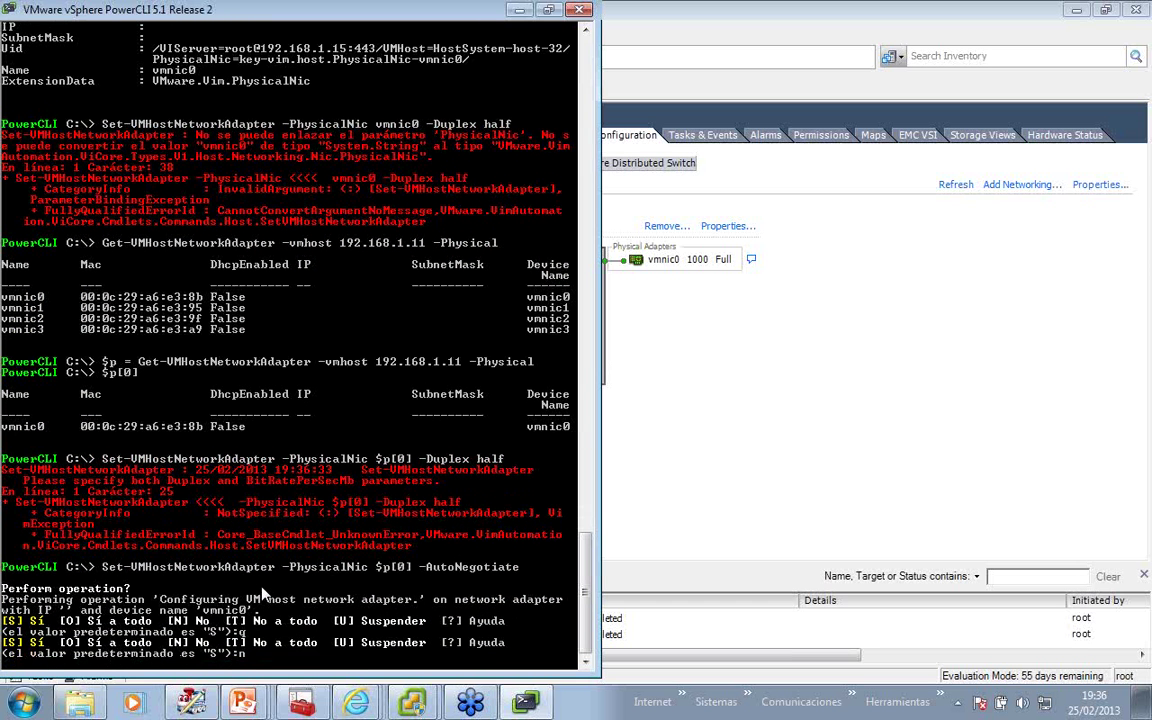
key(Return)
text(get-vm)
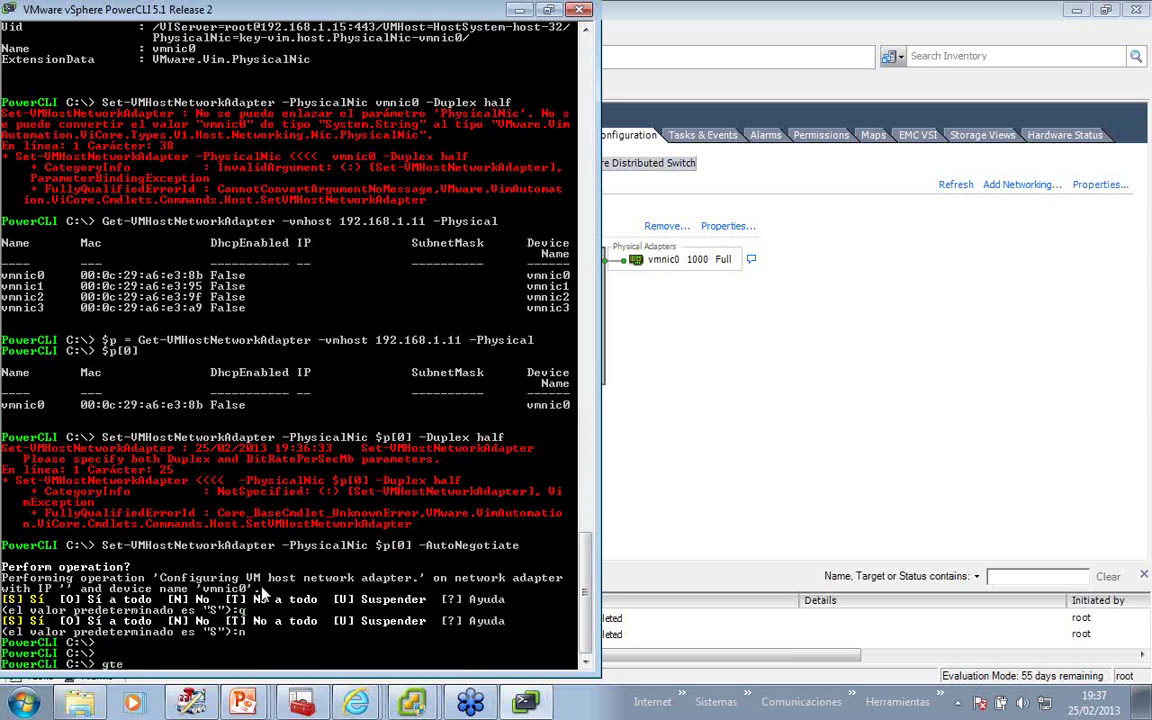
text(hostn)
key(Tab)
text(a)
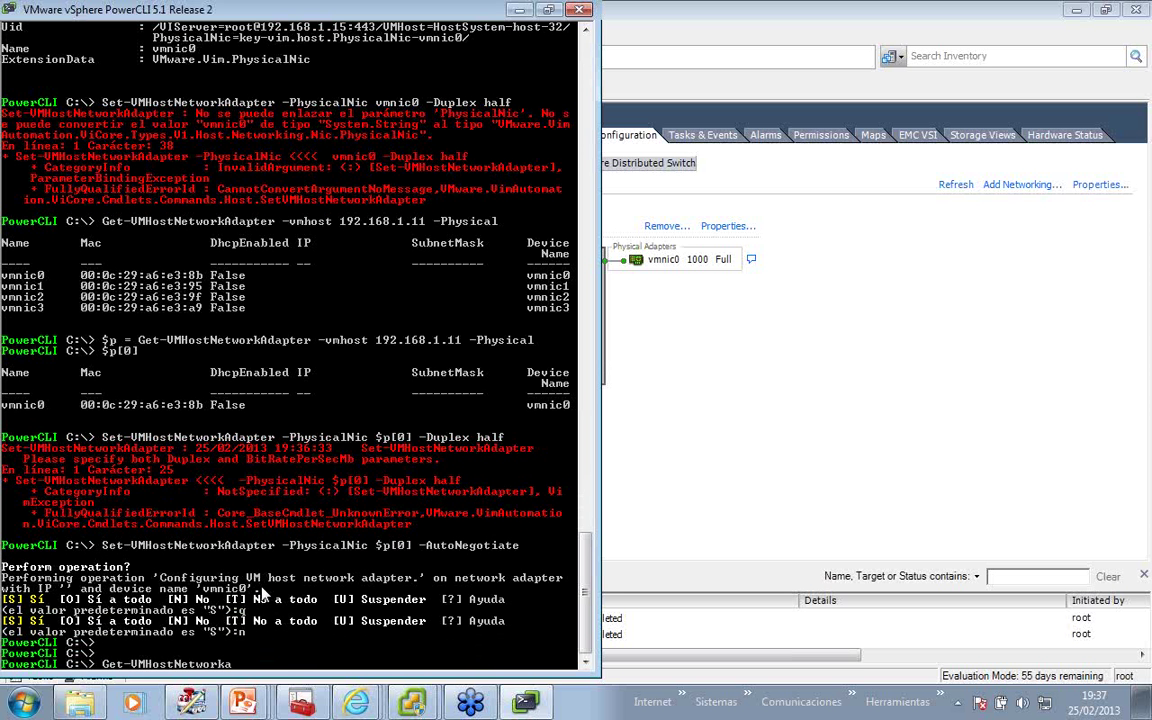
key(Tab)
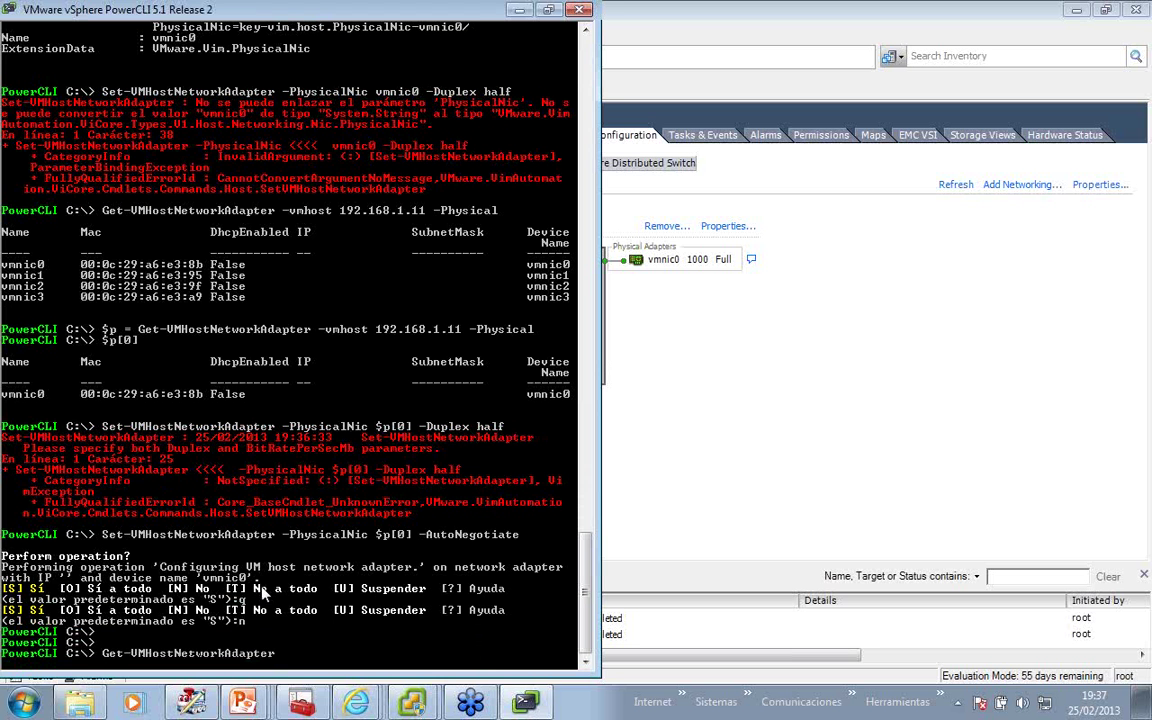
key(Return)
Output the adapter stored in $p[0], first as a table and again in list format with FL.
text($p[0])
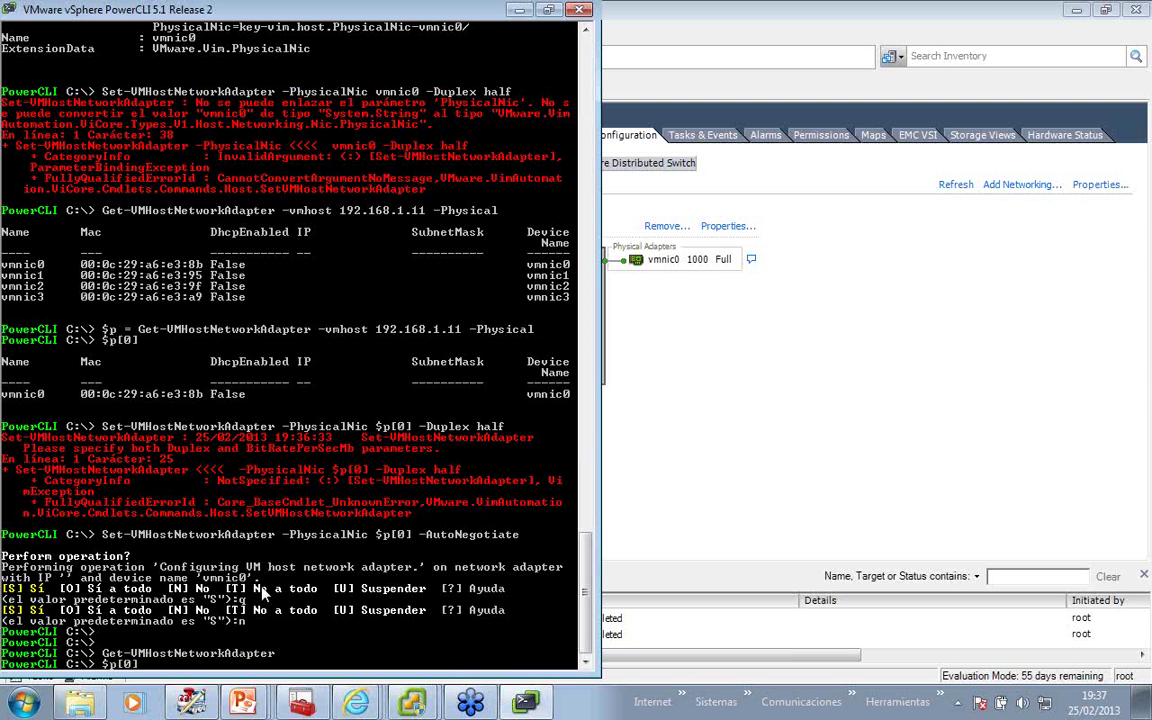
key(Return)
key(Up)
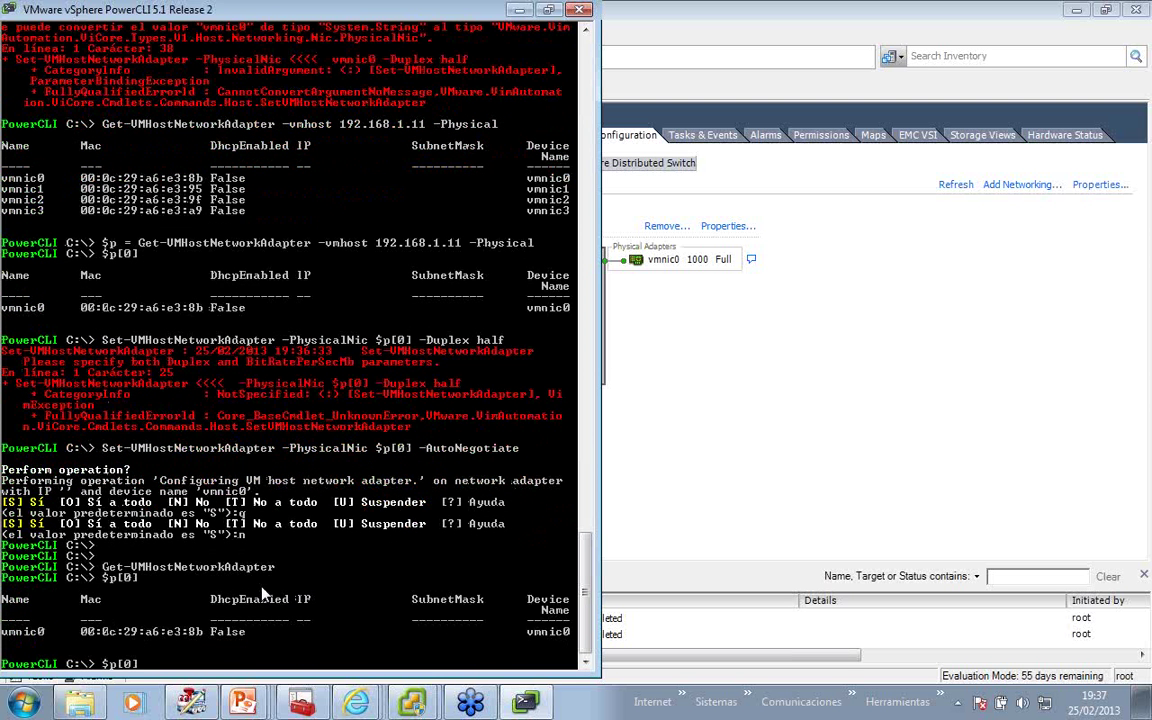
text(| FL)
key(Return)
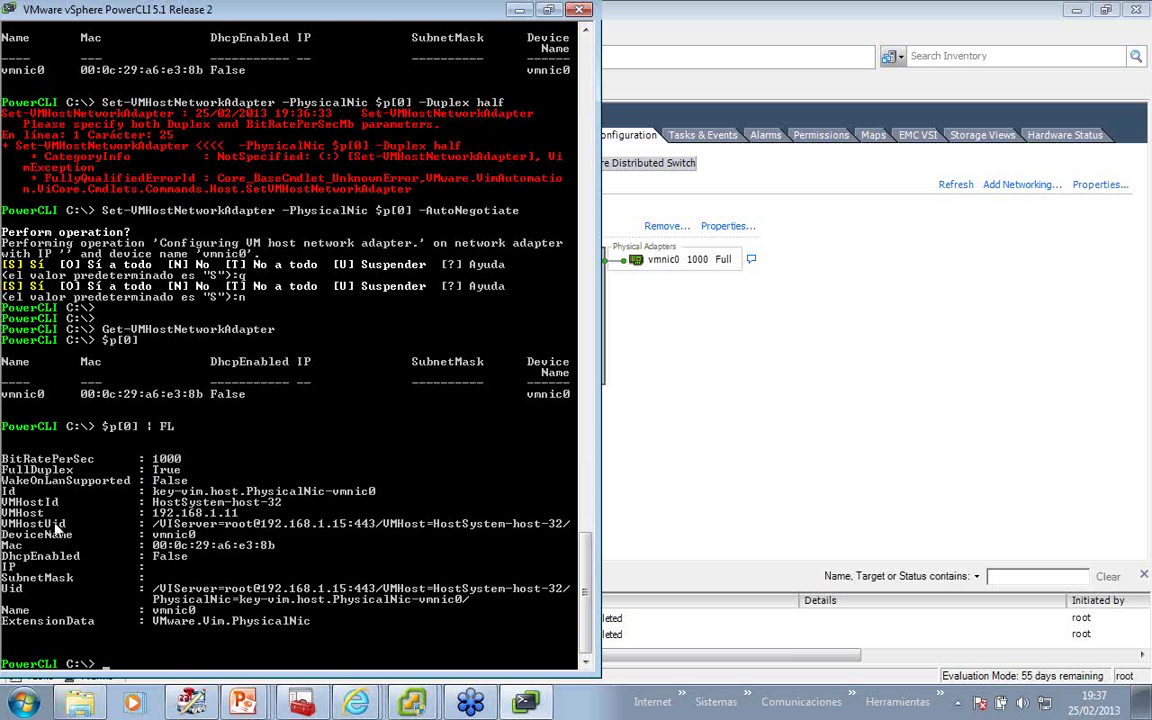
Read the parameter descriptions in the full help of Set-VMHostNetworkAdapter, including -AutoNegotiate, and close the help.
text(man set-vmhostnet)
key(Tab)
text(a)
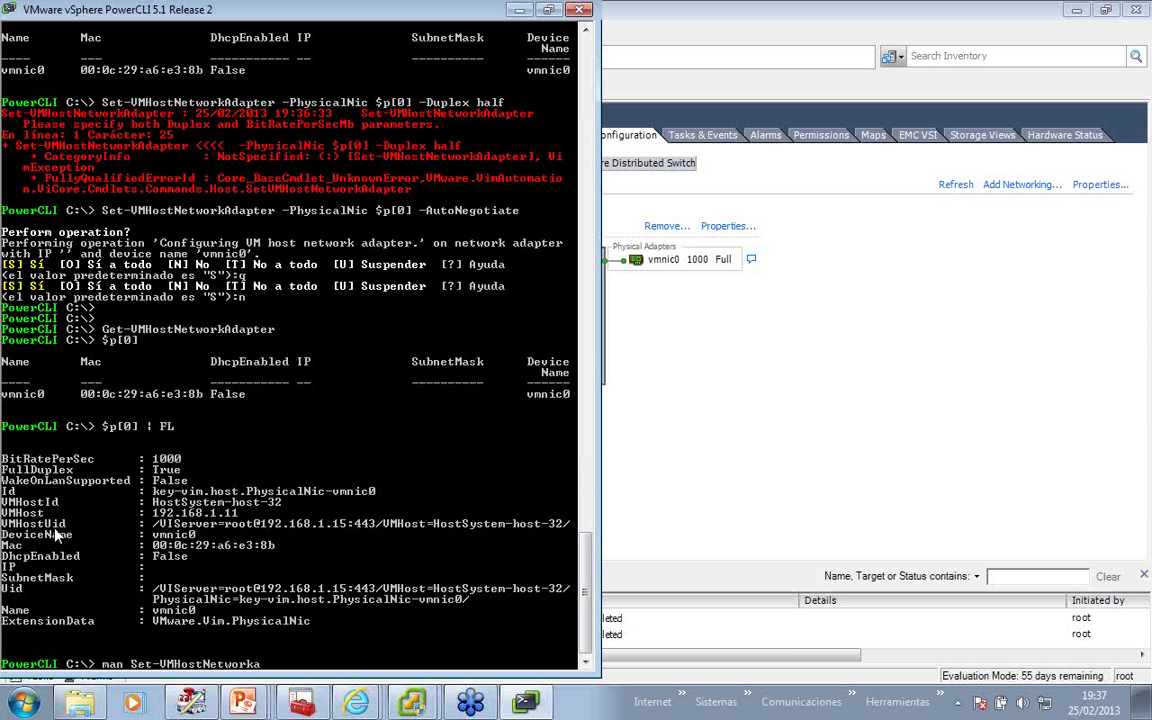
key(Tab)
text(-full)
key(Return)
scroll(57, 536, down, 15)
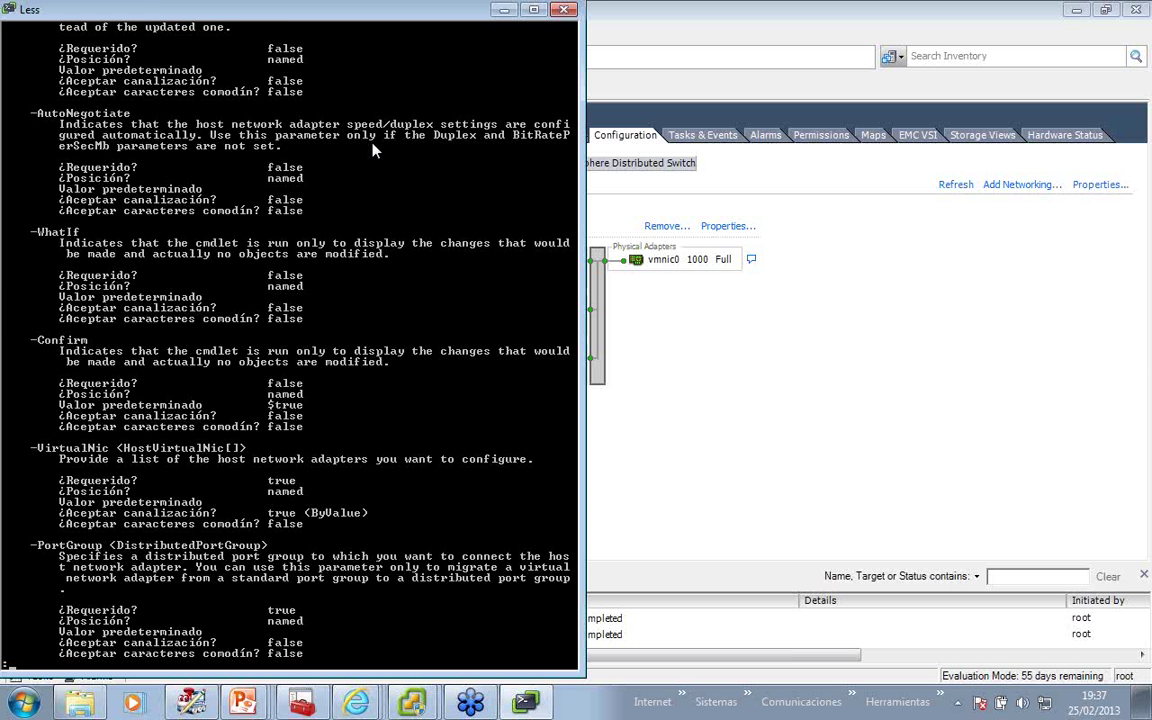
key(q)
Set the physical adapter in $p[0] to half duplex with -BitRatePerSecMb 100 using Set-VMHostNetworkAdapter, accepting the operation.
key(Up)
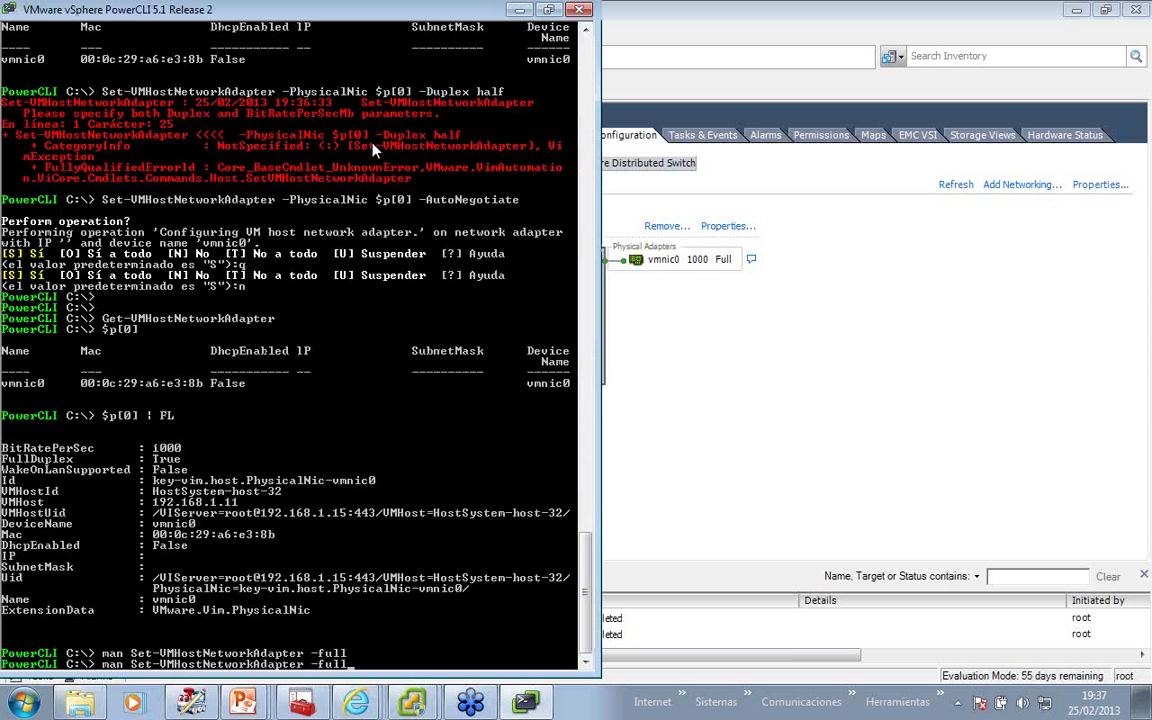
key(Up)
key(Up)
key(Up)
key(Up)
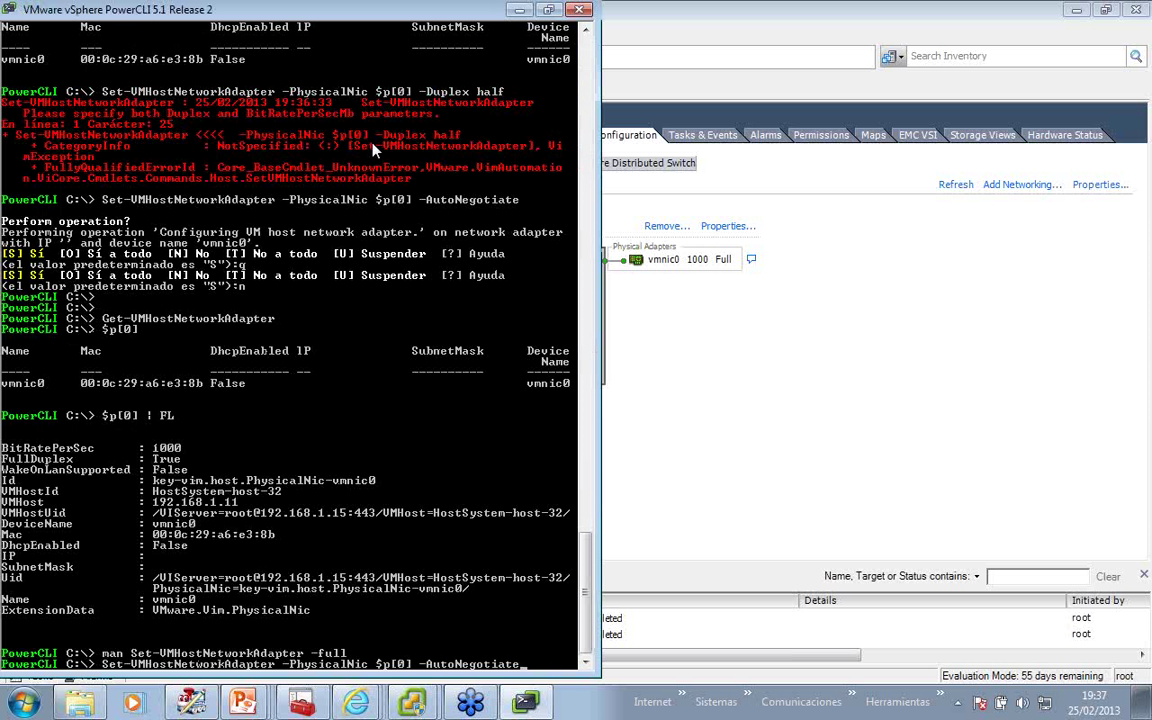
key(Up)
text(-BitRatePerSecMb)
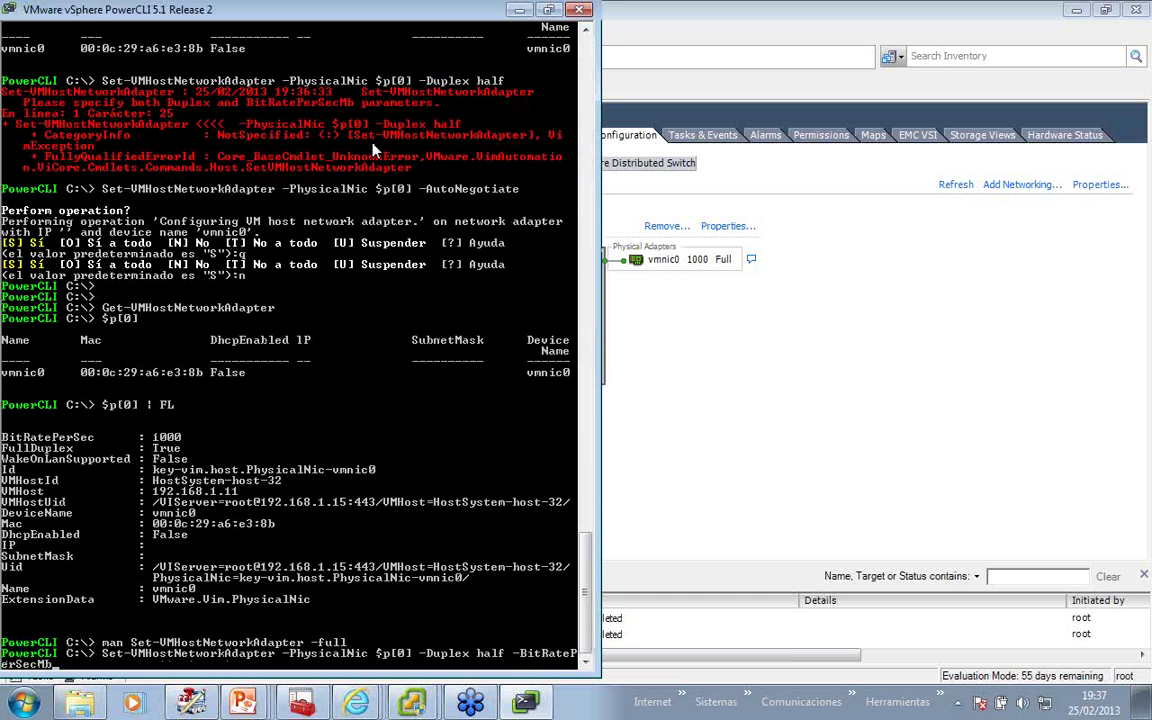
text( 100)
key(Return)
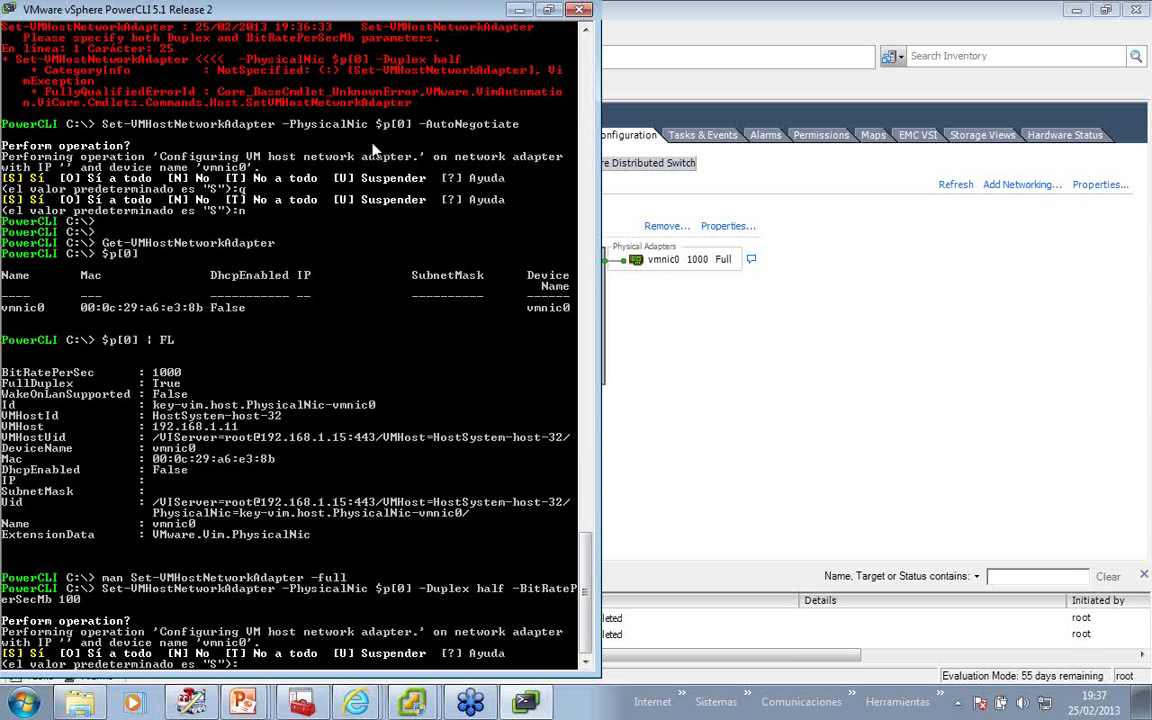
text(S)
key(Return)
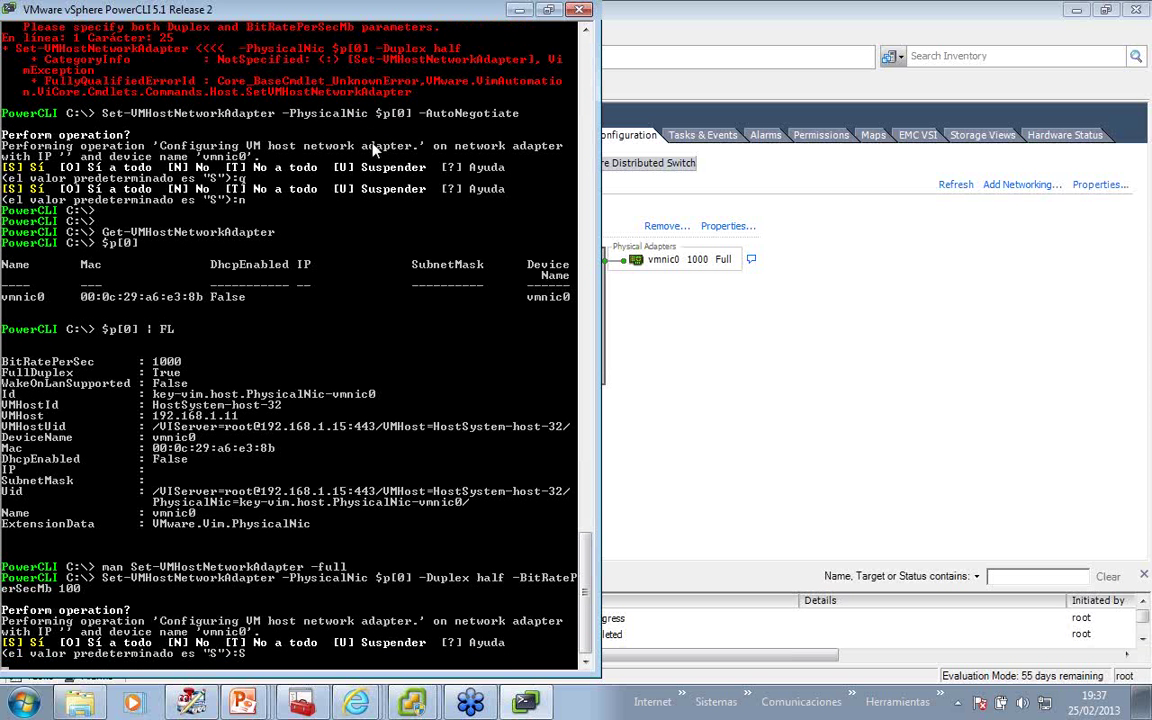
key(Return)
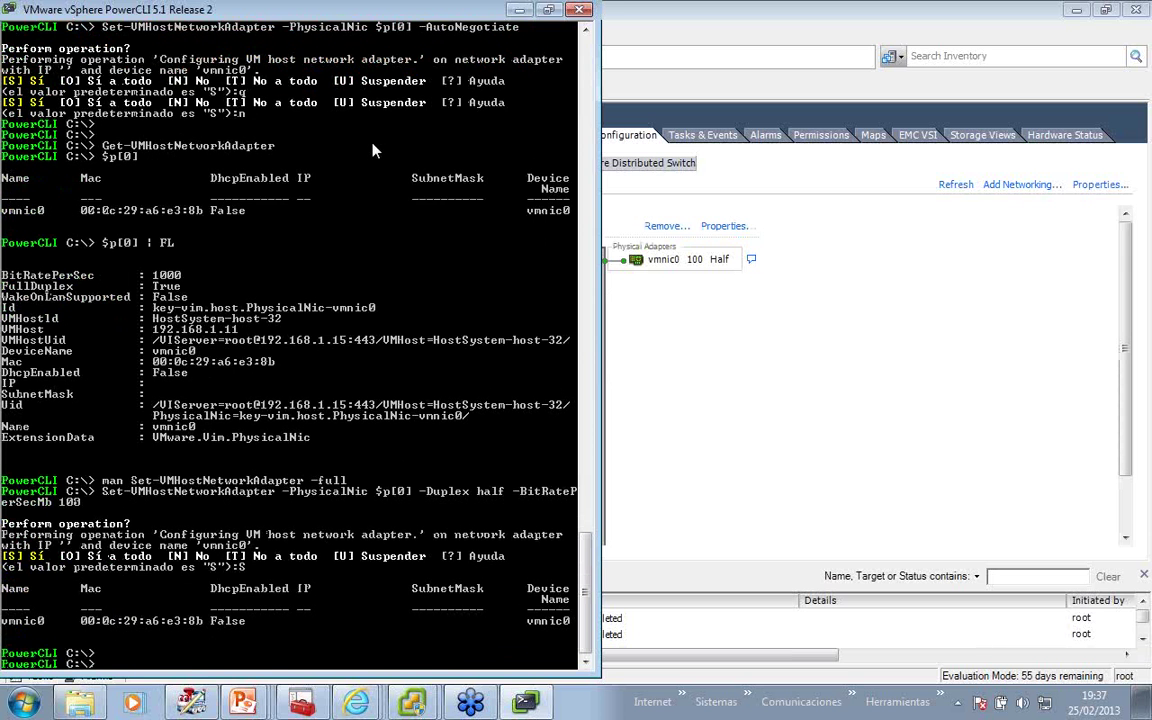
Repeat the list-format output of $p[0] to check the adapter's speed and duplex settings after the change.
key(Return)
key(Up)
key(Up)
key(Up)
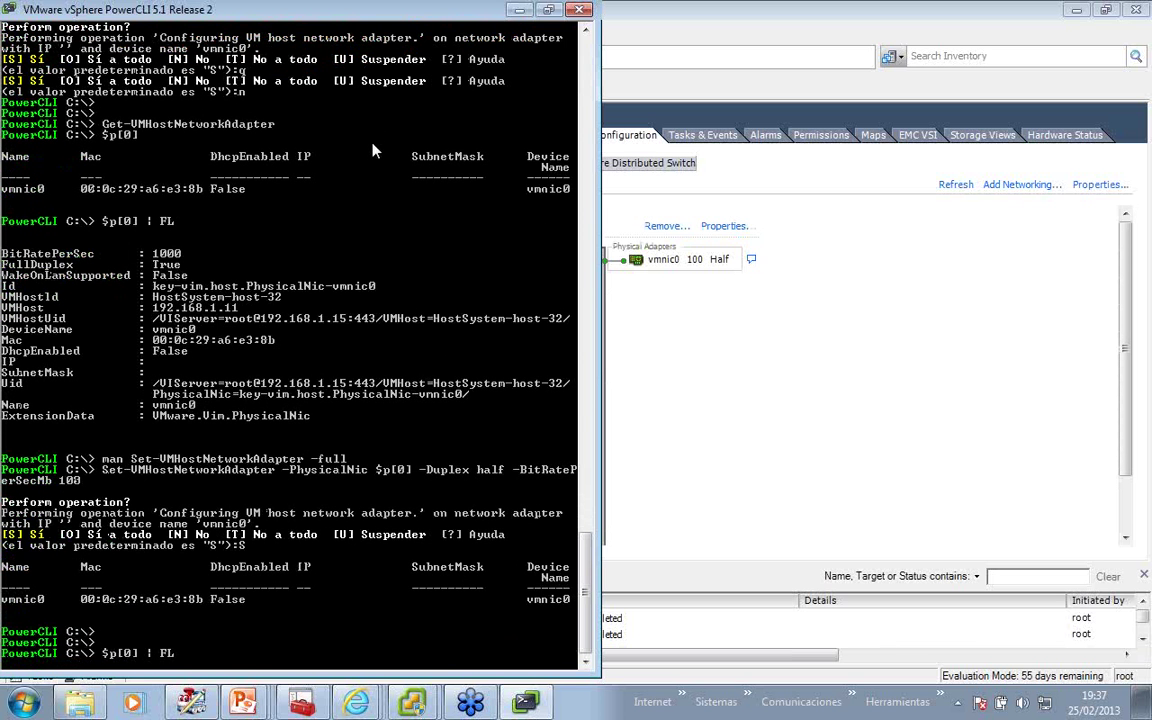
key(Return)
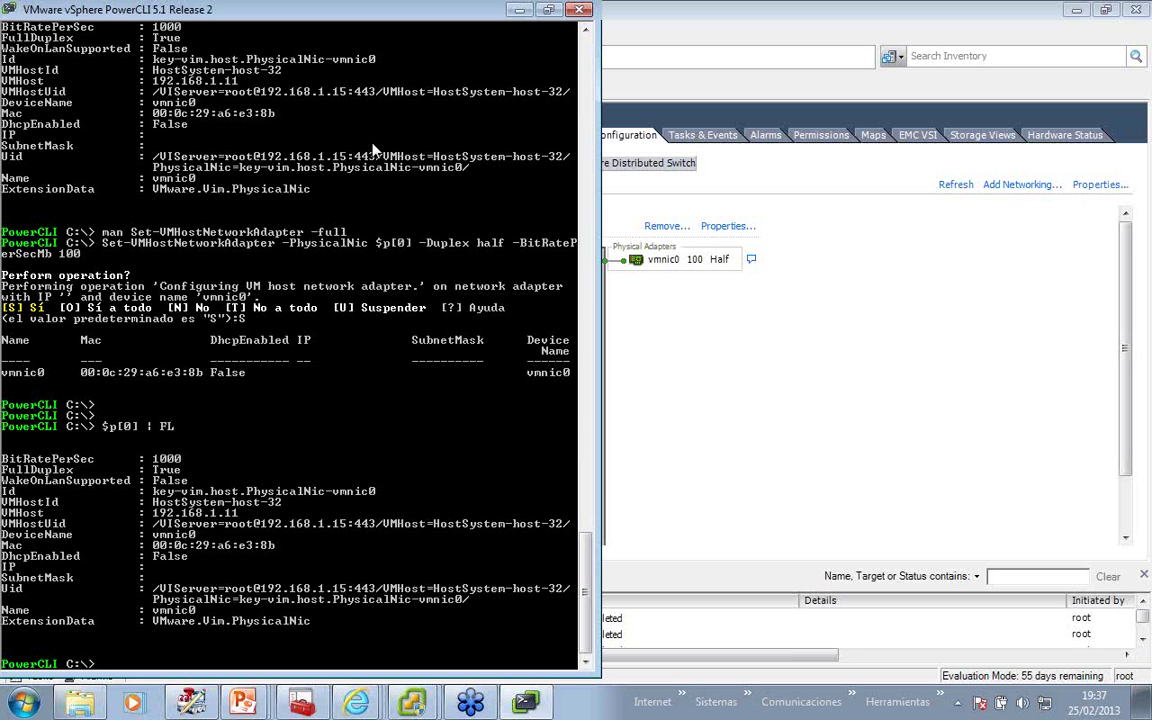
key(Up)
key(Return)
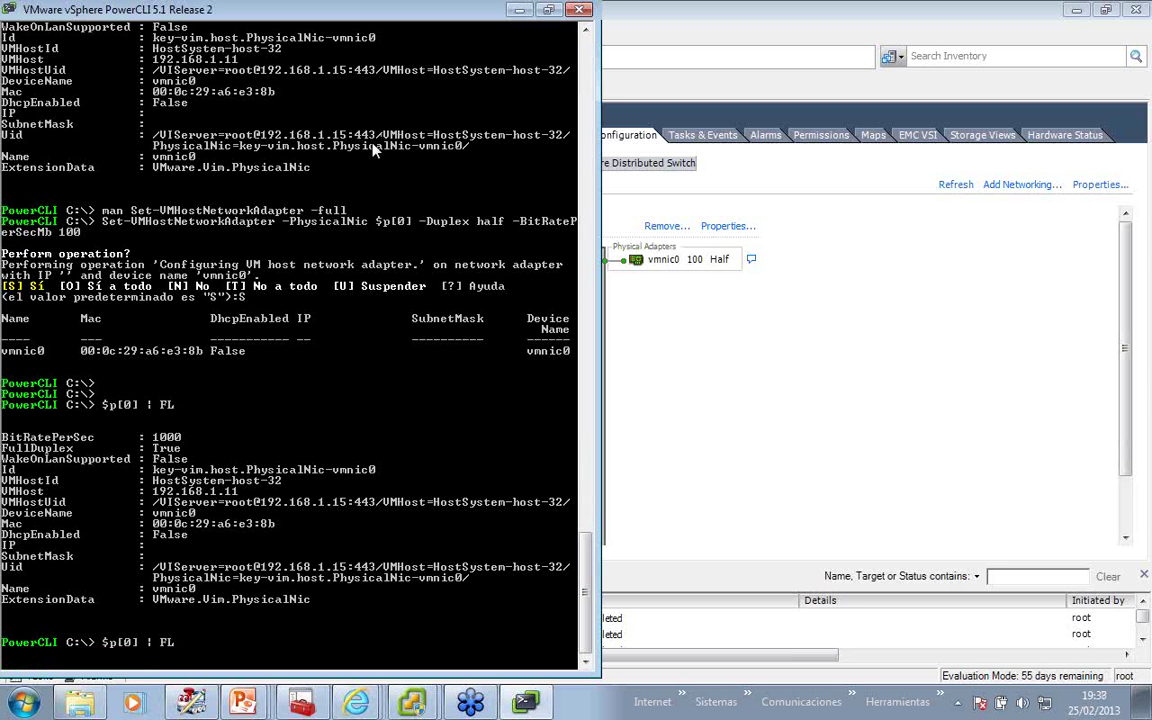
key(Up)
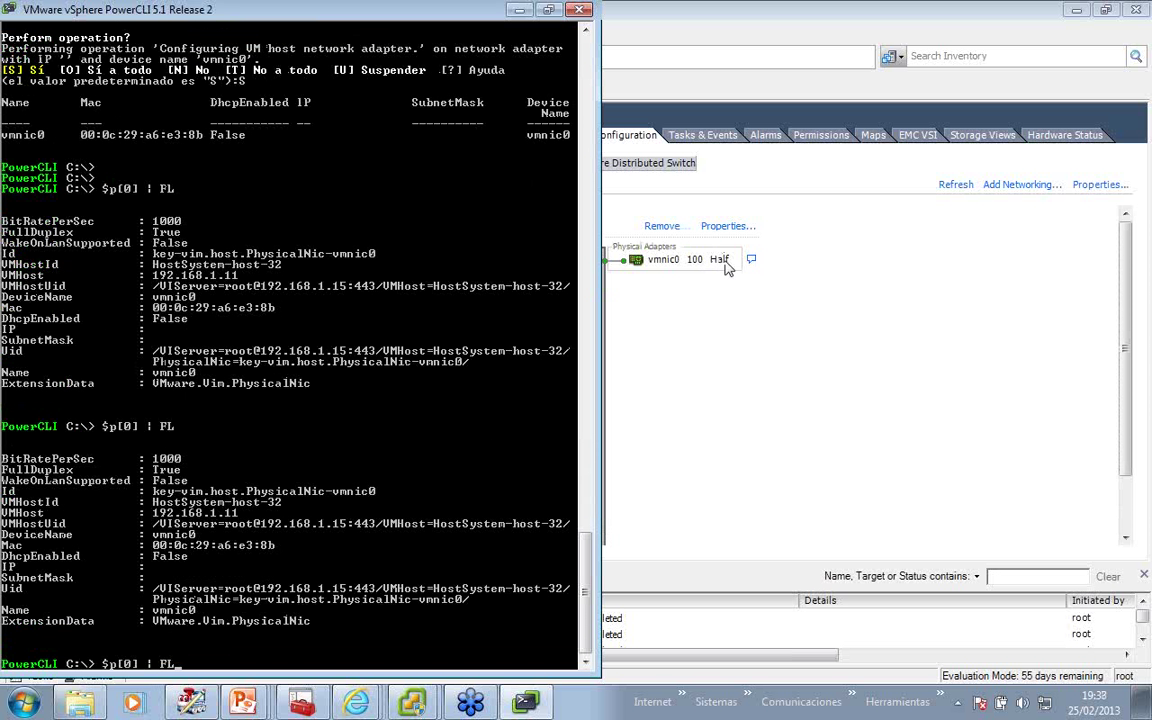
key(Return)
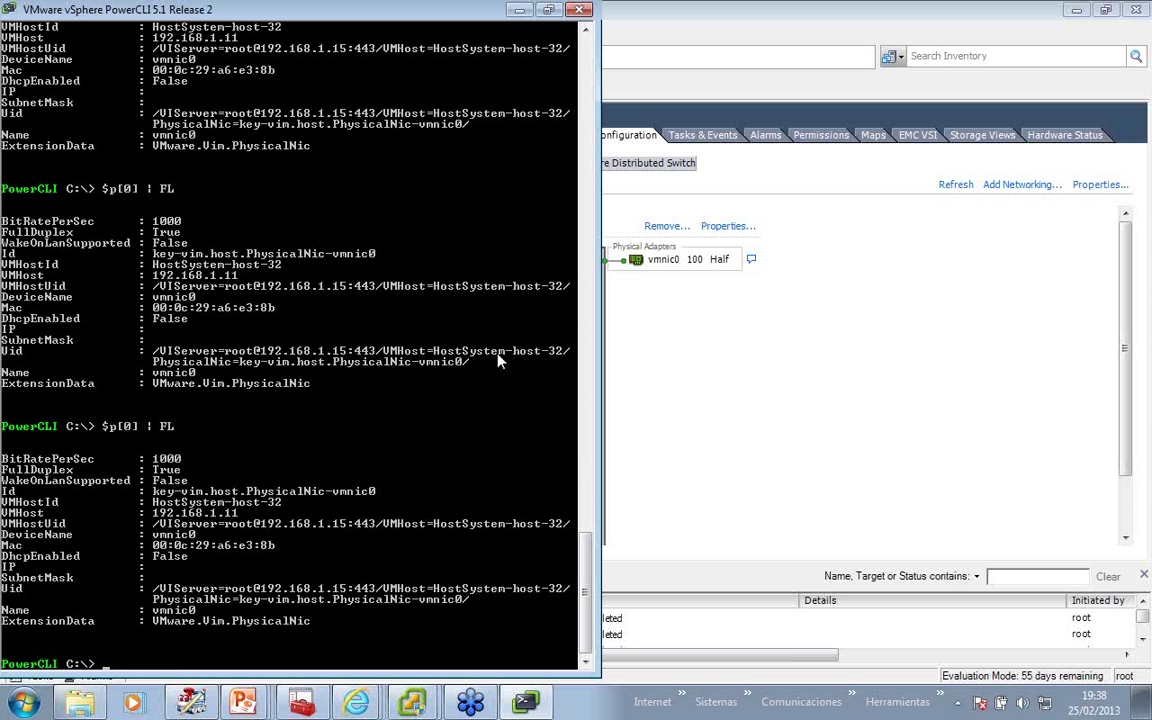
key(Up)
key(Return)
Refresh the variable $p by assigning it the physical adapters of host 192.168.1.11 again with Get-VMHostNetworkAdapter.
key(Up)
key(Up)
key(Up)
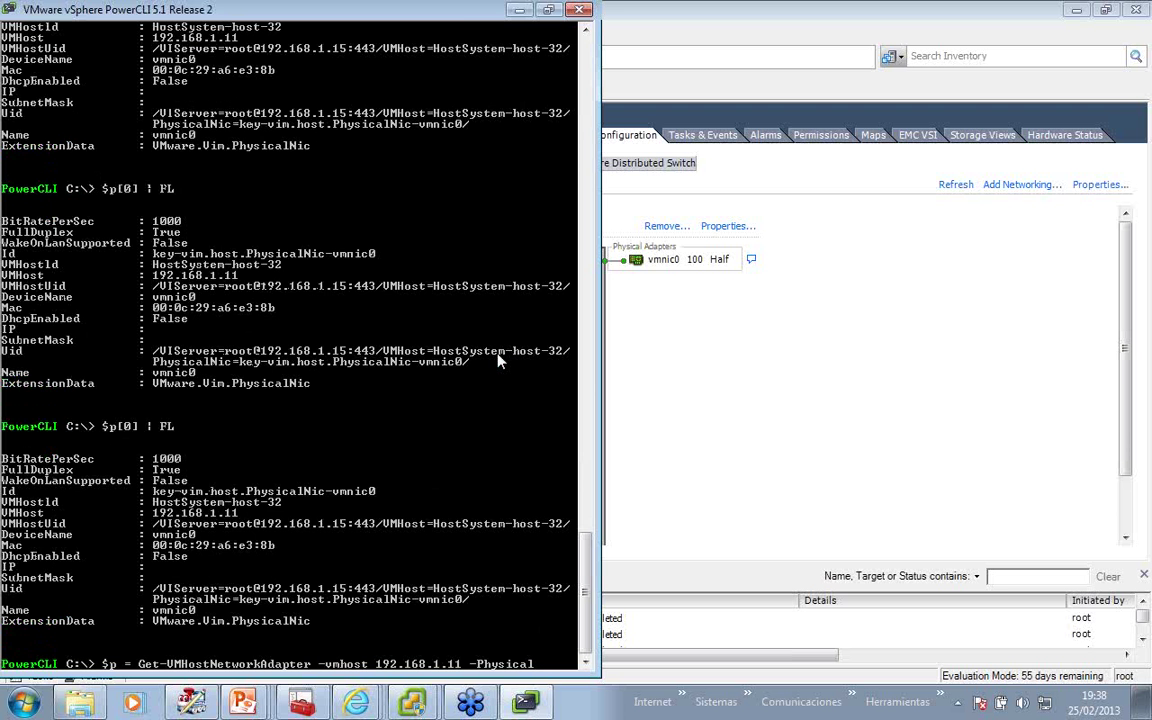
key(Return)
Output the refreshed $p[0] as a table and then its properties in list format with FL.
key(Up)
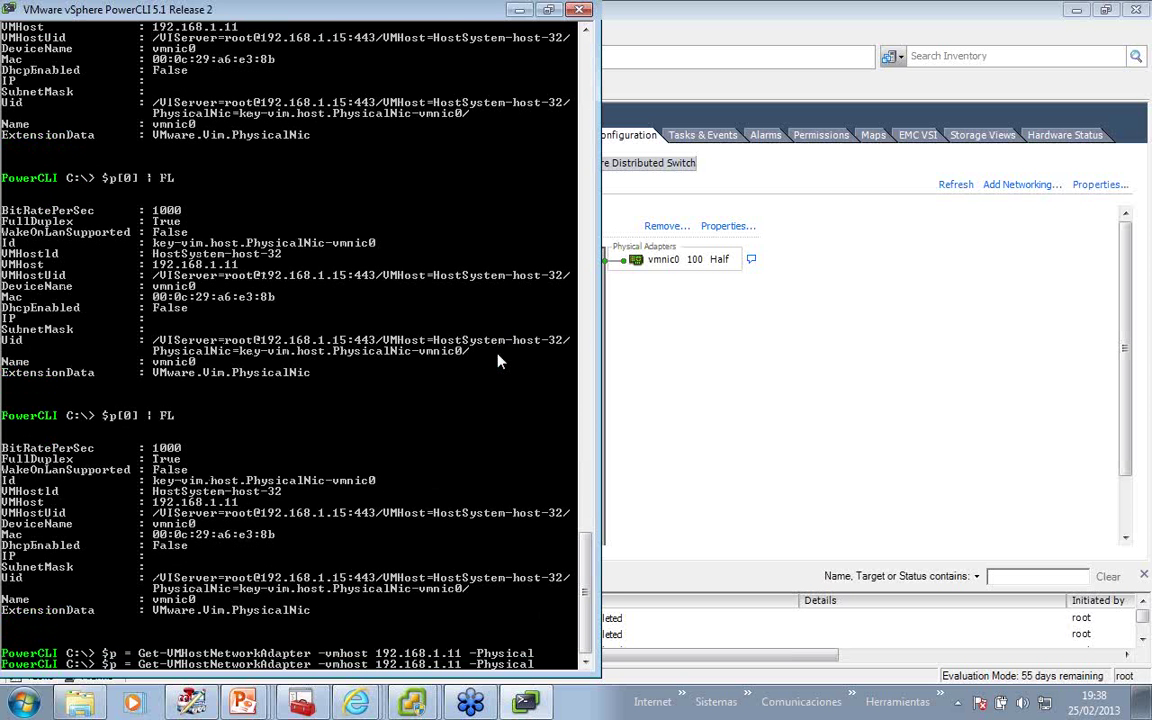
key(Up)
key(Up)
key(Up)
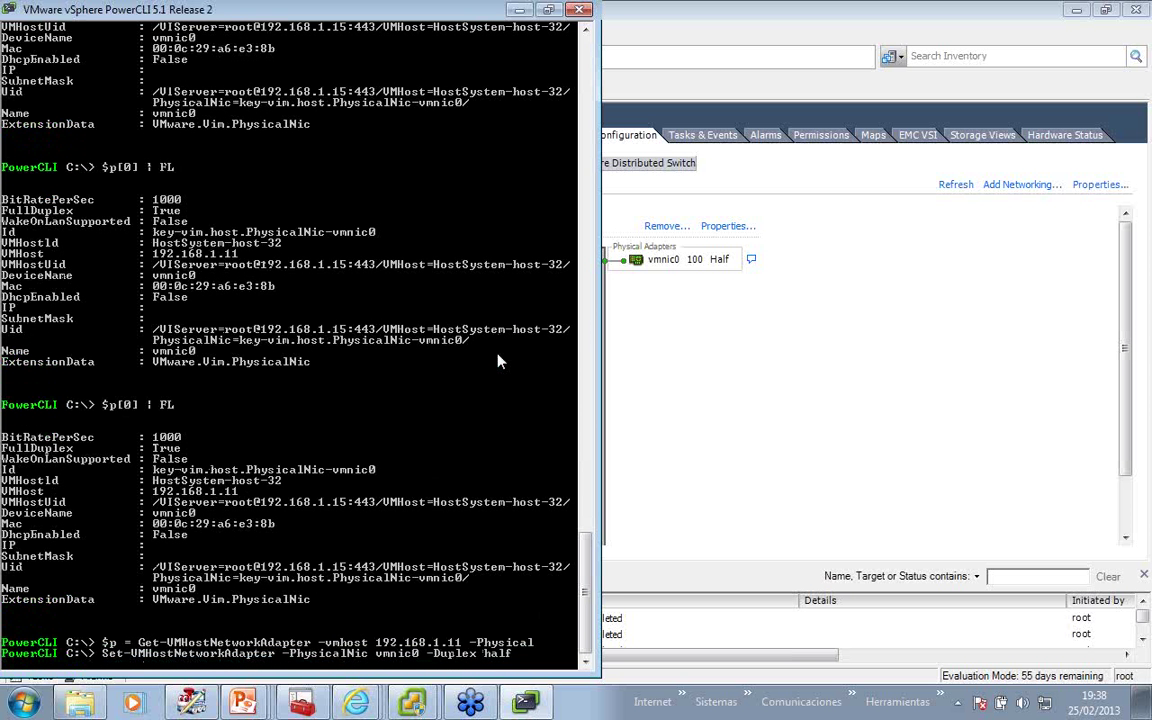
key(Escape)
text($p[0])
key(Return)
key(Up)
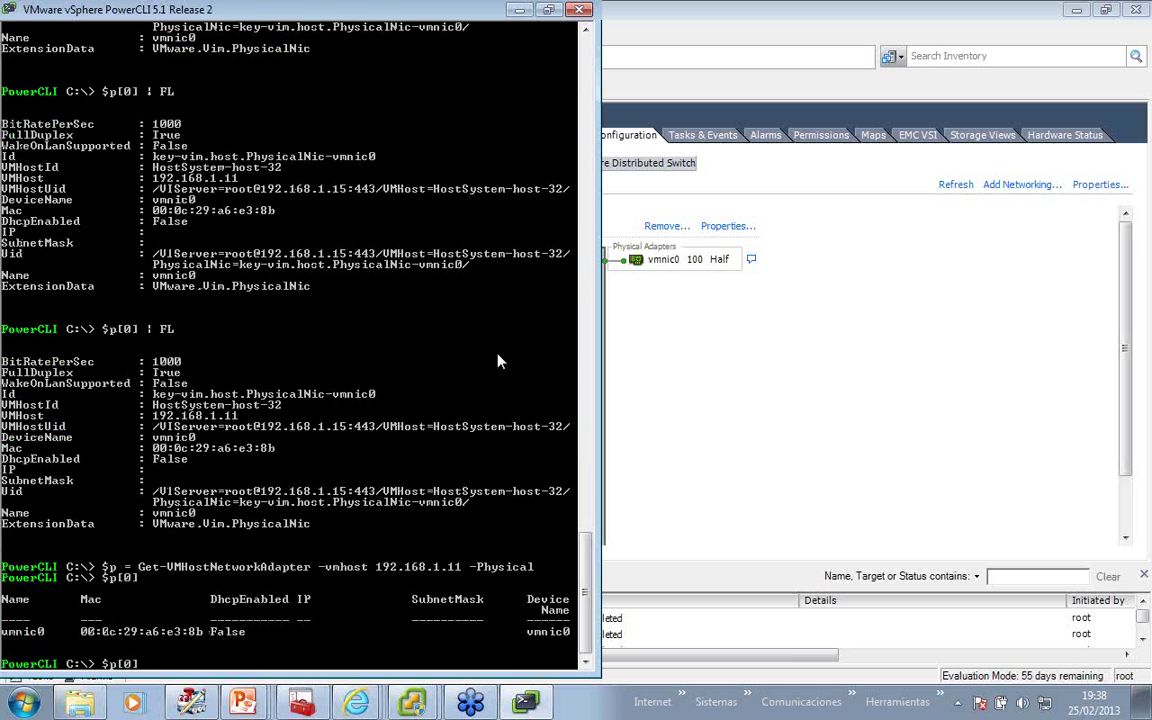
text(| FL)
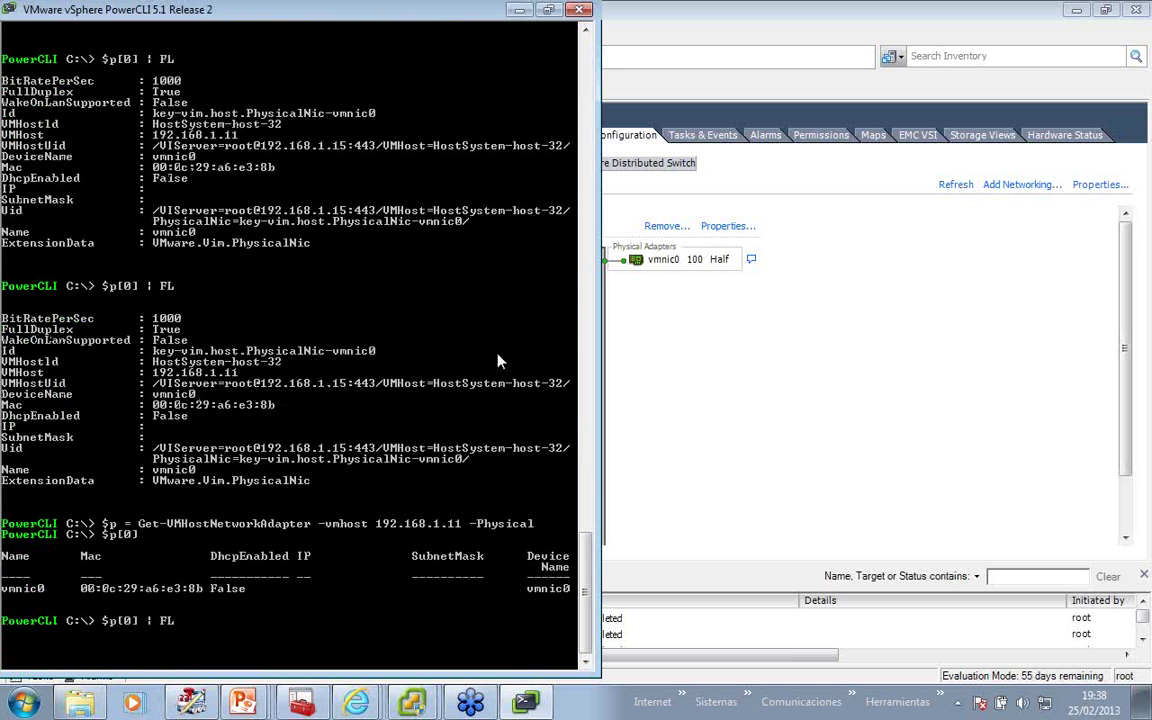
Output $p[0]'s properties in list format, and set that adapter to full duplex with -BitRatePerSecMb 1000 using Set-VMHostNetworkAdapter, accepting the operation.
key(Return)
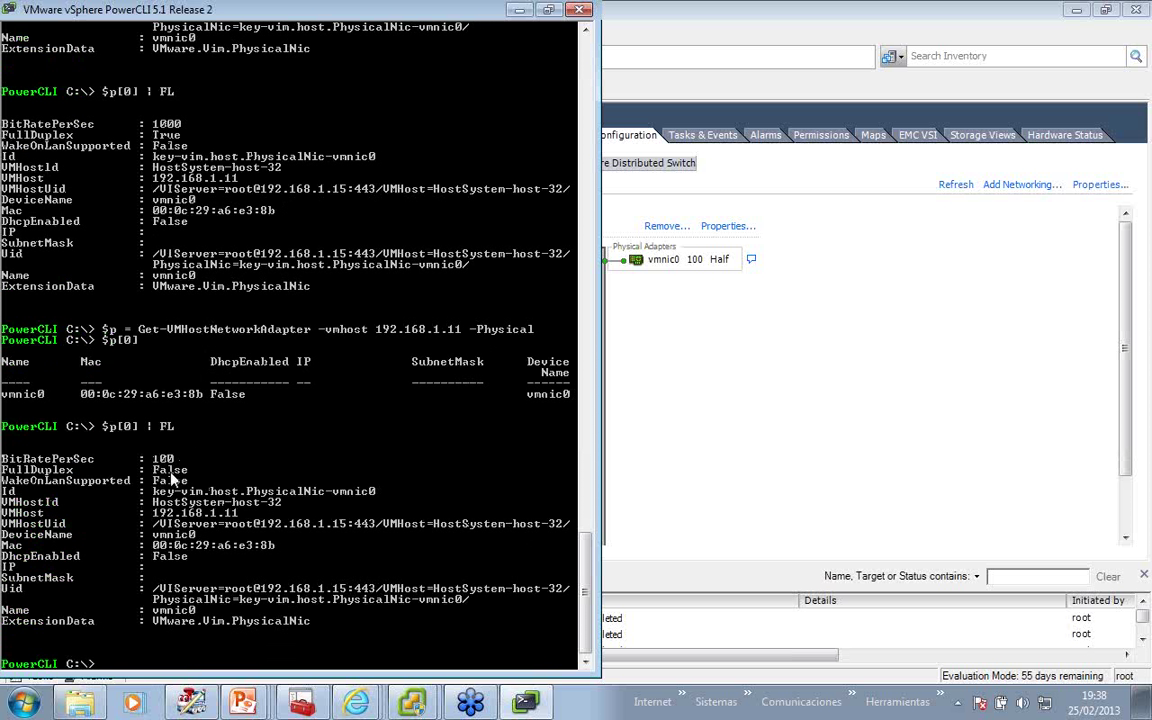
key(Up)
key(Up)
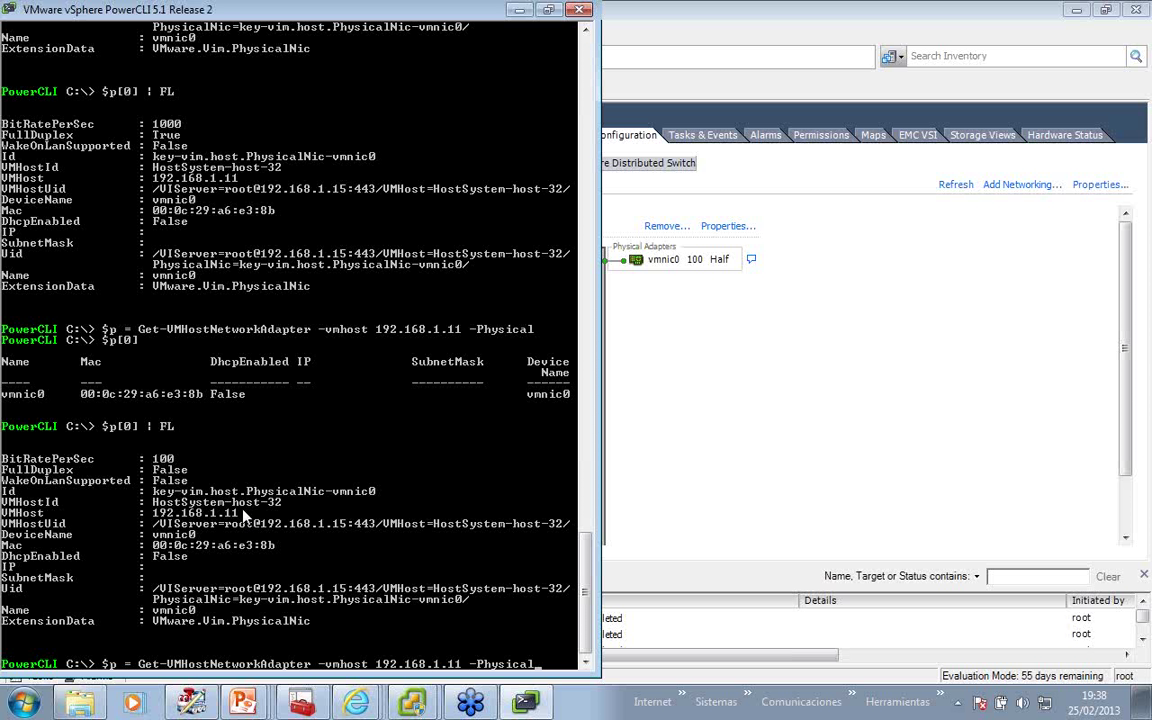
key(Down)
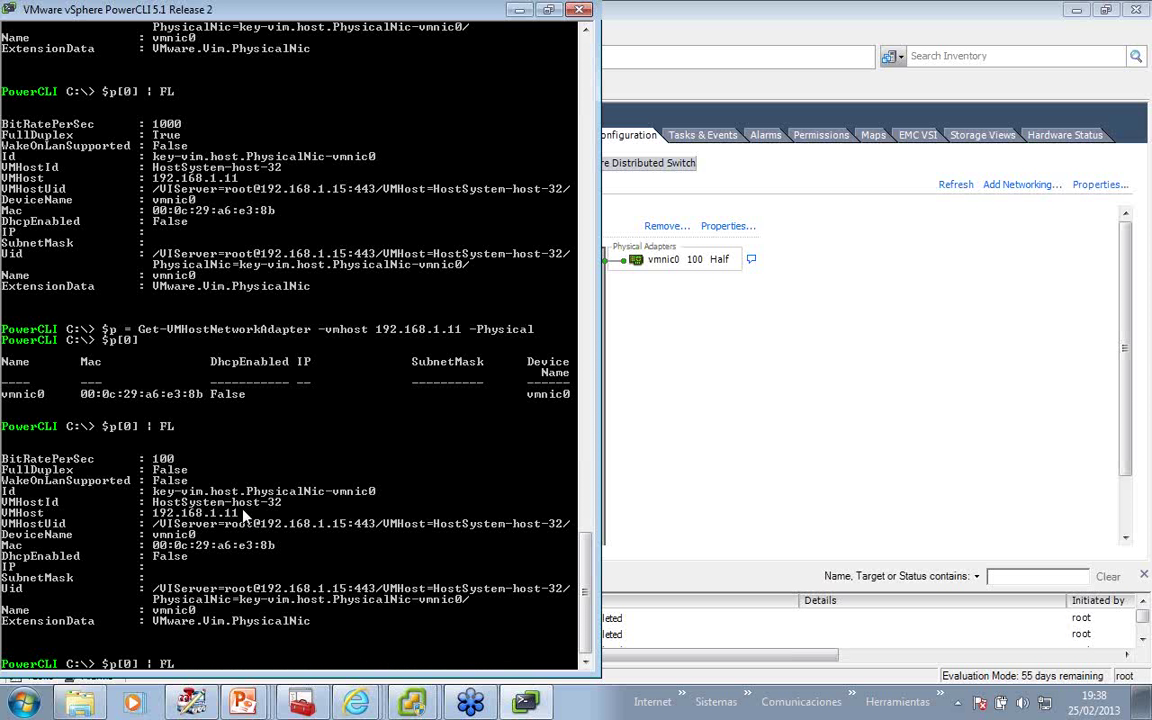
key(Escape)
right_click(242, 513)
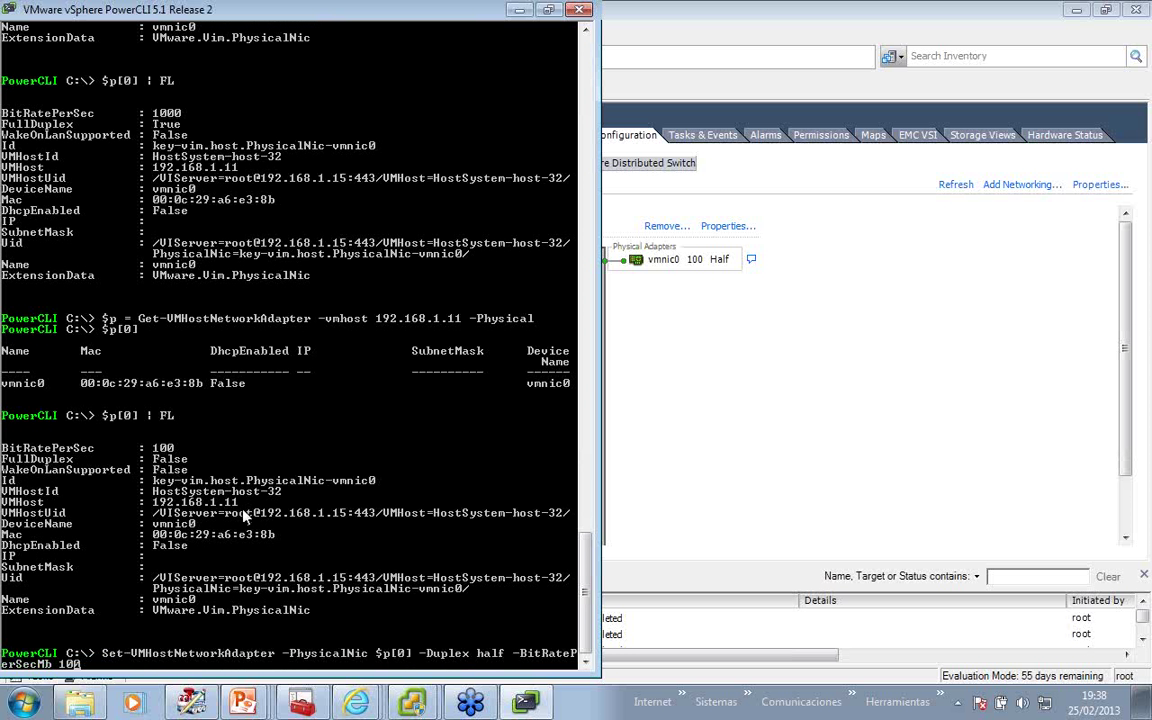
key(ctrl+Left)
key(ctrl+Left)
key(Left)
key(BackSpace)
key(BackSpace)
key(BackSpace)
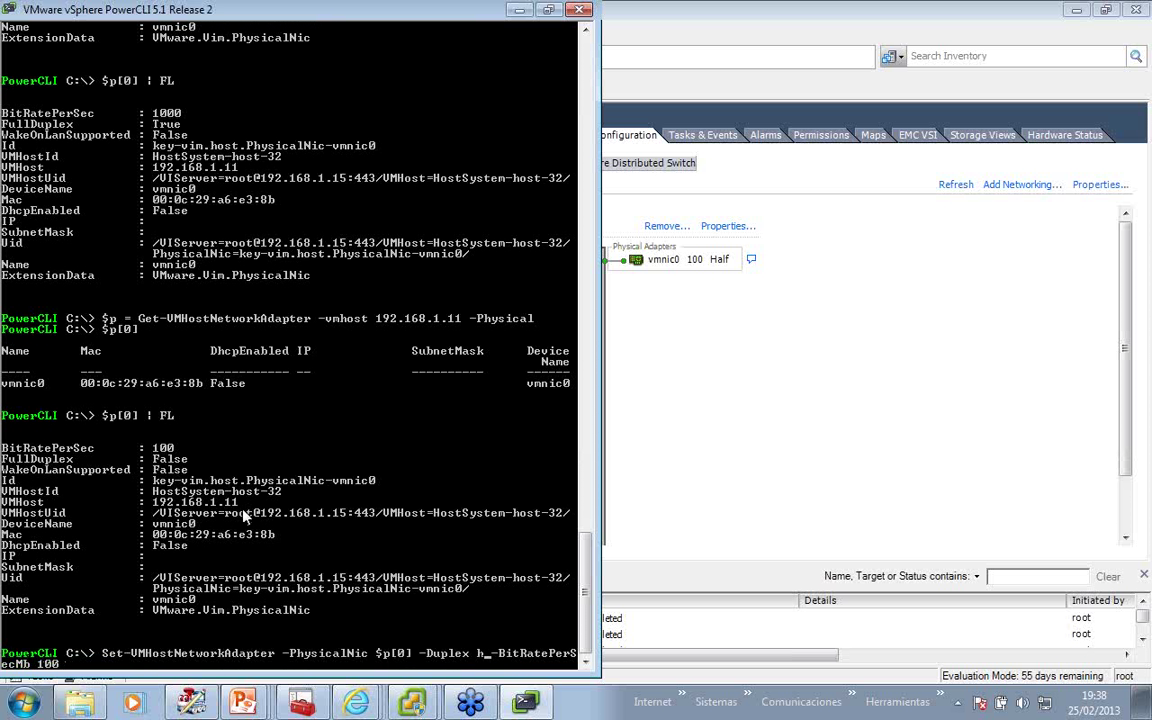
key(BackSpace)
text(full)
text(0)
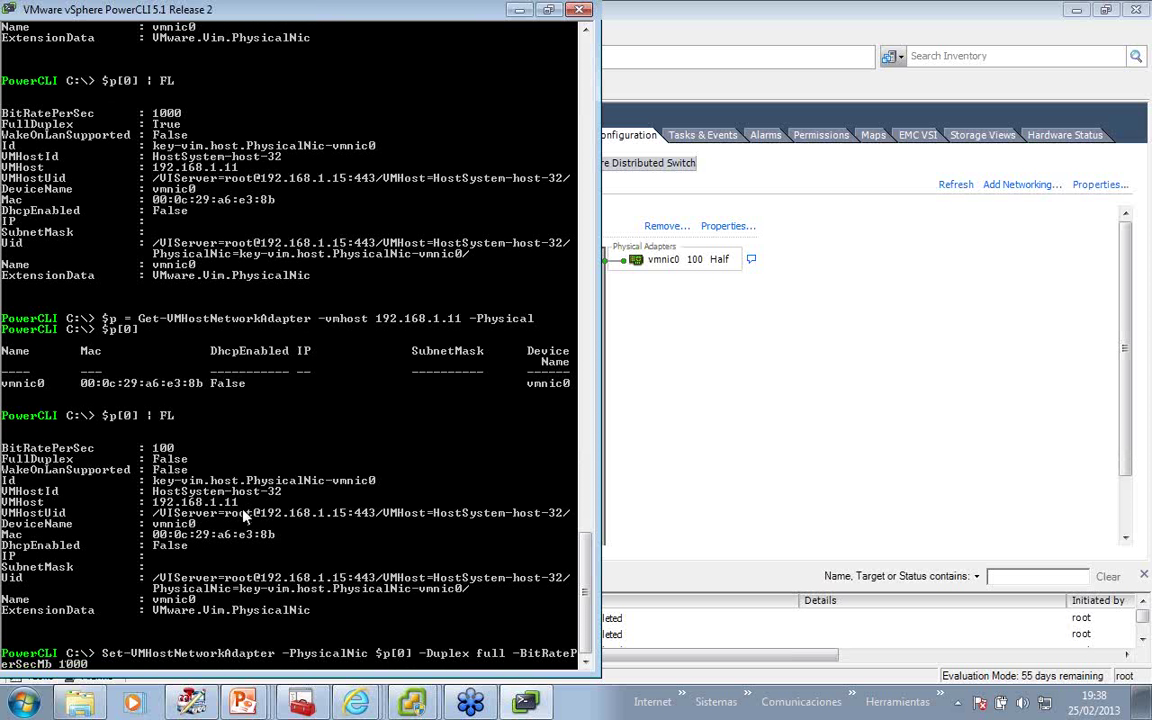
key(Return)
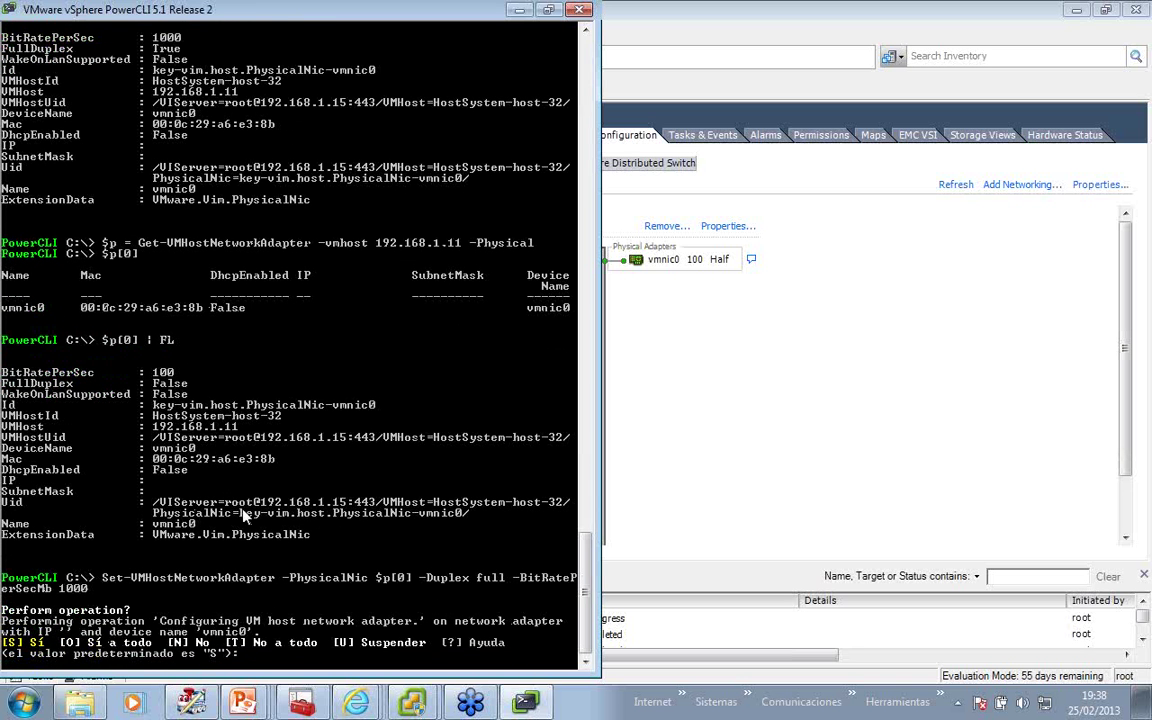
key(Return)
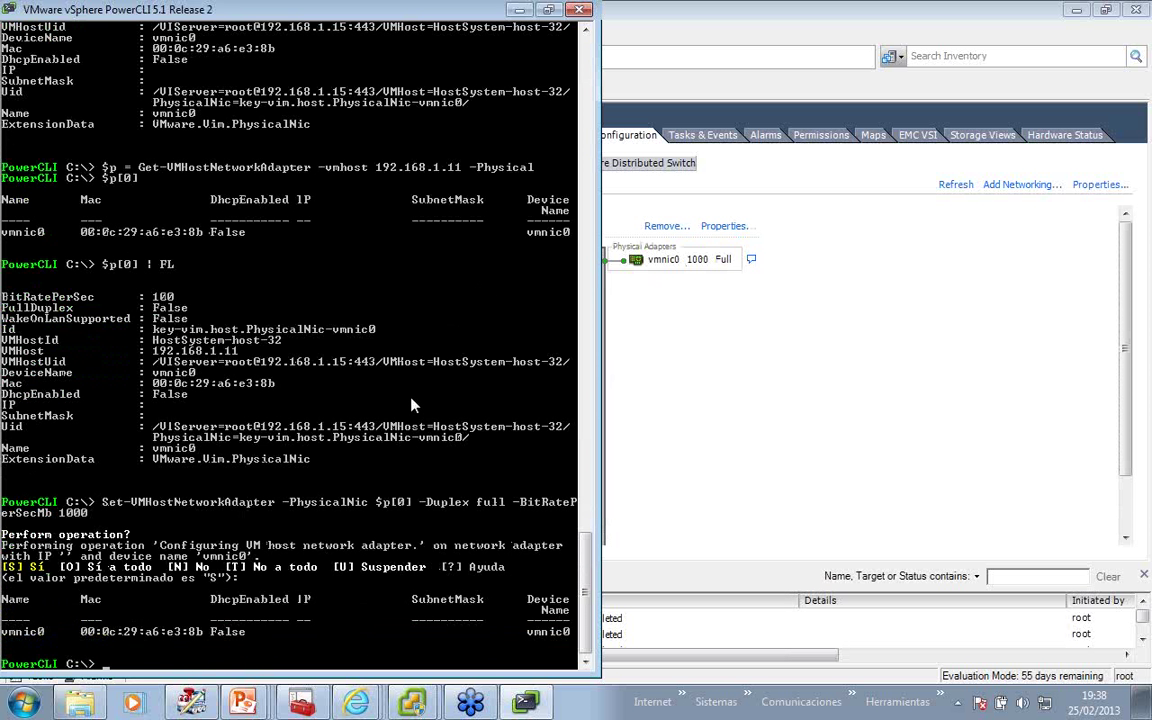
Switch to the vSphere Client to check vmnic0's speed and duplex, collapsing VM Network's virtual machine list, and return to PowerCLI.
key(alt+Tab)
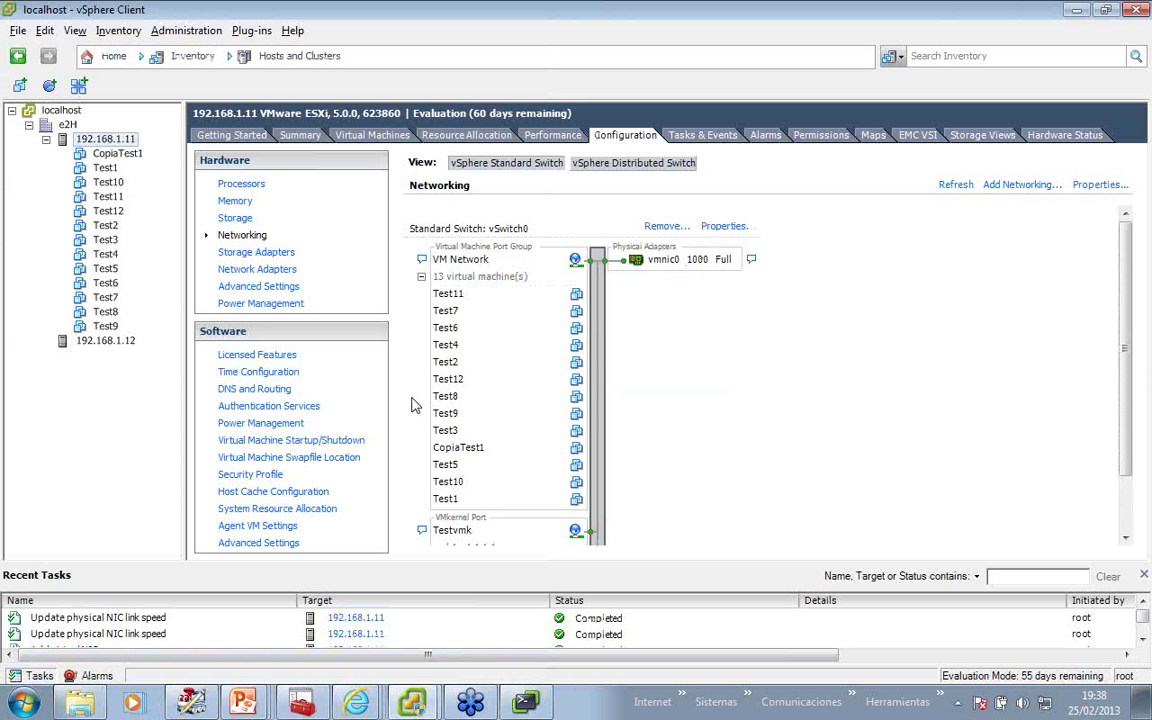
click(421, 276)
key(alt+Tab)
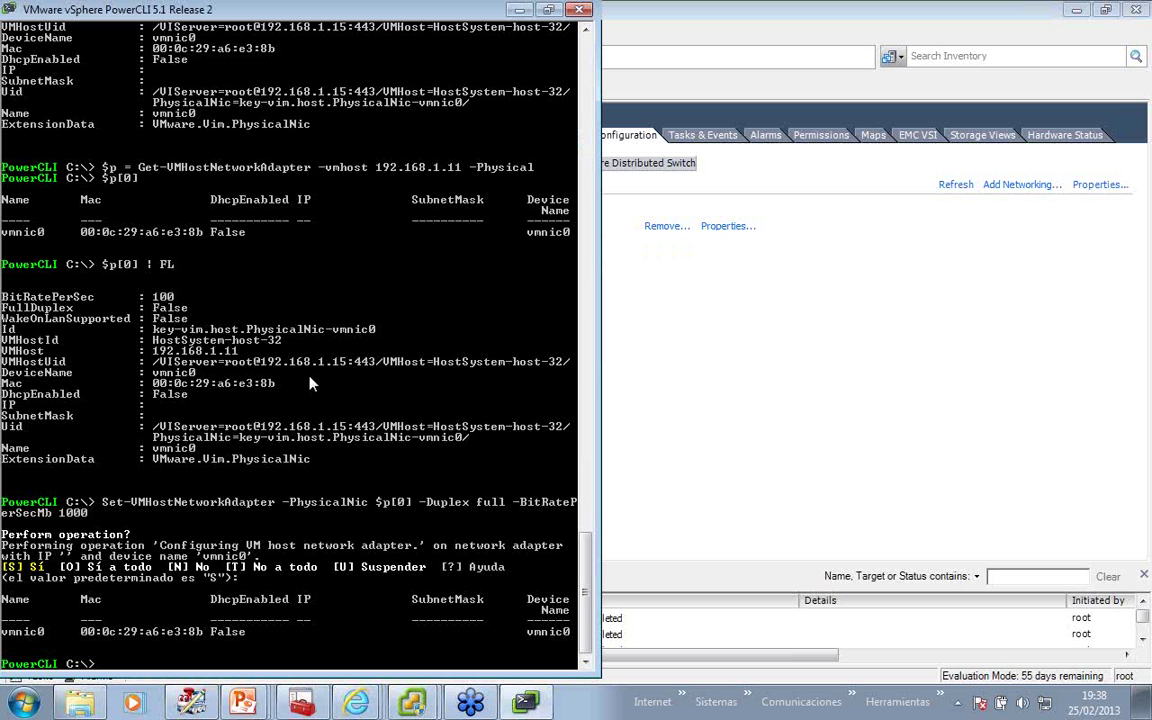
List the VMkernel adapters of host 192.168.1.11 using Get-VMHostNetworkAdapter with -VMKernel.
text(set-)
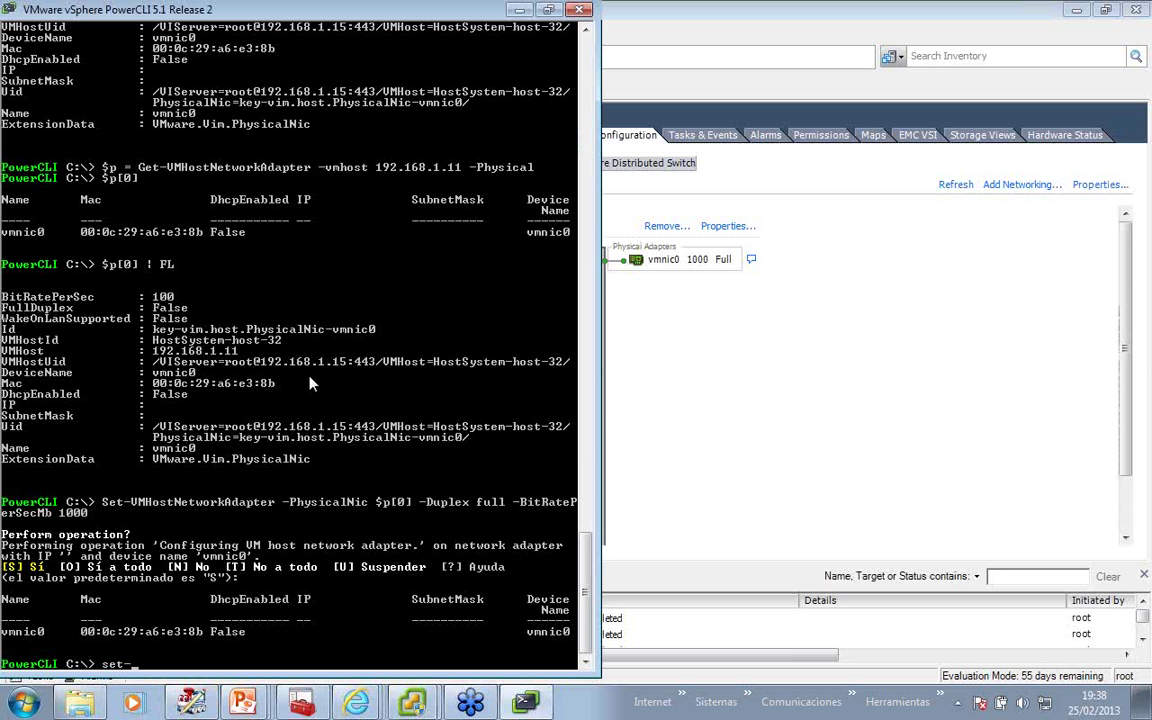
key(BackSpace)
key(BackSpace)
key(BackSpace)
key(BackSpace)
text(get-vmhostn)
key(Tab)
key(Tab)
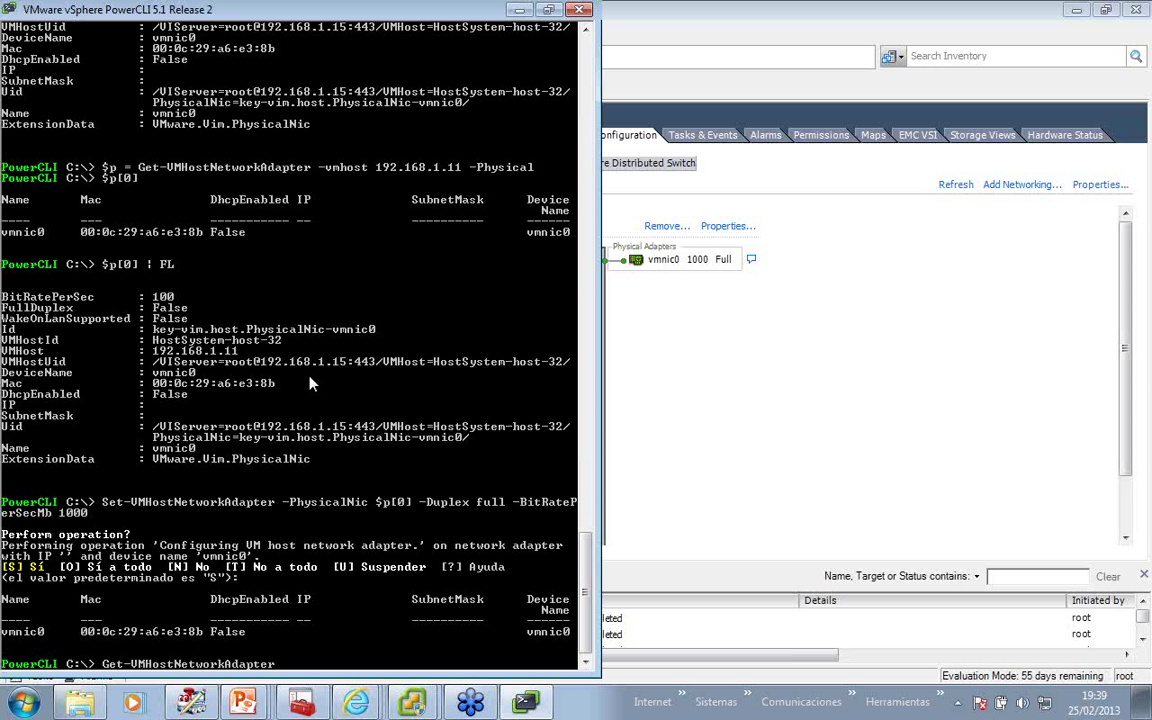
text(-VMHost)
text(2.168.1.11 -)
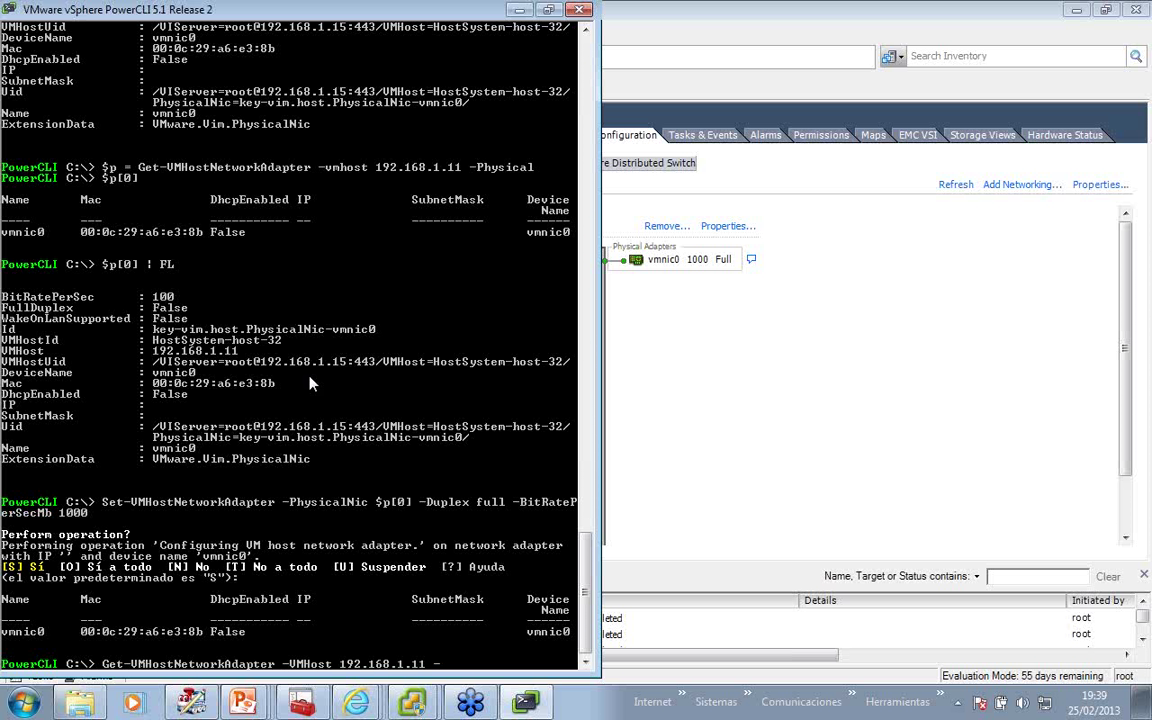
key(Tab)
key(Tab)
key(Tab)
key(Return)
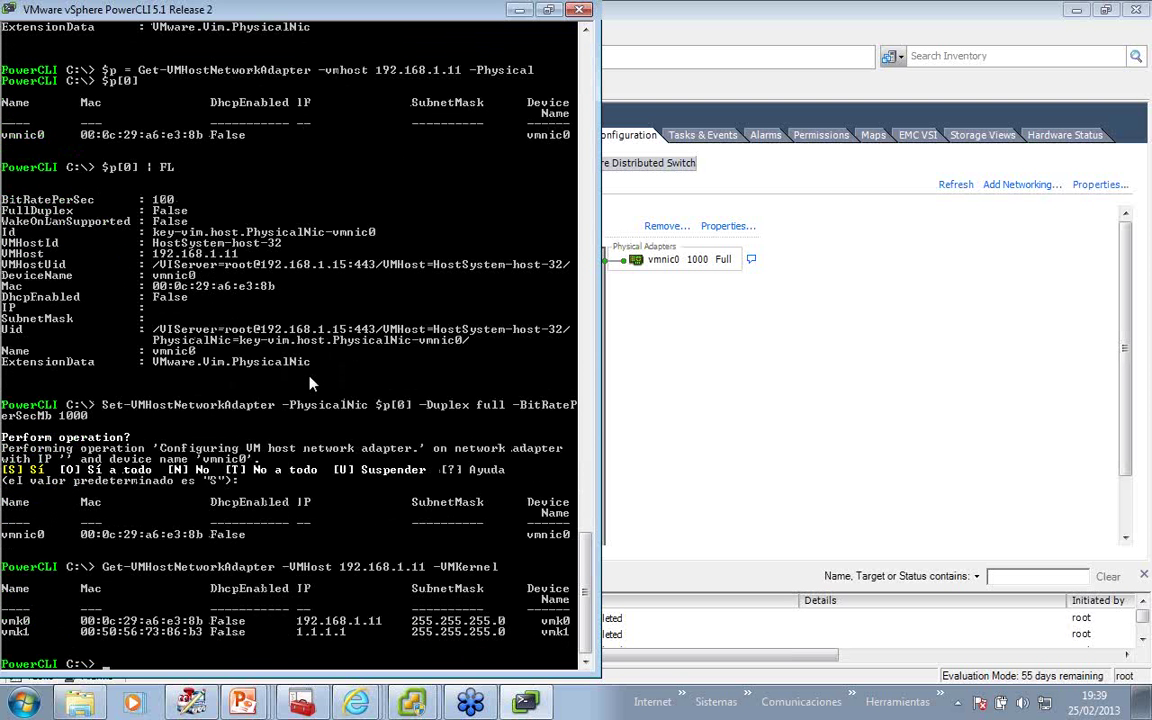
Store the VMkernel adapters of host 192.168.1.11 in the variable $vmk and output $vmk[1].
key(Up)
key(Home)
text($)
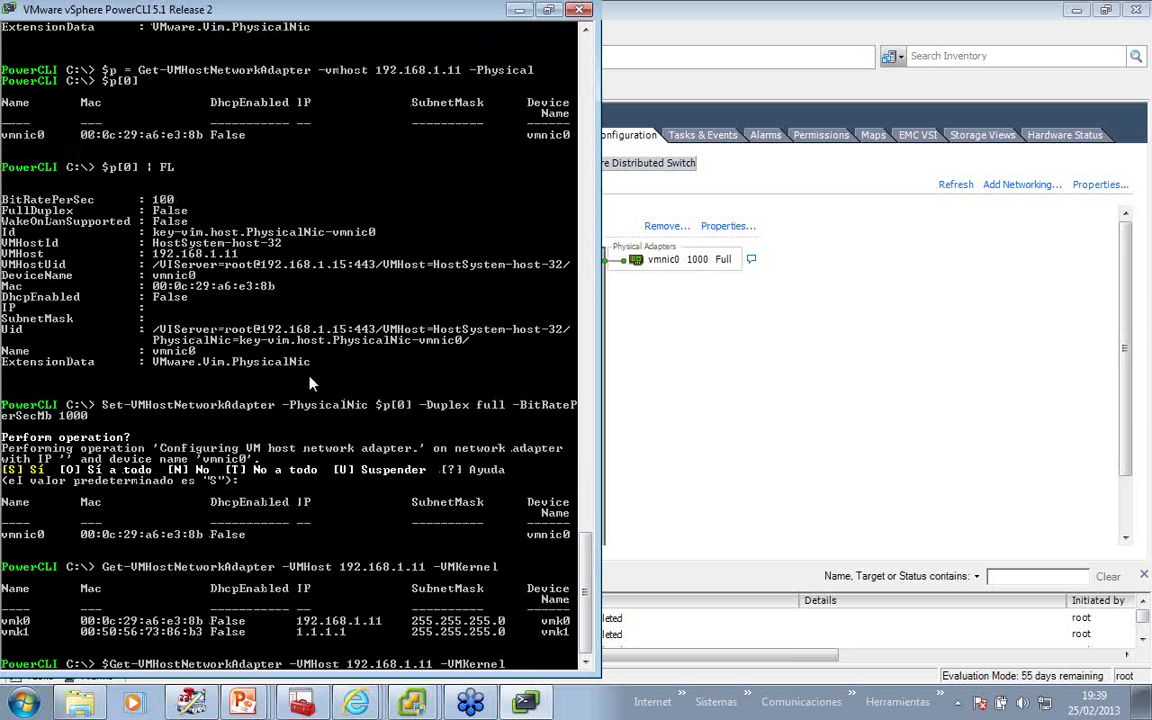
text(vmk =)
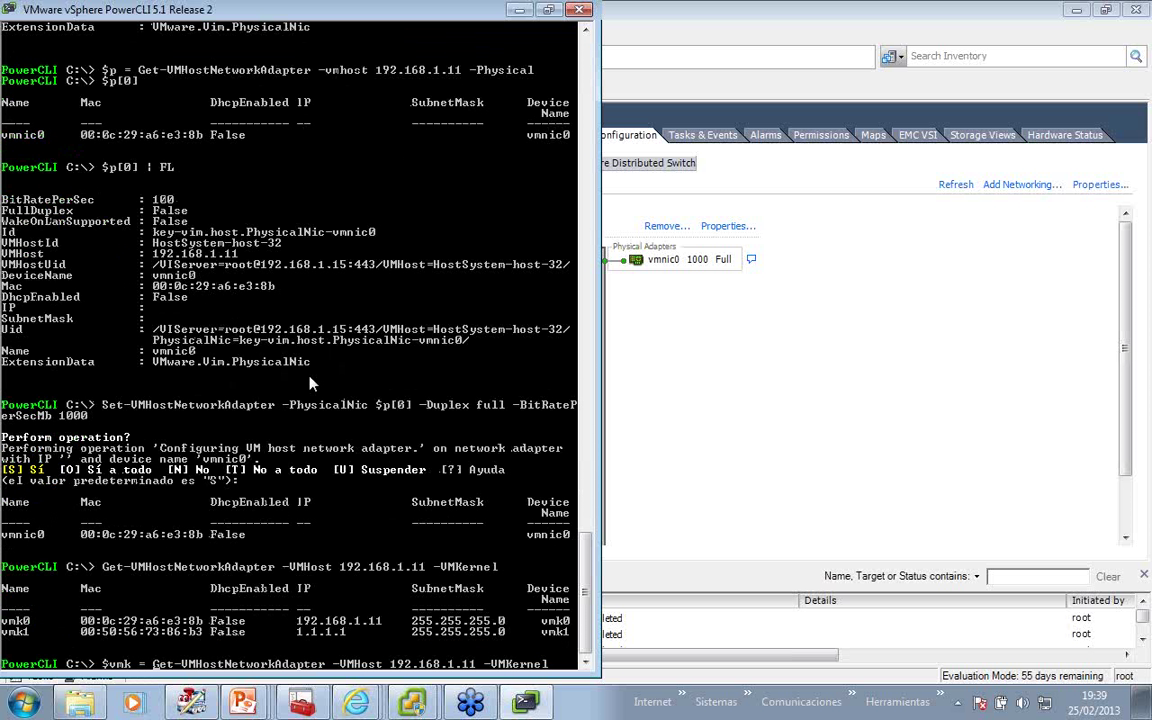
key(Return)
text($)
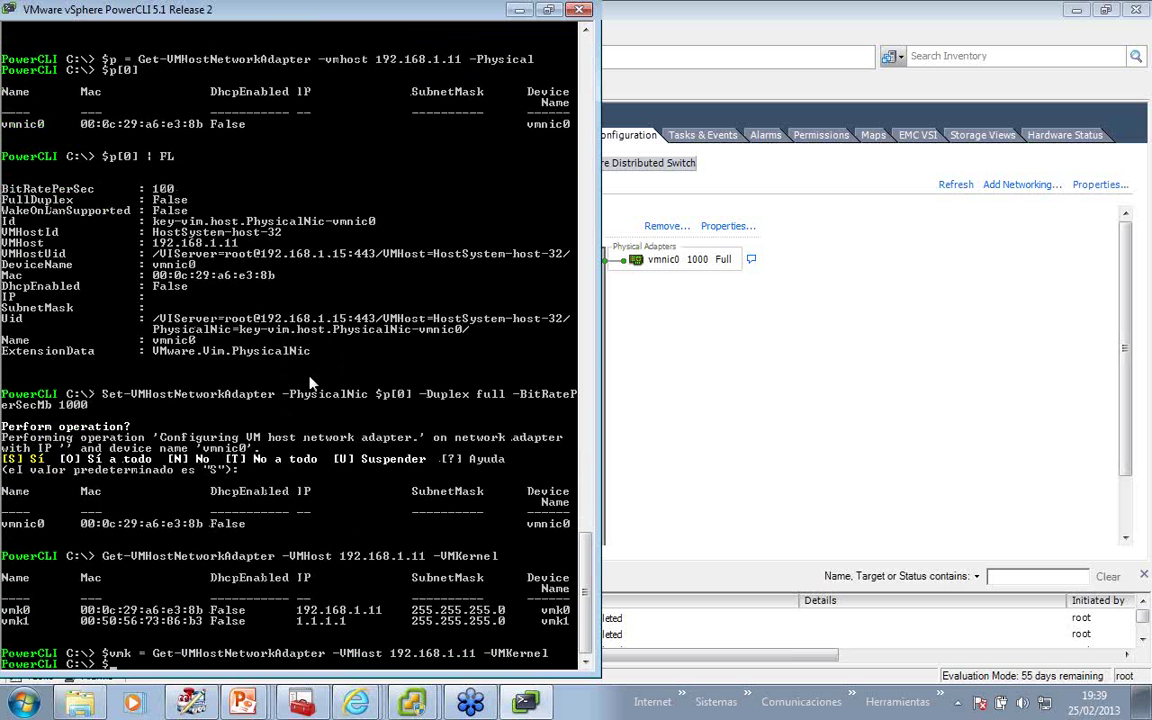
text(vmk[1])
key(Return)
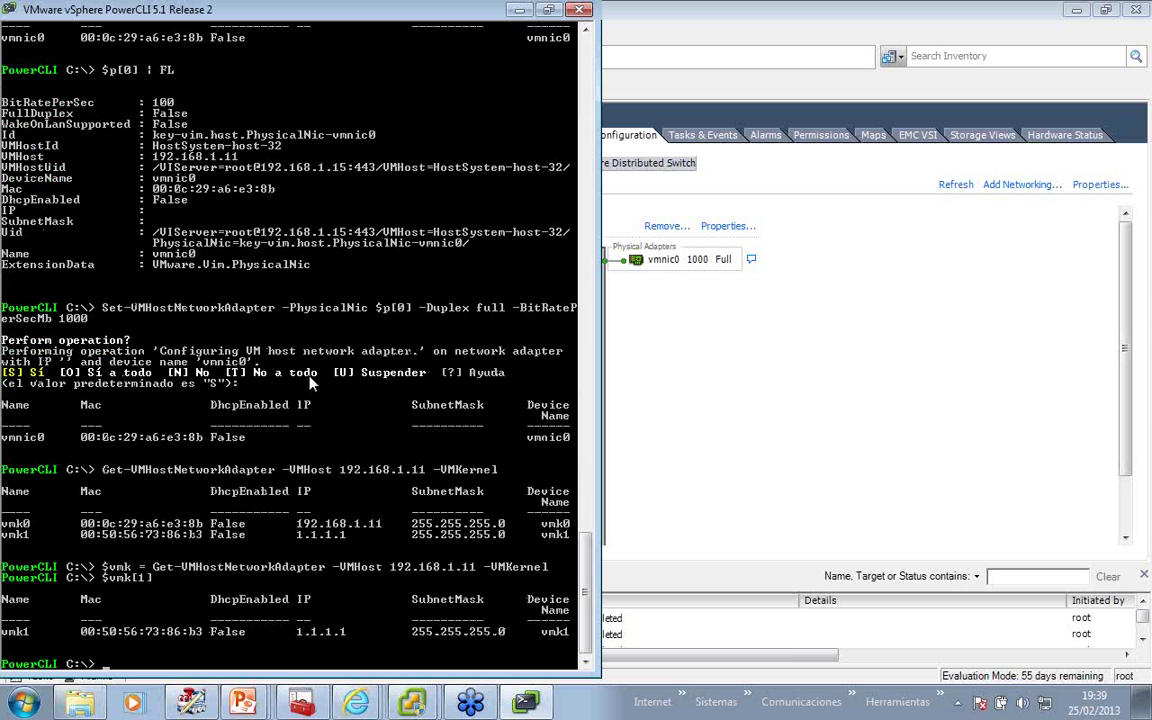
Try to run Set-VMHostNetworkAdapter with only -Mtu 900.
key(Up)
key(Home)
key(ctrl+c)
text(s)
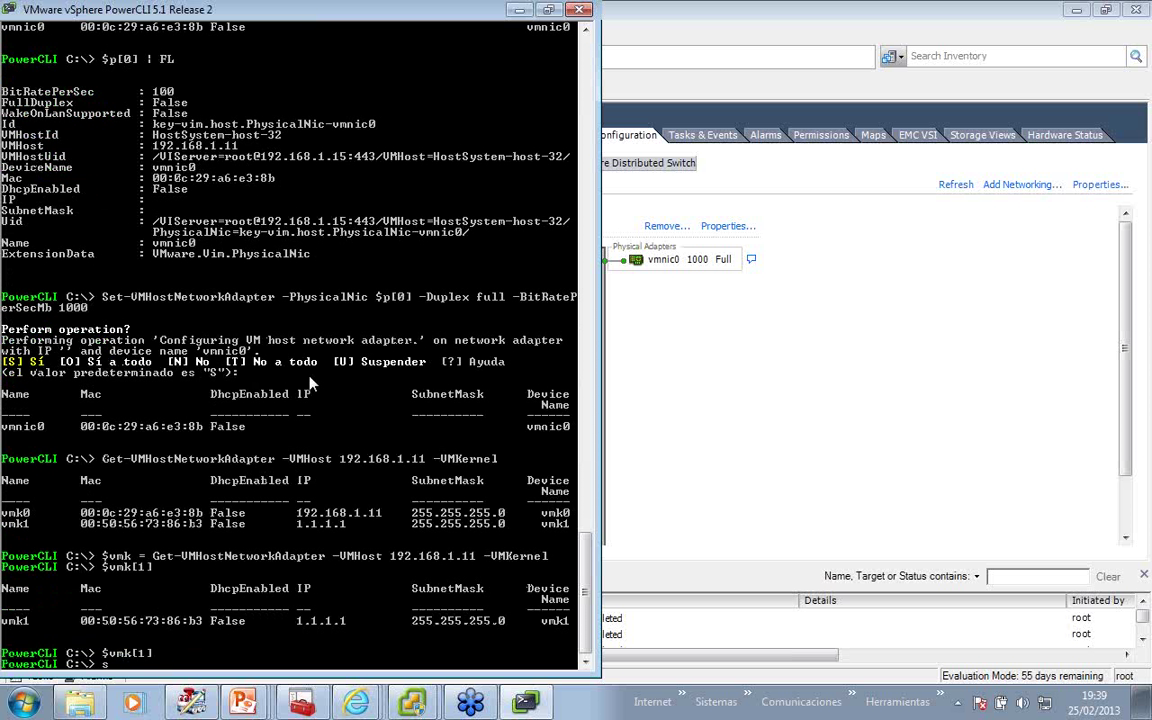
text(et-vmhostnetwork)
key(Tab)
text(a)
key(Tab)
text(-mt)
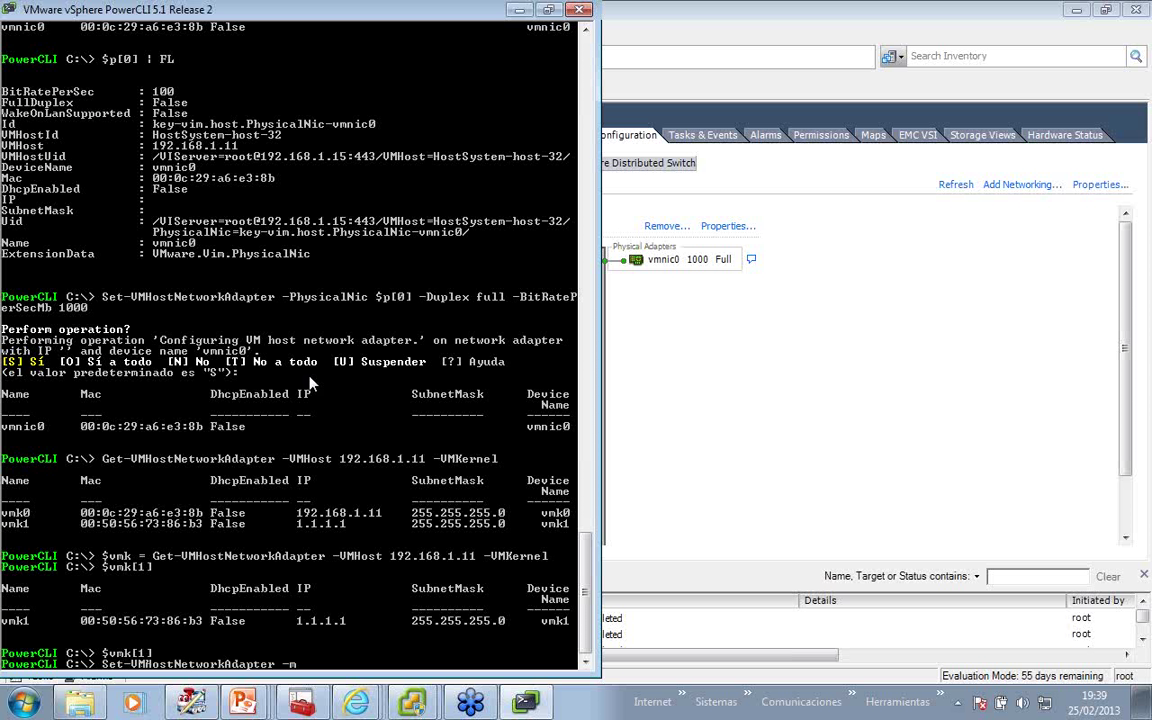
key(Tab)
text(900)
key(Return)
Output $vmk[1]'s properties in list format with FL and highlight the Mtu line.
text($vmk[1])
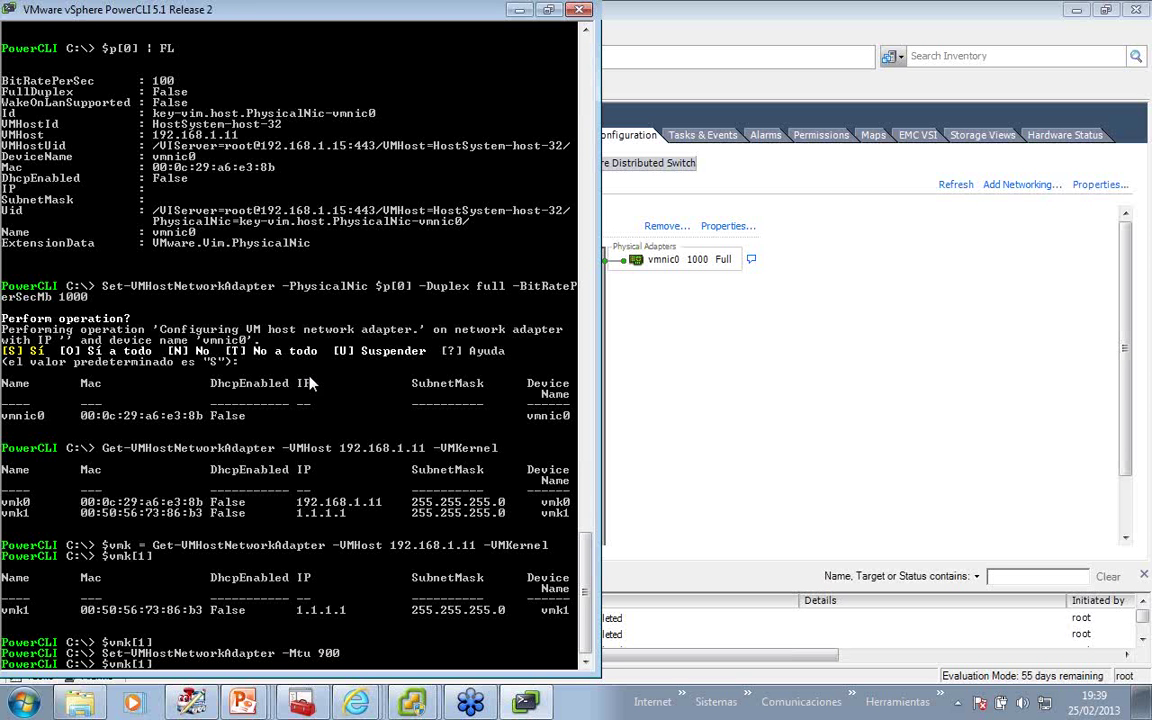
text( | FL)
key(Return)
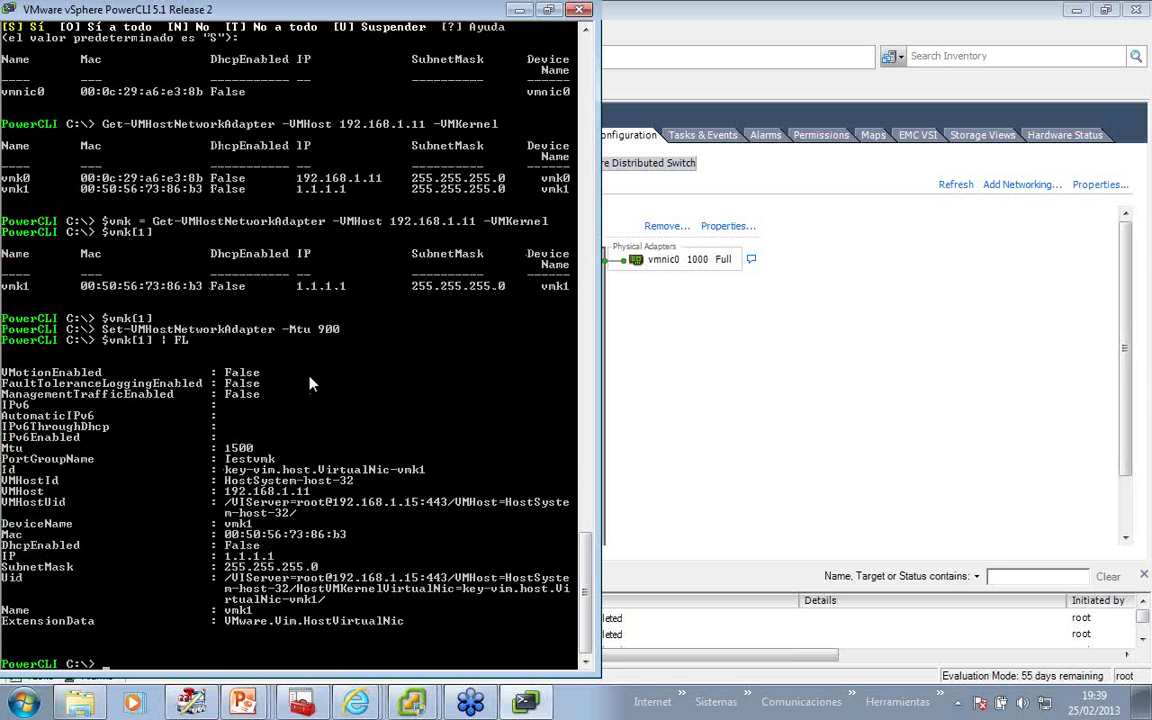
right_click(27, 452)
click(50, 463)
drag(2, 449, 258, 452)
key(Return)
Enter the cmdlet name Set-VMHostNetworkAdapter on a new command line, without running it.
text($vmk[1] | FL)
key(BackSpace)
key(BackSpace)
key(BackSpace)
key(BackSpace)
key(BackSpace)
key(Home)
text(set-vmhostnetwork adapter -)
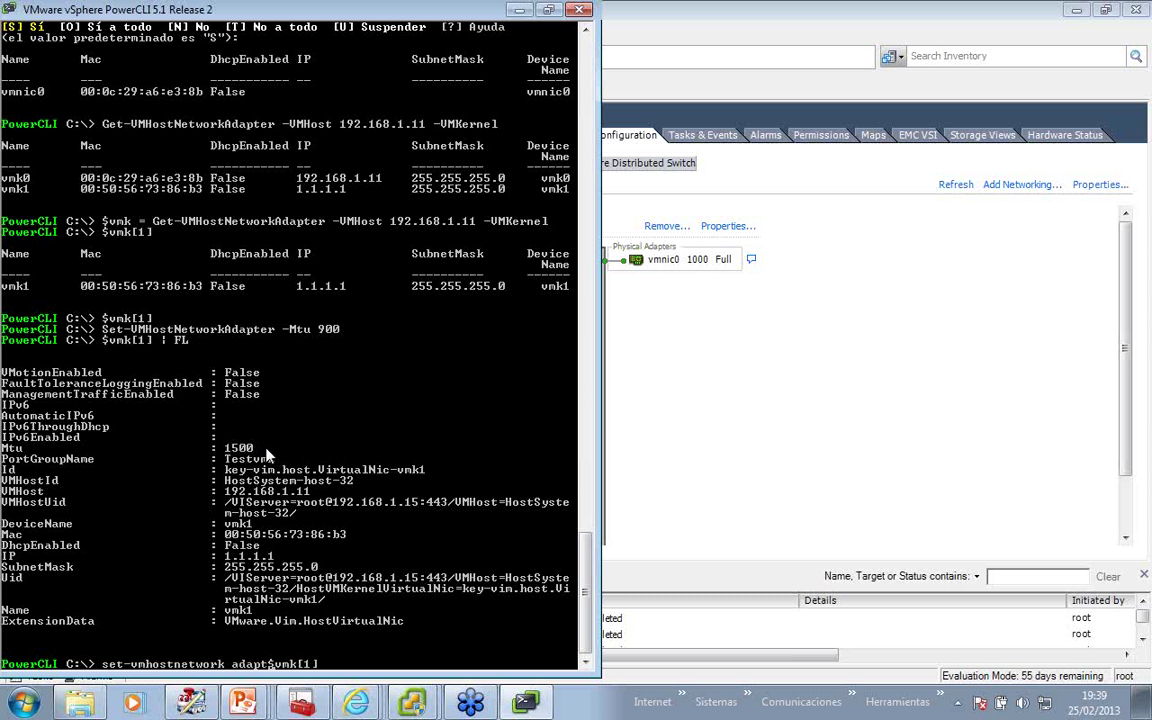
text(Network)
key(BackSpace)
key(BackSpace)
key(BackSpace)
key(BackSpace)
key(BackSpace)
key(BackSpace)
key(BackSpace)
key(BackSpace)
key(BackSpace)
key(BackSpace)
key(BackSpace)
key(BackSpace)
key(BackSpace)
key(BackSpace)
key(BackSpace)
key(BackSpace)
key(BackSpace)
text(a)
key(Tab)
key(BackSpace)
key(BackSpace)
key(BackSpace)
key(BackSpace)
key(BackSpace)
key(BackSpace)
key(BackSpace)
key(Tab)
text(a)
key(Tab)
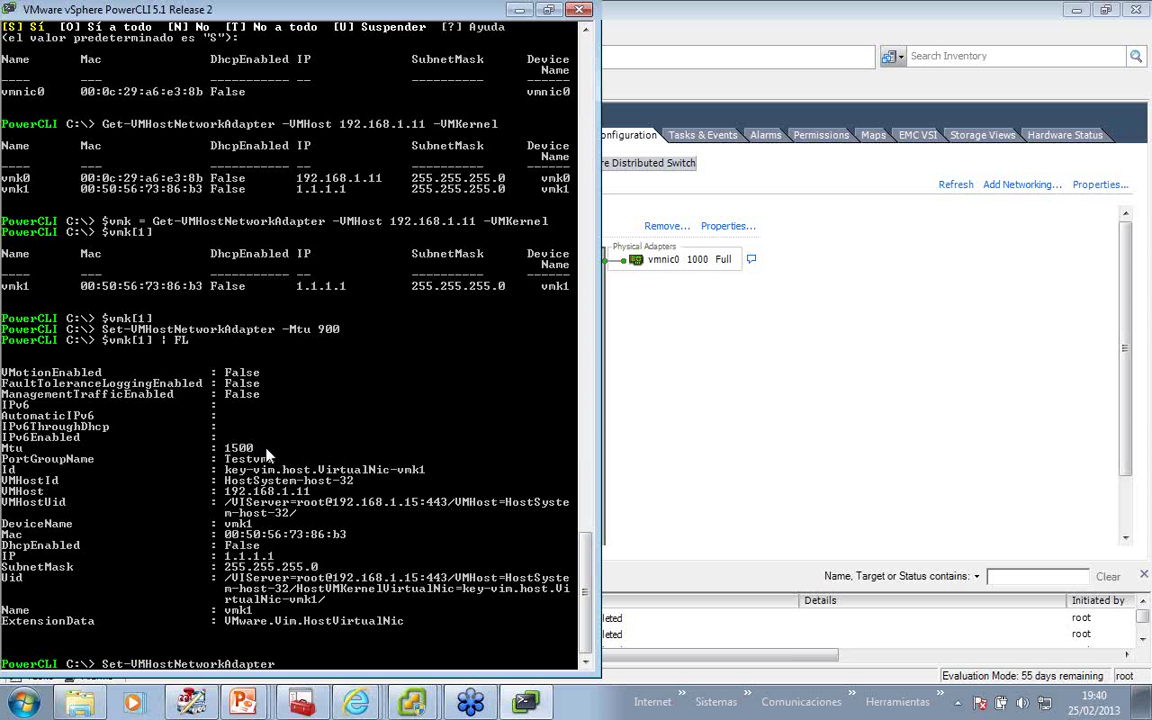
Complete the command with -VirtualNic $vmk[1] and -Mtu 9000, run it and accept the operation.
text(-p)
key(Tab)
key(BackSpace)
key(BackSpace)
key(BackSpace)
key(BackSpace)
key(BackSpace)
key(BackSpace)
key(BackSpace)
key(BackSpace)
key(BackSpace)
key(BackSpace)
key(BackSpace)
text(b)
key(Tab)
key(shift+Tab)
key(shift+Tab)
text($vmk[1] -Mtu)
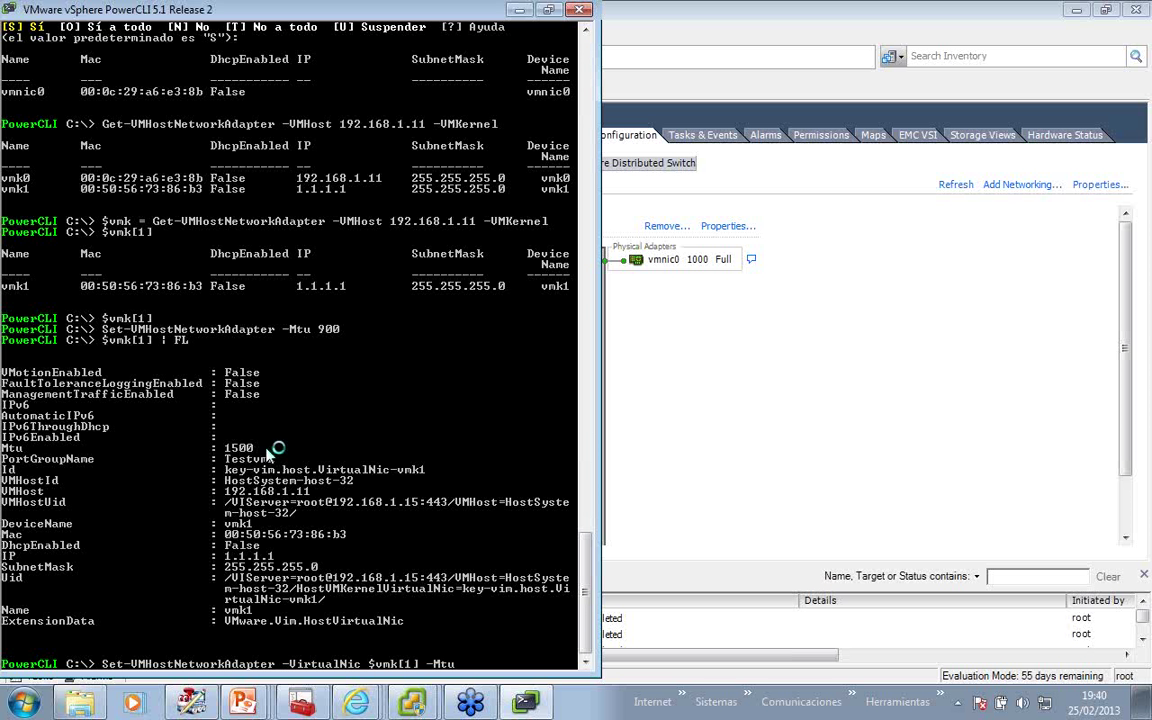
text( 9000)
key(Return)
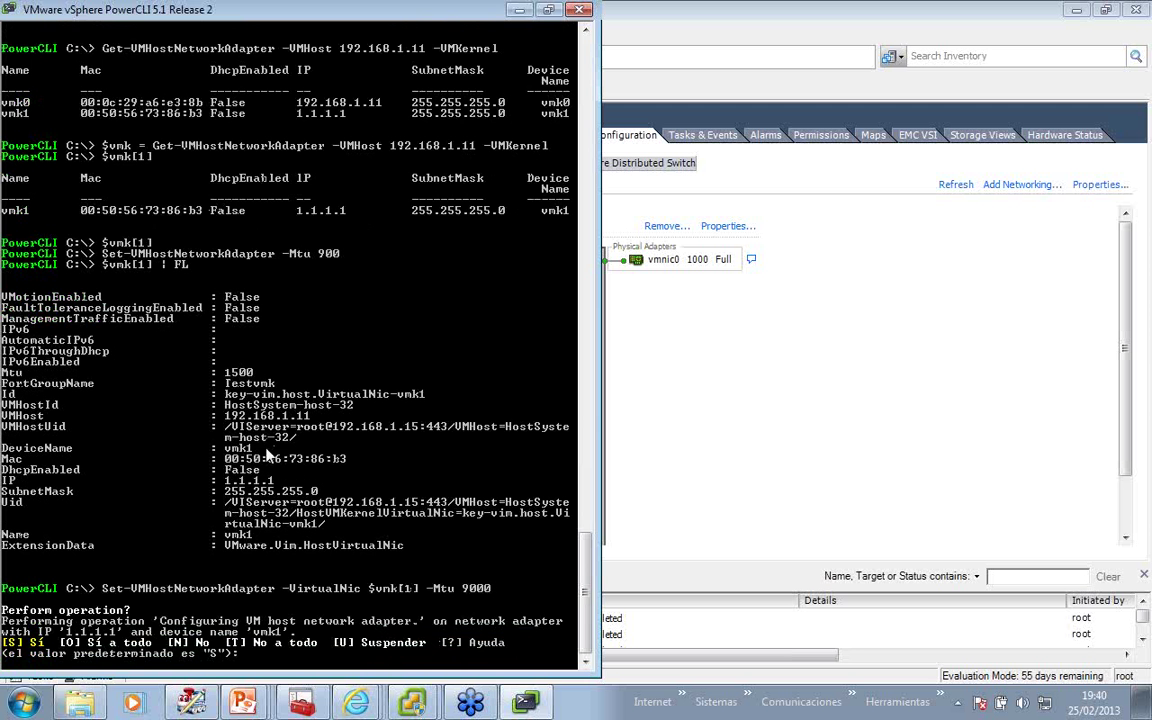
key(Return)
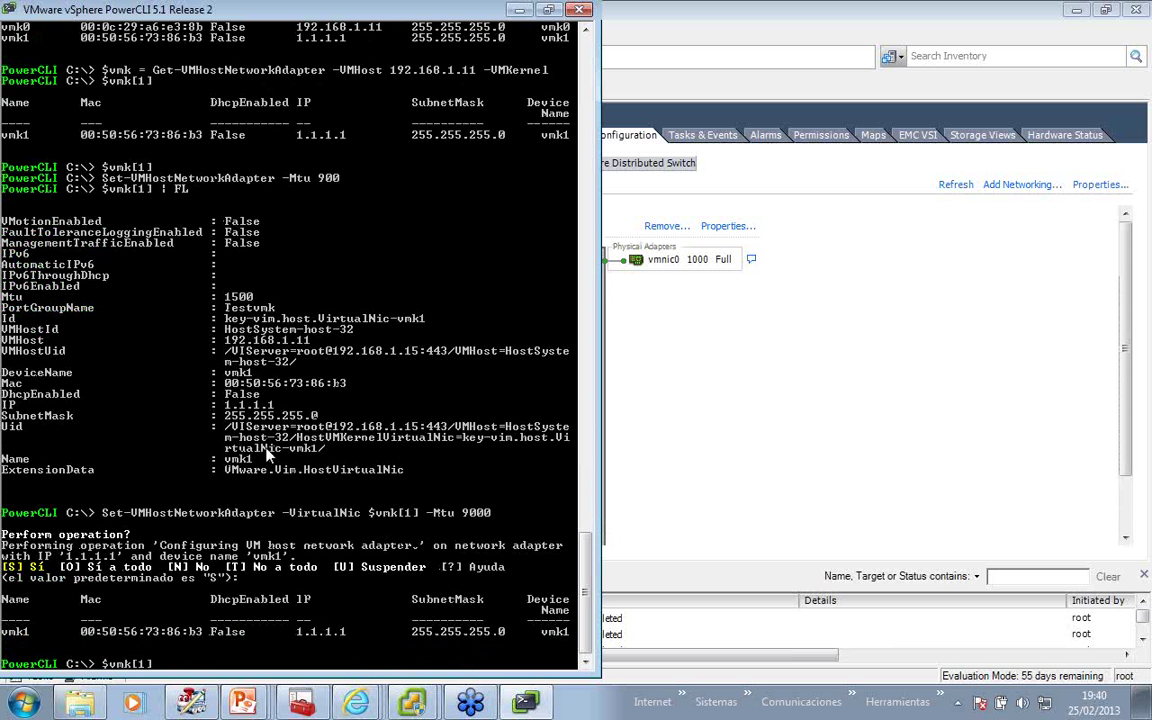
Refresh $vmk by assigning it the VMkernel adapters of host 192.168.1.11 again, and output $vmk[1] as a table.
key(Up)
key(Up)
key(Return)
key(Up)
key(Up)
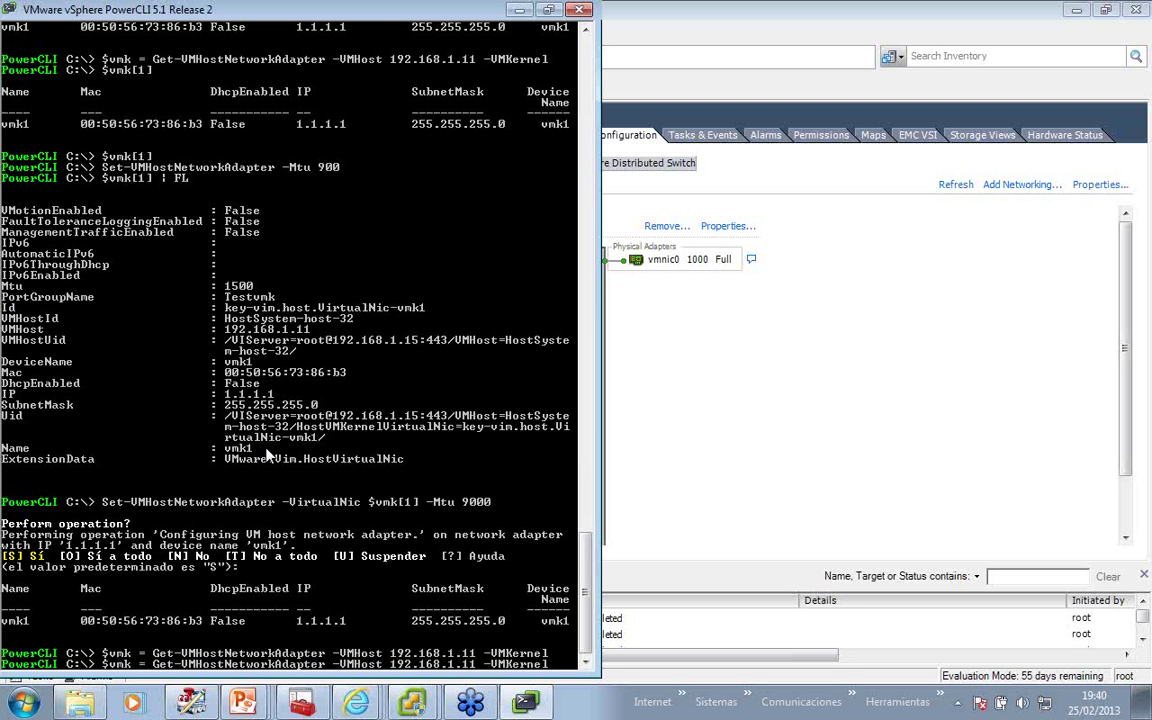
key(Up)
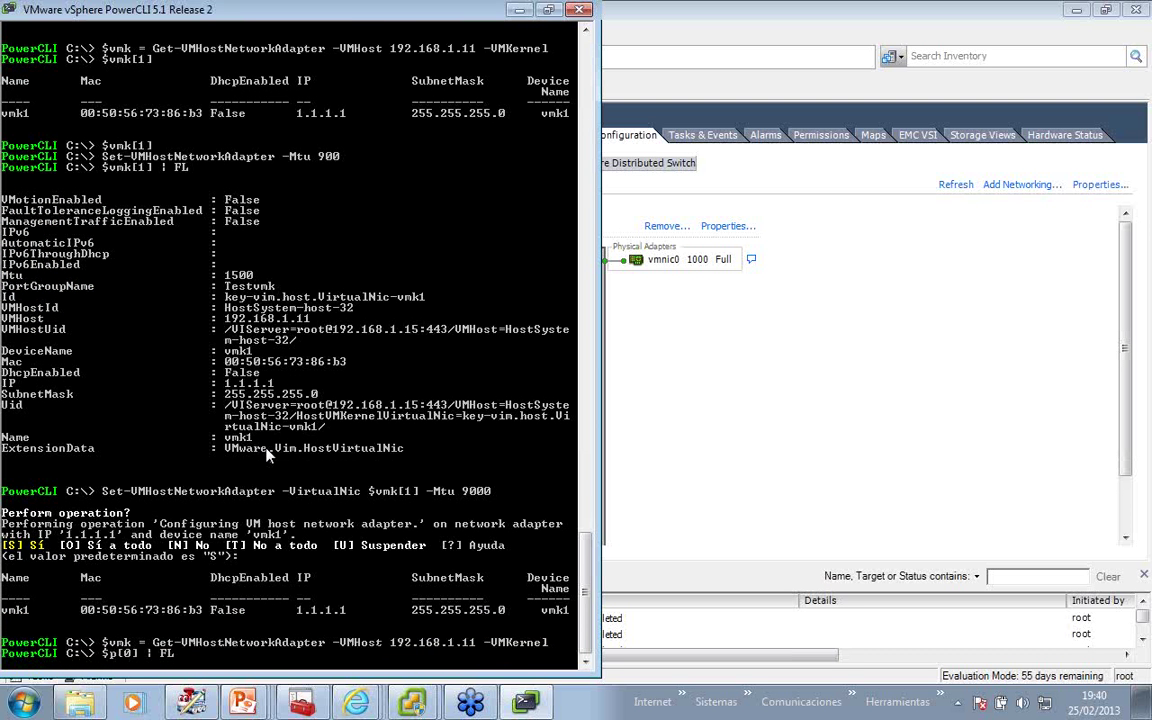
key(Up)
key(Return)
text($vmk[1])
key(Return)
Output the refreshed $vmk[1] in list format and highlight its Mtu line to check the changed value.
text($vmk[1)
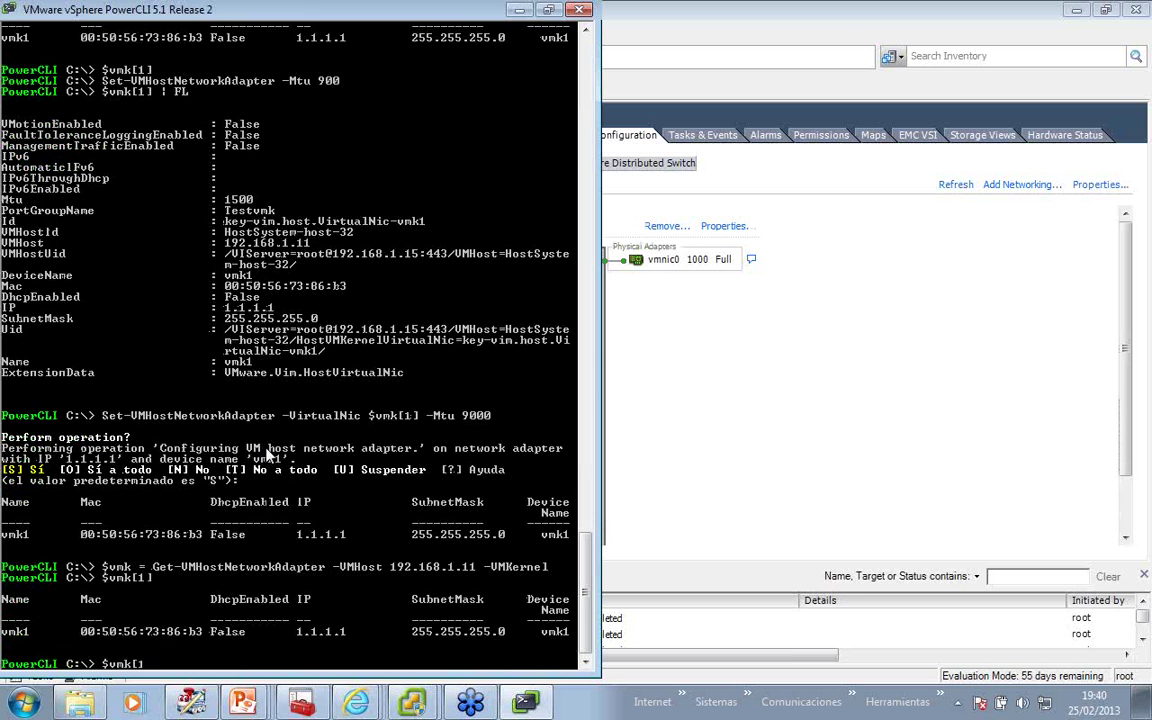
text(] | FL)
key(Return)
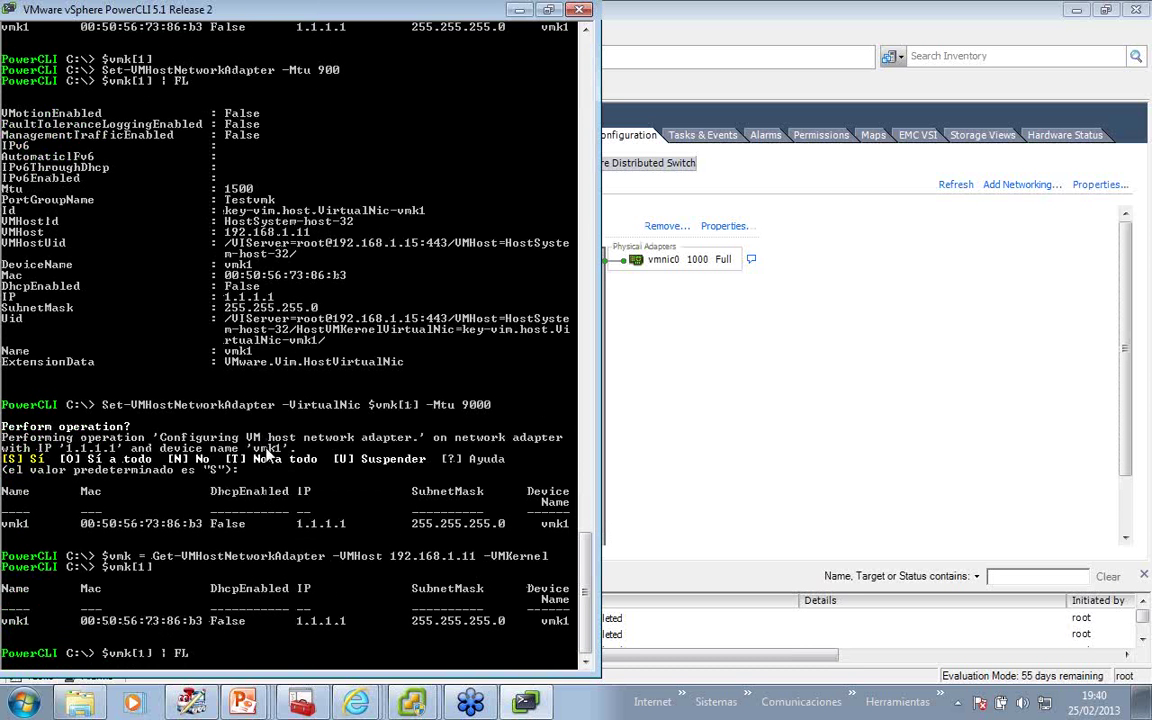
right_click(168, 430)
click(40, 440)
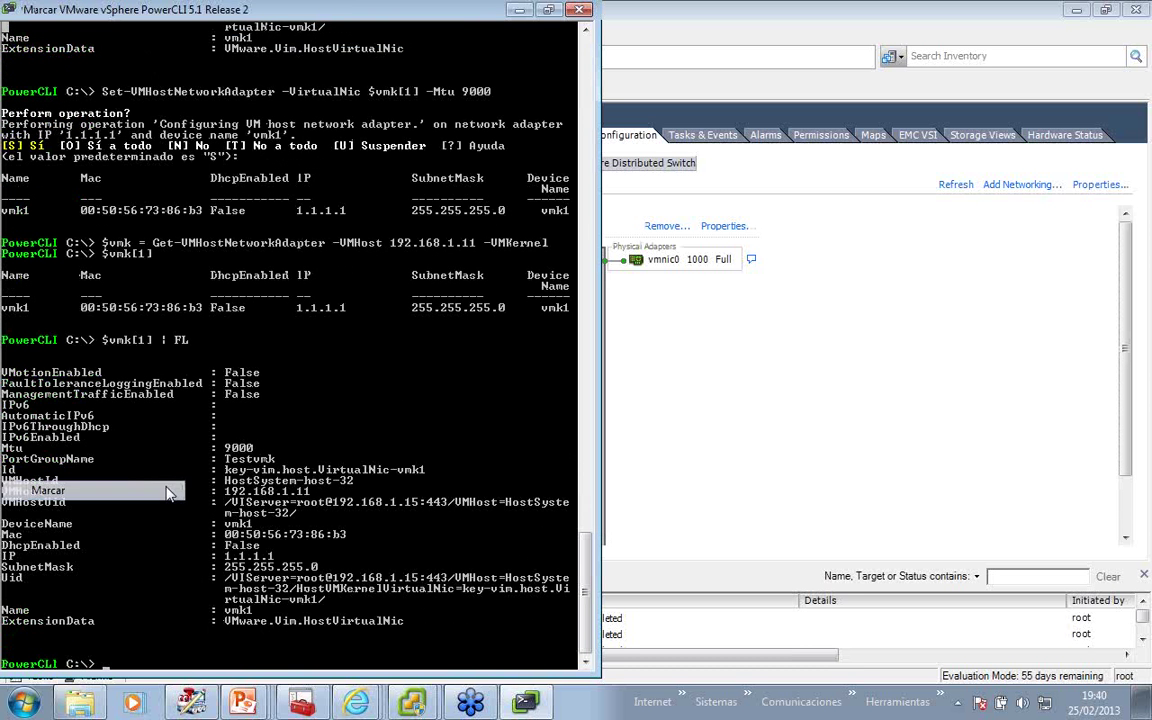
drag(5, 448, 252, 456)
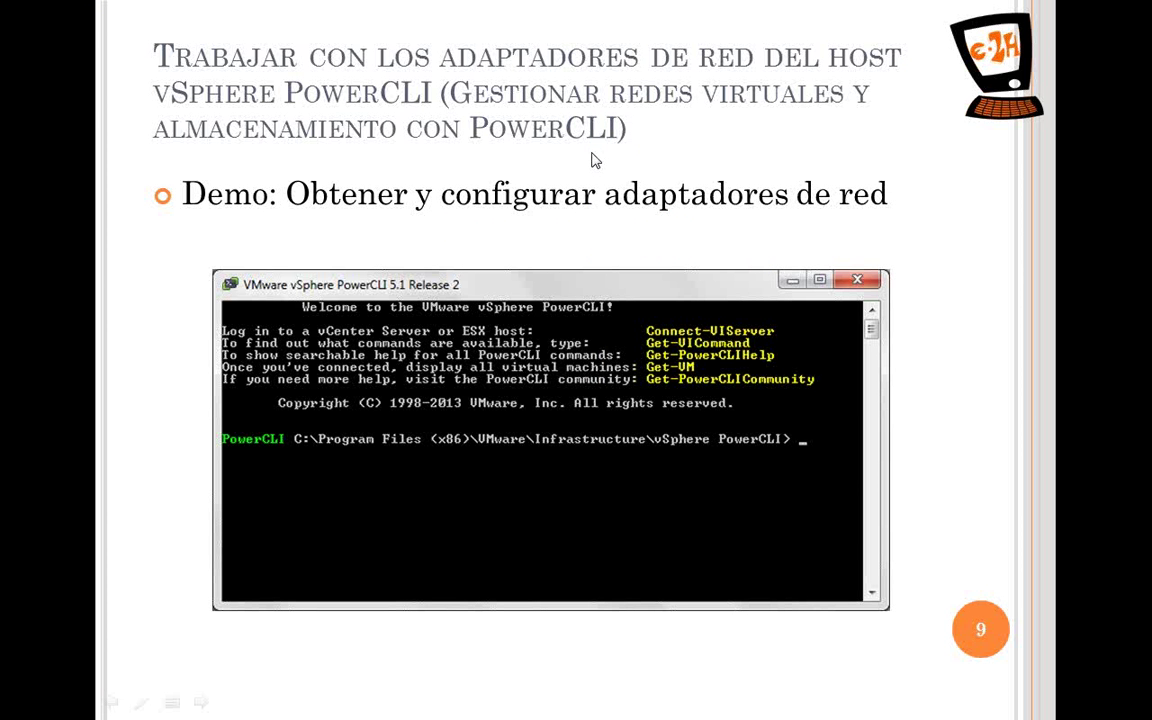
click(595, 160)
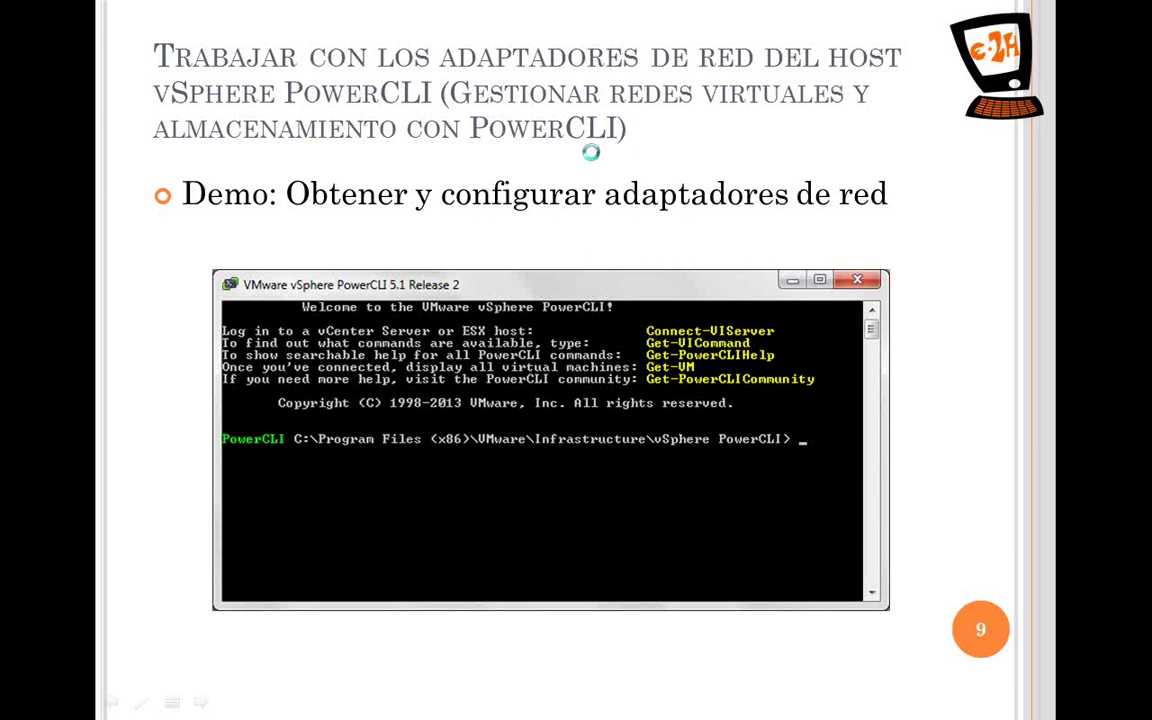
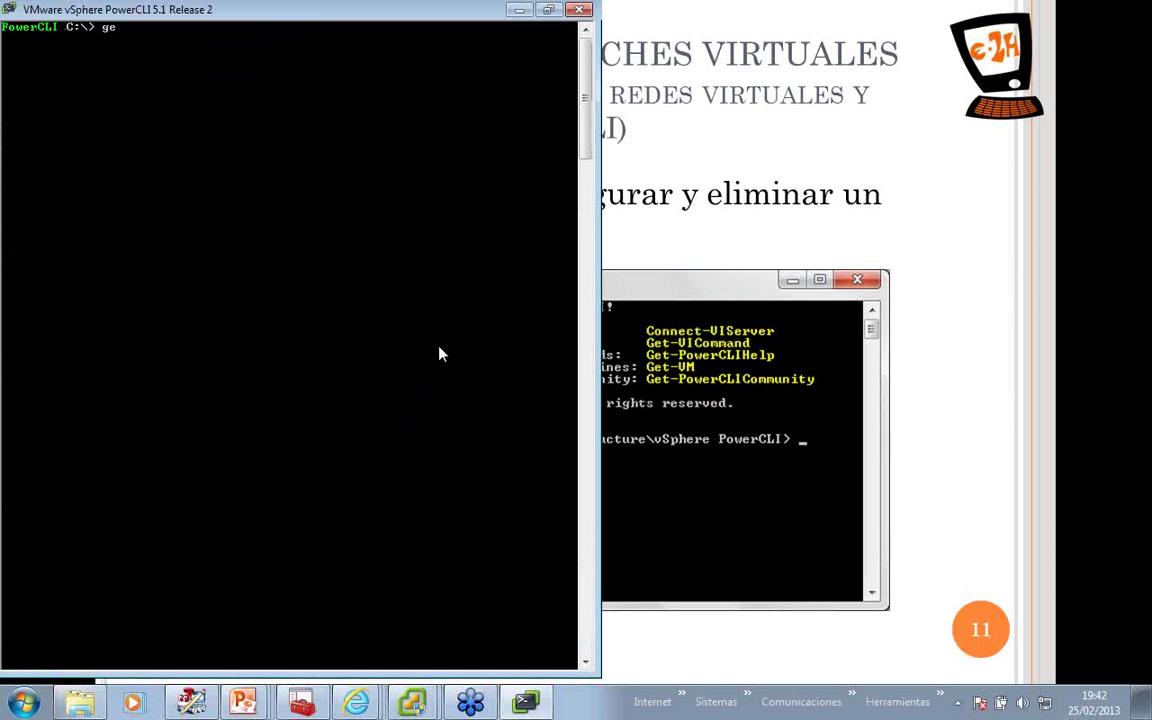
Run Get-VirtualSwitch to list all the virtual switches.
text(tuals)
key(Tab)
key(Return)
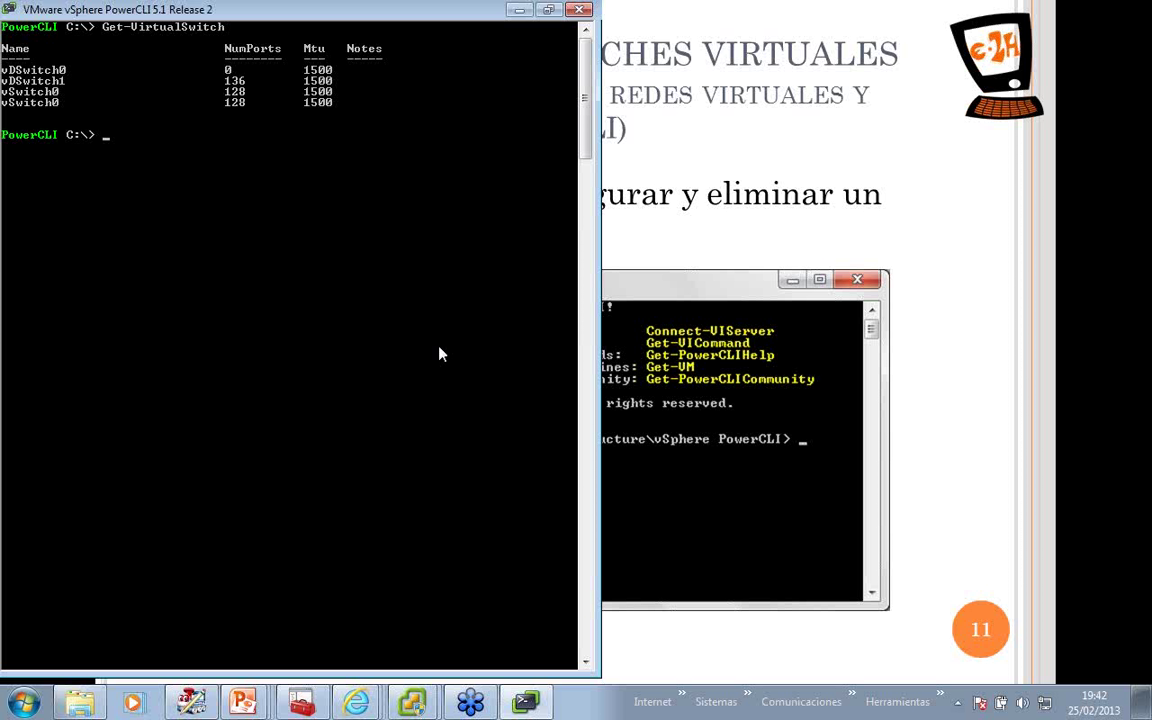
Open the full help of the New-VirtualSwitch cmdlet to read its syntax and parameters.
text(m)
text(an ne)
key(BackSpace)
text(ew-virtuals)
key(Tab)
text(-)
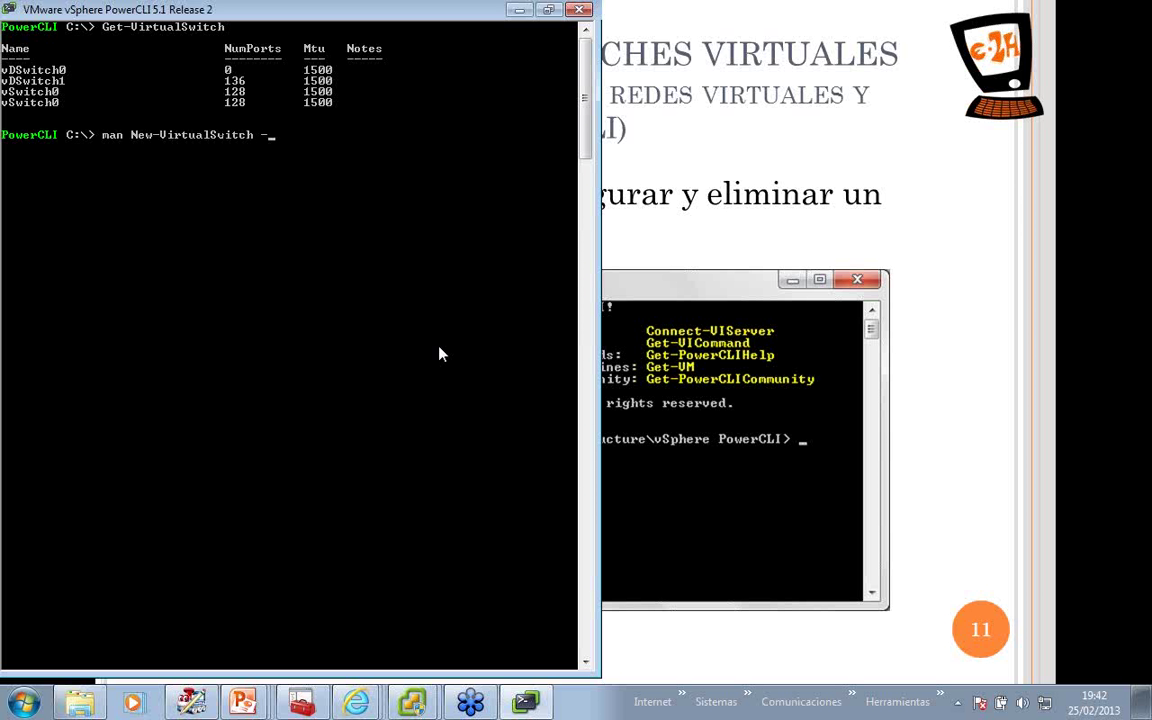
text(full)
key(Return)
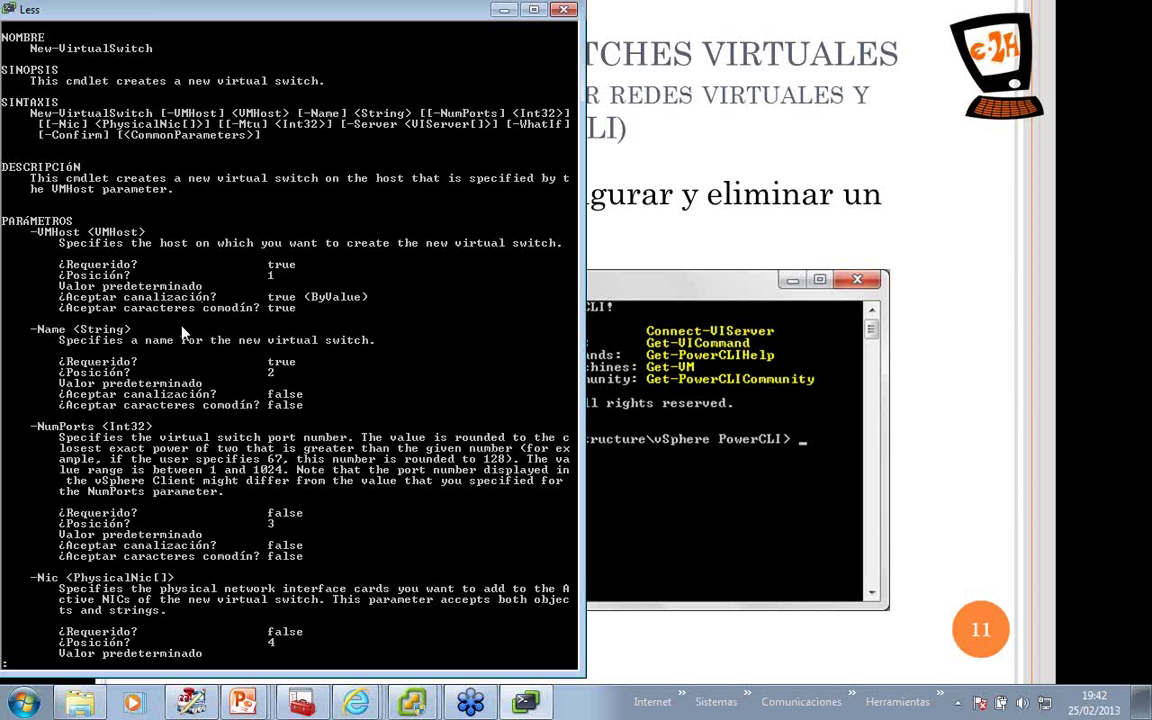
Close the help page and list the ESXi hosts with get-vmhost.
text(qget-v)
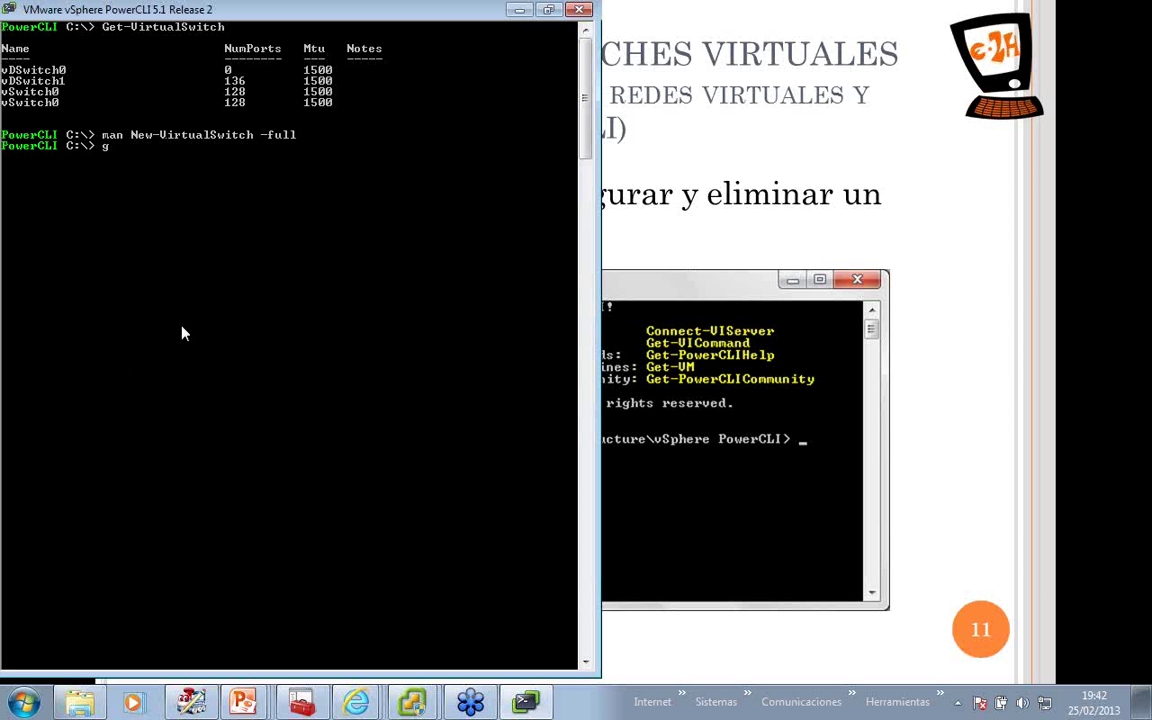
text(mhost)
key(Return)
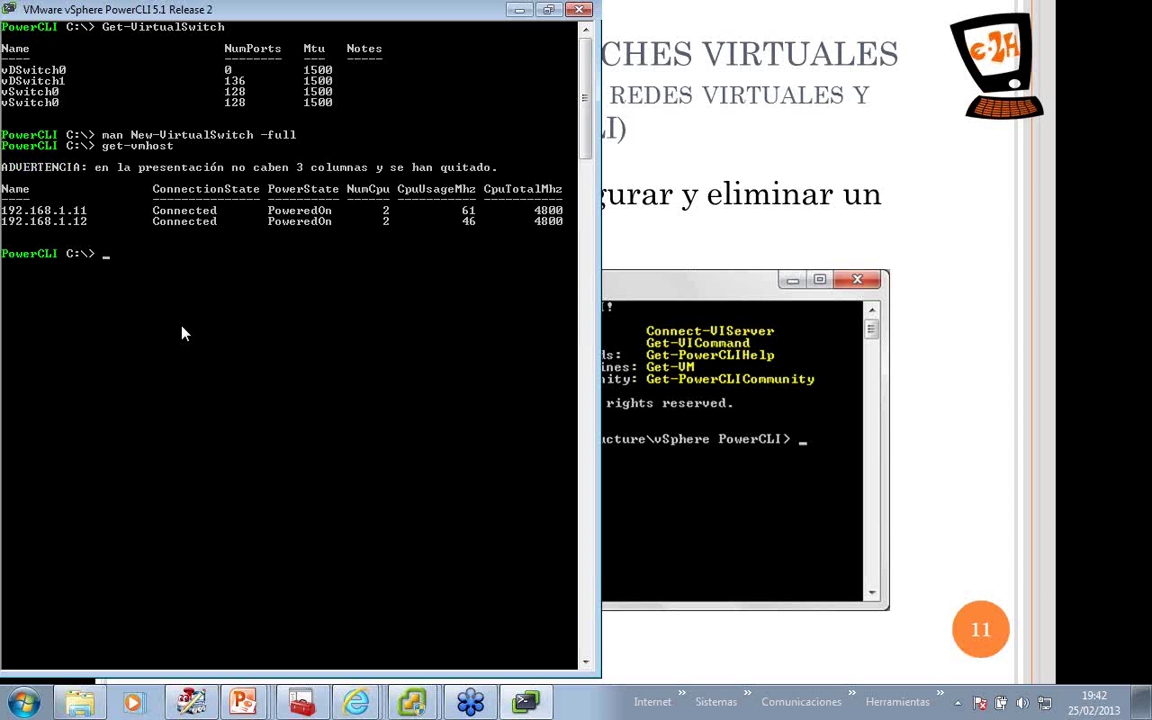
Create a virtual switch with the name test on all hosts by piping get-vmhost into New-VirtualSwitch.
key(Up)
text(| new-virtualsw)
key(Tab)
text(-n)
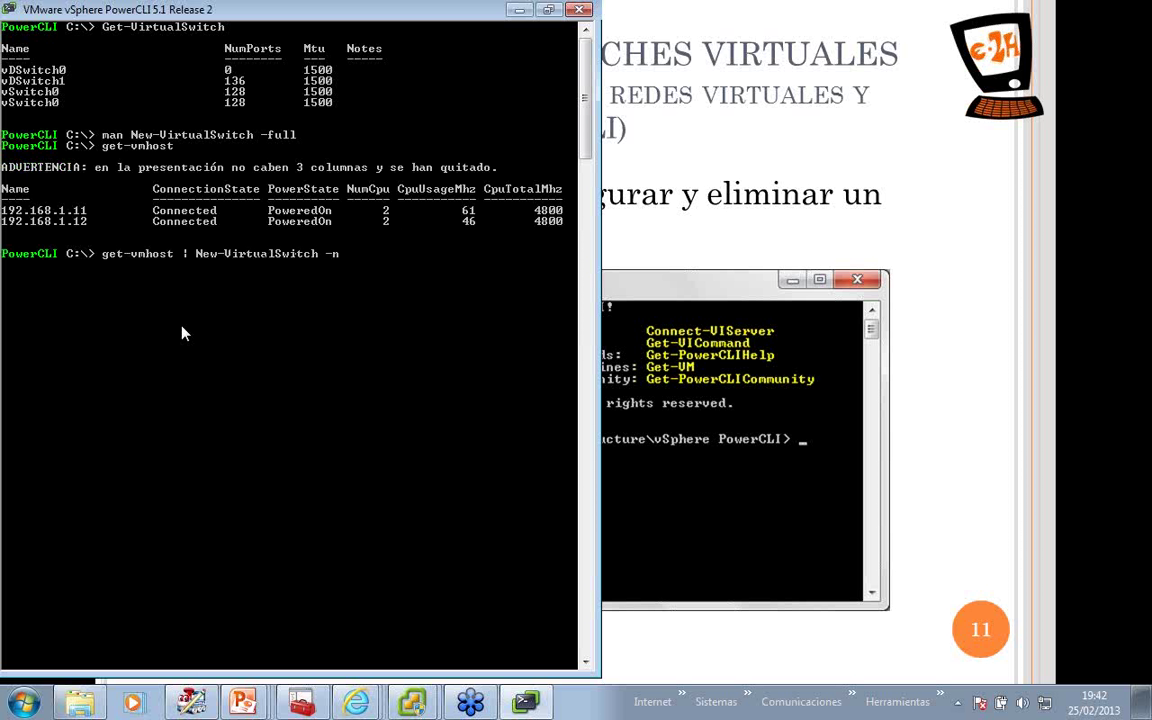
key(Tab)
text(test)
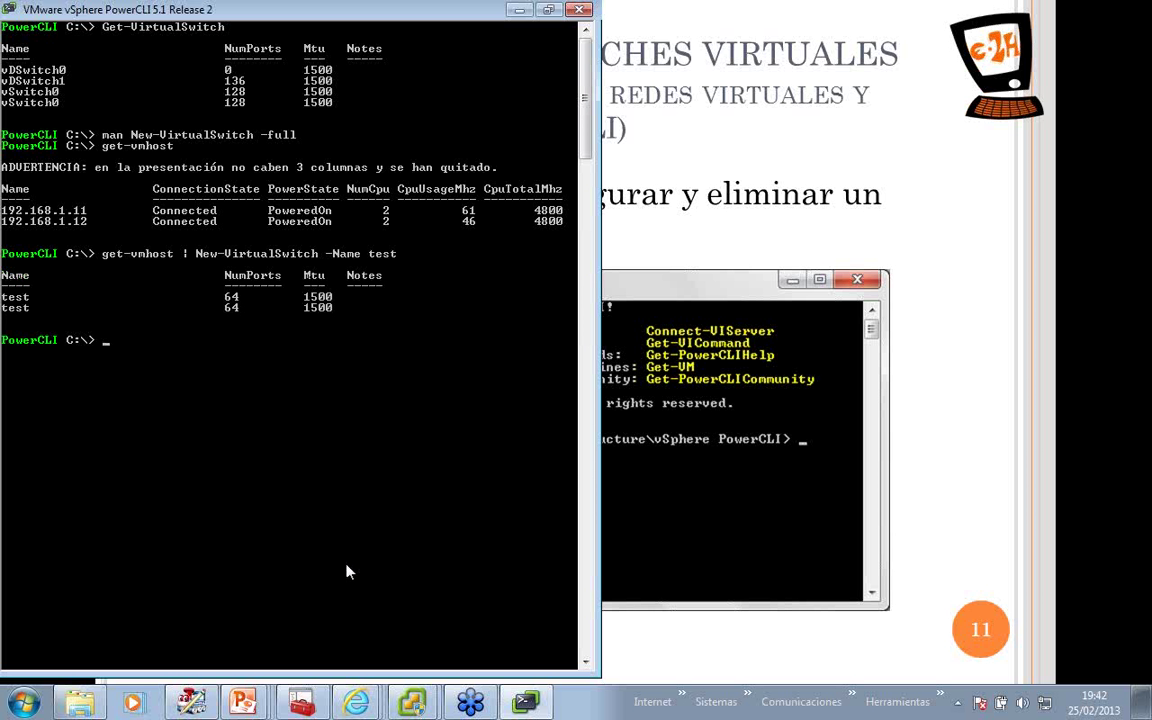
Switch to the localhost vSphere Client, check the networking of hosts 192.168.1.11 and 192.168.1.12 for the test switch, and return to PowerCLI.
mouse_move(412, 690)
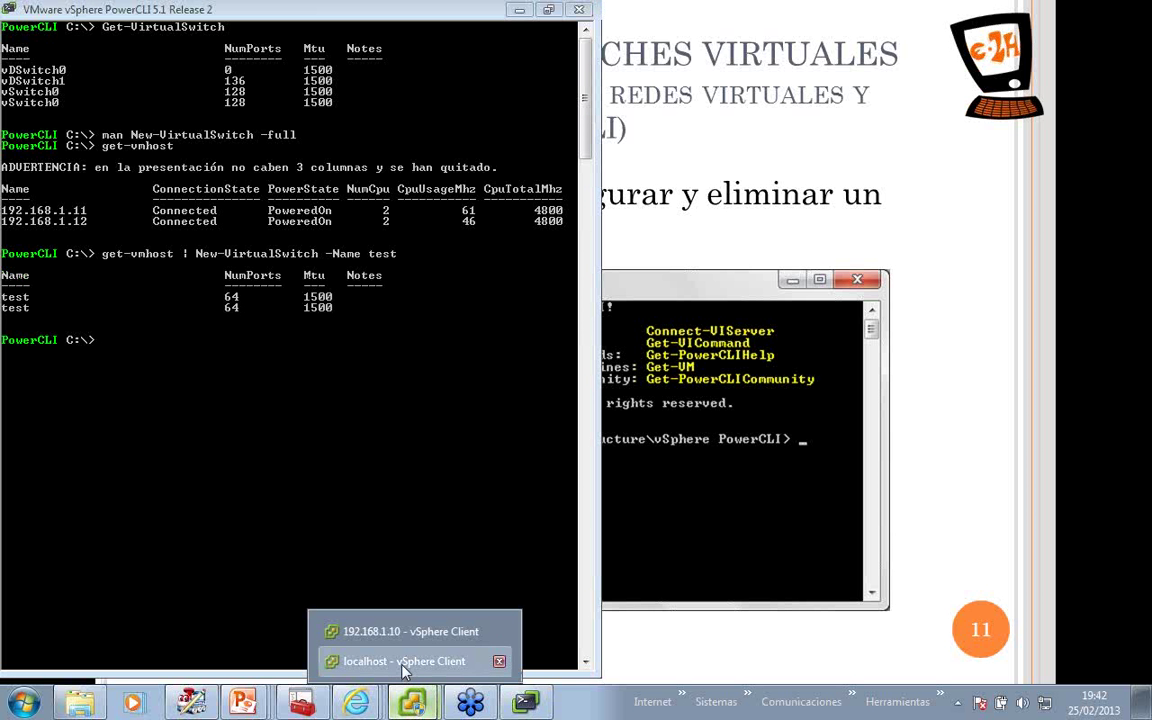
click(404, 661)
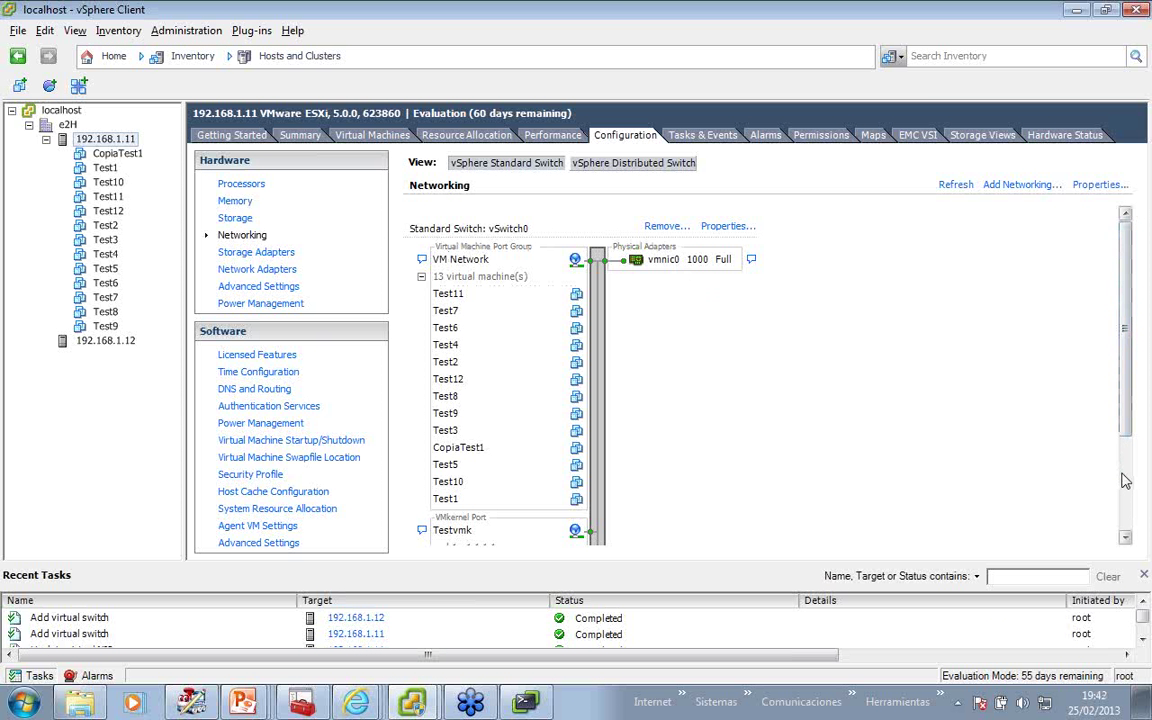
scroll(1124, 476, down, 3)
scroll(565, 502, up, 3)
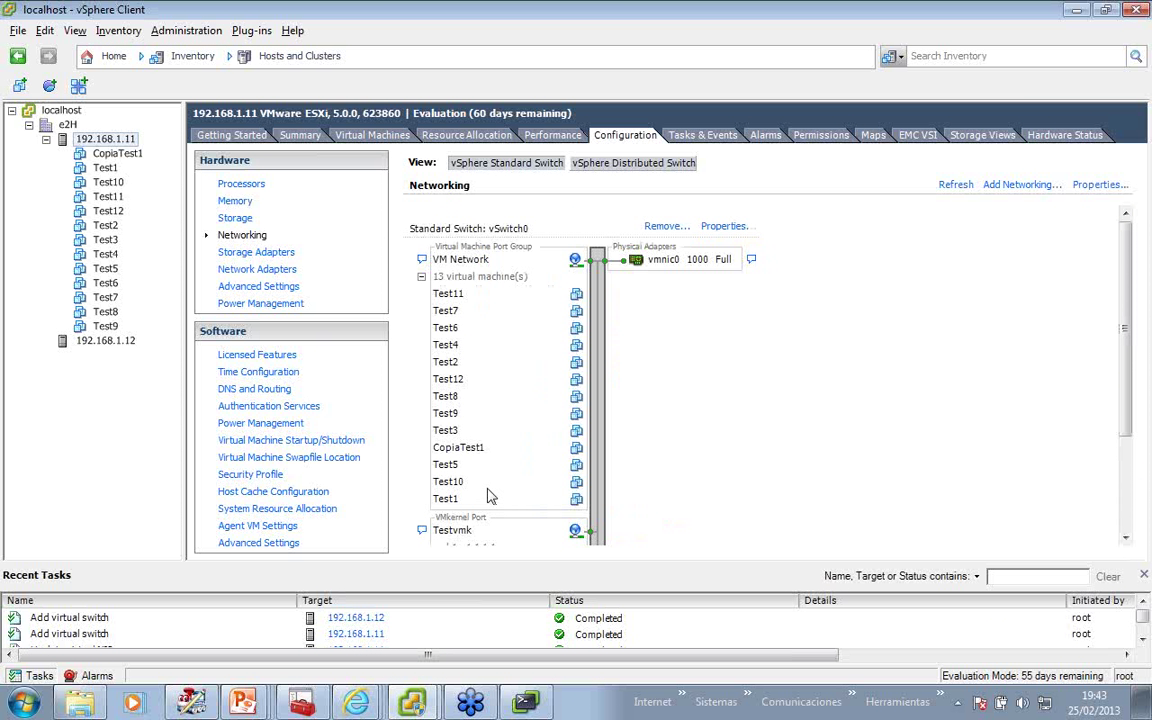
scroll(1129, 516, down, 3)
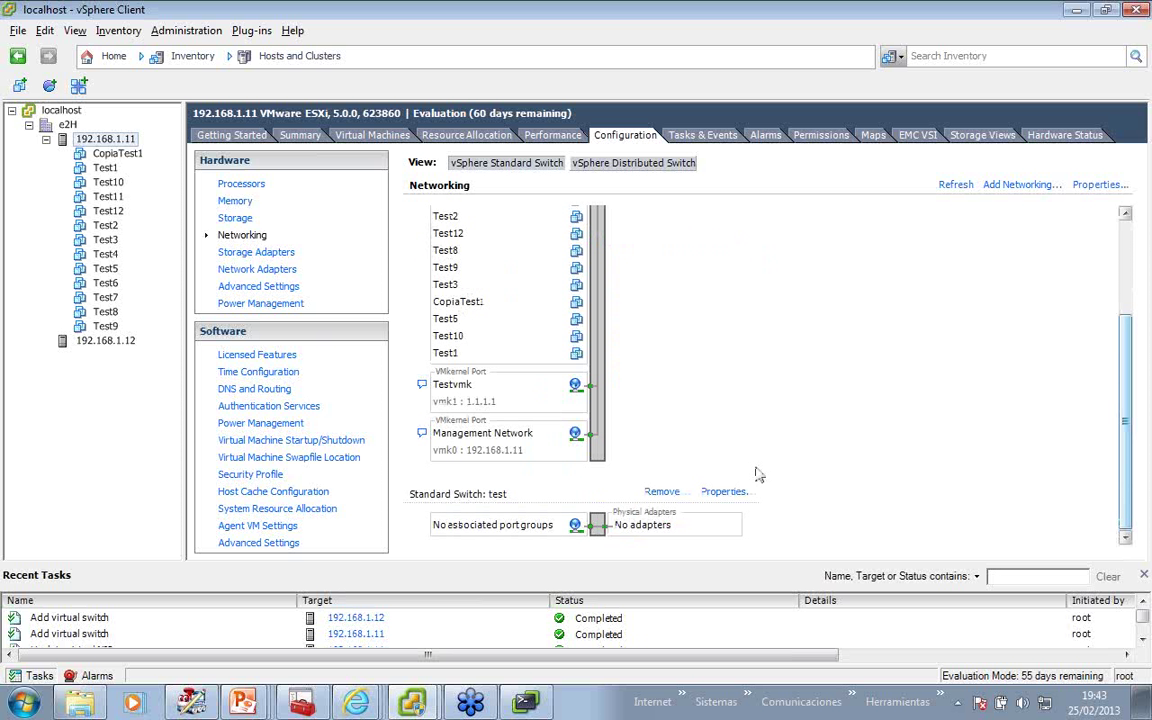
click(106, 341)
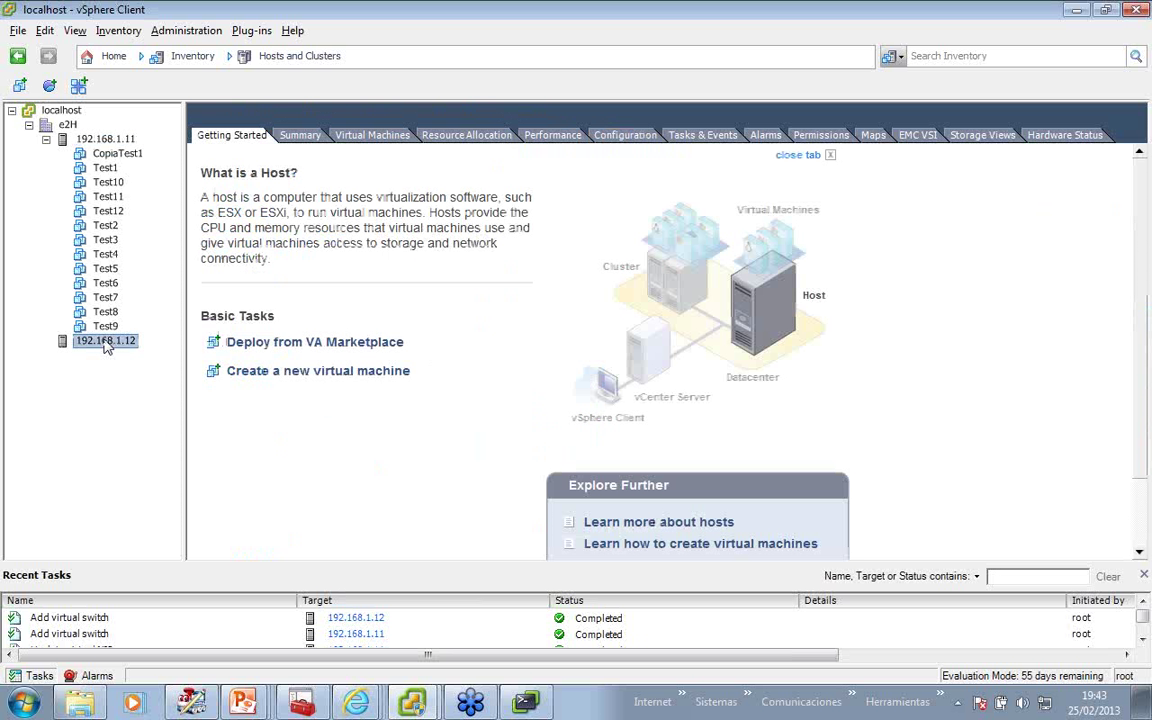
click(627, 136)
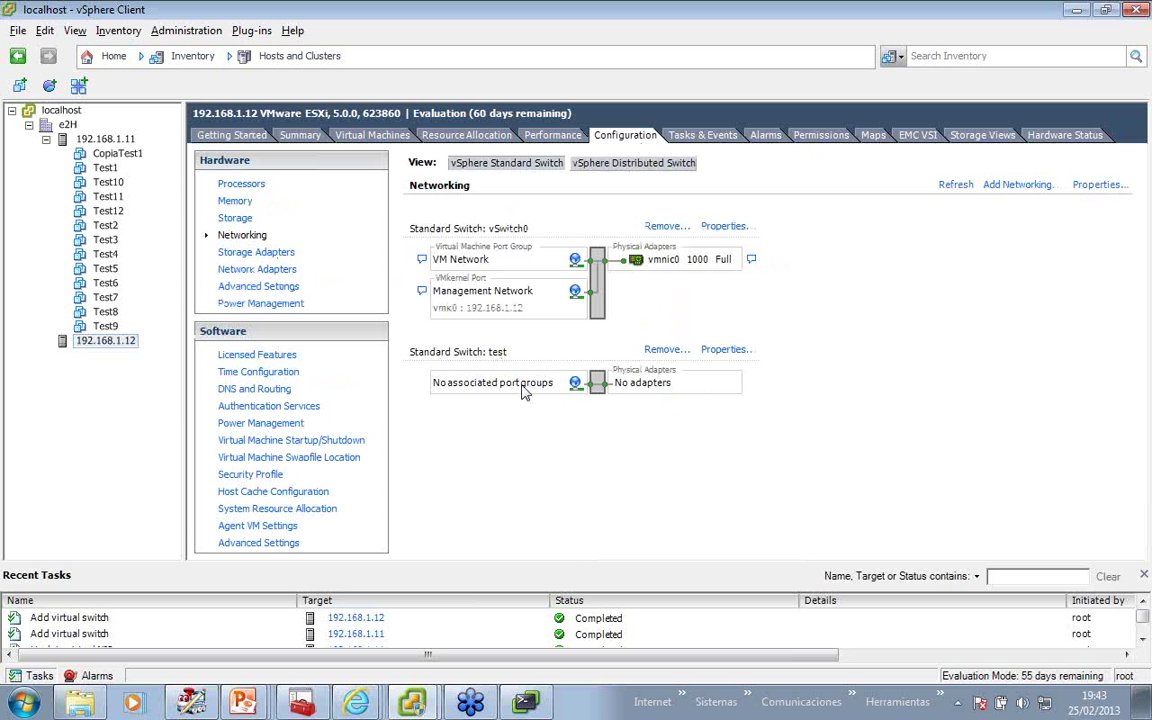
key(alt+Tab)
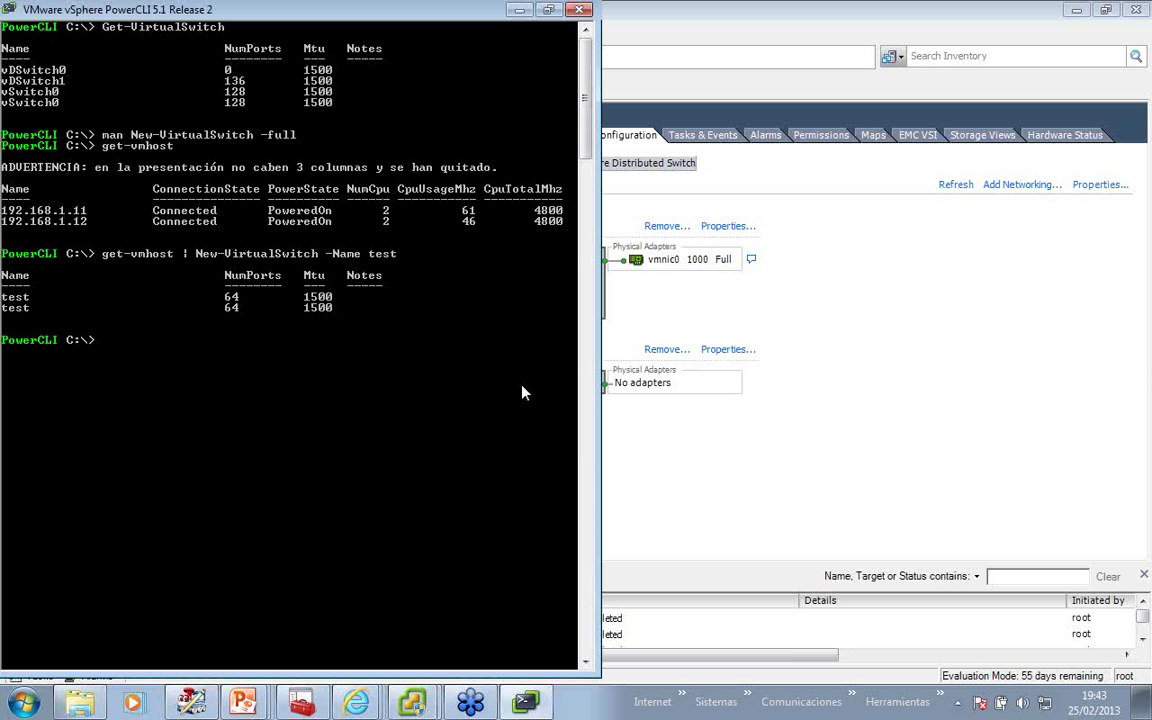
text(set-virtu)
key(Tab)
key(Return)
Open the full New-VirtualSwitch help again and read through its NumPorts, Nic and Mtu parameters.
text(man )
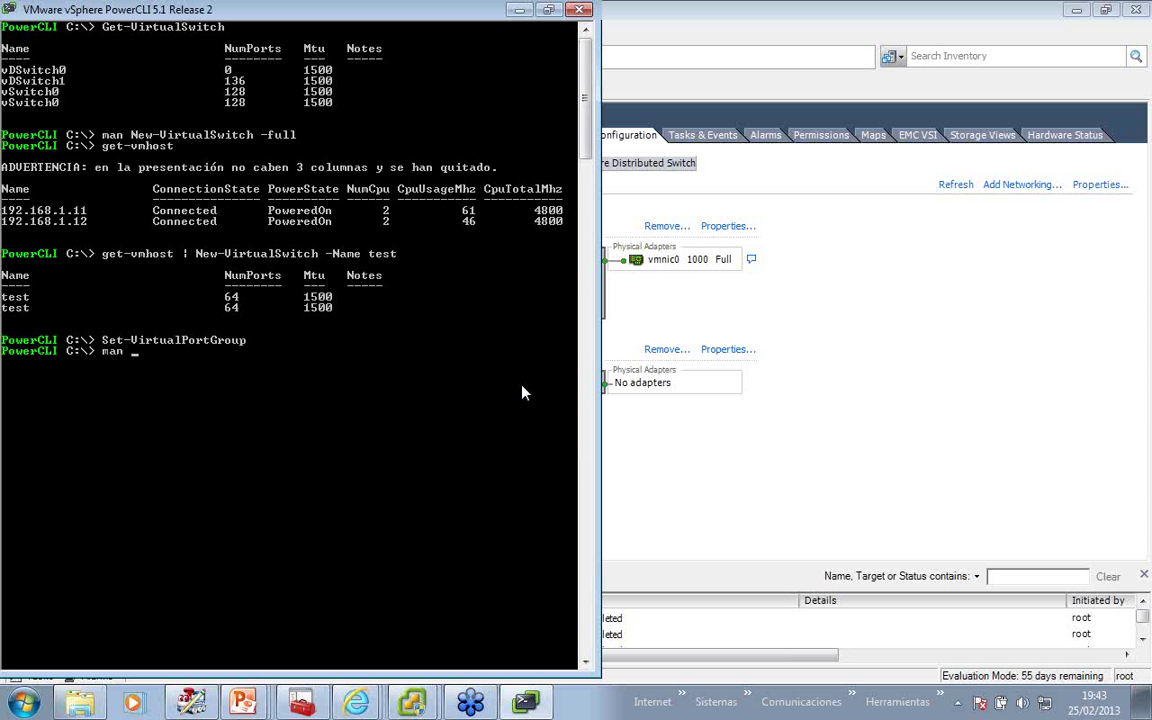
text(new-virtualsw)
key(Tab)
text(-full)
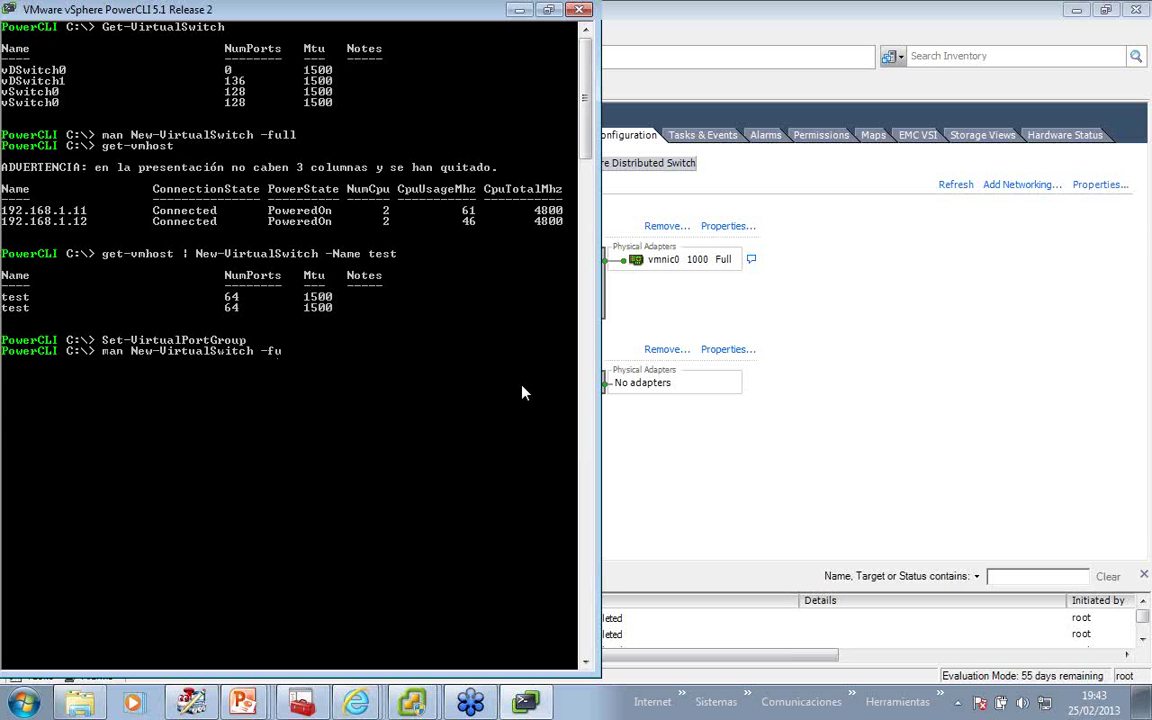
key(Return)
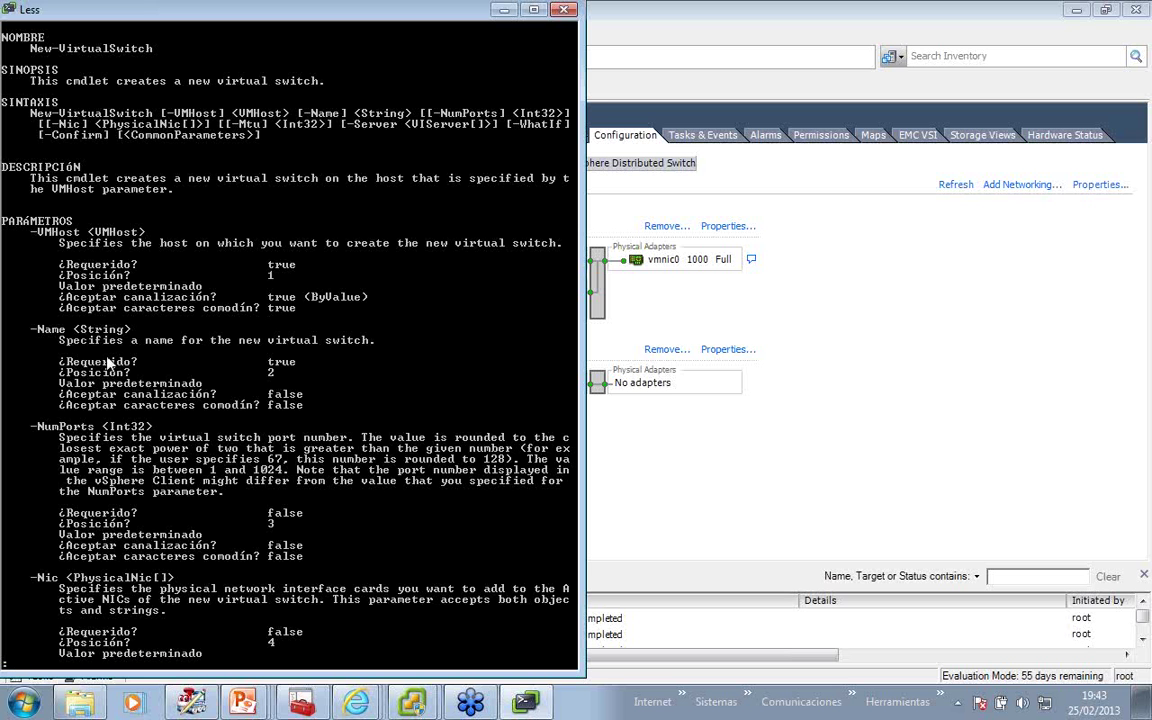
key(Down)
key(Down)
key(Down)
key(Down)
key(Down)
key(Down)
key(Down)
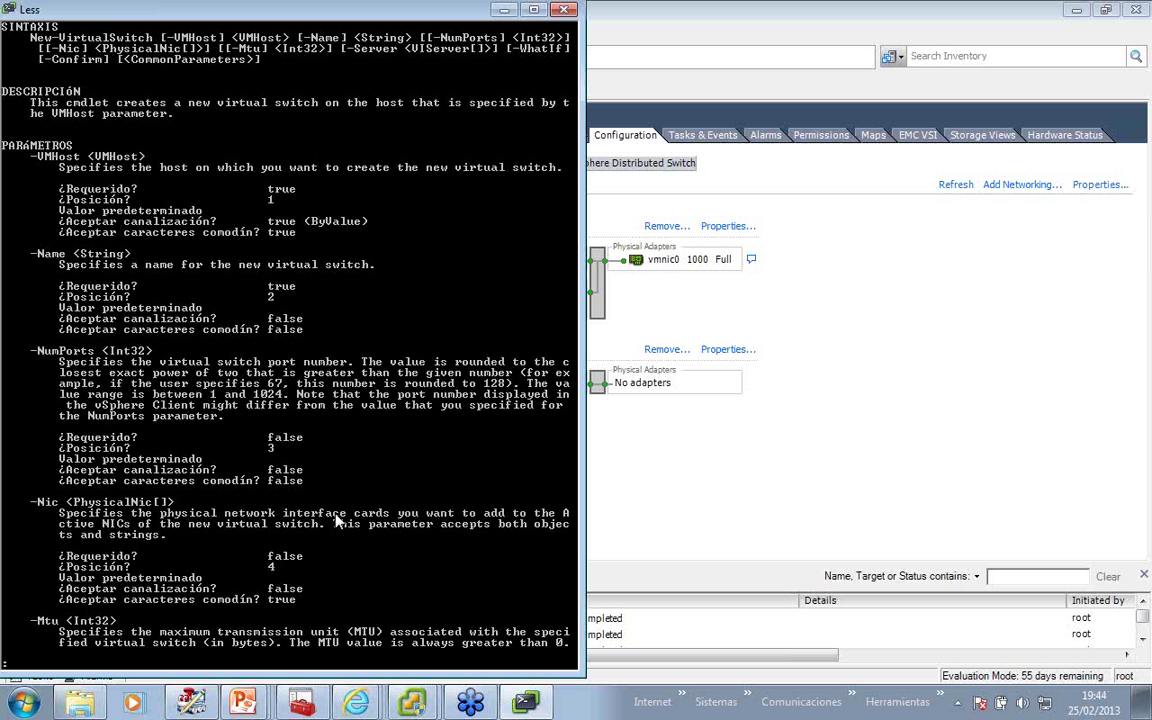
Close the help page and list the virtual switches called test on all hosts with get-vmhost | Get-VirtualSwitch -Name test.
text(qget-v)
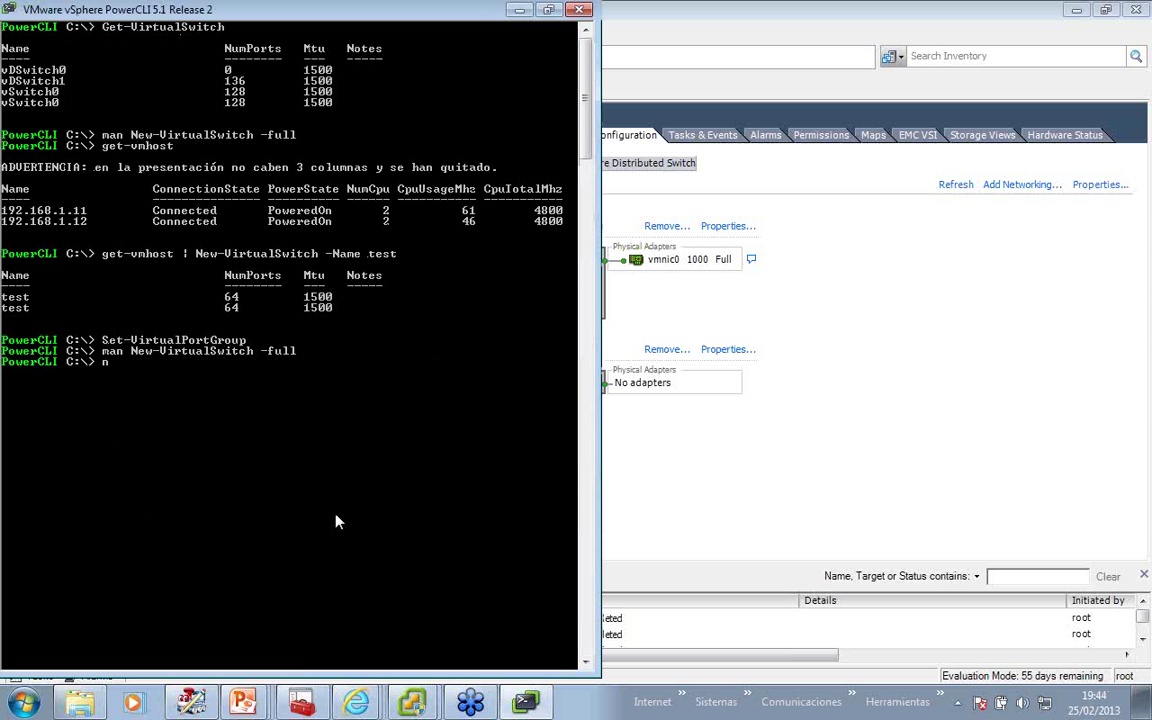
text(mhost | get-virtualswi)
key(Tab)
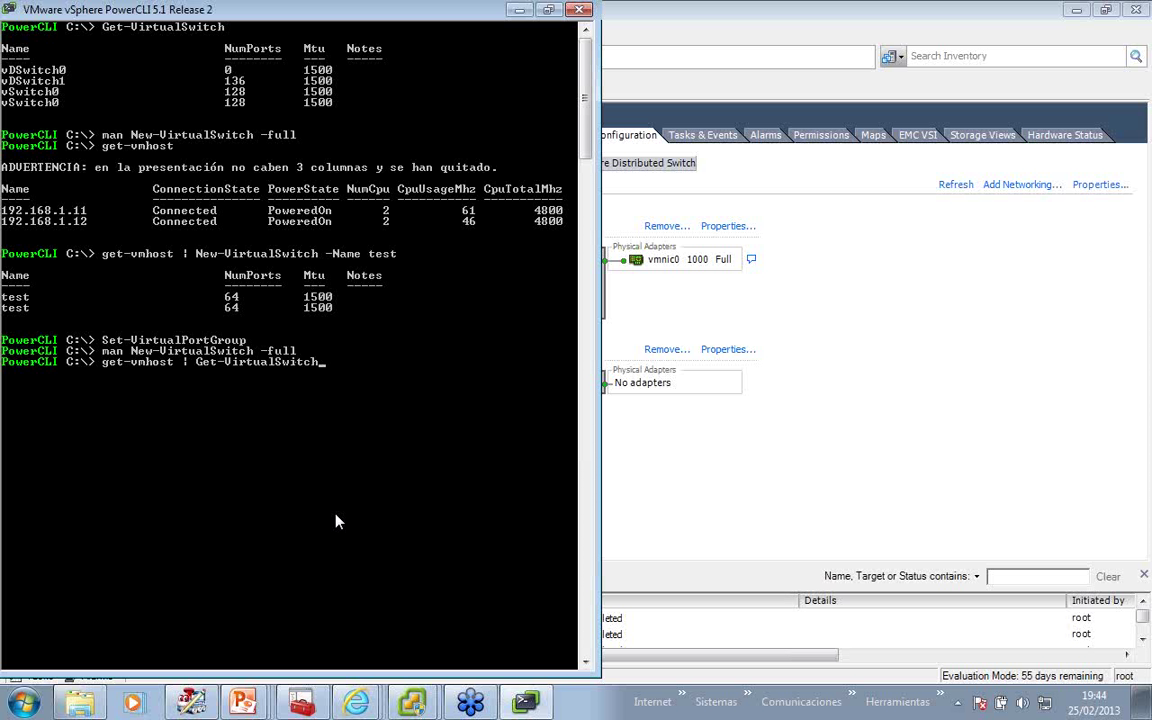
text(-Name test)
key(Return)
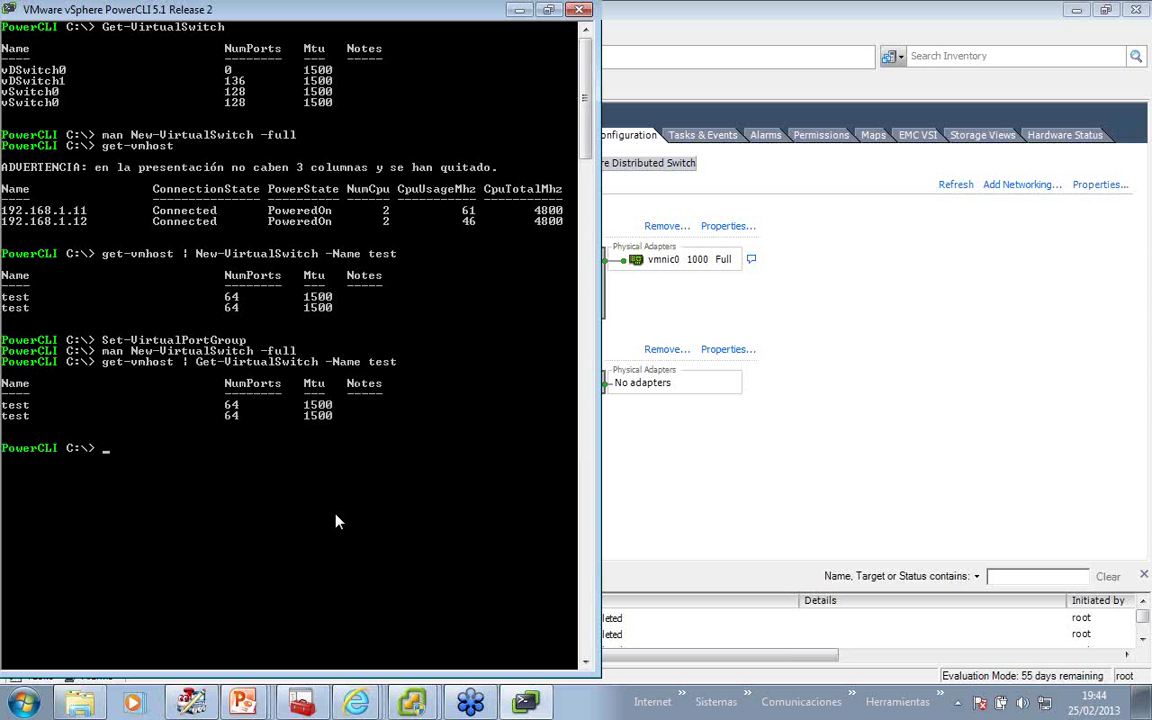
Extend the last command with Set-VirtualSwitch -Nic vmnic2 to assign that adapter to both test switches, accepting the operation for each.
key(Up)
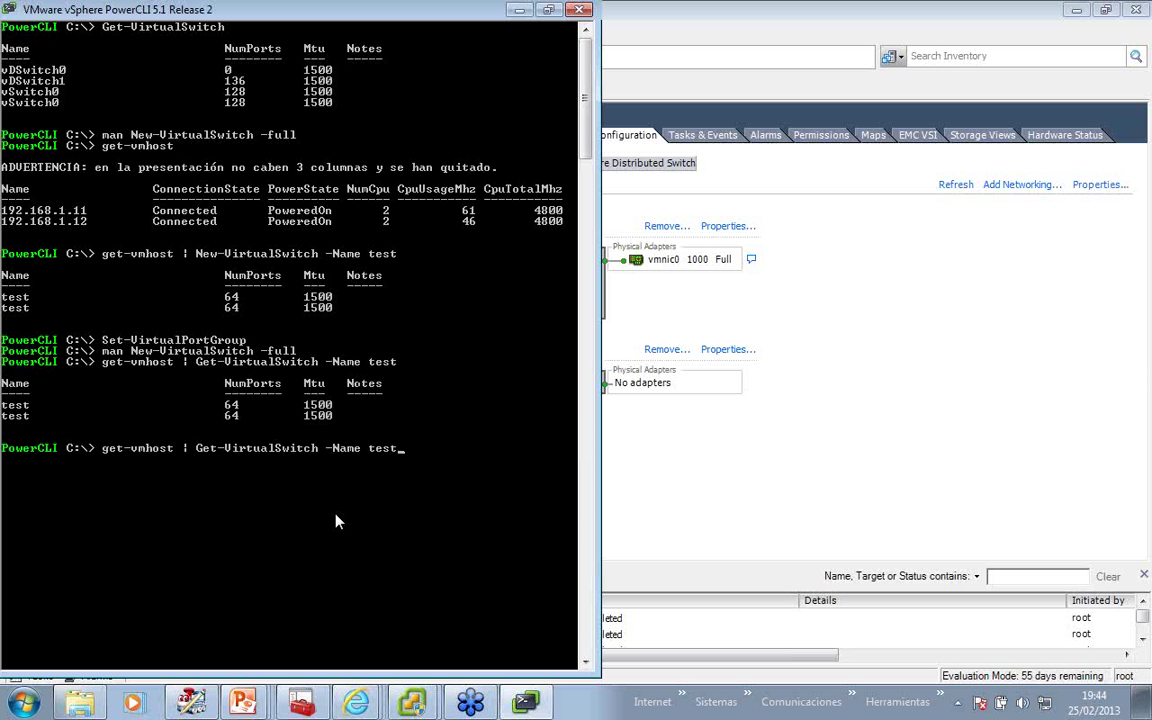
text(| set-virtu)
key(Tab)
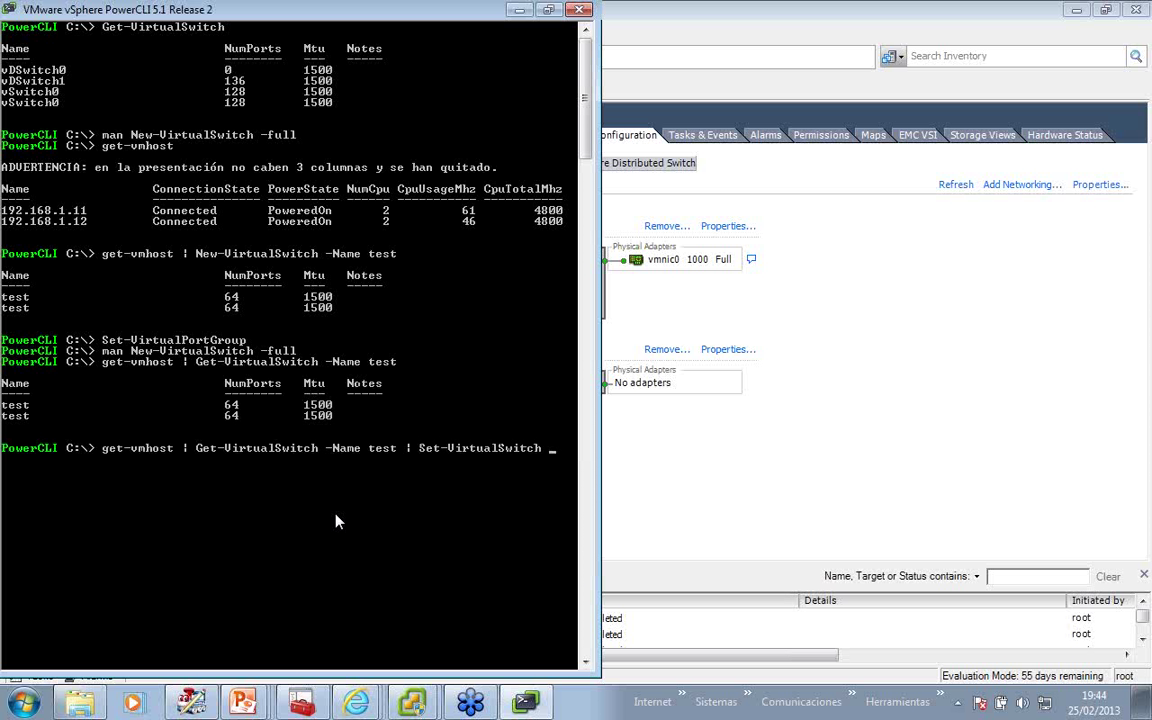
text(-num)
key(Tab)
key(Tab)
text(vmnic2)
key(Return)
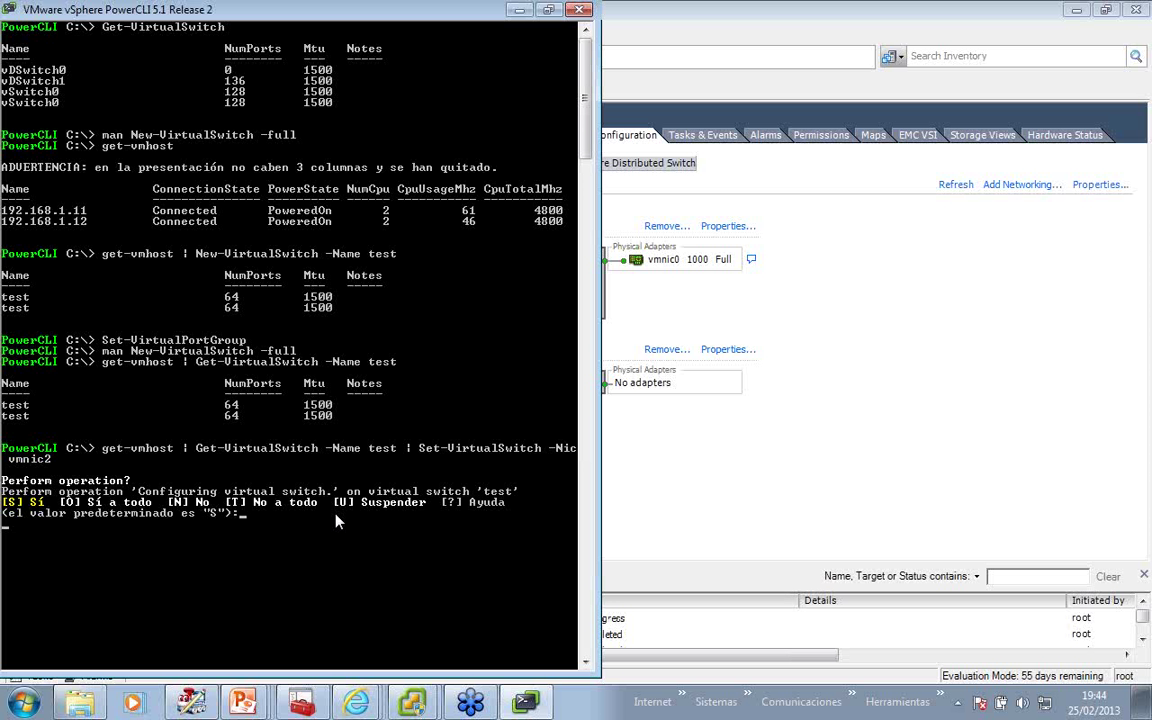
key(Return)
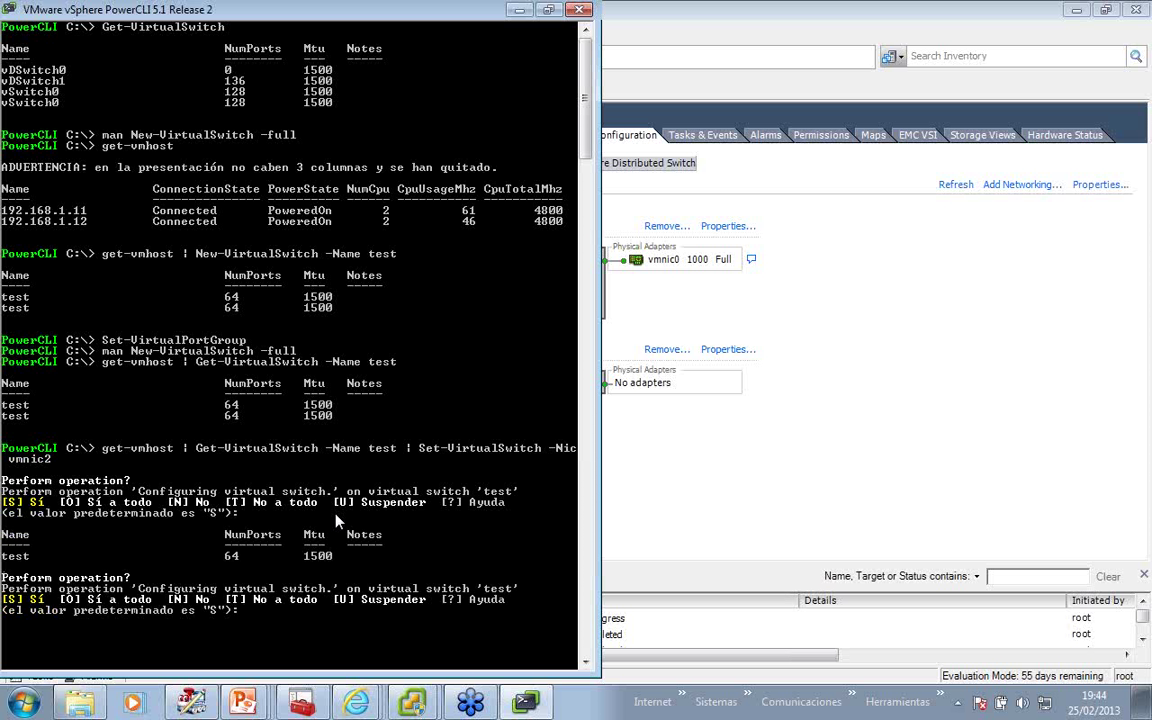
key(Return)
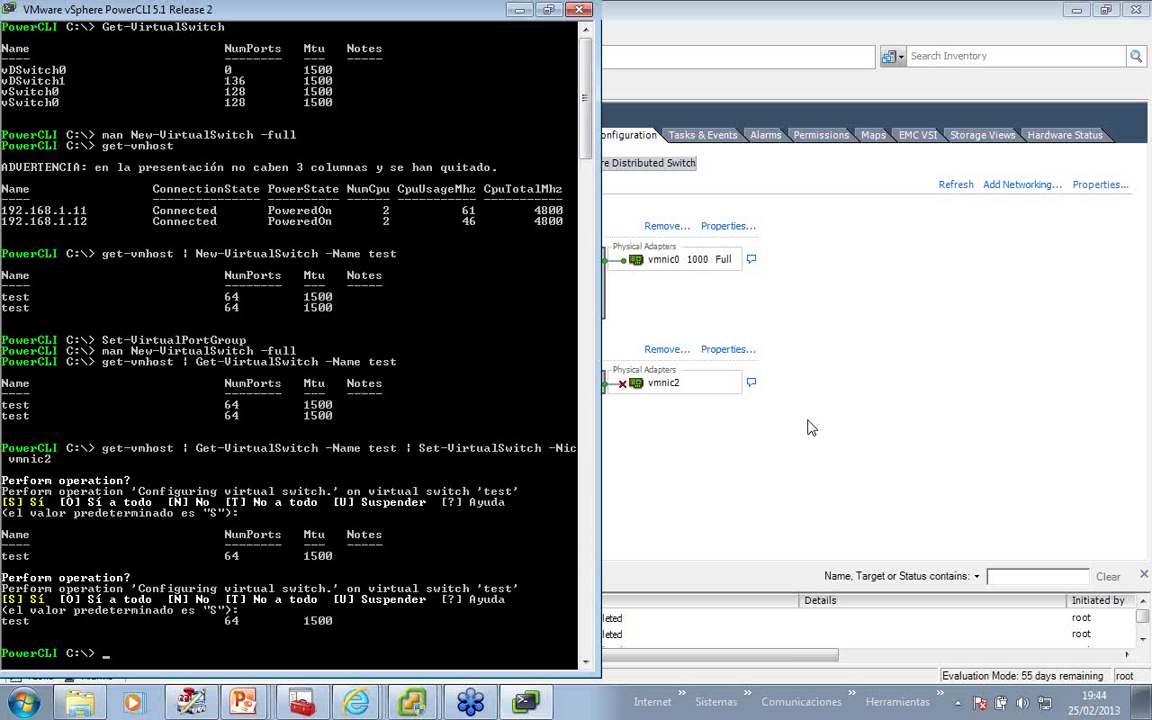
Check the physical adapter of the test switch on both hosts in the vSphere Client, and return to PowerCLI.
click(808, 427)
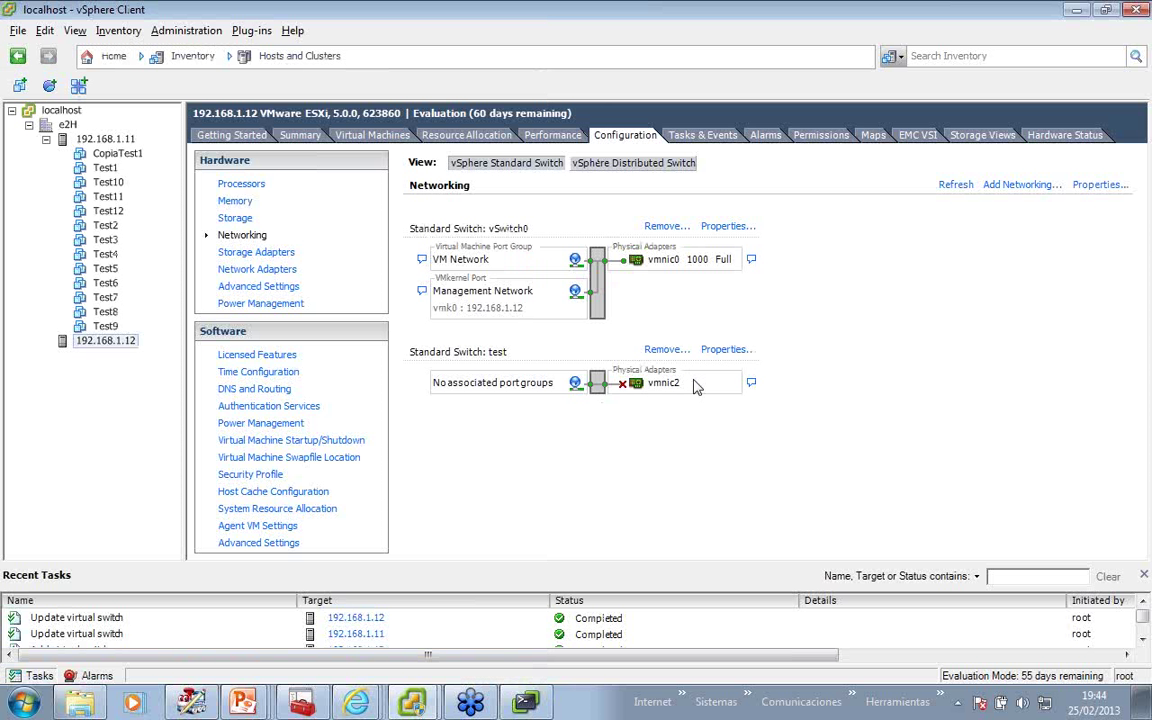
click(124, 140)
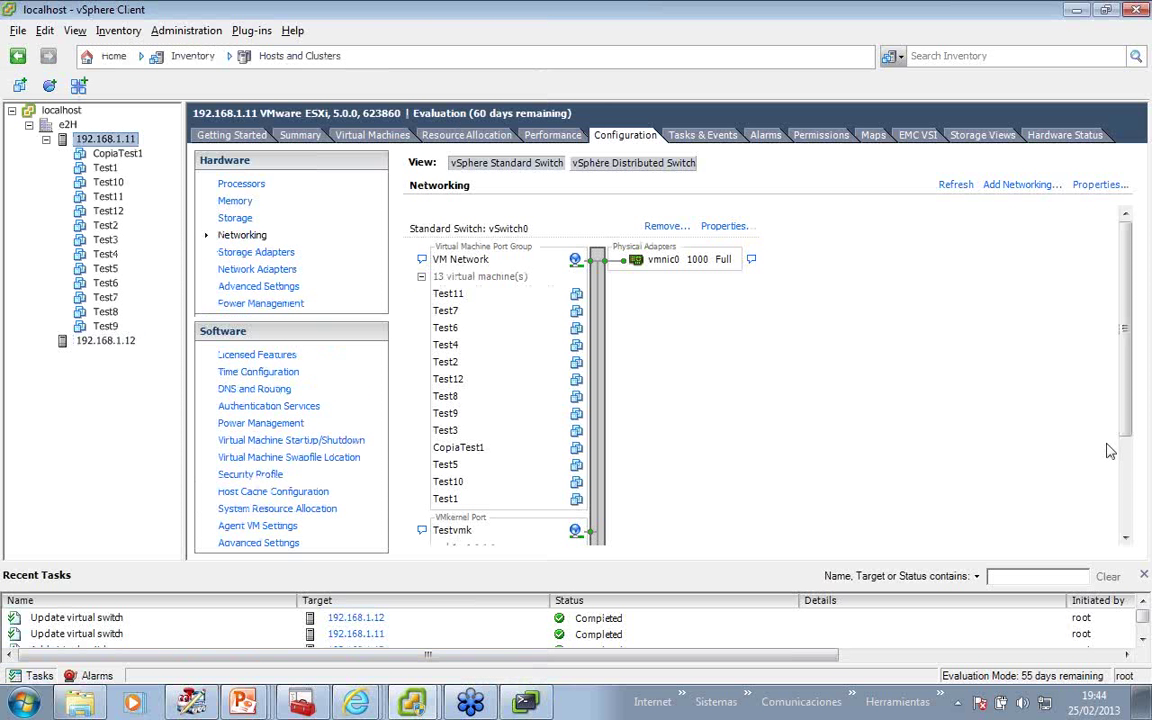
click(1126, 484)
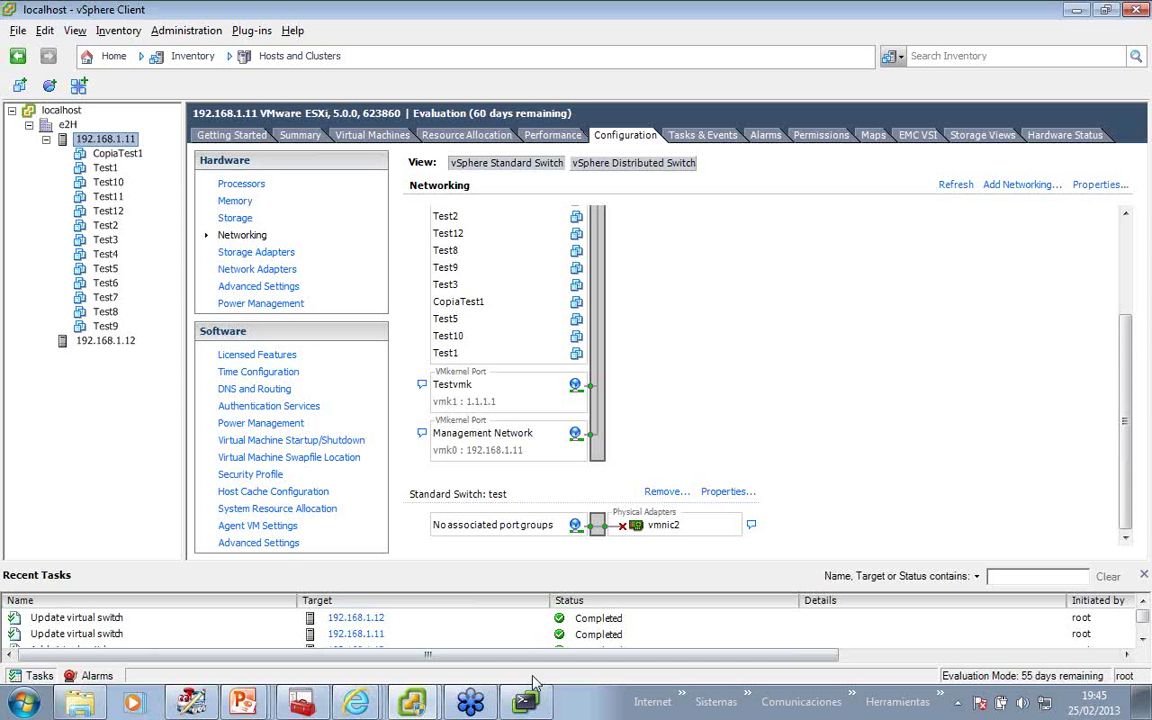
key(alt+Tab)
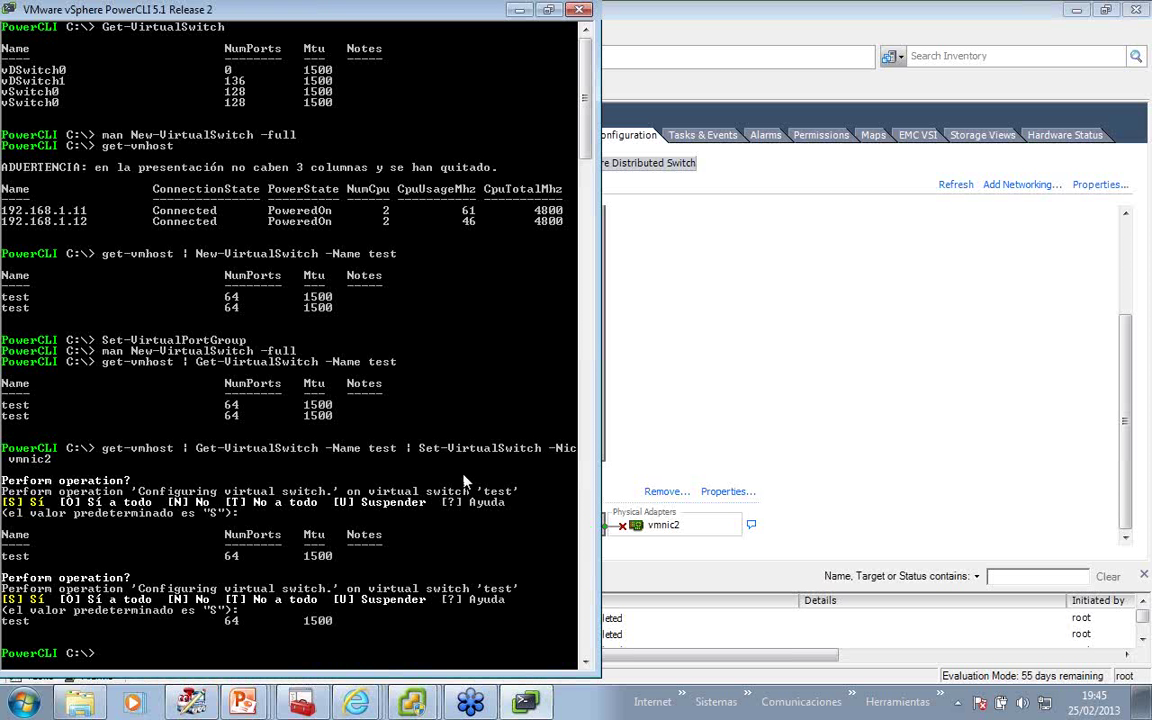
Read the full help of the Remove-VirtualSwitch cmdlet and close it.
text(man remove-virtuals)
key(Tab)
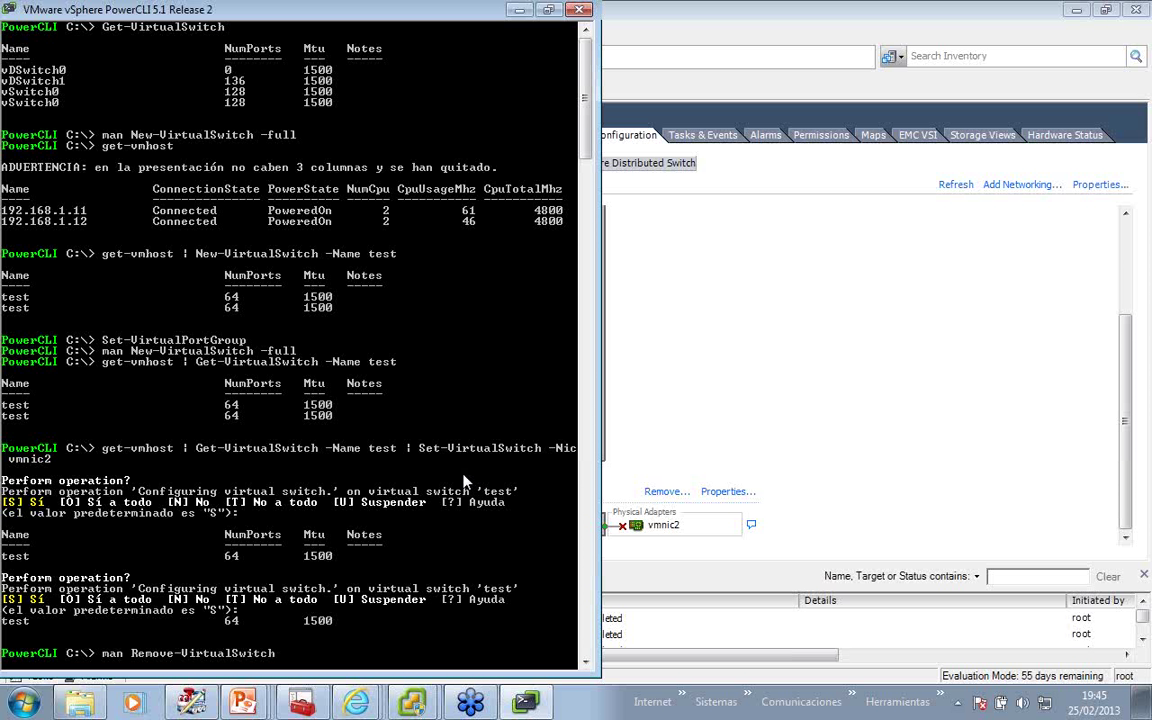
text(-full)
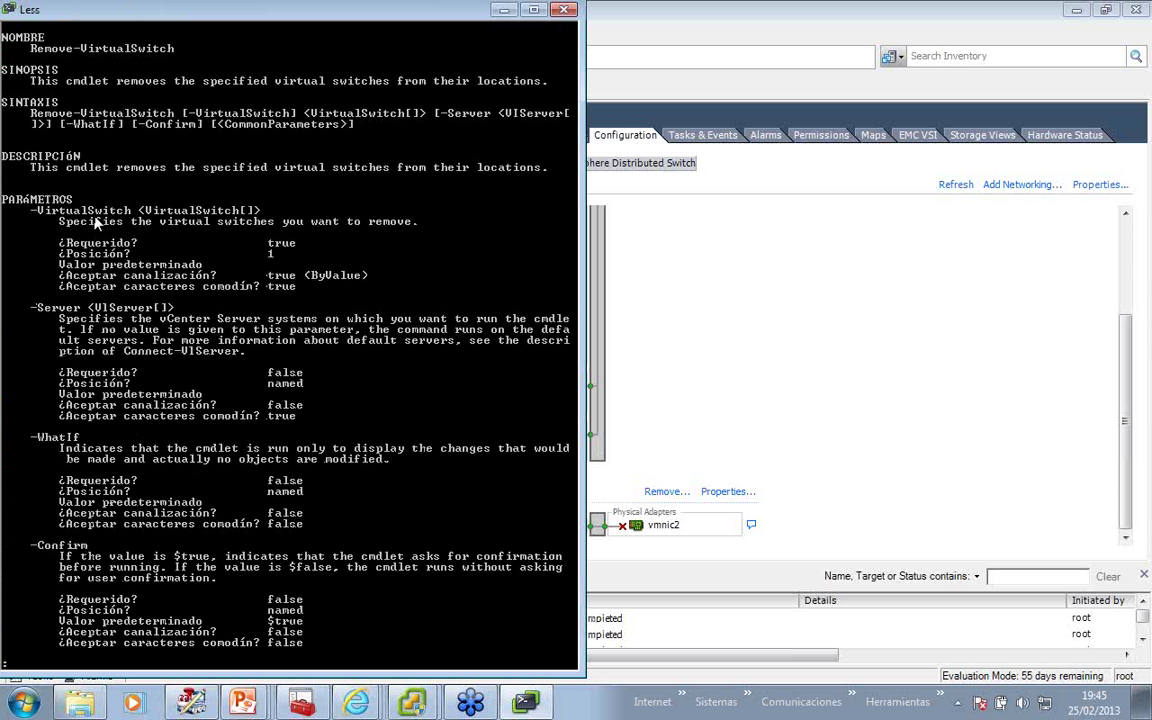
text(q)
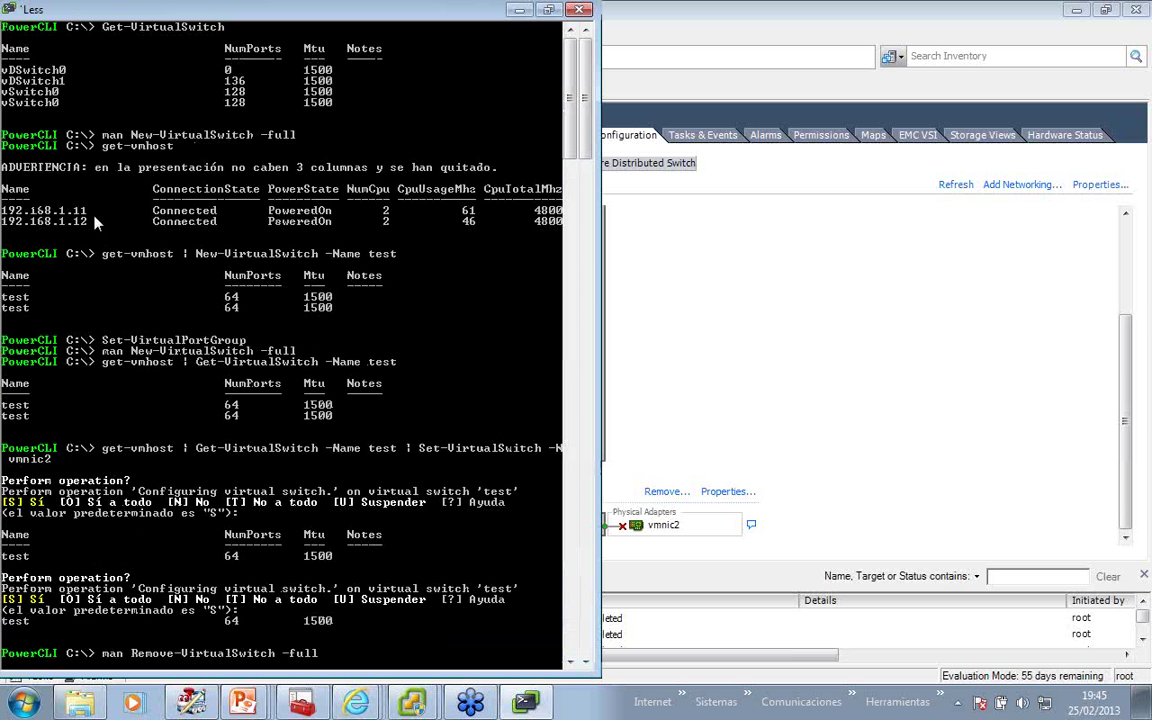
Simulate removing the test switch from all hosts with Remove-VirtualSwitch -VirtualSwitch test -whatif.
text(r)
text(emove-VirtualS)
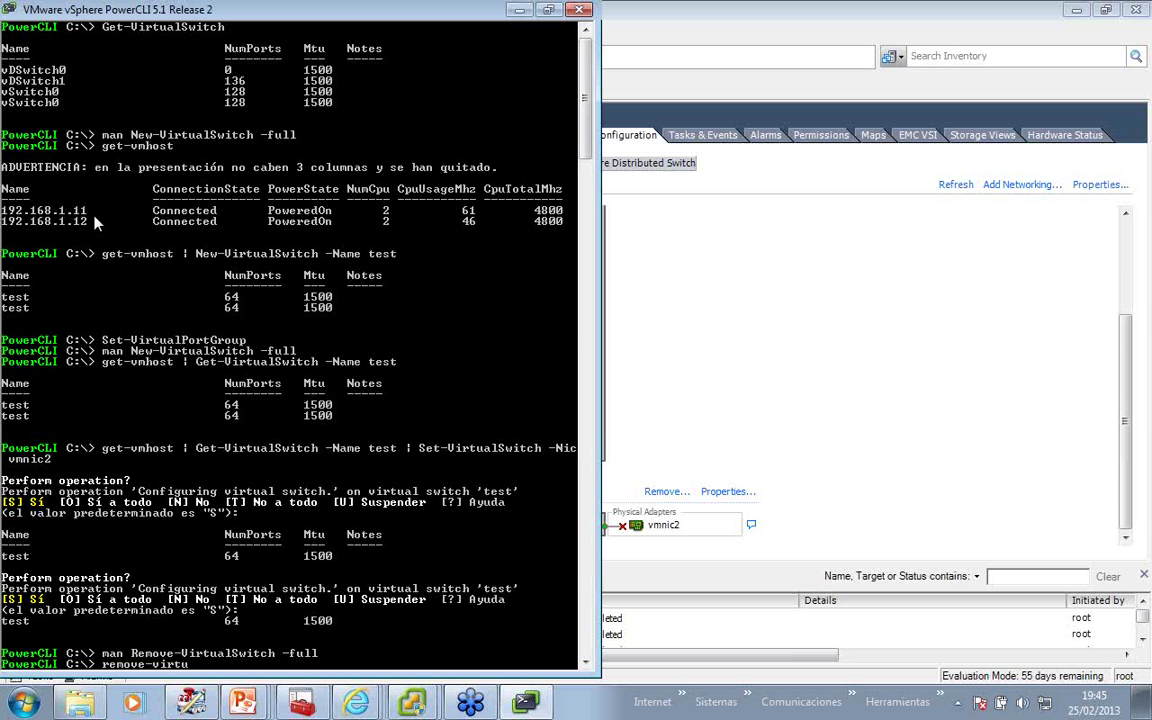
key(Tab)
text(-)
key(Tab)
text(t)
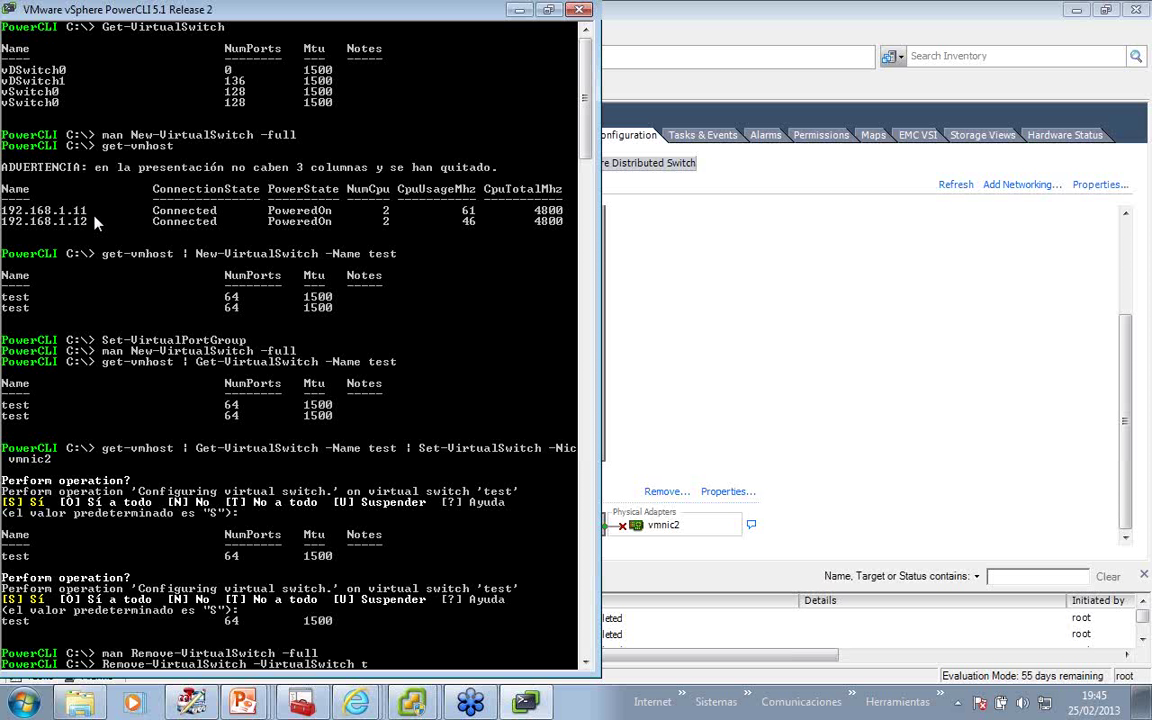
text(est -whatif)
key(Return)
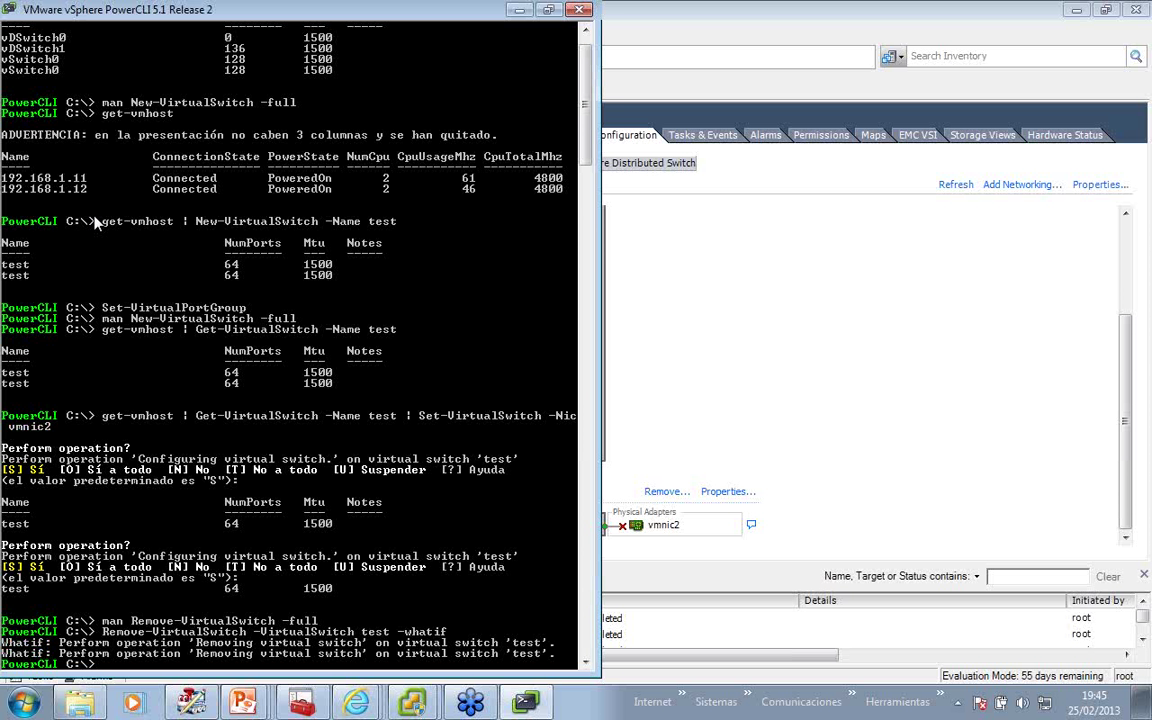
Try to simulate the removal on one host by piping get-vmhost 192.168.1.11 into Remove-VirtualSwitch -VirtualSwitch test -WhatIf.
text(get-vmhost |)
text(92.168.1.11 |)
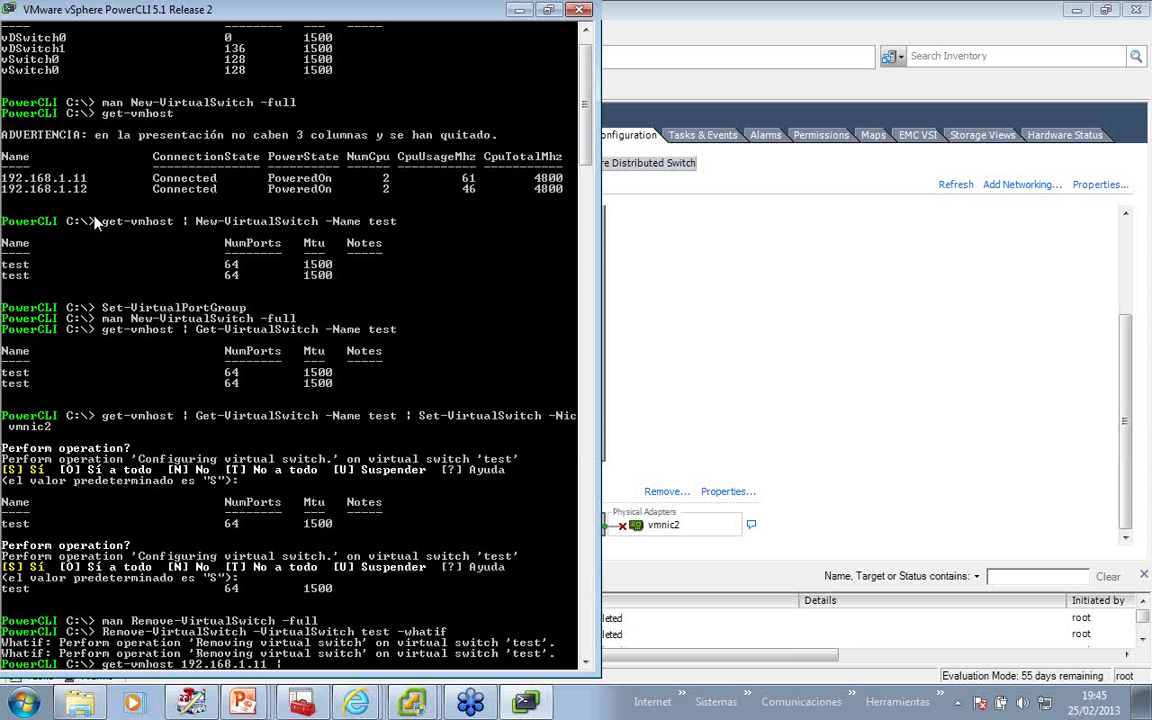
text( remove-virtualsw)
key(Tab)
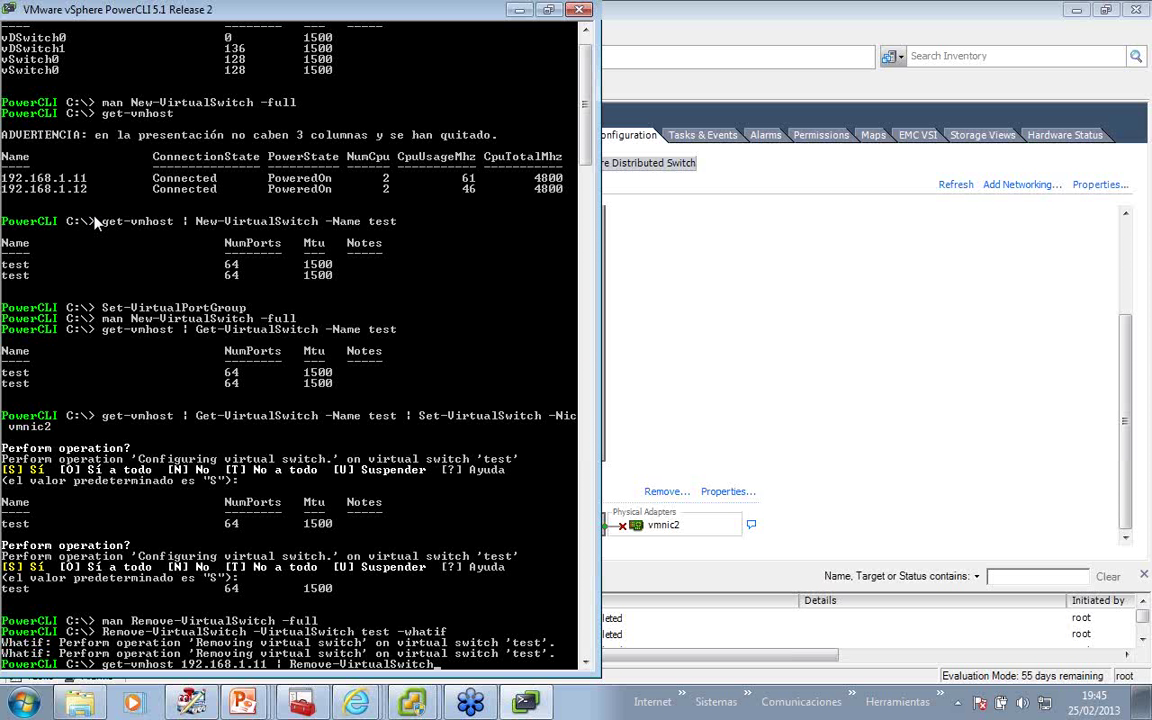
text(-vi)
key(Tab)
text(test -wh)
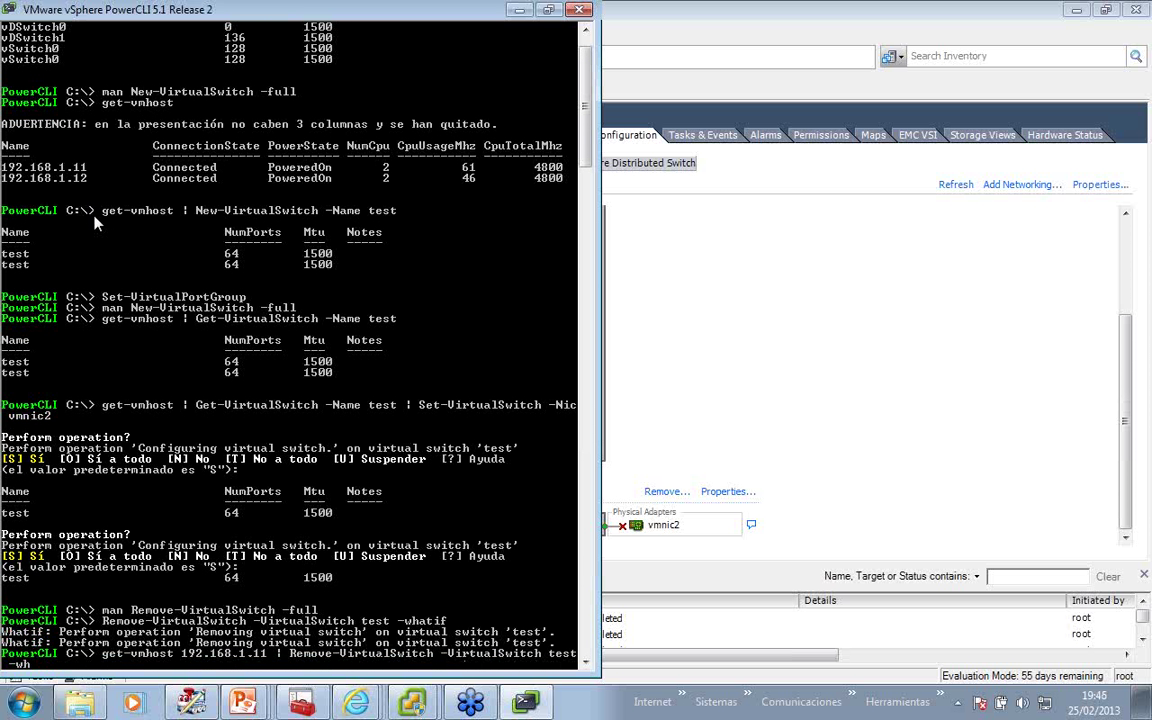
key(Tab)
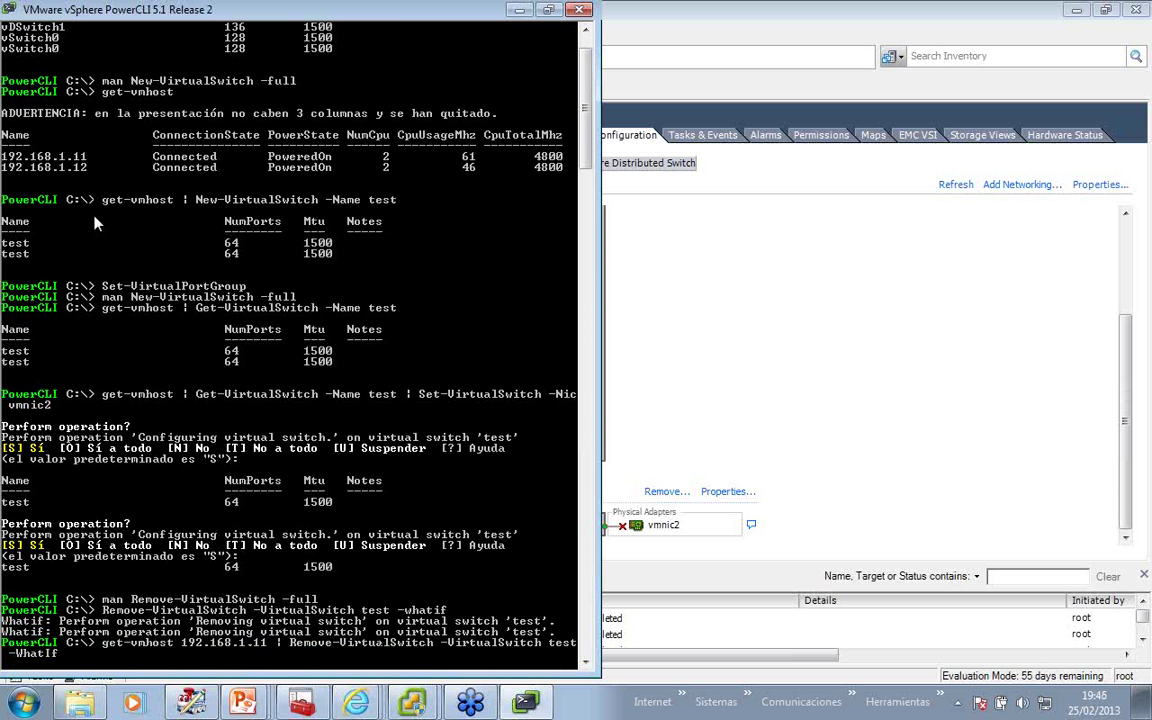
key(Return)
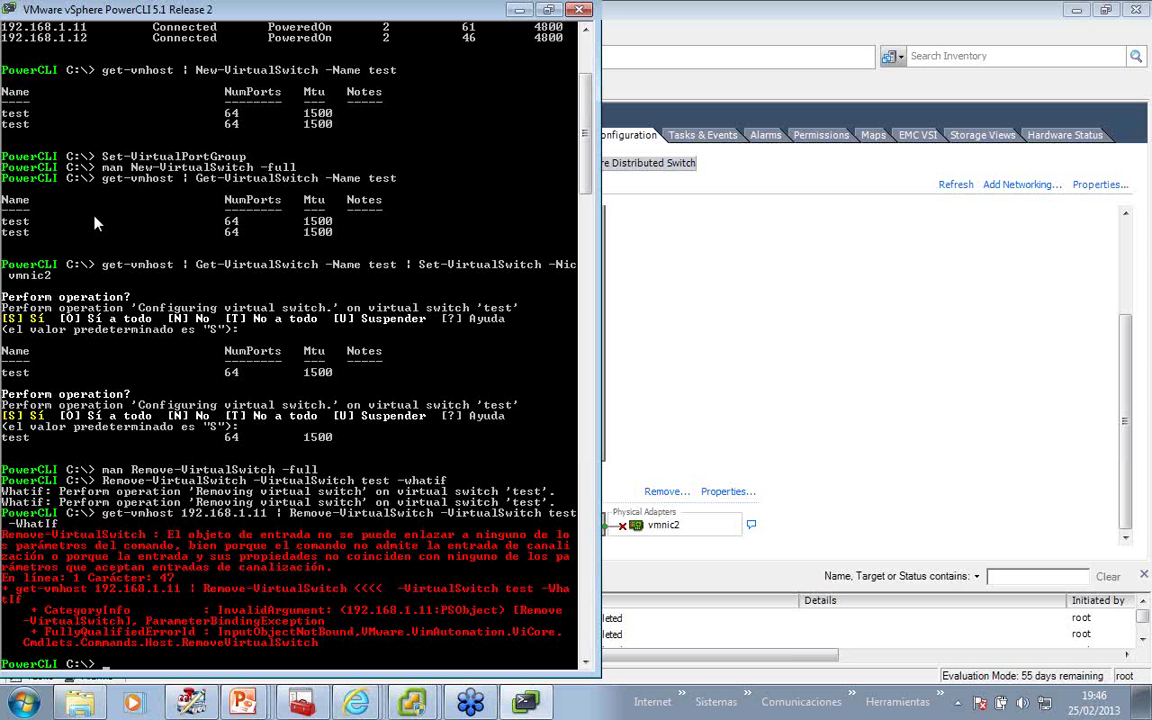
List the test switch of a single host with get-vmhost 192.168.1.11 | Get-VirtualSwitch -Name test.
text(v)
key(BackSpace)
text(get-vmhost 192.168.1.11 |)
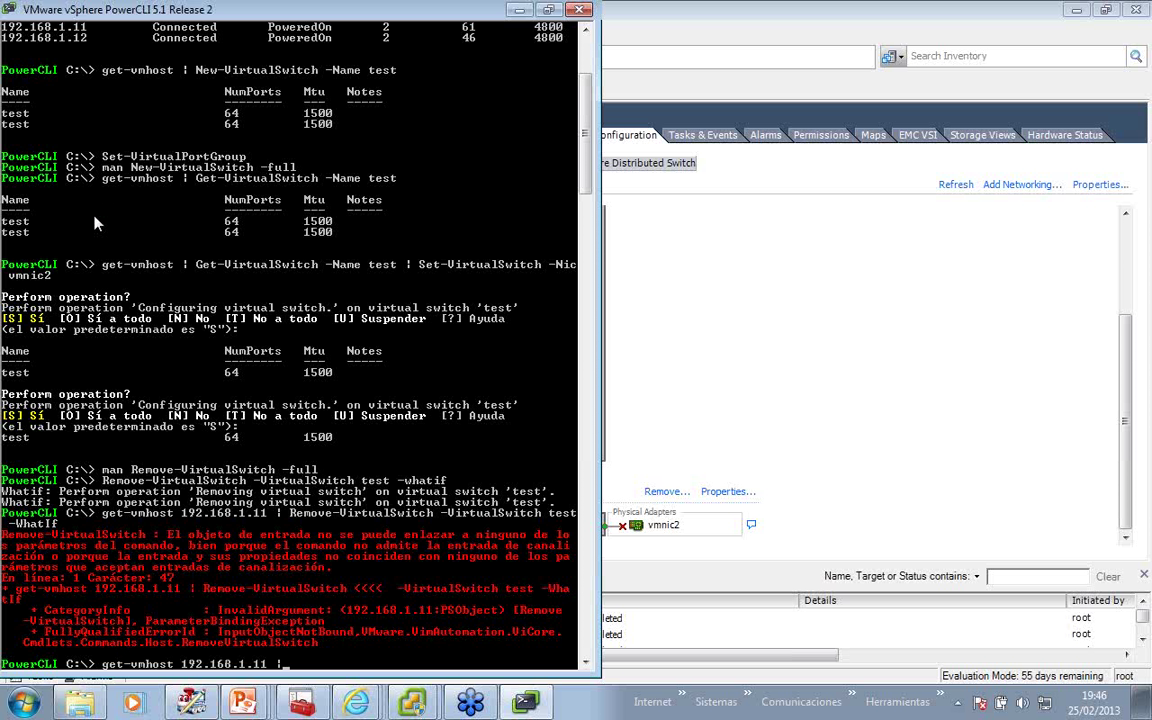
text( get-virtualswitch)
key(Tab)
text(-n)
key(Tab)
text(test)
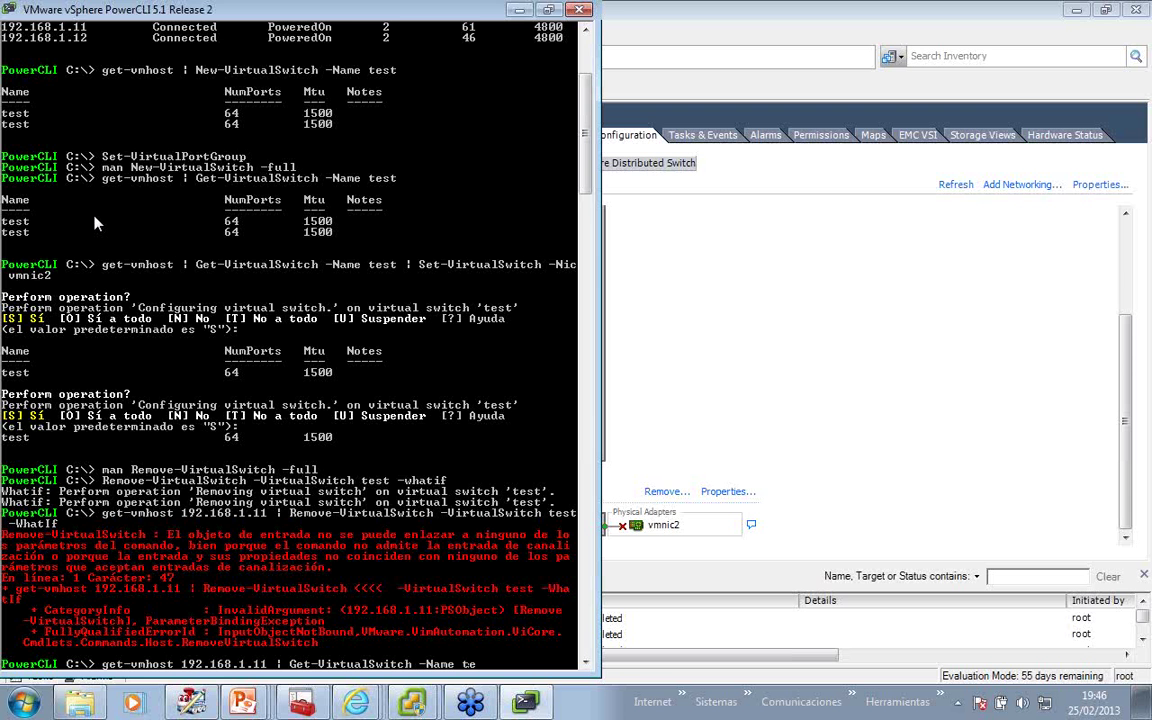
key(Return)
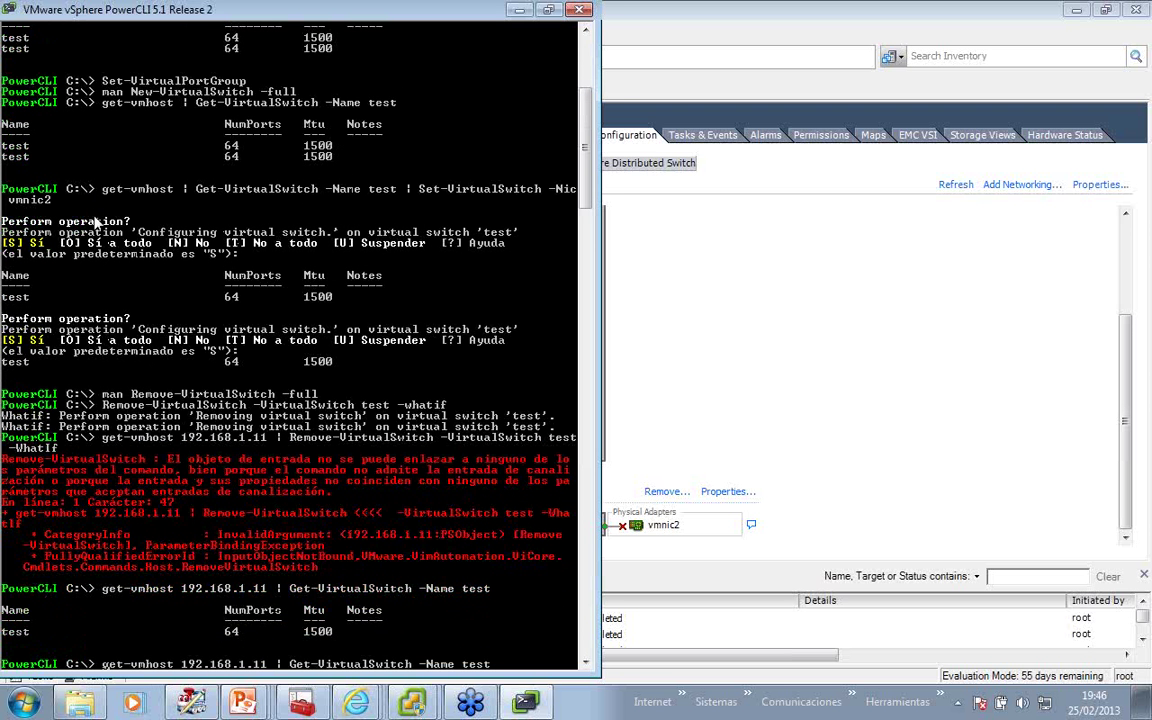
Store the result of the last command, the test switch on host 192.168.1.11, in the variable $t.
key(Up)
key(Home)
text($t =)
key(Return)
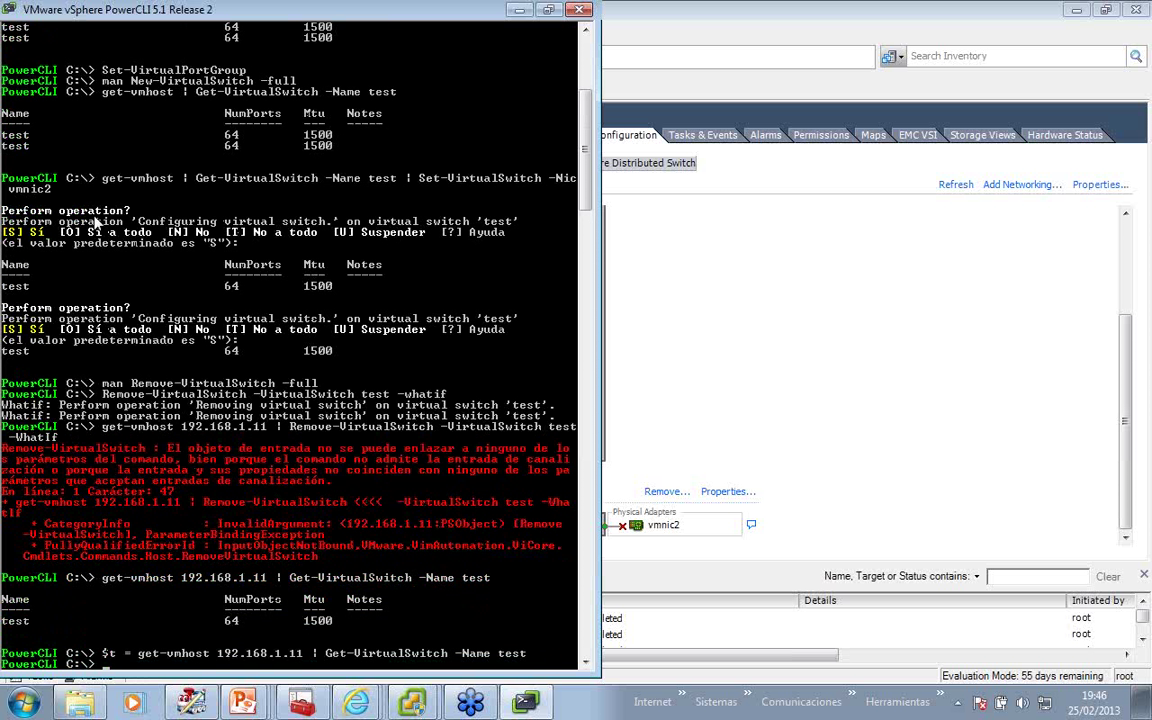
Simulate removing the stored switch with Remove-VirtualSwitch -VirtualSwitch $t -WhatIf.
text(remove-virtu)
key(Tab)
text(-v)
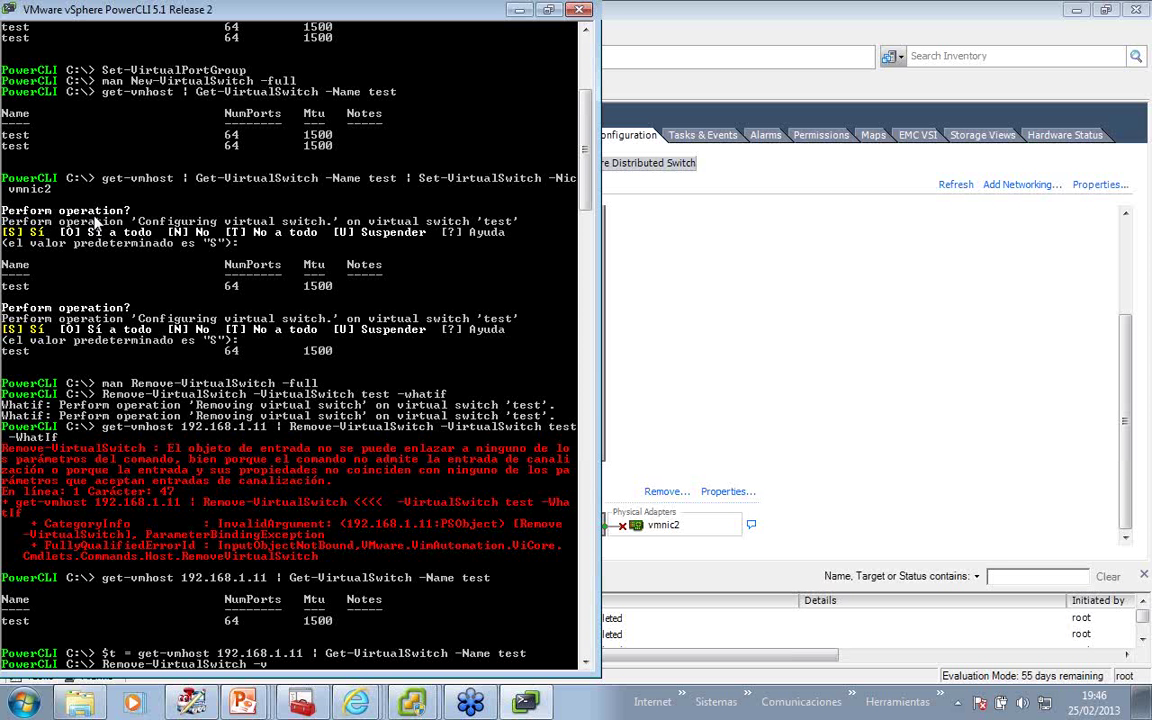
key(Tab)
text($t -wh)
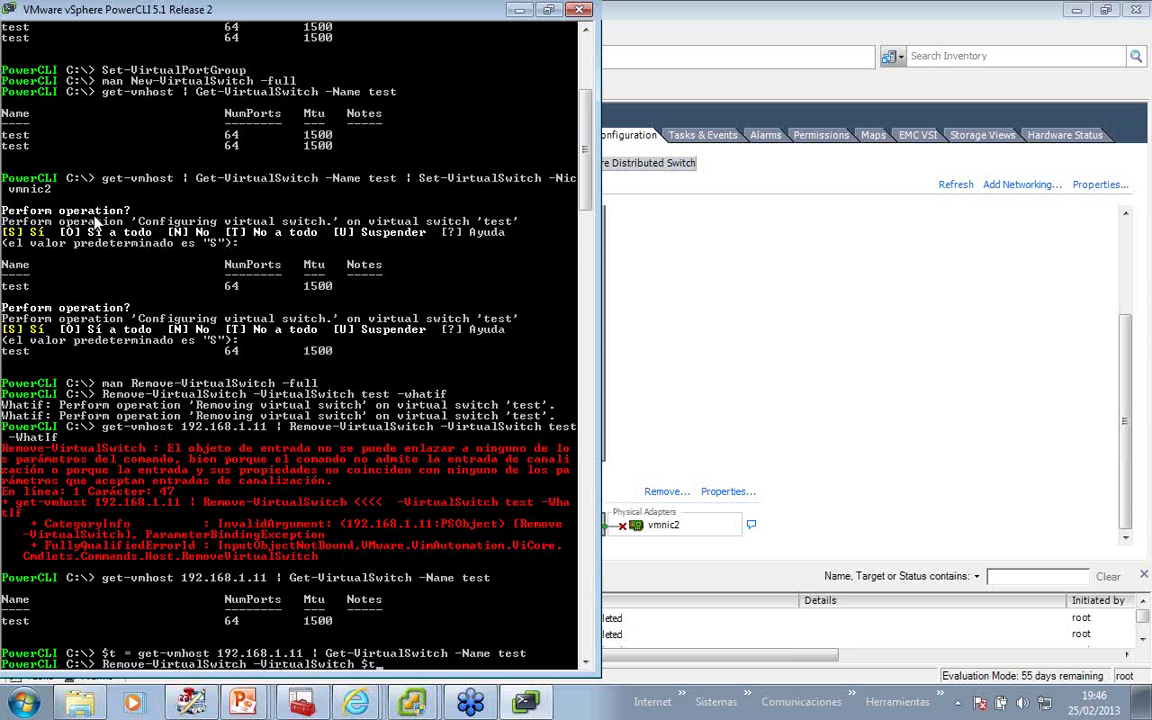
key(Tab)
key(Return)
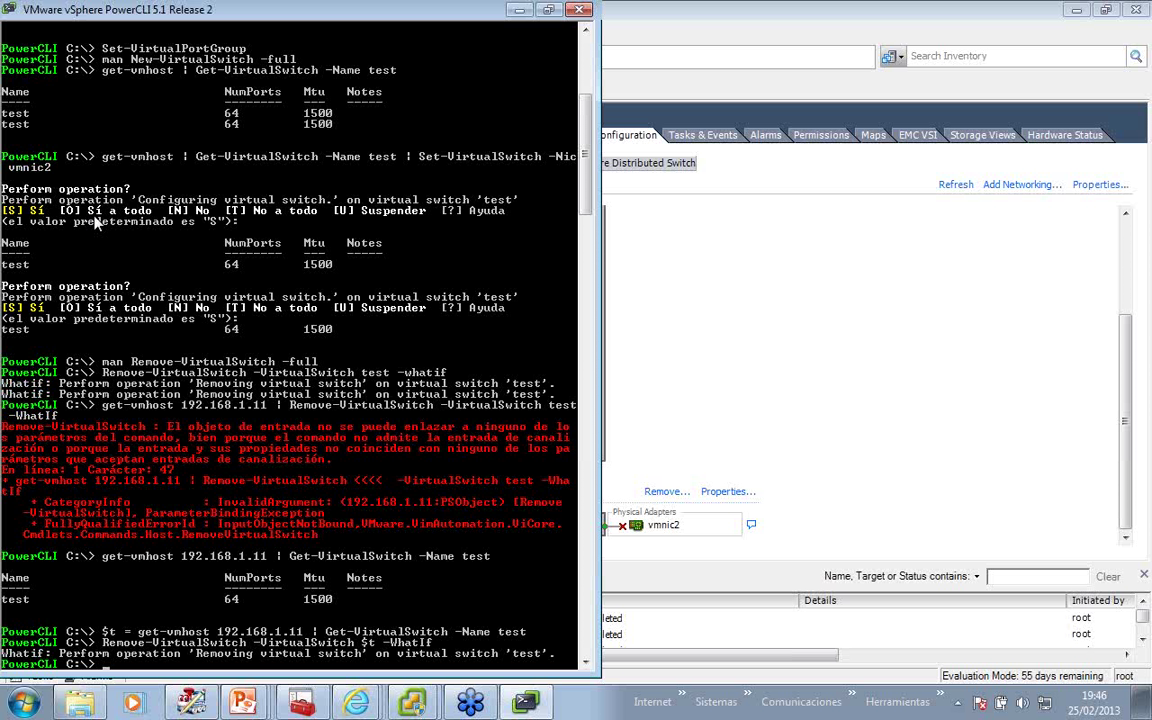
Rerun the Remove-VirtualSwitch command on $t without -WhatIf and accept the removal of the switch.
key(Up)
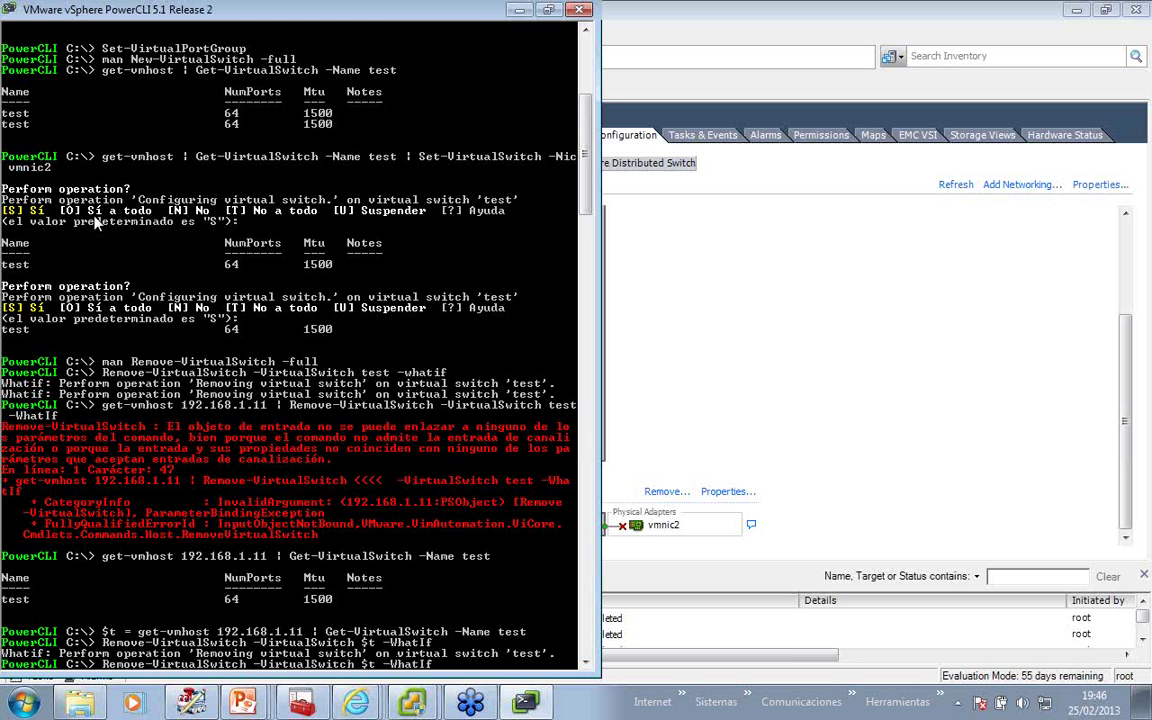
key(BackSpace)
key(BackSpace)
key(BackSpace)
key(BackSpace)
key(BackSpace)
key(BackSpace)
key(BackSpace)
key(BackSpace)
key(Return)
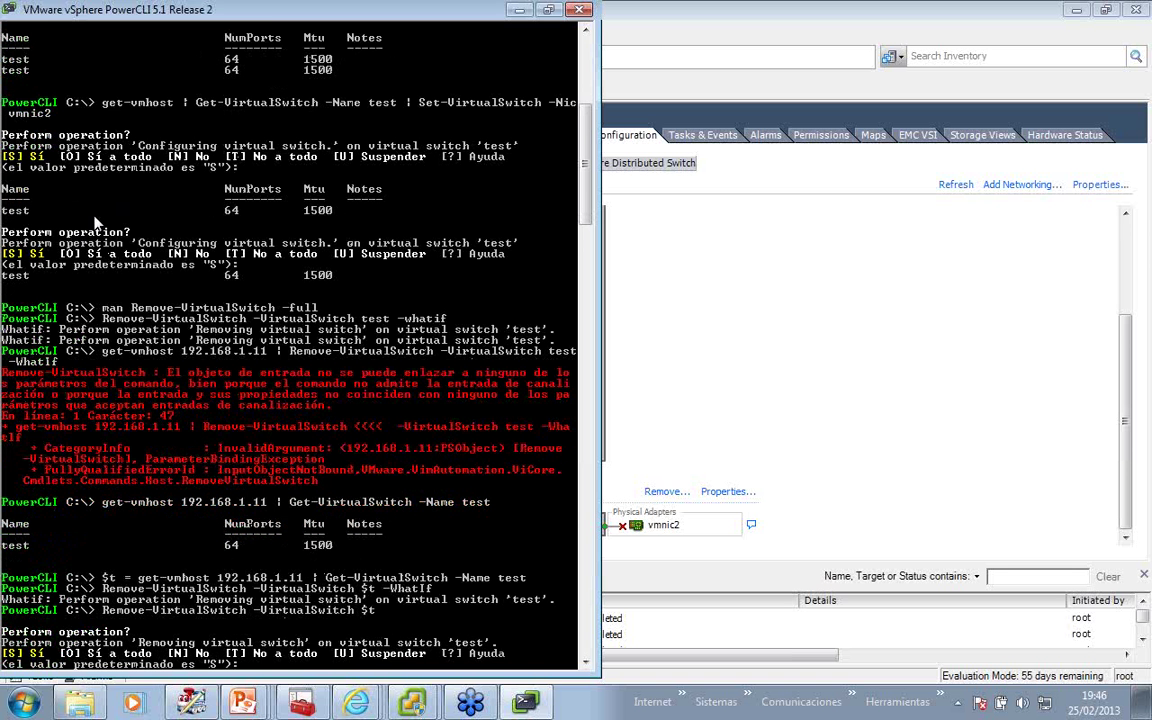
key(Return)
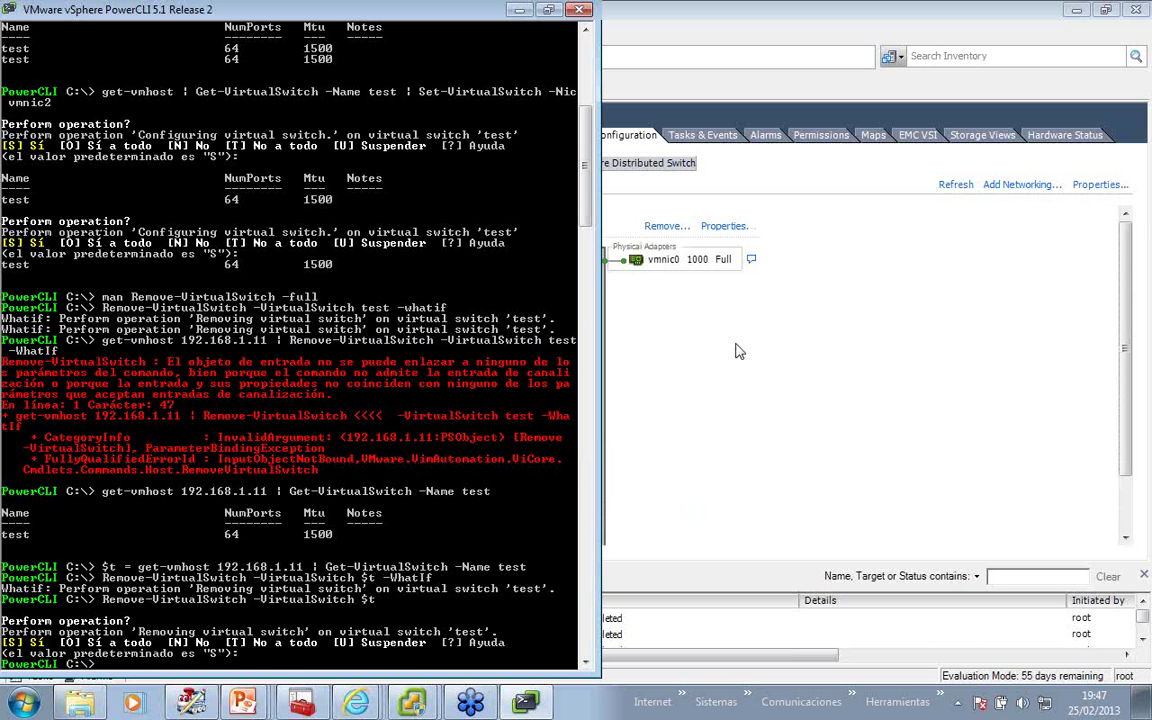
Switch to the vSphere Client and check the standard switches on hosts 192.168.1.11 and 192.168.1.12.
click(664, 314)
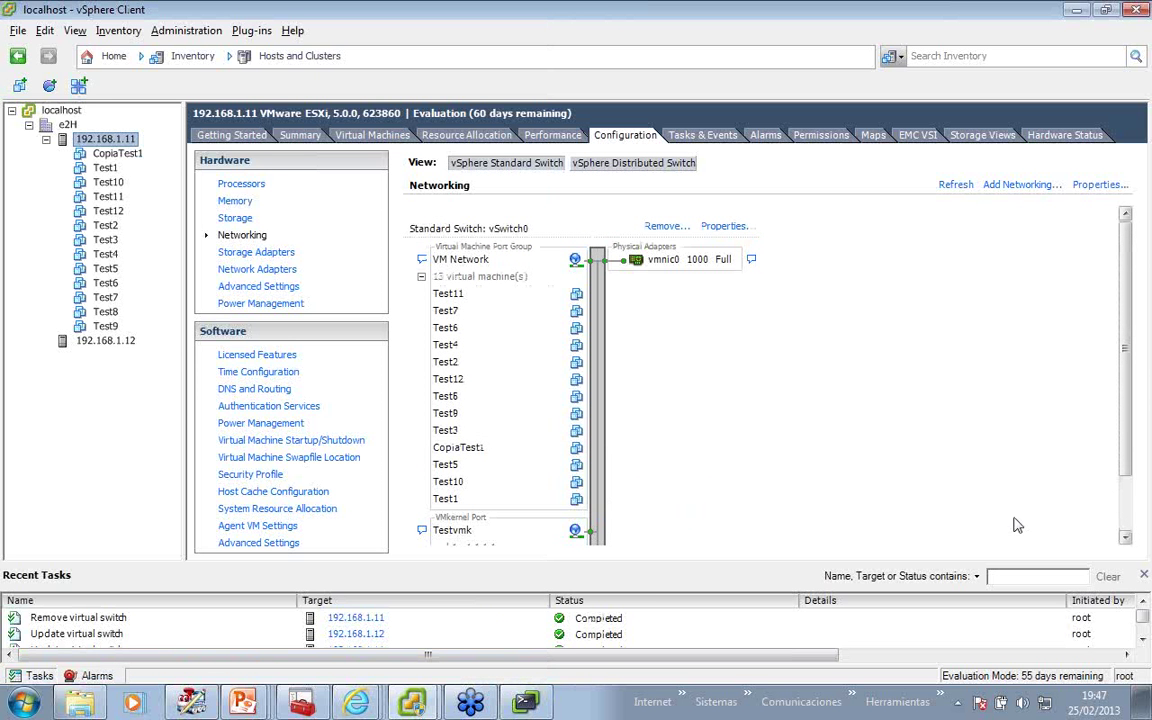
scroll(1124, 526, down, 3)
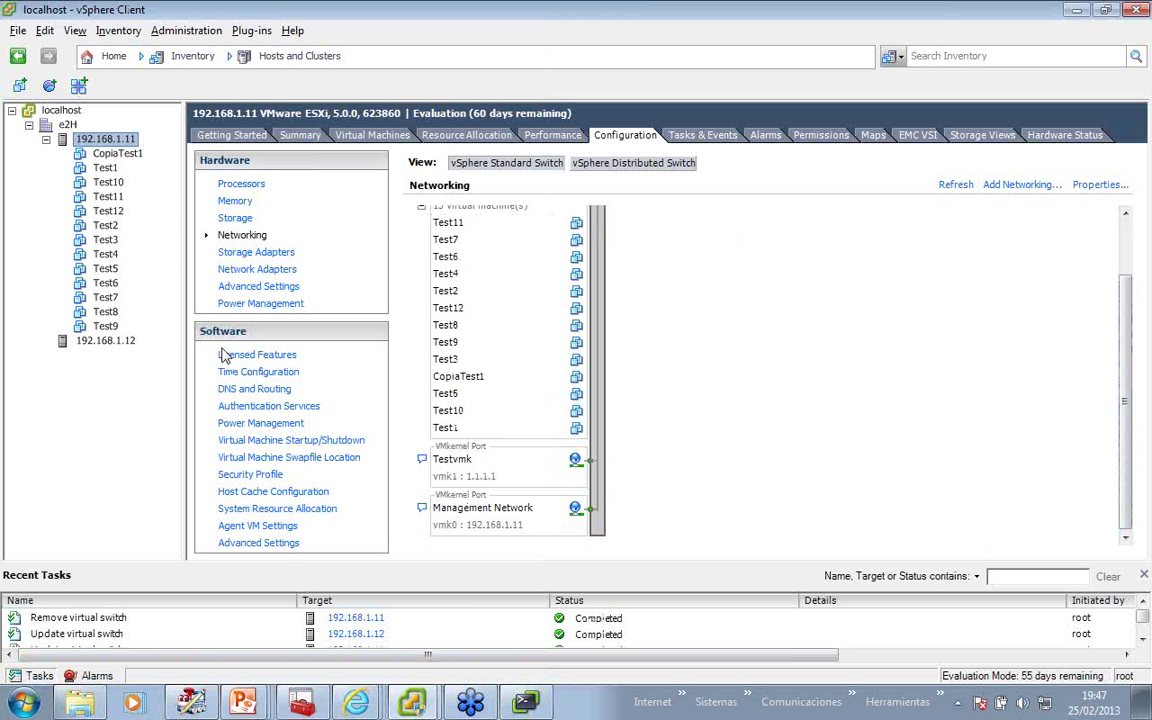
click(98, 341)
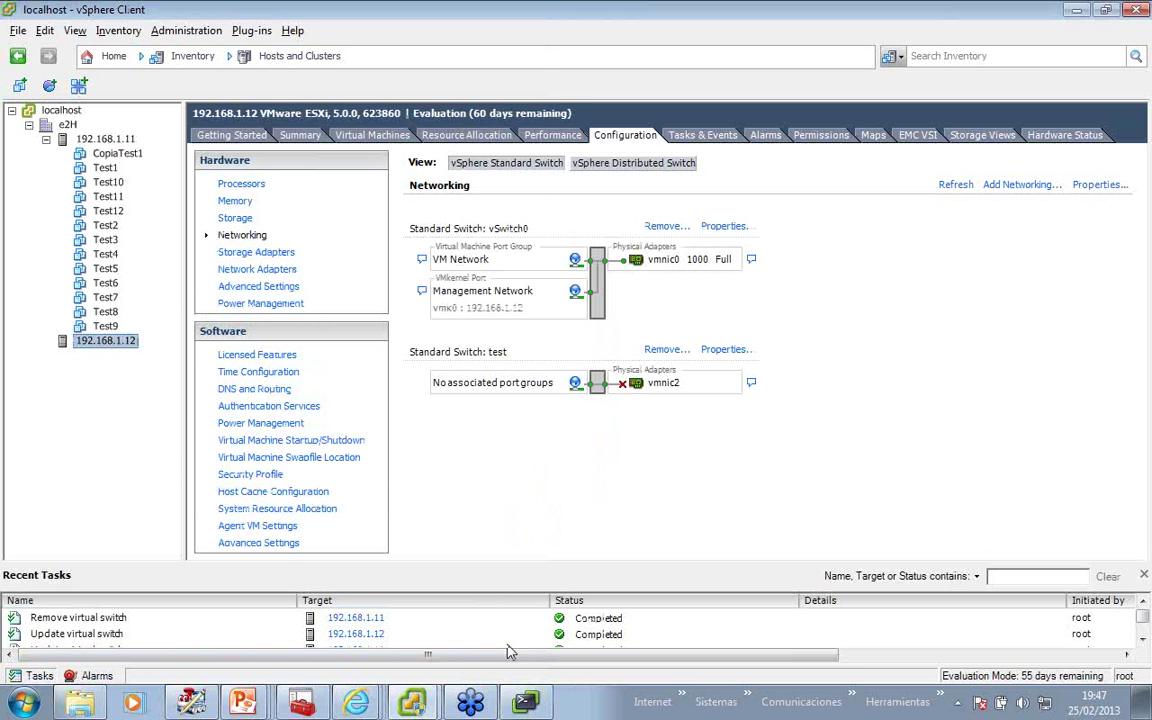
Switch to the PowerPoint presentation and advance to the slide about teaming policies.
click(250, 703)
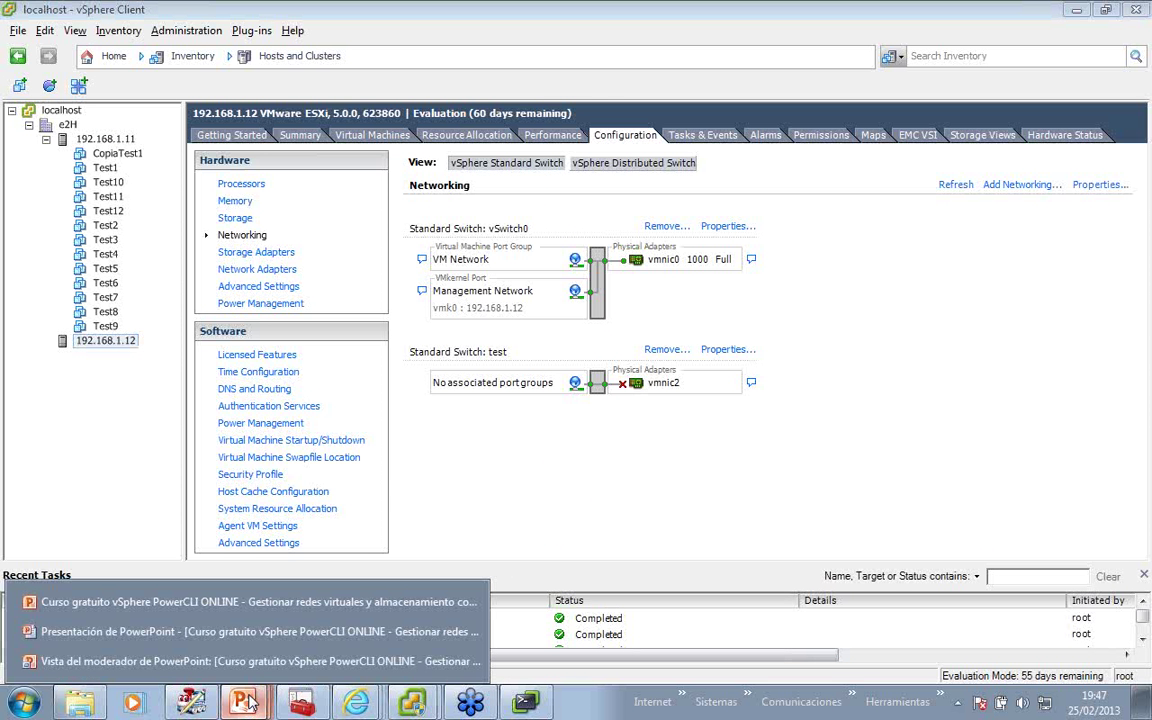
click(280, 661)
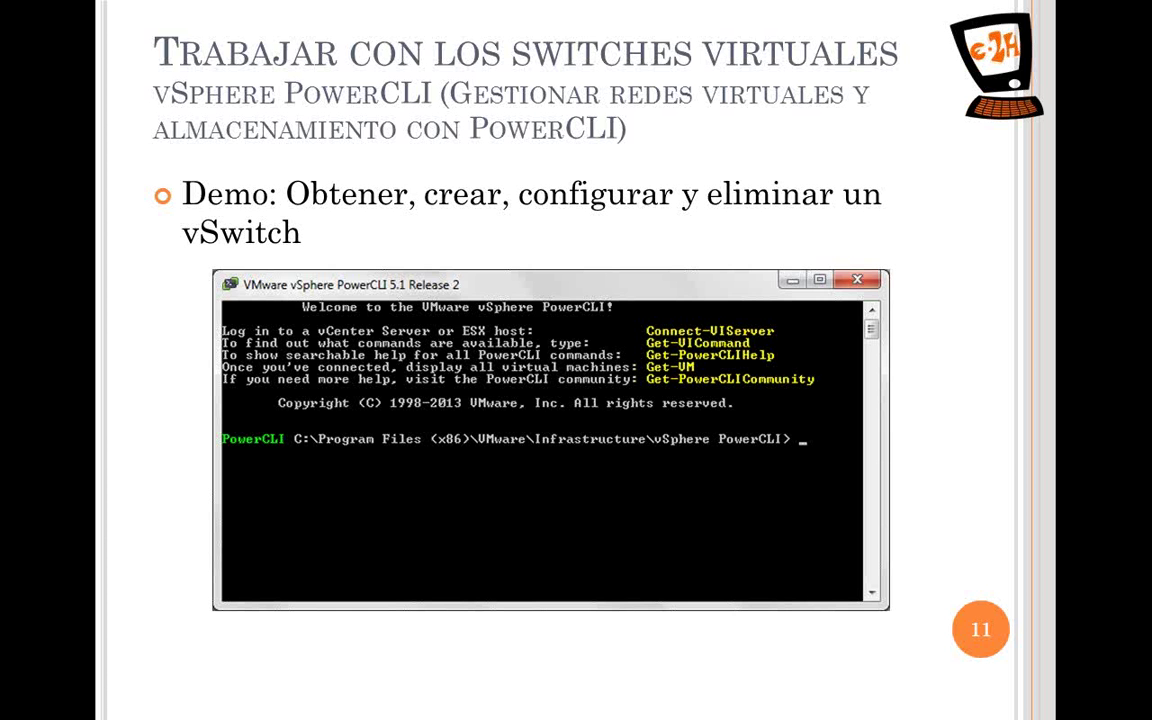
key(Right)
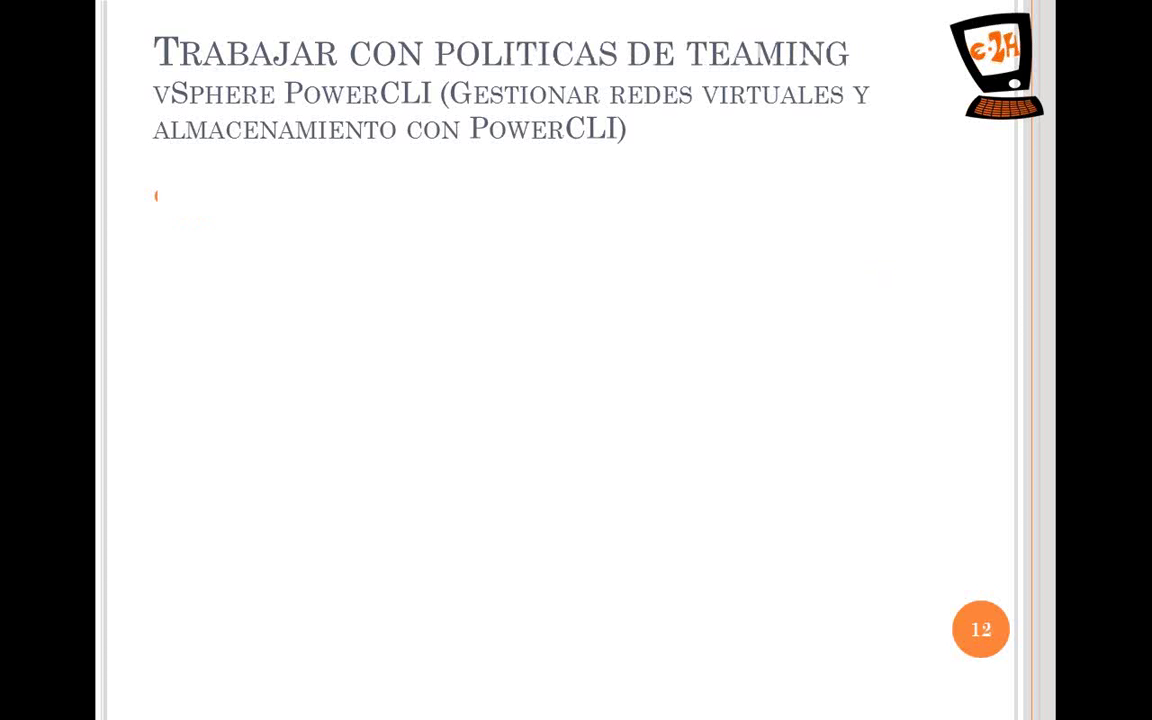
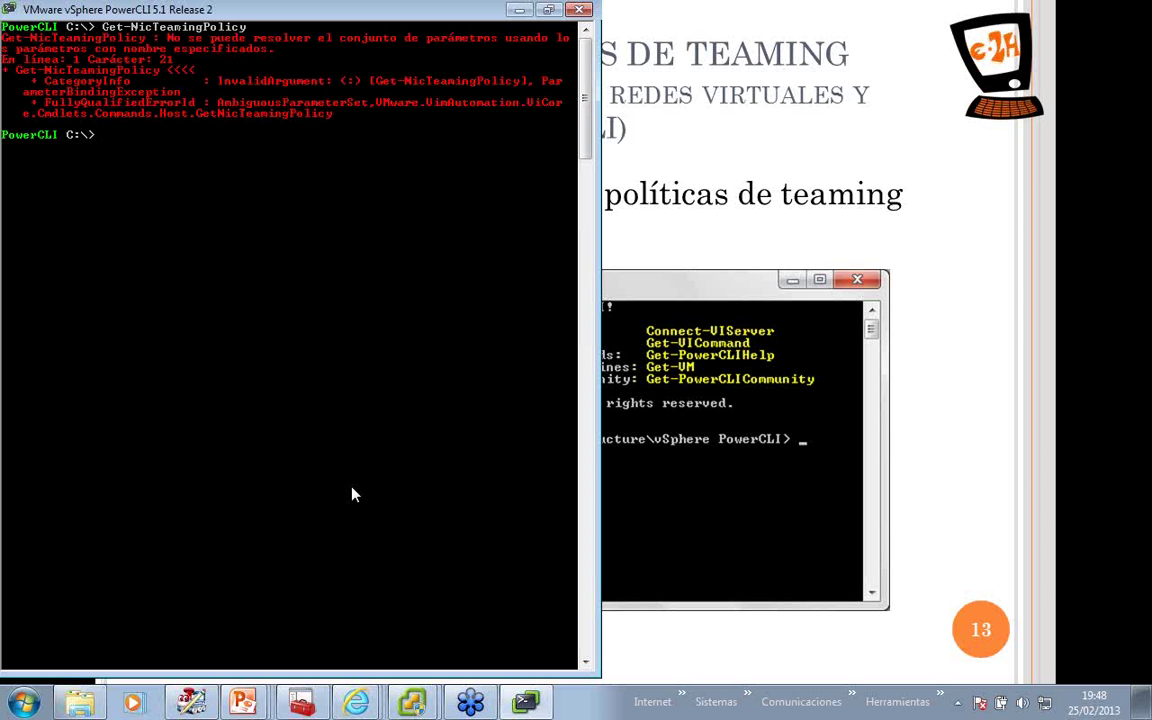
Read the full help of the Get-NicTeamingPolicy cmdlet in PowerCLI and close it.
text(man get-v)
key(Tab)
text(-full)
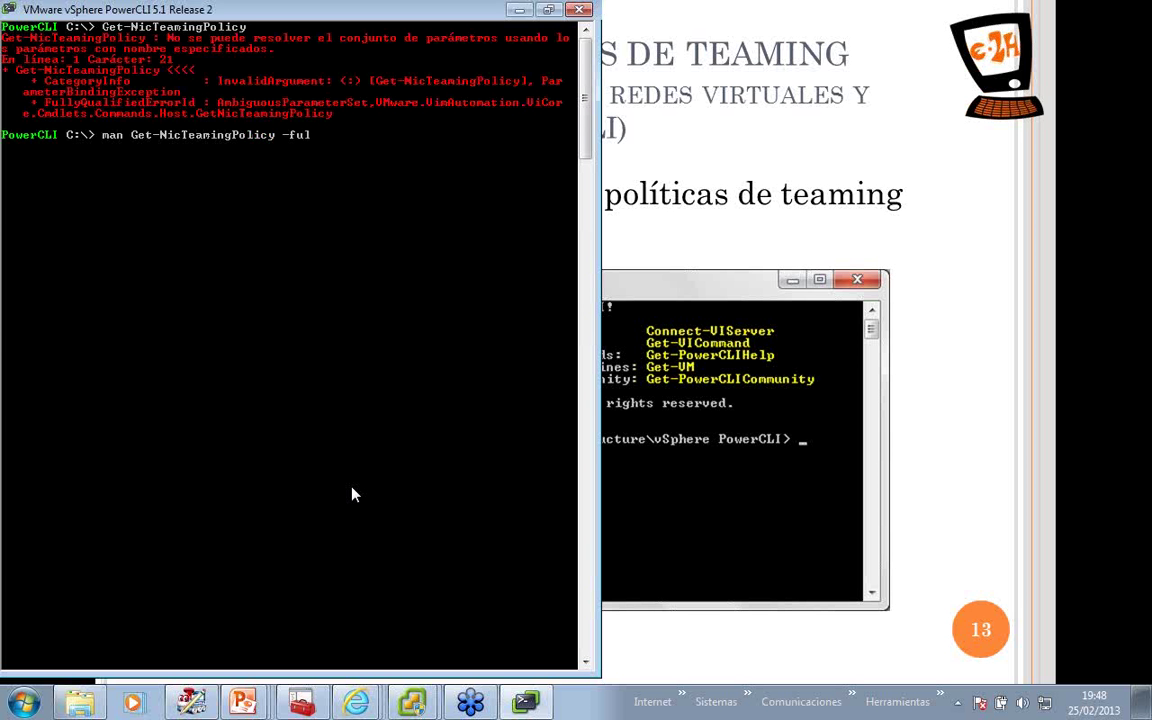
key(Return)
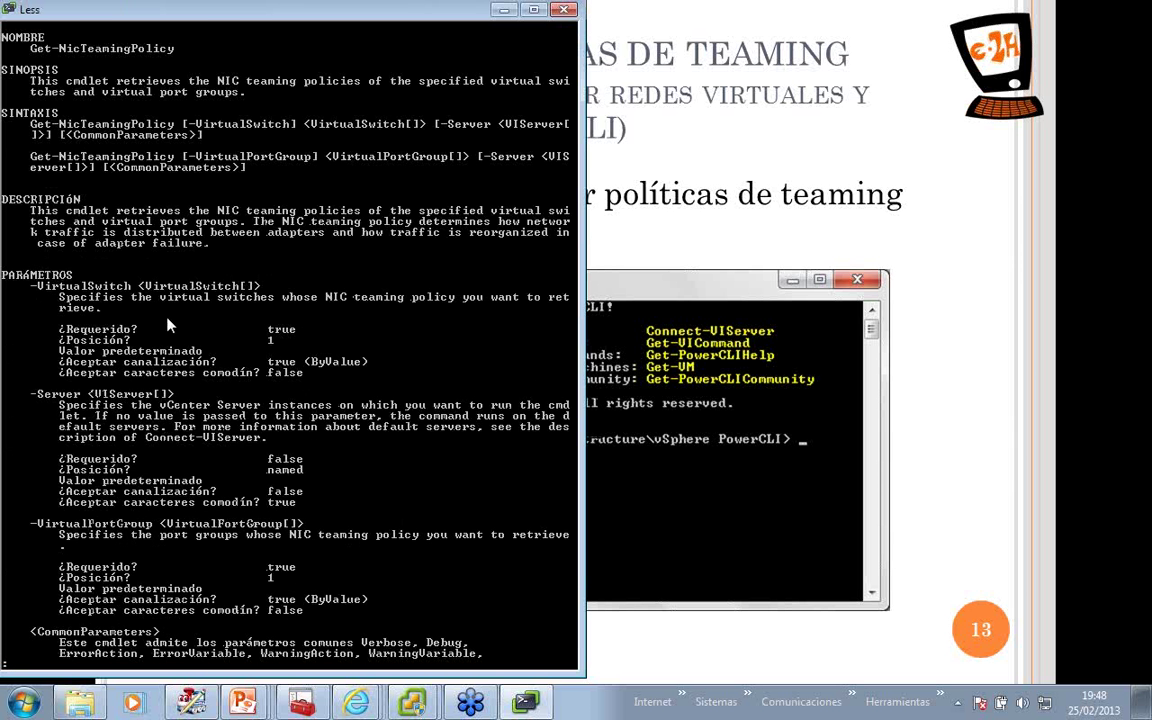
key(q)
Retrieve the teaming policy of vSwitch0 with Get-NicTeamingPolicy -VirtualSwitch vSwitch0.
key(Up)
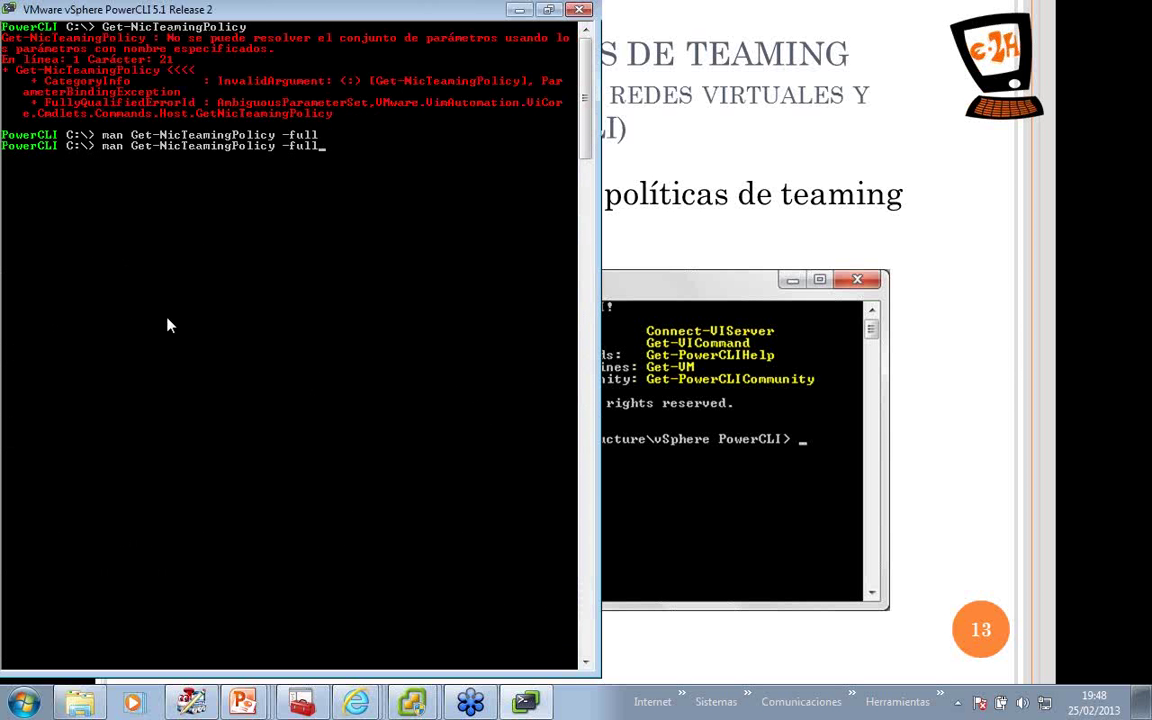
key(Up)
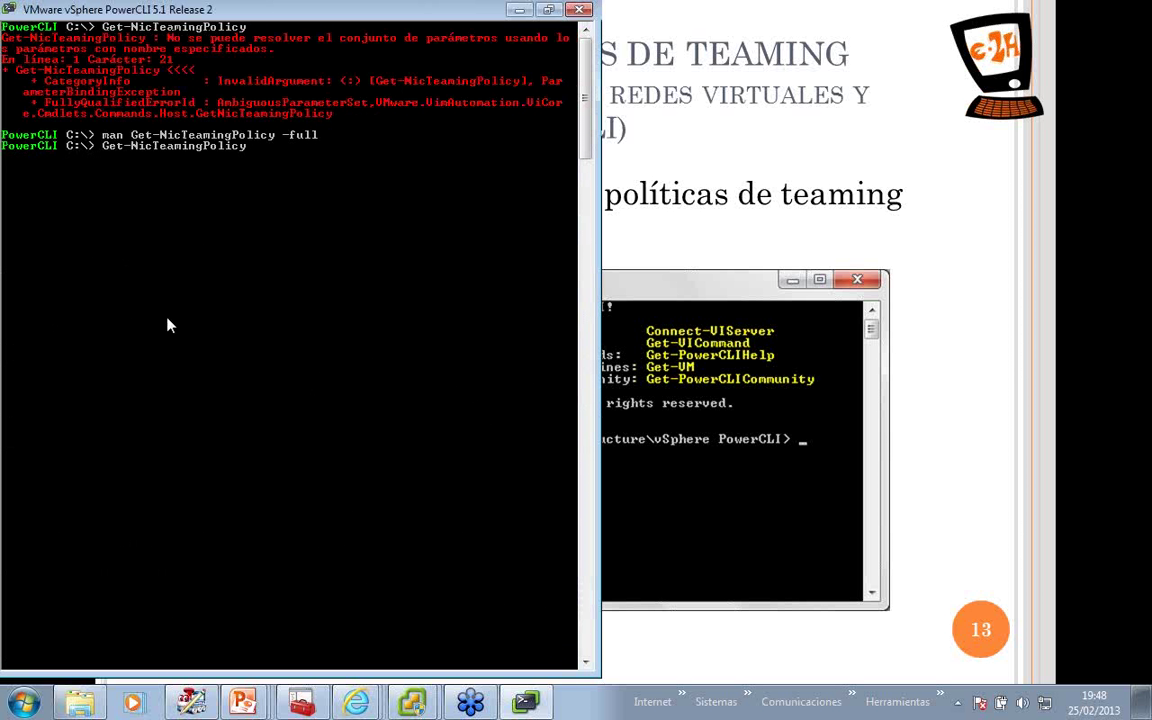
text(-v)
key(Tab)
text(vSwitch0)
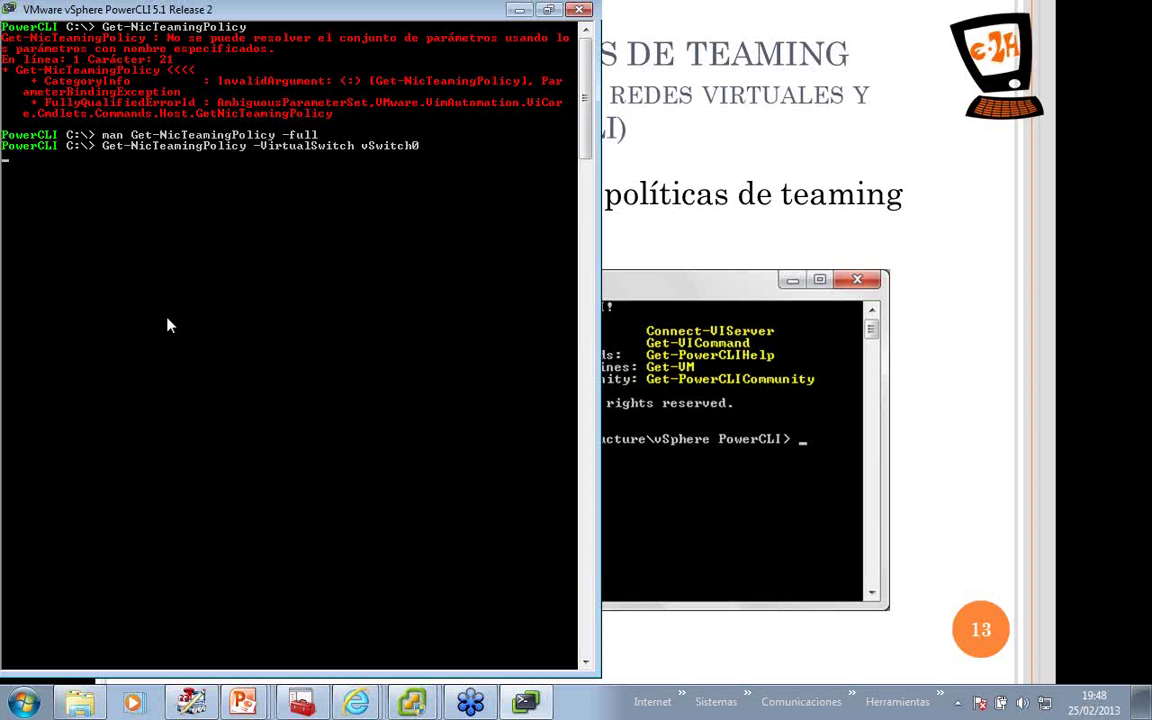
key(Return)
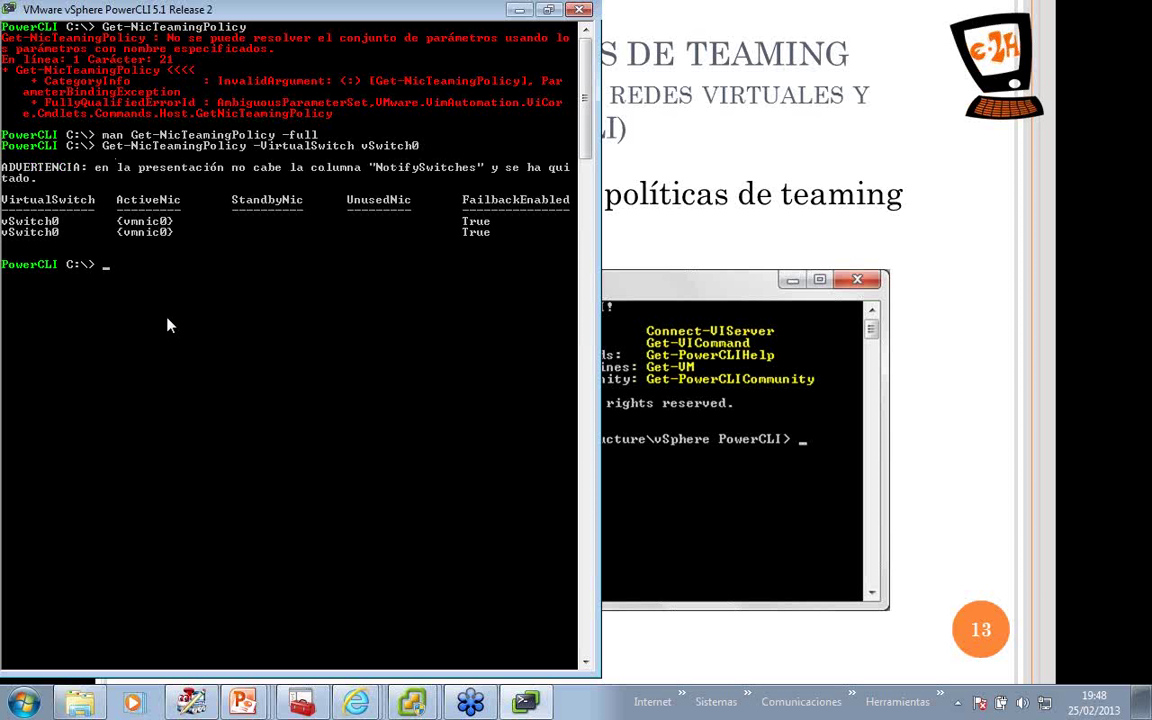
Repeat the vSwitch0 teaming policy query with its output piped to FL to list every property.
key(Up)
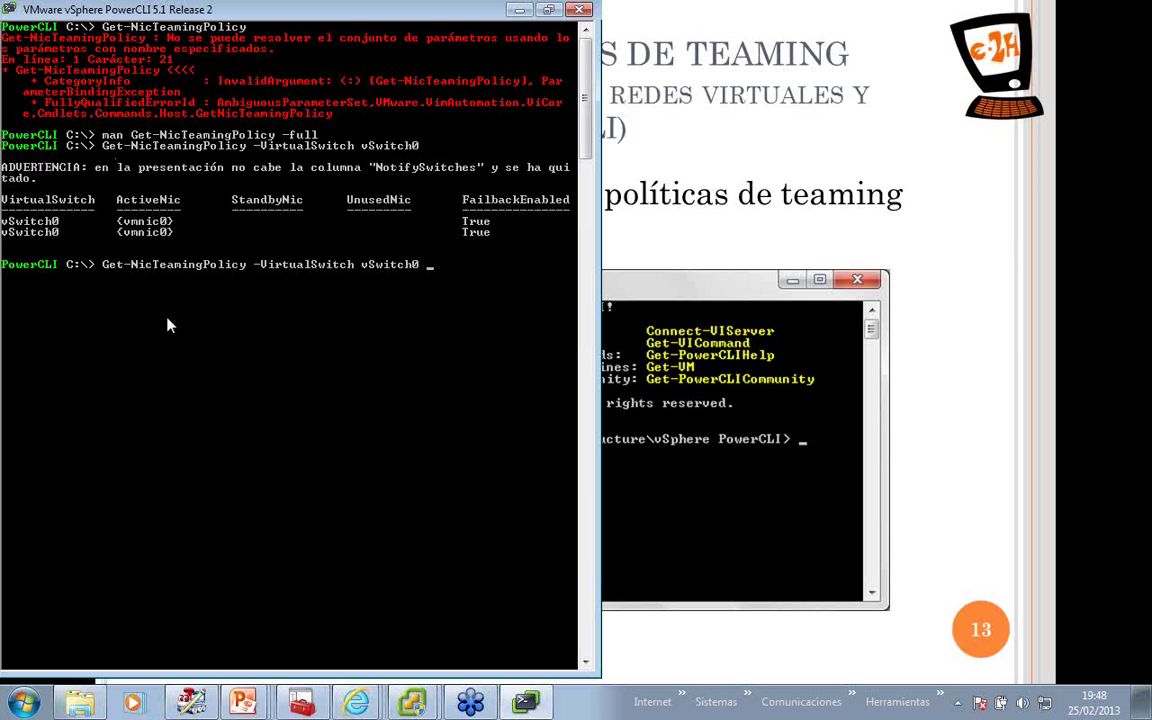
text(| FL)
key(Return)
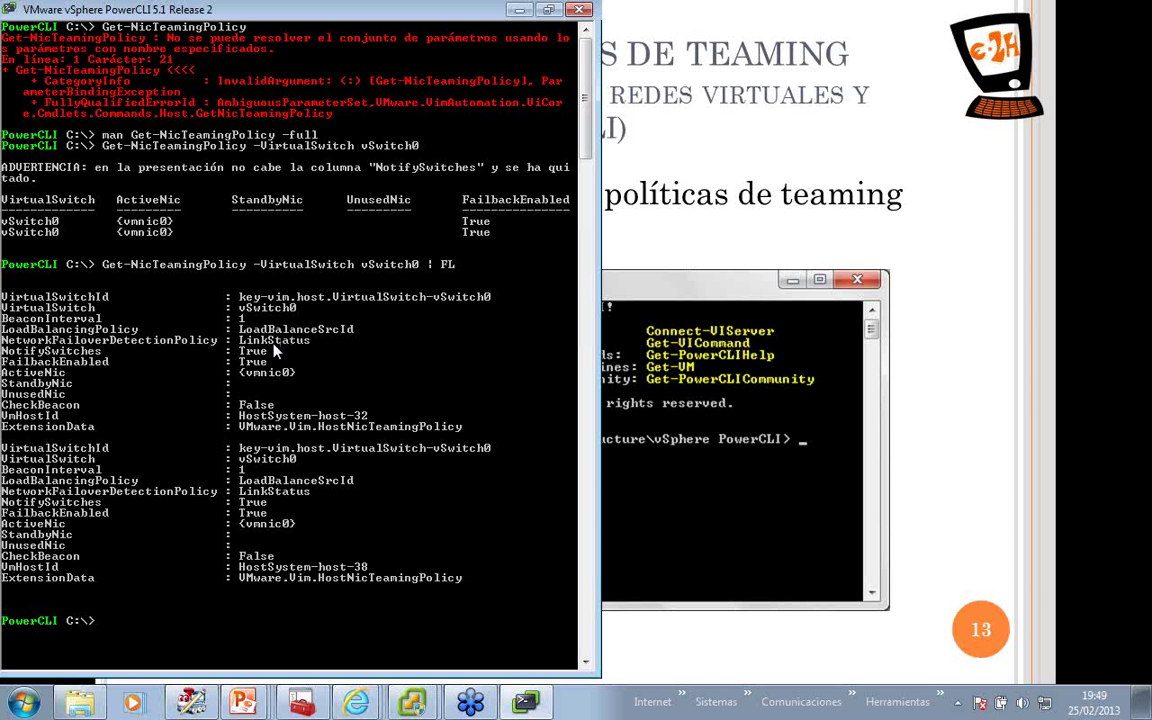
Retrieve the teaming policies of all standard virtual switches with Get-VirtualSwitch -Standard | Get-NicTeamingPolicy.
text(get-virtuals)
key(Tab)
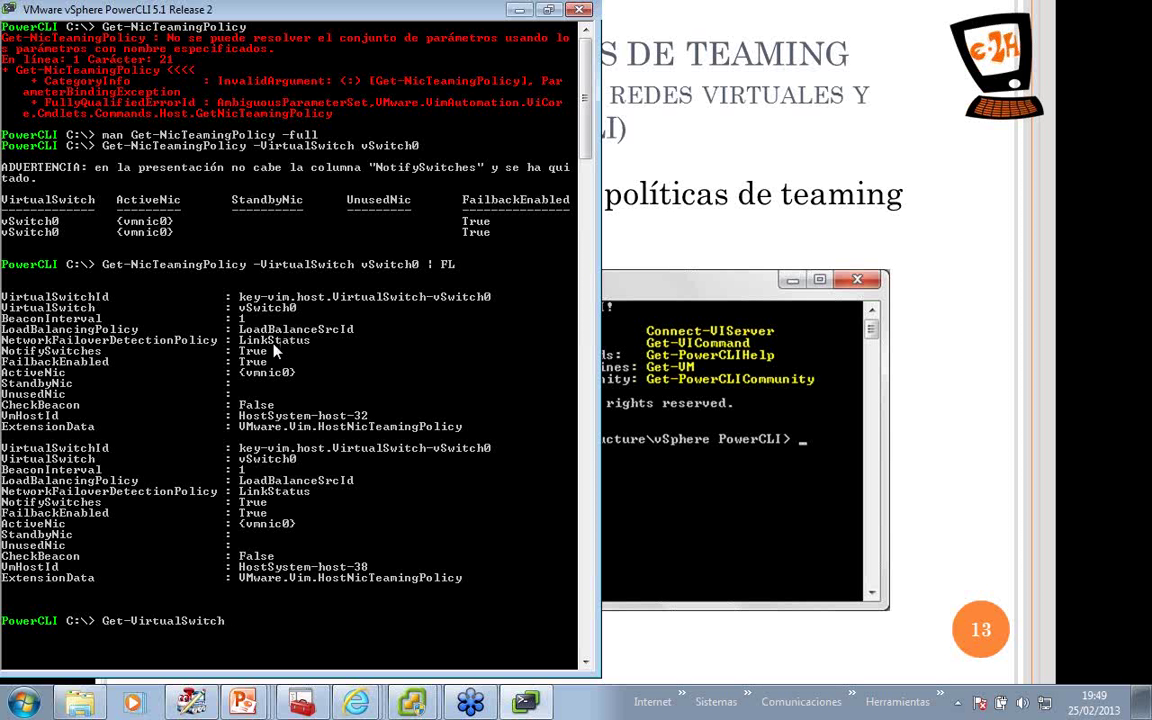
text(-st)
key(Tab)
text(| get-nic)
key(Tab)
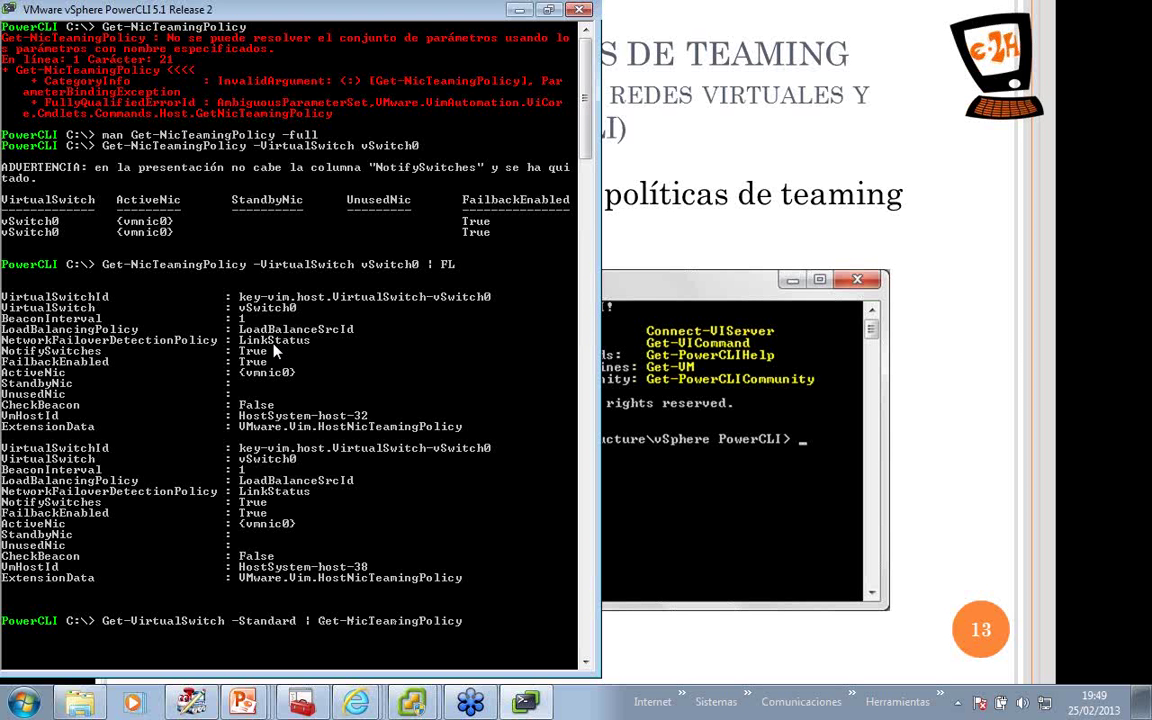
key(Return)
Repeat the standard virtual switch teaming policy query with its output piped to FL to list every property.
key(Up)
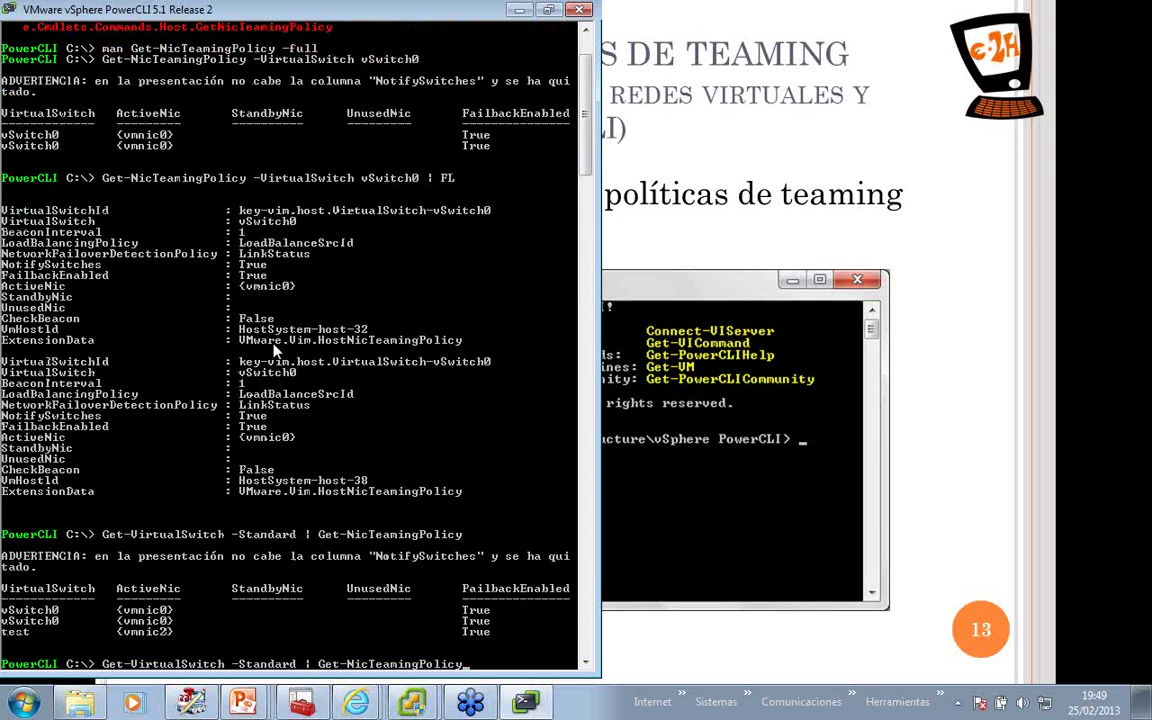
text(| FL)
key(Return)
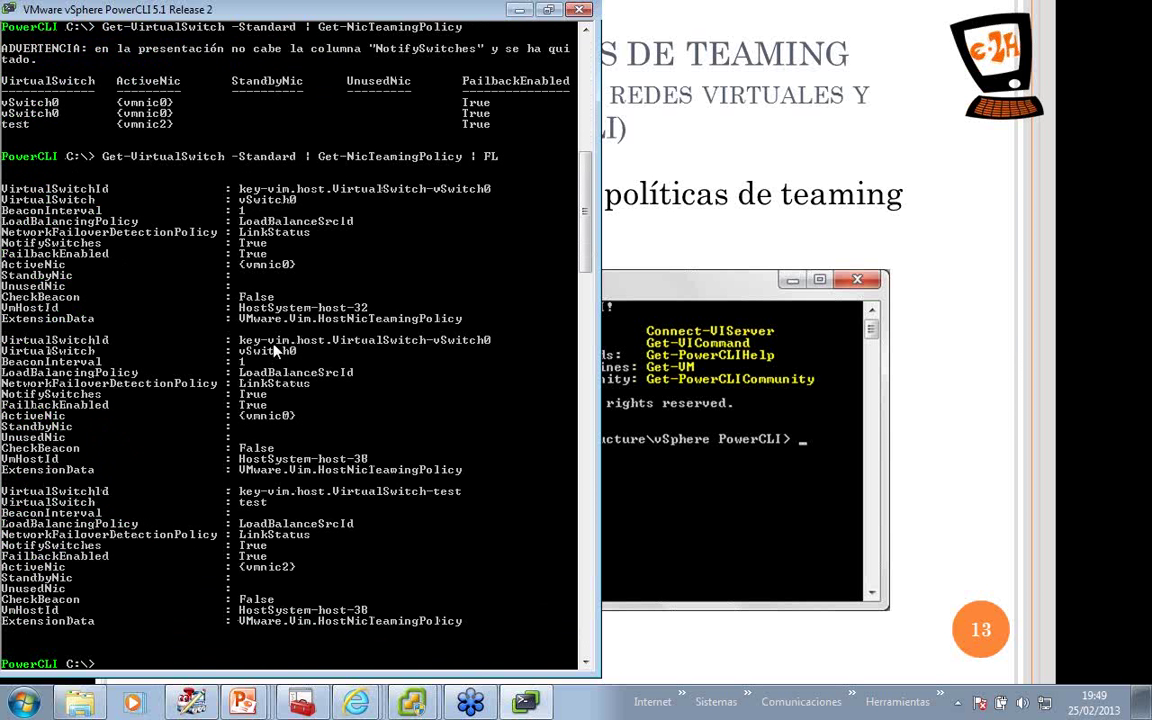
List every teaming policy property of the port groups with Get-VirtualPortGroup | Get-NicTeamingPolicy | FL.
text(get-virtualpor)
key(Tab)
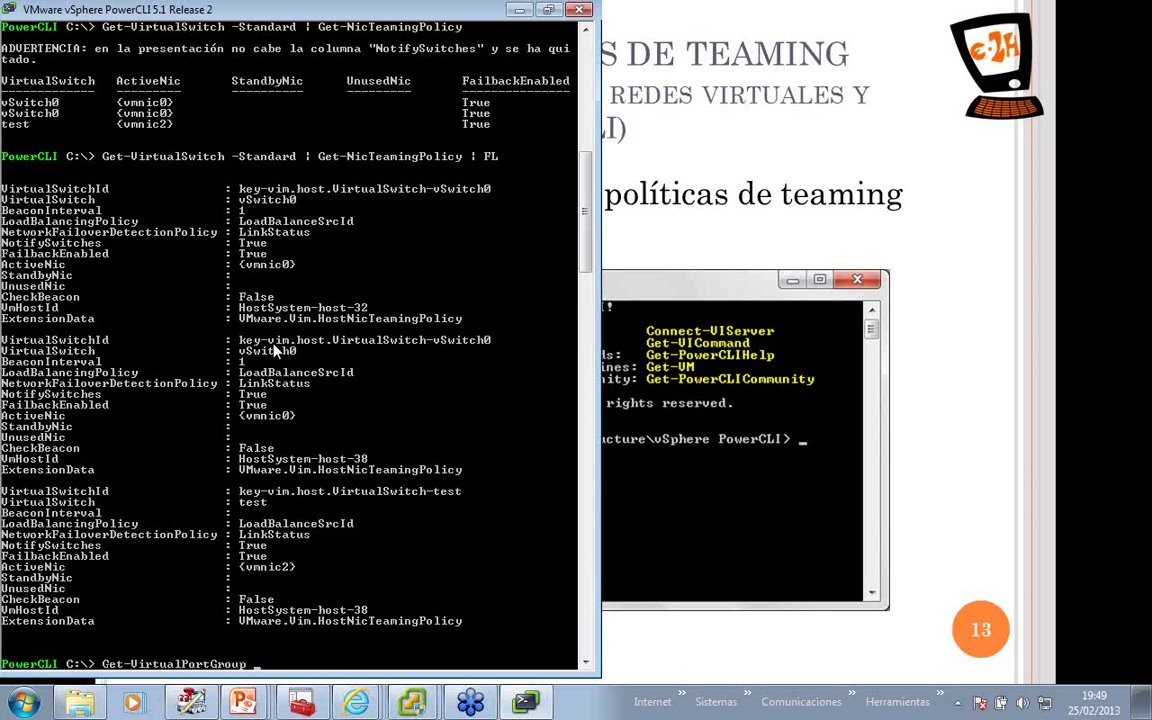
text(| get-ni)
key(Tab)
text(|)
key(BackSpace)
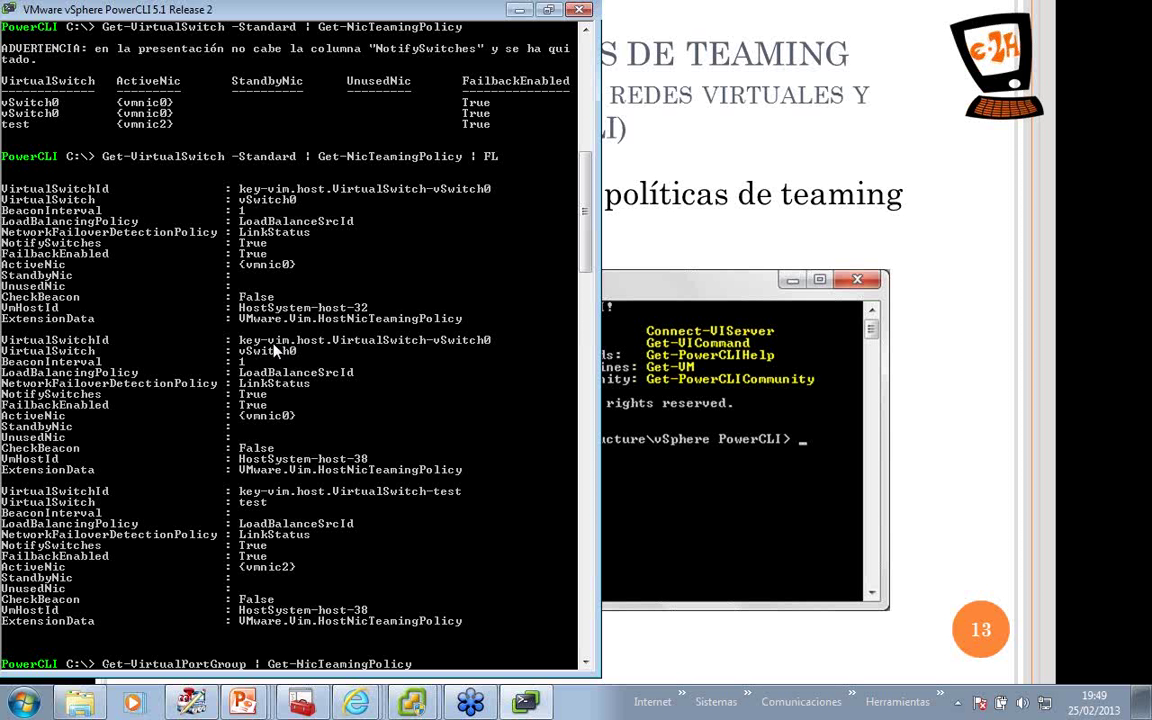
text(| FL)
key(Return)
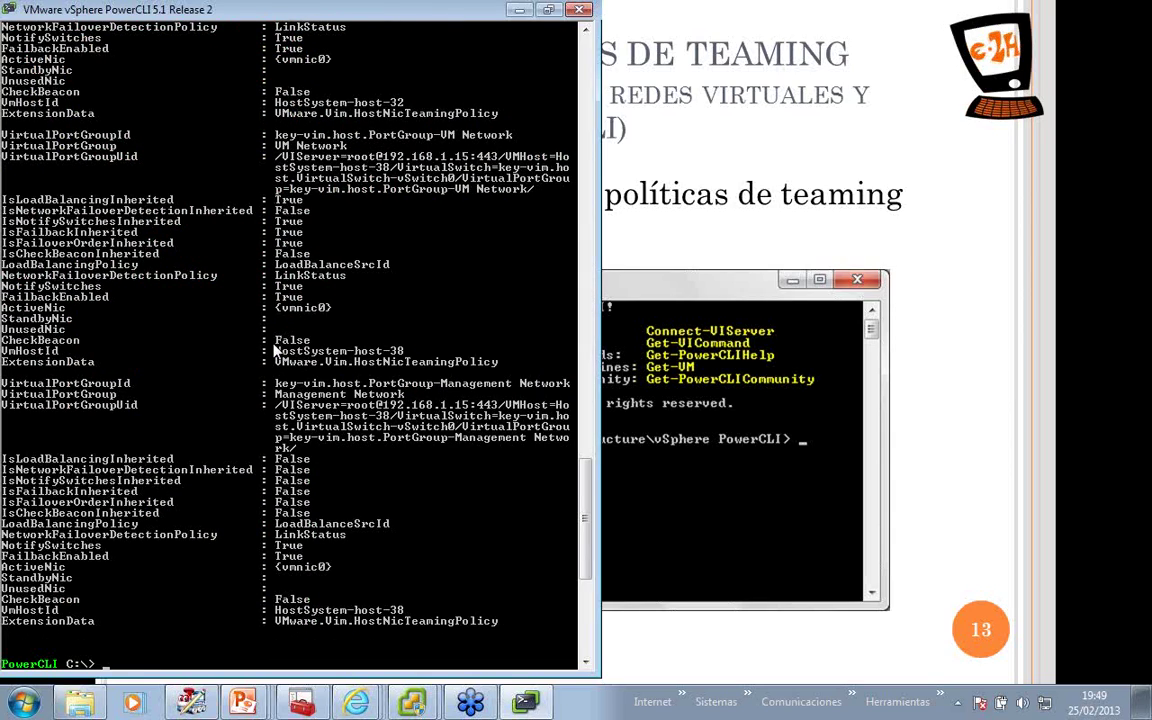
Rerun the port group teaming policy query with -standard added to Get-VirtualPortGroup, limiting it to standard port groups.
key(Up)
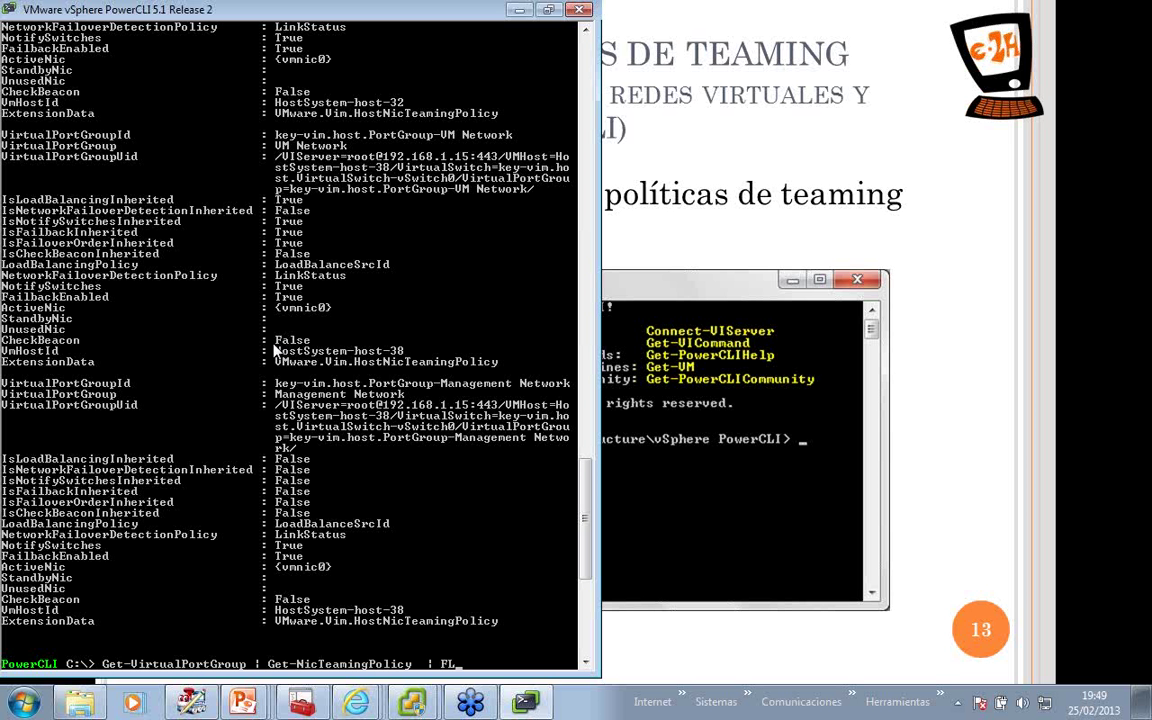
key(ctrl+Left)
key(ctrl+Left)
key(ctrl+Left)
key(ctrl+Left)
text(-standar)
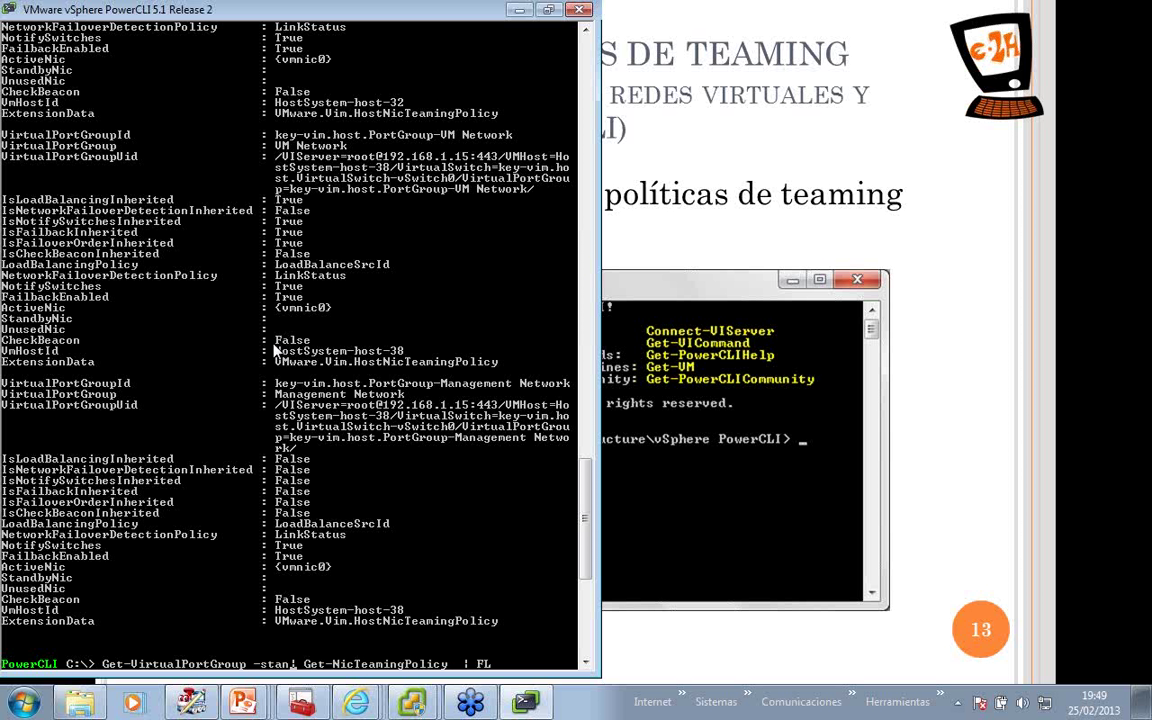
text(d)
key(Return)
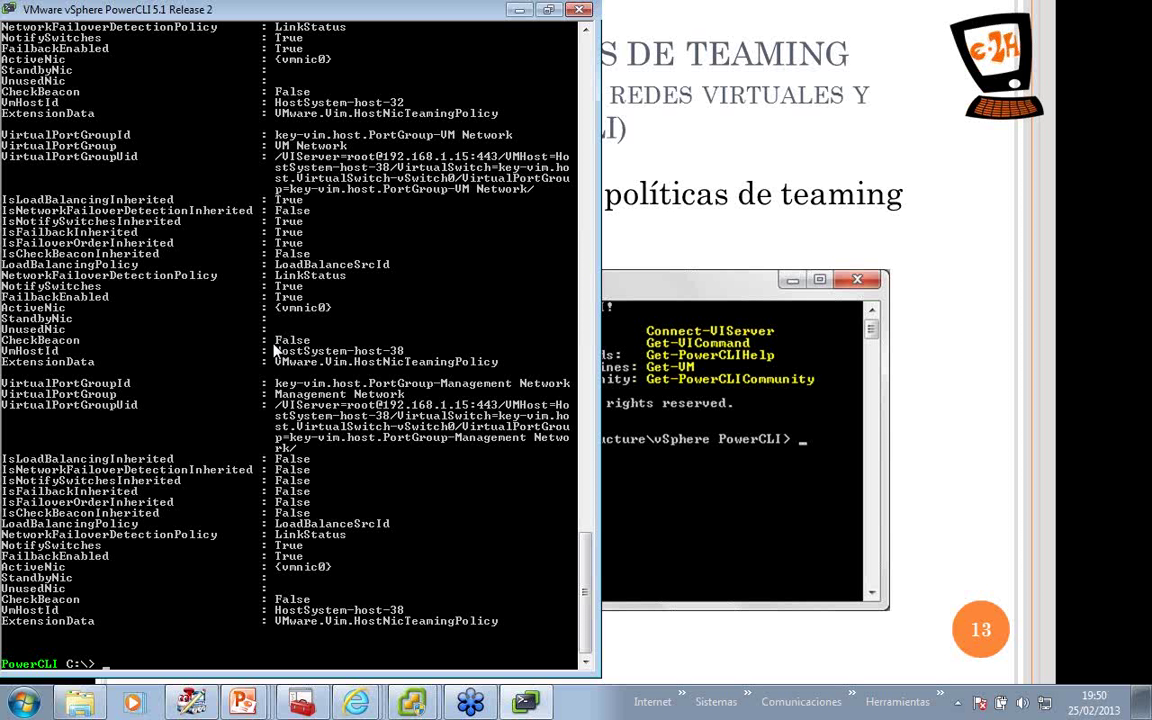
Open the full help of the Set-NicTeamingPolicy cmdlet with man Set-NicTeamingPolicy -full.
text(man set-nic)
key(Tab)
text(-full)
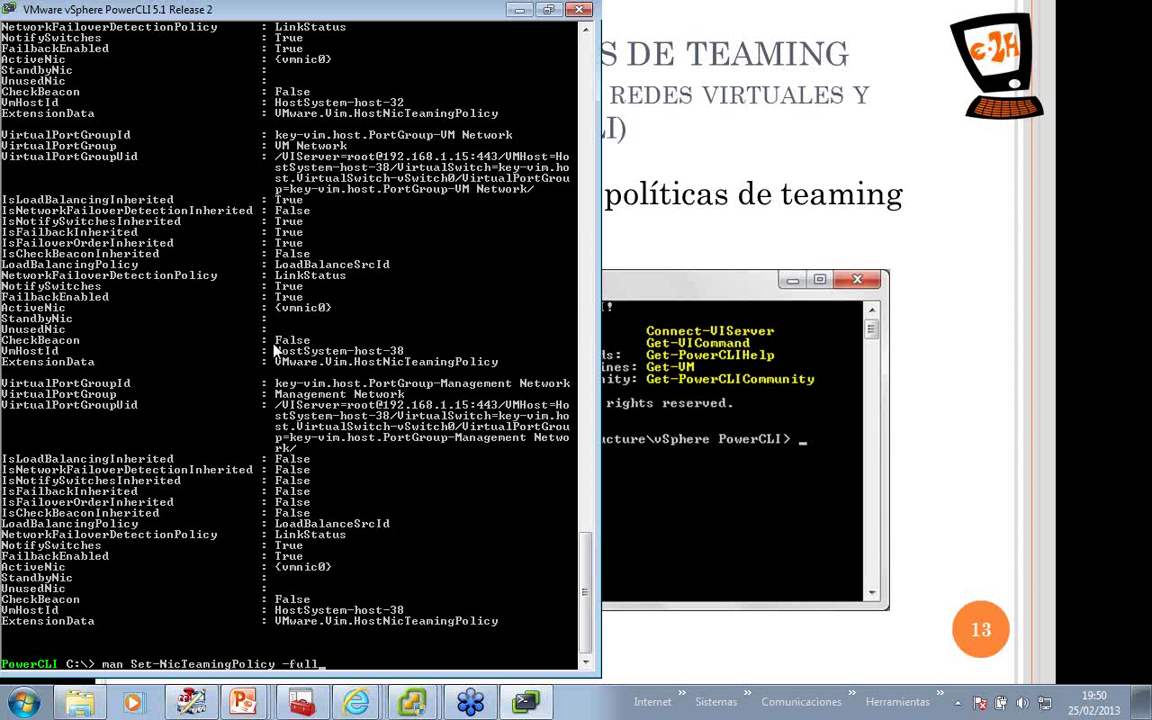
key(Return)
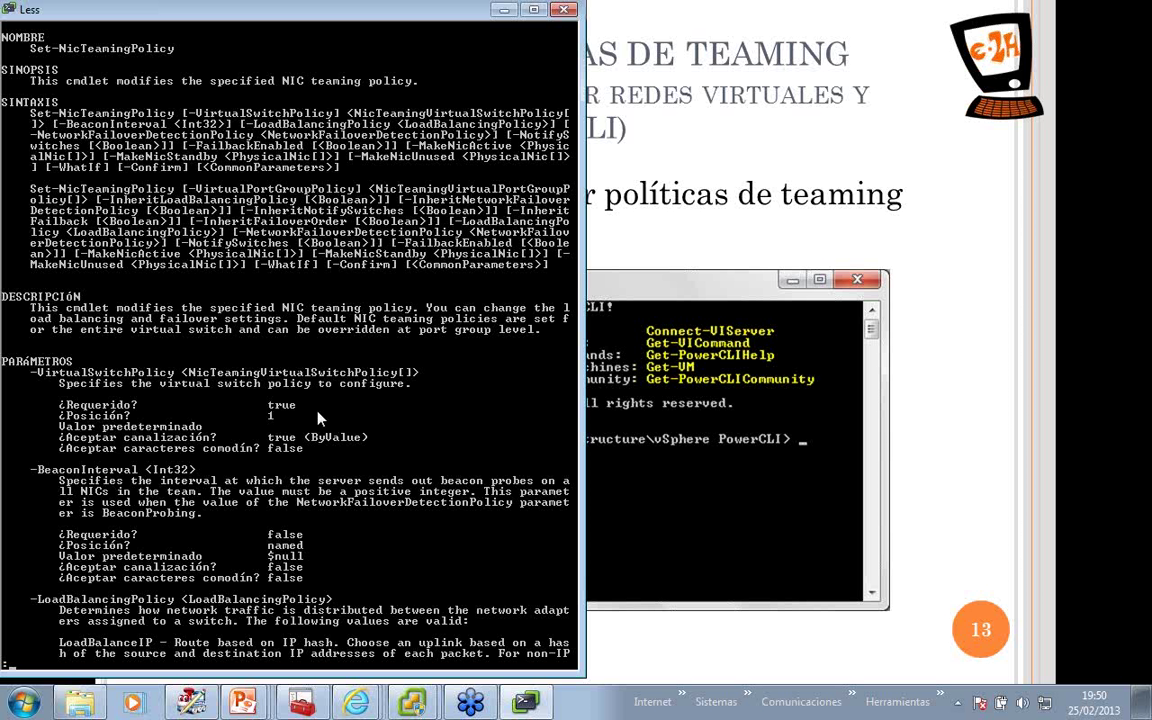
Read the Set-NicTeamingPolicy help on load balancing, failover detection, switch notification, failback and active, standby or unused NIC parameters.
key(Down)
key(Down)
key(Down)
key(Down)
key(Down)
key(Down)
key(Down)
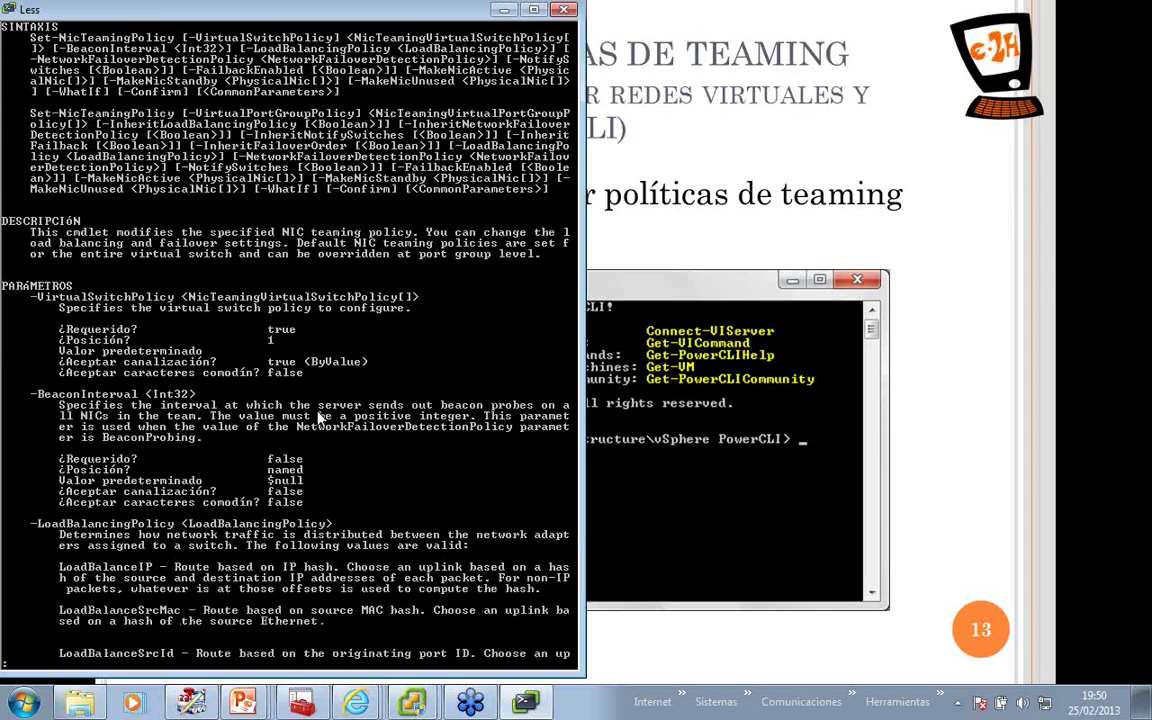
key(Down)
key(Down)
key(Down)
key(Down)
key(Down)
key(Down)
key(Down)
key(Down)
key(Down)
key(Down)
key(Down)
key(Down)
key(Down)
key(Down)
key(Down)
key(Down)
key(Down)
key(Down)
key(Down)
key(Down)
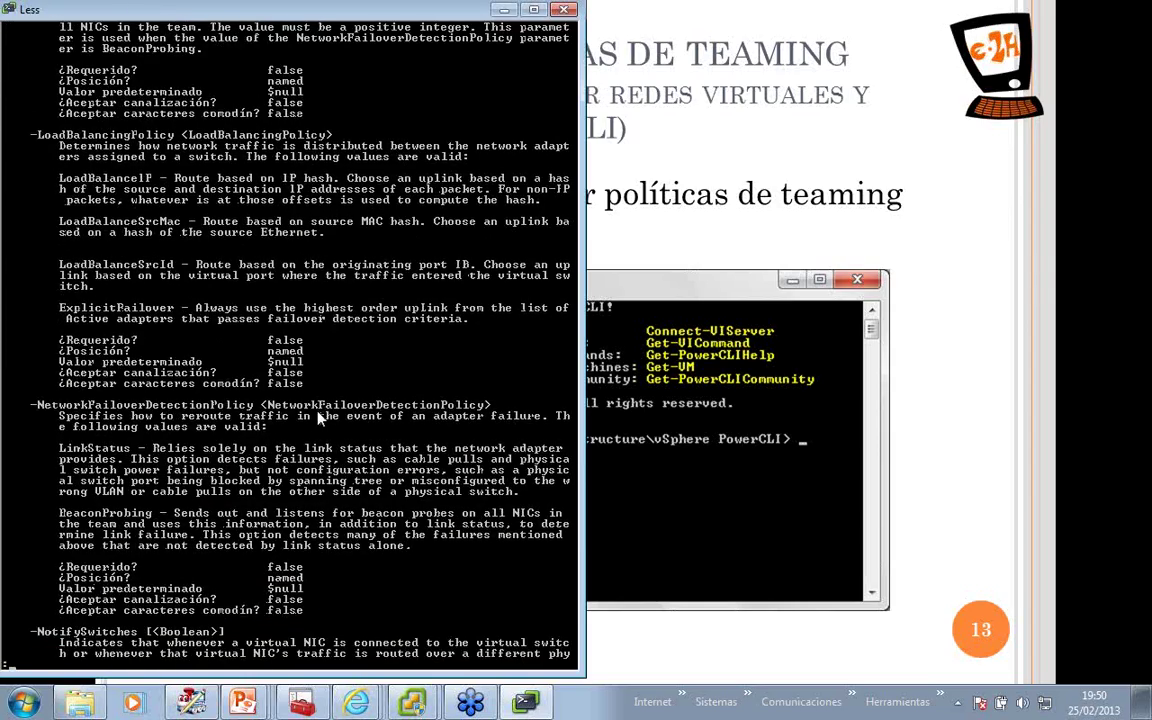
key(Down)
key(Down)
key(Down)
key(Down)
key(Down)
key(Down)
key(Down)
key(Down)
key(Down)
key(Down)
key(Down)
key(Down)
key(Down)
key(Down)
key(Down)
key(Down)
key(Down)
key(Down)
key(Down)
key(Down)
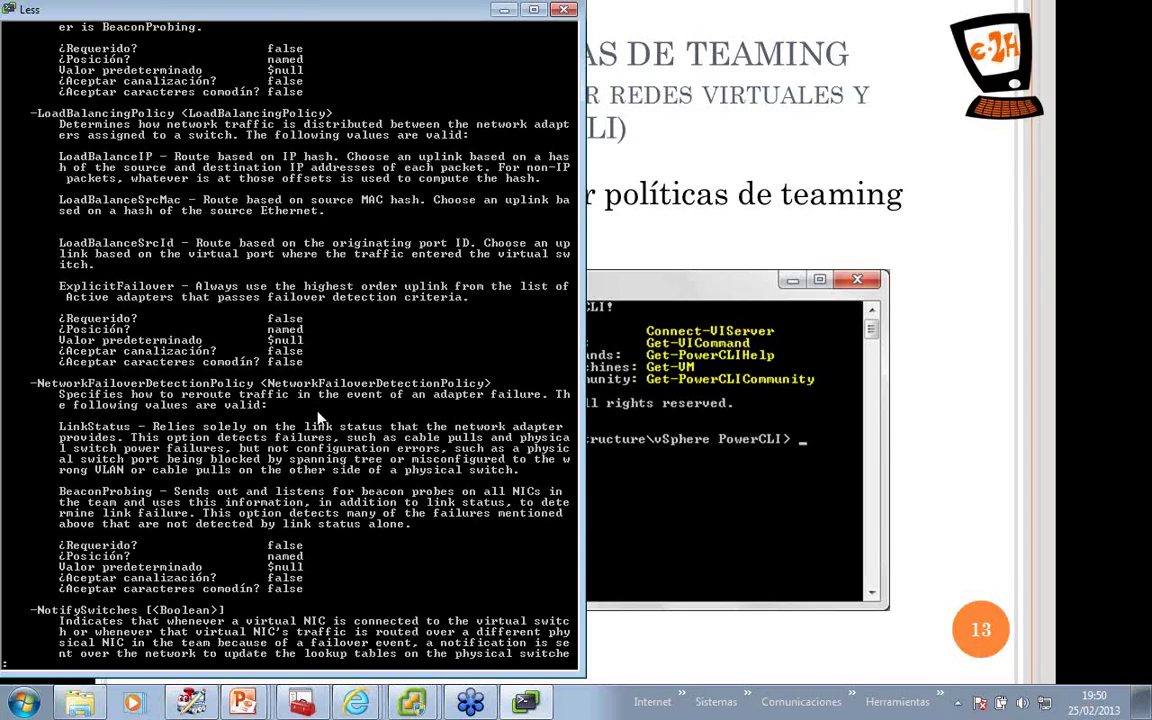
key(Down)
key(Down)
key(Down)
key(Down)
key(Down)
key(Down)
key(Down)
key(Down)
key(Down)
key(Down)
key(Down)
key(Down)
key(Down)
key(Down)
key(Down)
key(Down)
key(Down)
key(Down)
key(Down)
key(Down)
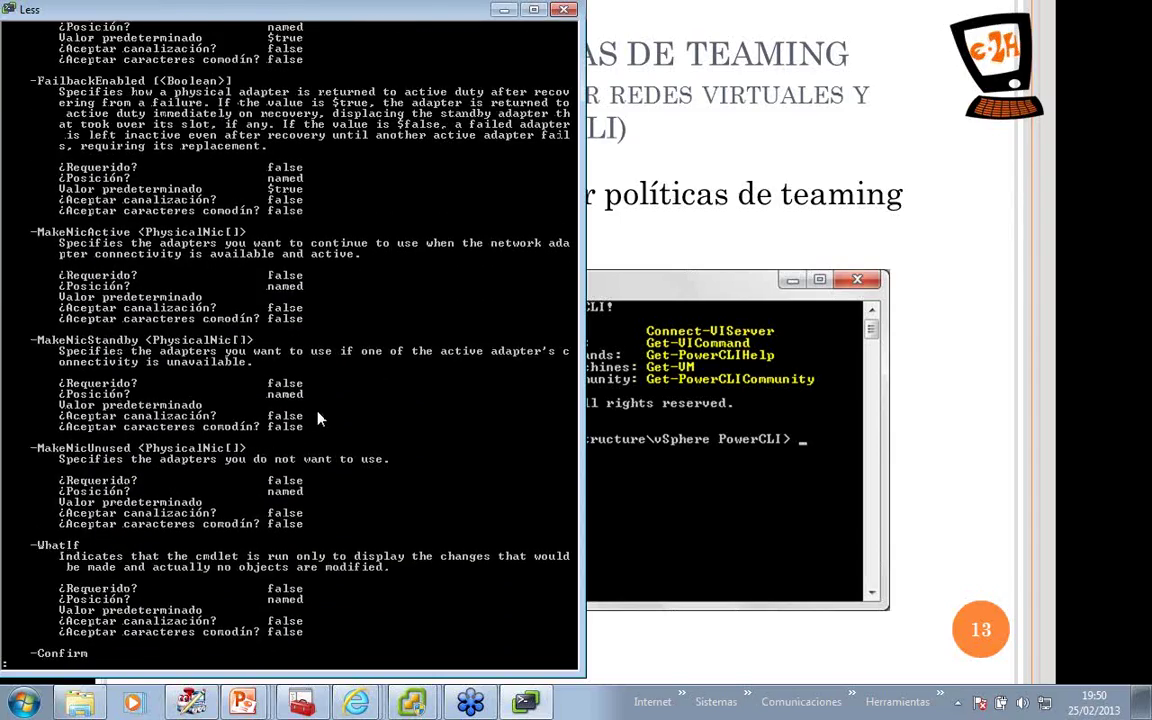
key(Down)
key(Down)
key(Down)
key(Down)
key(Down)
key(Down)
key(Down)
key(Down)
key(Down)
key(Down)
key(Down)
key(Down)
key(Down)
key(Down)
key(Down)
key(Down)
key(Down)
key(Down)
key(Down)
key(Down)
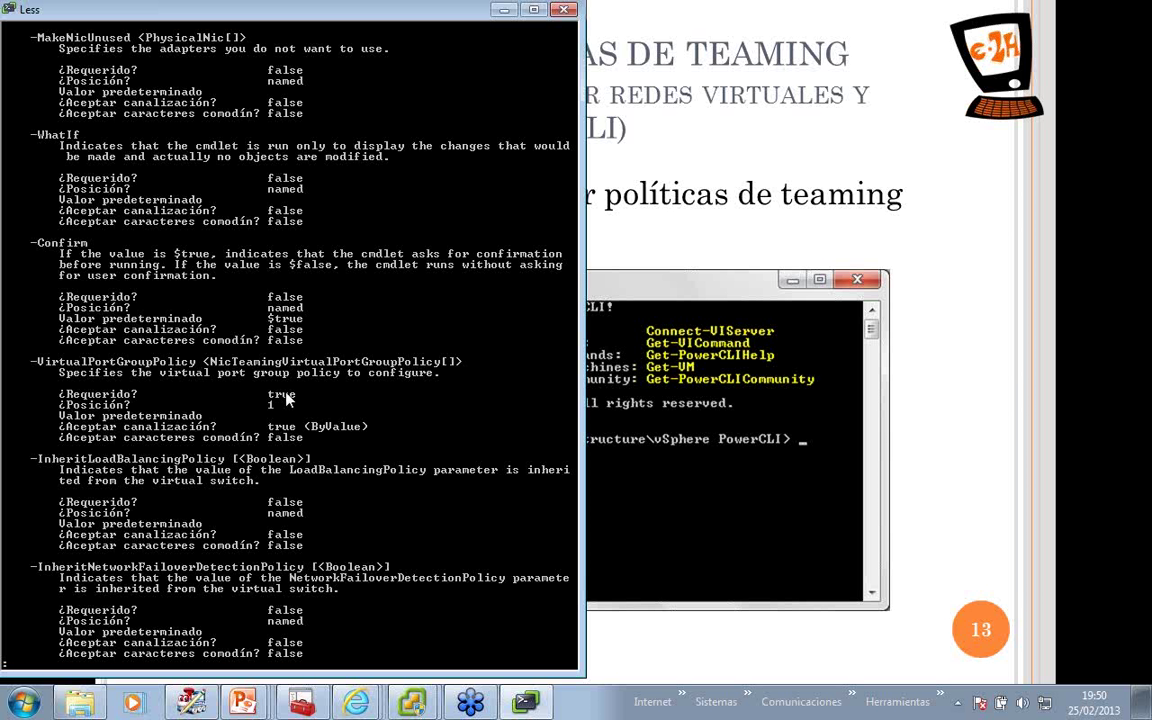
Read the Set-NicTeamingPolicy help on VirtualPortGroupPolicy and the parameters that inherit load balancing, failover detection, switch notification, failback and failover order.
key(Return)
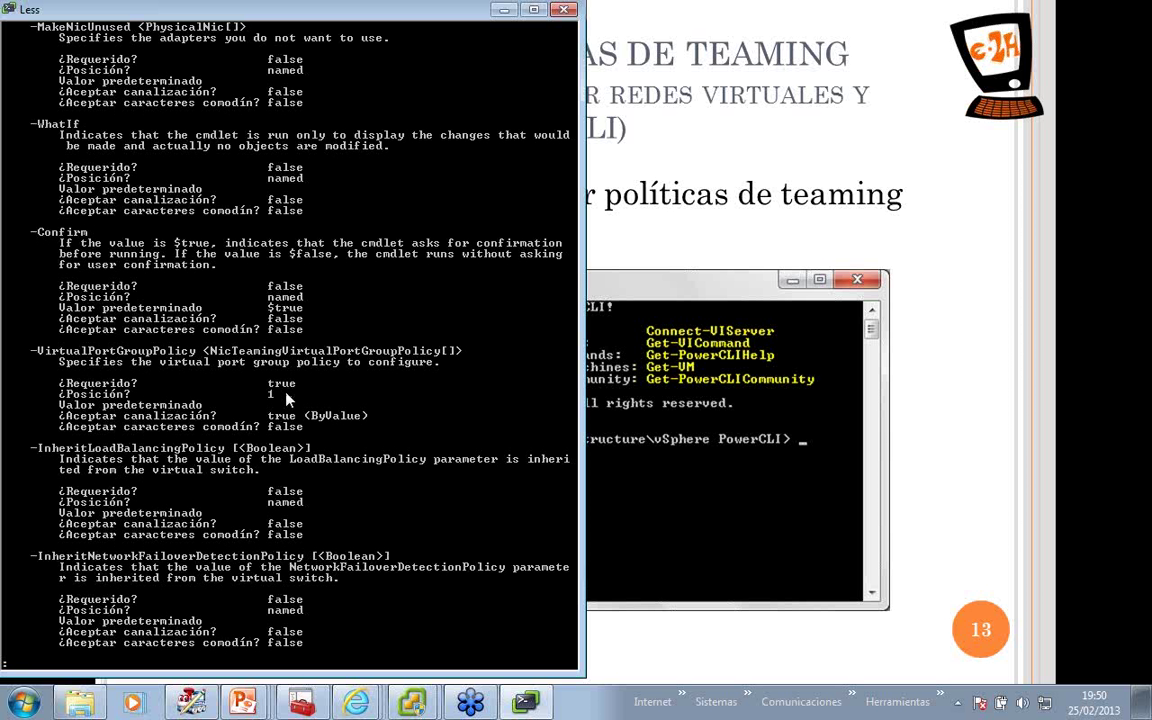
key(Return)
key(Return)
key(Return)
key(Return)
key(Return)
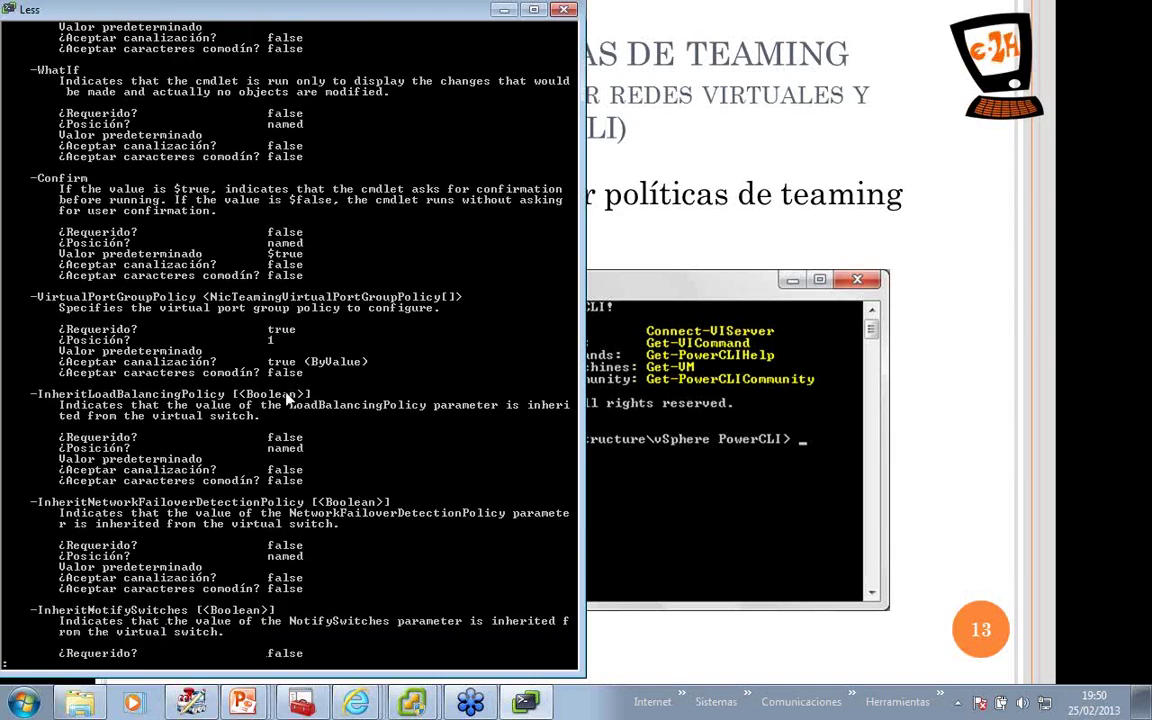
key(Return)
key(Return)
key(Return)
key(Return)
key(Return)
key(Return)
key(Return)
key(Return)
key(Return)
key(Return)
key(Return)
key(Return)
key(Return)
key(Return)
key(Return)
key(Return)
key(Return)
key(Return)
key(Return)
key(Return)
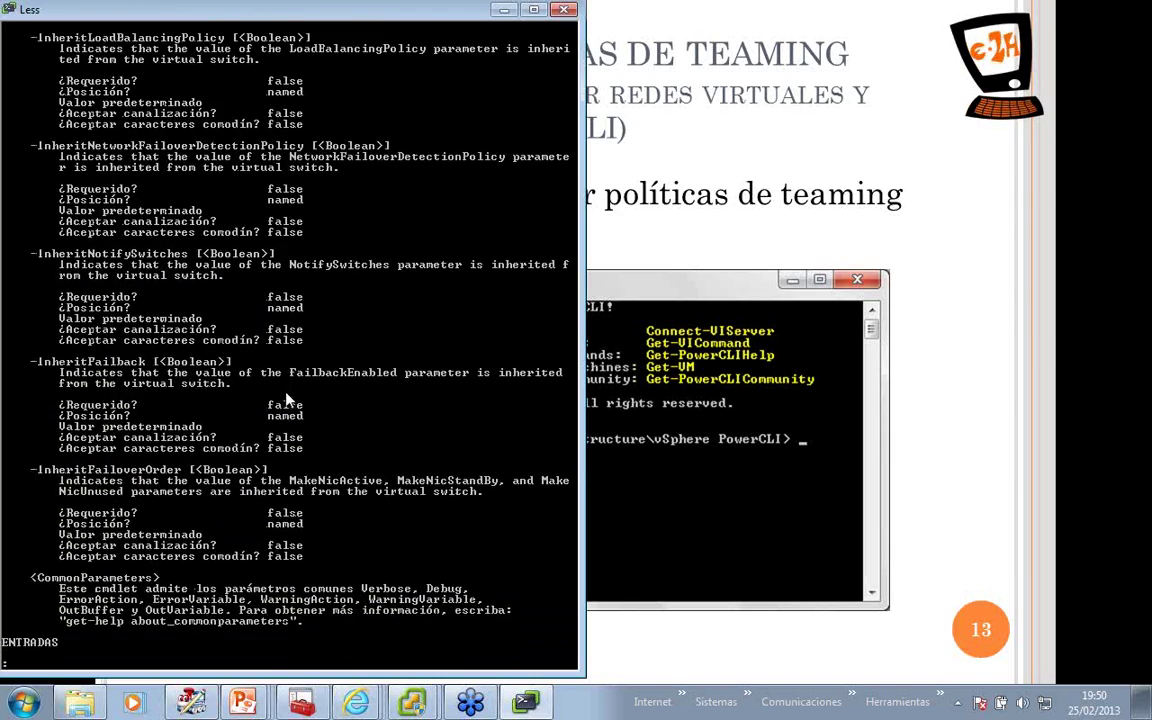
Read the outputs, example and related links at the end of the Set-NicTeamingPolicy help and close it.
key(Return)
key(Return)
key(Return)
key(Return)
key(Return)
key(Return)
key(Return)
key(Return)
key(Return)
key(Return)
key(Return)
key(Return)
key(Return)
key(Return)
key(Return)
key(Return)
key(Return)
key(Return)
key(Return)
key(Return)
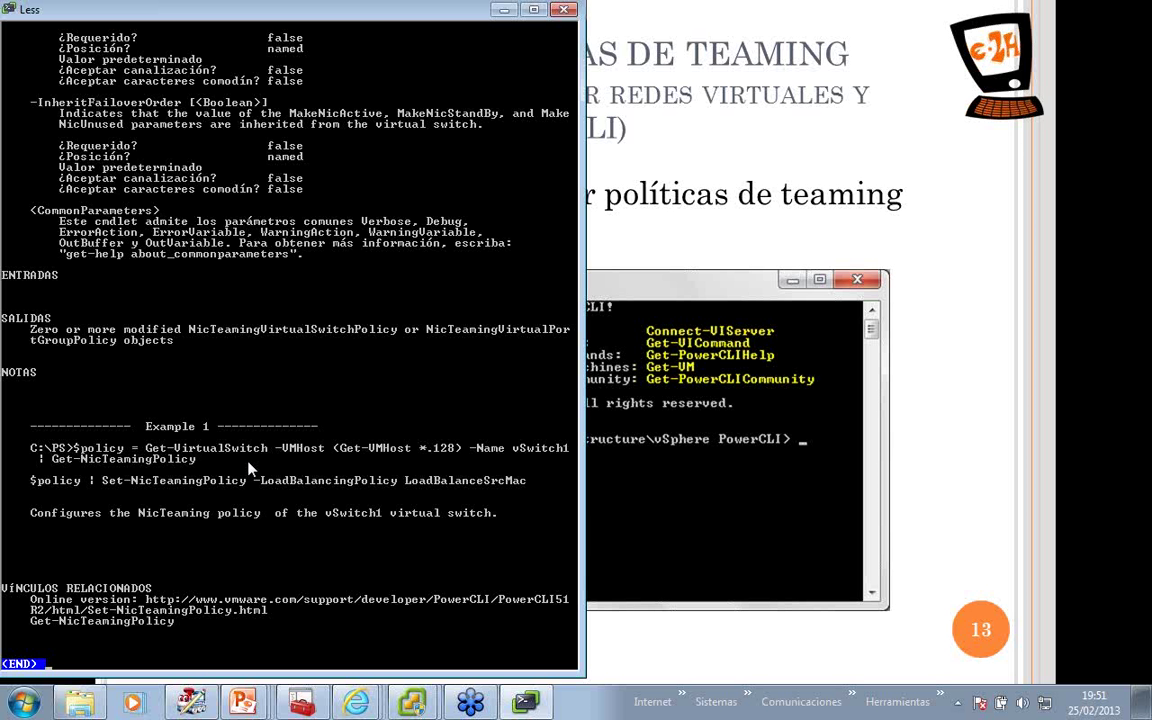
text(q)
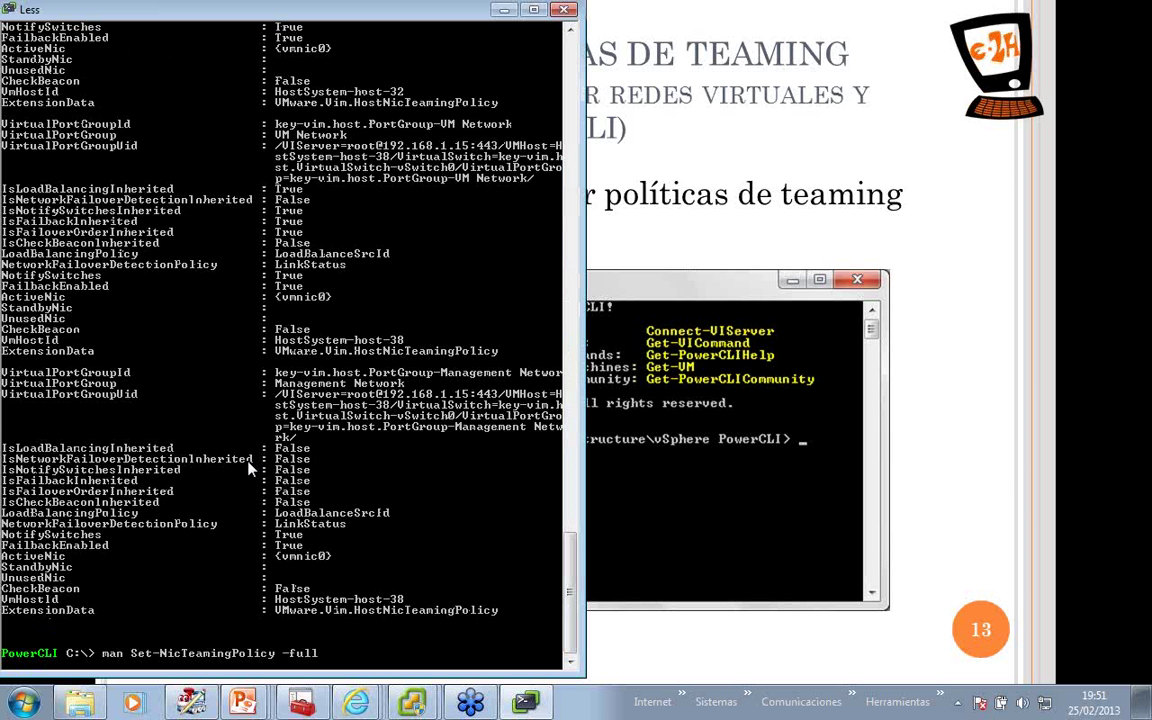
List the standard virtual switches of host 192.168.1.12 with Get-VirtualSwitch -VMHost 192.168.1.12 -Standard.
text(get-)
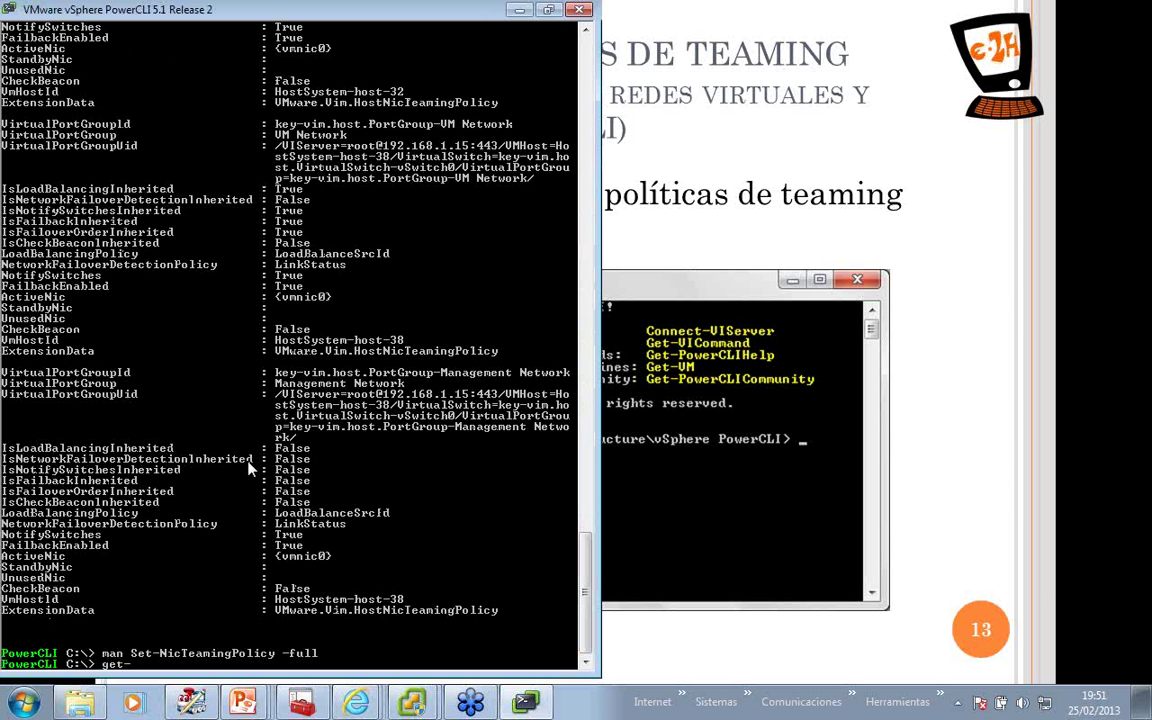
text(virtu)
key(Tab)
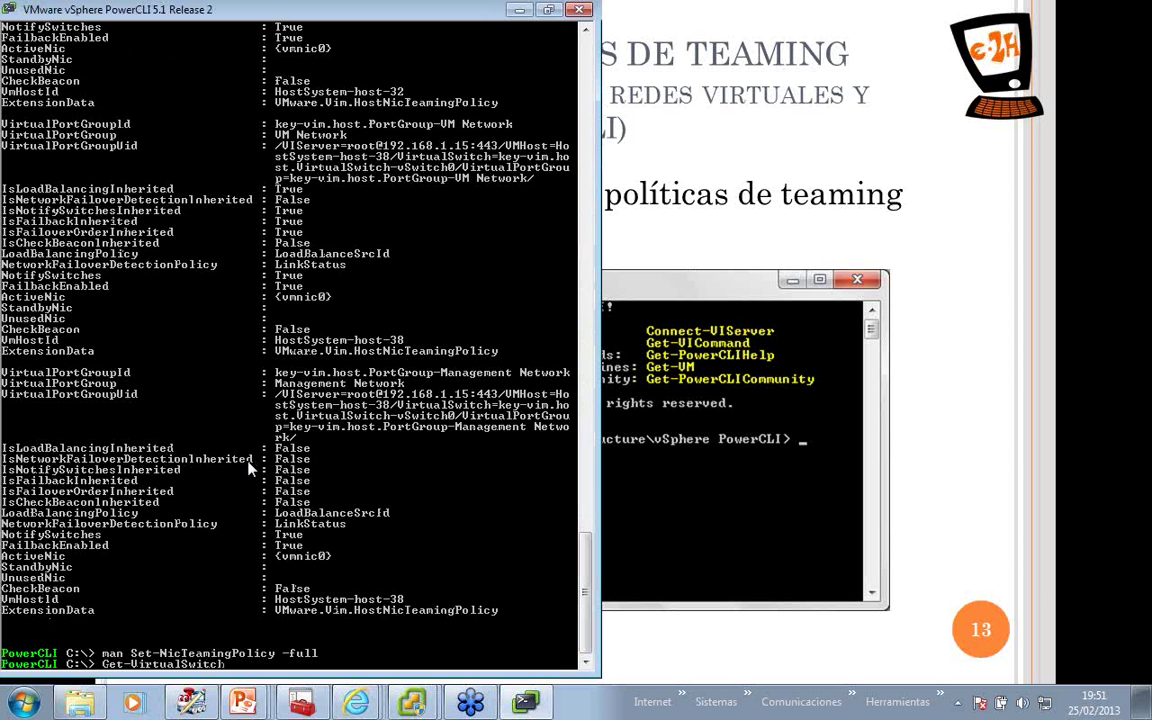
text(-VMHost 192.168.1.12)
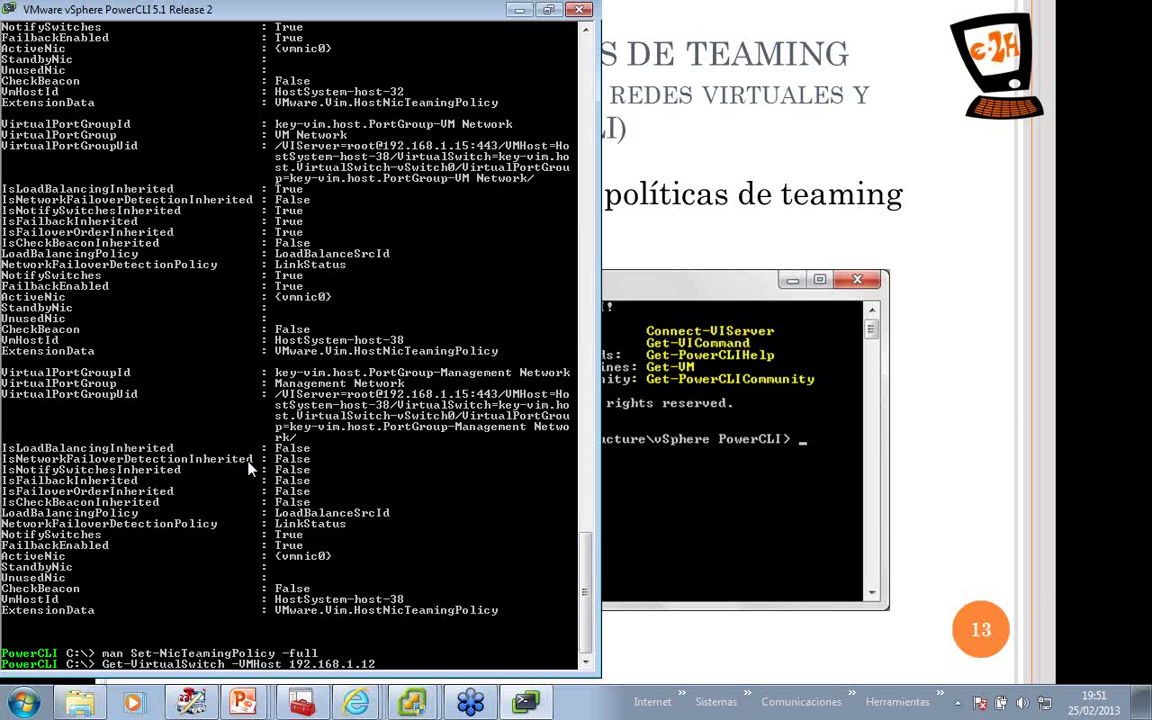
text( -standard)
key(Return)
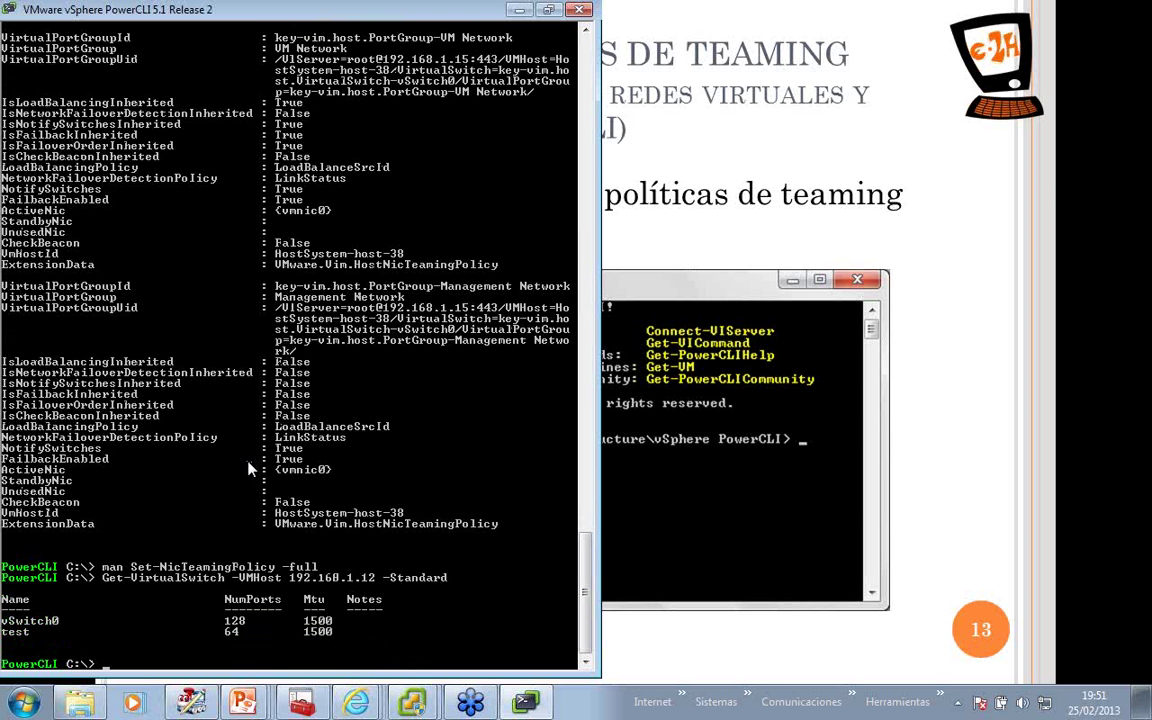
Rerun the standard switch query on host 192.168.1.12 with -Name test added.
key(Up)
text(-n)
key(Tab)
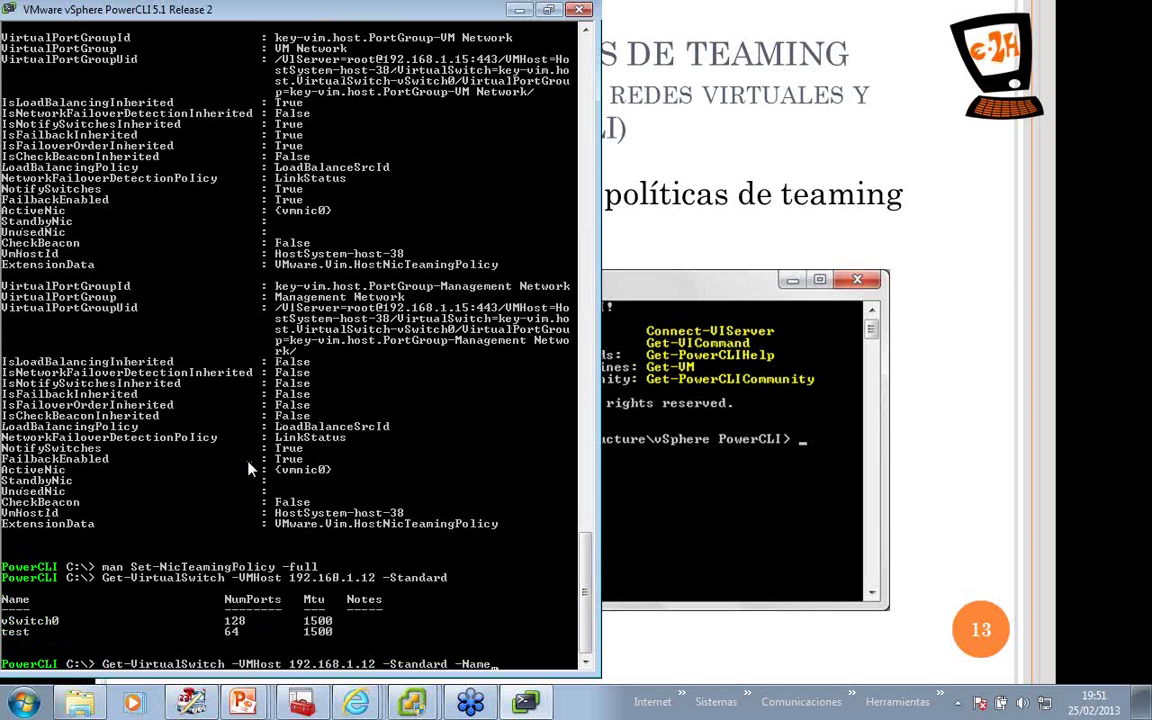
text(test)
key(Return)
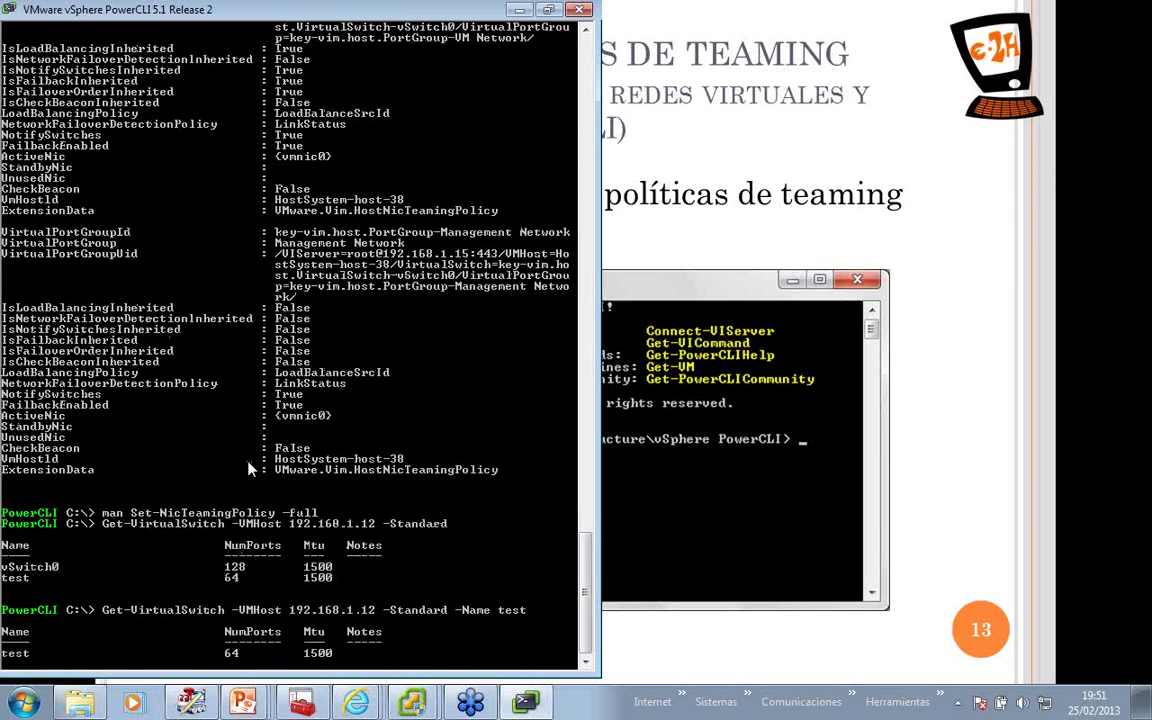
Retrieve the teaming policy of the test switch by piping the Get-VirtualSwitch query into Get-NicTeamingPolicy.
key(Up)
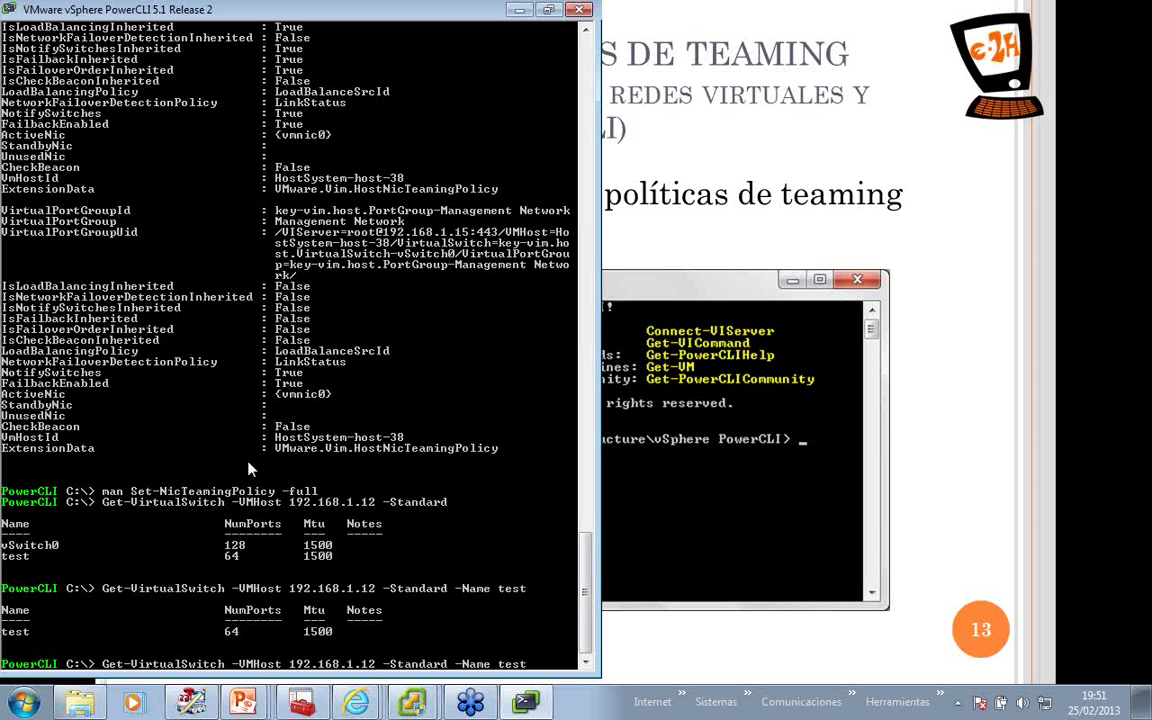
text(| get-nic)
key(Tab)
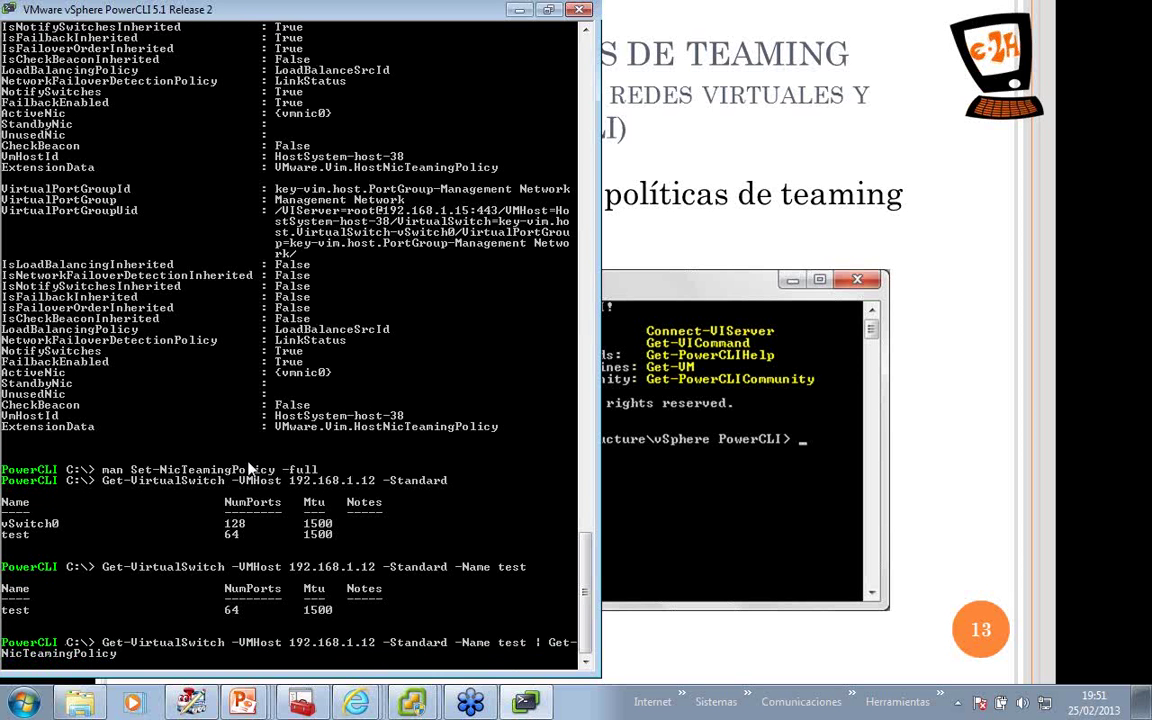
key(Return)
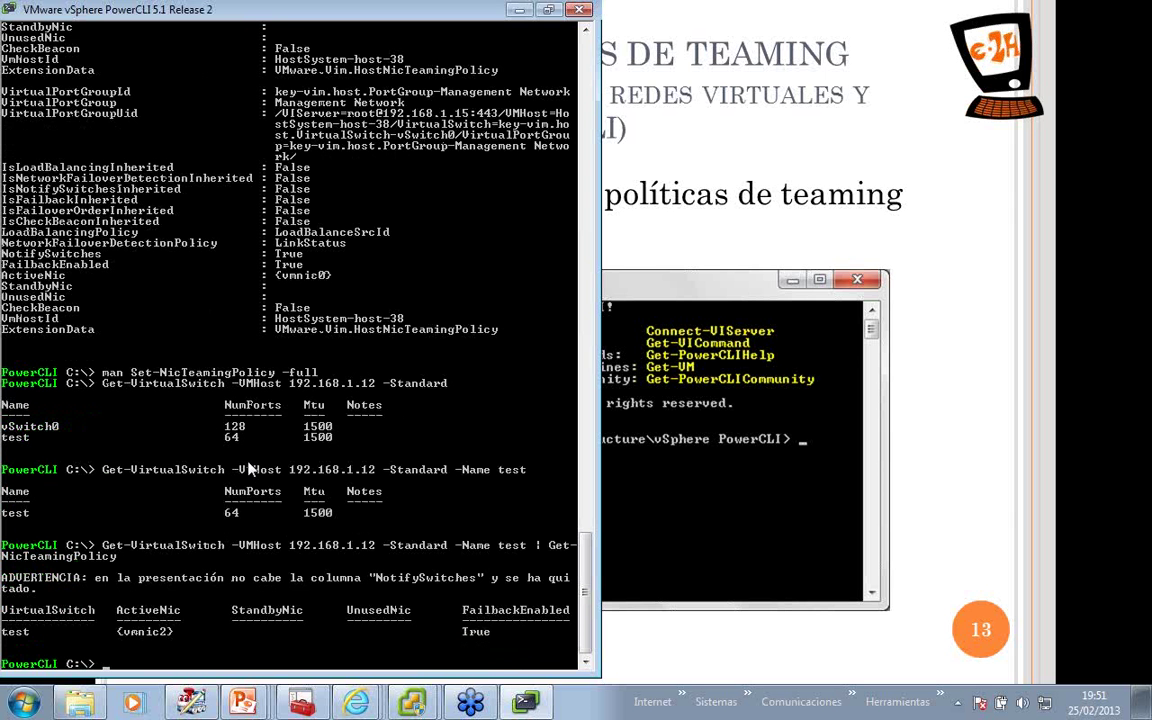
Store the test switch's teaming policy in a variable named $policy.
key(Up)
key(Home)
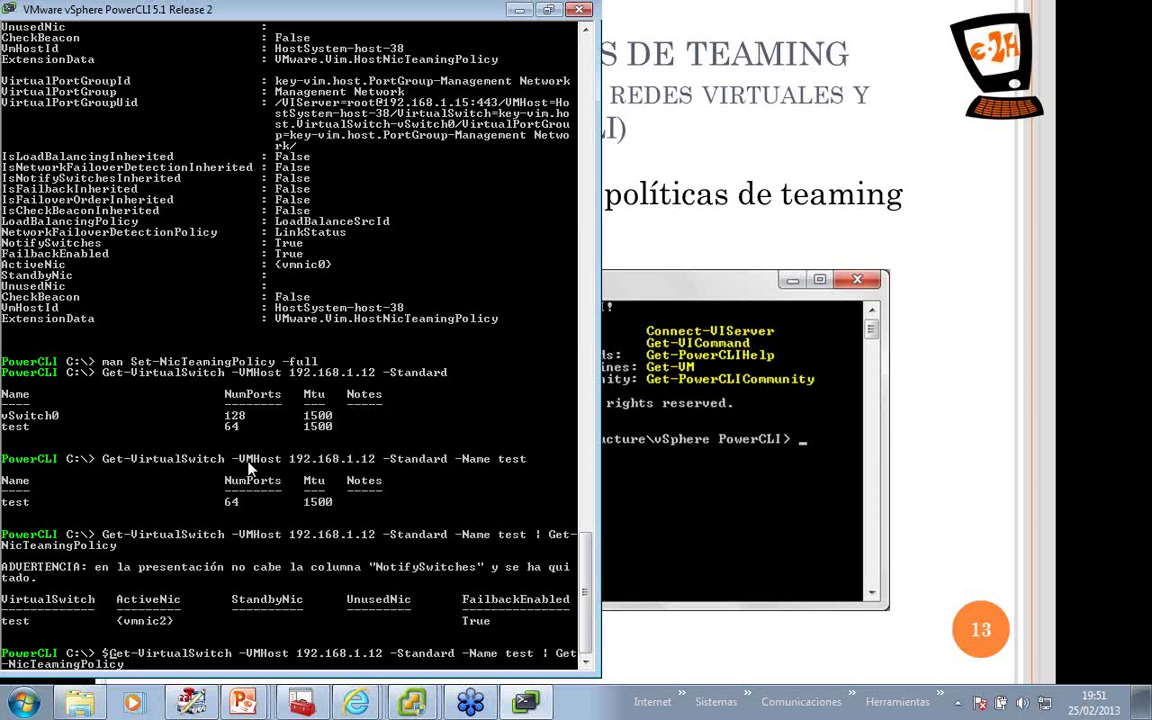
text($policy =)
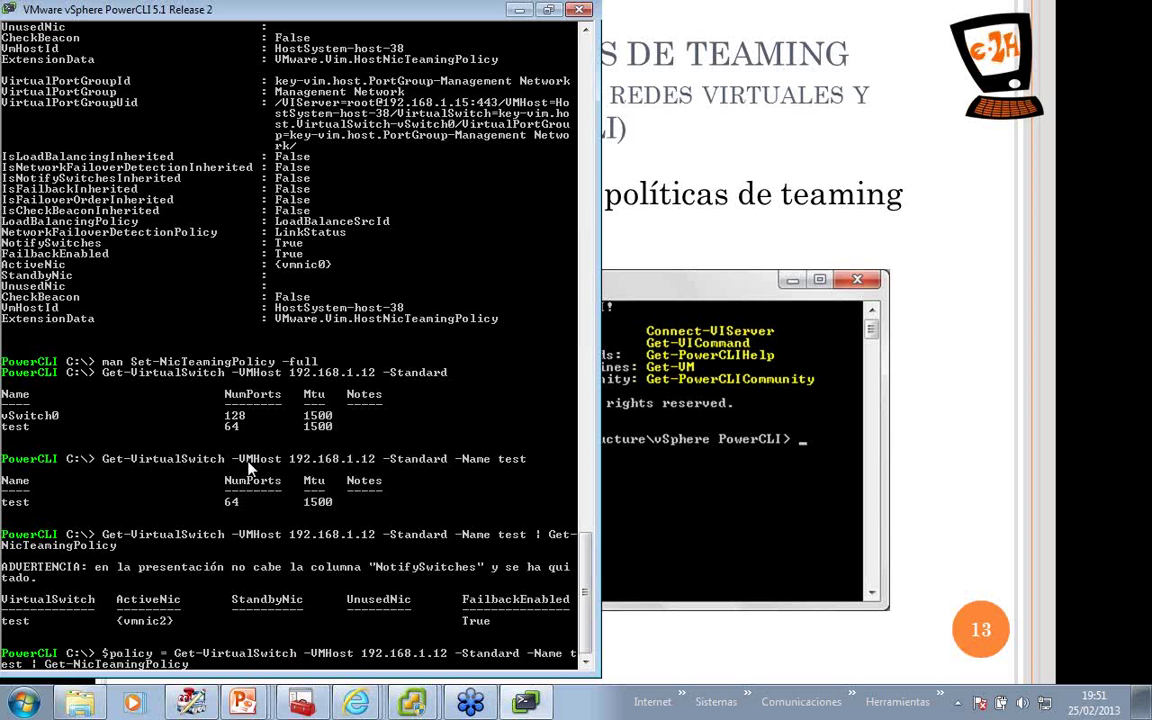
key(Return)
Display the contents of $policy, including all its properties with $policy | FL.
text($policy)
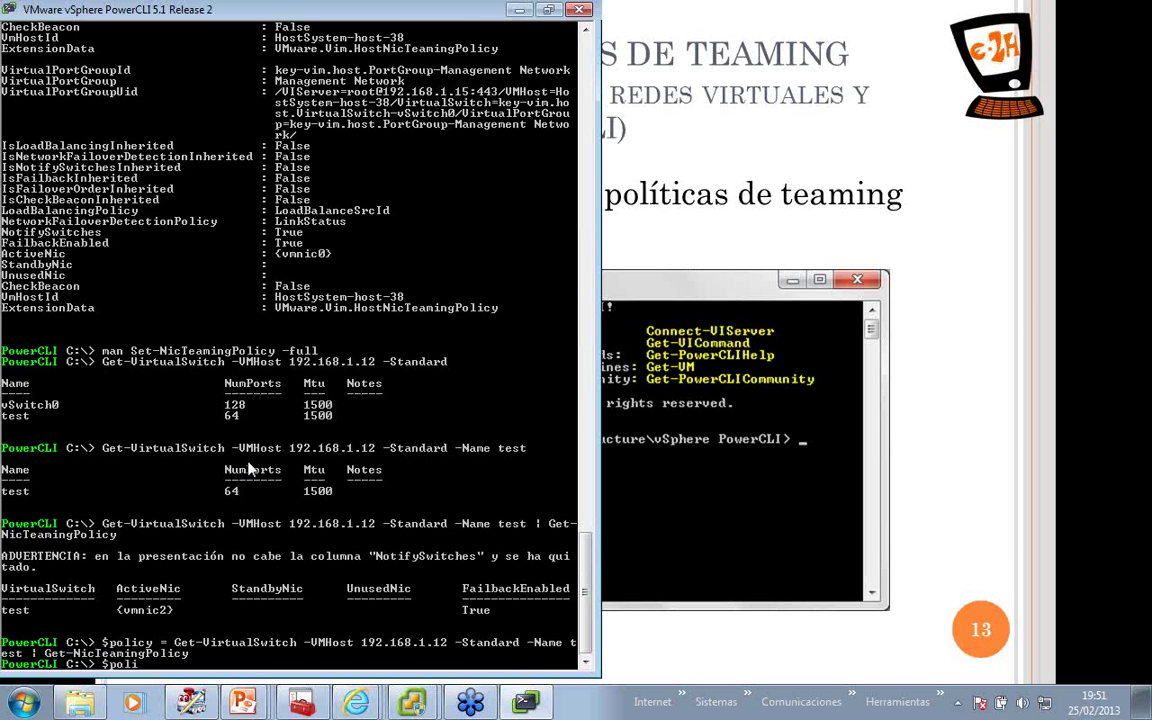
key(Return)
key(Up)
text(| FL)
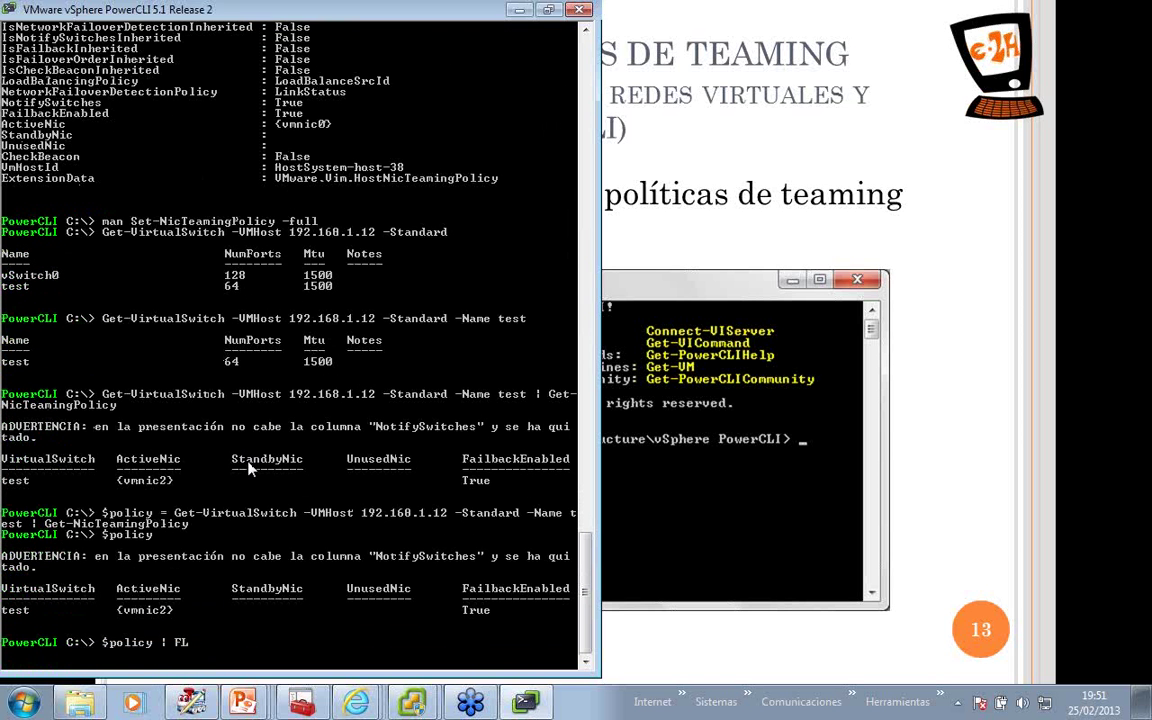
key(Return)
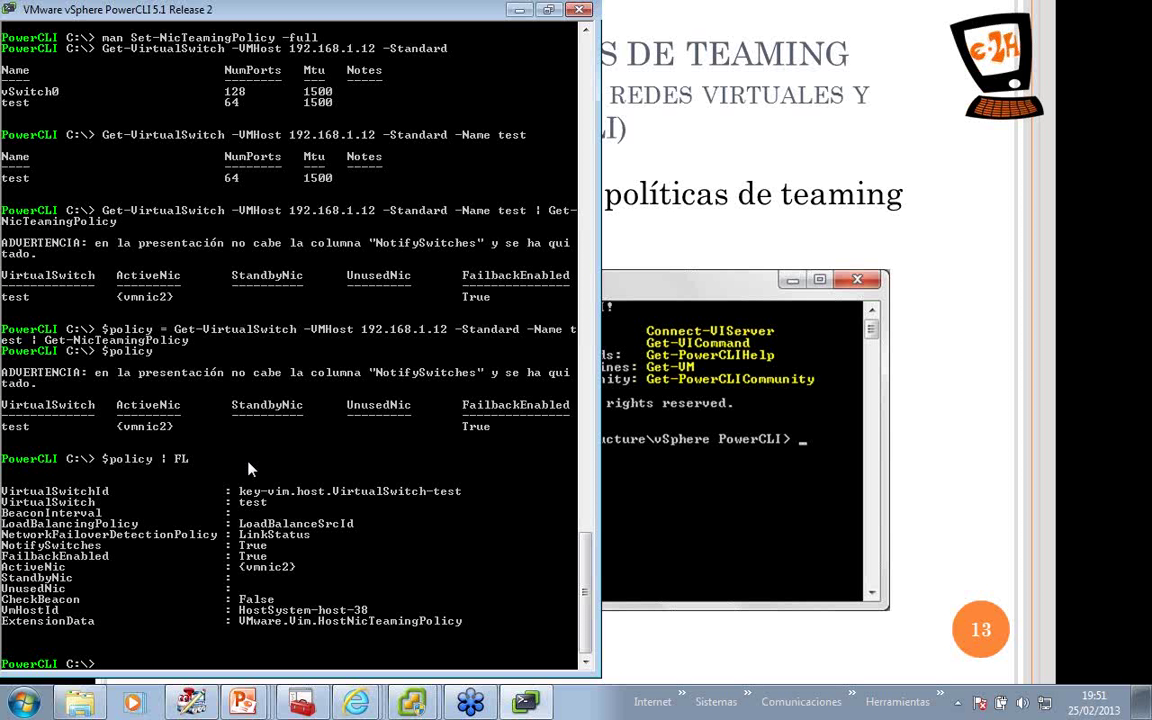
Set the test switch's load balancing with $policy | Set-NicTeamingPolicy -LoadBalancingPolicy LoadBalanceSrcMac.
key(Up)
key(BackSpace)
key(BackSpace)
text(set-n)
key(Tab)
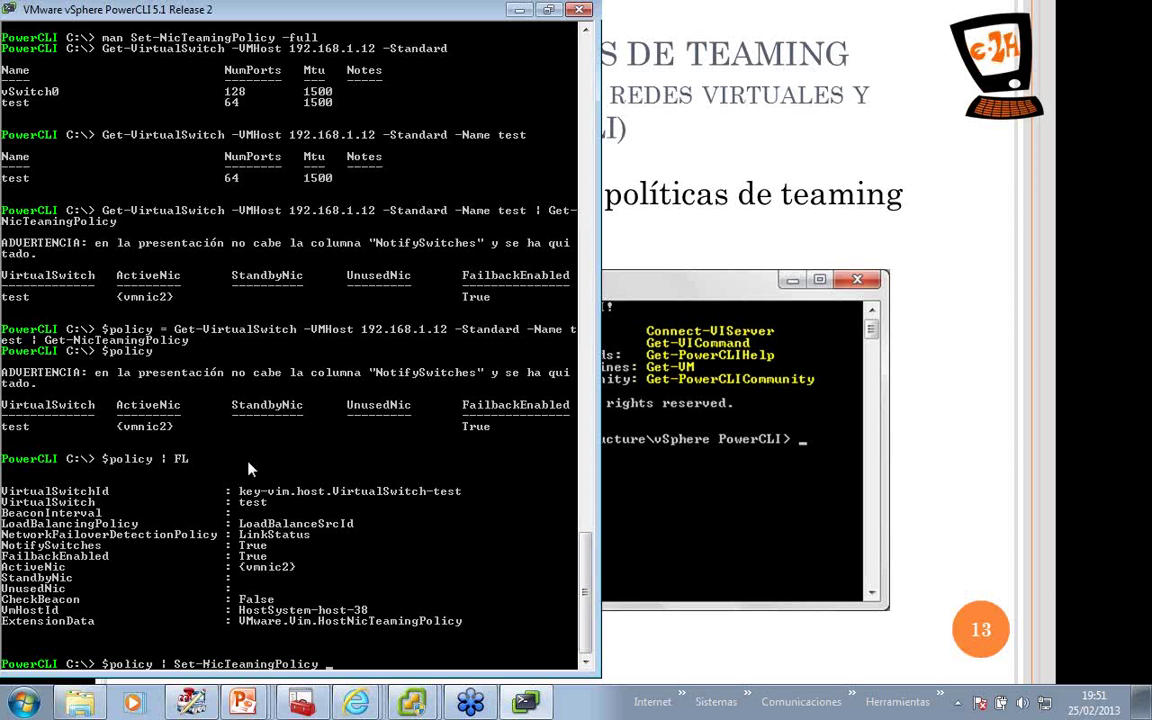
text(-v)
key(Tab)
key(Tab)
key(Tab)
key(Tab)
key(Tab)
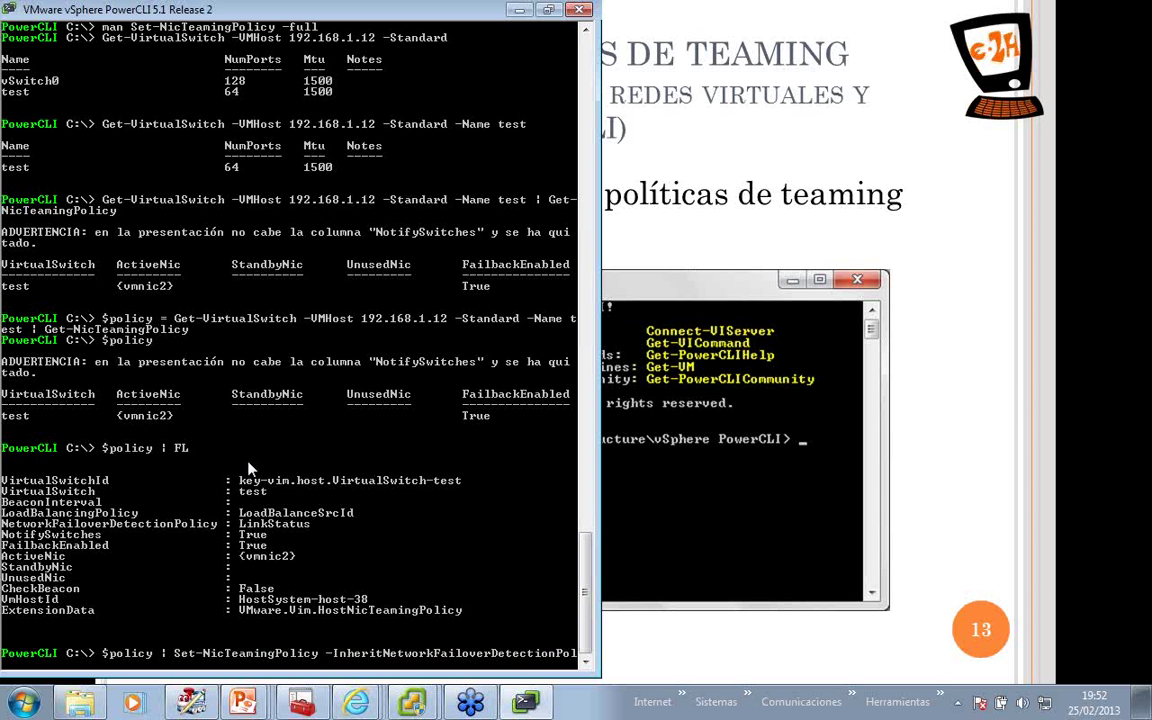
key(Tab)
key(Tab)
text(LoadBalanceIP)
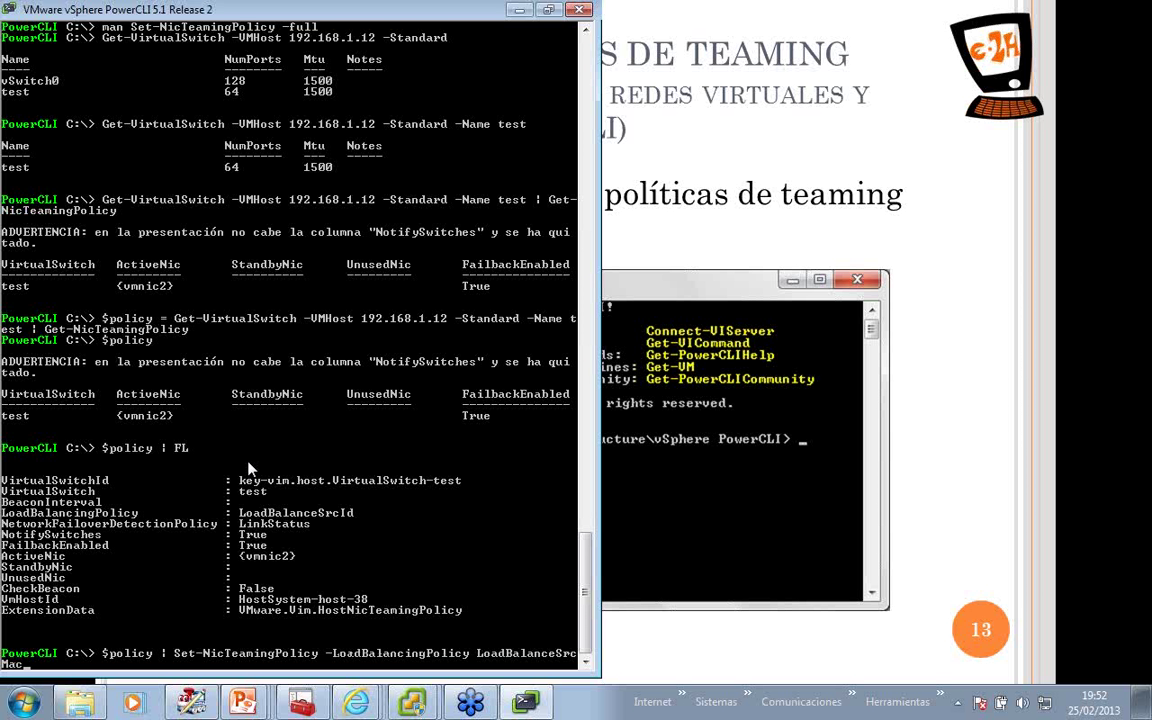
key(Tab)
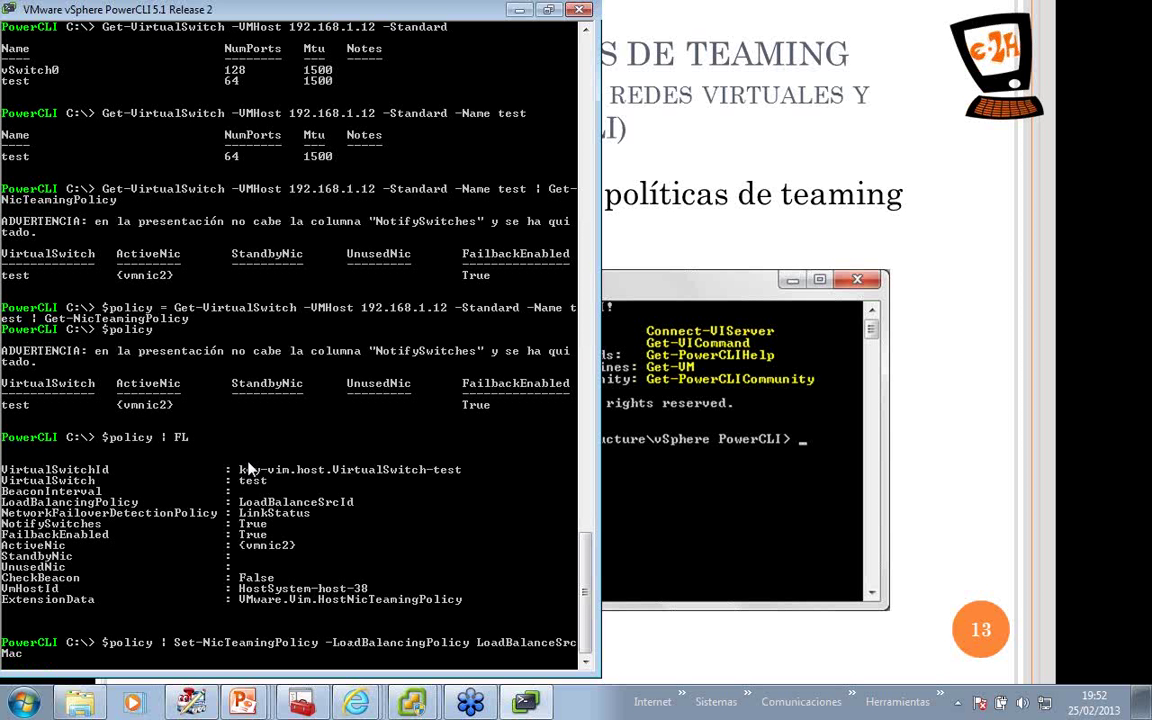
key(Return)
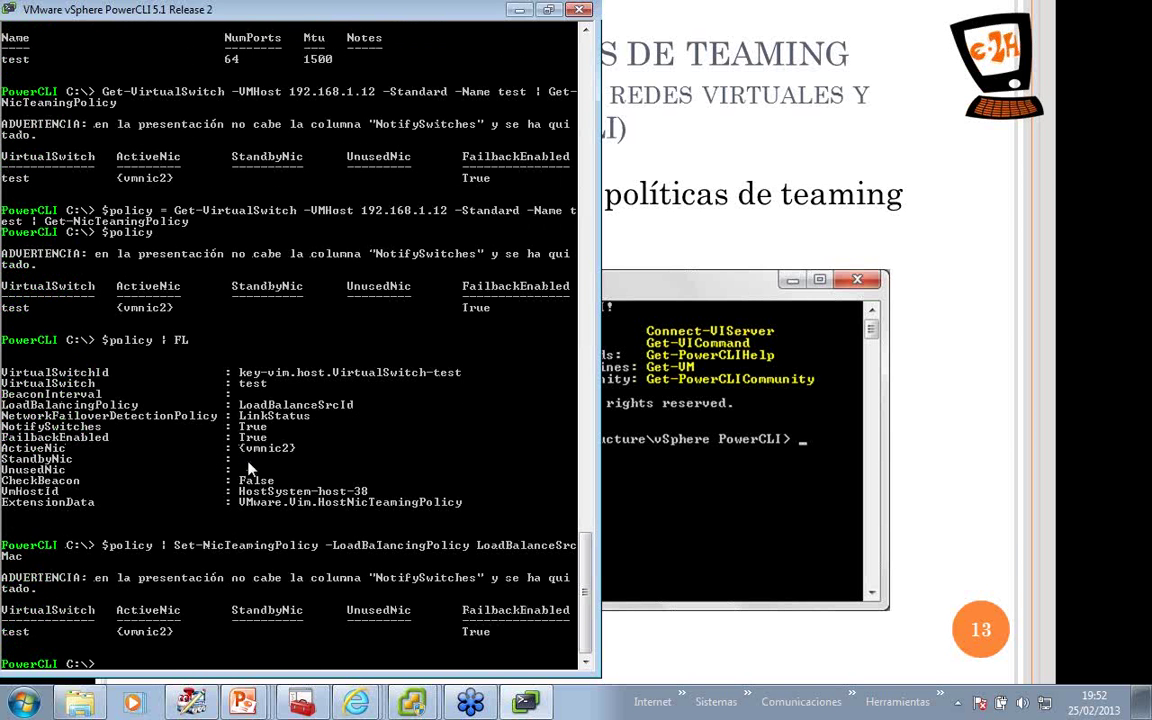
Refresh $policy by rerunning the assignment that retrieves the test switch's teaming policy from host 192.168.1.12.
key(Up)
key(BackSpace)
key(BackSpace)
key(BackSpace)
key(BackSpace)
key(BackSpace)
key(BackSpace)
key(BackSpace)
key(BackSpace)
key(BackSpace)
key(BackSpace)
key(BackSpace)
key(BackSpace)
key(BackSpace)
key(BackSpace)
key(BackSpace)
key(BackSpace)
key(BackSpace)
key(BackSpace)
key(BackSpace)
key(BackSpace)
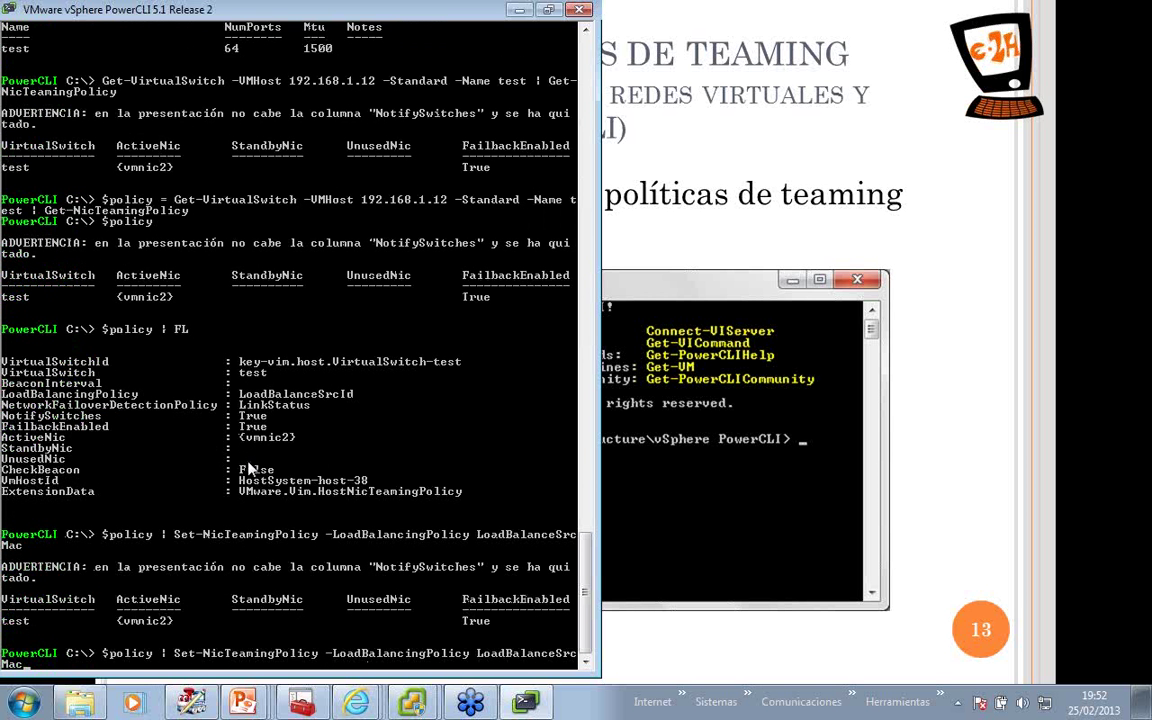
key(Up)
key(Up)
key(Up)
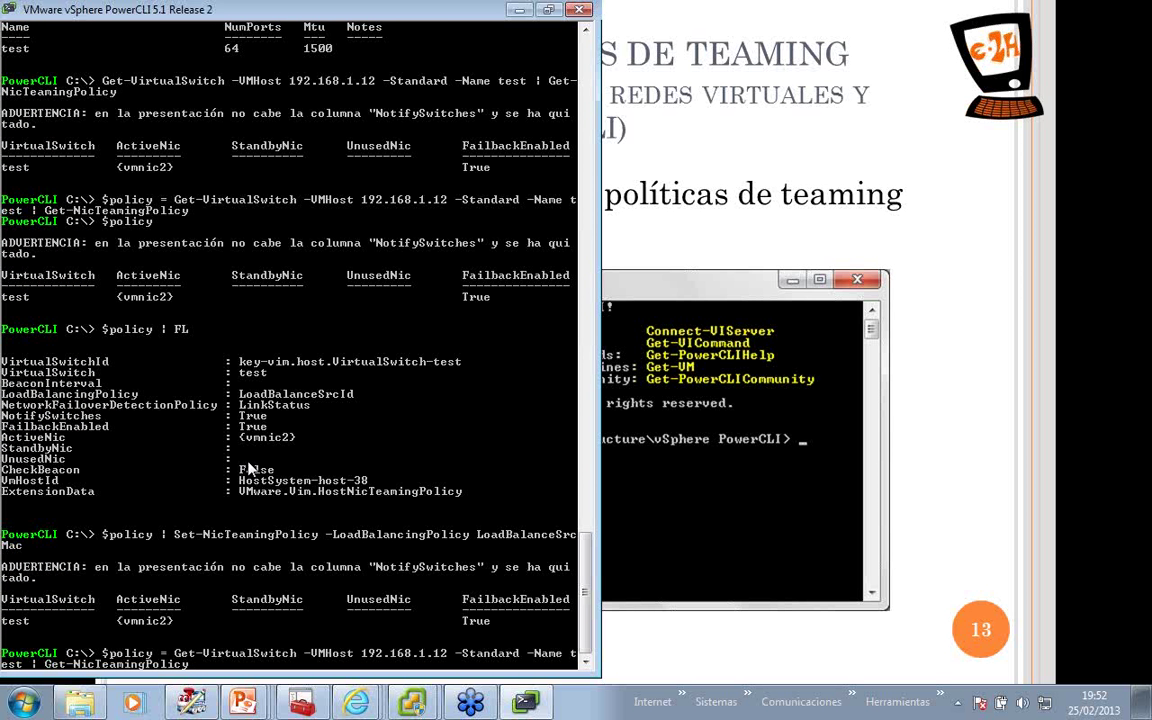
key(Return)
List all properties of the refreshed teaming policy with $policy | FL.
key(Up)
key(Up)
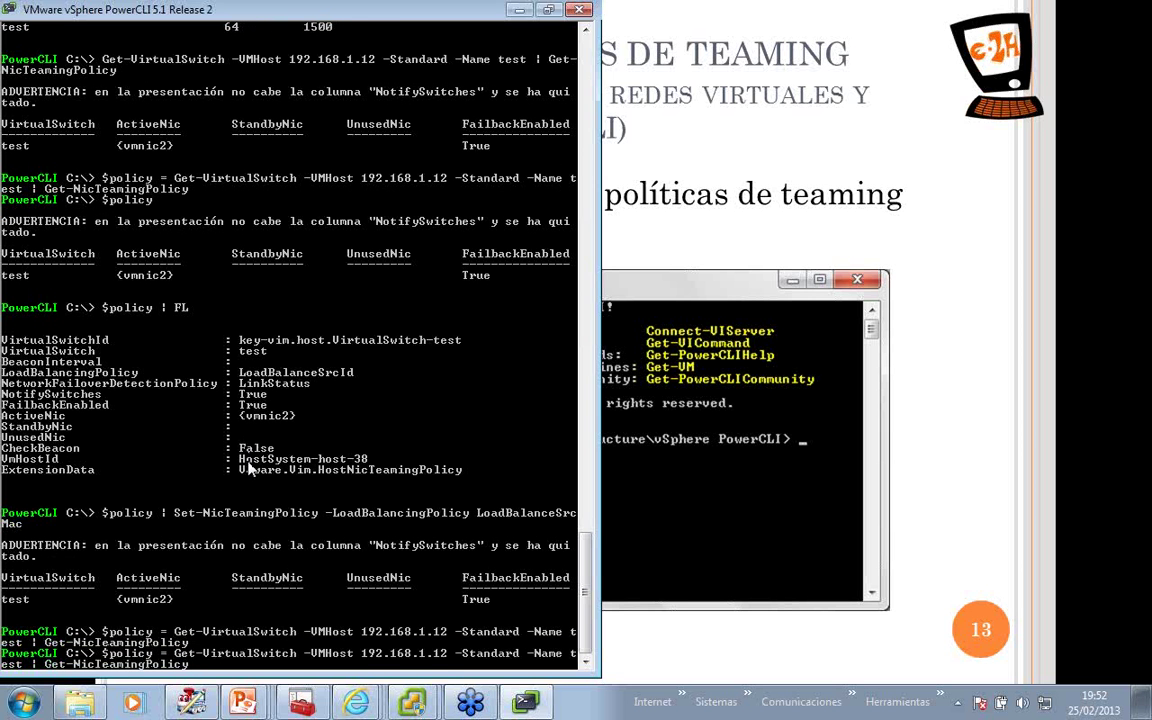
key(Up)
key(Up)
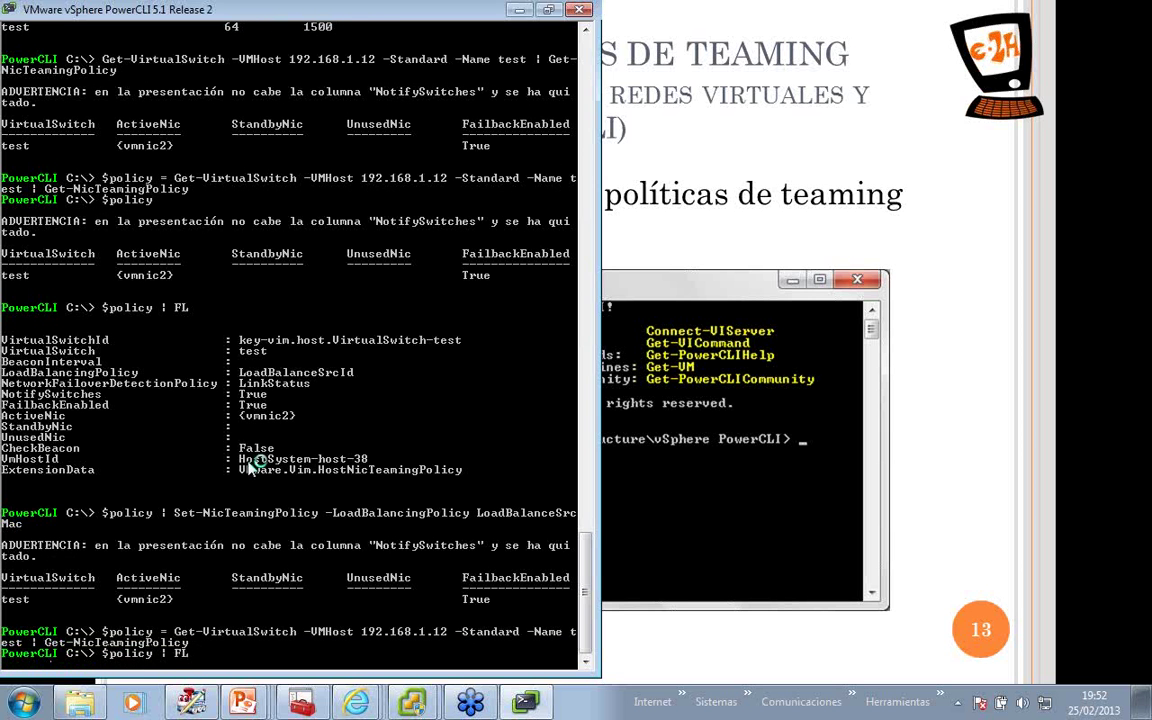
key(Return)
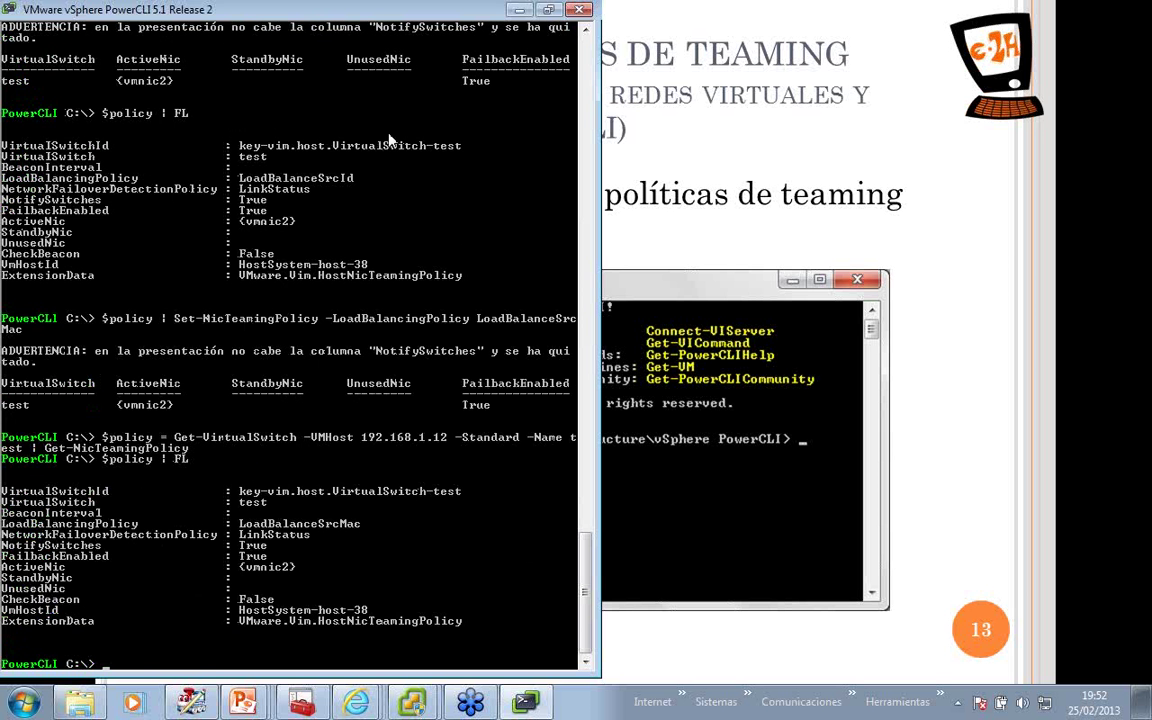
Highlight the LoadBalancingPolicy line in the earlier $policy listing and in the latest one to compare them.
right_click(106, 159)
click(150, 184)
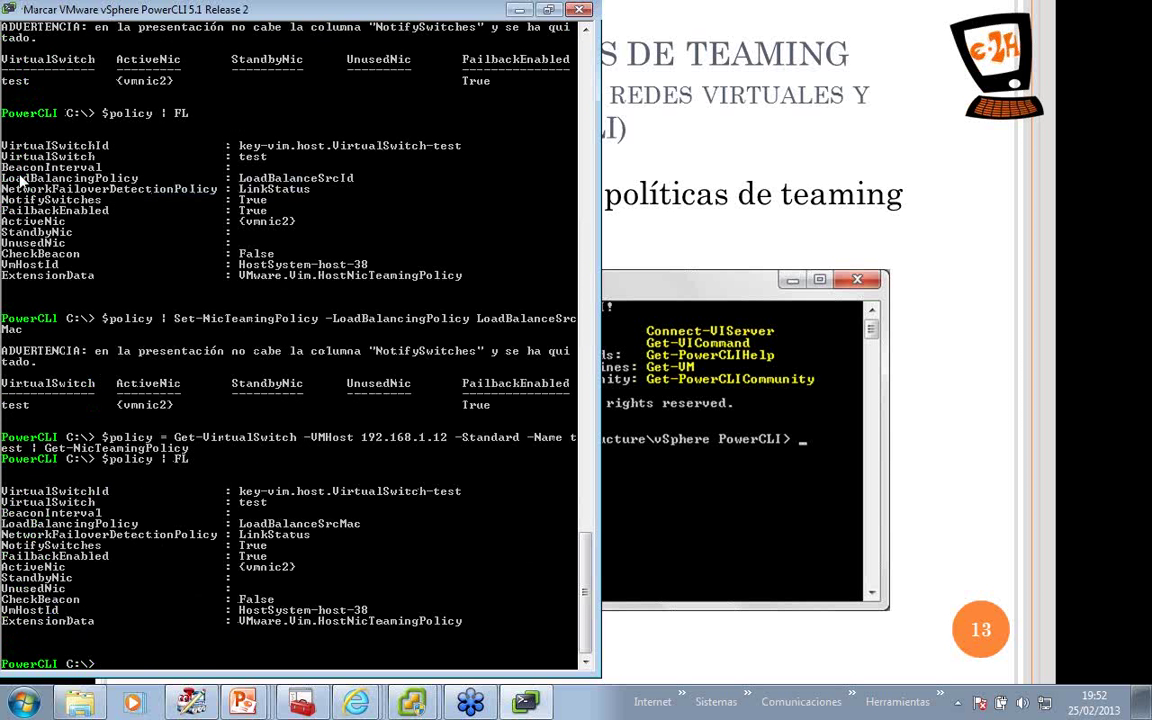
drag(2, 176, 356, 187)
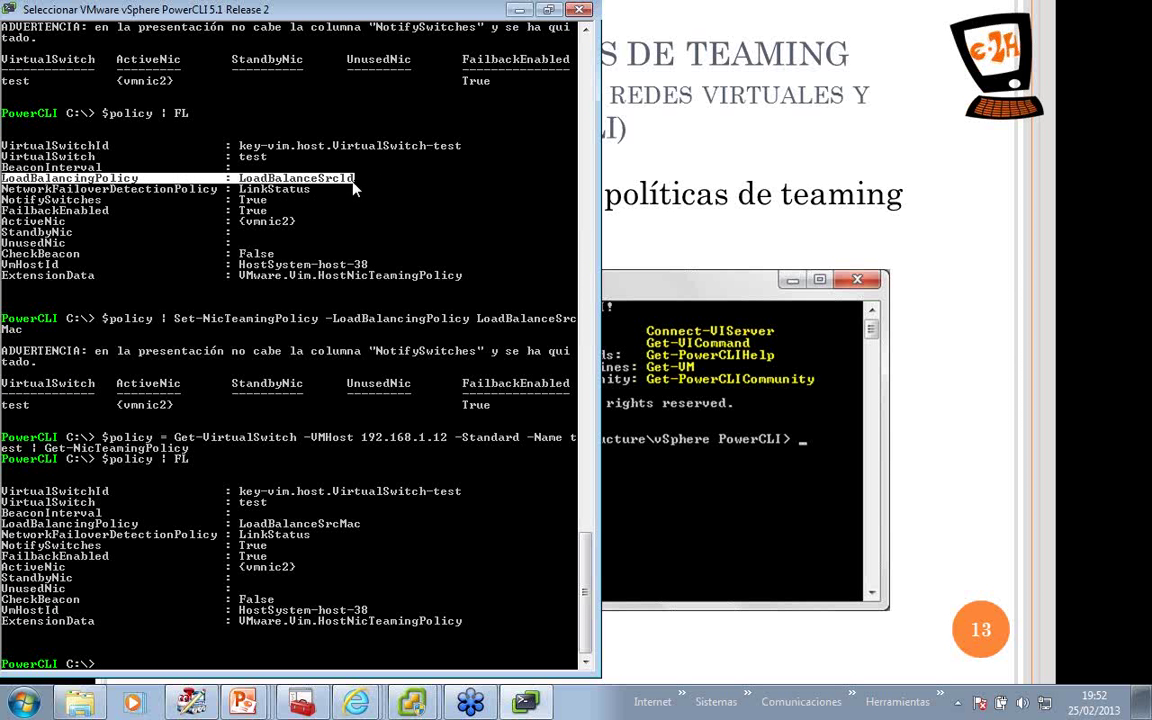
key(Return)
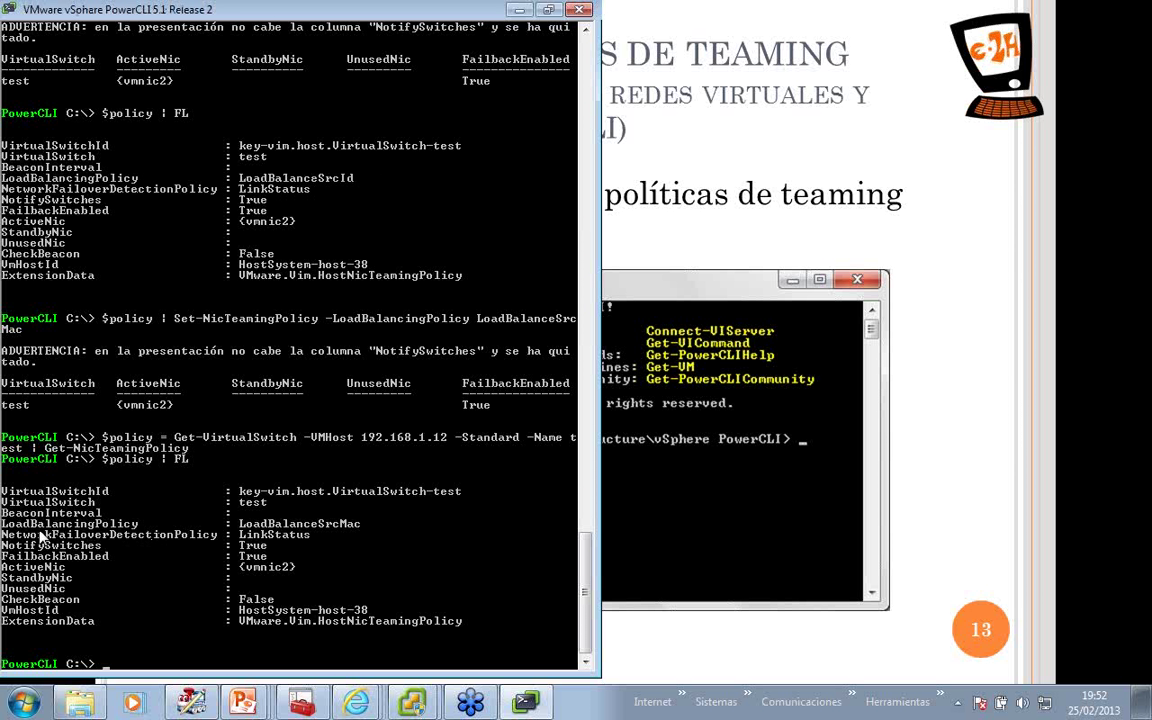
right_click(97, 534)
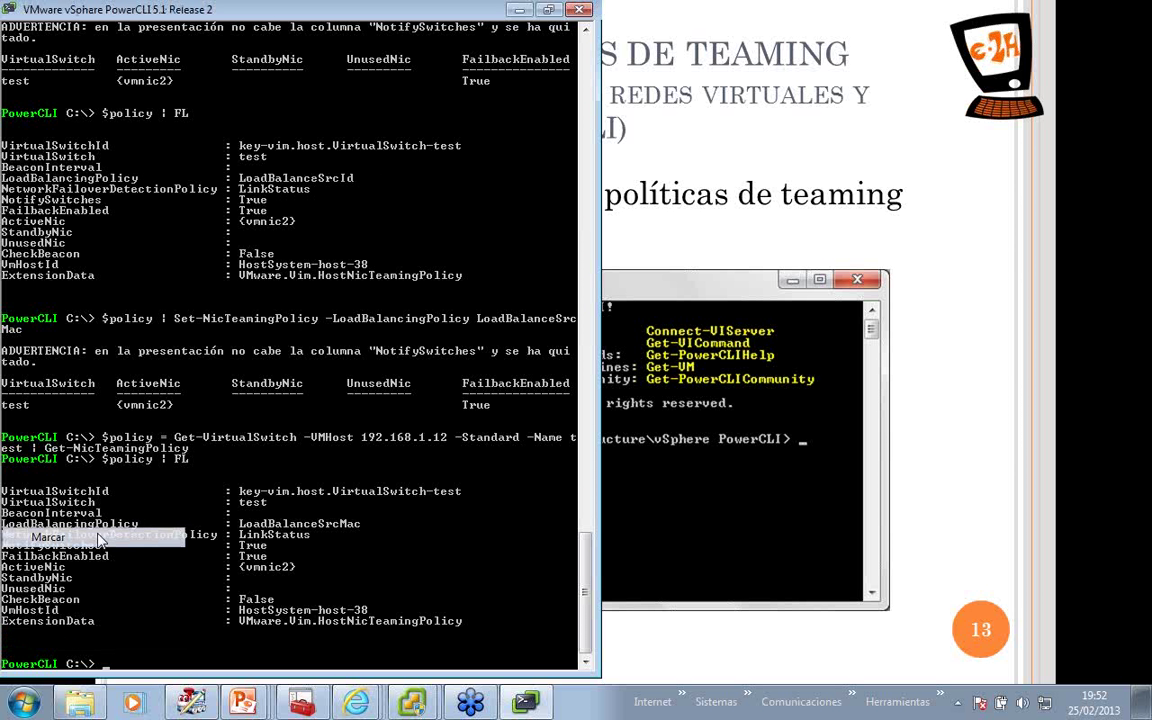
click(110, 537)
drag(3, 524, 360, 534)
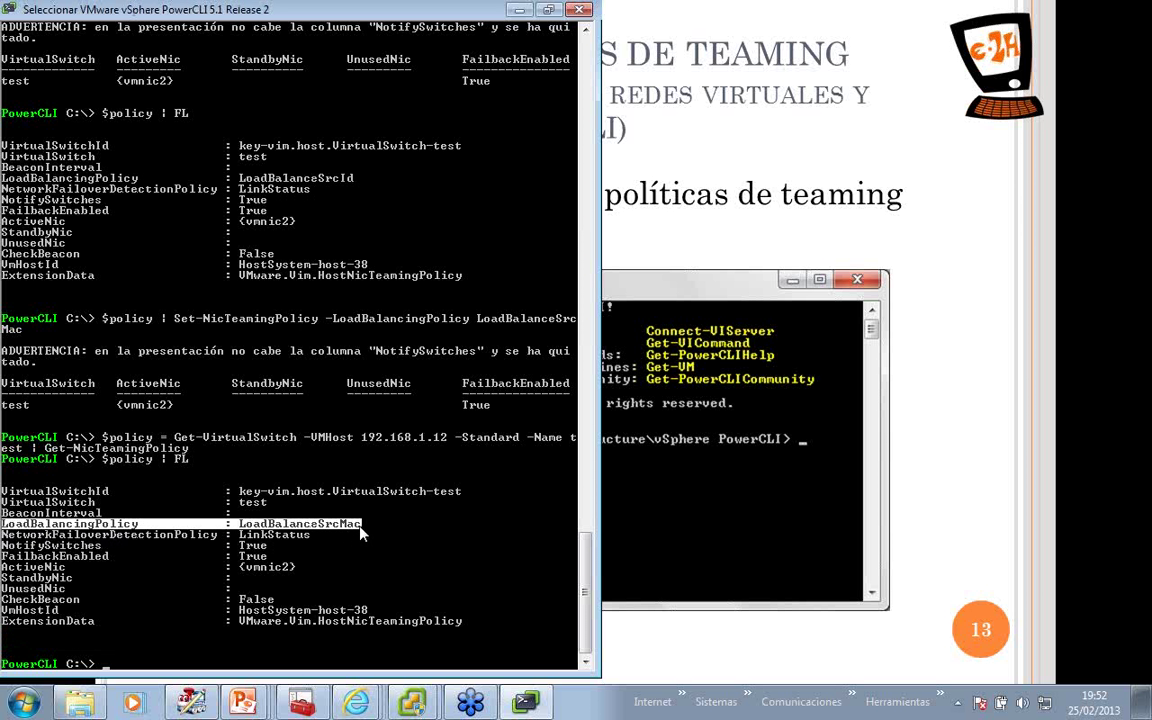
key(Return)
Set the test switch's load balancing with $policy | Set-NicTeamingPolicy -LoadBalancingPolicy LoadBalanceSrcId.
key(Up)
key(Up)
key(Up)
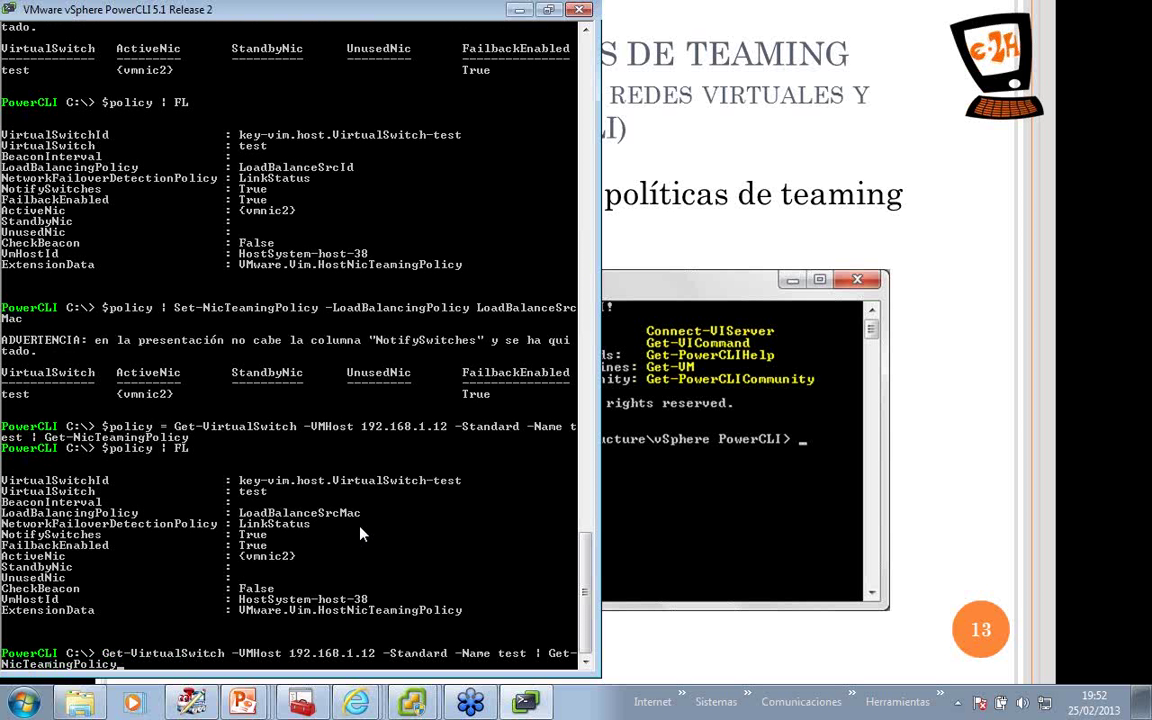
key(Up)
key(Up)
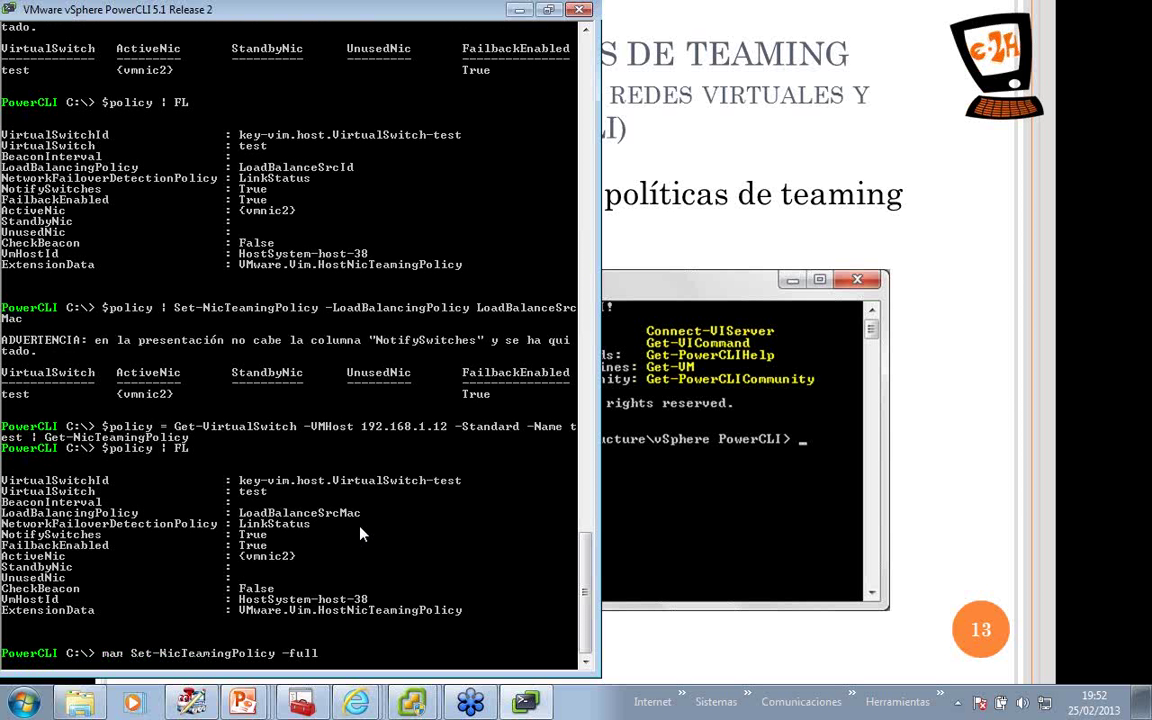
key(Up)
key(Up)
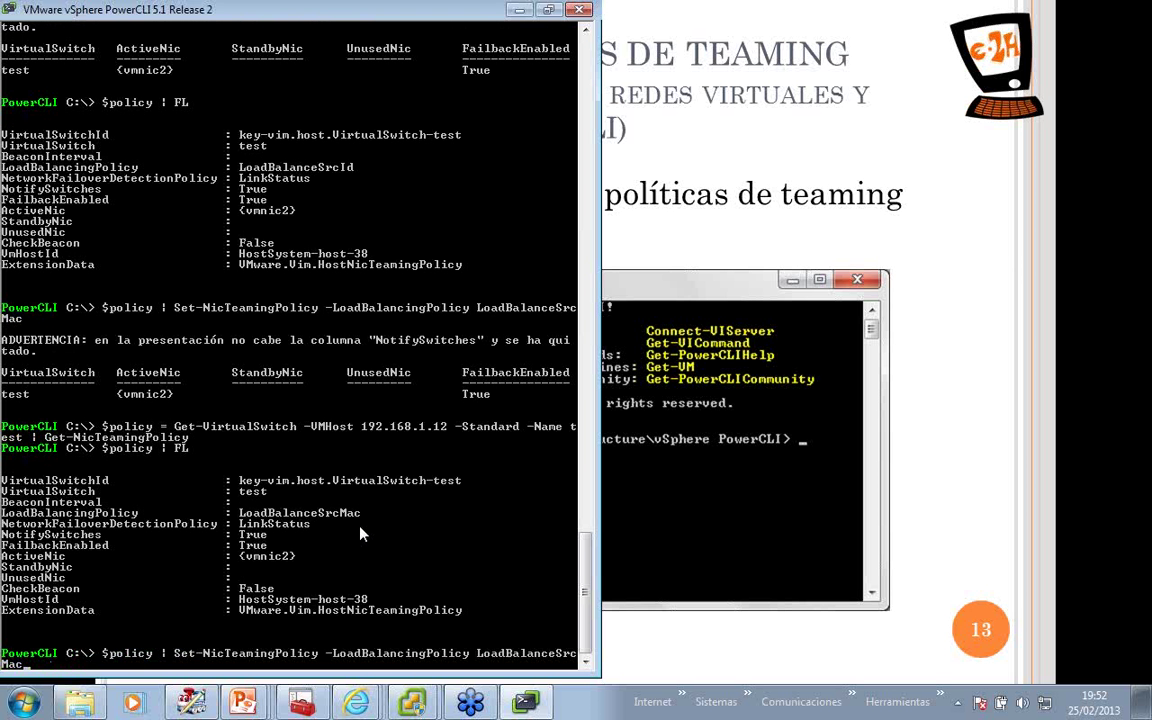
key(BackSpace)
key(BackSpace)
key(BackSpace)
key(BackSpace)
key(BackSpace)
key(BackSpace)
key(BackSpace)
key(BackSpace)
key(BackSpace)
key(BackSpace)
text(anceIP)
key(Tab)
key(Return)
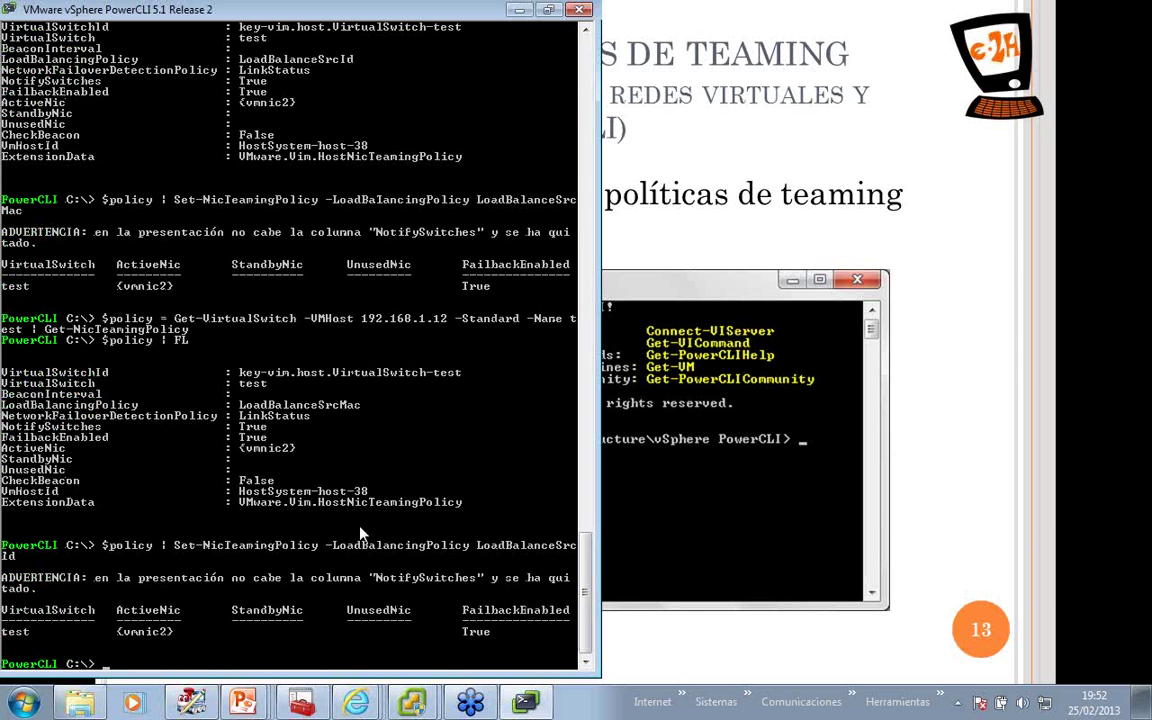
Rerun $policy = Get-VirtualSwitch -VMHost 192.168.1.12 -Standard -Name test | Get-NicTeamingPolicy to reload the policy.
key(Up)
key(Up)
key(Up)
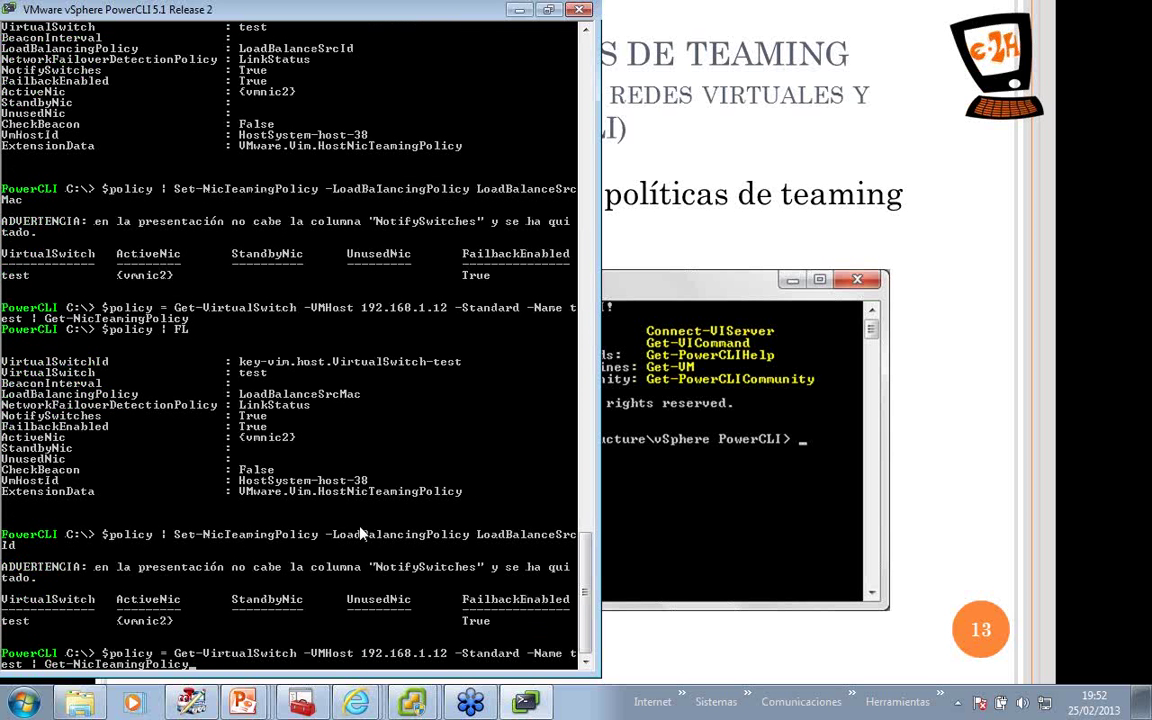
key(Return)
List all properties of the reloaded test switch policy with $policy | FL.
key(Up)
key(Up)
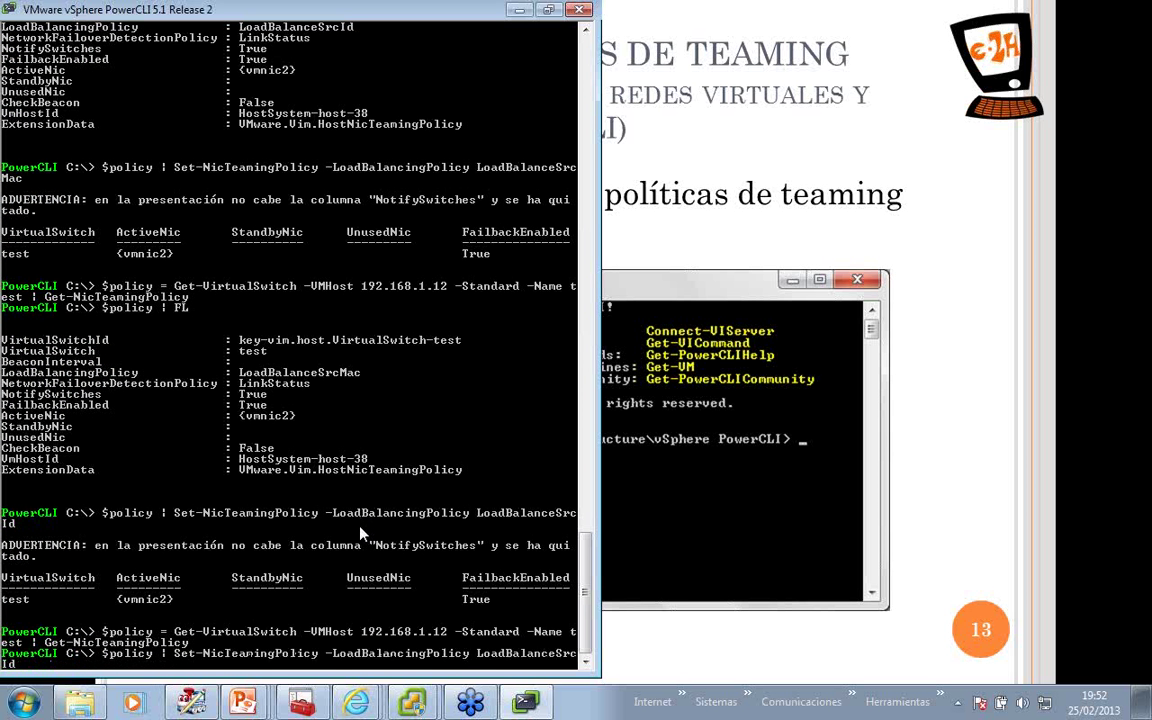
key(Up)
key(Return)
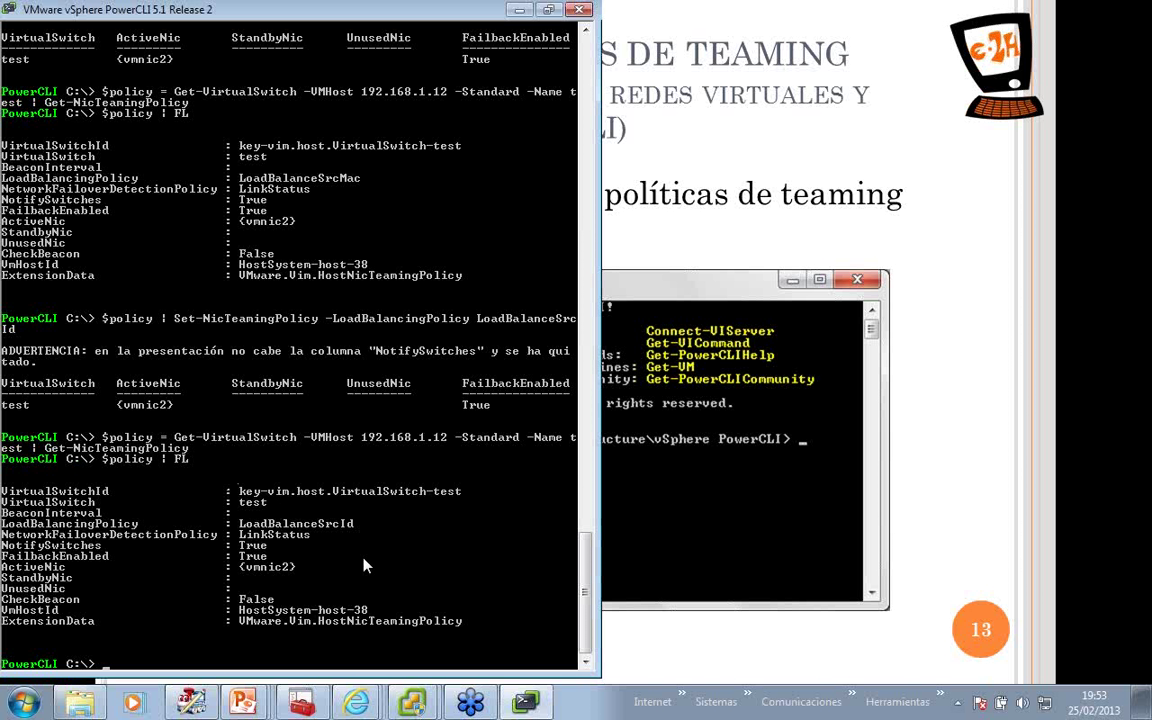
List all distributed switches with Get-VDSwitch.
text(get-vdsw)
key(Tab)
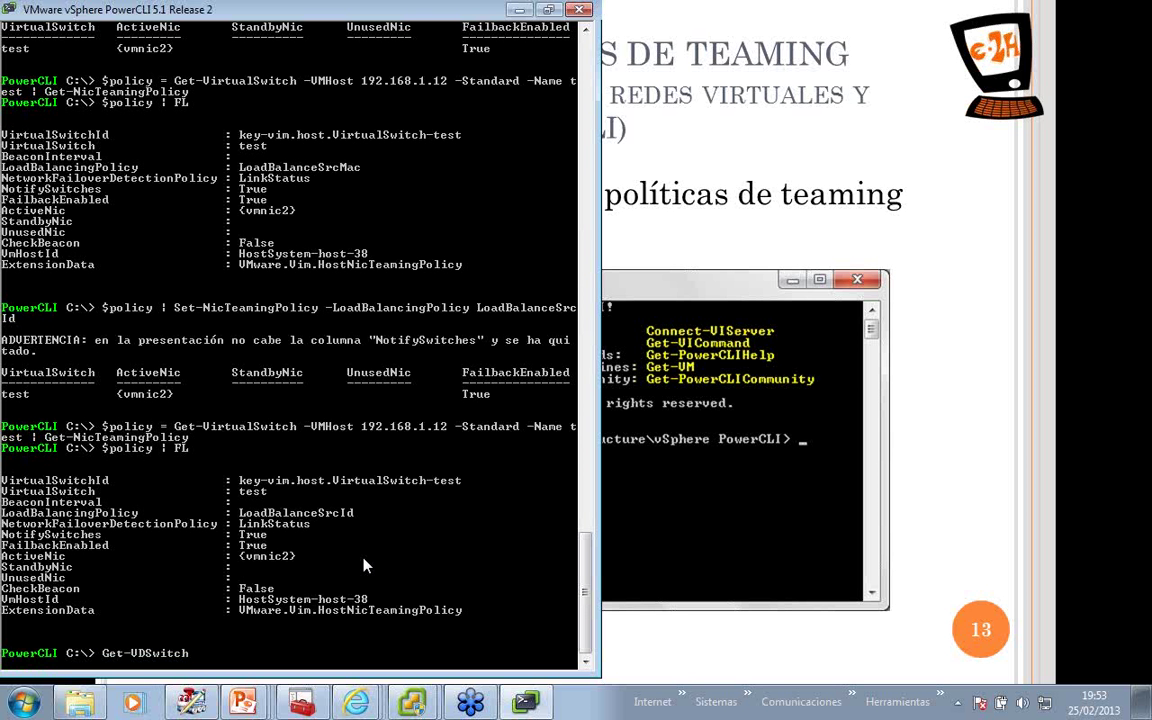
key(Return)
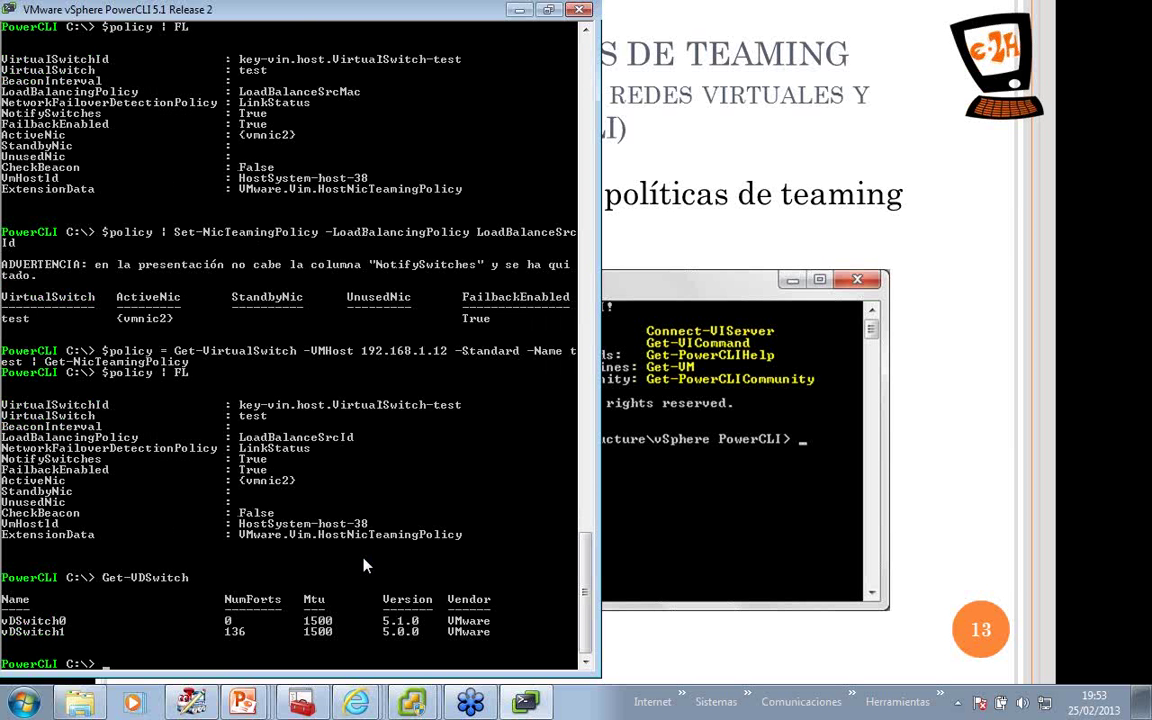
Retrieve only the distributed switch vDSwitch0 with Get-VDSwitch -Name vDSwitch0.
key(Up)
text(-Name v)
text(DS)
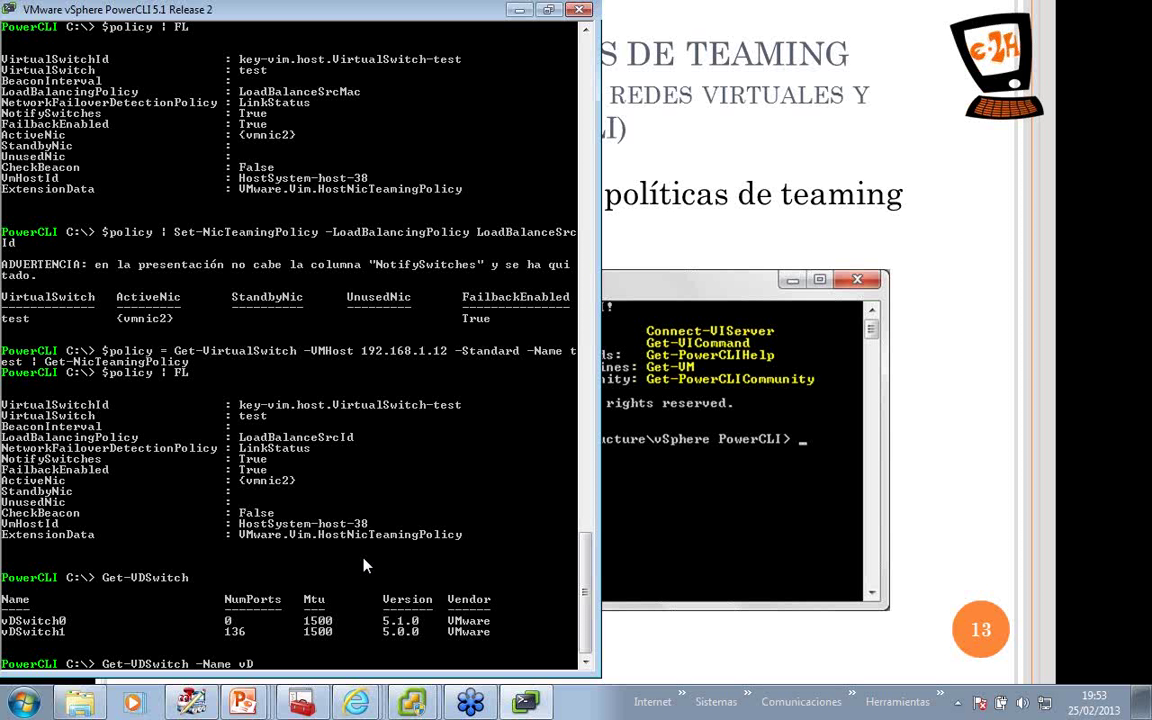
text(witch)
text(0)
key(Return)
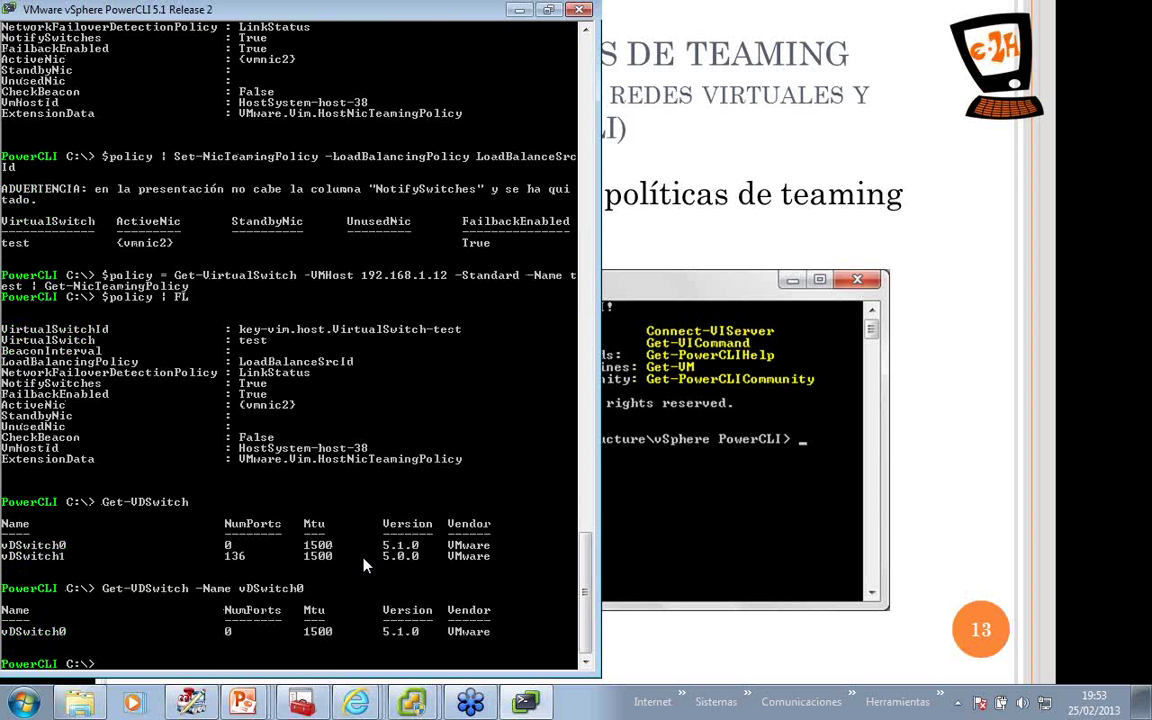
Display the API view object of the distributed switch with Get-VDSwitch -Name vDSwitch0 | Get-View.
key(Up)
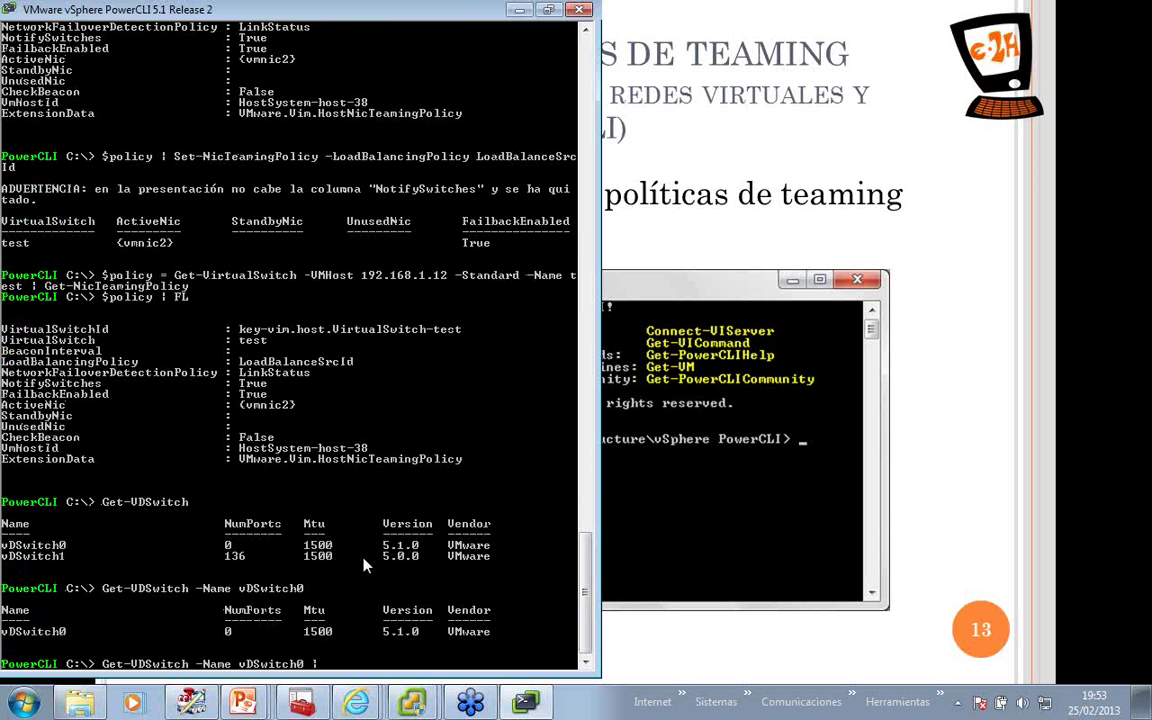
text(| get-vi)
key(Tab)
key(Tab)
key(BackSpace)
key(BackSpace)
key(BackSpace)
key(BackSpace)
key(BackSpace)
key(BackSpace)
key(BackSpace)
key(BackSpace)
key(BackSpace)
key(BackSpace)
key(BackSpace)
key(BackSpace)
key(BackSpace)
key(BackSpace)
key(BackSpace)
key(BackSpace)
key(BackSpace)
key(BackSpace)
key(BackSpace)
key(BackSpace)
text(iew)
key(Return)
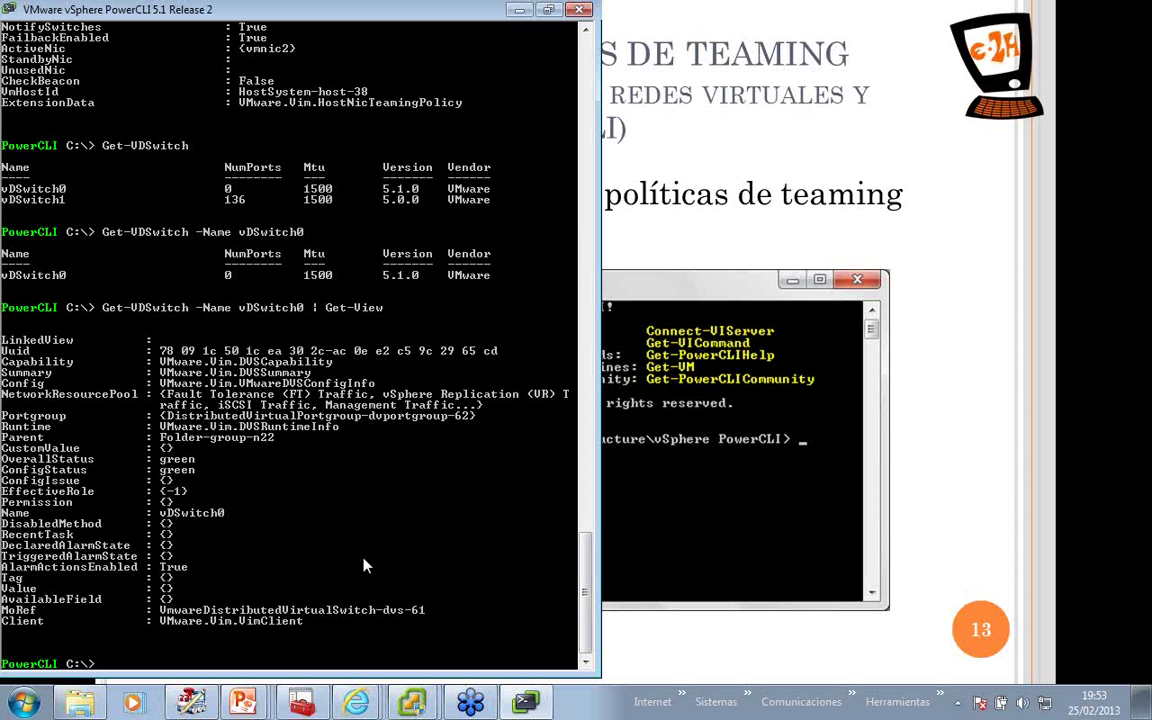
Highlight the Config property's value in the vDSwitch0 view output, then clear the highlight.
right_click(365, 566)
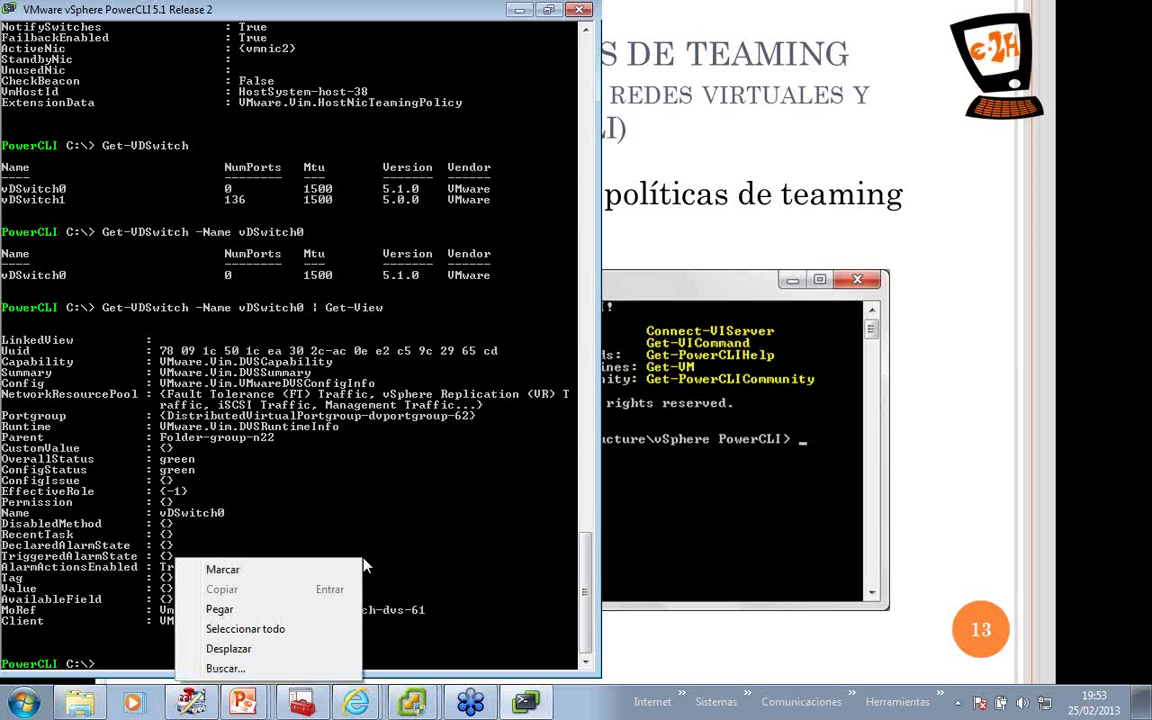
click(340, 569)
click(165, 383)
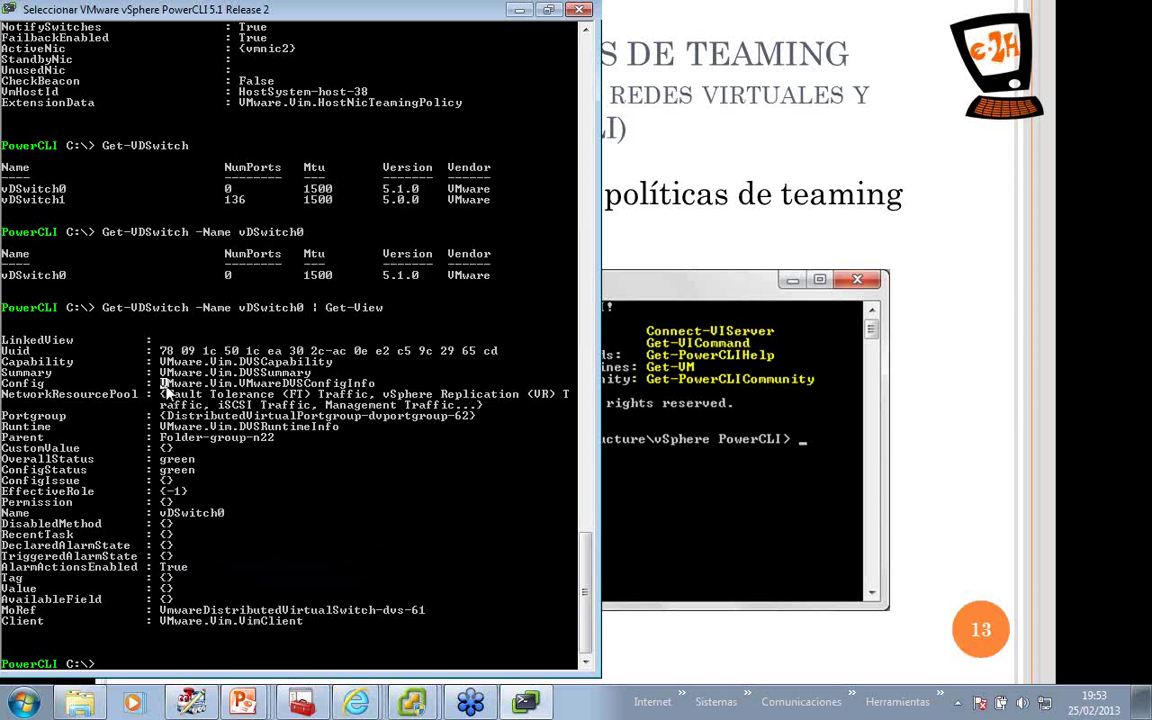
drag(168, 393, 372, 393)
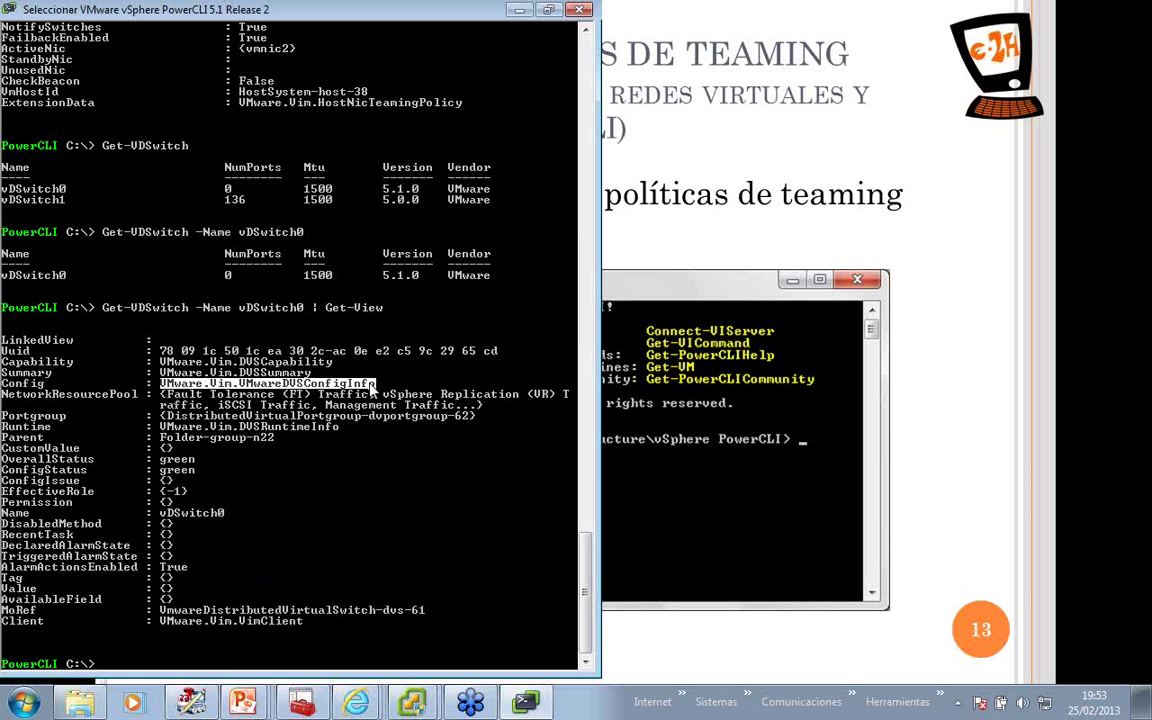
right_click(293, 601)
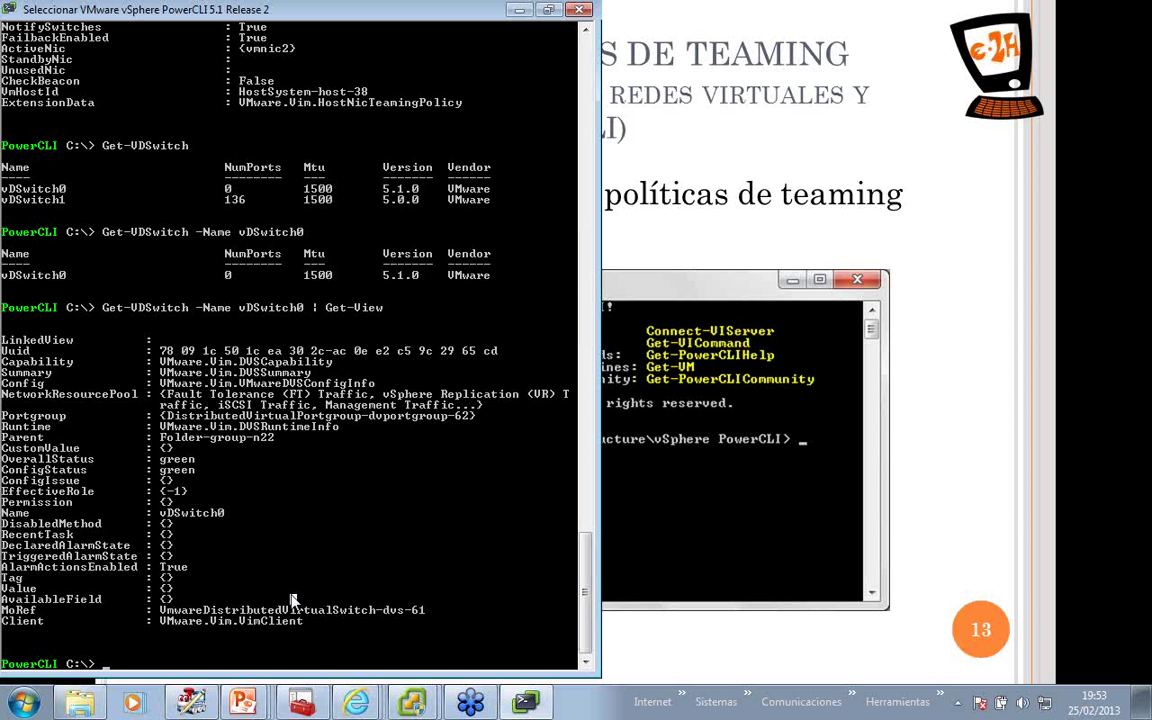
Store the switch's view object in a variable with $vdsview = Get-VDSwitch -Name vDSwitch0 | Get-View.
text($vd)
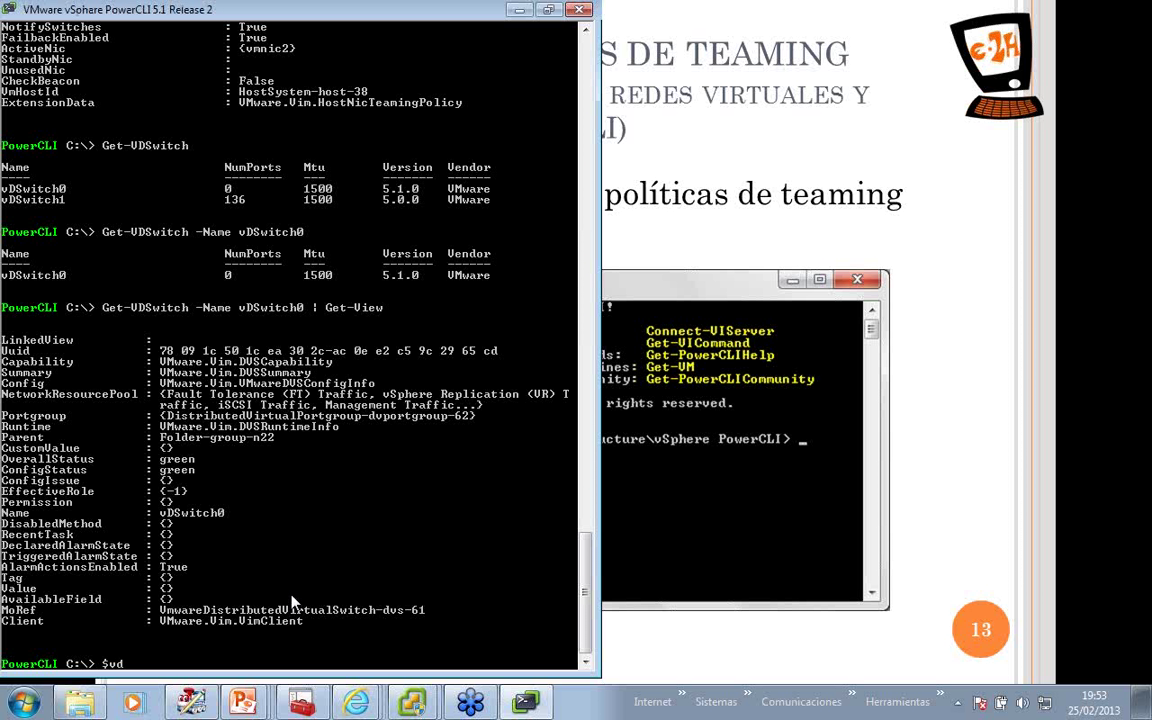
text(sview)
key(Up)
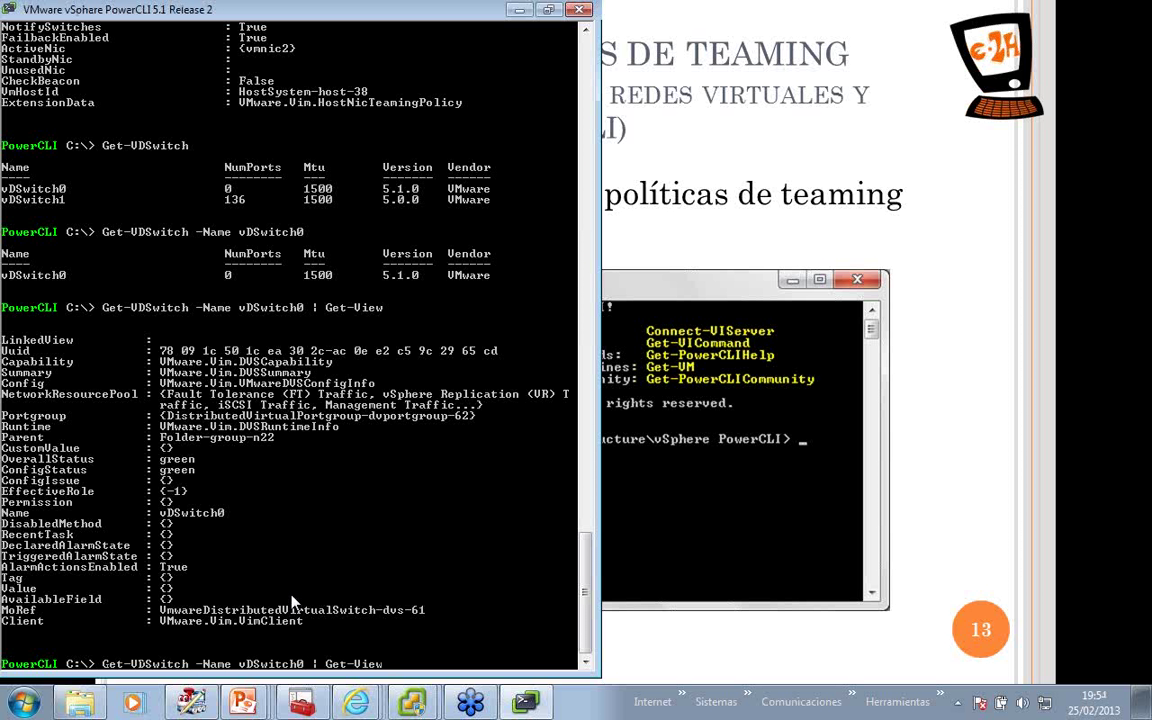
key(Home)
text(v)
key(BackSpace)
text($vdsview)
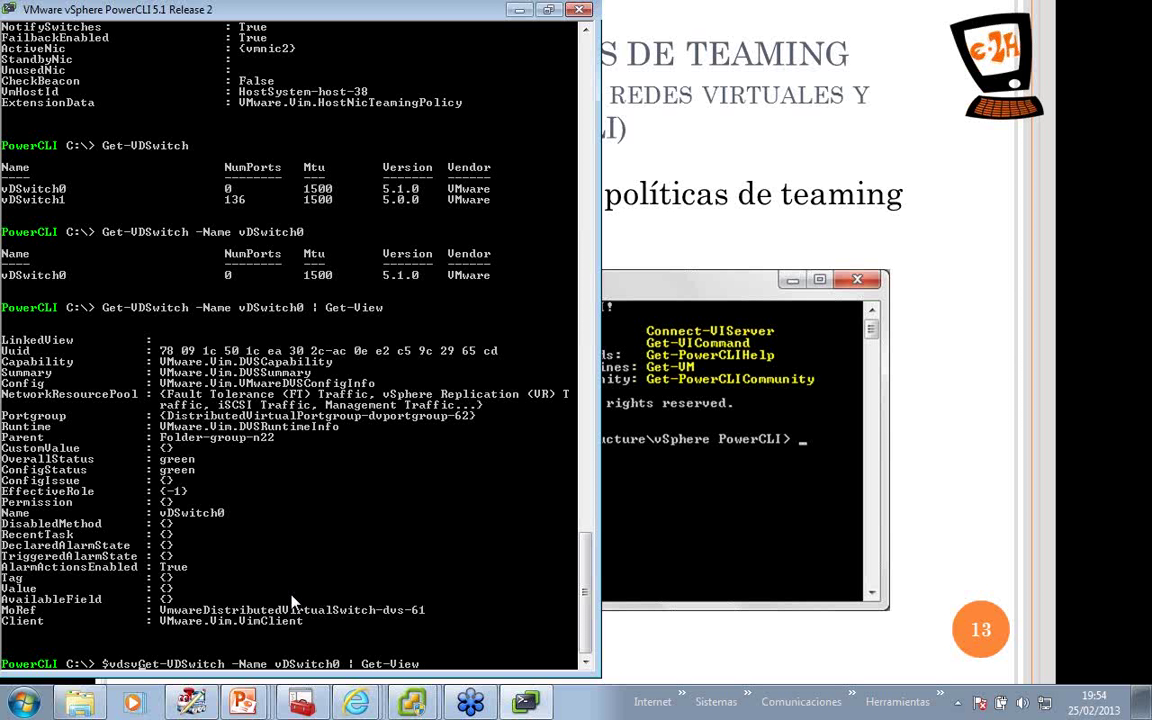
text( =)
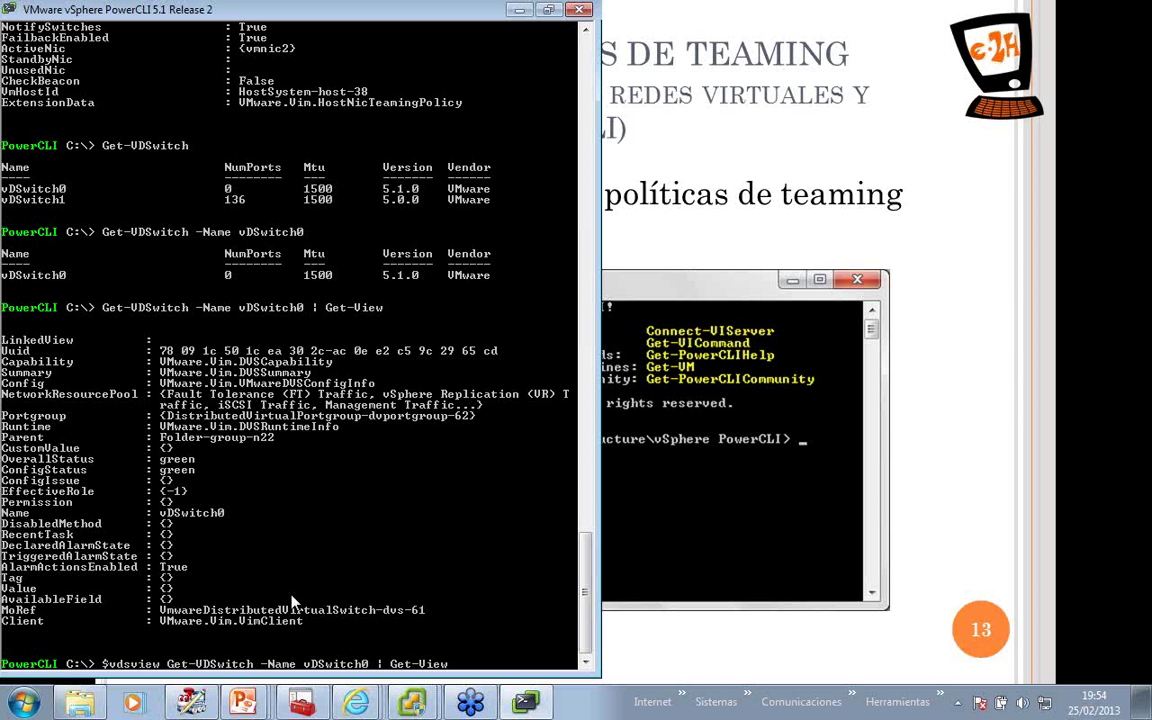
key(Return)
Display the contents of $vdsview and its configuration with $vdsview.config.
text($vdsview)
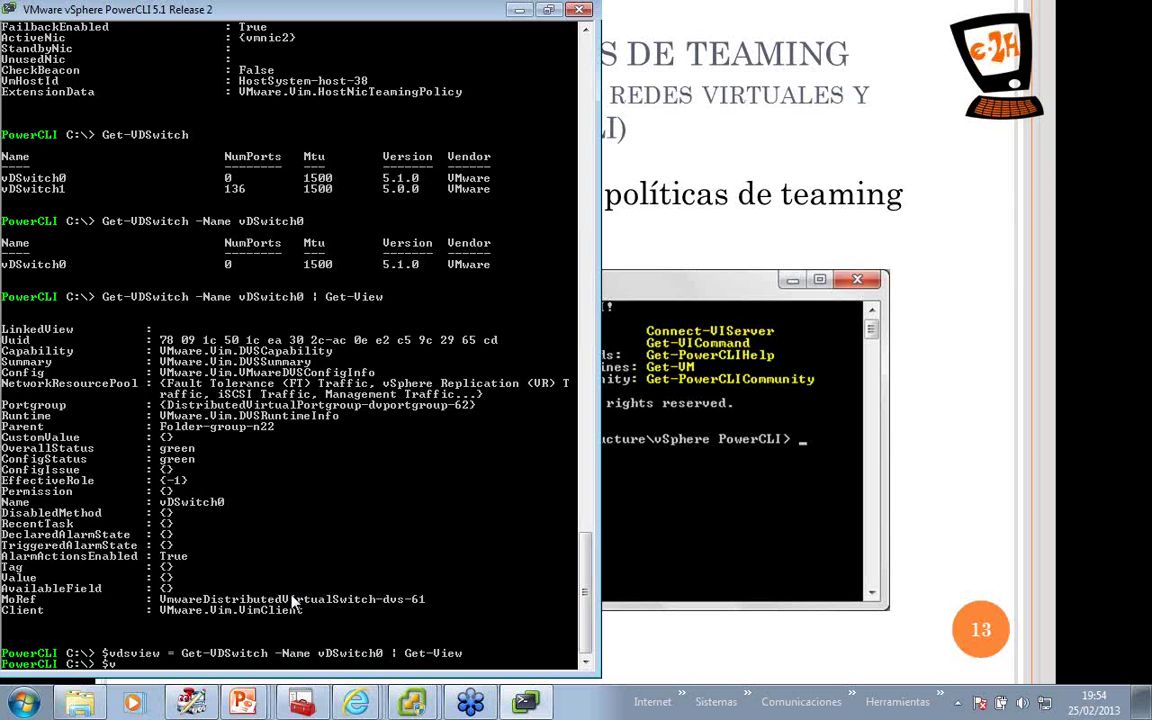
key(Return)
key(Up)
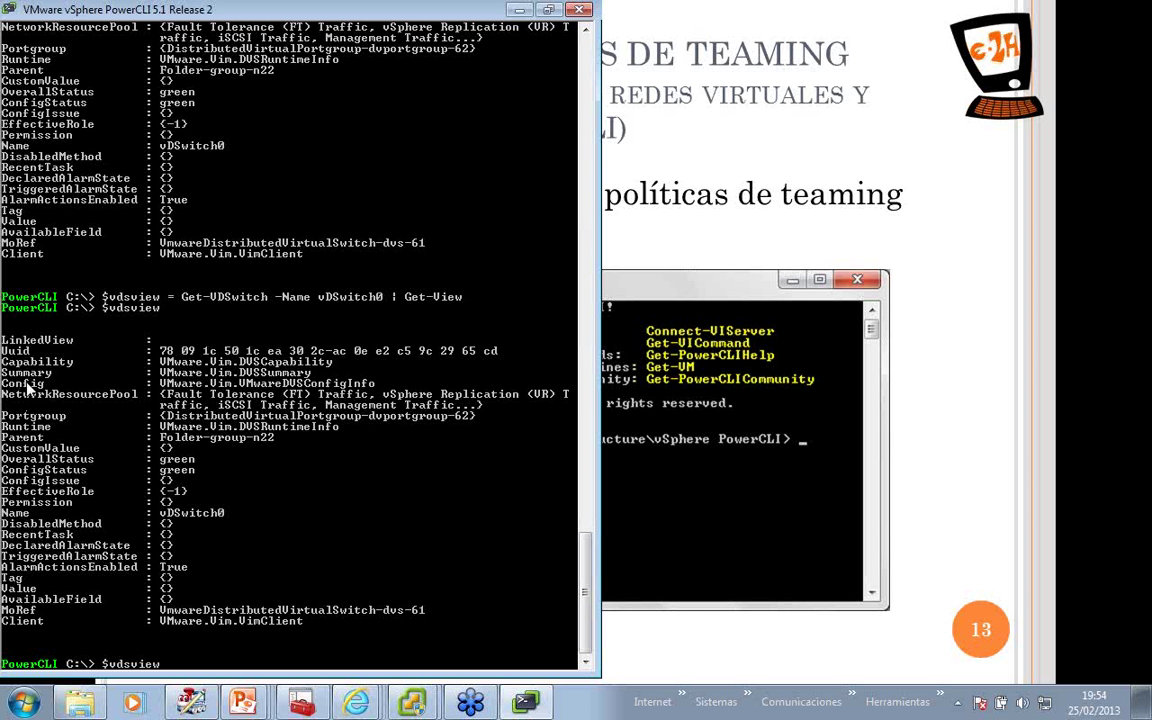
text(.config)
key(Return)
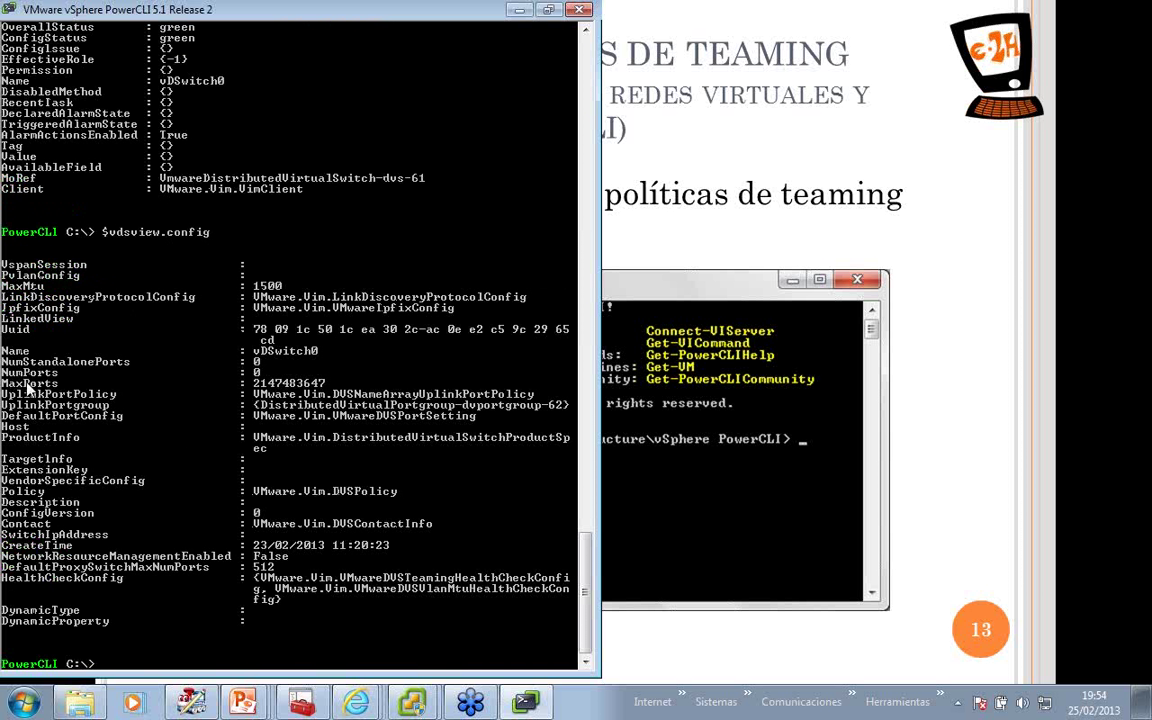
Display the distributed switch's default port settings with $vdsview.config.DefaultPortConfig.
key(Up)
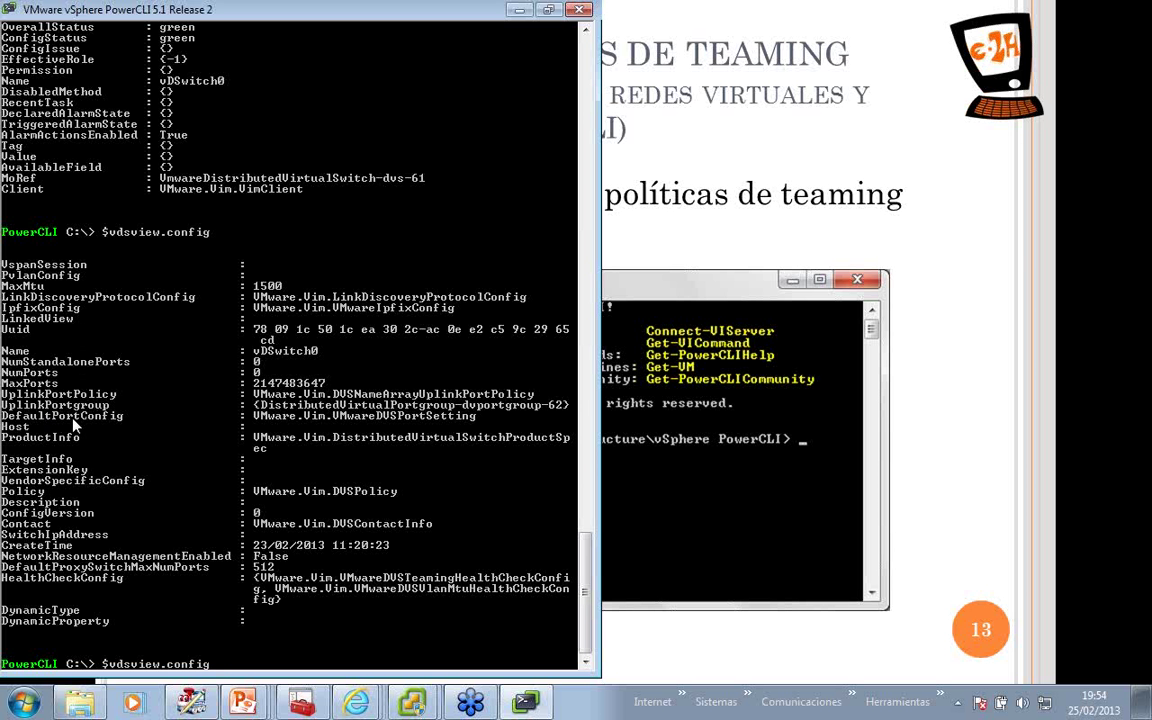
text(.DefaultPortConfig)
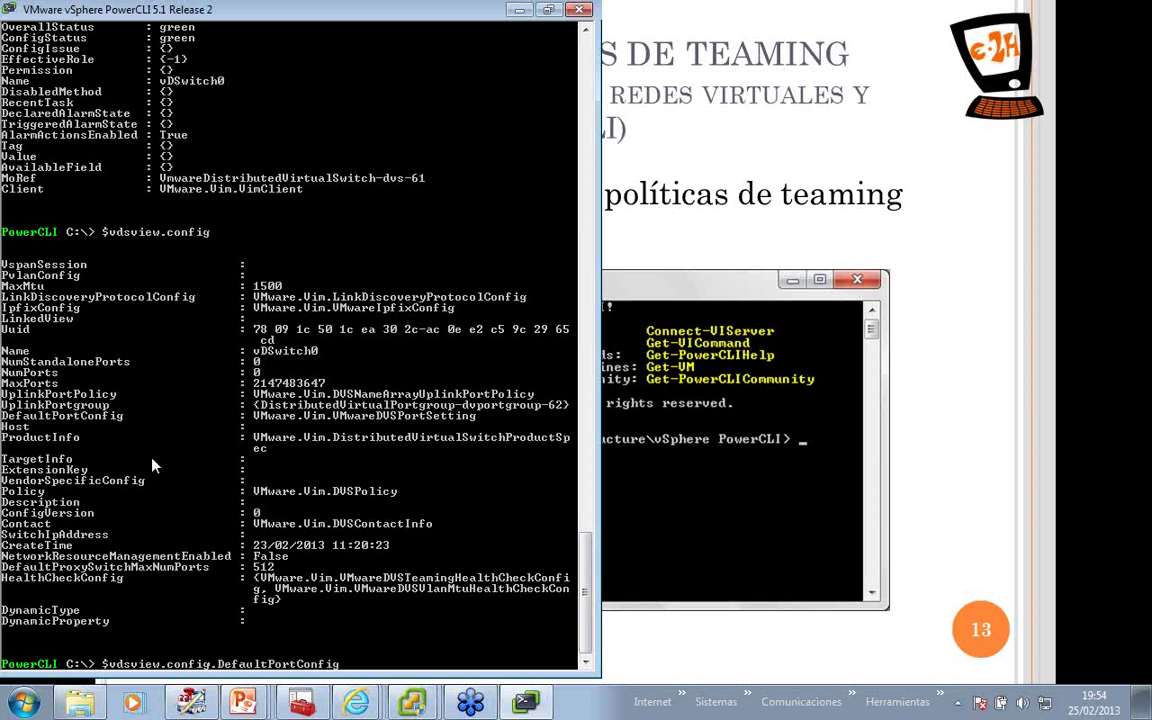
key(Return)
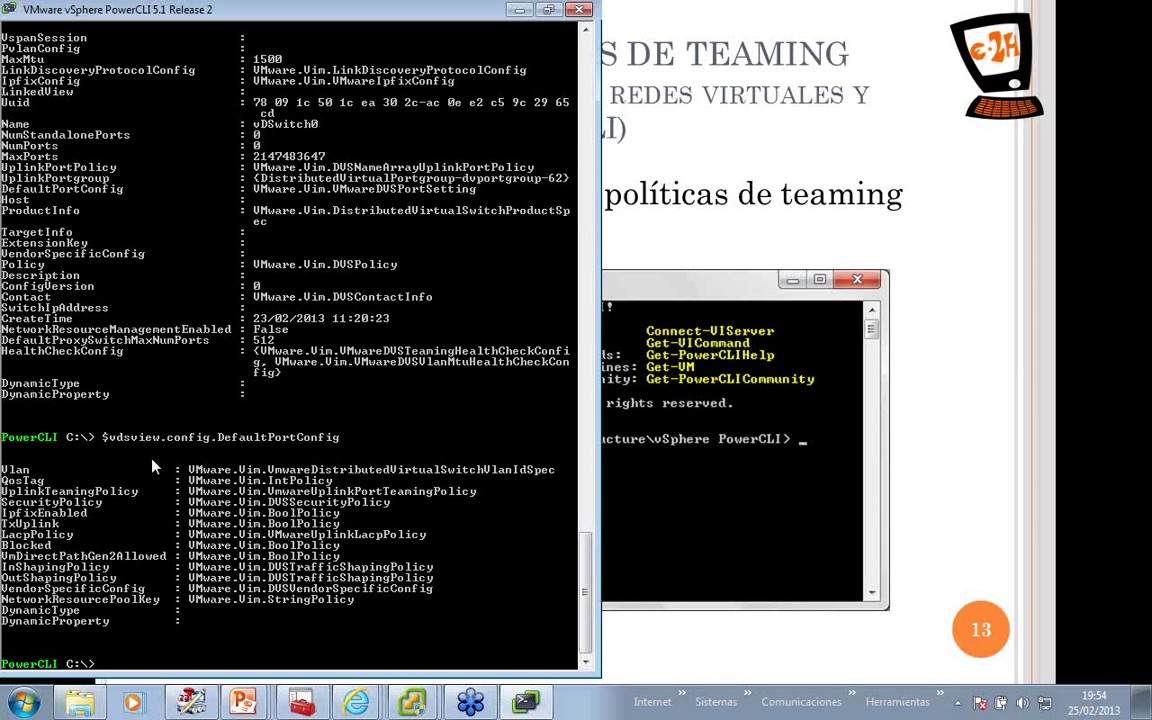
Copy the UplinkTeamingPolicy property name from the output and display $vdsview.config.DefaultPortConfig.UplinkTeamingPolicy.
right_click(110, 562)
click(110, 568)
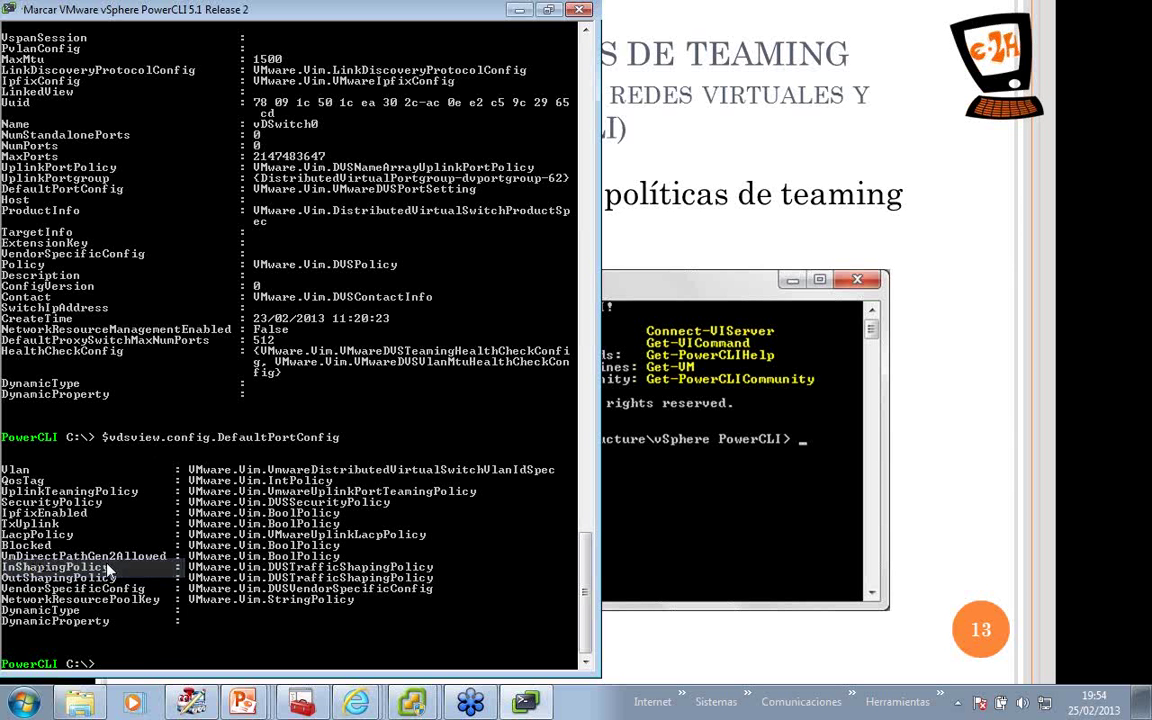
drag(7, 494, 137, 498)
key(Return)
key(Up)
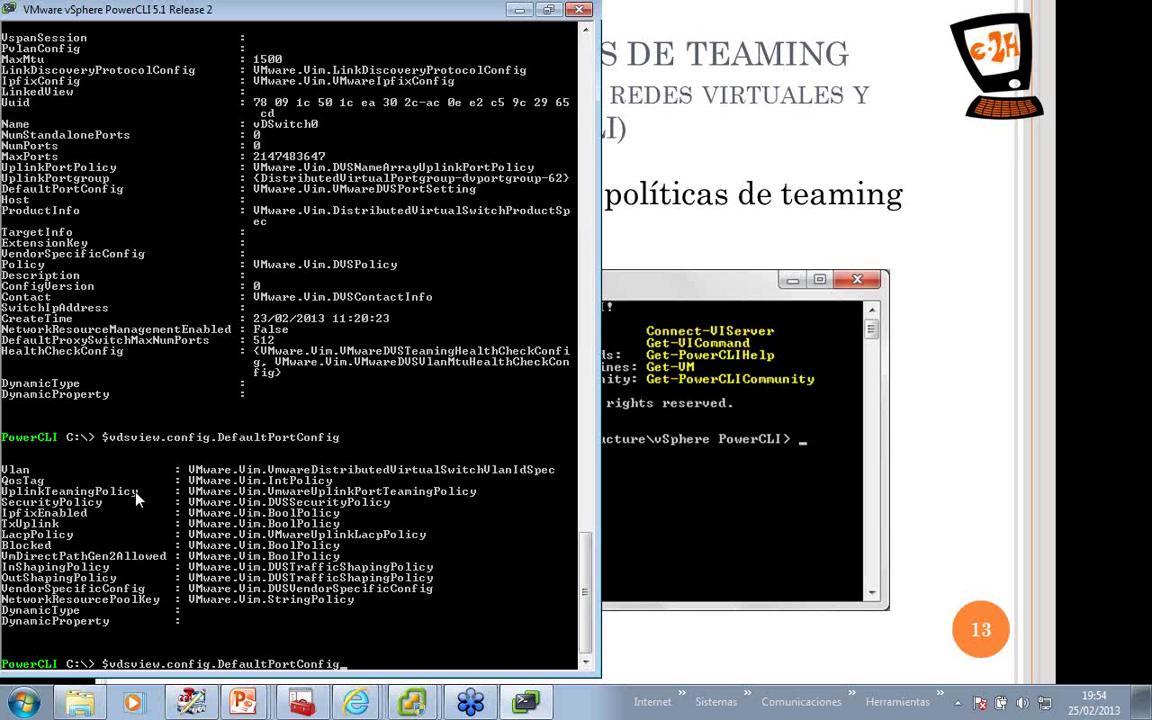
text(.)
right_click(137, 498)
key(Return)
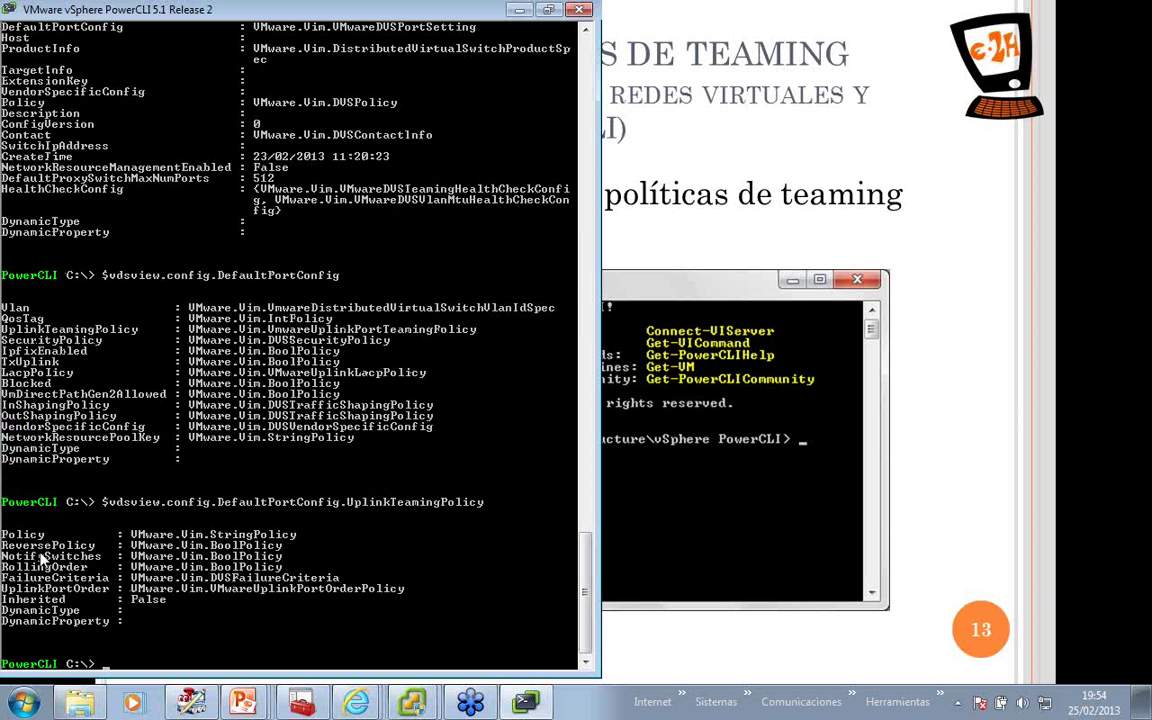
Display the uplink load balancing policy with $vdsview.config.DefaultPortConfig.UplinkTeamingPolicy.Policy.
key(Up)
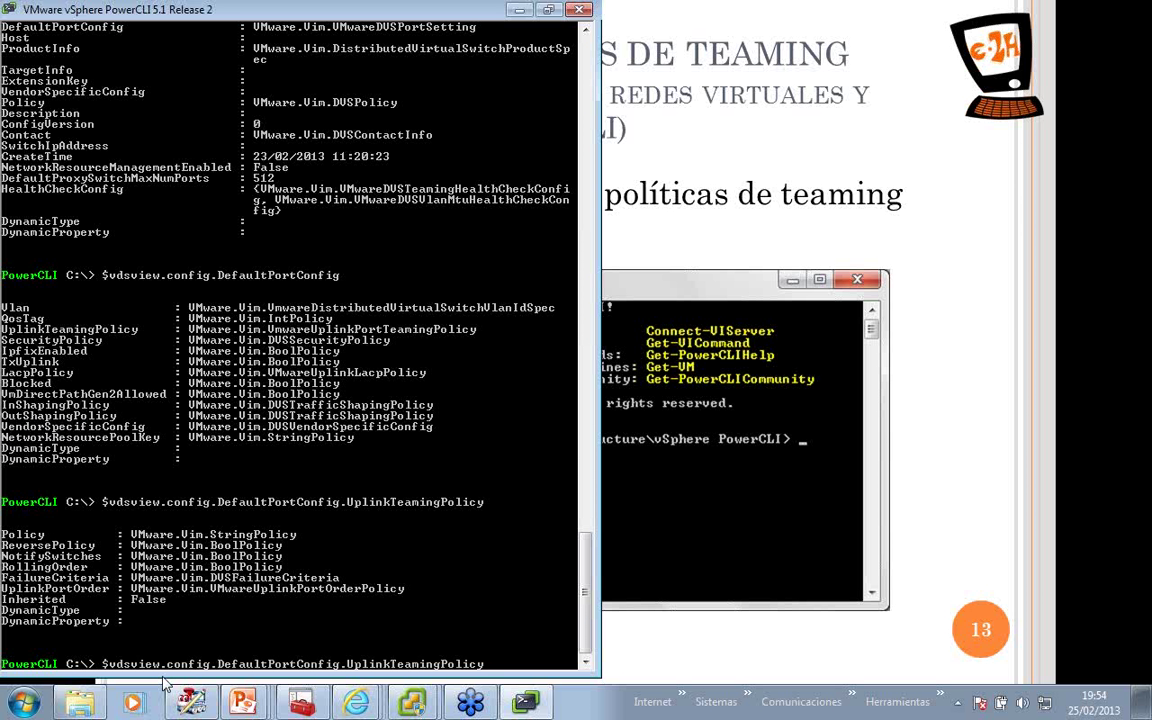
text(.Policy)
key(Return)
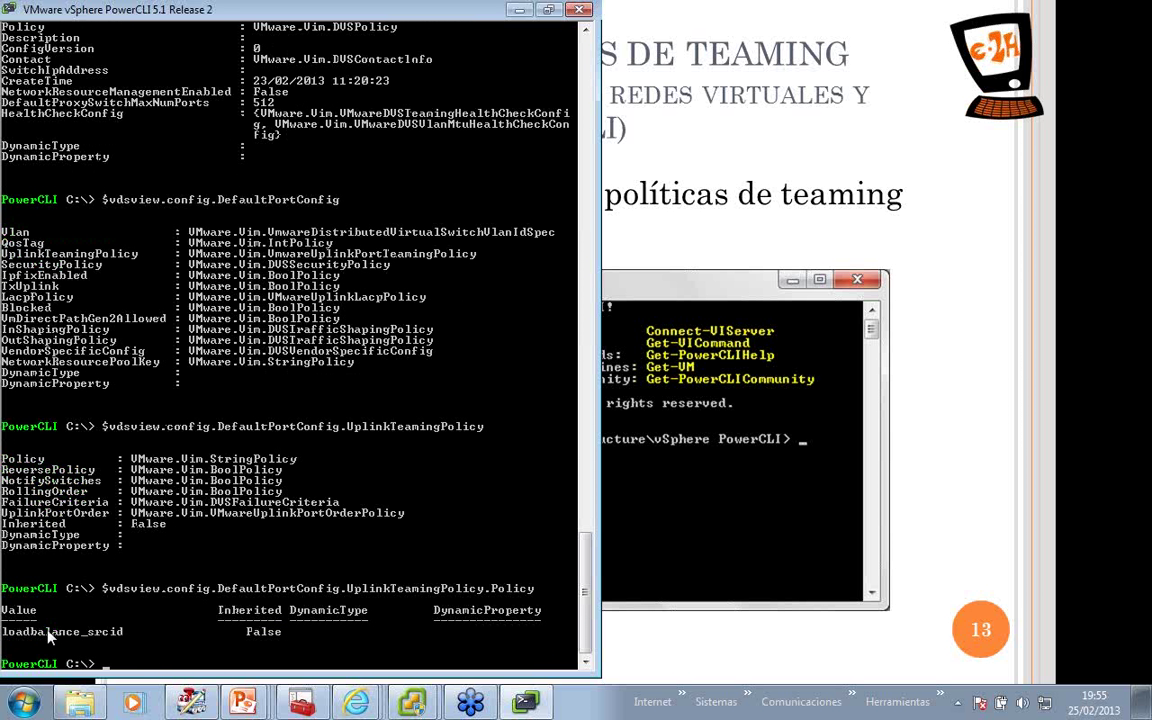
Display the switch notification setting with $vdsview.config.DefaultPortConfig.UplinkTeamingPolicy.NotifySwitches.
key(Up)
key(BackSpace)
key(BackSpace)
key(BackSpace)
key(BackSpace)
key(BackSpace)
key(BackSpace)
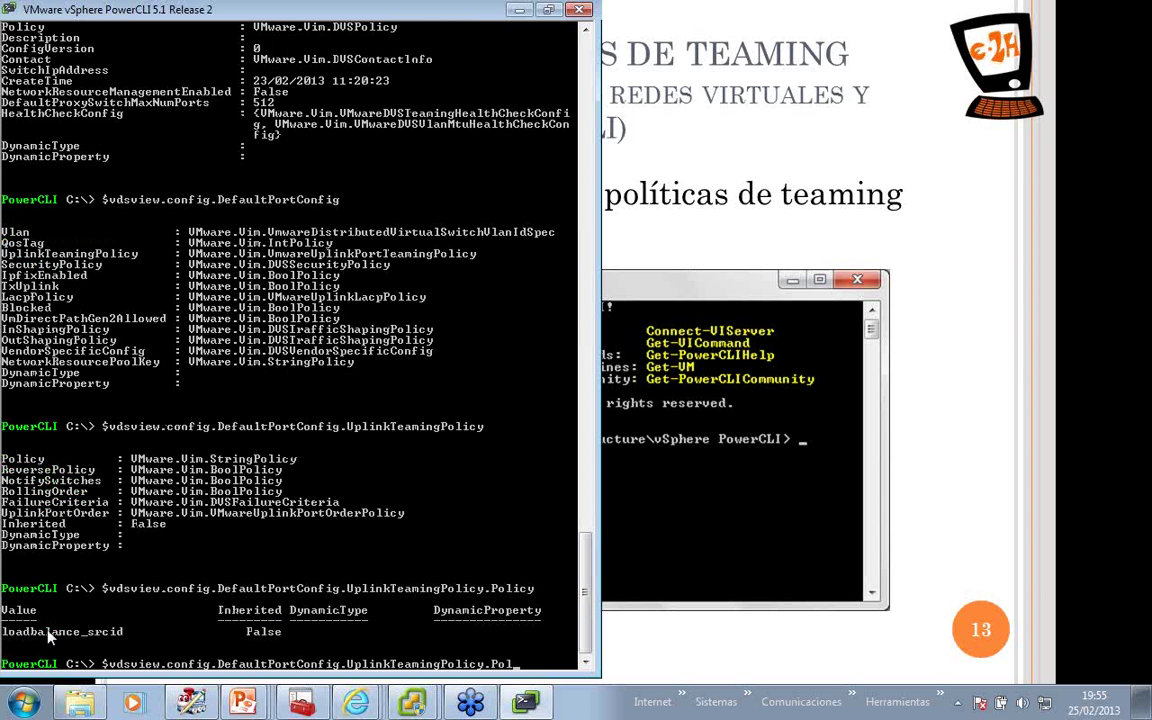
text(NotifySwitches)
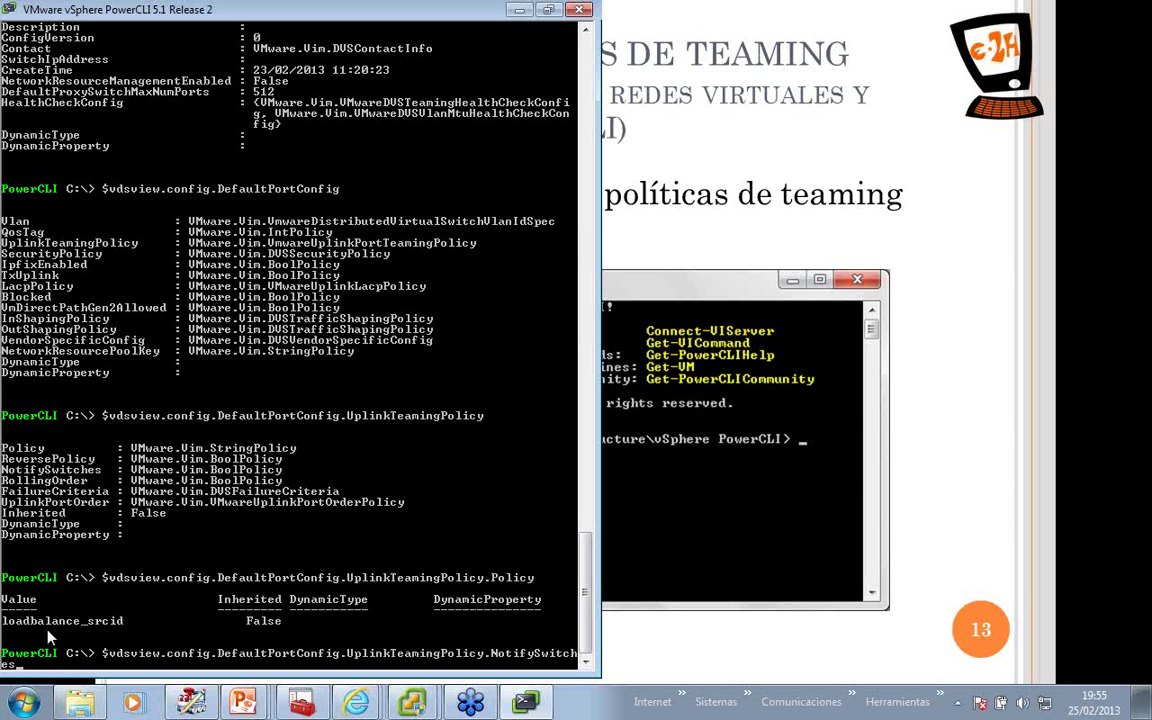
key(Return)
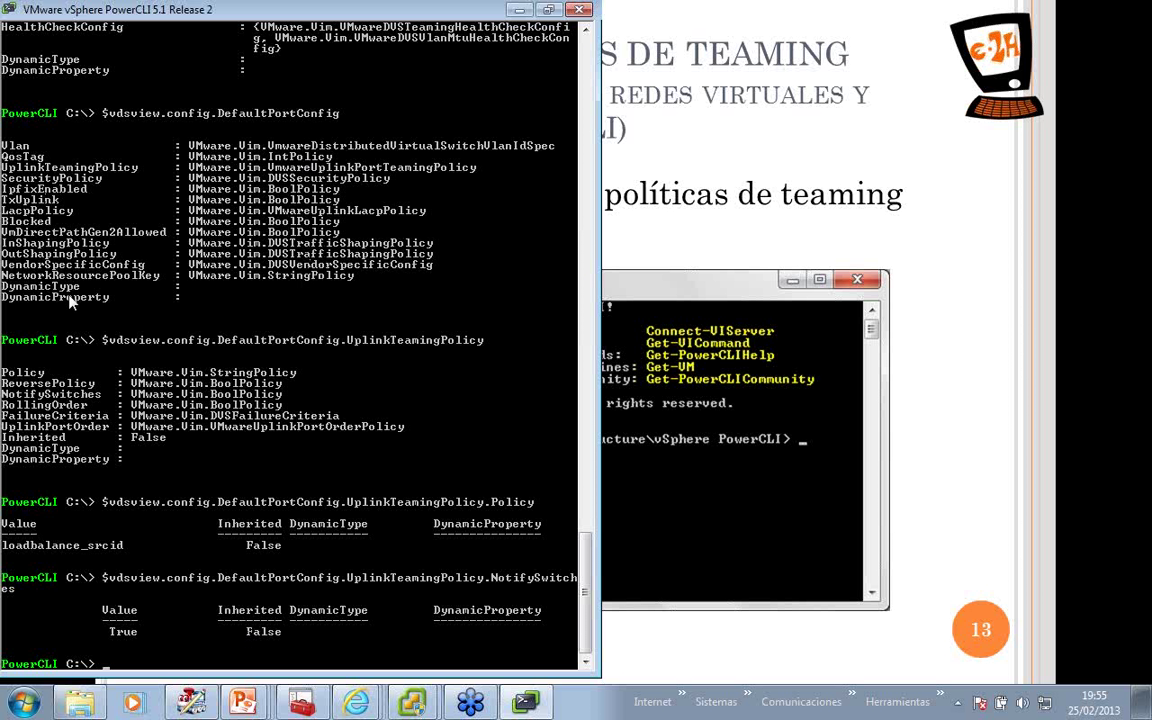
Display the properties of $vdsview, and the distributed switch's summary with $vdsview.Summary.
text($vdsview)
key(Return)
key(Up)
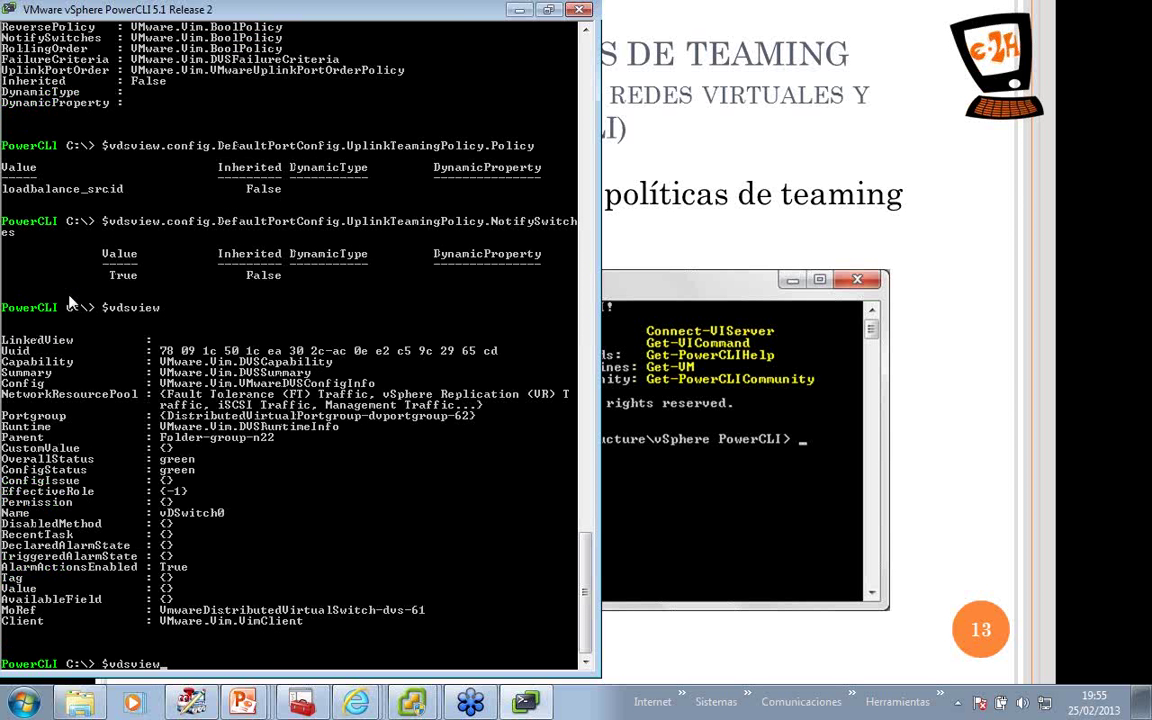
key(BackSpace)
text(.Summary)
key(Return)
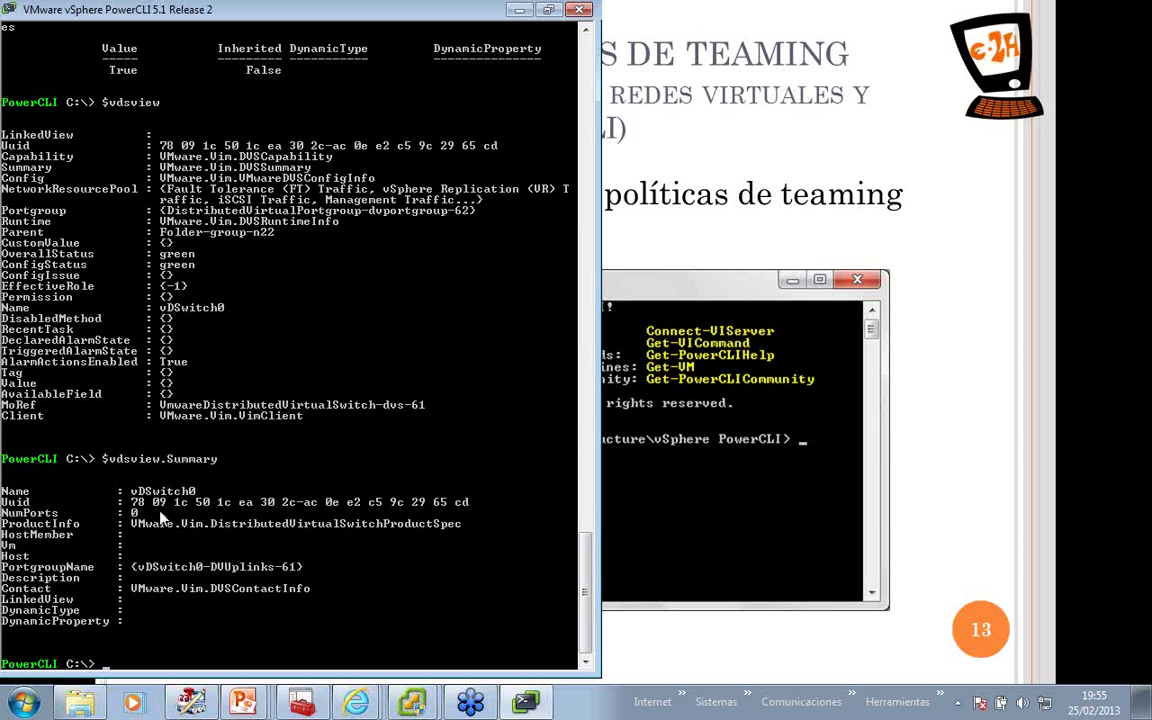
Display the distributed switch's contact information with $vdsview.Summary.Contact.
key(Up)
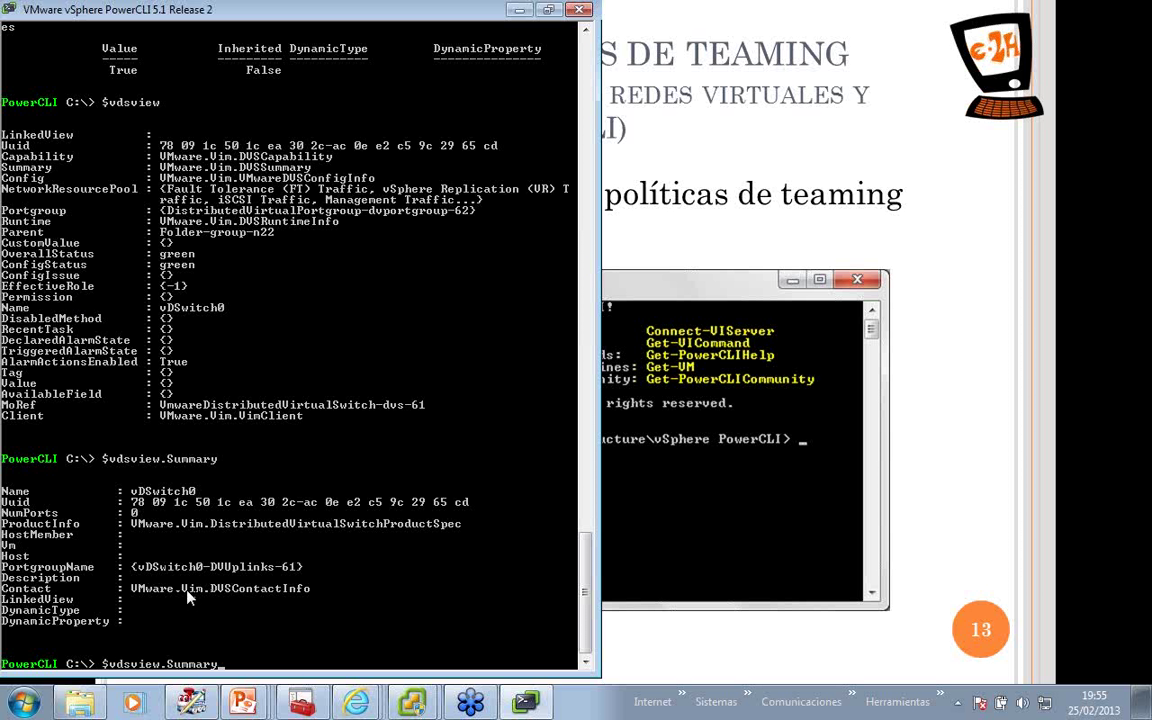
text(.Contact)
key(Return)
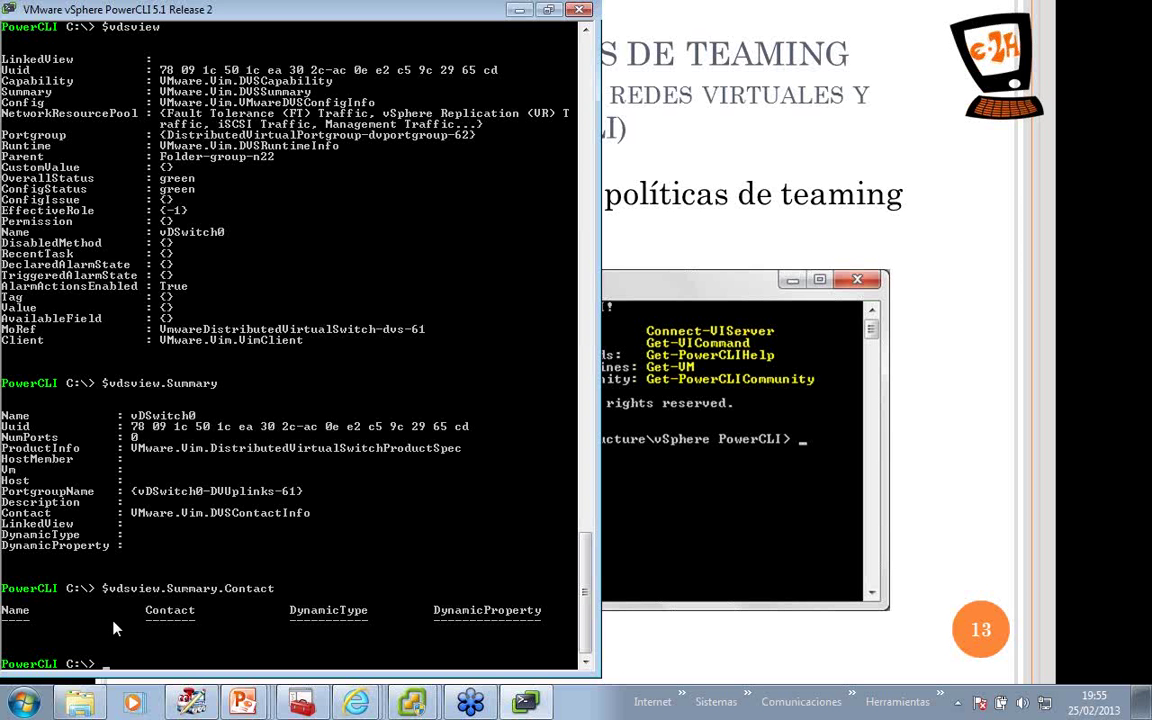
Reduce the recalled command to $vdsview and list the distributed switch view's properties again.
key(Up)
key(BackSpace)
key(BackSpace)
key(BackSpace)
key(BackSpace)
key(BackSpace)
key(BackSpace)
key(BackSpace)
key(BackSpace)
key(BackSpace)
key(BackSpace)
key(BackSpace)
key(BackSpace)
key(BackSpace)
key(BackSpace)
key(BackSpace)
key(BackSpace)
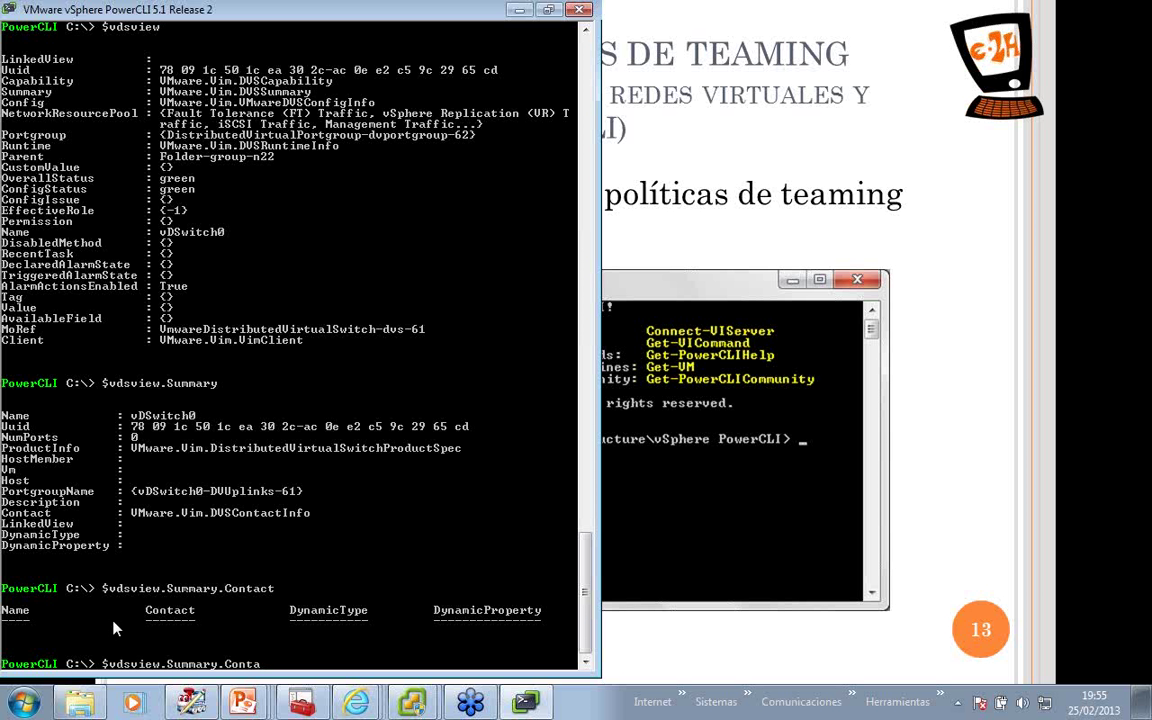
key(Return)
Display the distributed switch's capabilities with $vdsview.Capability.
key(Up)
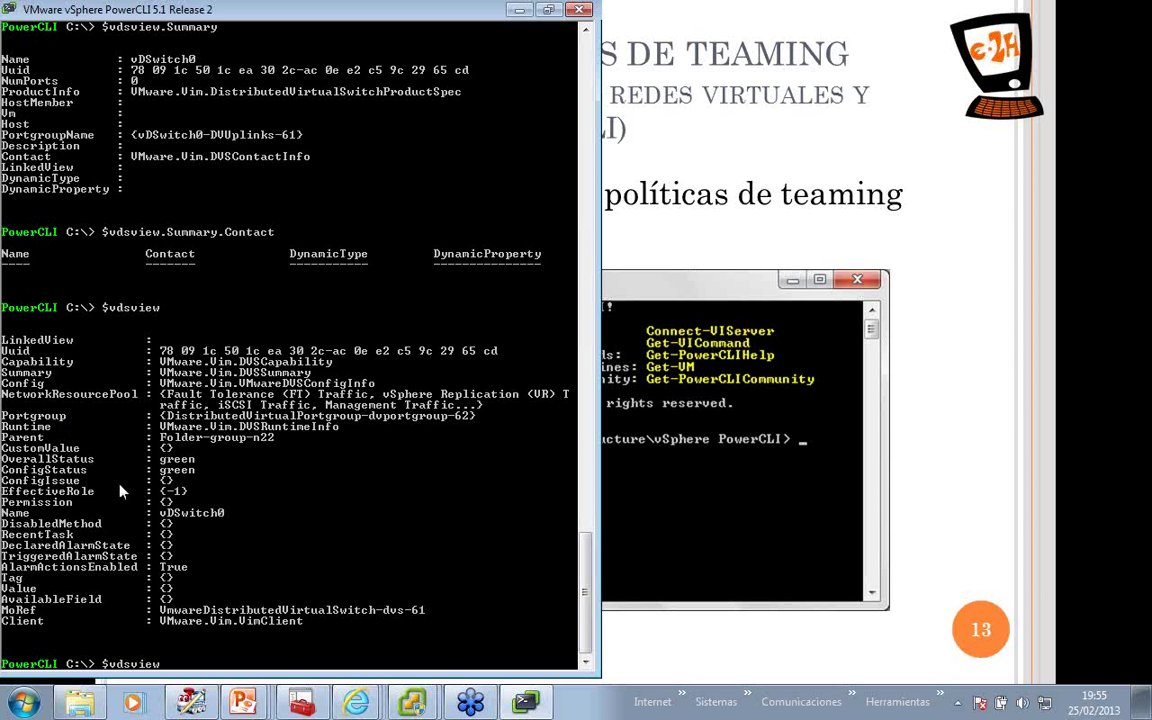
text(.Capability)
key(Return)
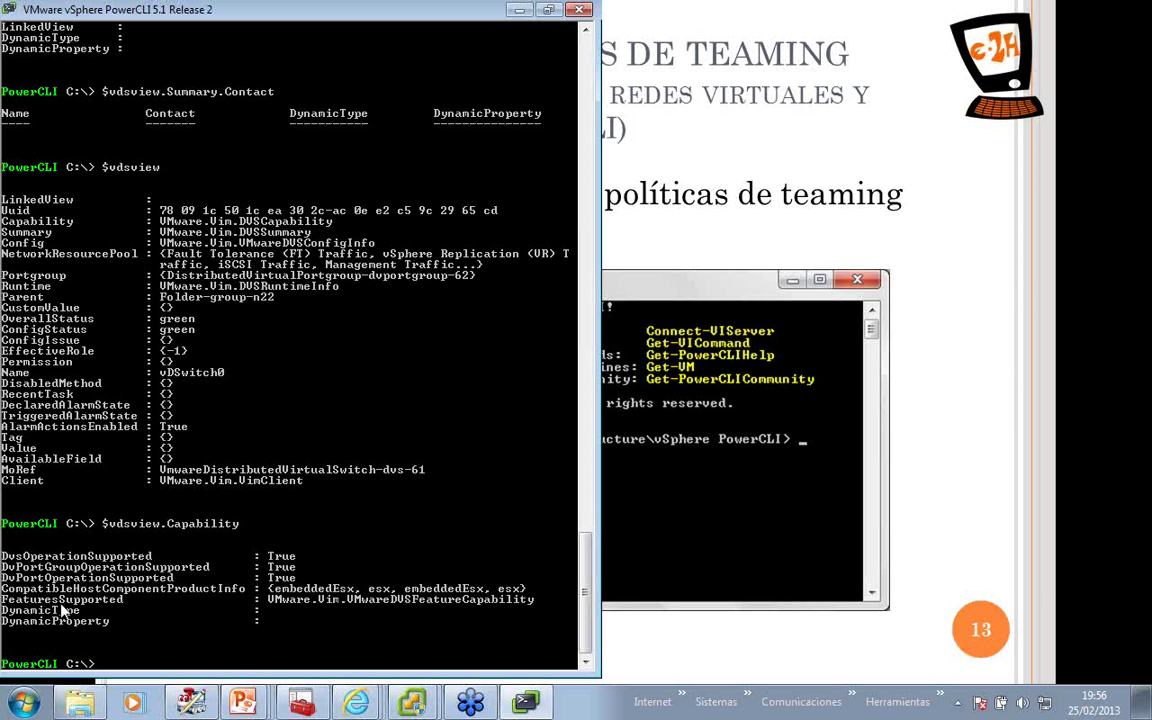
Display the features the distributed switch supports with $vdsview.Capability.FeaturesSupported.
key(Up)
text(.)
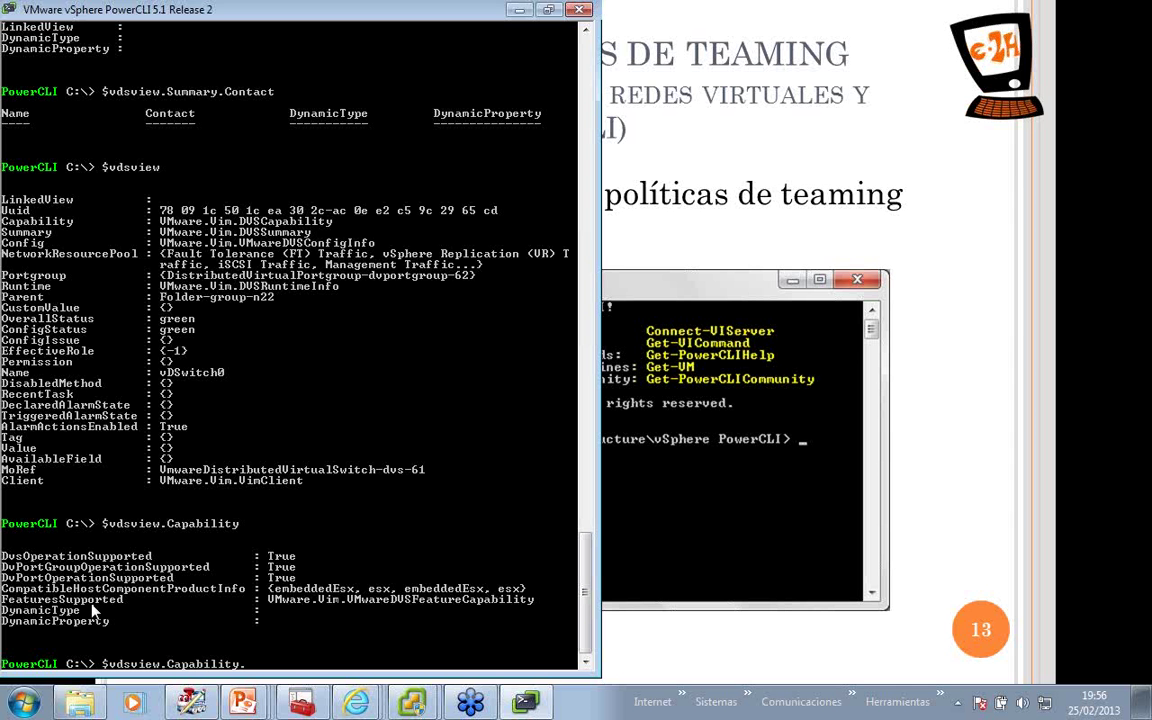
text(Fe)
key(Tab)
key(Return)
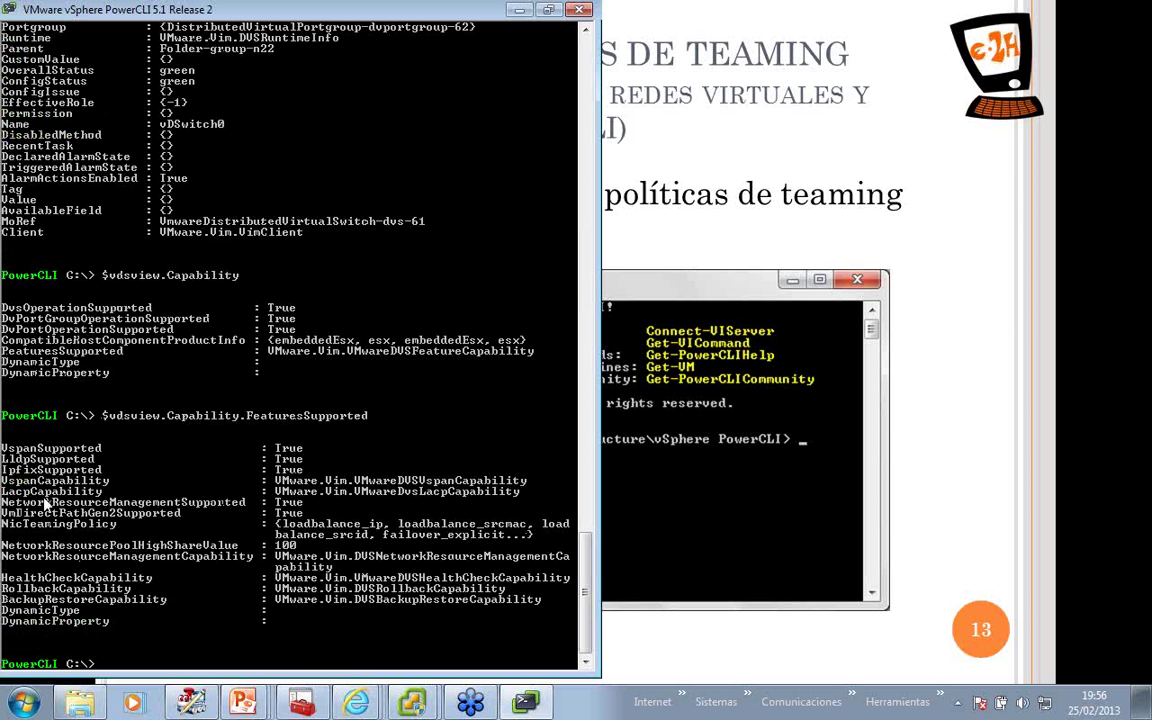
Display the distributed switch's LACP capability with $vdsview.Capability.FeaturesSupported.LacpCapability.
key(Up)
text(.)
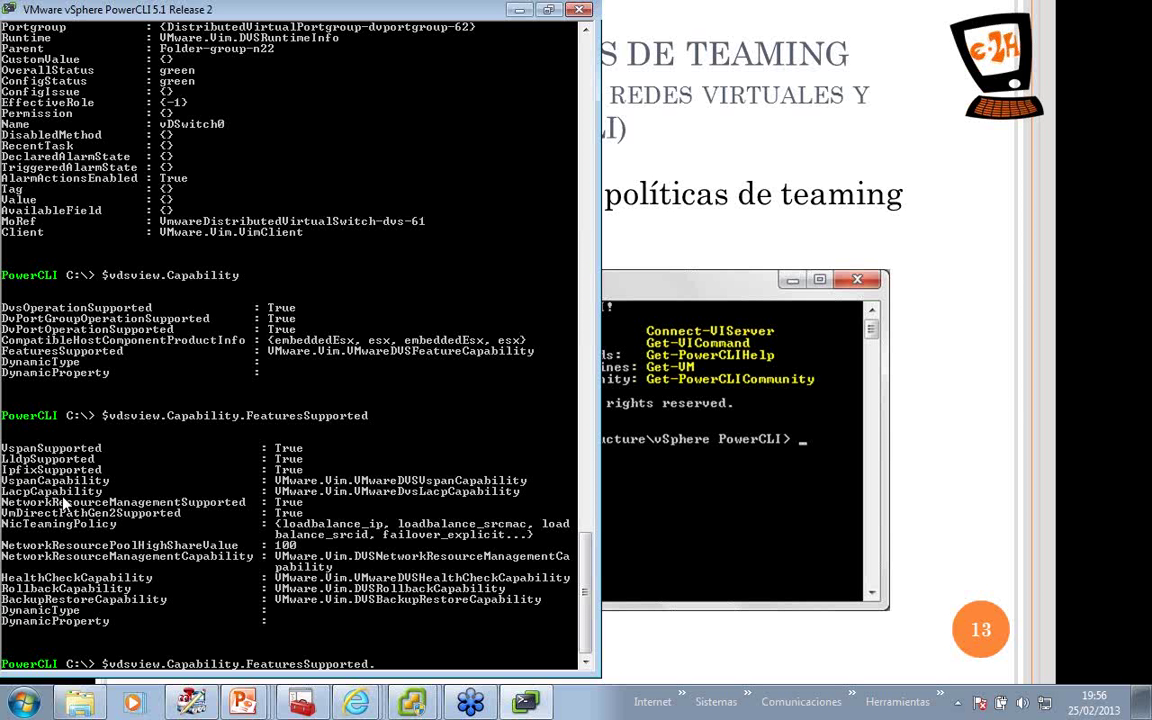
text(La)
key(Tab)
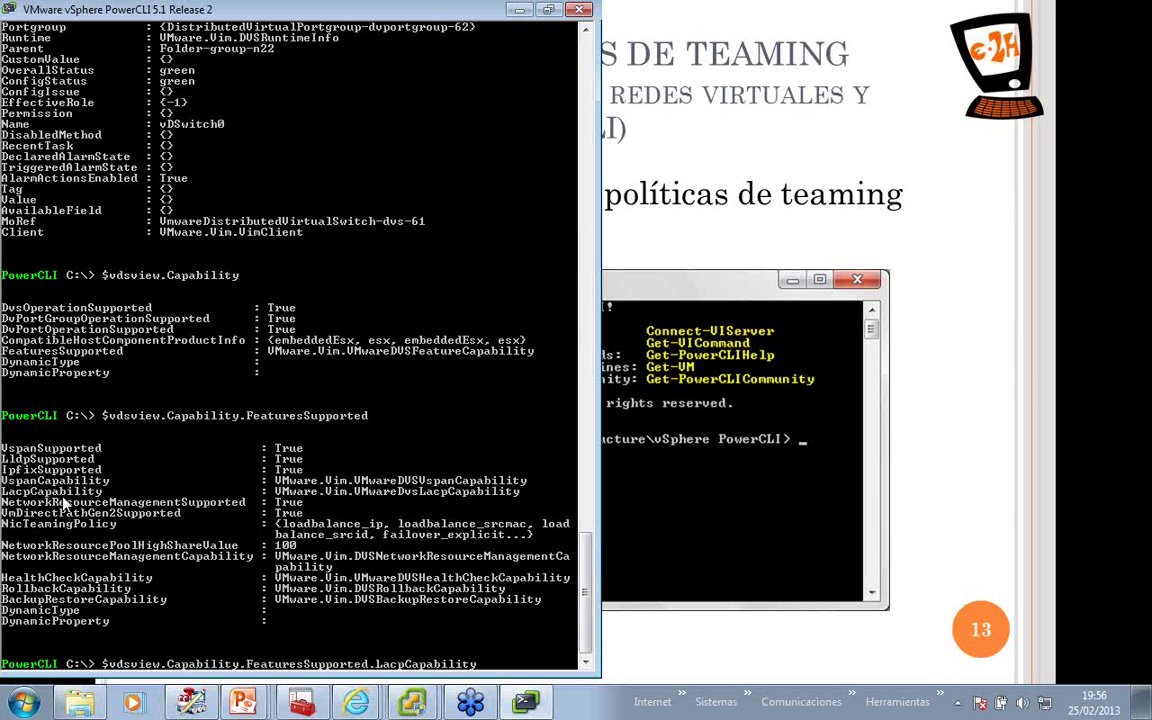
key(Return)
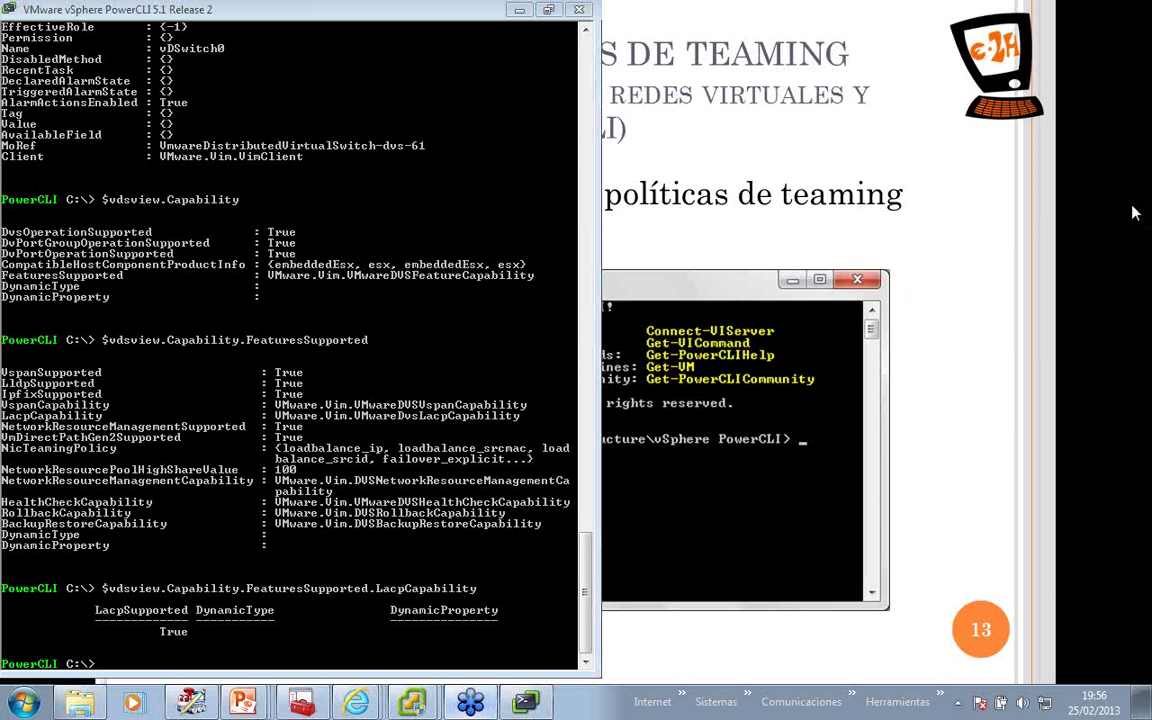
Switch to the PowerPoint slide show and advance to the slide "Trabajar con switches distribuidos".
click(1147, 52)
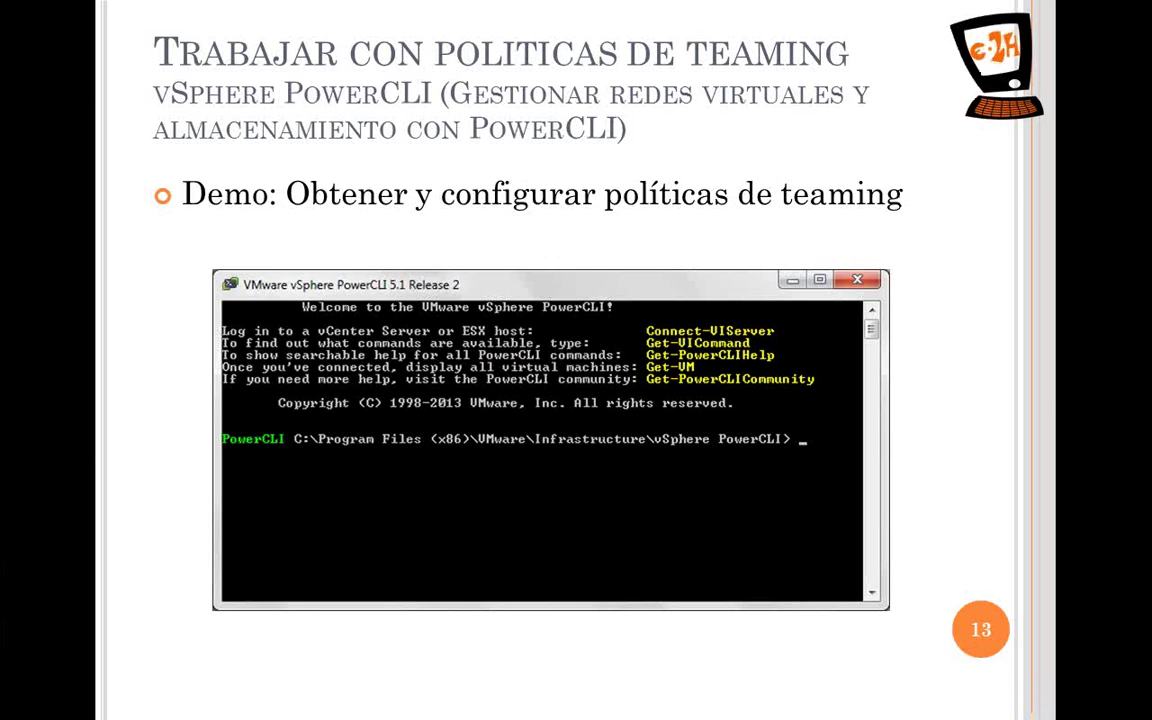
key(Right)
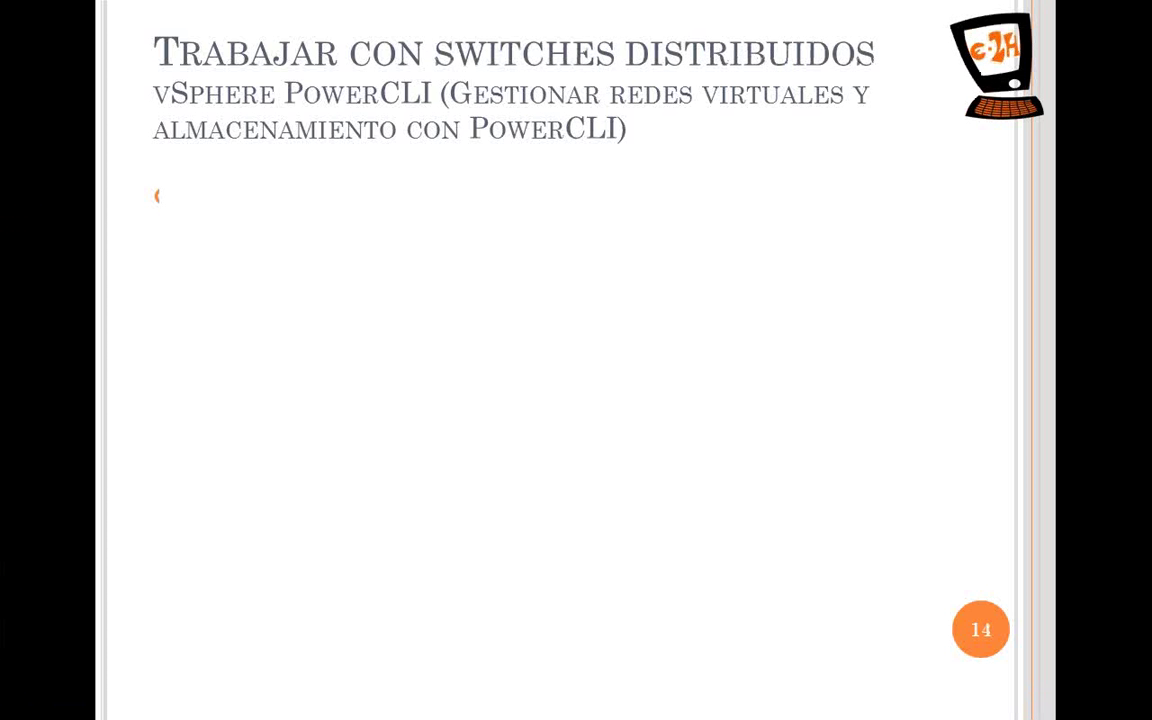
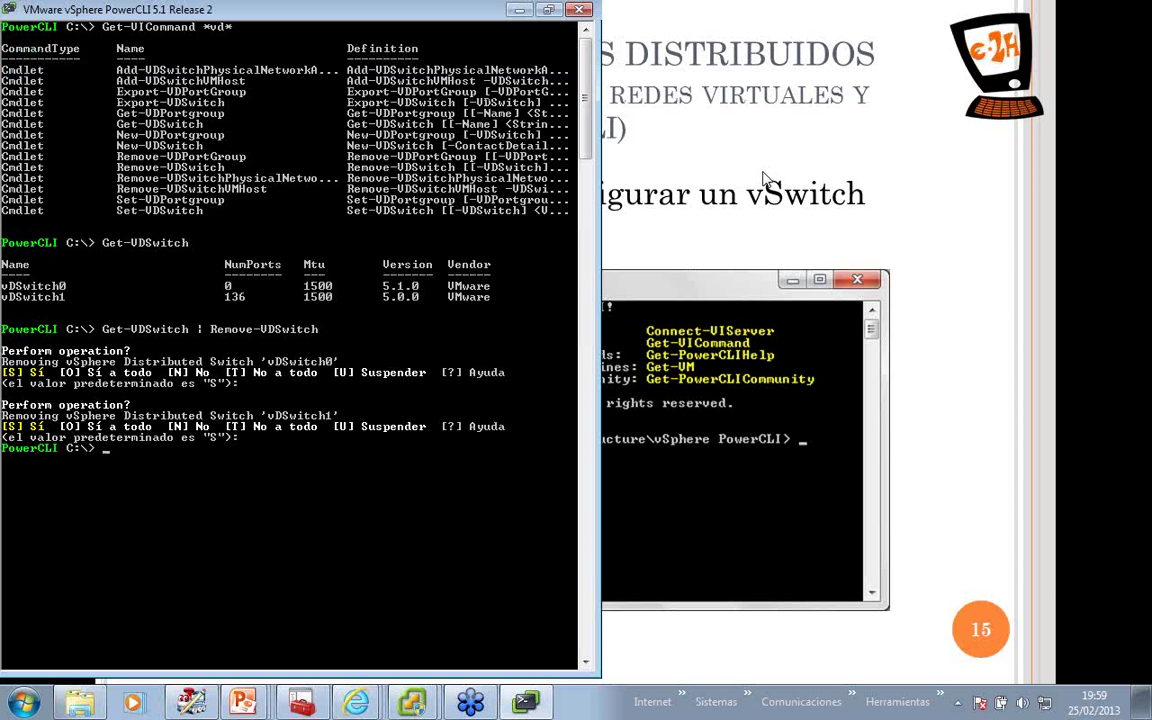
List the remaining distributed switches with Get-VDSwitch.
text(get-vd)
key(Tab)
key(Tab)
key(Return)
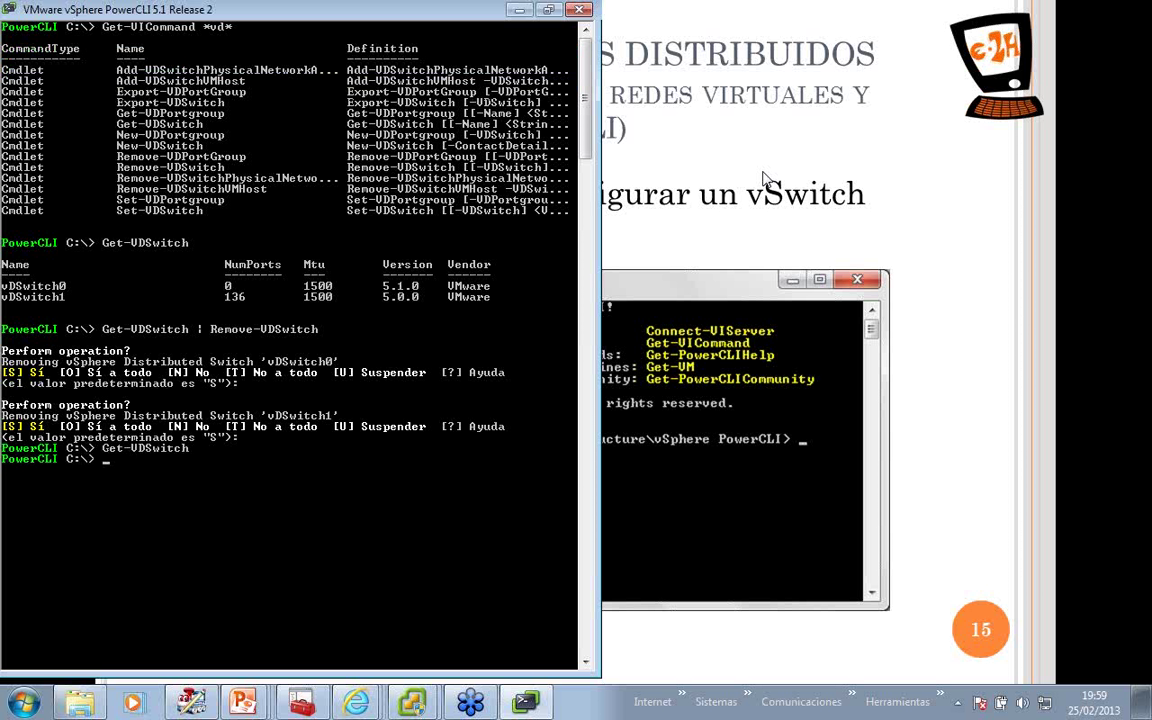
Open the full help for the New-VDSwitch cmdlet with man New-VDSwitch -full.
text(new-vd)
key(Tab)
key(Tab)
key(Home)
text(man)
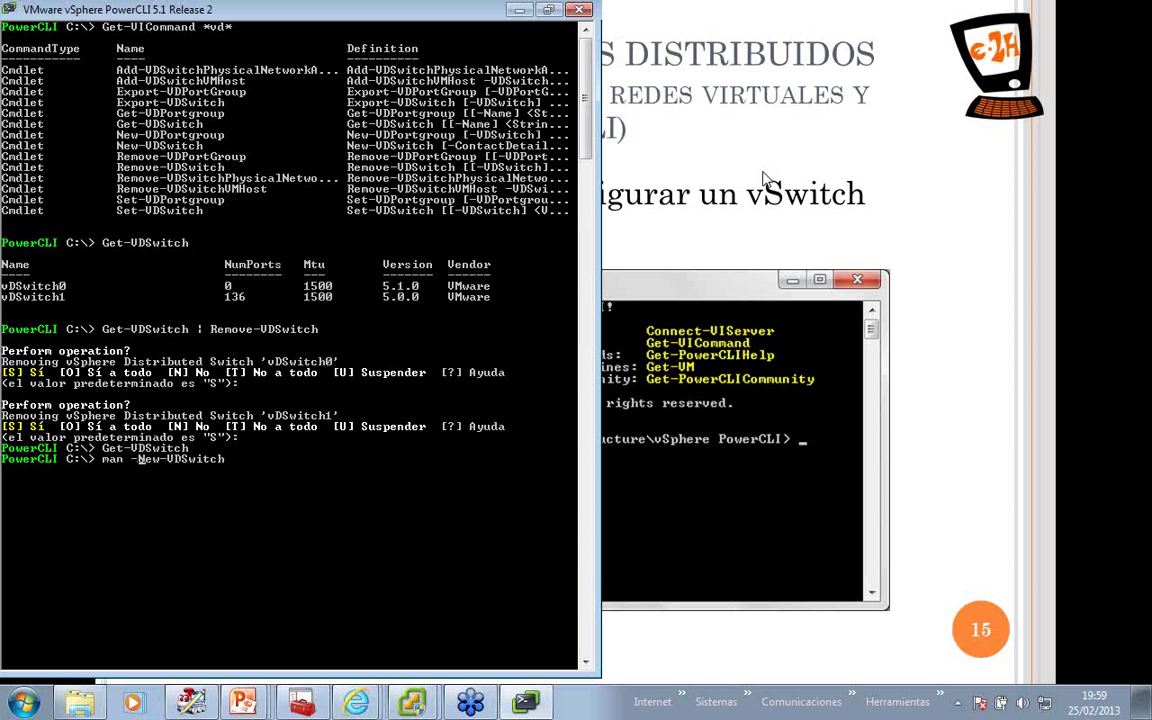
key(End)
text(-full)
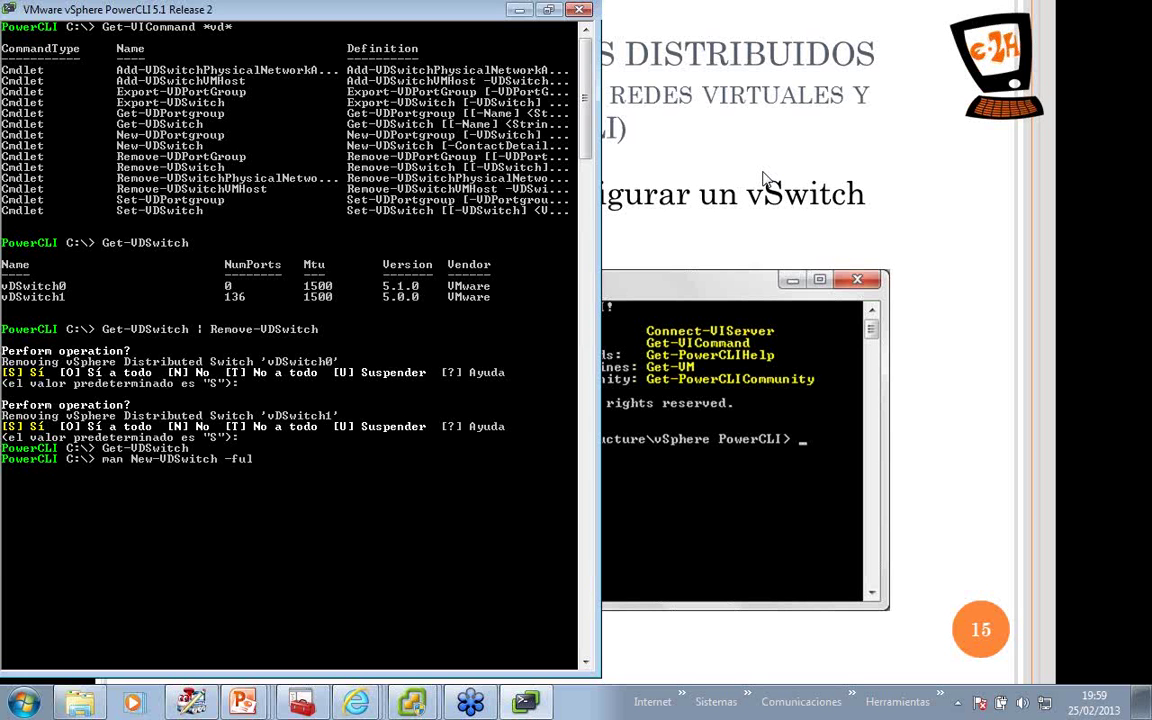
key(Return)
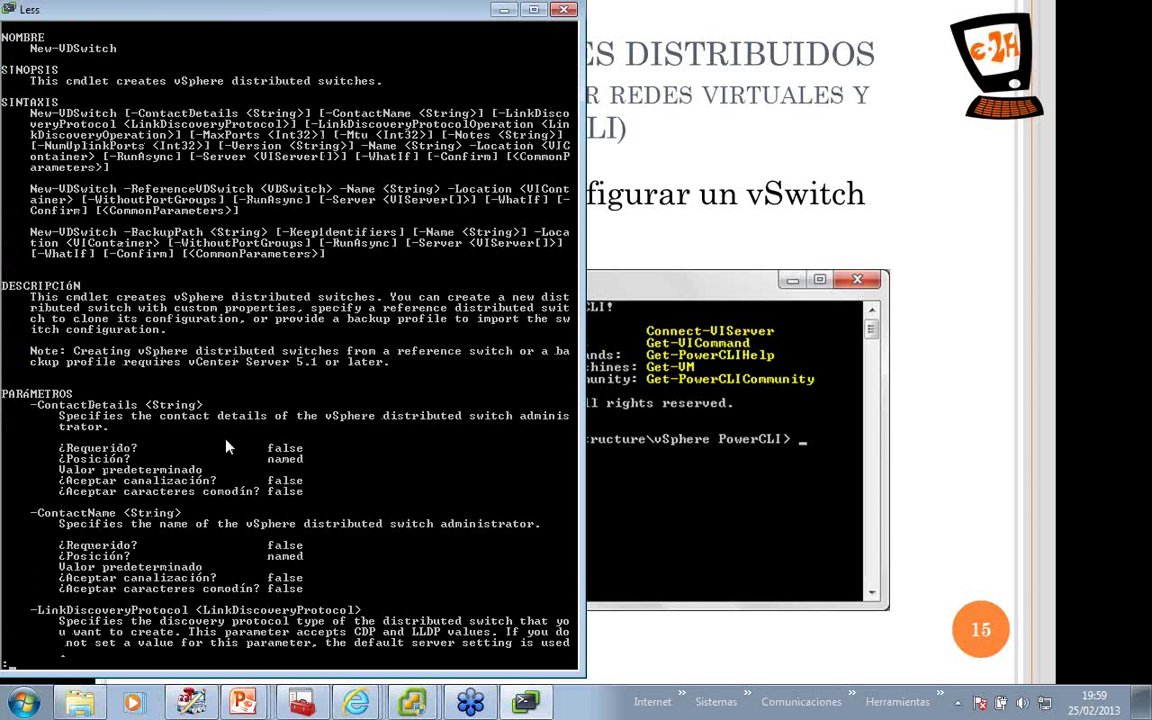
Read through the New-VDSwitch help, from its syntax to the descriptions of its parameters such as -Name and -Location, and close the help.
key(Down)
key(Down)
key(Down)
key(Down)
key(Down)
key(Down)
key(Down)
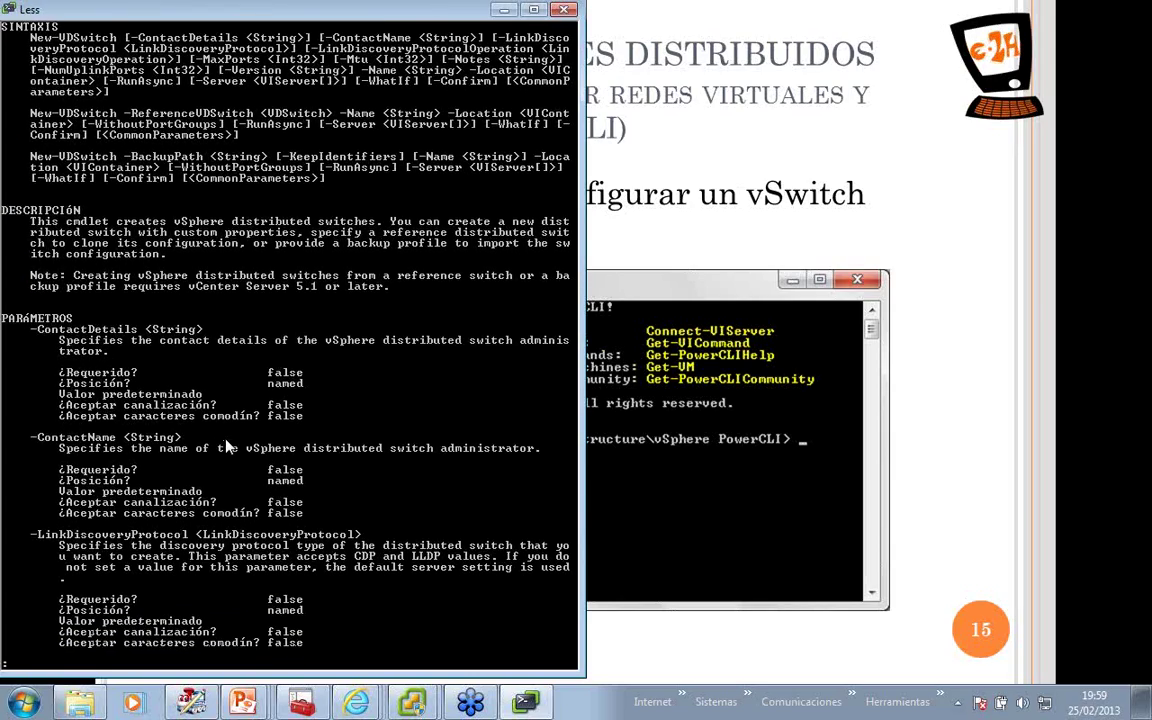
key(Down)
key(Down)
key(Down)
key(Down)
key(Down)
key(Down)
key(Down)
key(Down)
key(Down)
key(Down)
key(Down)
key(Down)
key(Down)
key(Down)
key(Down)
key(Down)
key(Down)
key(Down)
key(Down)
key(Down)
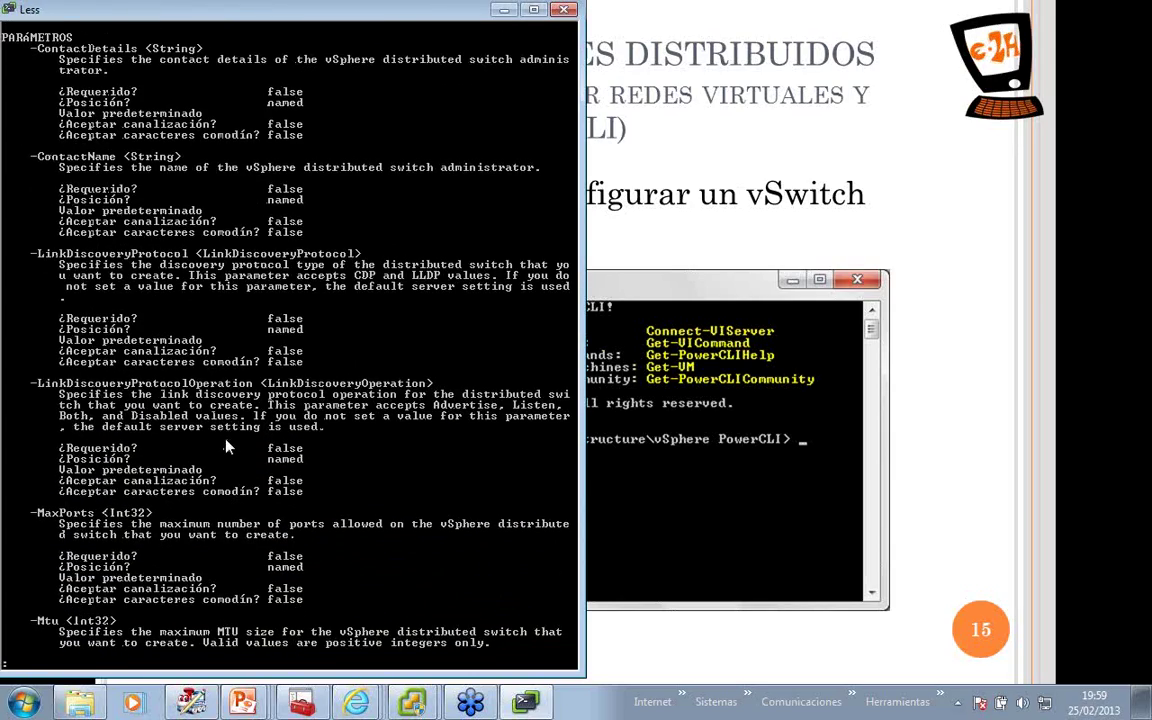
key(Down)
key(Down)
key(Down)
key(Down)
key(Down)
key(Down)
key(Down)
key(Down)
key(Down)
key(Down)
key(Down)
key(Down)
key(Down)
key(Down)
key(Down)
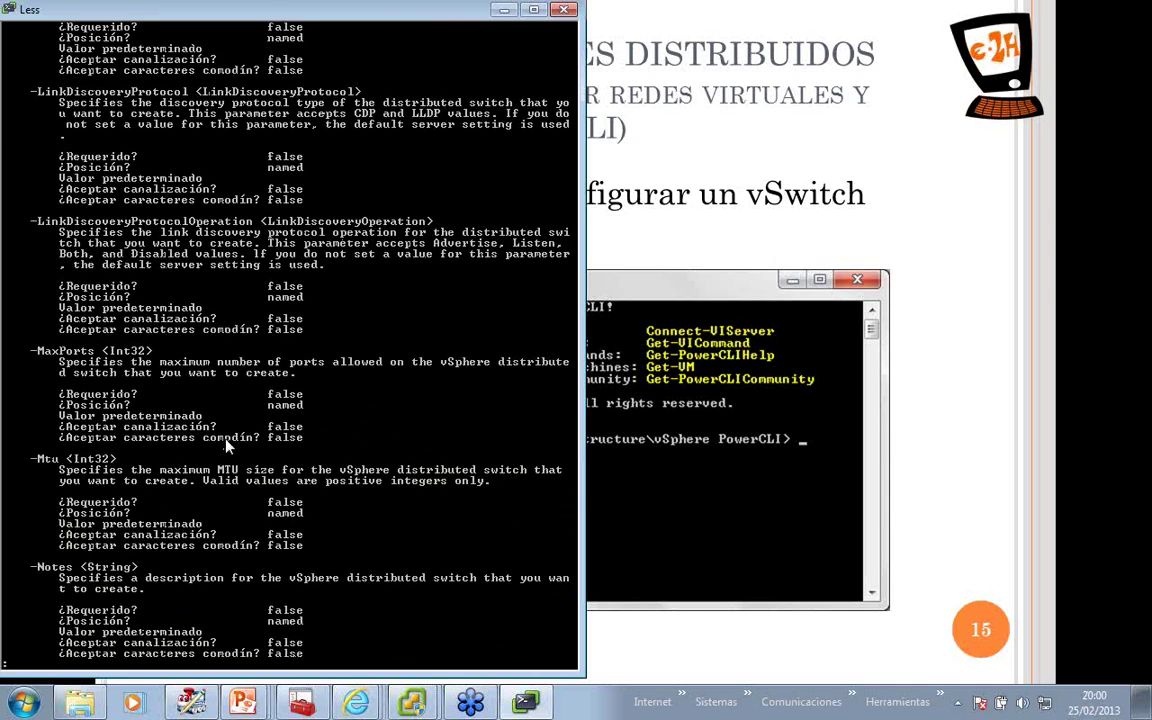
key(Down)
key(Down)
key(Down)
key(Down)
key(Down)
key(Down)
key(Down)
key(Down)
key(Down)
key(Down)
key(Down)
key(Down)
key(Down)
key(Down)
key(Down)
key(Down)
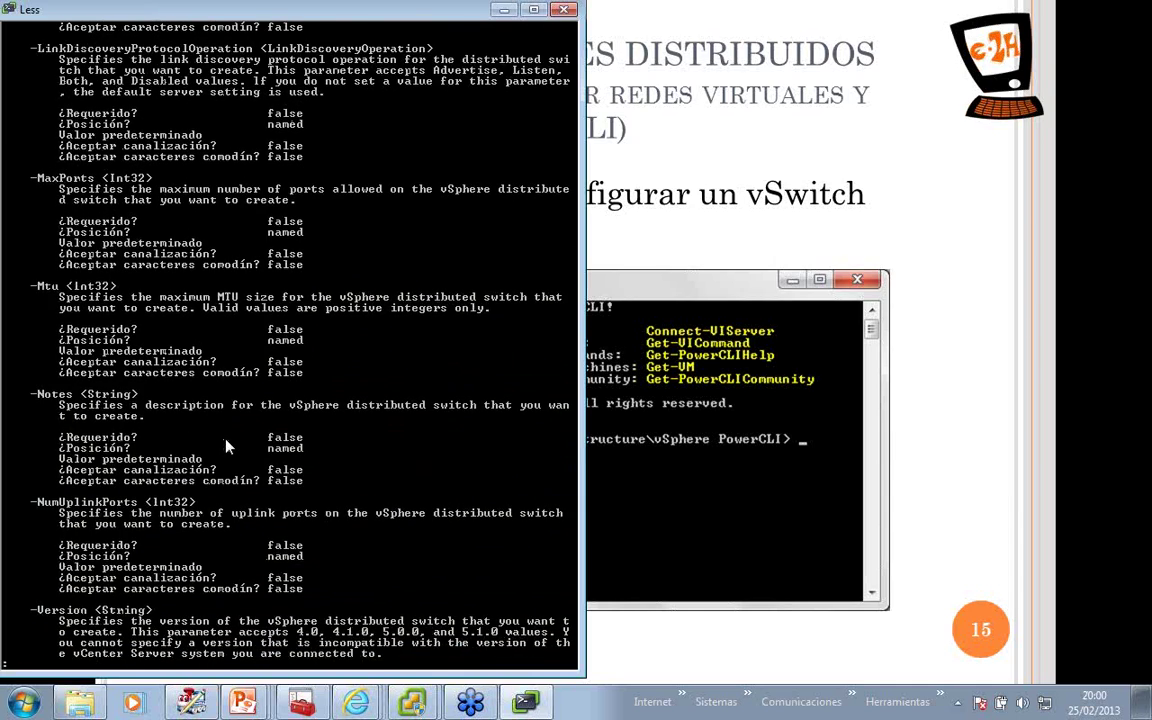
key(Down)
key(Down)
key(Down)
key(Down)
key(Down)
key(Down)
key(Down)
key(Down)
key(Down)
key(Down)
key(Down)
key(Down)
key(Down)
key(Down)
key(Down)
key(Down)
key(Down)
key(Down)
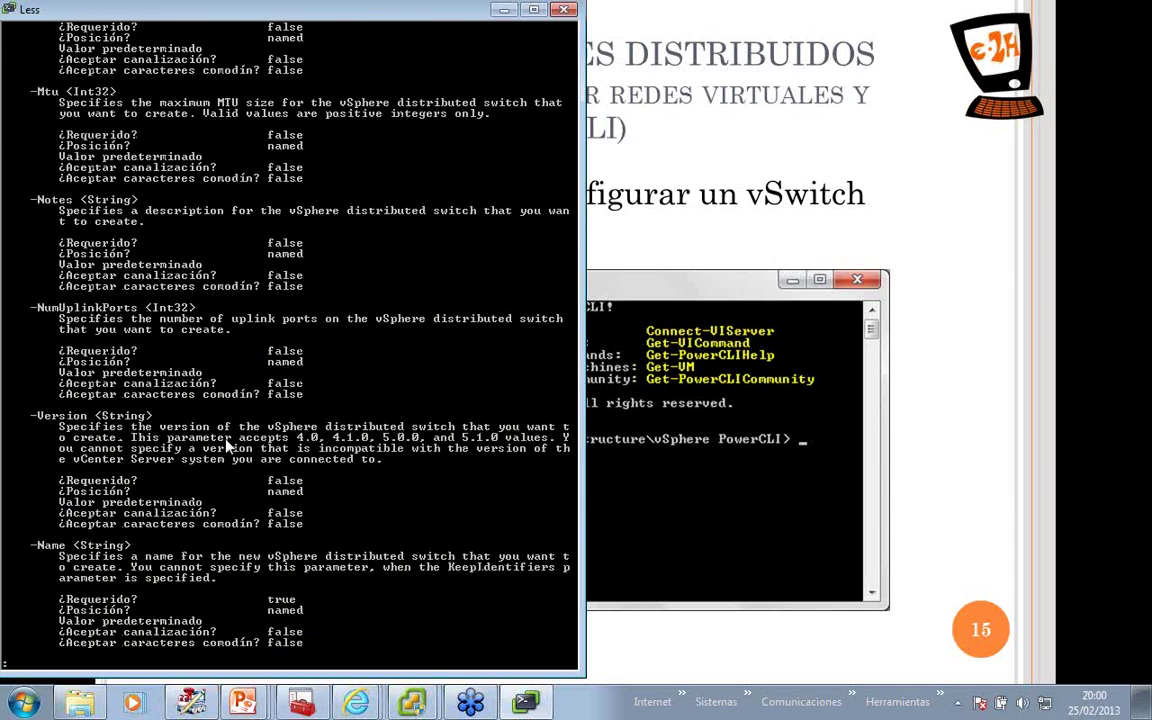
key(Down)
key(Down)
key(Down)
key(Down)
key(Down)
key(Down)
key(Down)
key(Down)
key(Down)
key(Down)
key(Down)
key(Down)
key(Down)
key(Down)
key(Down)
key(Down)
key(Down)
key(Down)
key(Down)
key(Down)
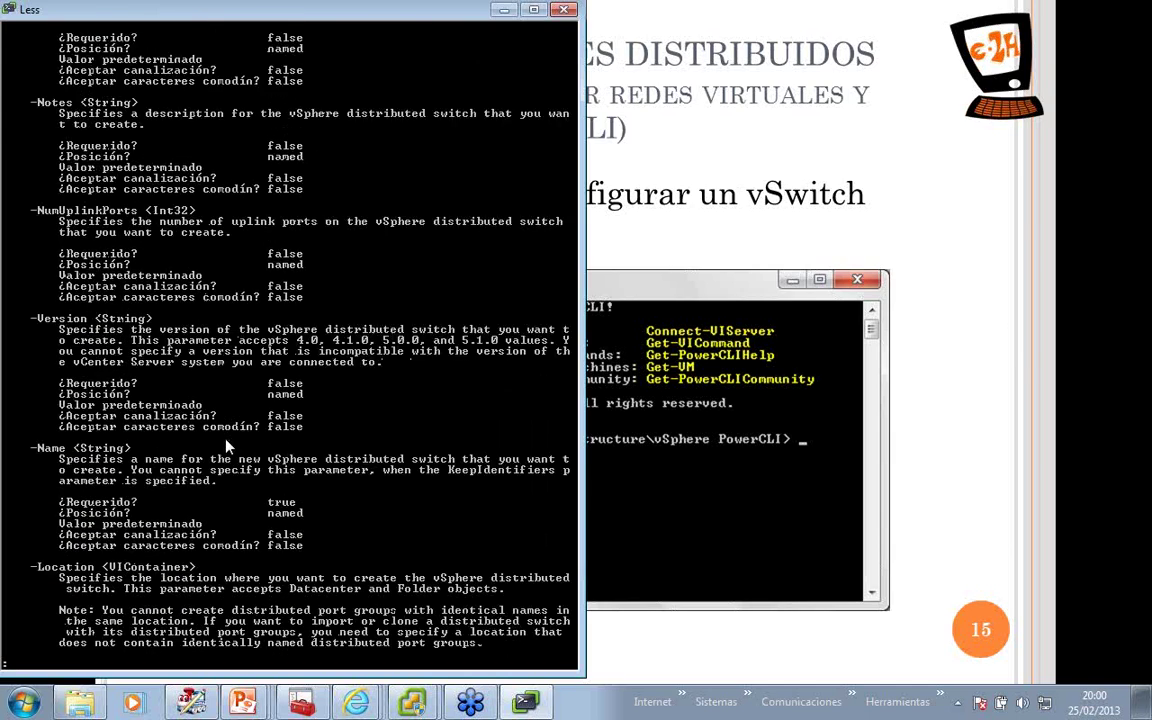
key(Down)
key(Down)
key(Down)
key(Down)
key(Down)
key(Down)
key(Down)
key(Down)
key(Down)
key(Down)
key(Down)
key(Down)
key(Down)
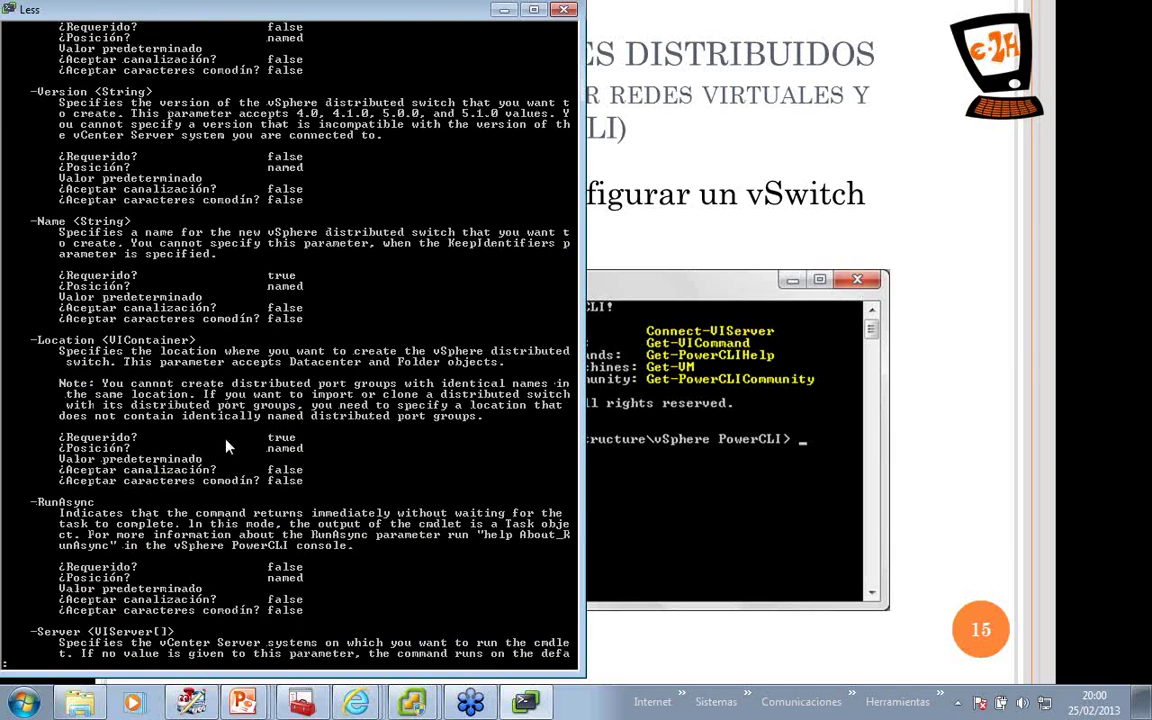
key(Down)
key(Down)
key(Down)
key(Down)
key(Down)
key(Down)
key(Down)
key(Down)
key(Down)
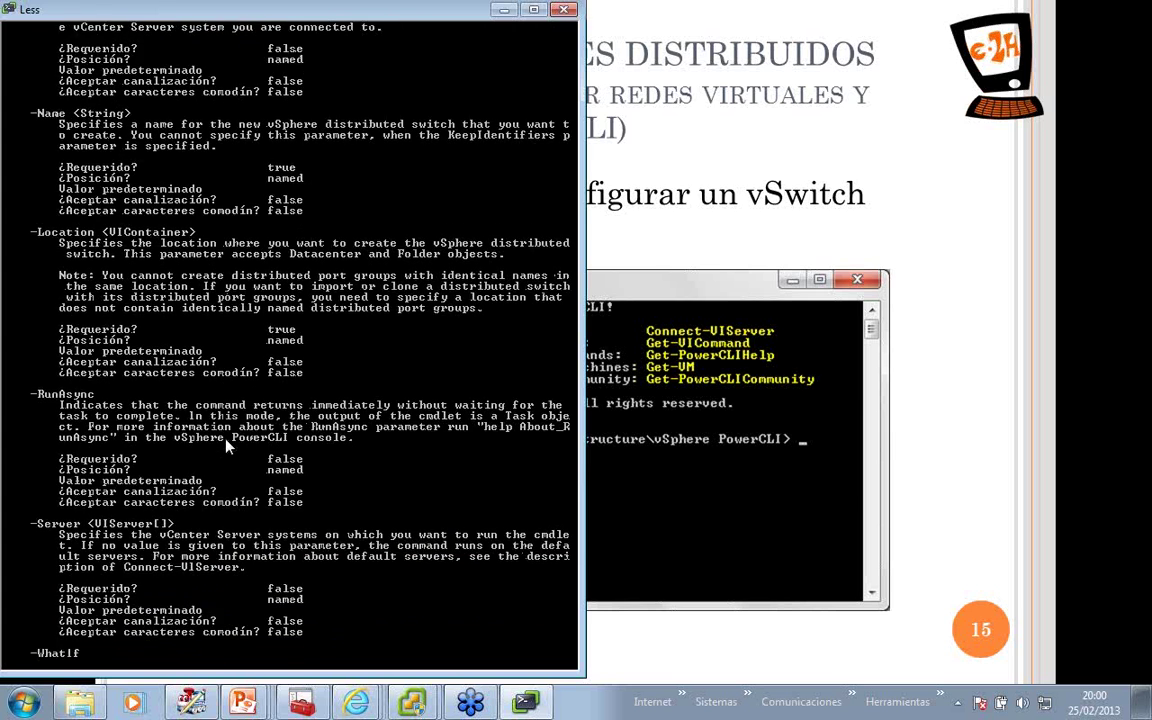
text(q)
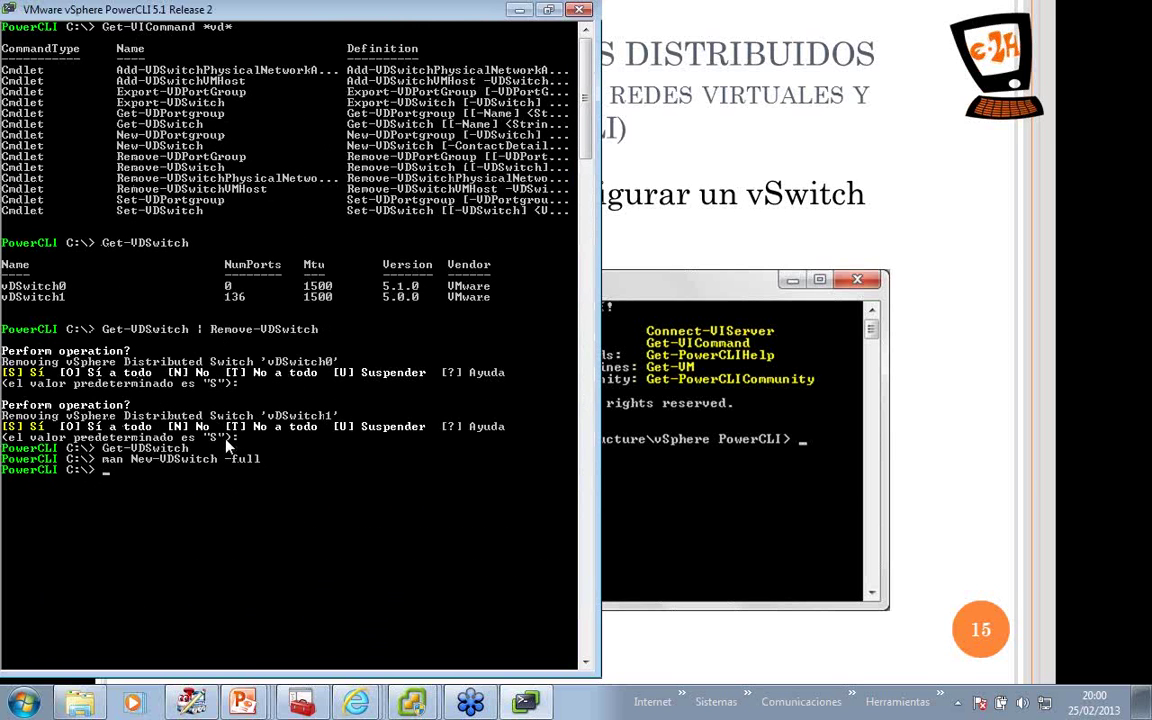
List the vCenter inventory folders with Get-Folder.
text(get-fol)
key(Tab)
key(Return)
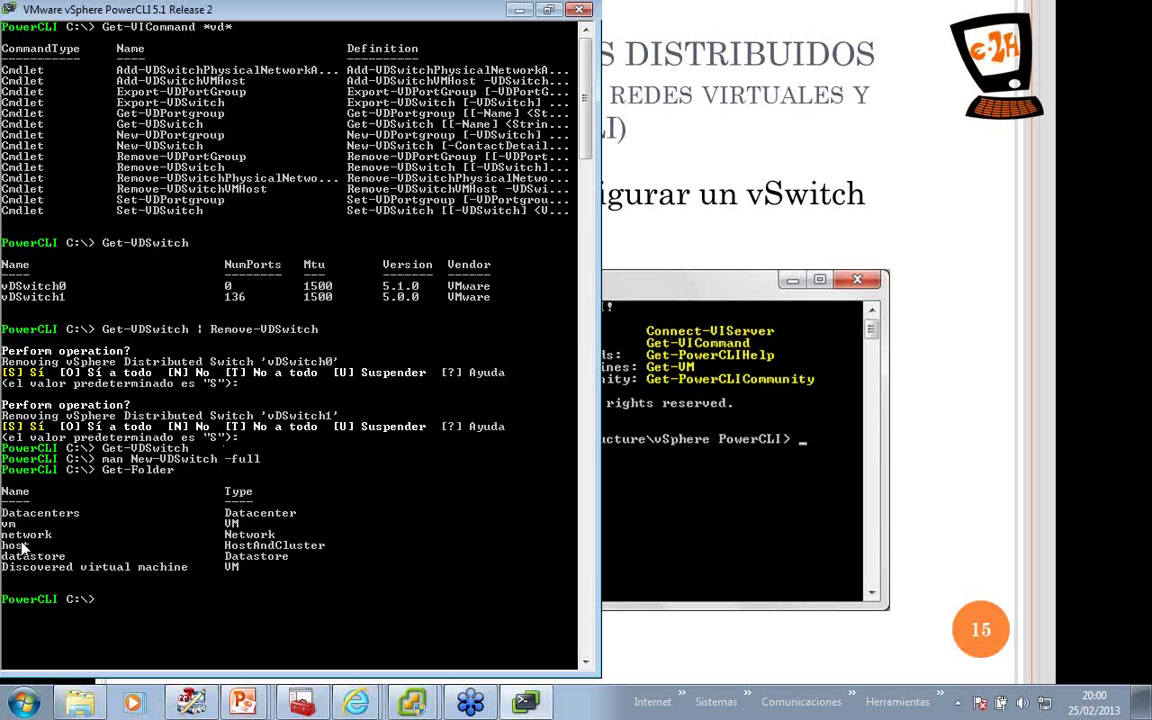
key(Up)
key(ctrl+c)
Write the command New-VDSwitch -Name curso -Location network at the PowerCLI prompt without running it.
text(New-VDSwitch -)
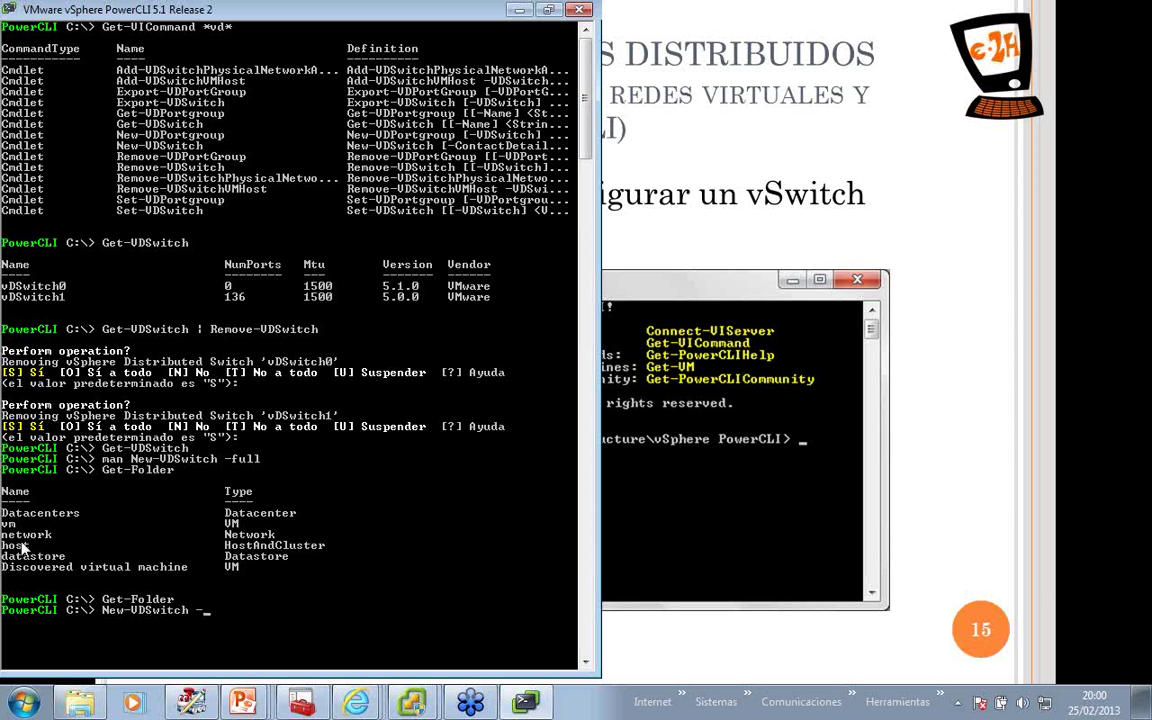
text(na)
key(Tab)
text(curso -)
key(Tab)
key(Tab)
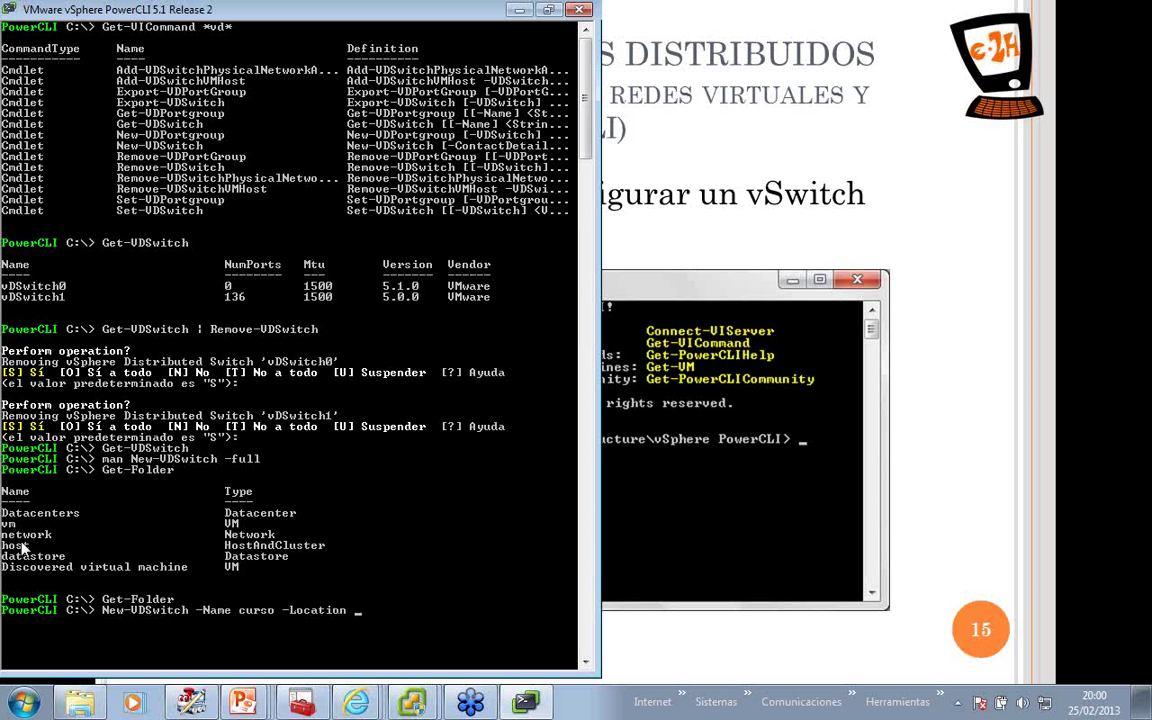
text(network)
Switch to the localhost vSphere Client and show its Networking inventory.
mouse_move(412, 700)
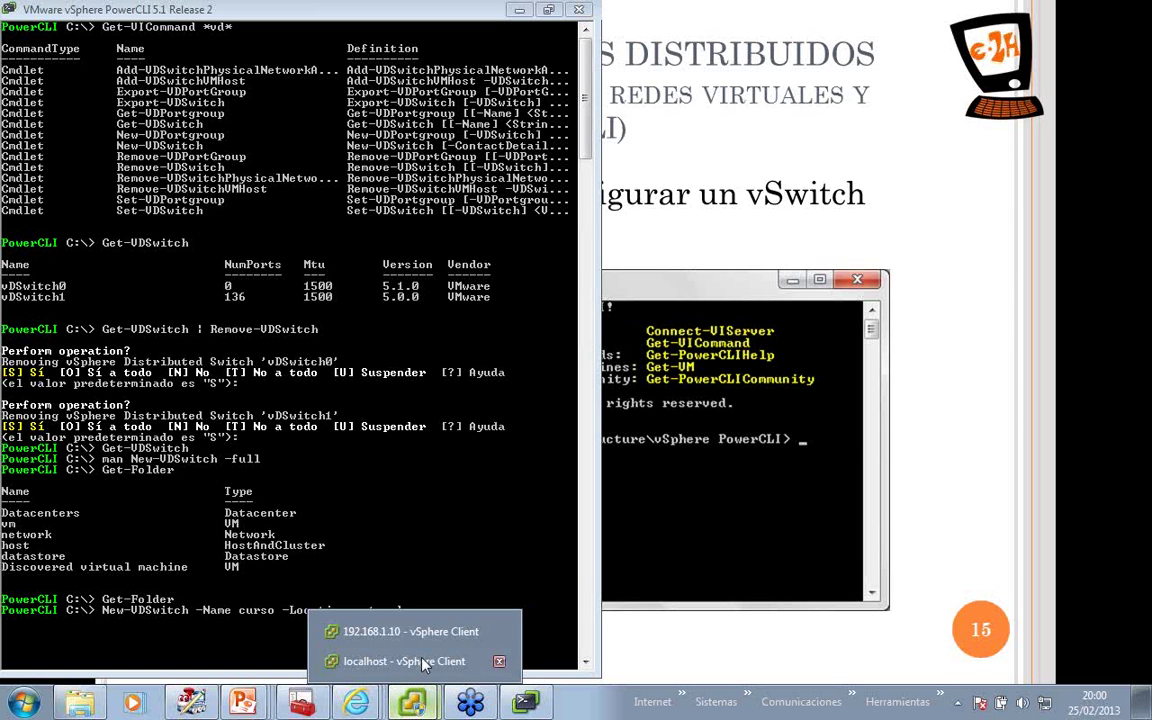
click(423, 661)
click(236, 56)
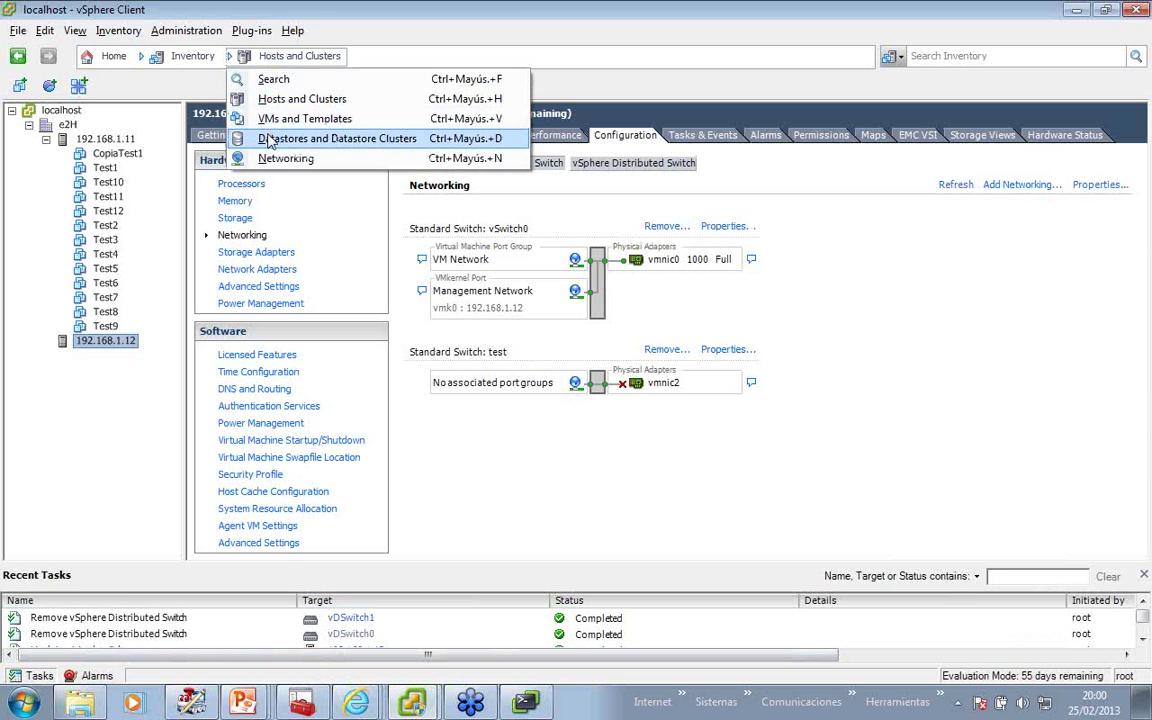
click(272, 158)
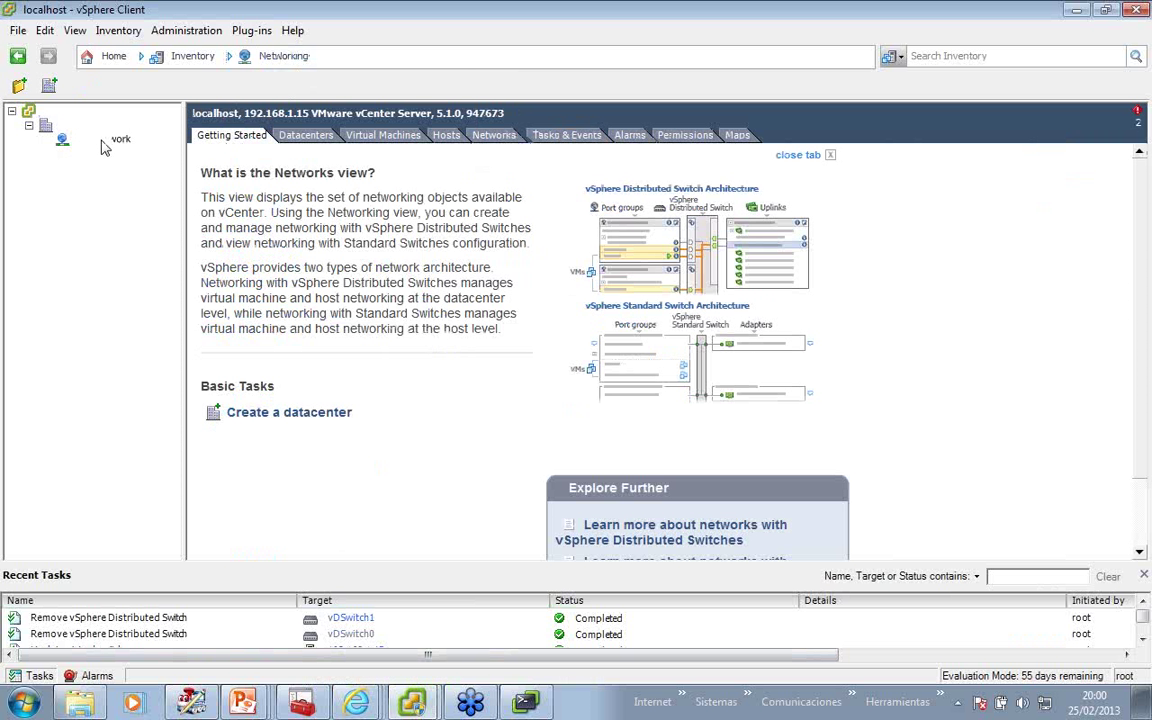
Return to PowerCLI to run the prepared New-VDSwitch command, and expand the curso switch in the vSphere Client's Networking inventory.
key(alt+Tab)
key(Return)
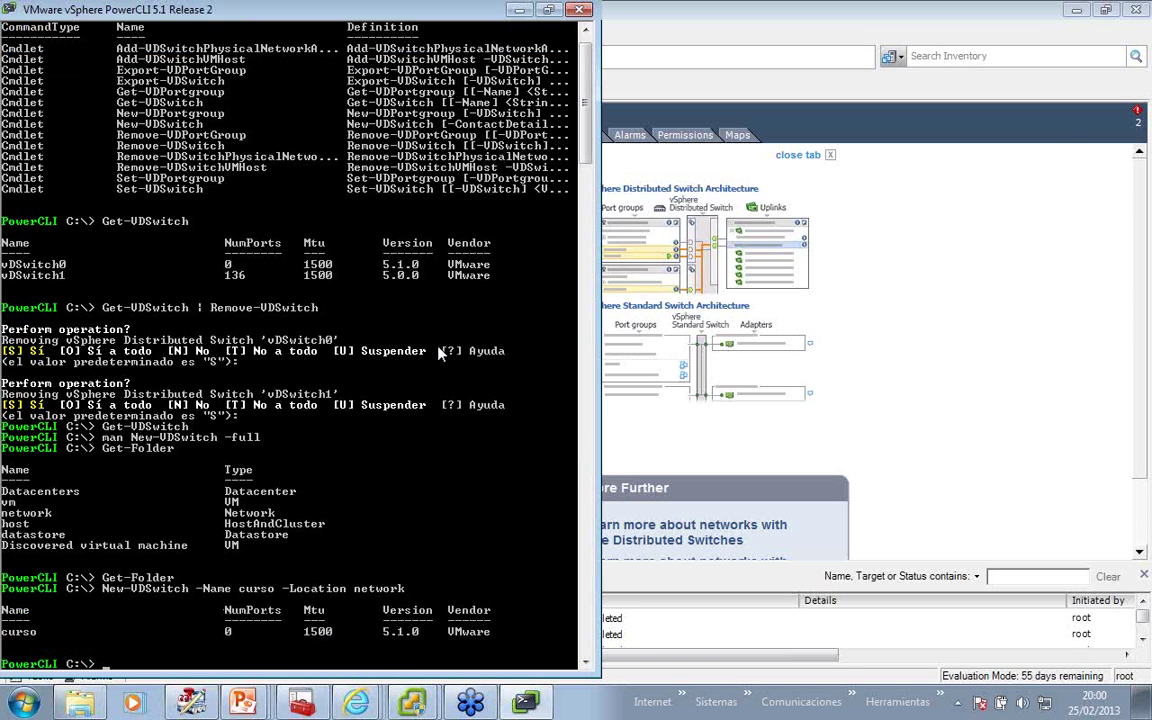
key(alt+Tab)
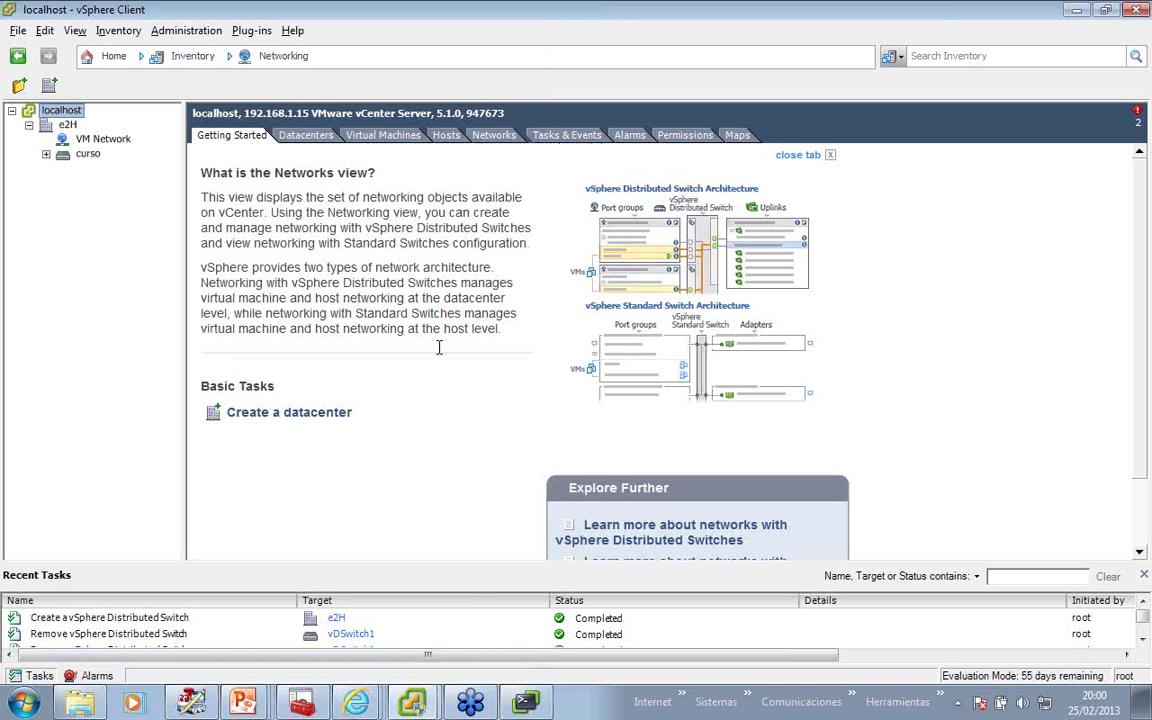
click(46, 156)
Switch back to PowerCLI and list the distributed switches with Get-VDSwitch.
key(alt+Tab)
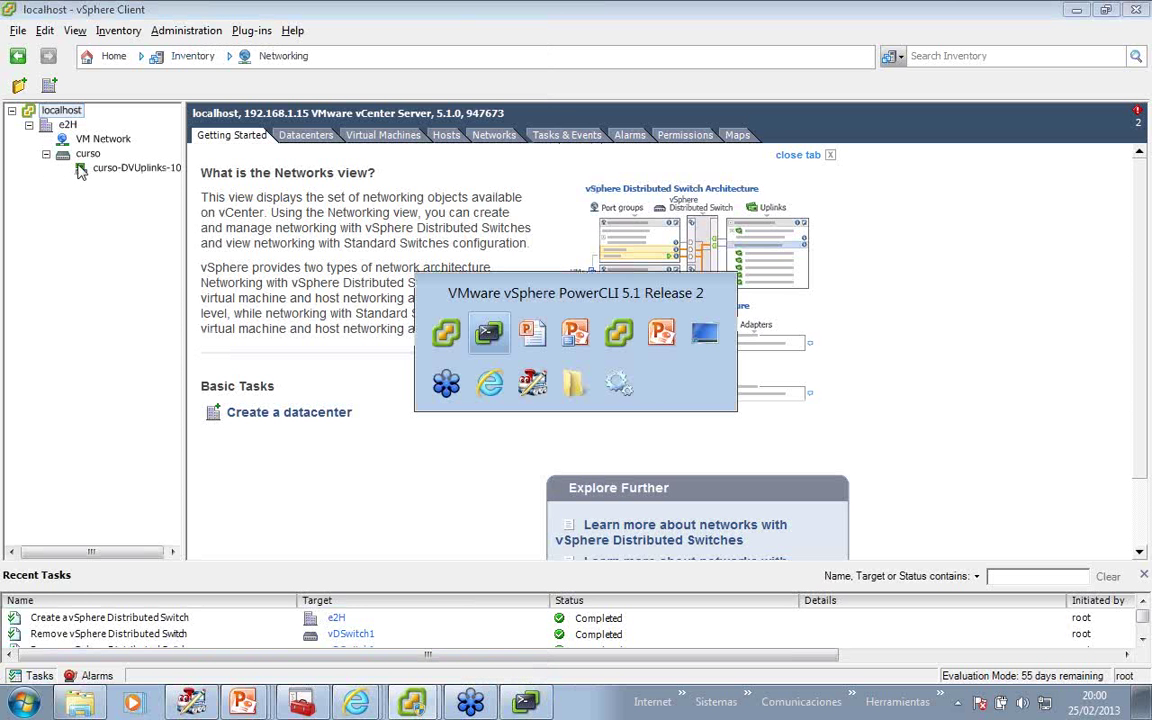
text(get-vds)
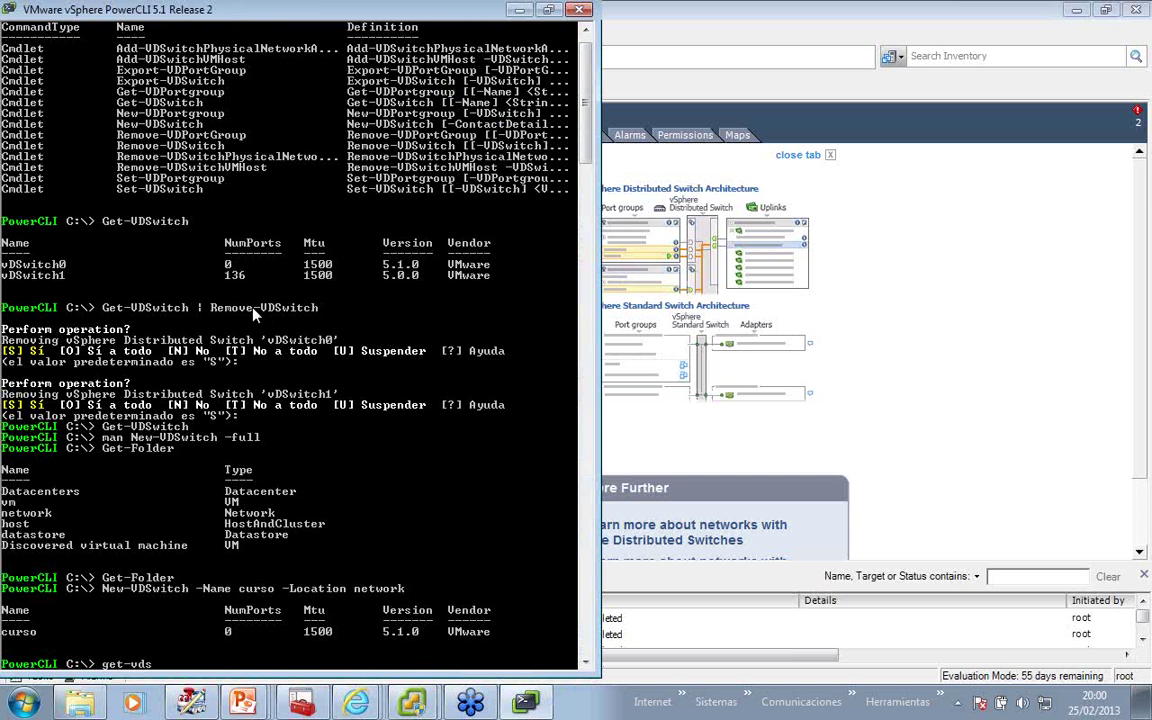
key(Tab)
key(Return)
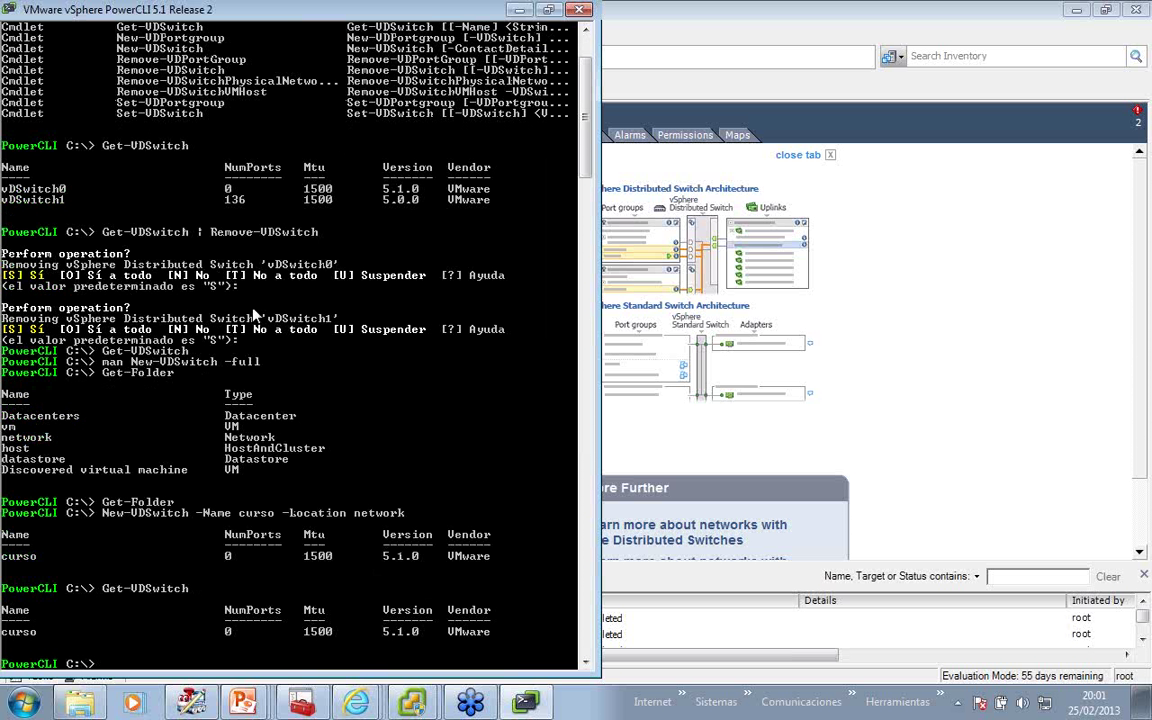
List the network adapters of all hosts with Get-VMHostNetworkAdapter.
text(get-vmhostnet)
key(Tab)
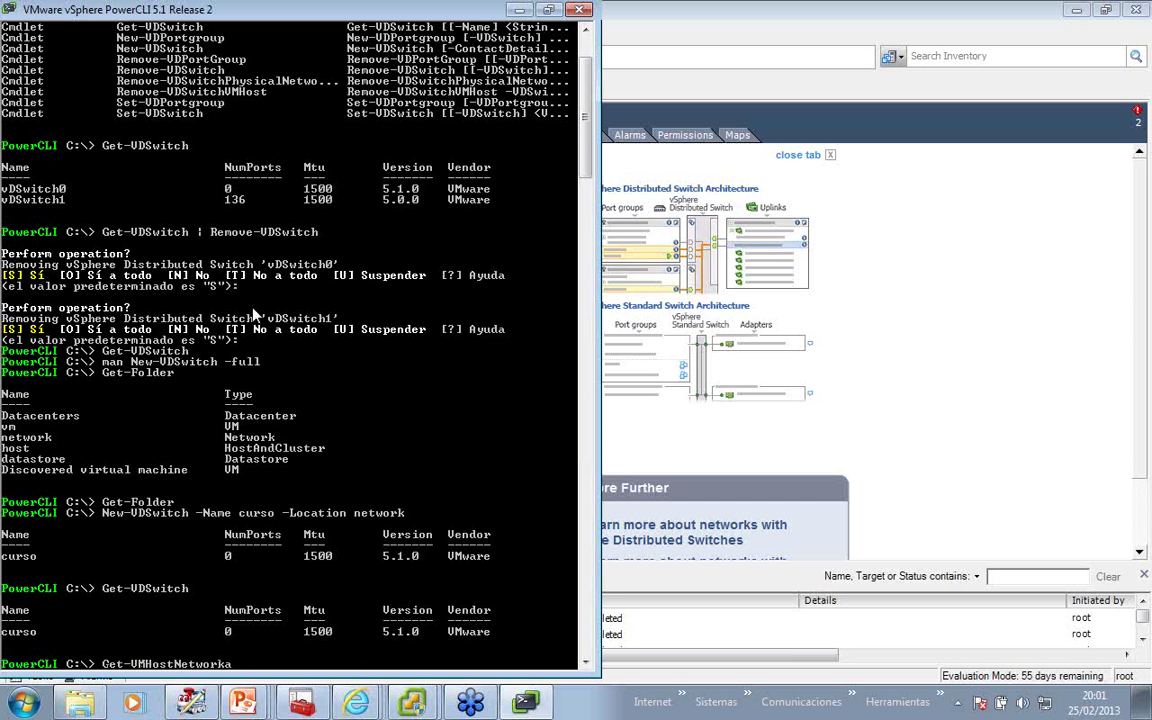
key(Tab)
key(Return)
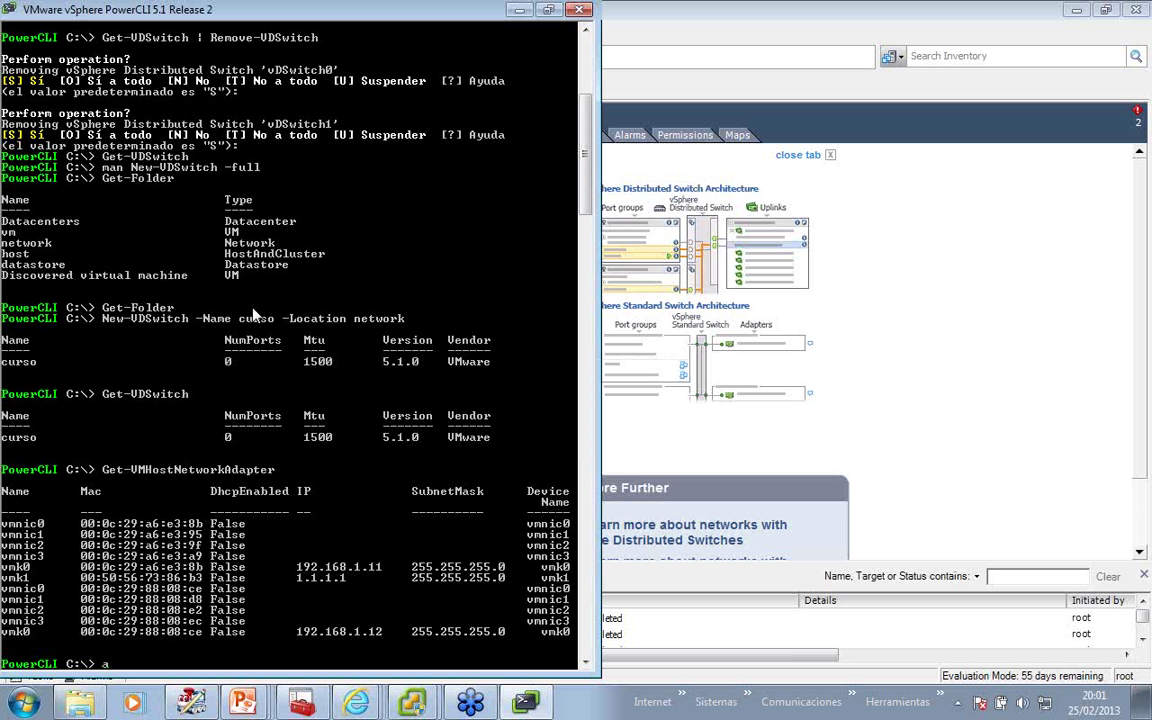
Try to run Add-VDSwitchVMHost -VDSwitch curso, leaving the requested VMHost value empty.
text(add-vd)
key(Tab)
key(Tab)
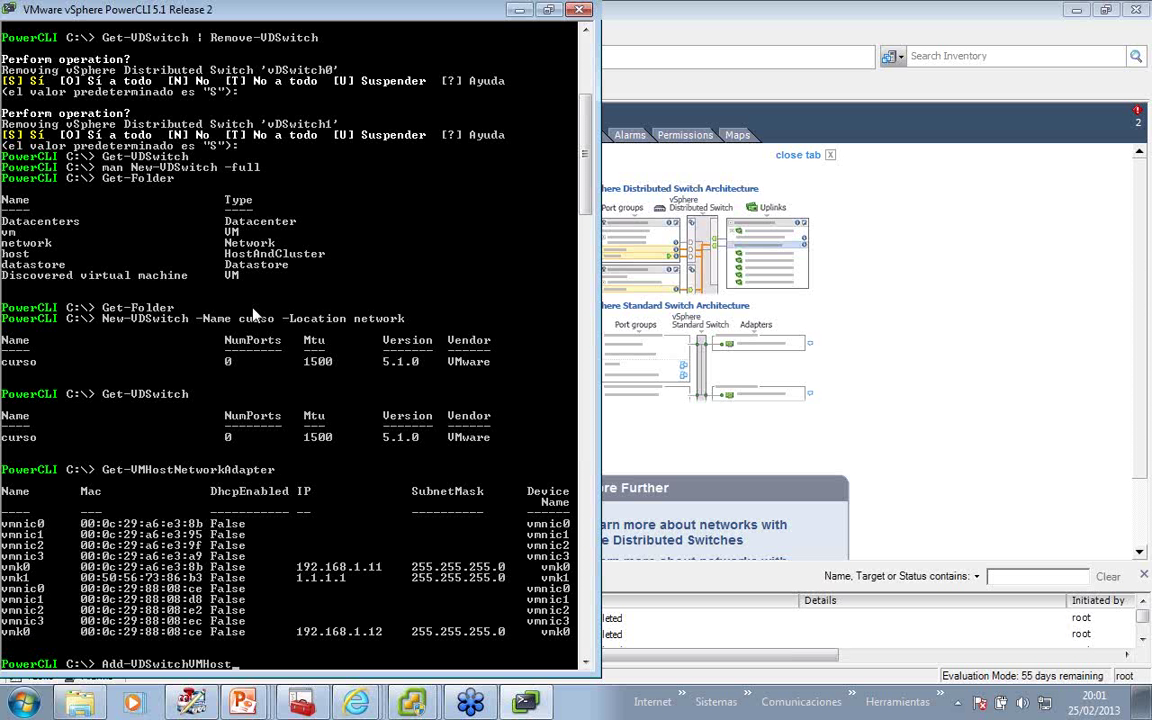
text(-vd)
key(Tab)
text(curso)
key(Return)
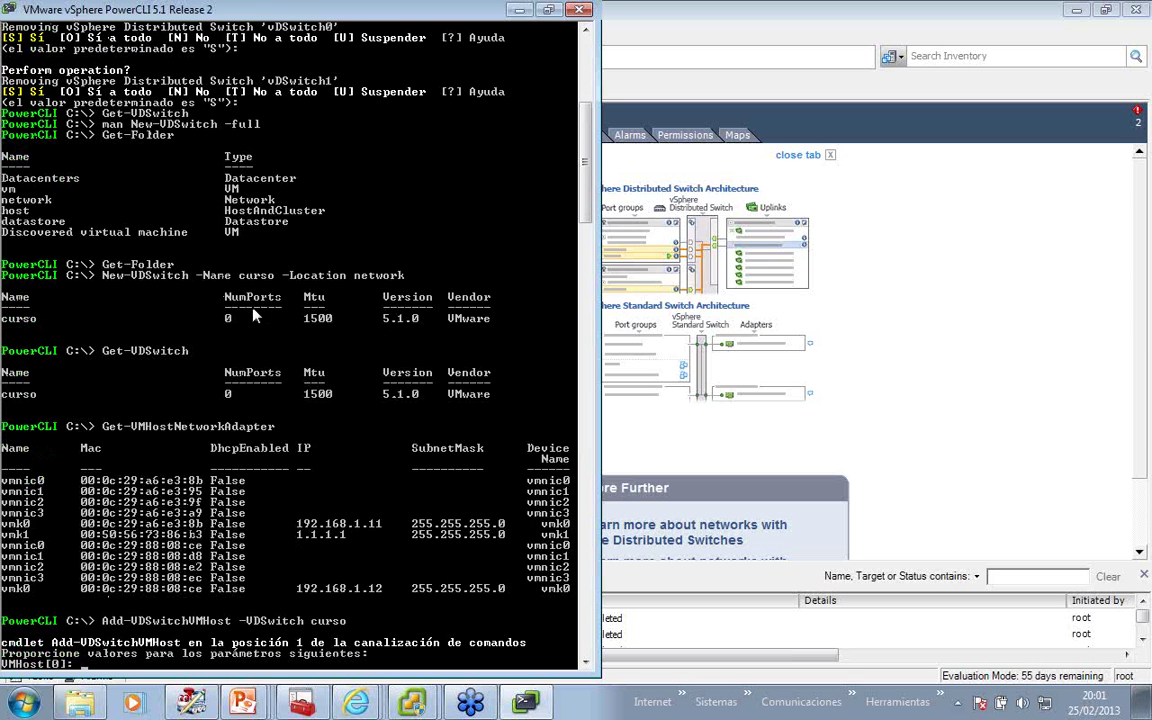
key(Return)
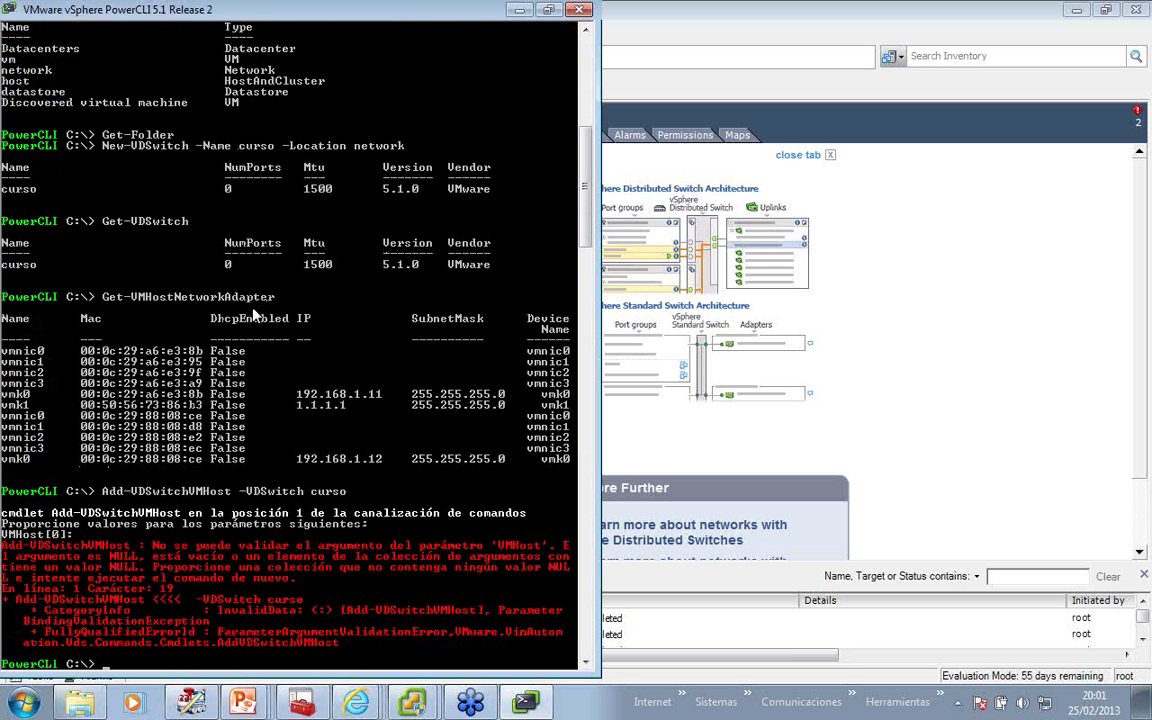
Try to add all hosts by piping Get-VMHost into Add-VDSwitchVMHost -VDSwitch curso, leaving the requested VMHost value empty.
text(get-vmhos)
key(Tab)
text(| add-vd)
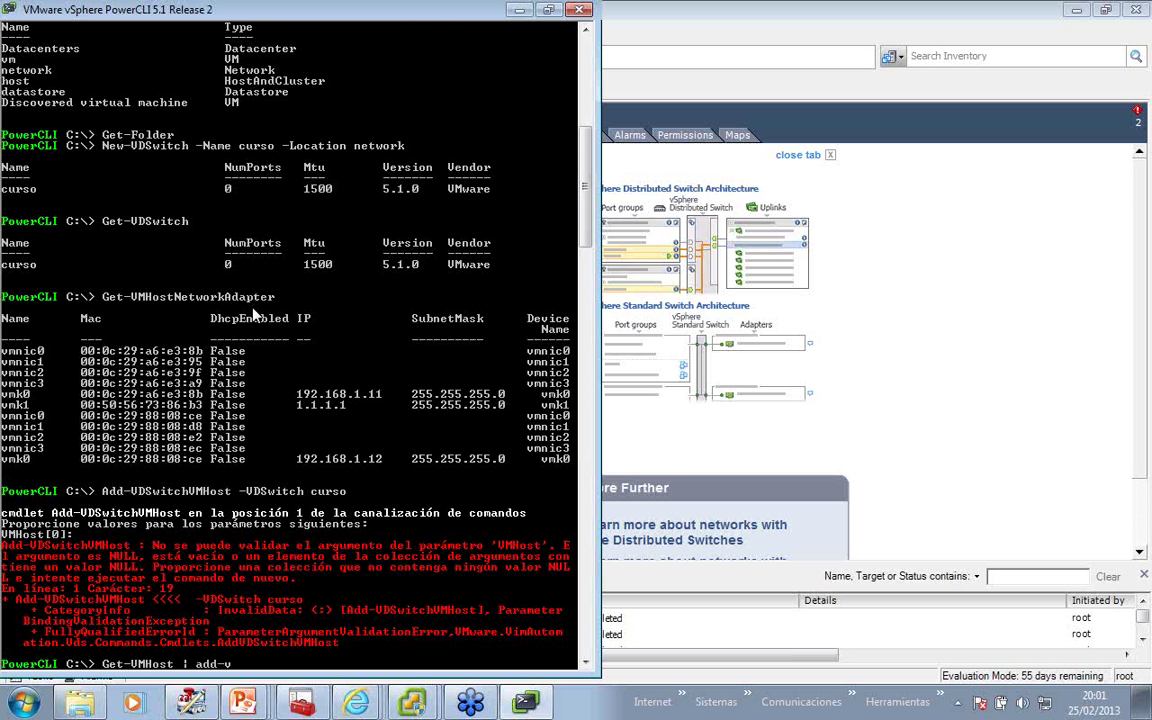
key(Tab)
key(Tab)
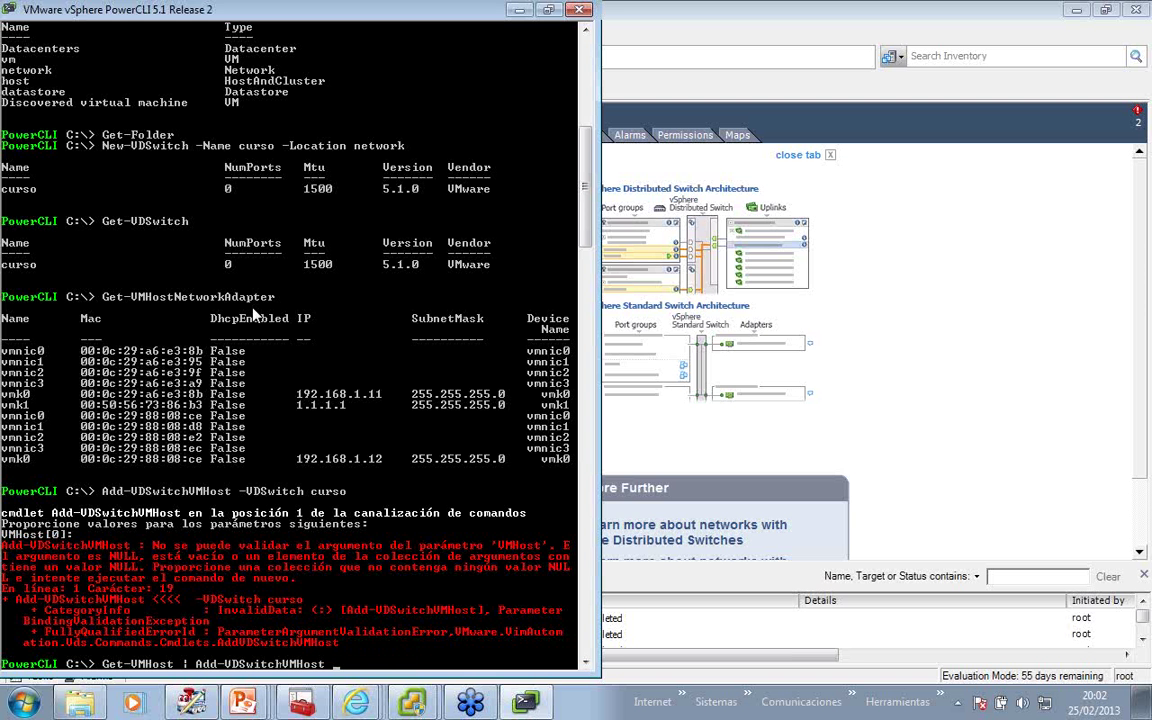
text(-v)
key(Tab)
text(curs)
text(o)
key(Return)
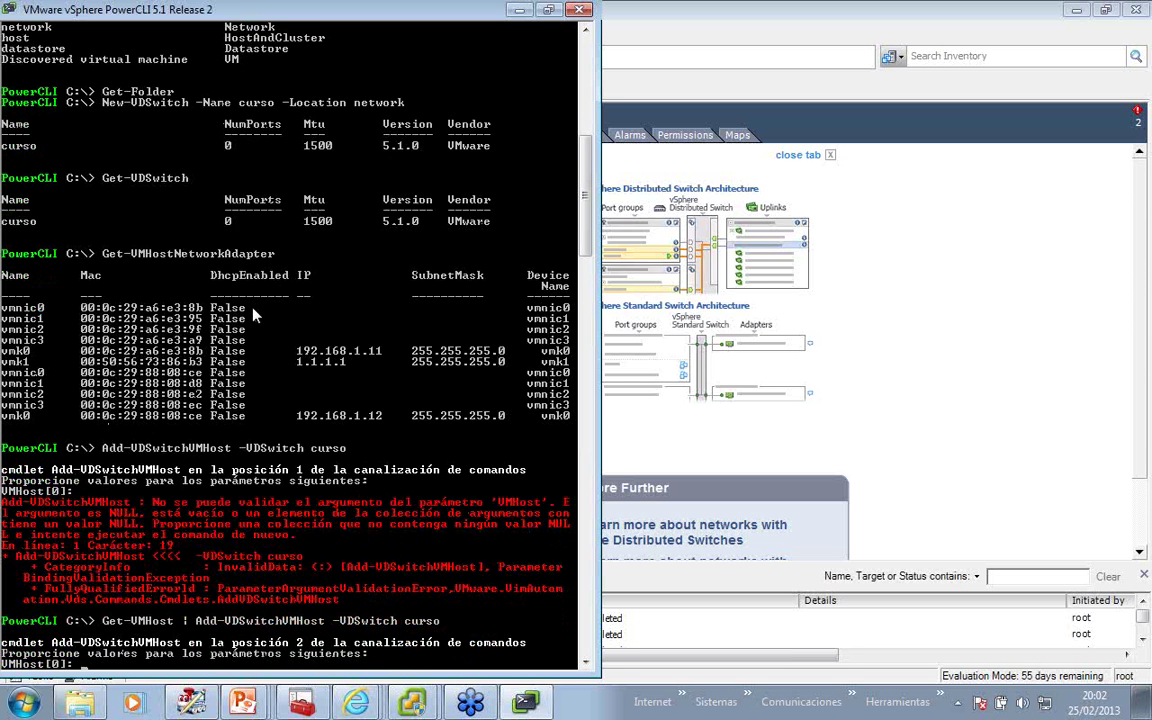
key(Return)
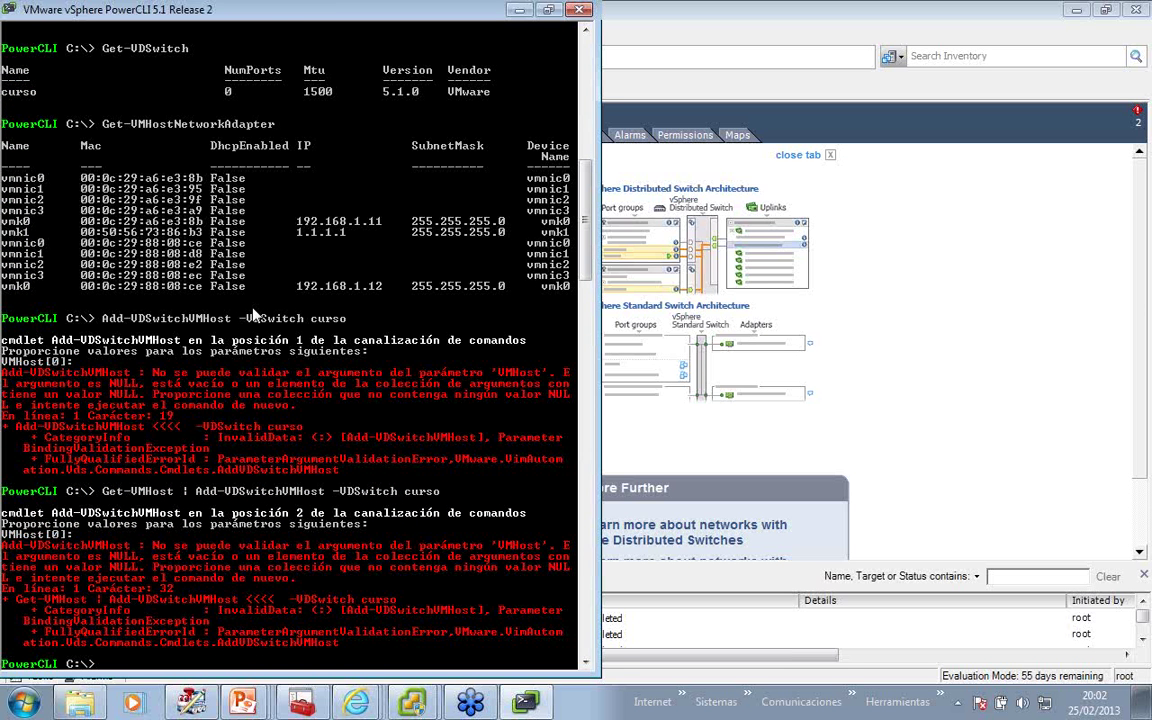
Read the full help of Add-VDSwitchVMHost, checking which parameters accept pipeline input, and return to the prompt.
text(man add-vd)
key(Tab)
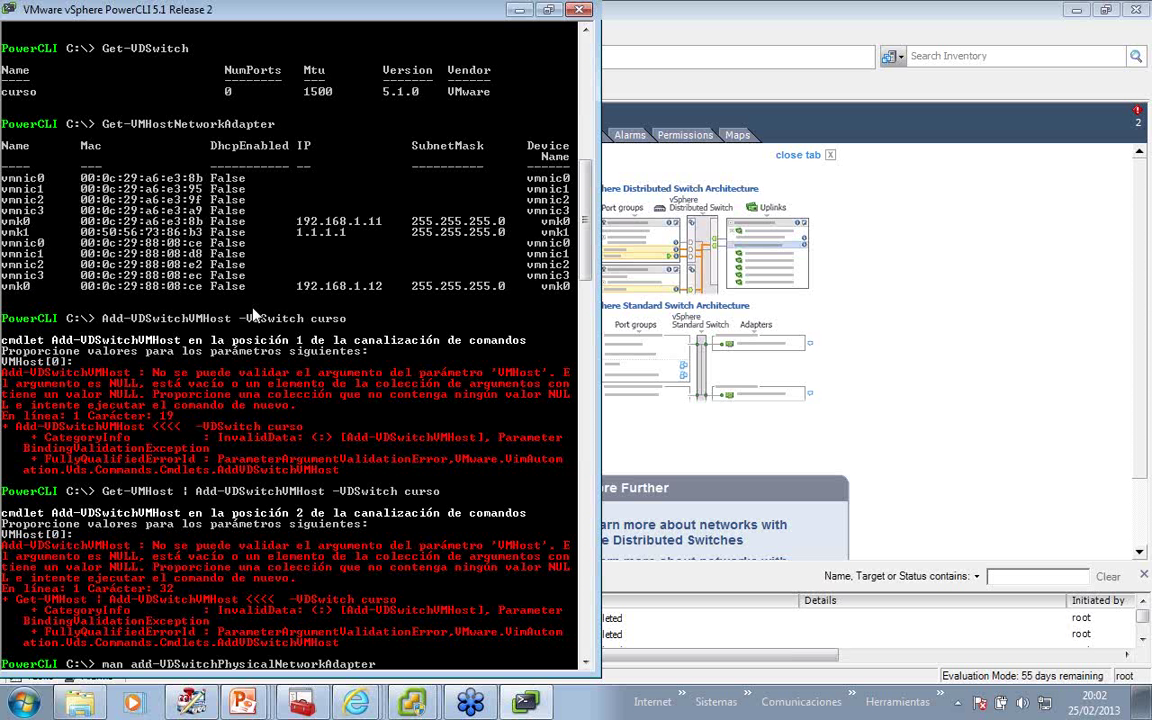
key(Tab)
text(-)
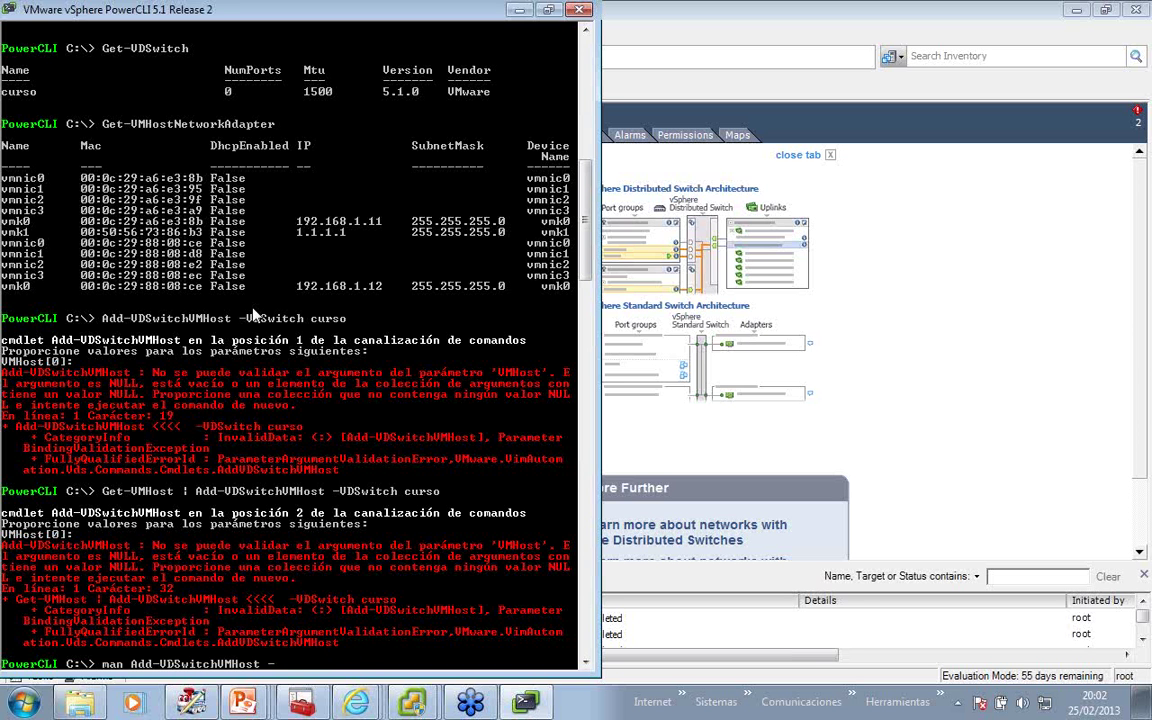
text(full)
key(Return)
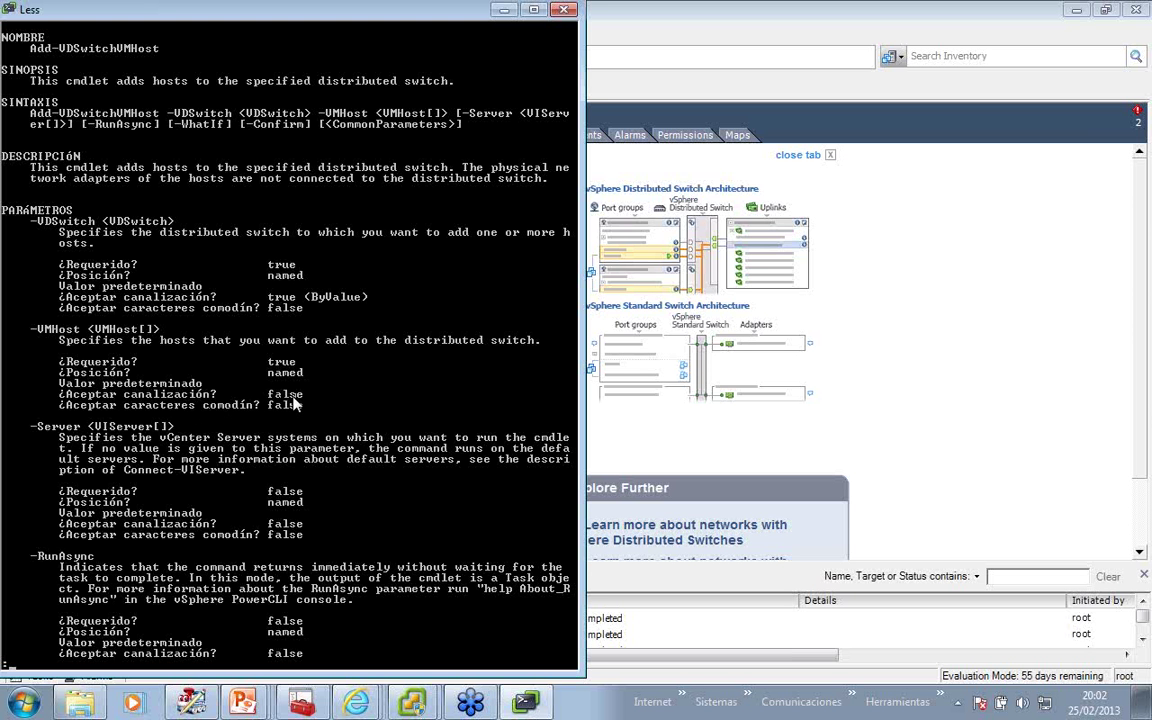
key(q)
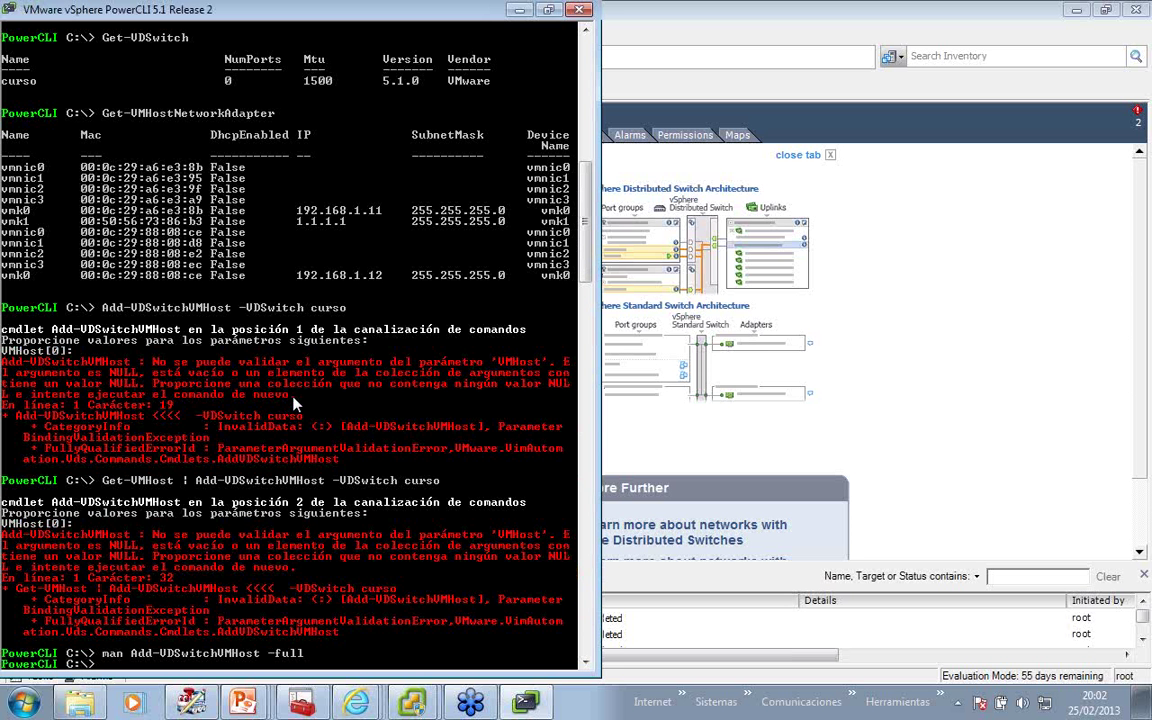
Store the output of Get-VMHost in the variable $t and display its contents.
text($t = get-vmhost)
key(Return)
text($)
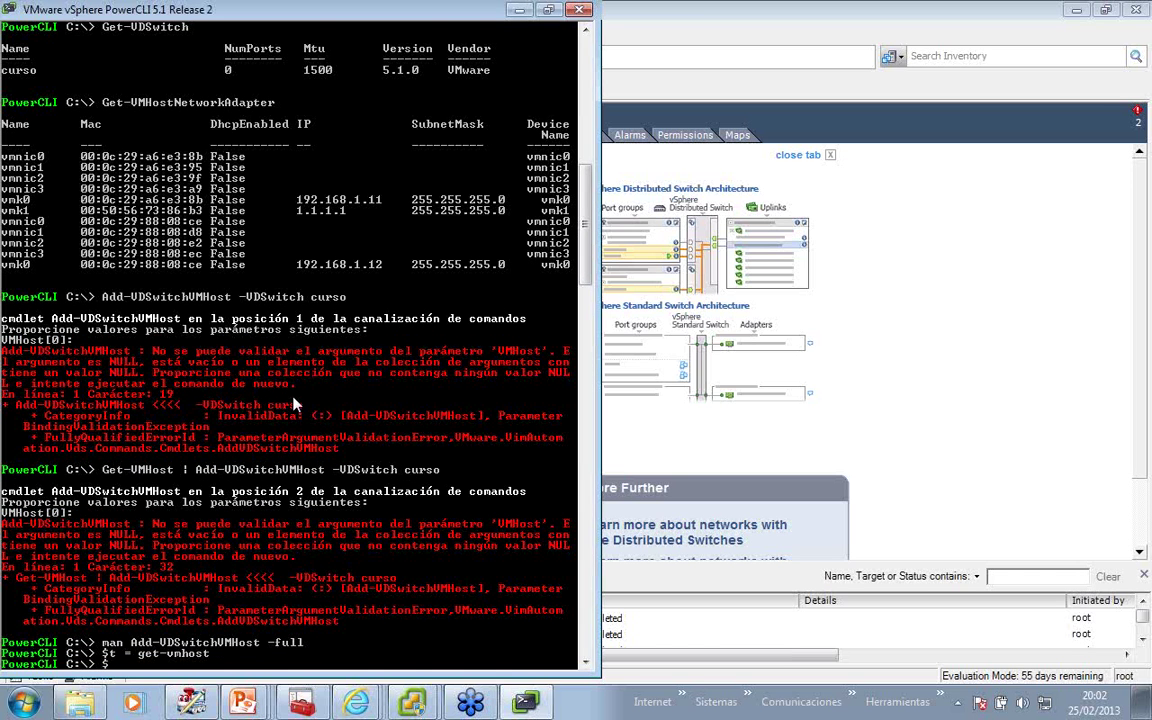
text(t)
key(Return)
Try to add the hosts stored in $t to the switch with Add-VDSwitchVMHost -VDSwitch curso -VMHost $t.
key(Up)
key(Up)
key(Up)
key(Up)
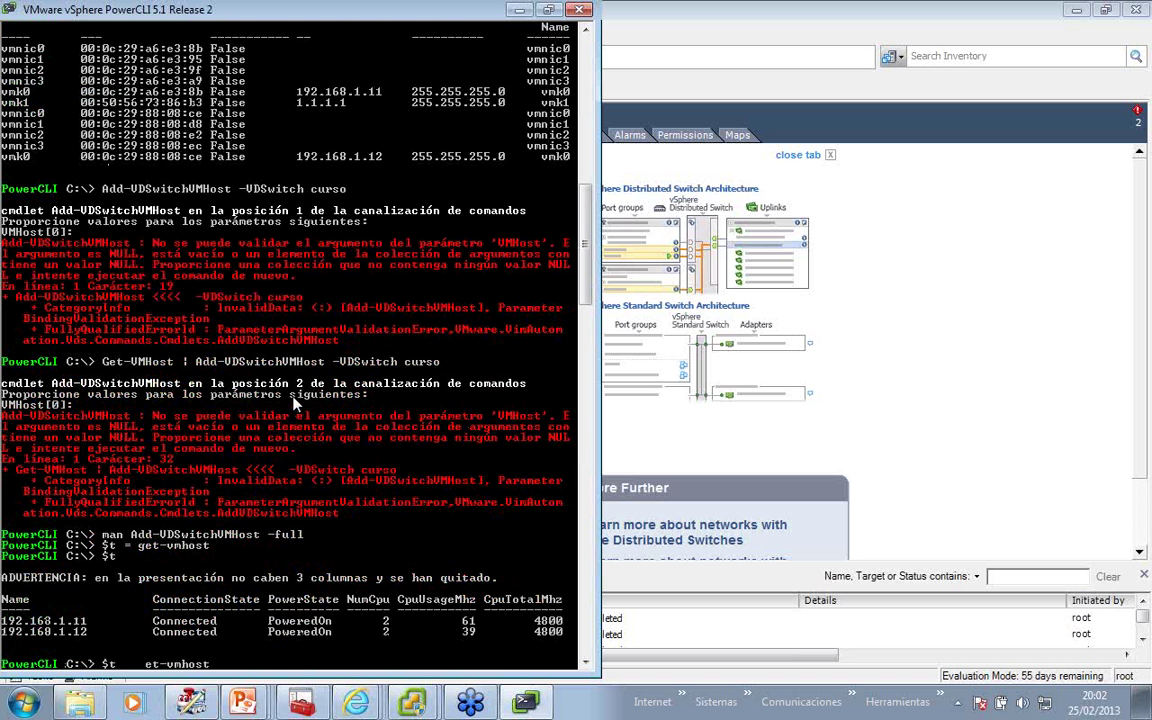
key(Up)
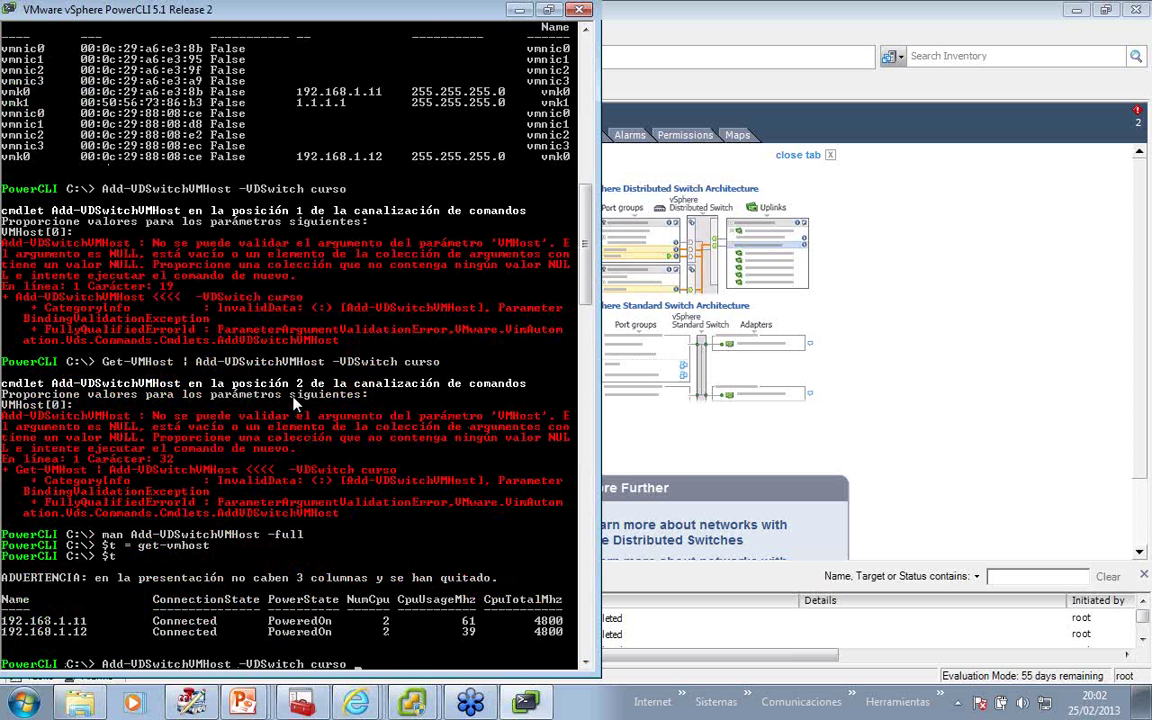
text(-VMHost $t)
key(Return)
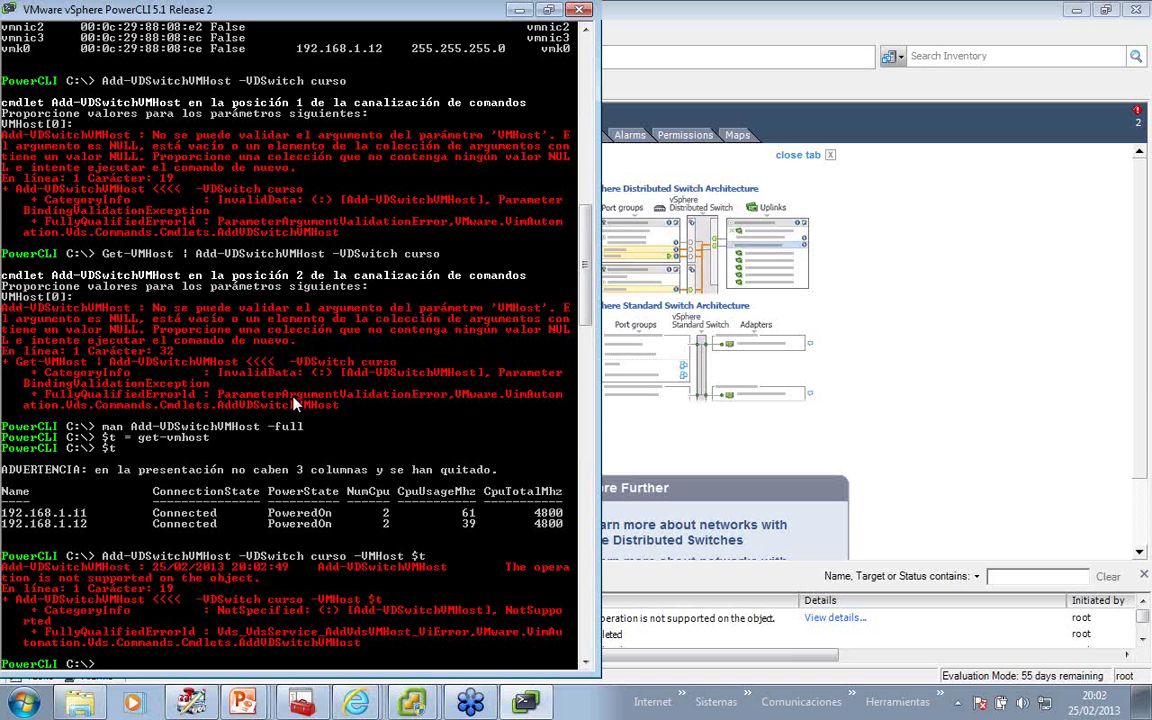
List the distributed switches with Get-VDSwitch, including their full property list using FL.
text(get-vds)
key(Tab)
key(Return)
key(Up)
text(| F)
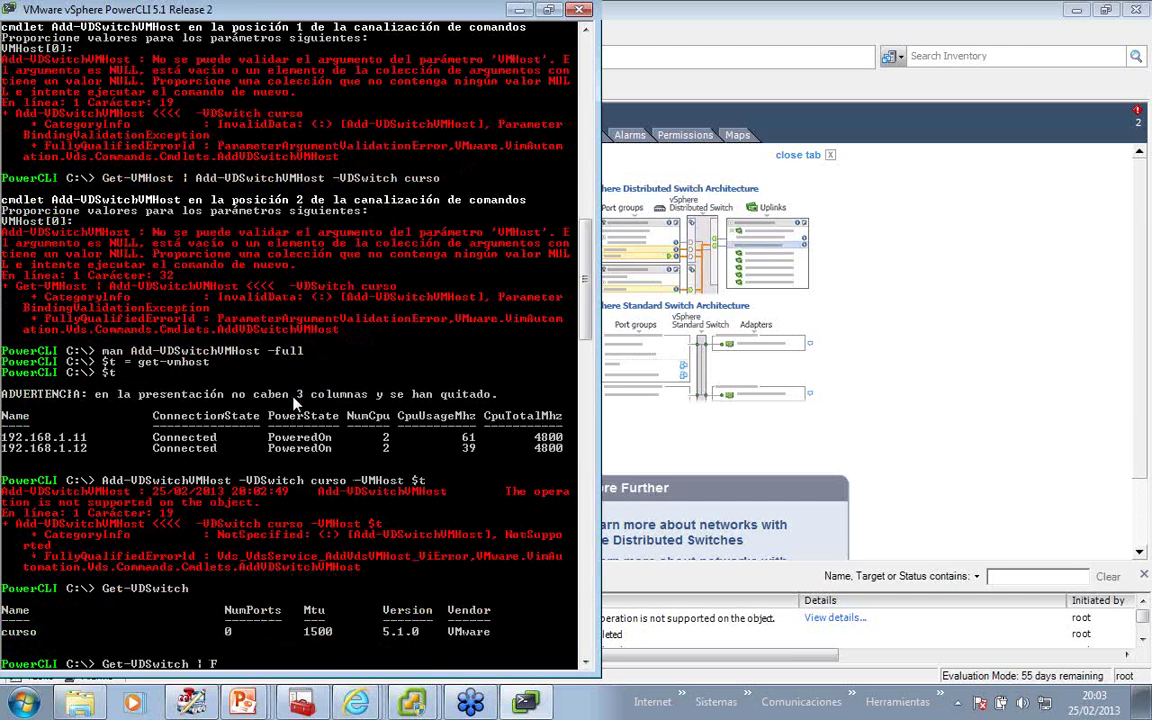
text(L)
key(Return)
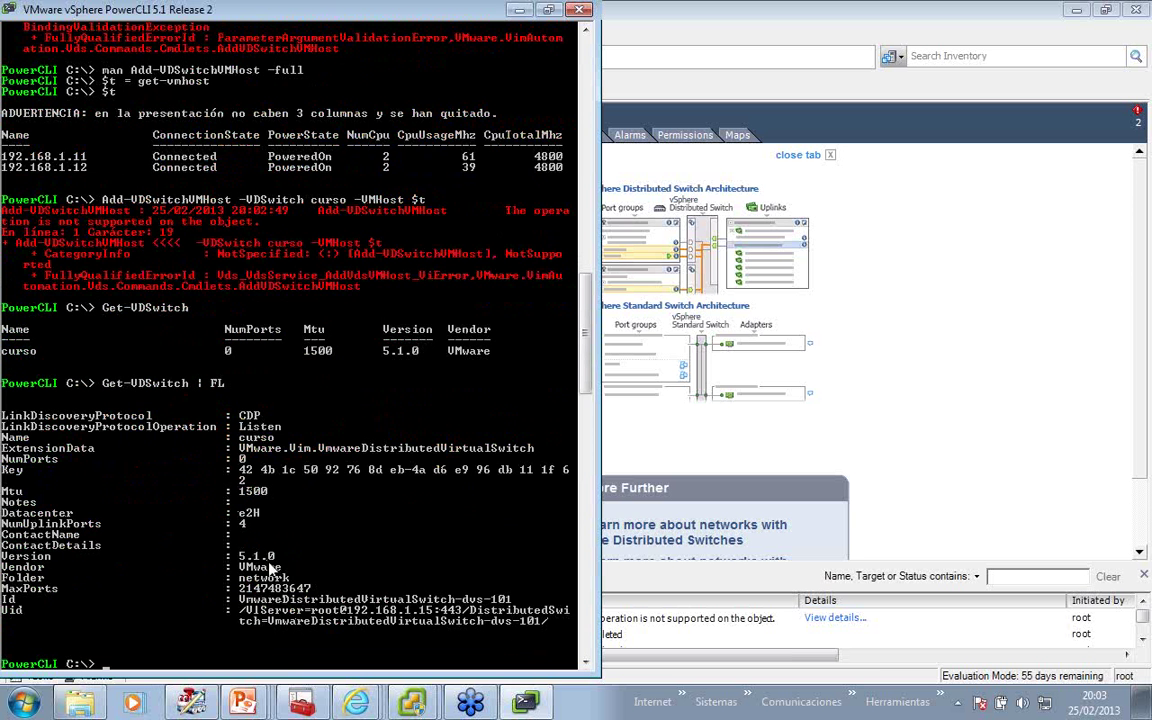
Try to change the distributed switch version with Set-VDSwitch -Version 5.0.1 -Name curso.
text(get-vds)
key(Tab)
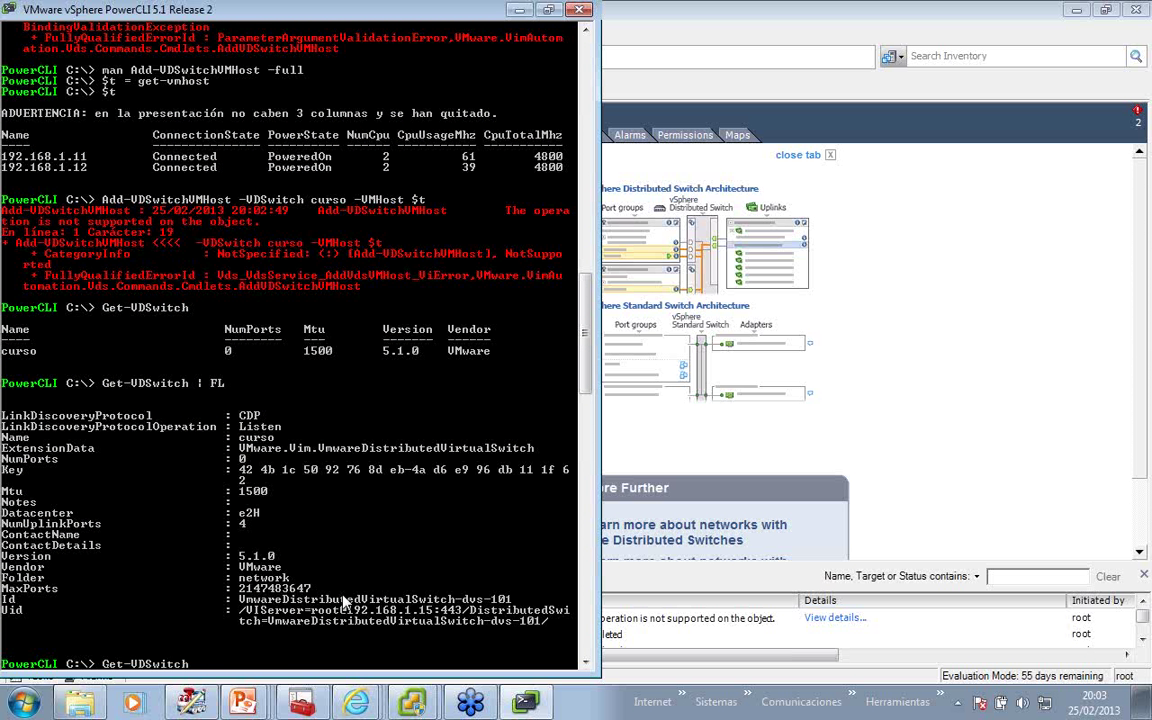
key(ctrl+c)
text(set-vd)
key(Tab)
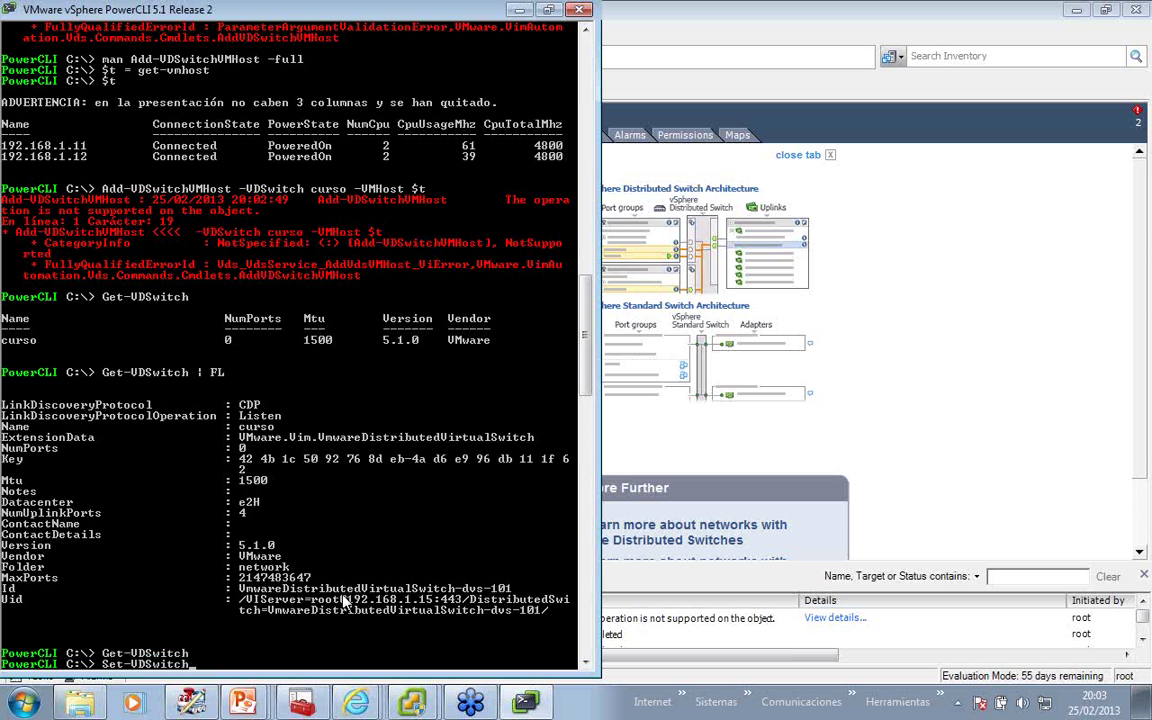
text(-Version 5.0.1 -Name)
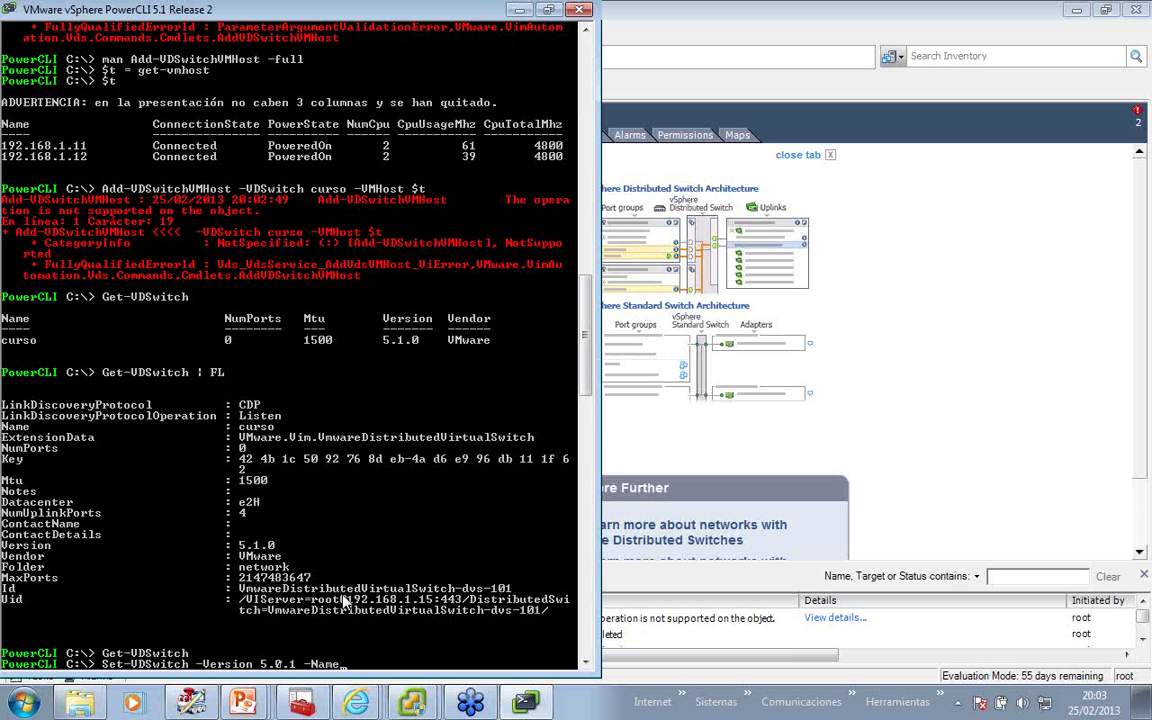
text( curso)
key(Return)
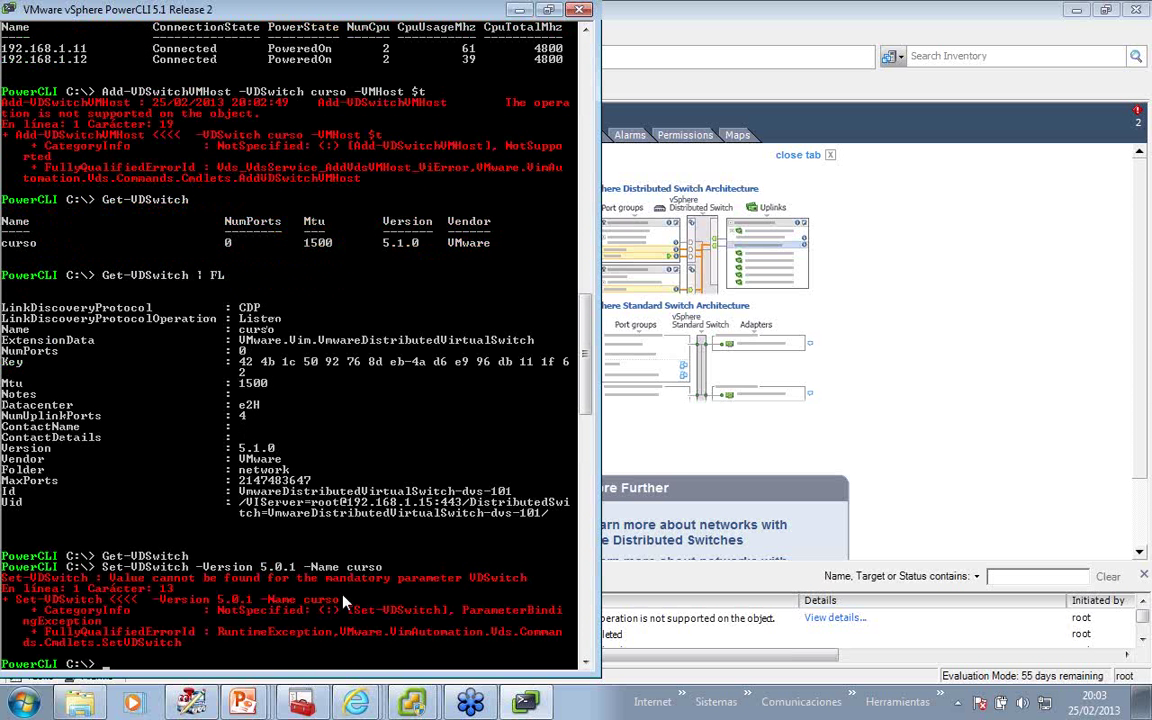
Rerun the 5.0.1 version change, identifying the switch curso by the -vdswitch parameter instead of -Name.
key(Up)
key(BackSpace)
key(BackSpace)
key(BackSpace)
key(BackSpace)
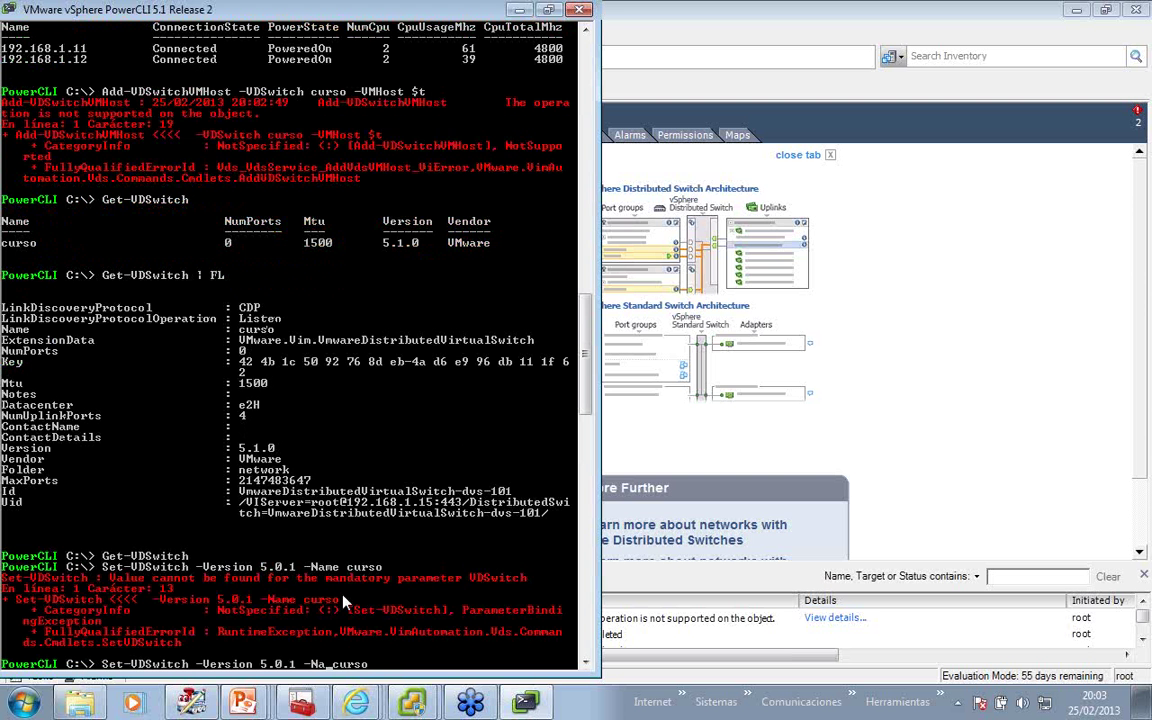
text(vdswitch)
key(Return)
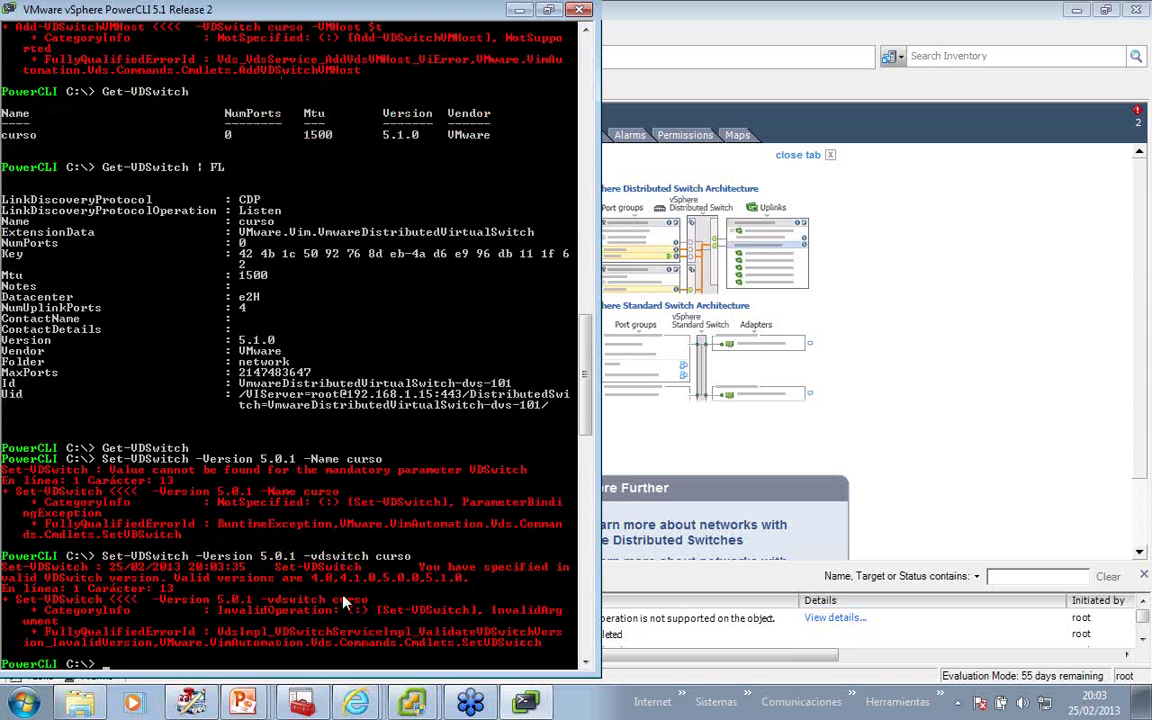
Try to set the version of the distributed switch curso to 5.0.0 with Set-VDSwitch.
key(Up)
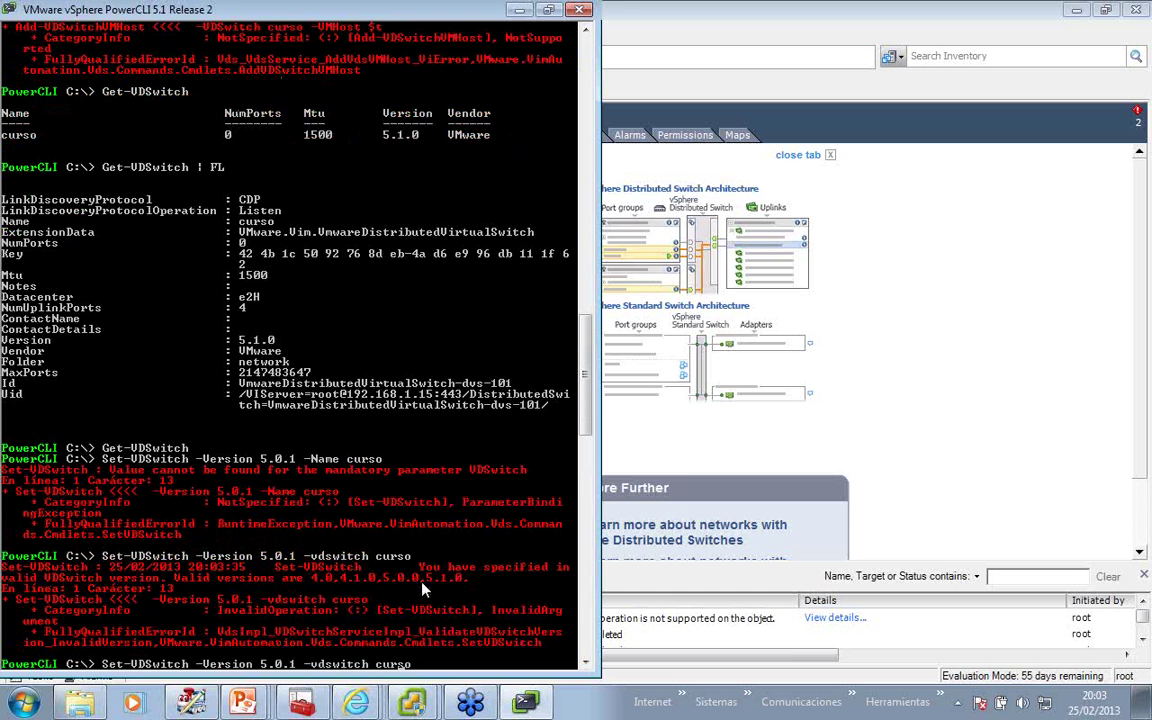
key(Left)
key(Left)
key(Left)
key(Left)
key(Left)
key(Left)
key(Left)
key(Left)
key(Left)
key(Left)
key(Left)
key(Left)
key(Left)
key(Left)
key(Left)
key(Left)
key(BackSpace)
text(0)
key(Return)
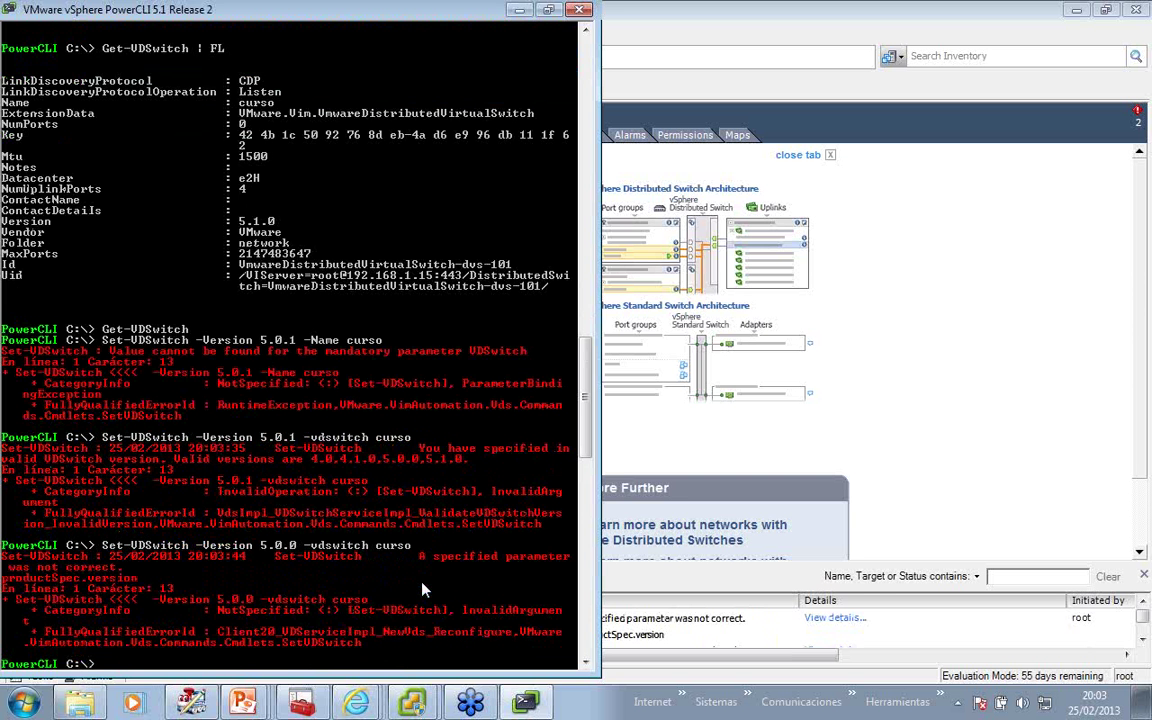
Remove the distributed switch curso with Remove-VDSwitch and accept the removal.
text(remove-vd)
key(Tab)
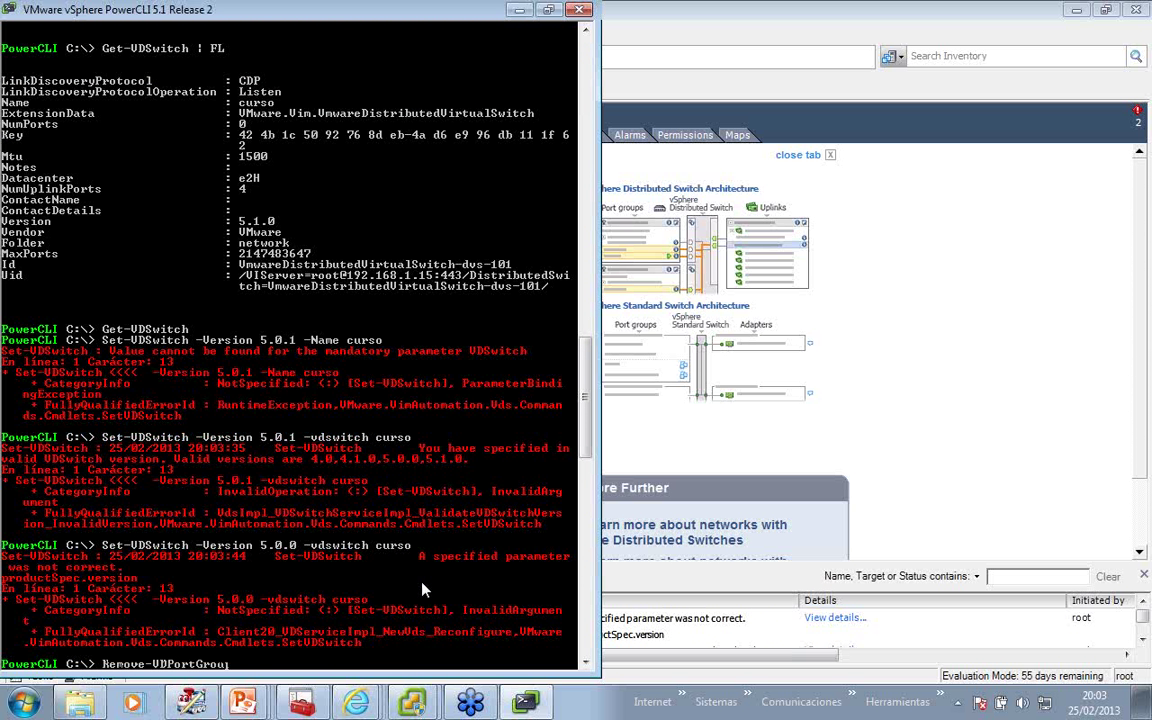
key(Tab)
text(-v)
key(Tab)
text(urso)
key(Return)
key(Up)
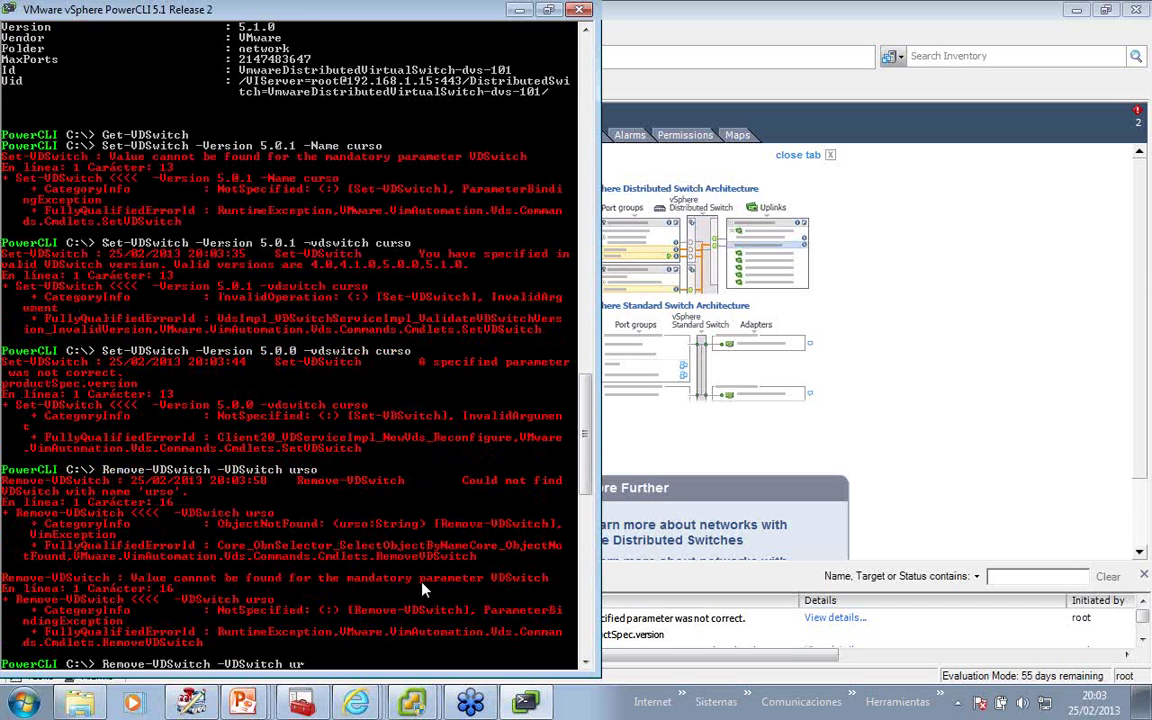
key(Left)
key(Left)
key(Left)
key(Left)
text(c)
key(Return)
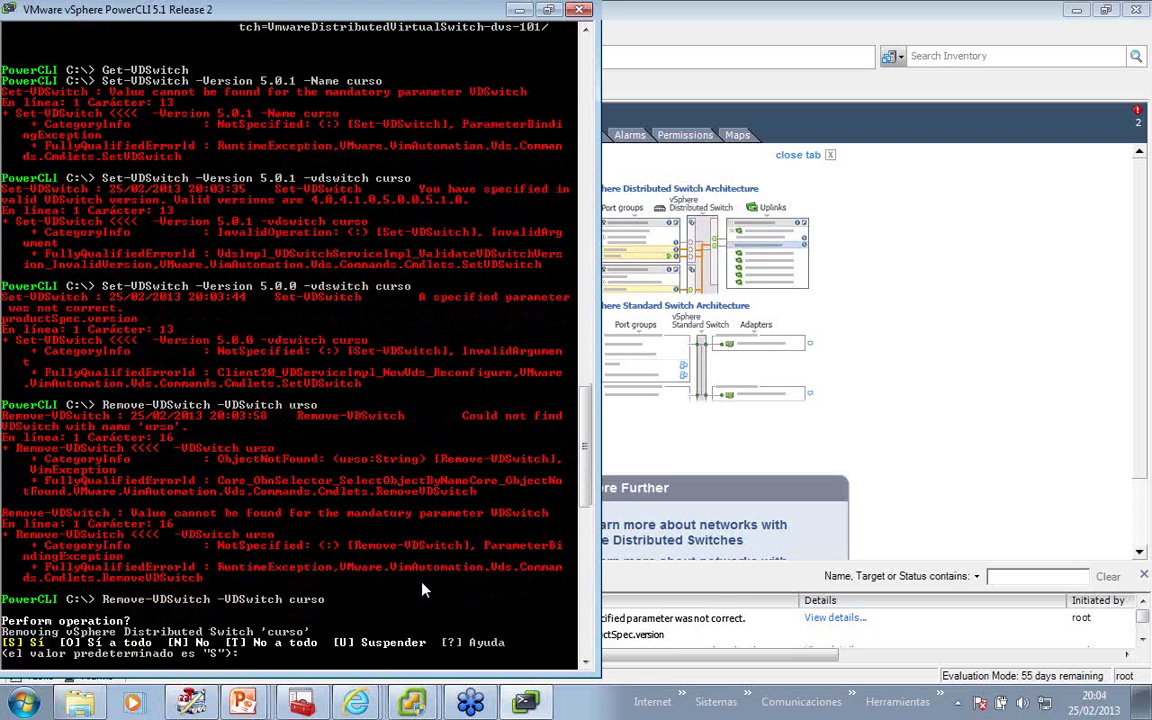
key(Return)
Create a distributed switch named curso in location network with version 5.0.0 using New-VDSwitch.
key(Up)
key(Up)
key(Up)
key(Up)
key(Up)
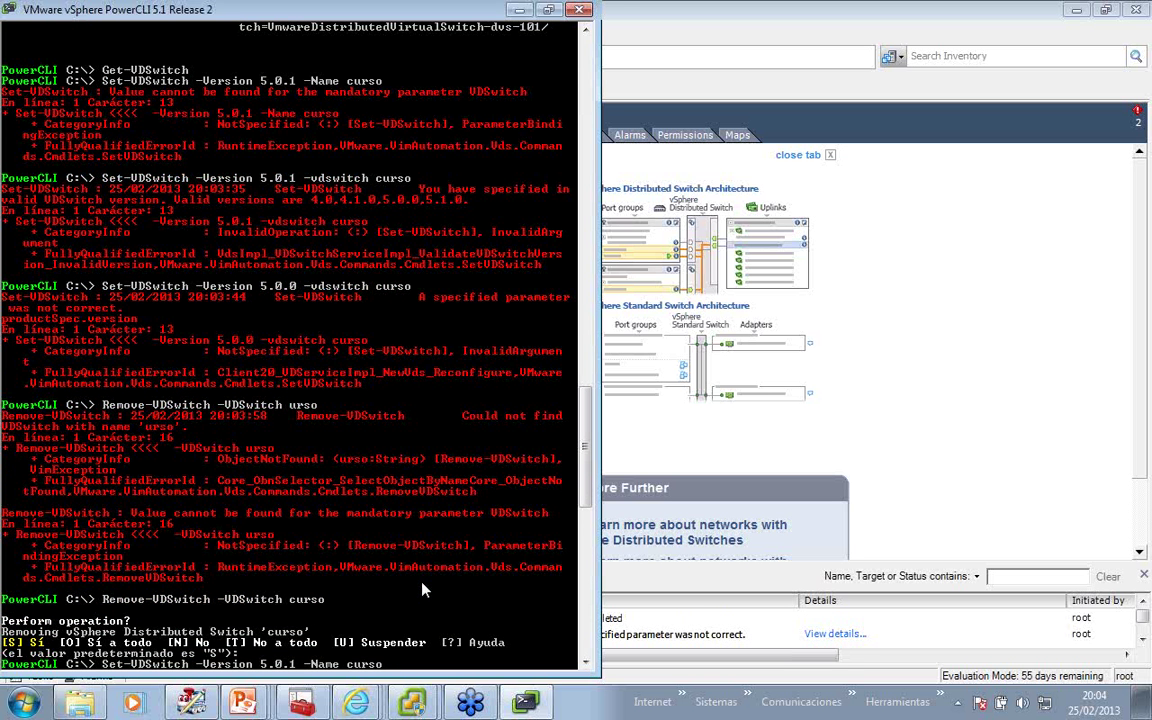
key(Up)
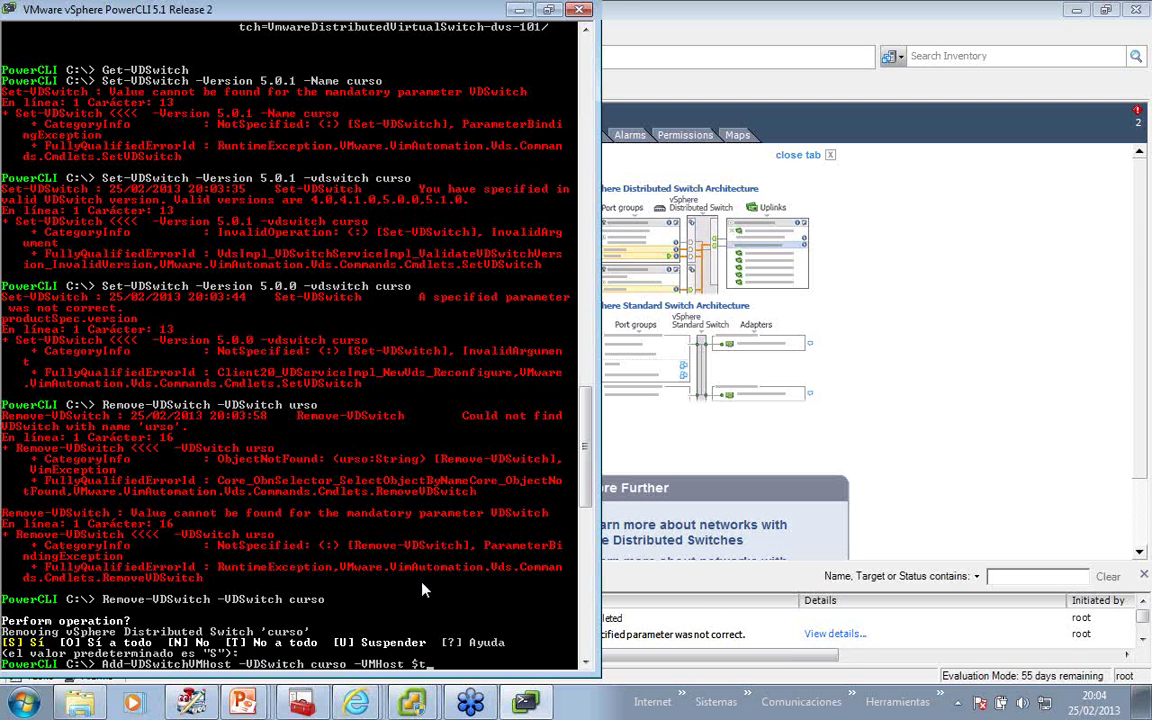
text(-Verbos)
key(Up)
key(Up)
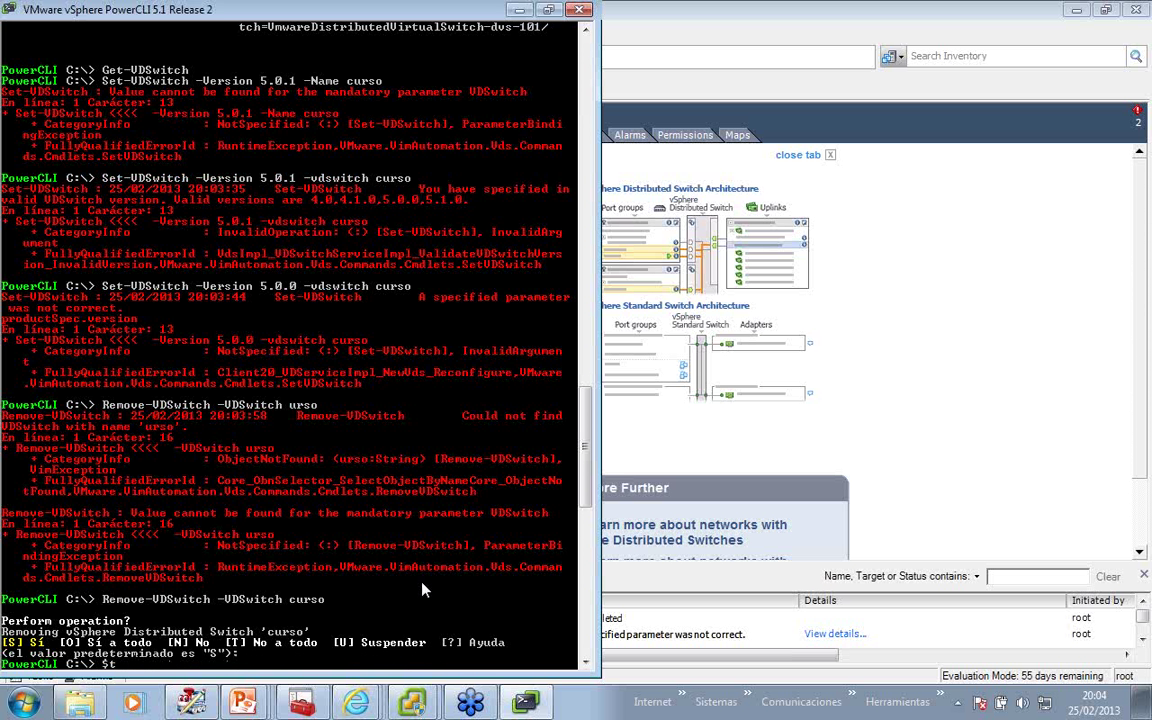
key(Up)
key(Up)
key(Up)
key(Up)
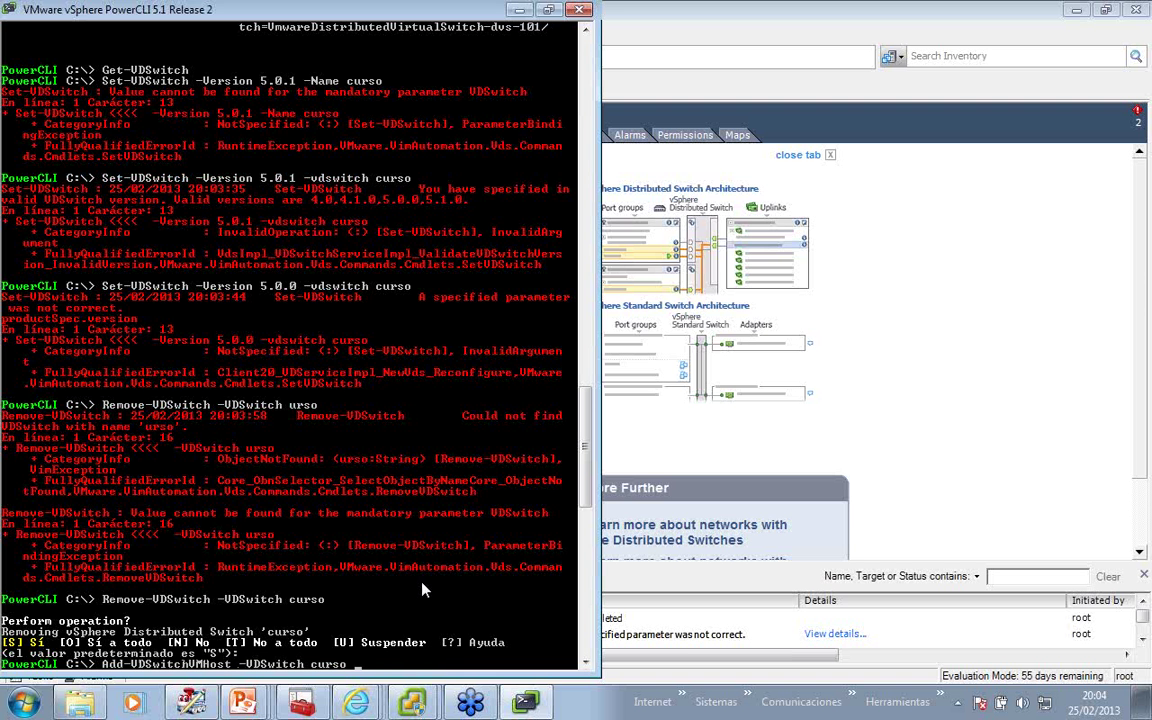
key(Up)
text(-v)
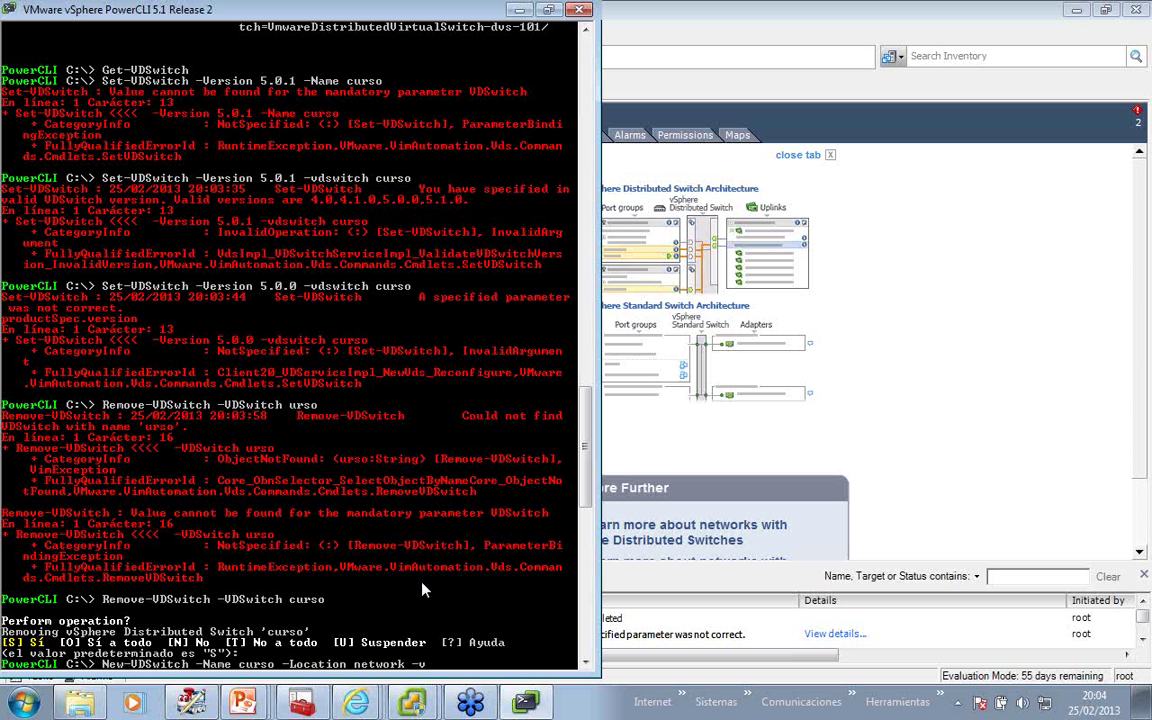
text(ersion 5.0.0)
key(Return)
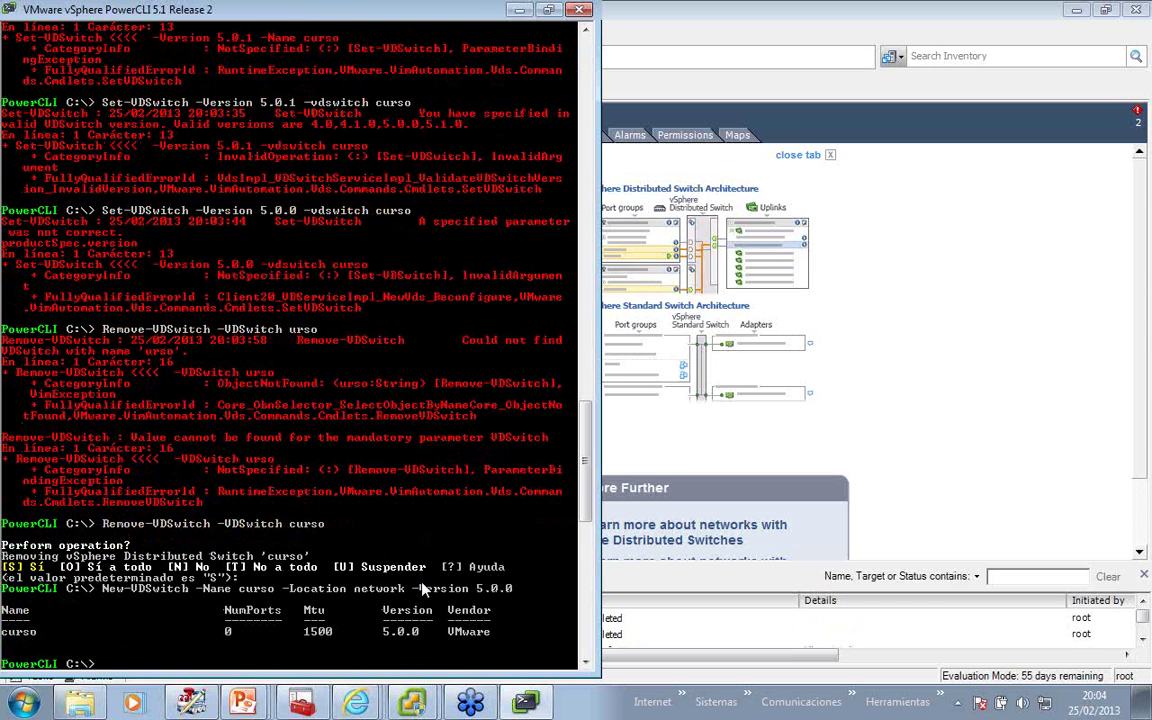
text(get)
key(BackSpace)
key(BackSpace)
key(BackSpace)
key(Up)
key(Up)
key(Up)
key(Up)
key(Up)
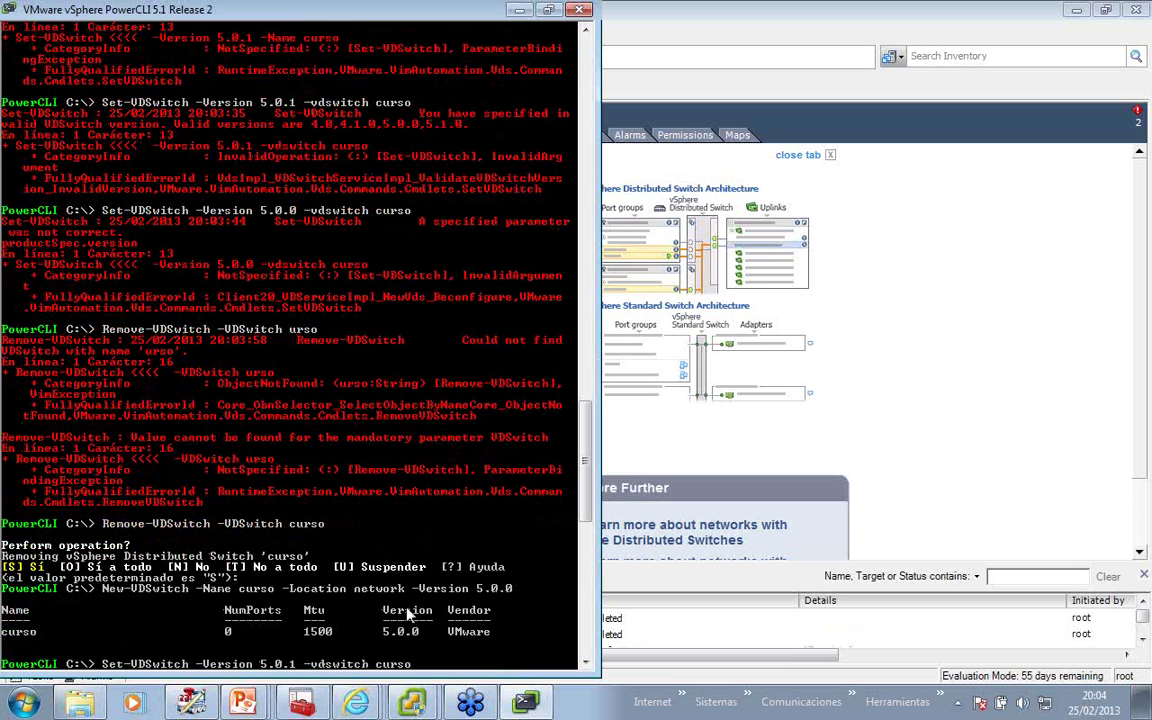
key(Down)
key(Down)
key(BackSpace)
key(BackSpace)
key(BackSpace)
key(BackSpace)
key(BackSpace)
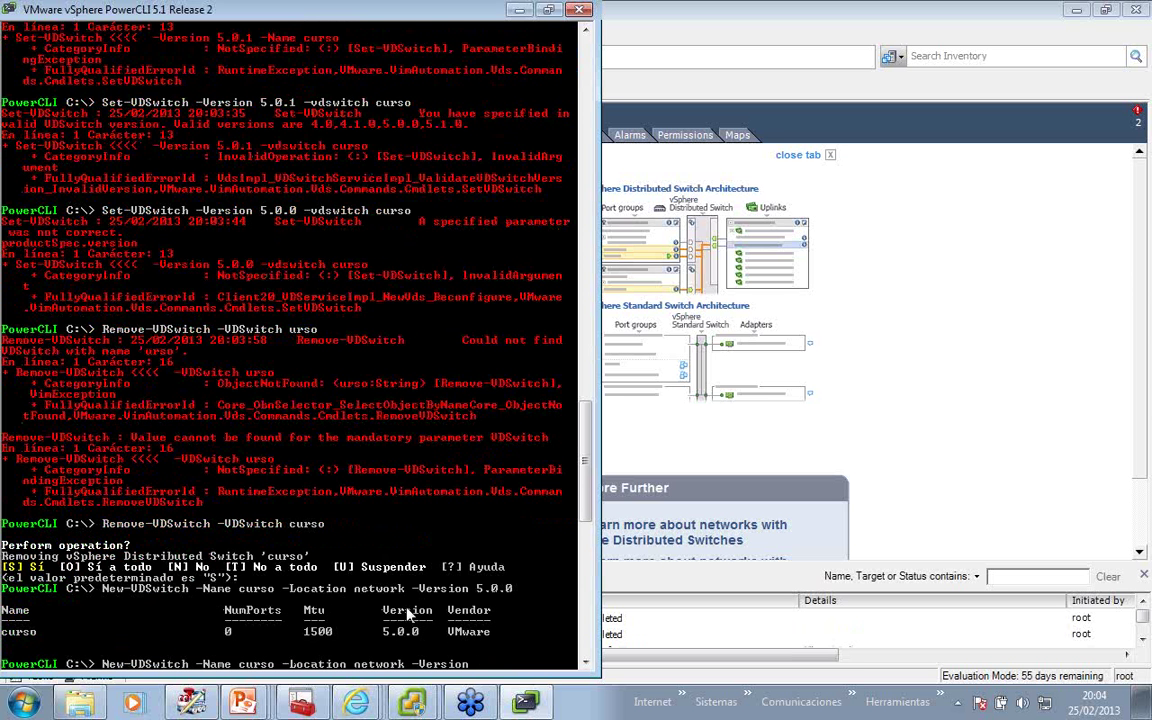
Add the hosts stored in $t to the distributed switch curso with Add-VDSwitchVMHost.
key(Up)
key(Up)
key(Up)
key(Up)
key(Up)
key(Up)
key(Up)
key(Up)
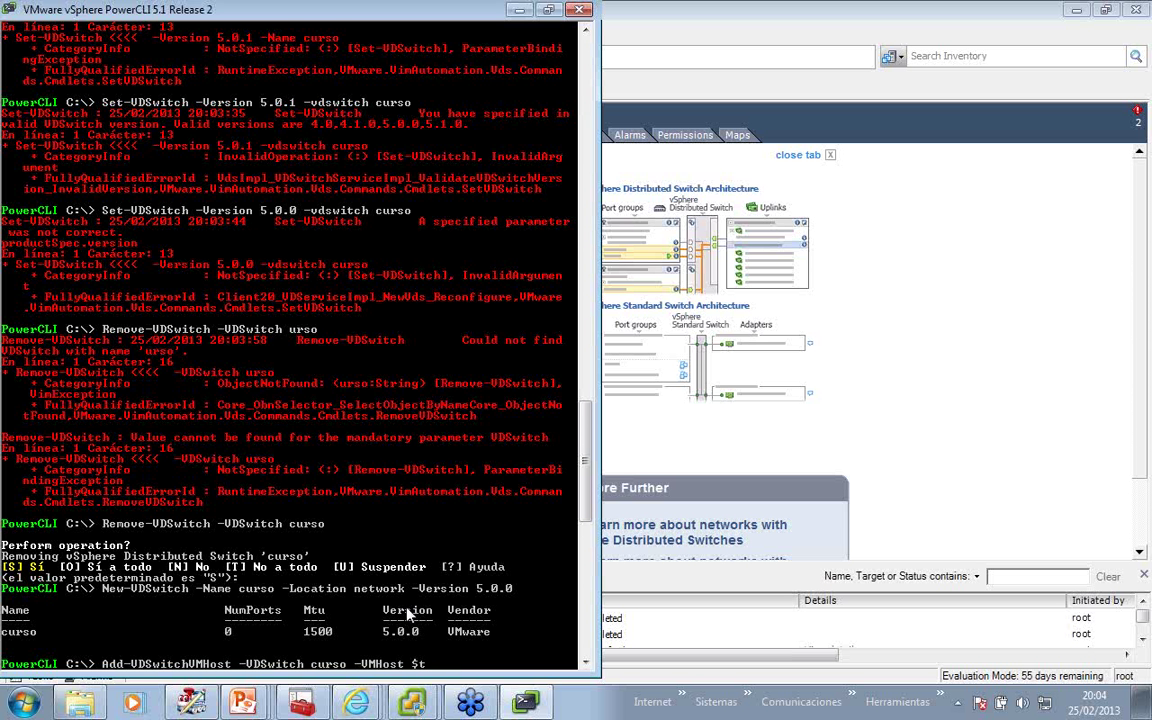
key(Return)
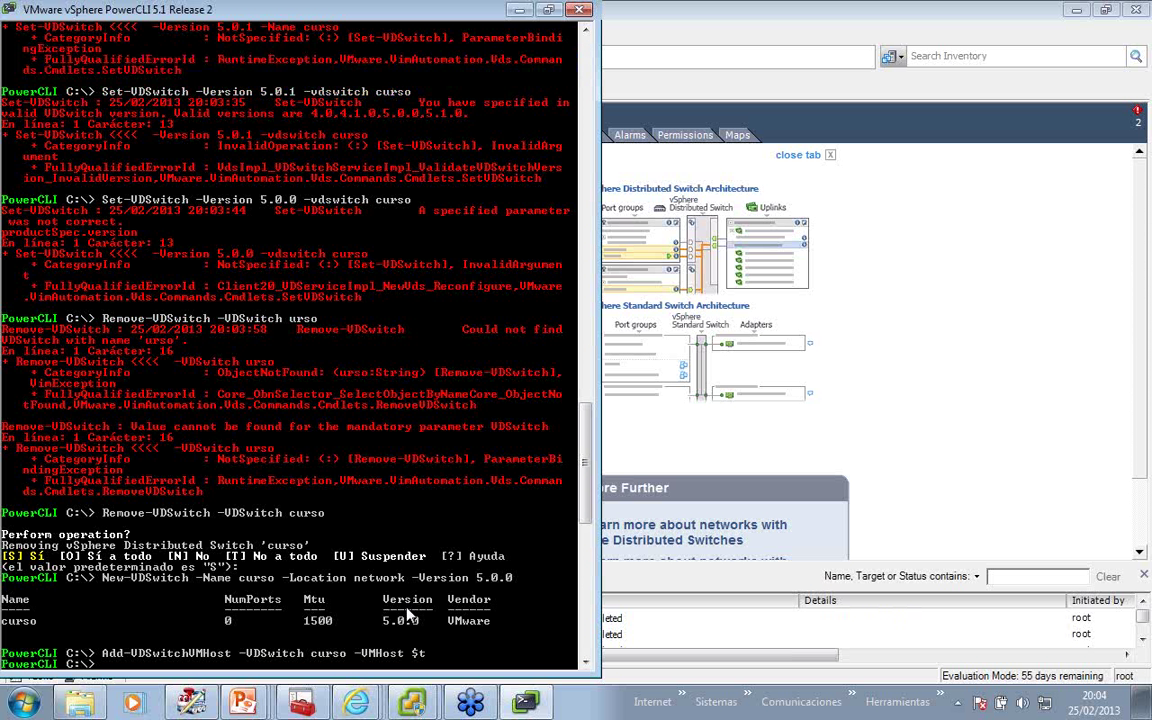
Check the recreated switch with Get-VDSwitch, first as a summary and then as a full property list.
text(get-vd)
key(Tab)
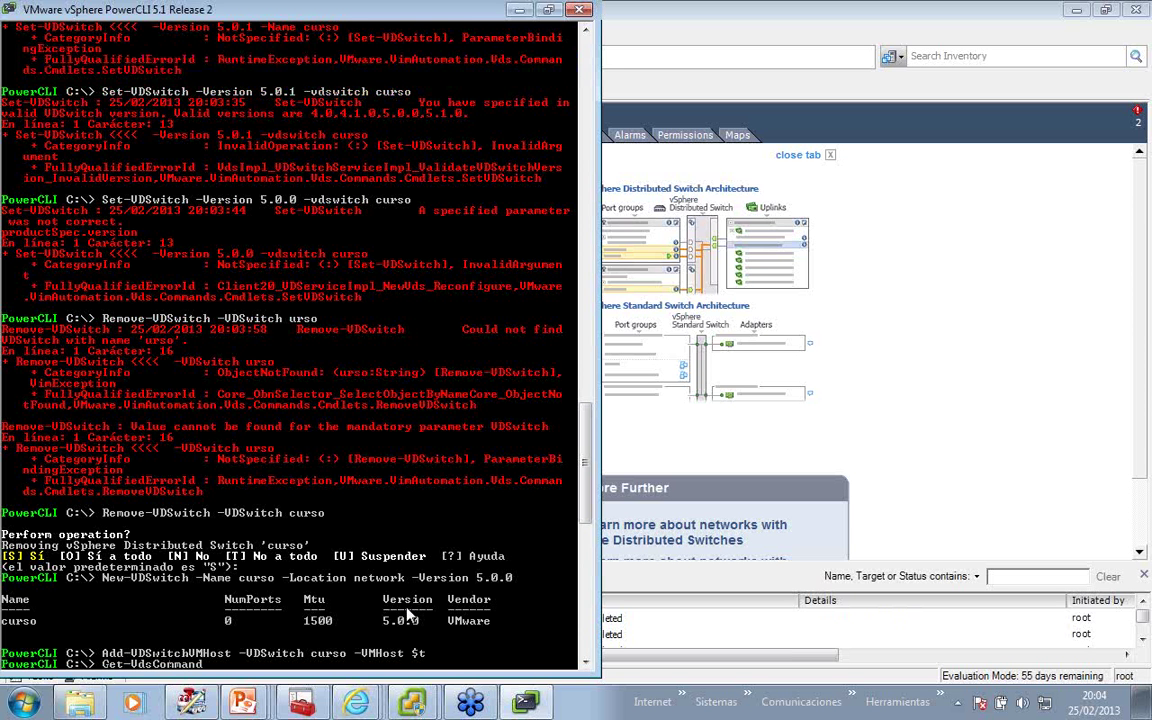
key(Return)
key(Up)
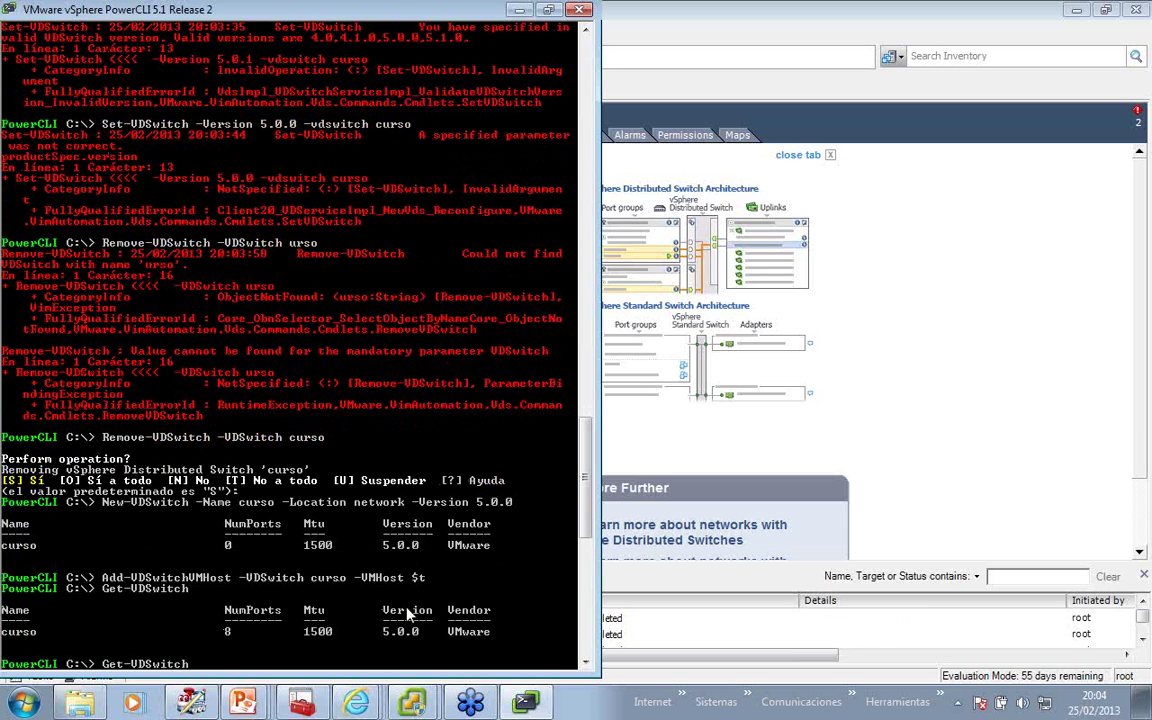
text(| FL)
key(Return)
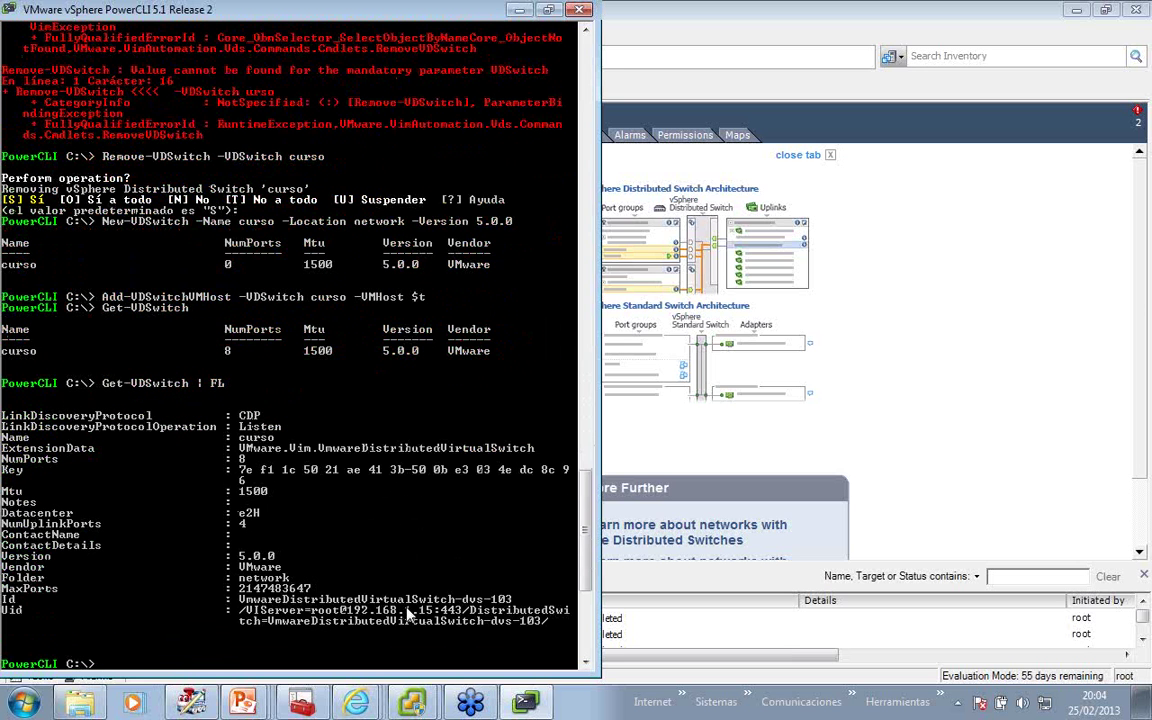
In vSphere Client, examine the switch curso's port groups, its connected hosts and its uplink configuration.
click(930, 276)
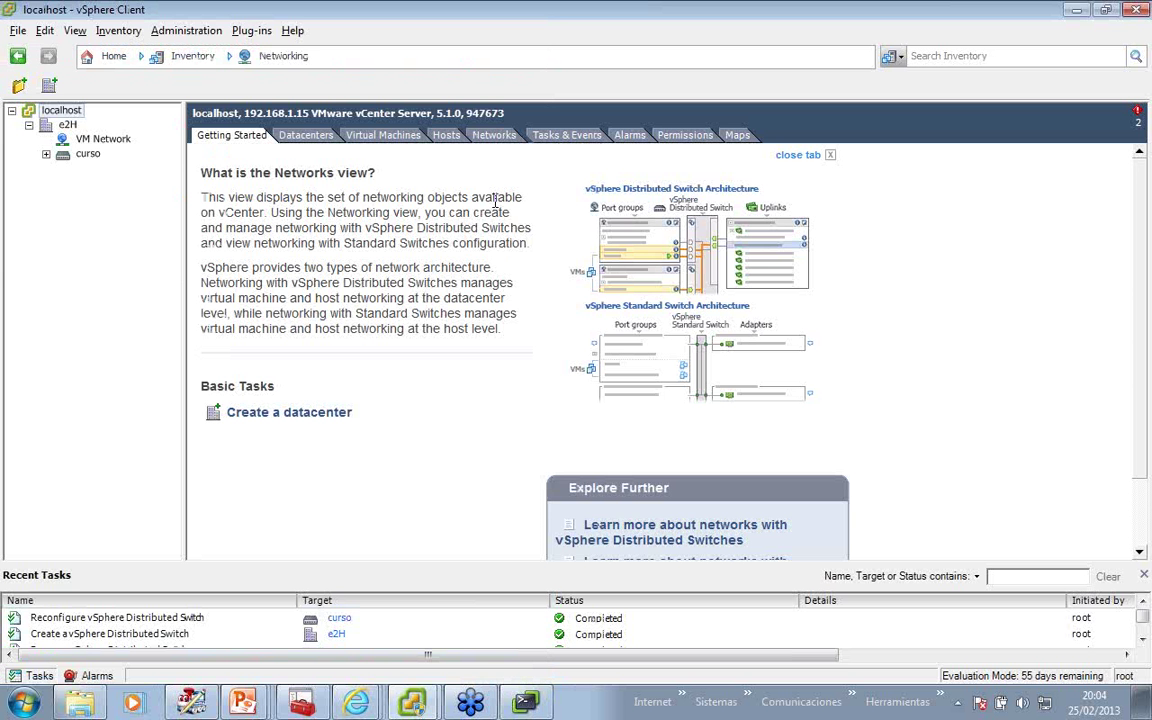
click(75, 153)
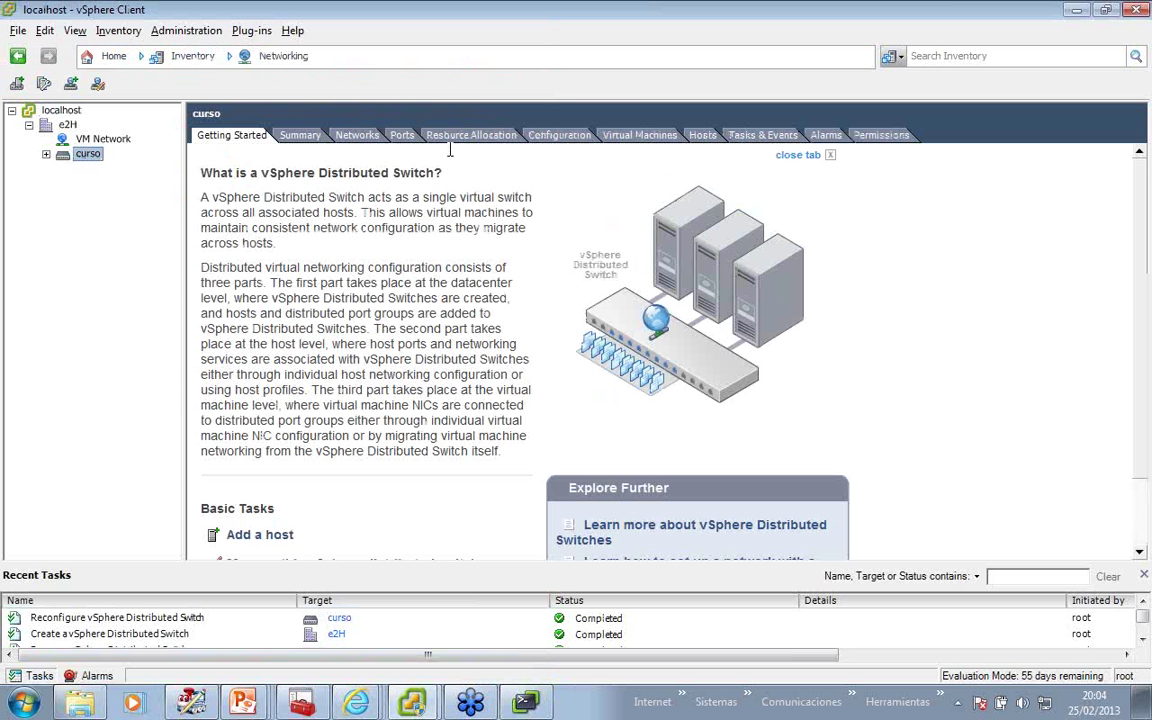
click(46, 155)
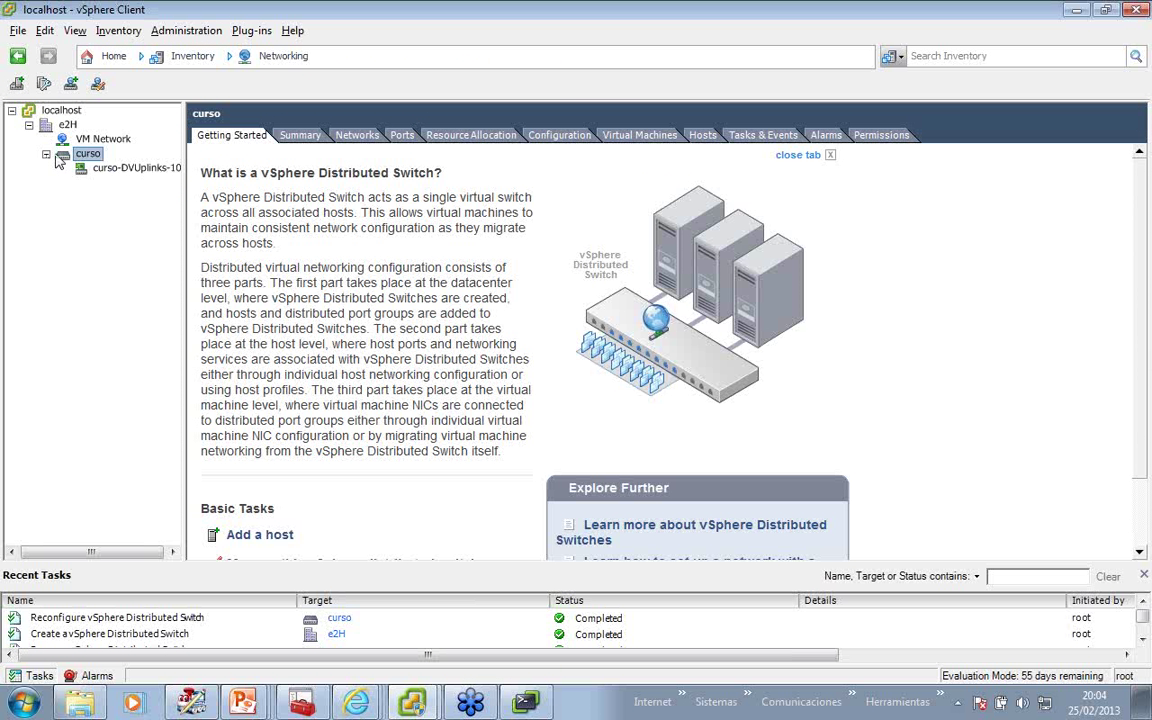
click(700, 134)
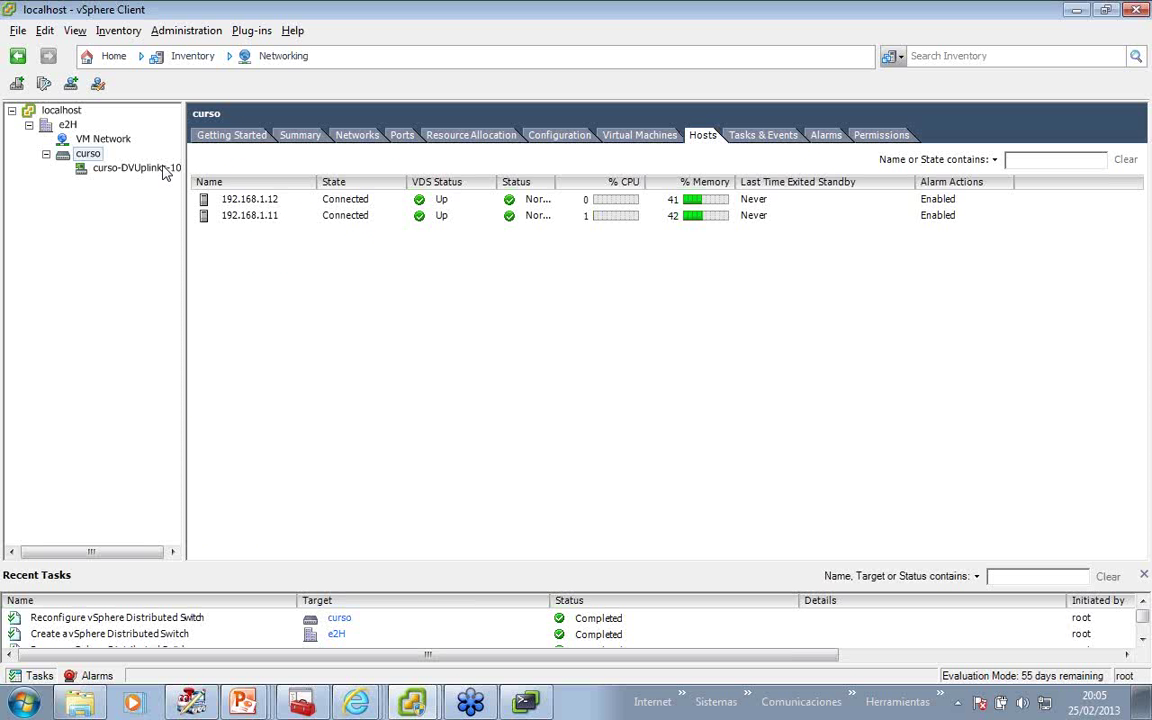
click(545, 137)
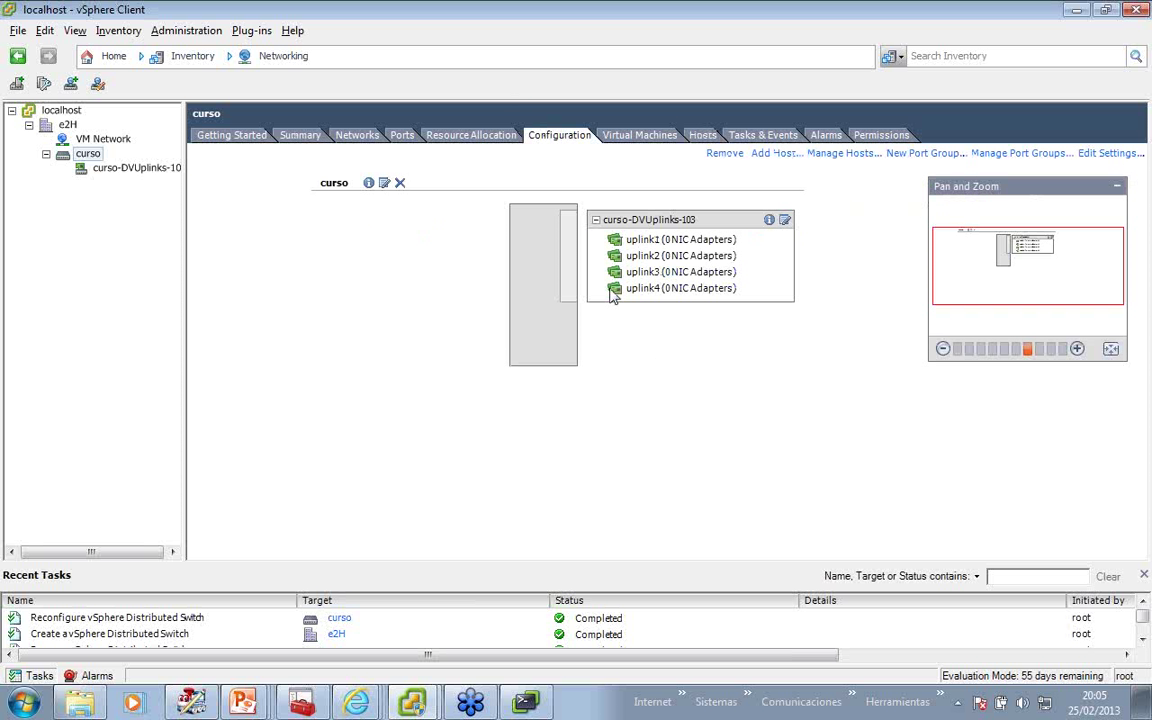
Switch to PowerCLI and try to attach vmnic1 to the distributed switch curso with Add-VDSwitchPhysicalNetworkAdapter, passing the adapter by name.
key(alt+Tab)
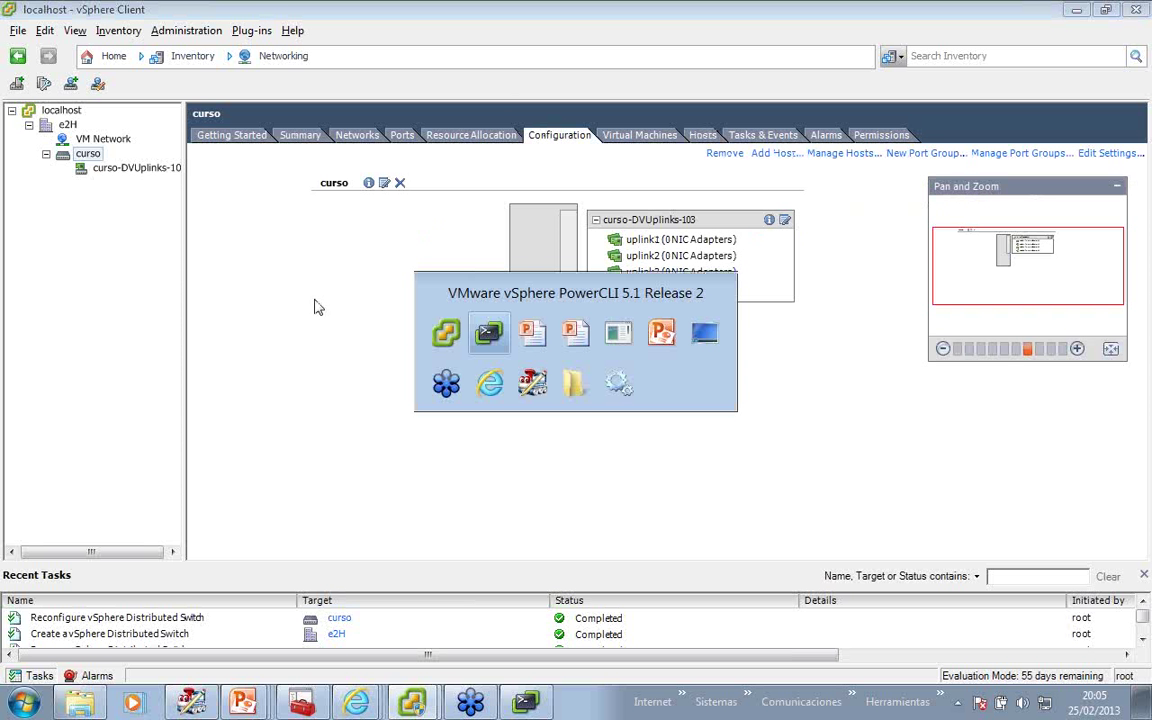
text(add-)
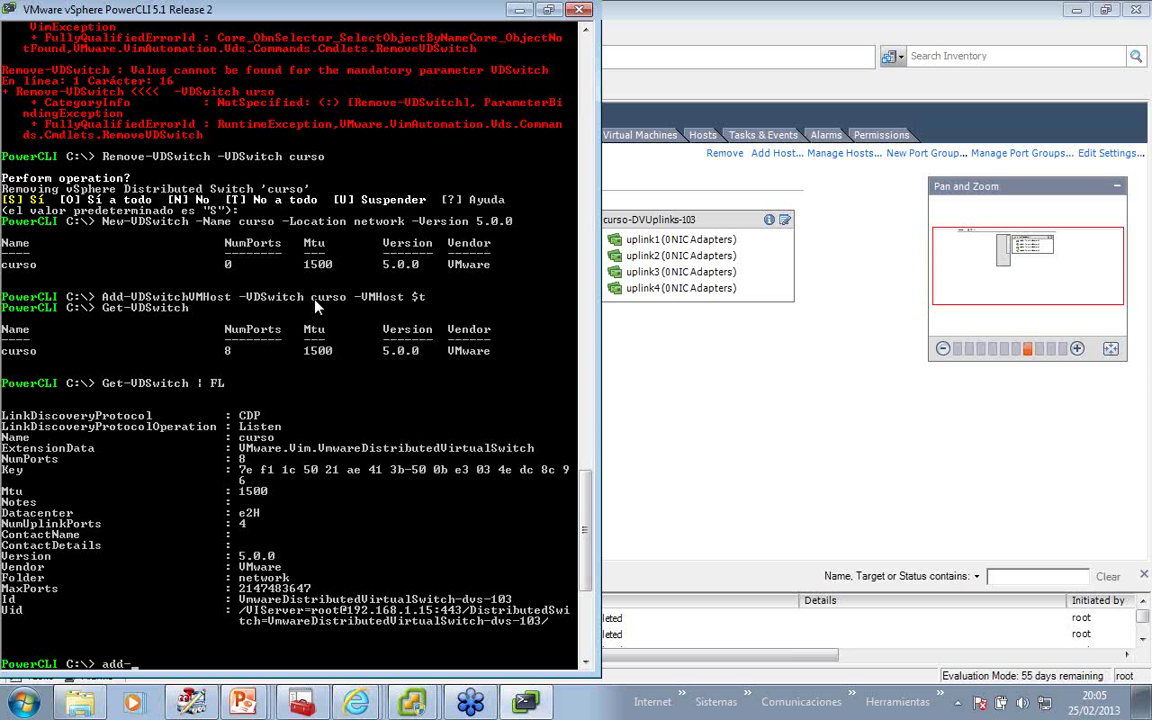
text(vd)
key(Tab)
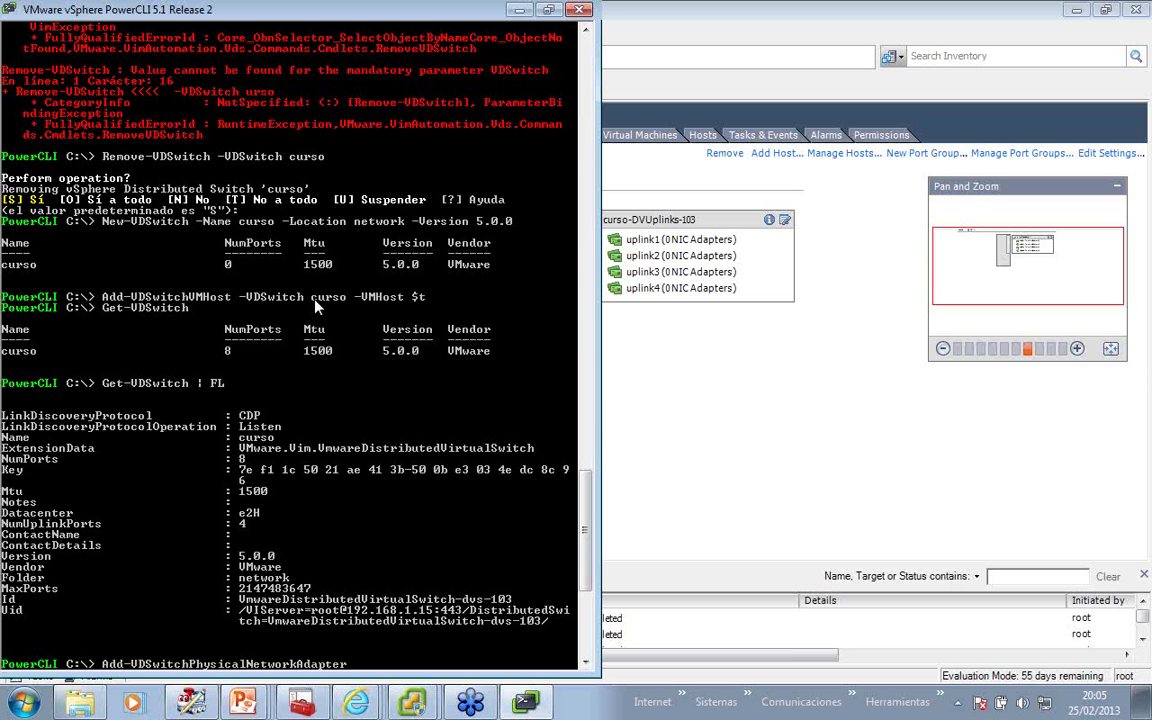
text(-VMHostNetworkAdapter)
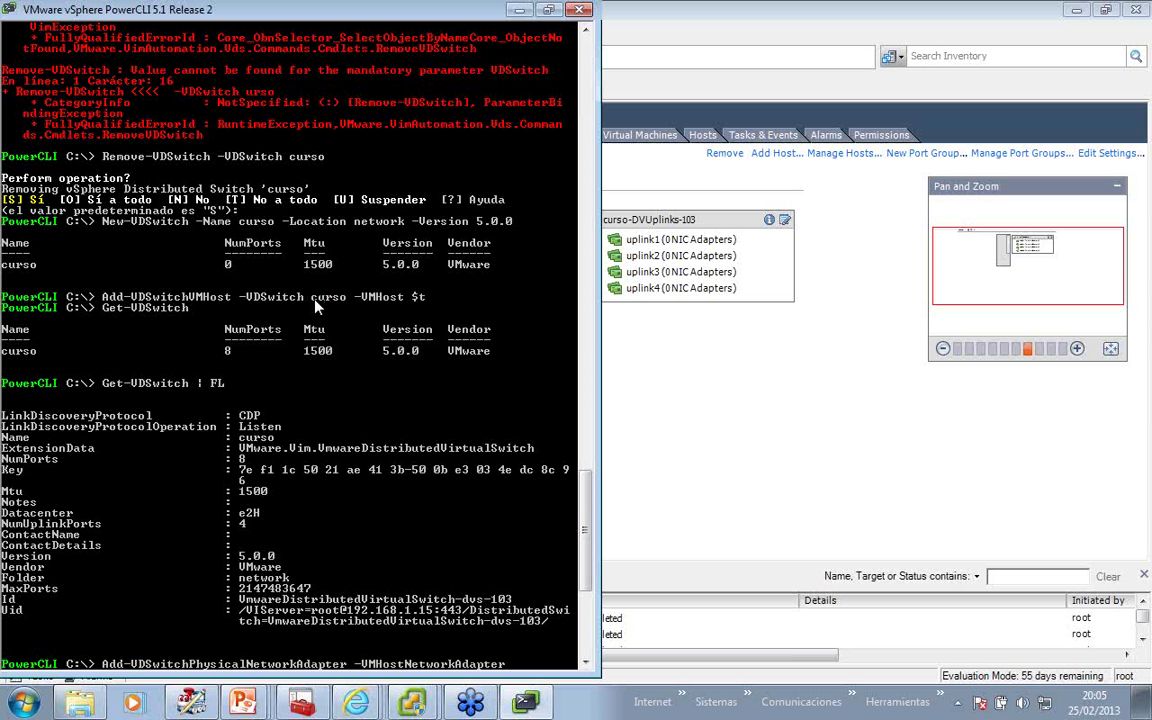
text( vmnic1 -VMHostNetworkAdapter)
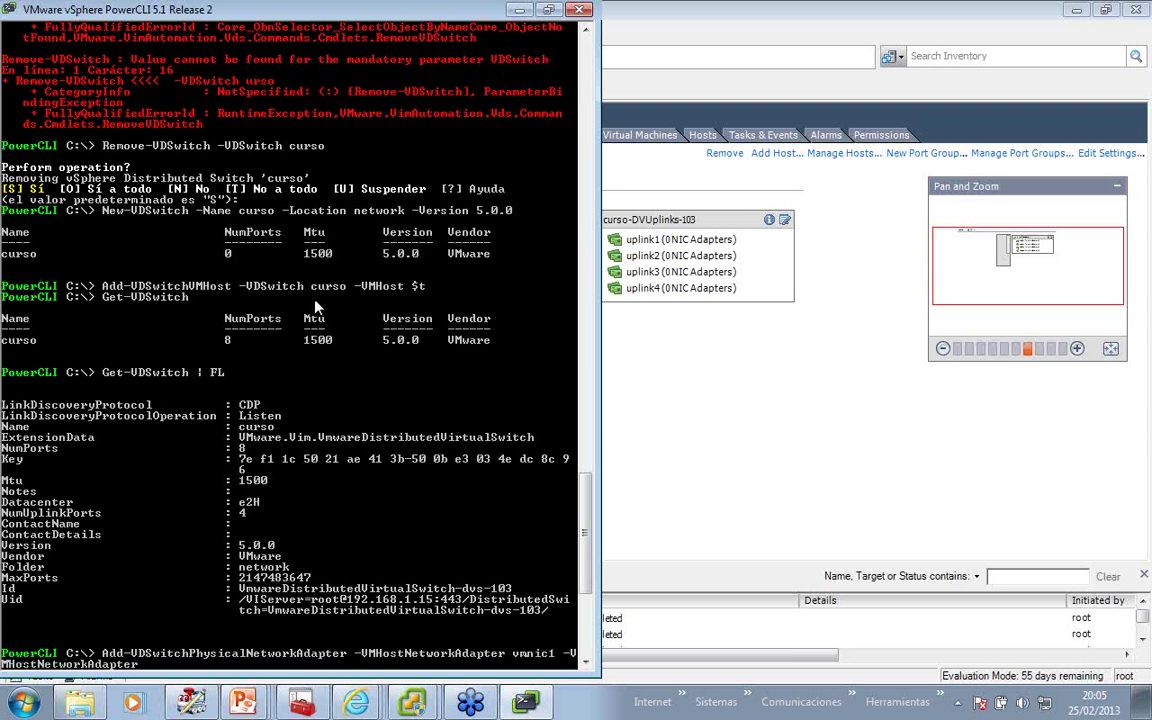
key(Tab)
text(curso)
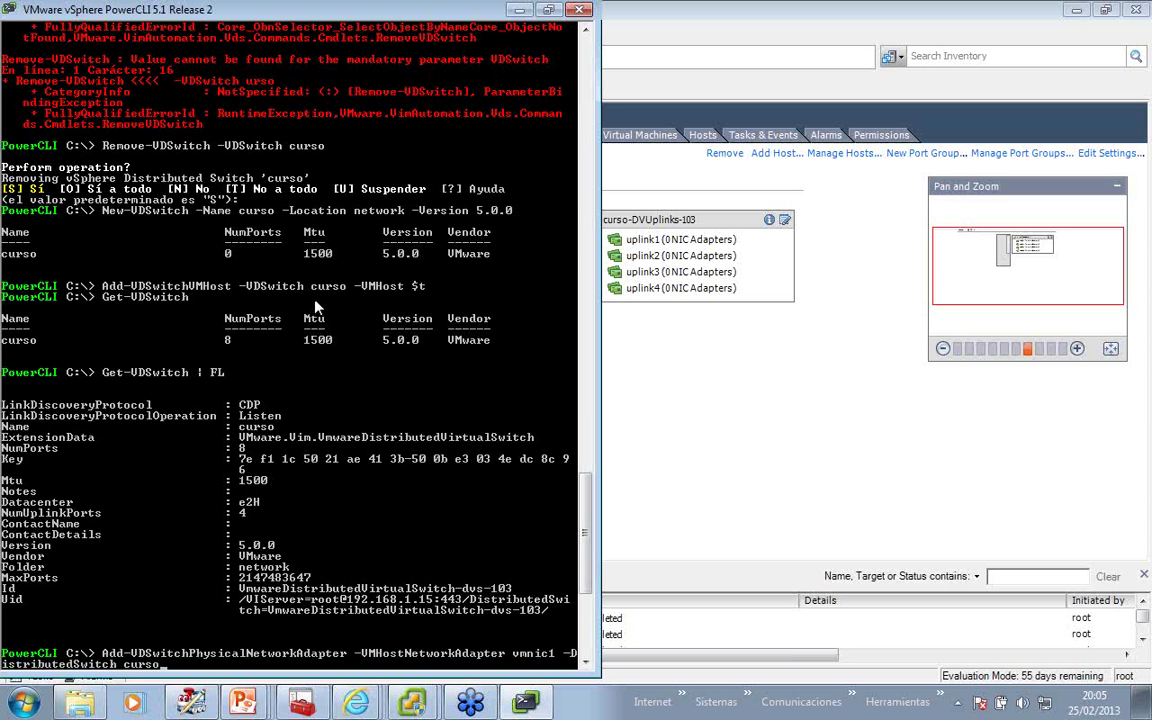
key(Return)
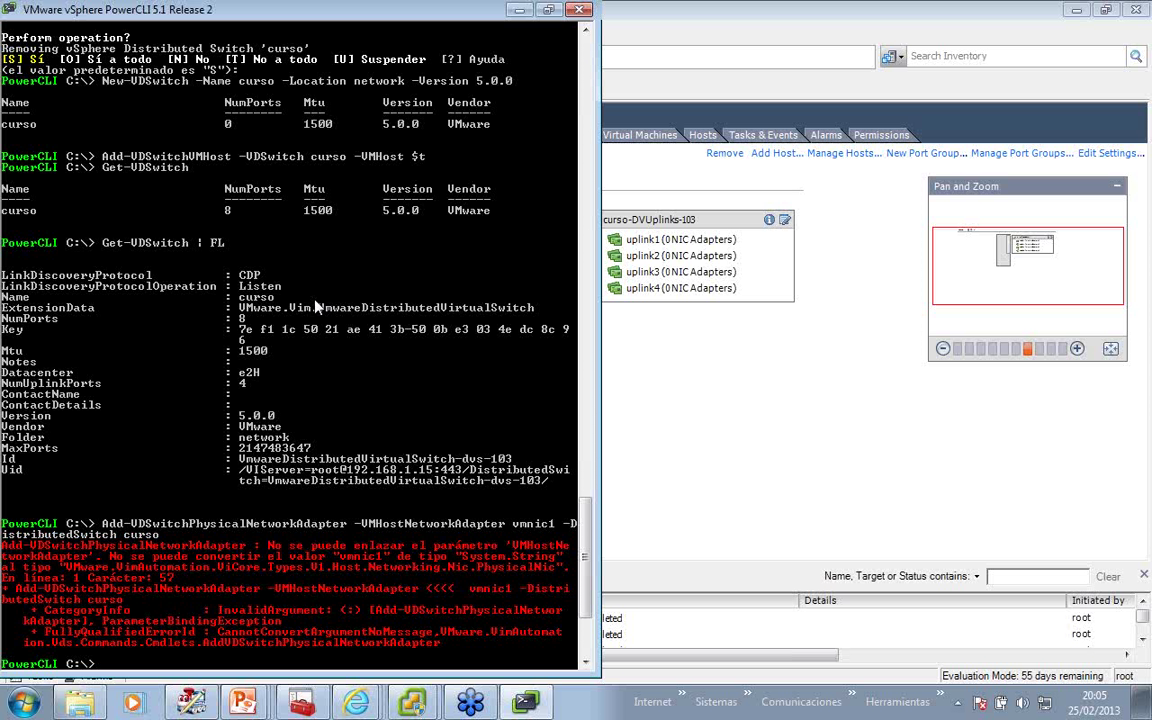
List the host network adapters named vmnic1 with Get-VMHostNetworkAdapter.
text(get-vmhostn)
key(Tab)
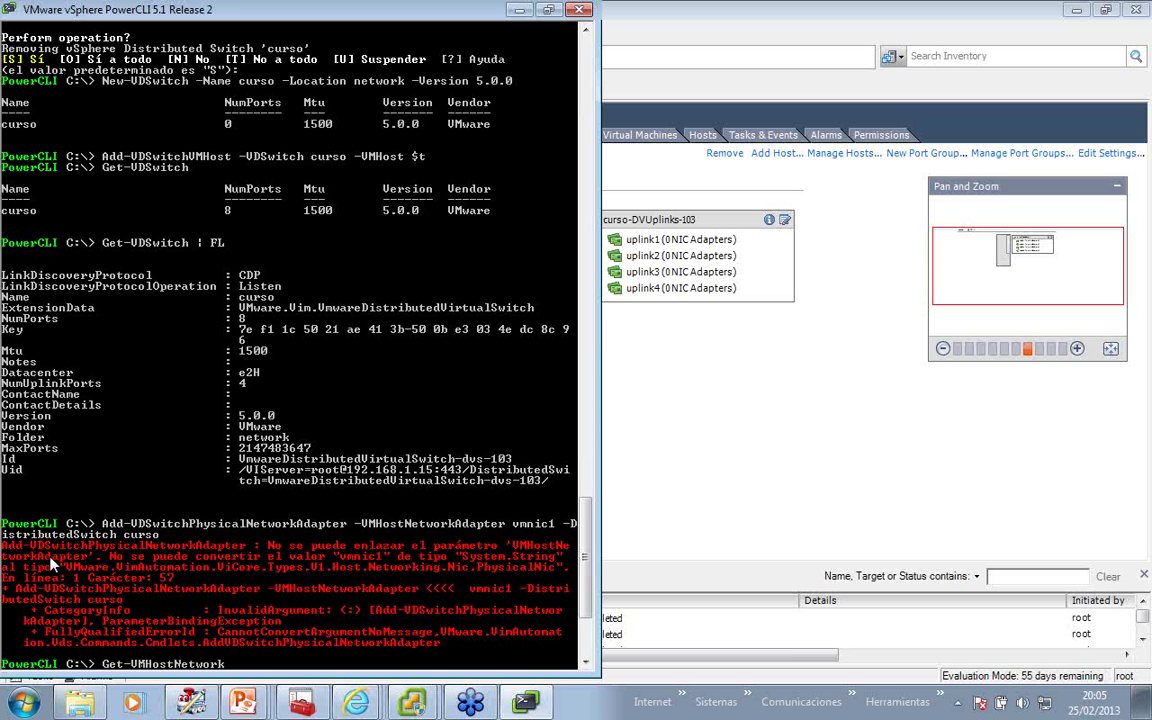
text(ad)
key(Tab)
text(-Name vmnic1)
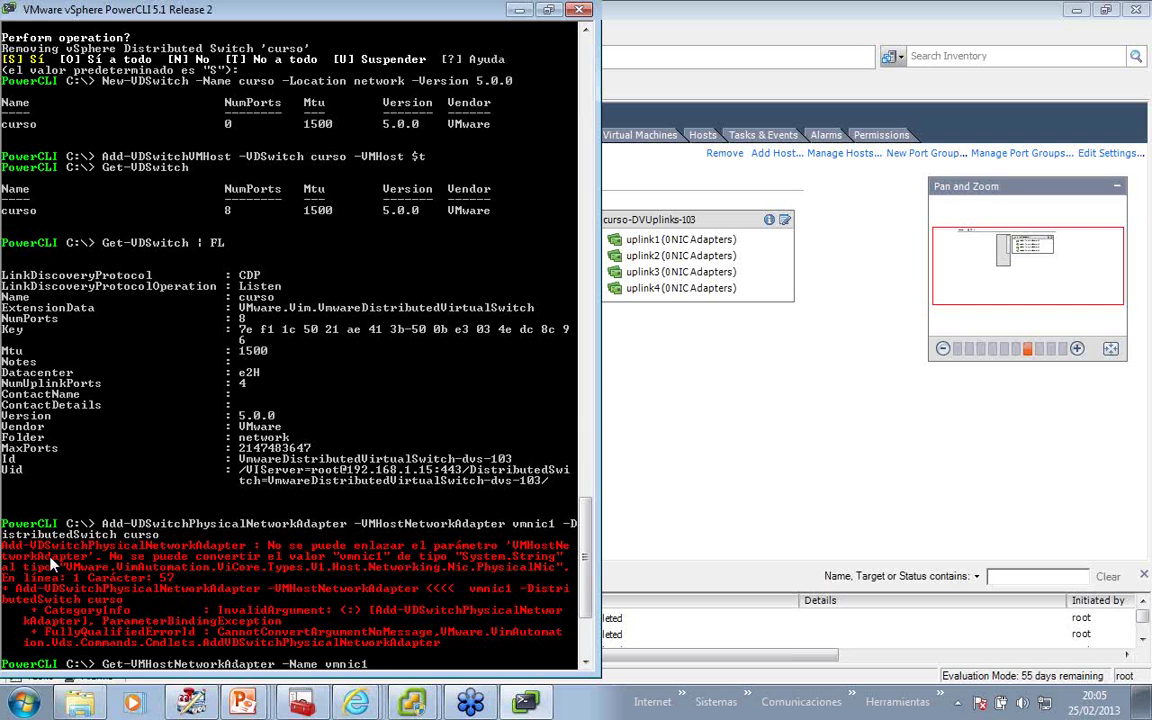
key(Return)
Store the result of Get-VMHostNetworkAdapter -Name vmnic1 in the variable $adapter.
key(Up)
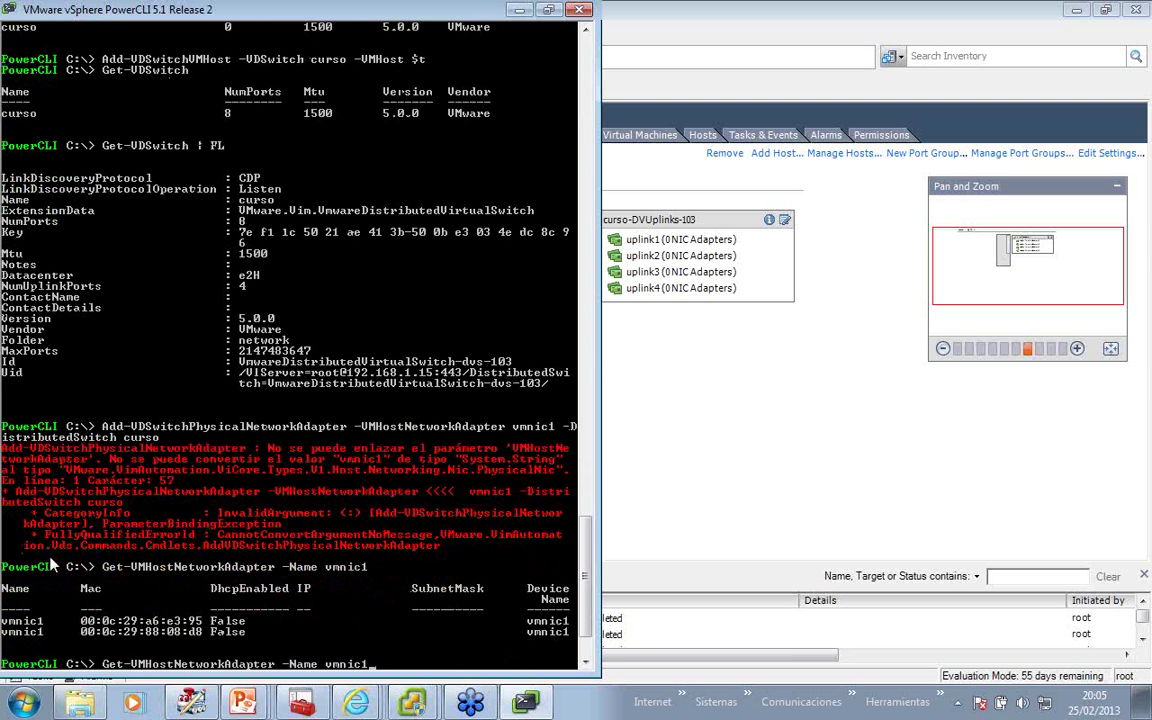
key(Home)
text($)
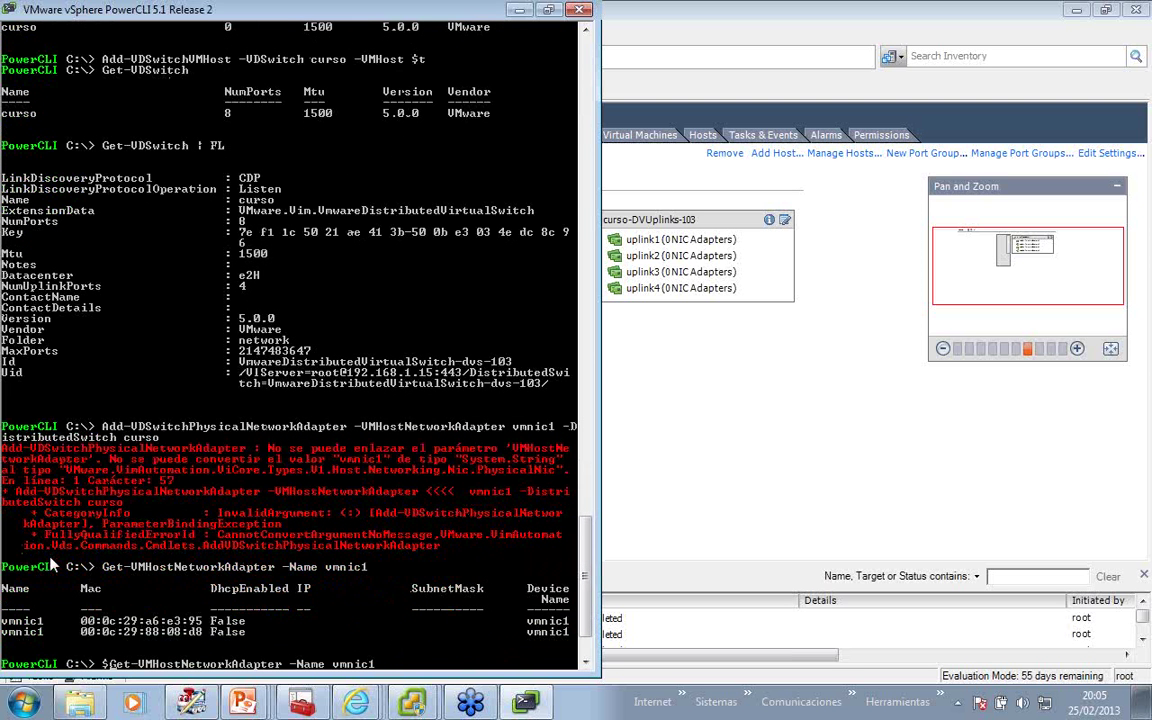
text(ad)
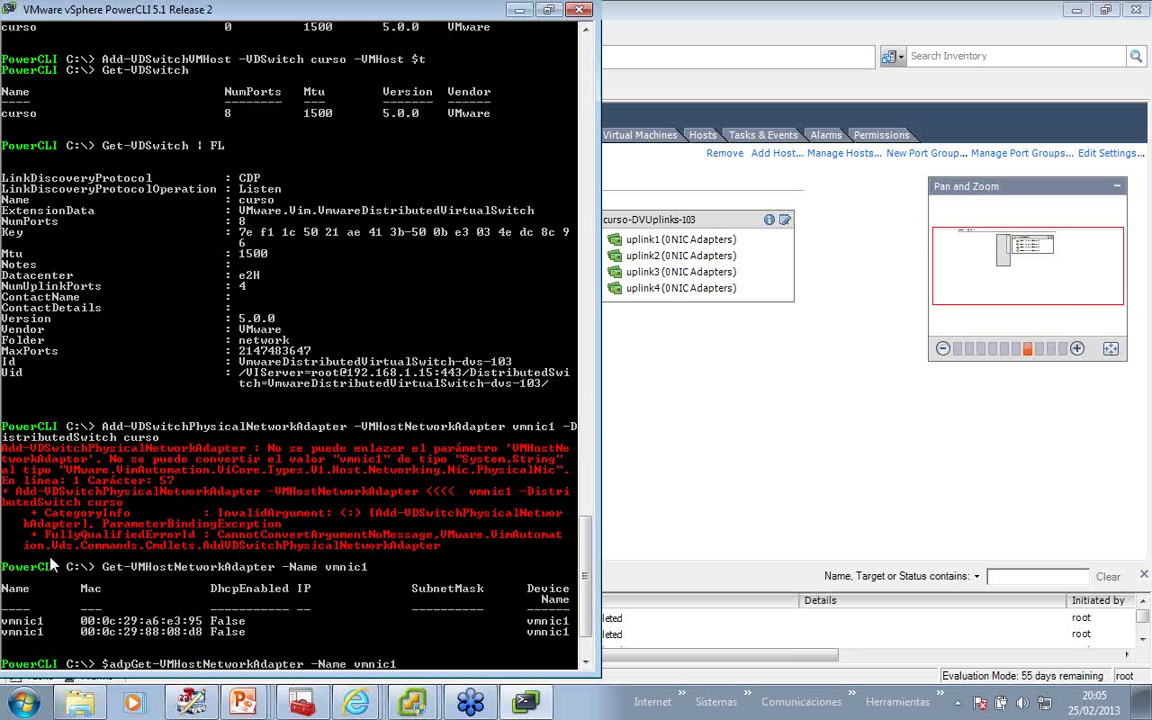
text(apter =)
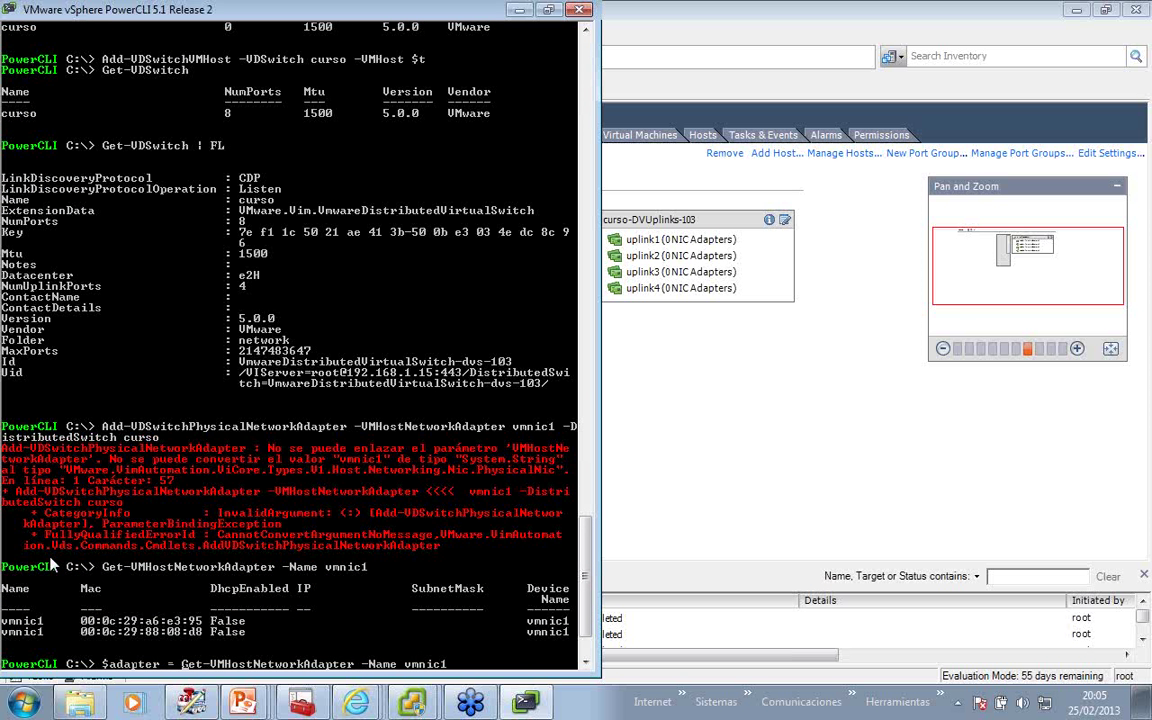
key(Return)
Attach the adapters stored in $adapter to the distributed switch curso with Add-VDSwitchPhysicalNetworkAdapter, accepting the confirmation for each one.
key(Up)
key(Up)
key(Up)
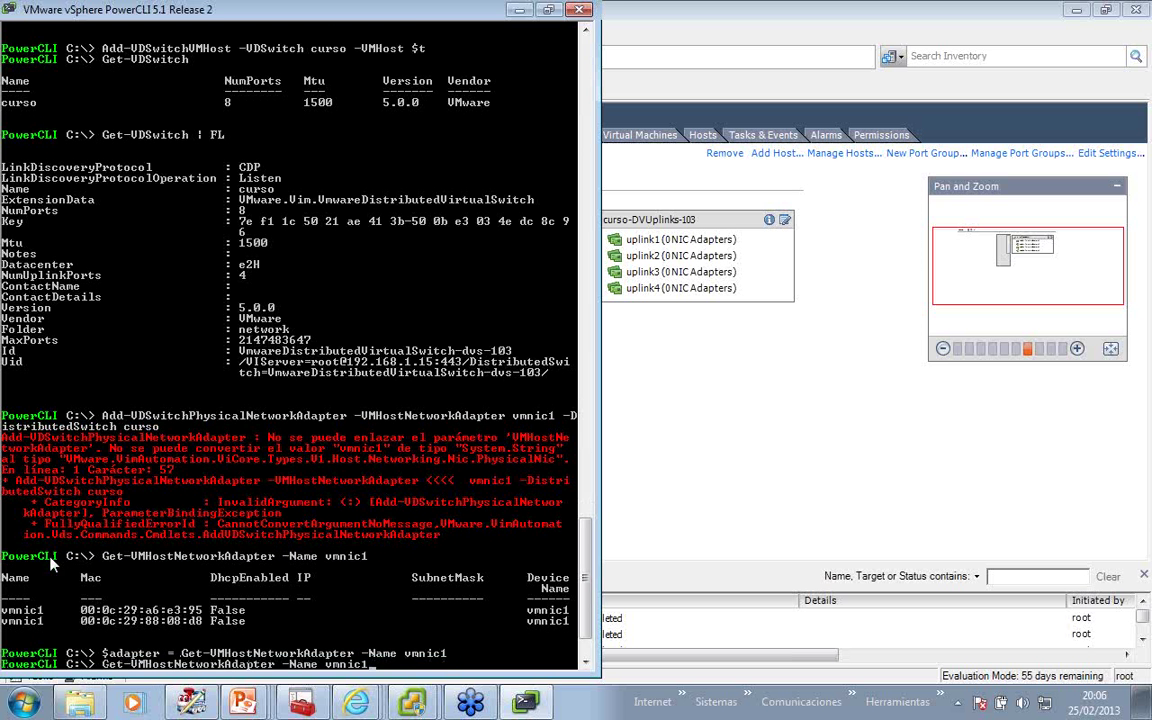
key(BackSpace)
key(BackSpace)
key(BackSpace)
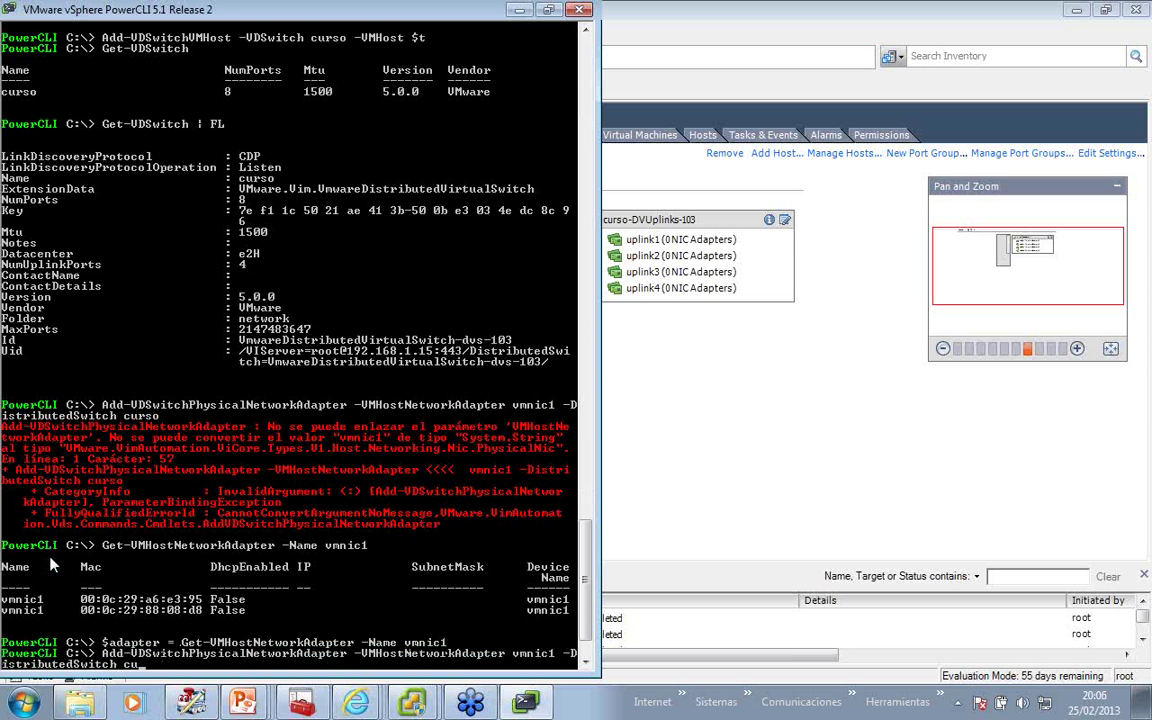
text(rso)
key(Left)
key(Left)
key(Left)
key(Left)
key(Left)
key(Left)
key(Left)
key(Left)
key(Left)
key(Left)
key(Left)
key(Left)
key(Left)
key(Left)
key(Left)
key(Left)
key(Left)
key(Left)
key(Left)
key(Left)
key(Left)
key(Left)
key(Left)
key(Left)
key(Left)
key(Left)
key(BackSpace)
key(BackSpace)
key(BackSpace)
key(BackSpace)
key(BackSpace)
key(BackSpace)
key(BackSpace)
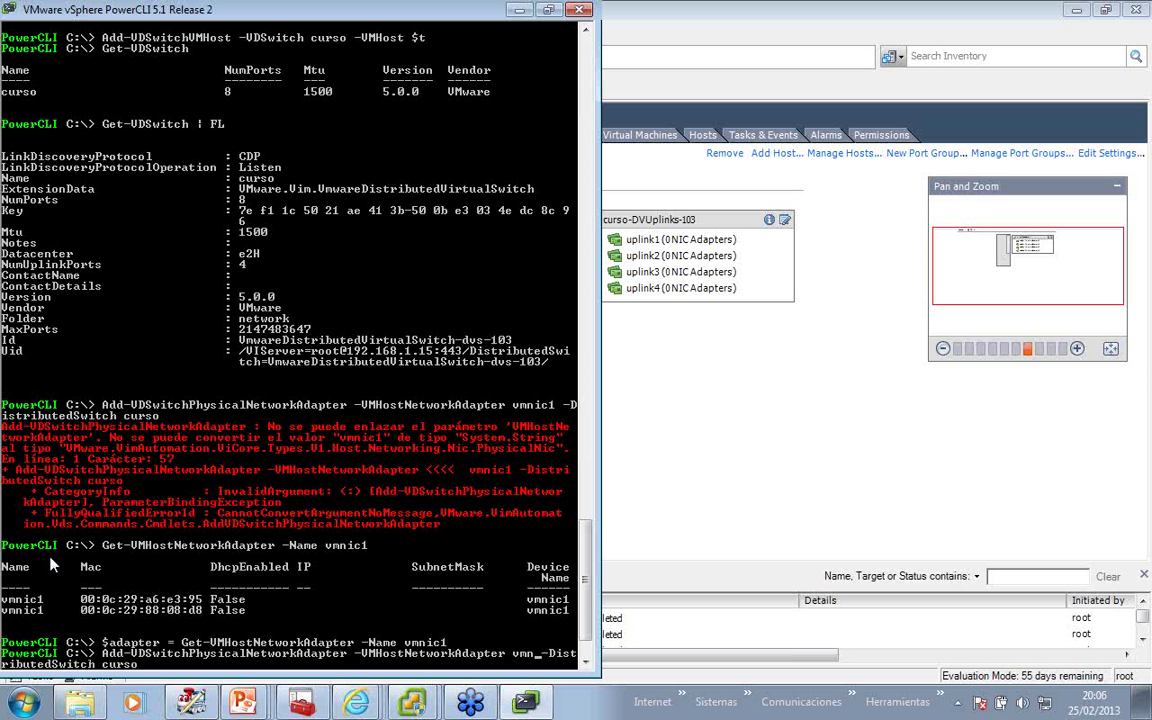
text($adapter)
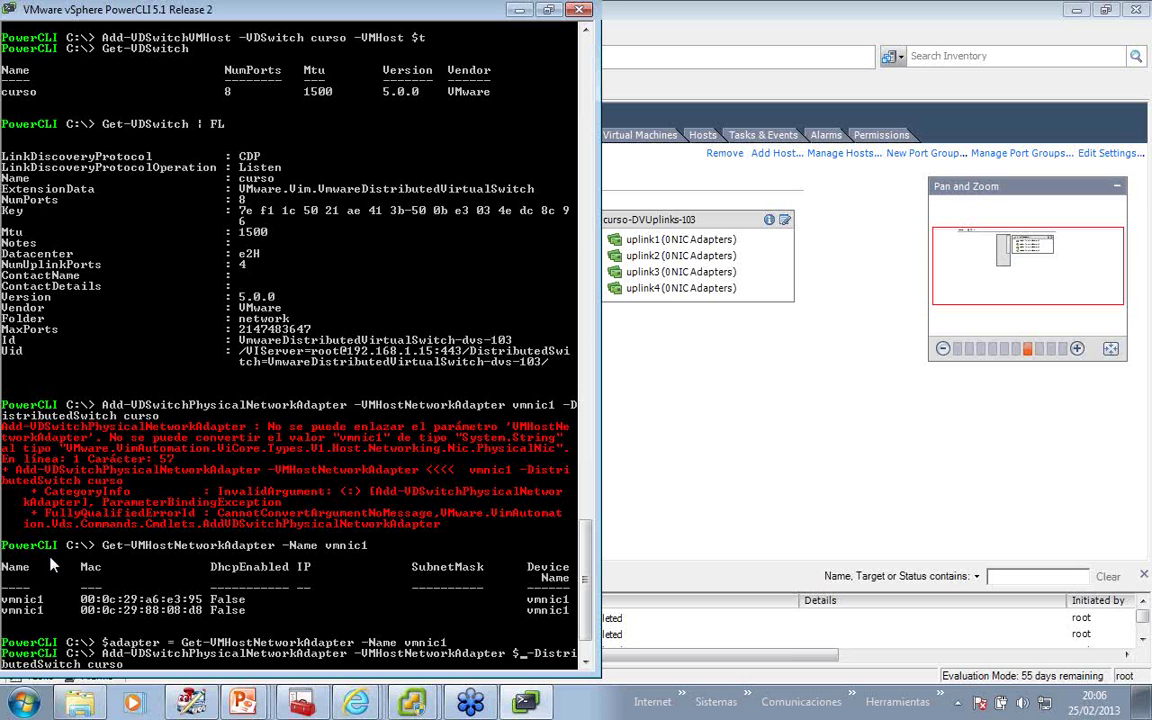
key(Return)
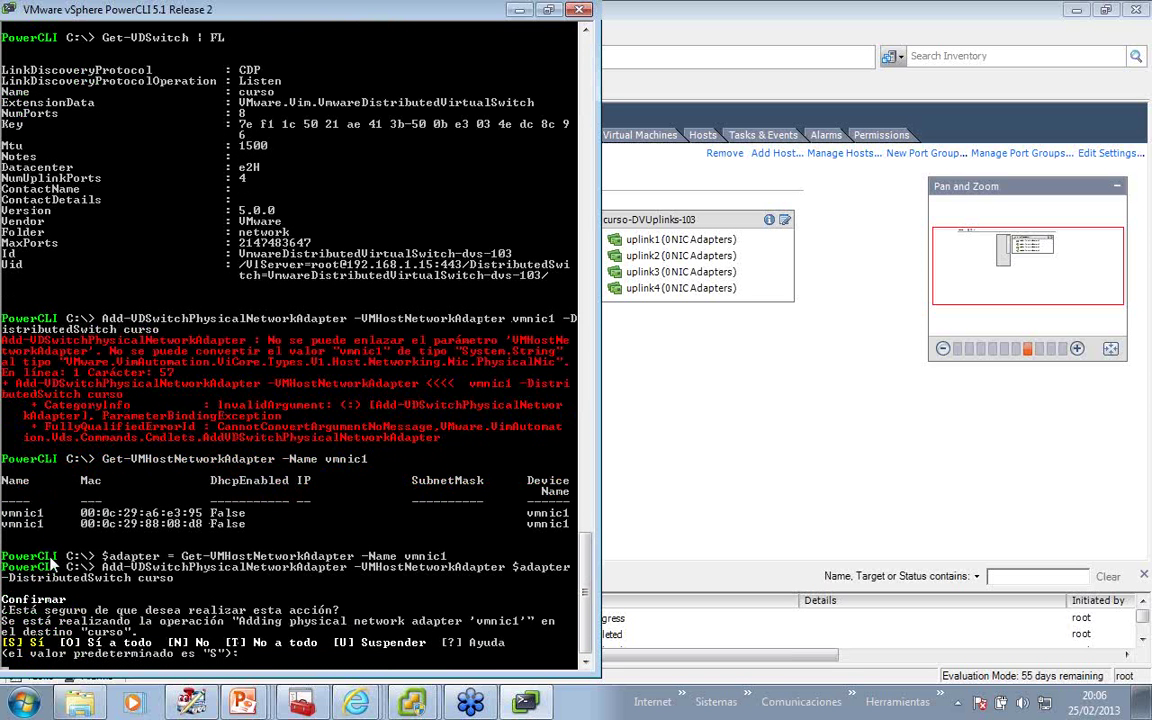
key(Return)
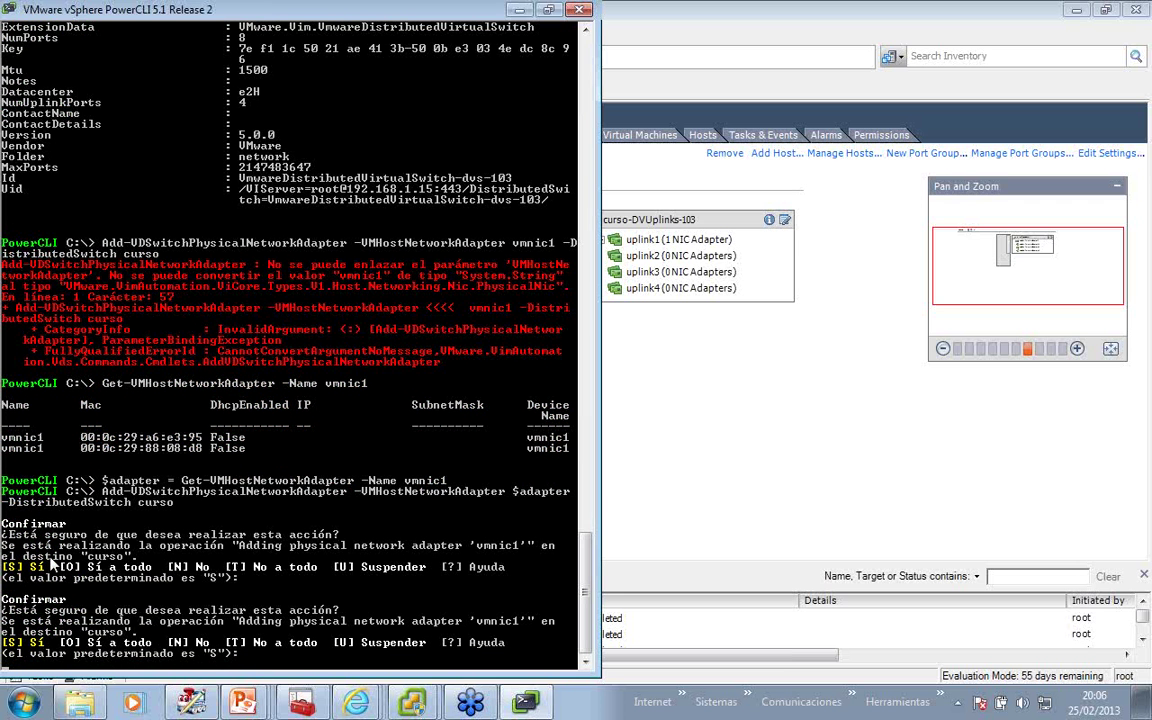
key(Return)
Switch to vSphere Client and examine the physical adapters assigned to uplink1 of curso.
click(617, 327)
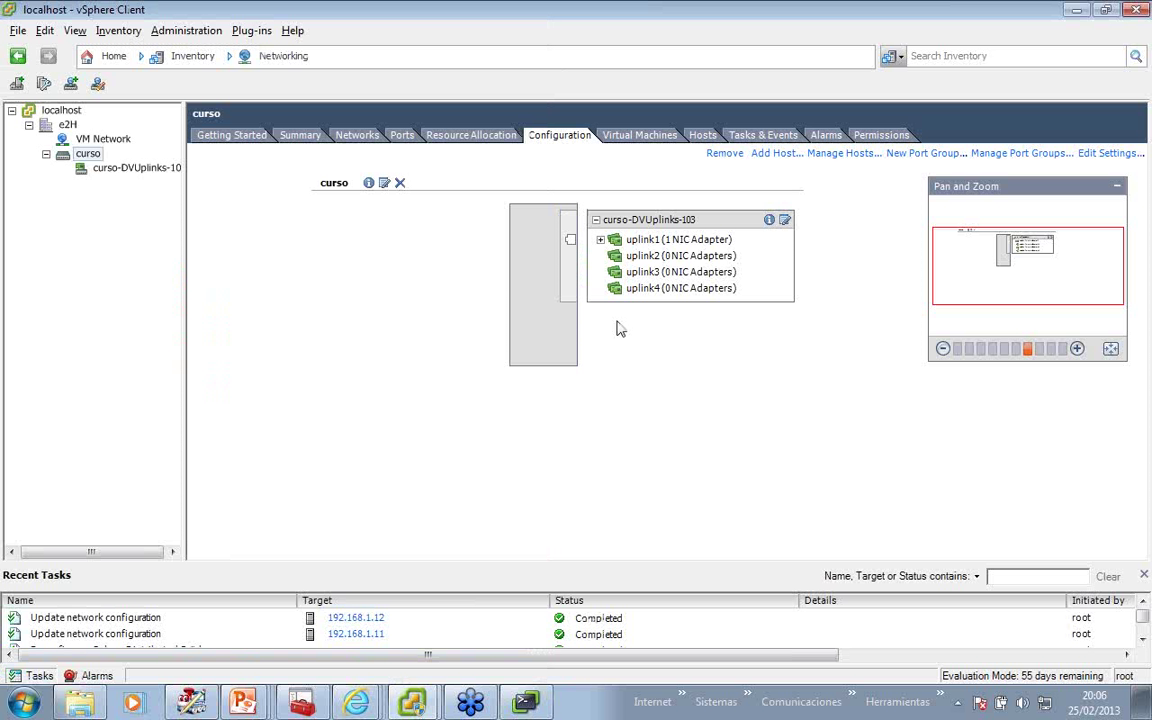
click(600, 240)
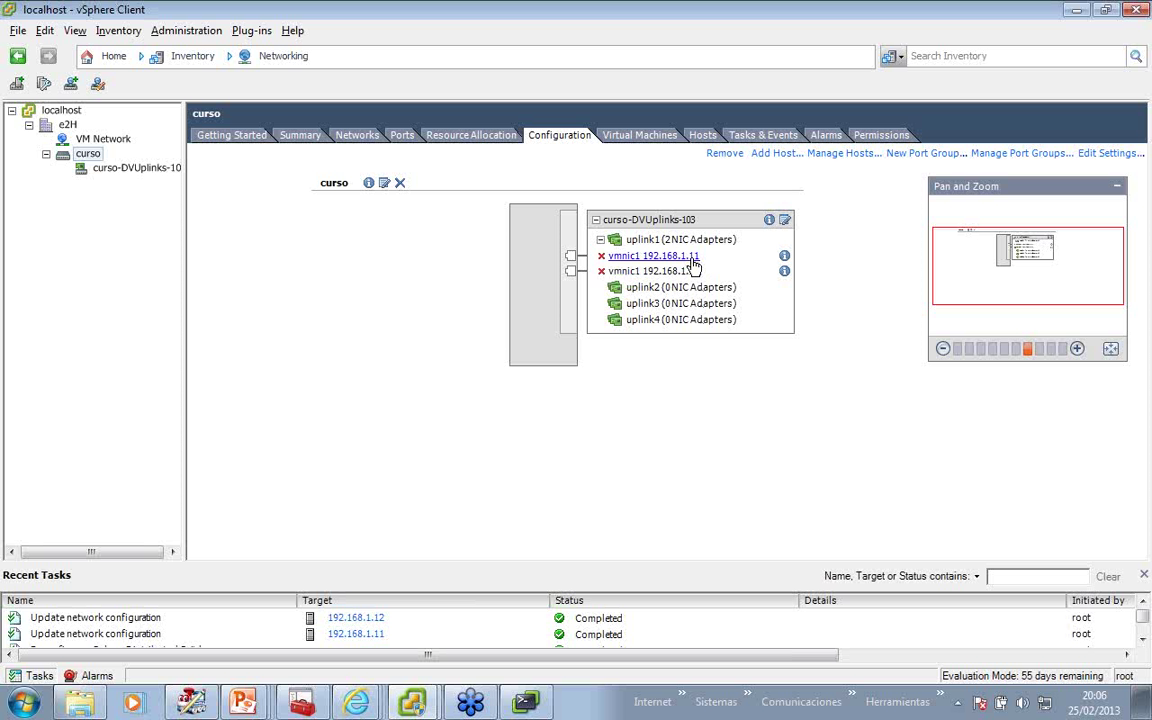
Return to PowerCLI, read the full help for New-VDPortgroup, and clear the console.
key(alt+Tab)
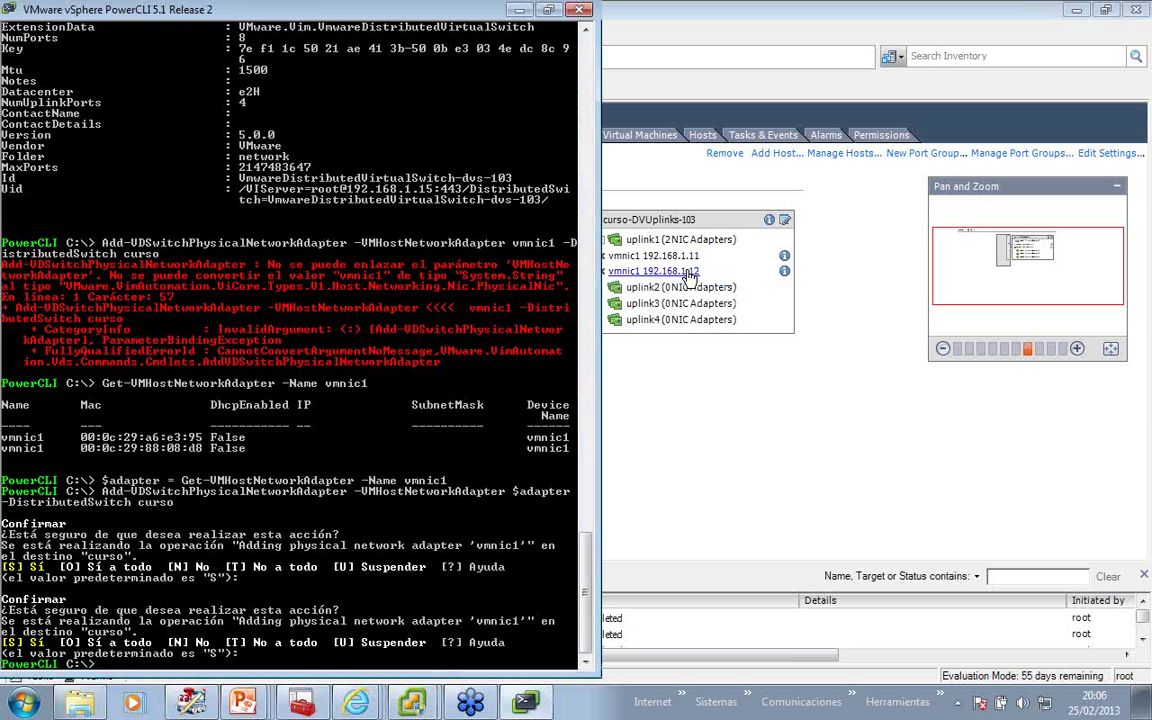
text(new-vdp)
key(Tab)
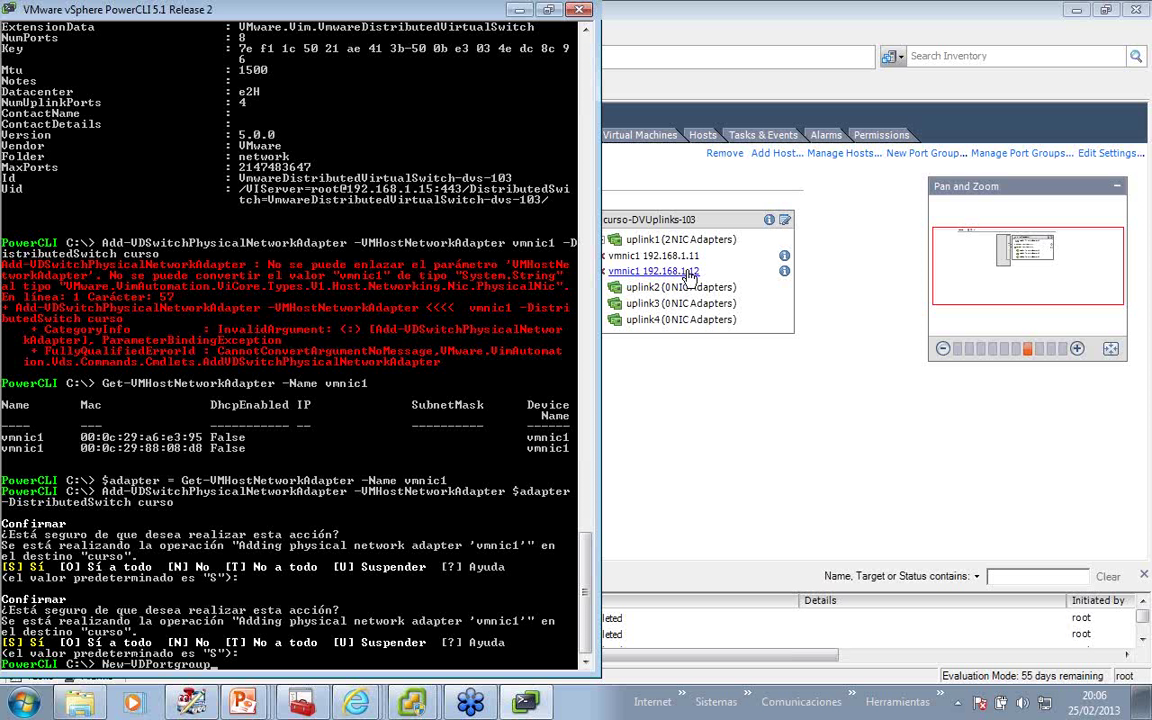
key(Home)
text(man)
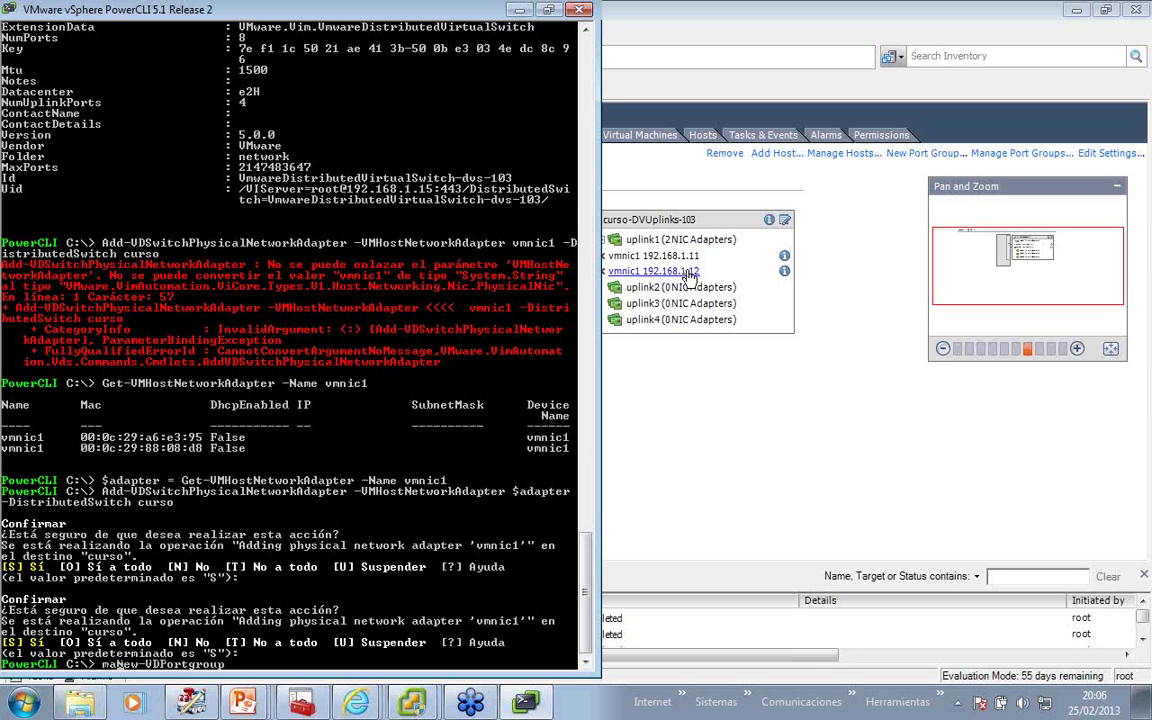
key(End)
text(-full)
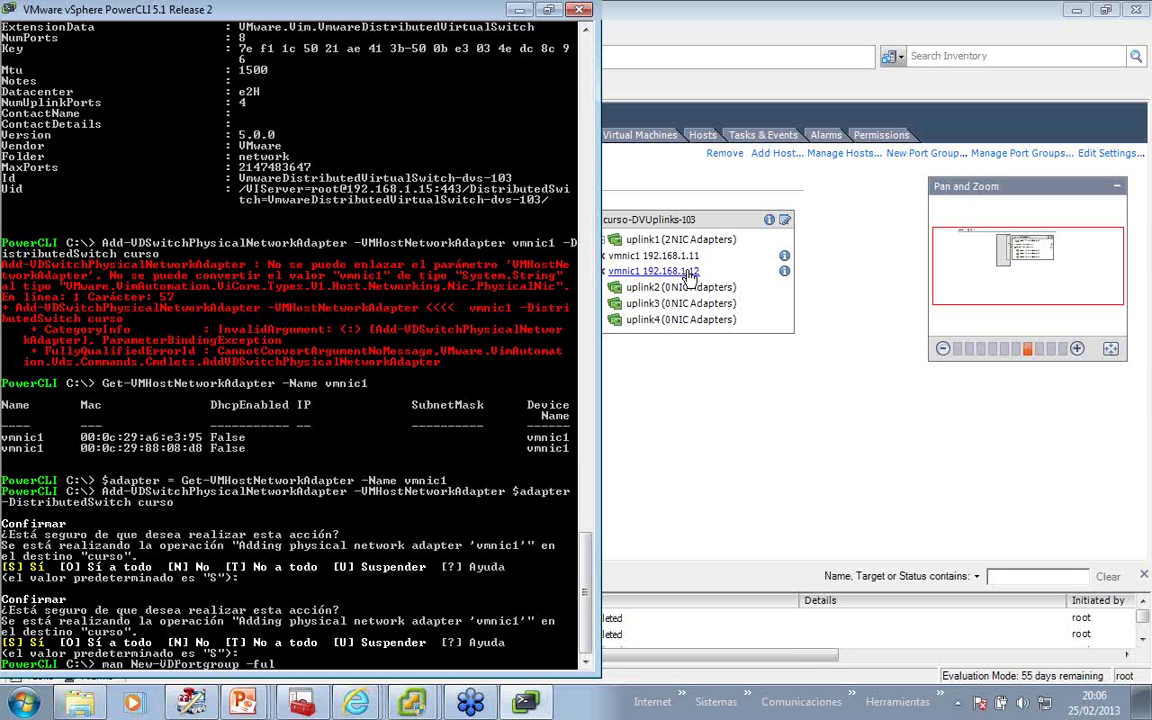
key(Return)
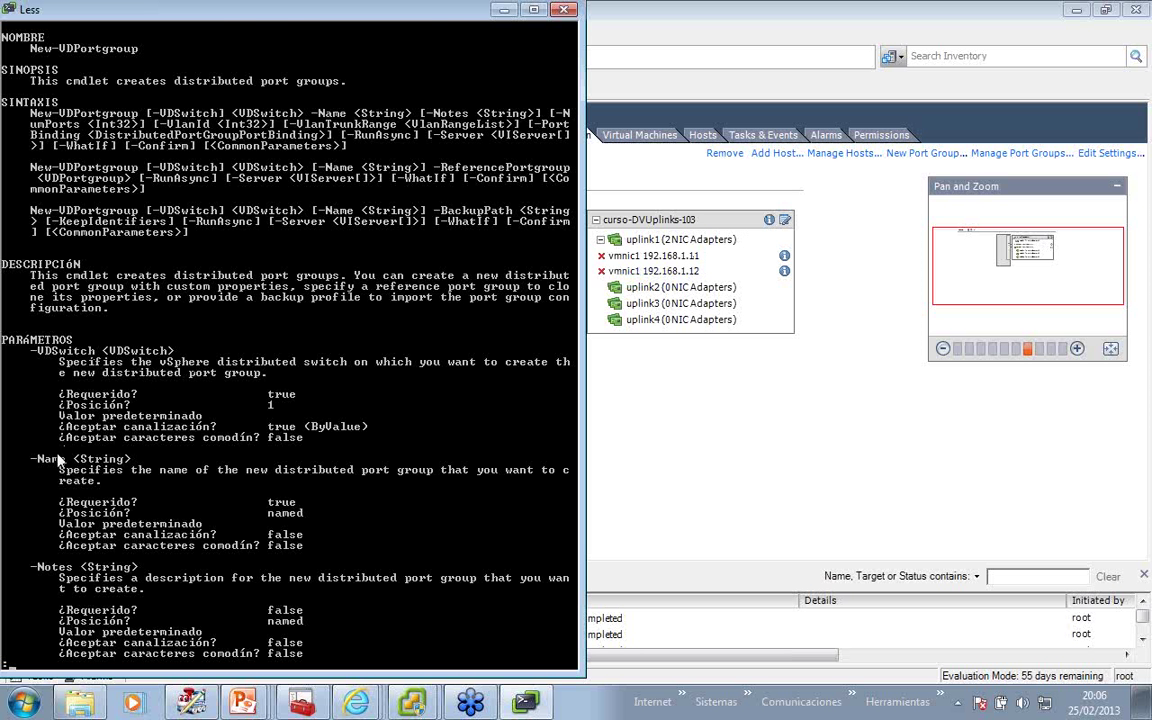
text(qcls)
key(Return)
Create a distributed port group named e2H on the switch curso with New-VDPortgroup.
text(new-vd)
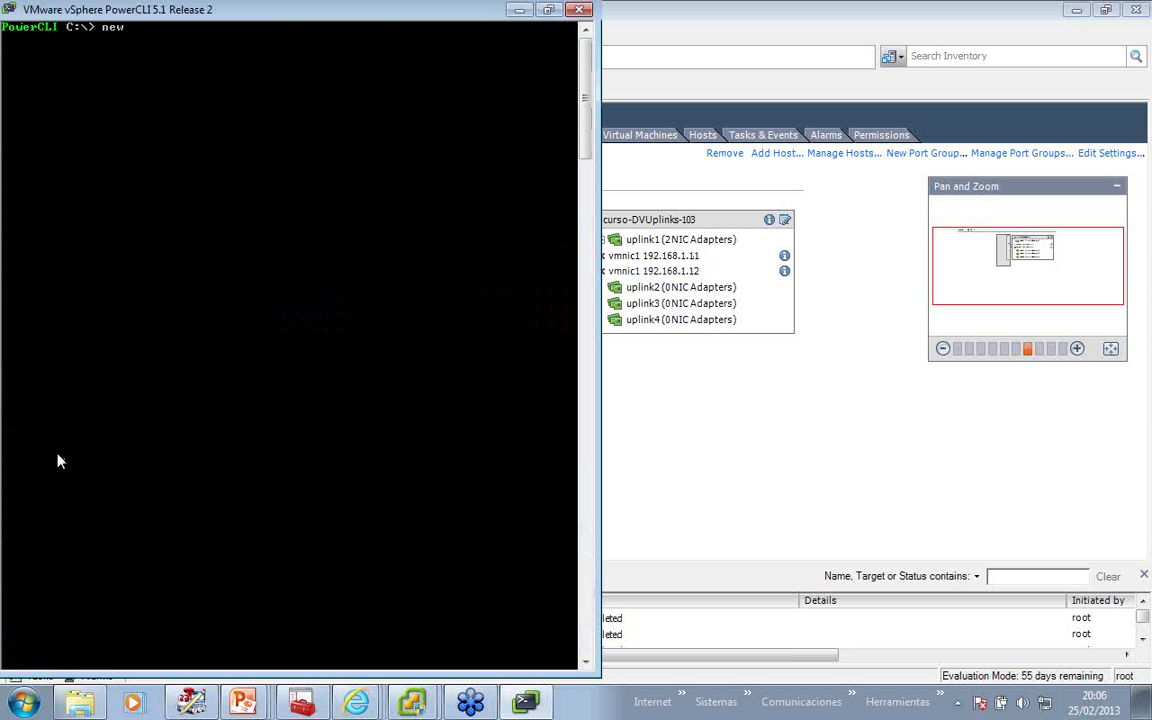
key(Tab)
key(BackSpace)
key(BackSpace)
key(BackSpace)
key(BackSpace)
key(BackSpace)
key(BackSpace)
text(p)
key(Tab)
text(-vd)
key(Tab)
text(c)
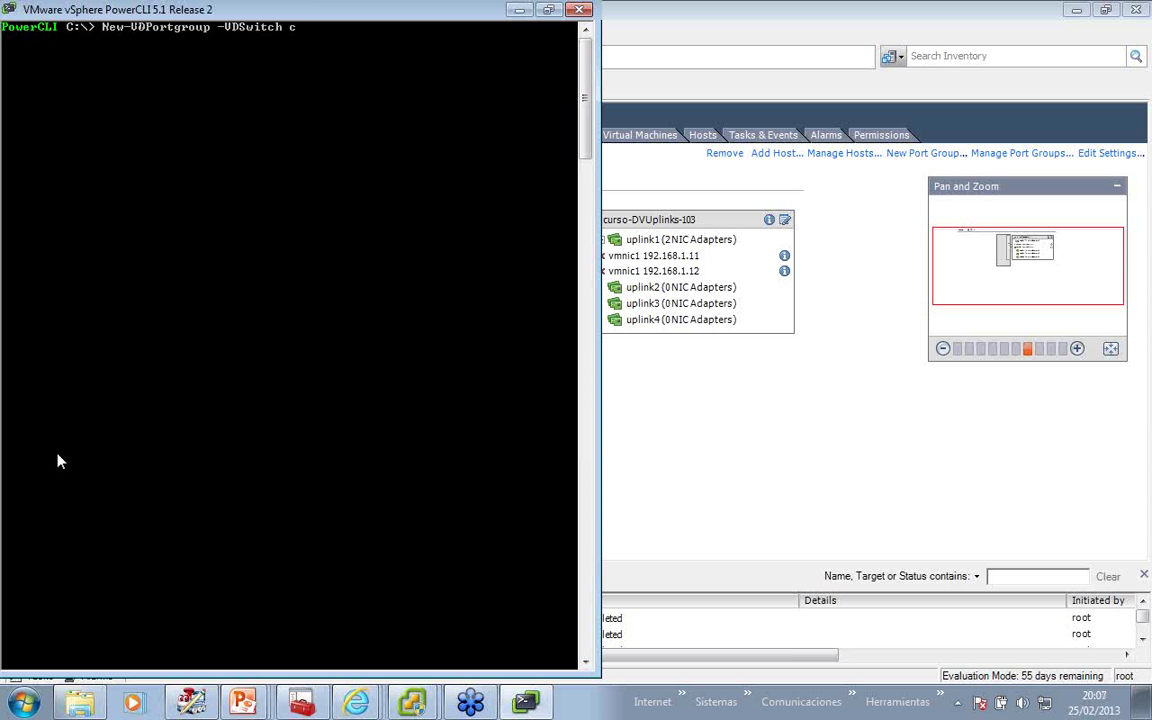
text(urso -)
key(Tab)
key(Tab)
text(e2H)
key(Return)
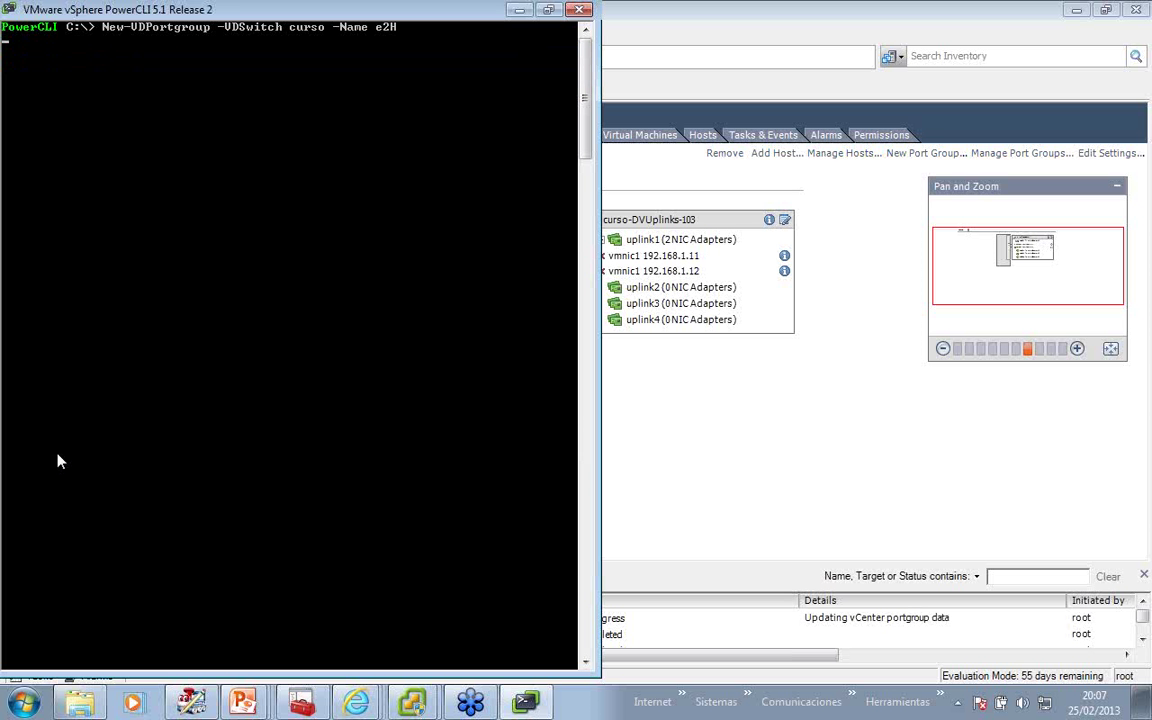
Switch to vSphere Client and view the port group e2H under the switch curso.
key(alt+Tab)
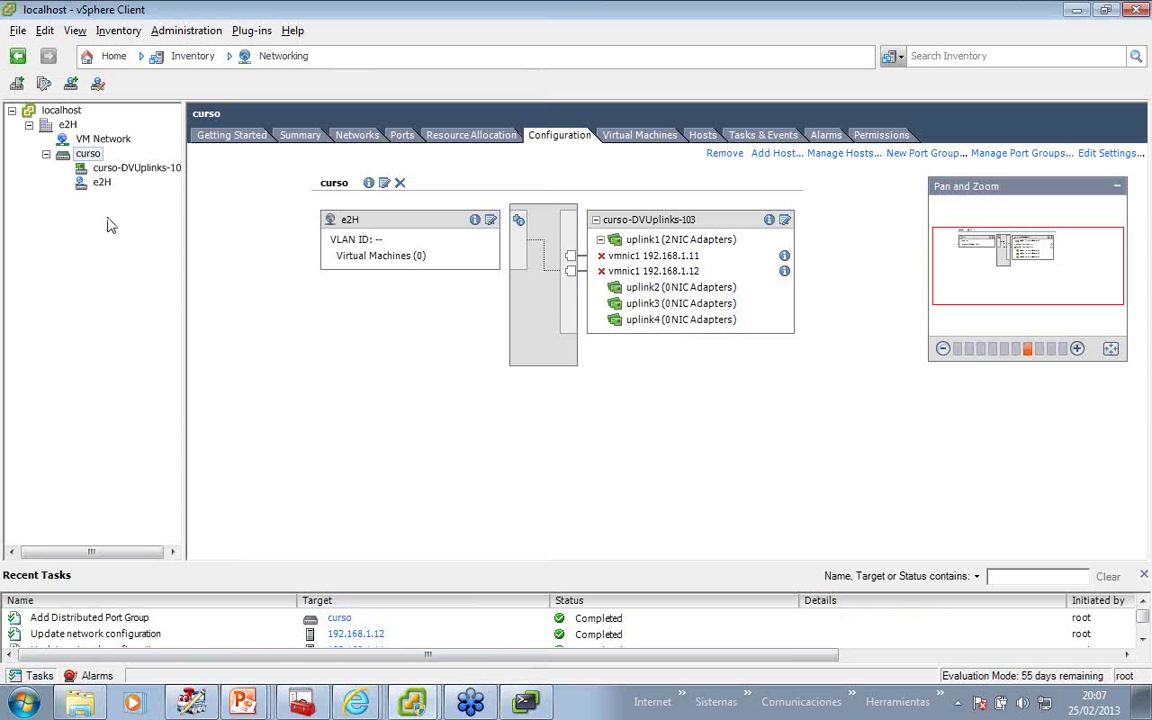
click(102, 183)
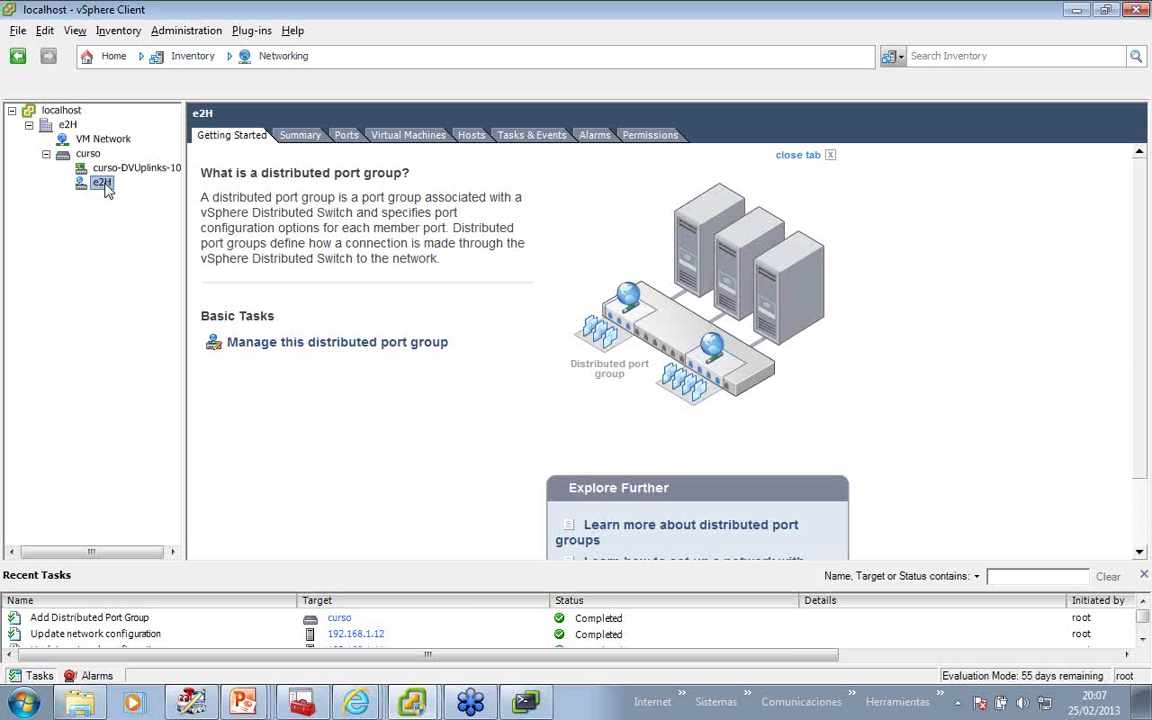
Inspect the networks available to Network adapter 1 of virtual machine Test11 under host 192.168.1.11, leaving its settings unchanged.
click(264, 58)
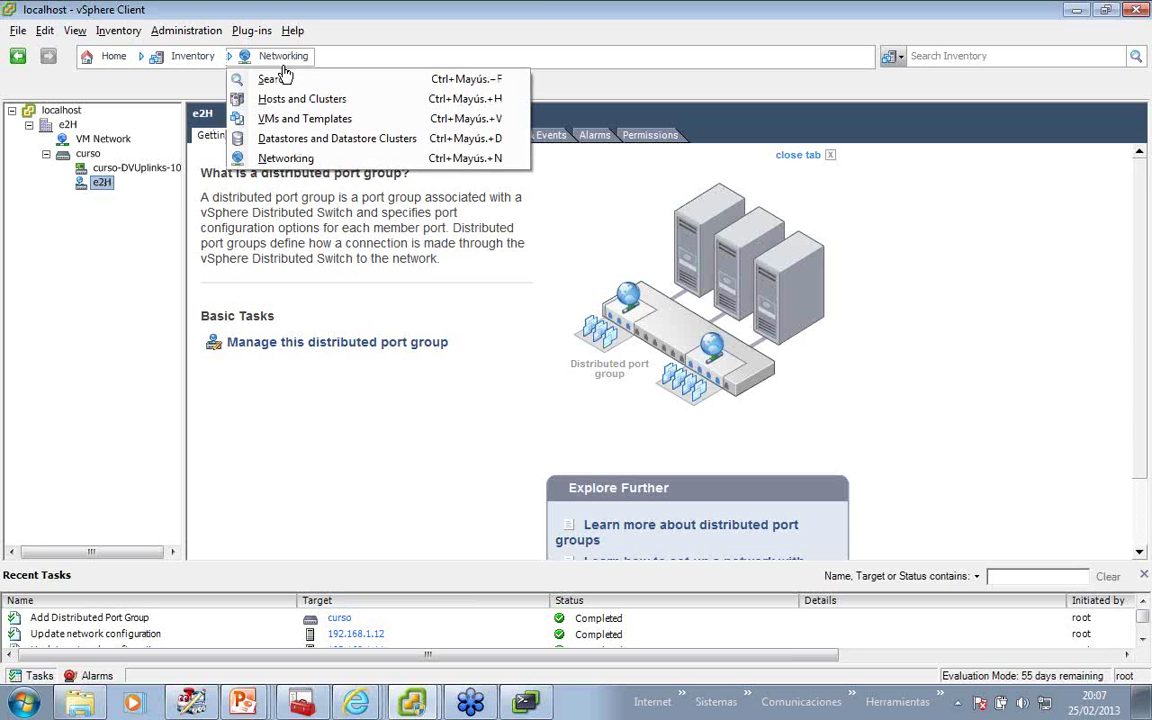
click(283, 100)
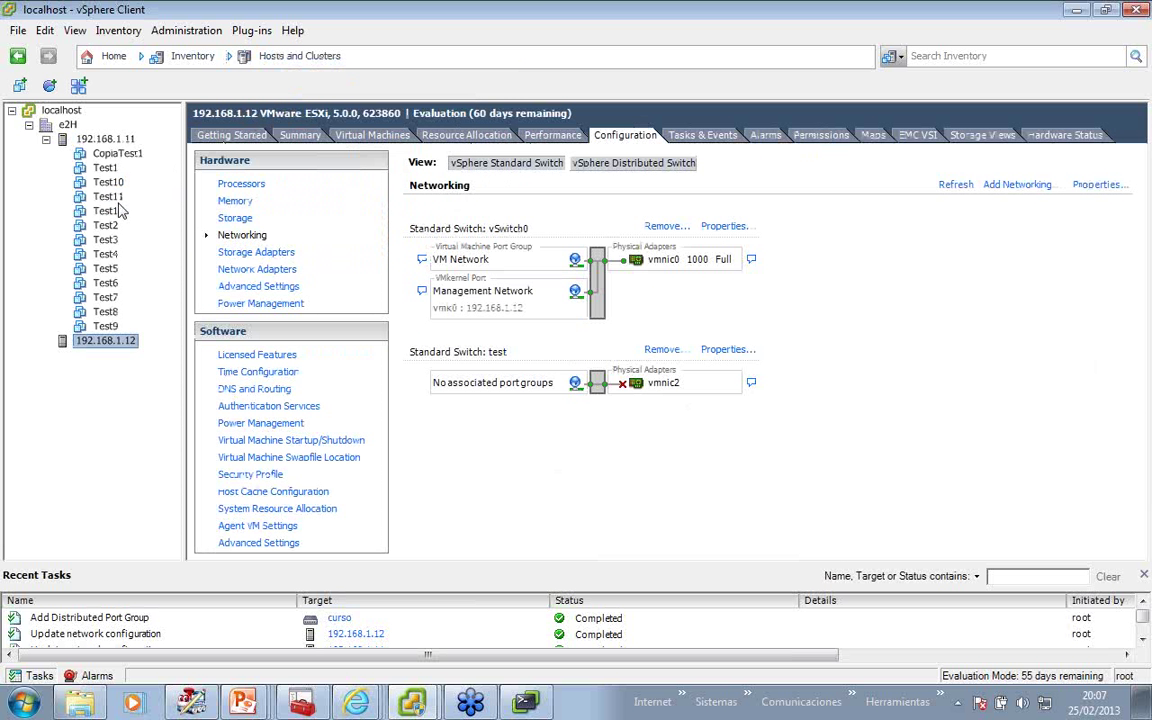
click(110, 198)
right_click(118, 202)
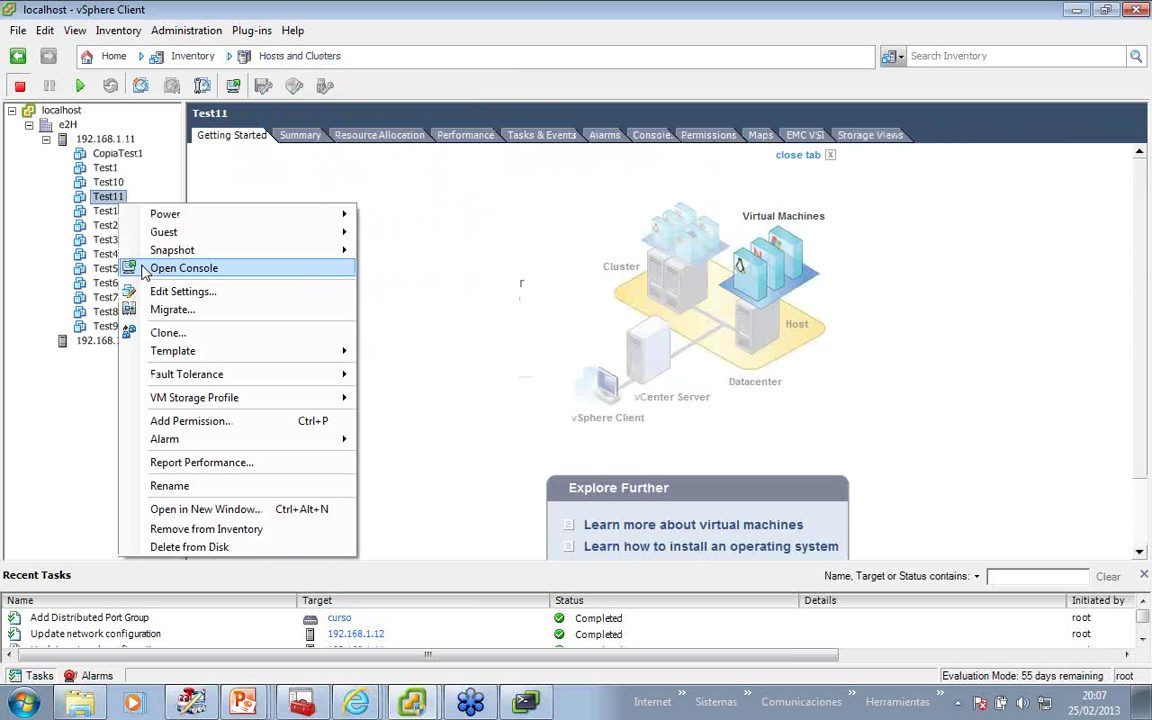
click(160, 292)
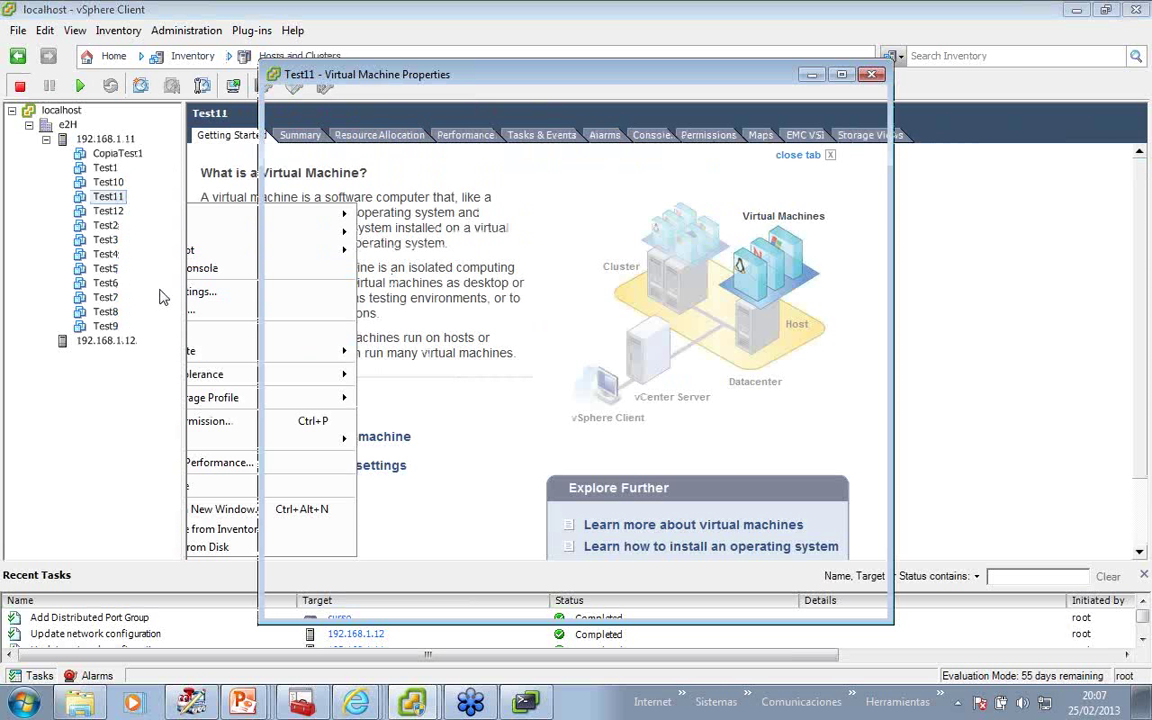
click(318, 265)
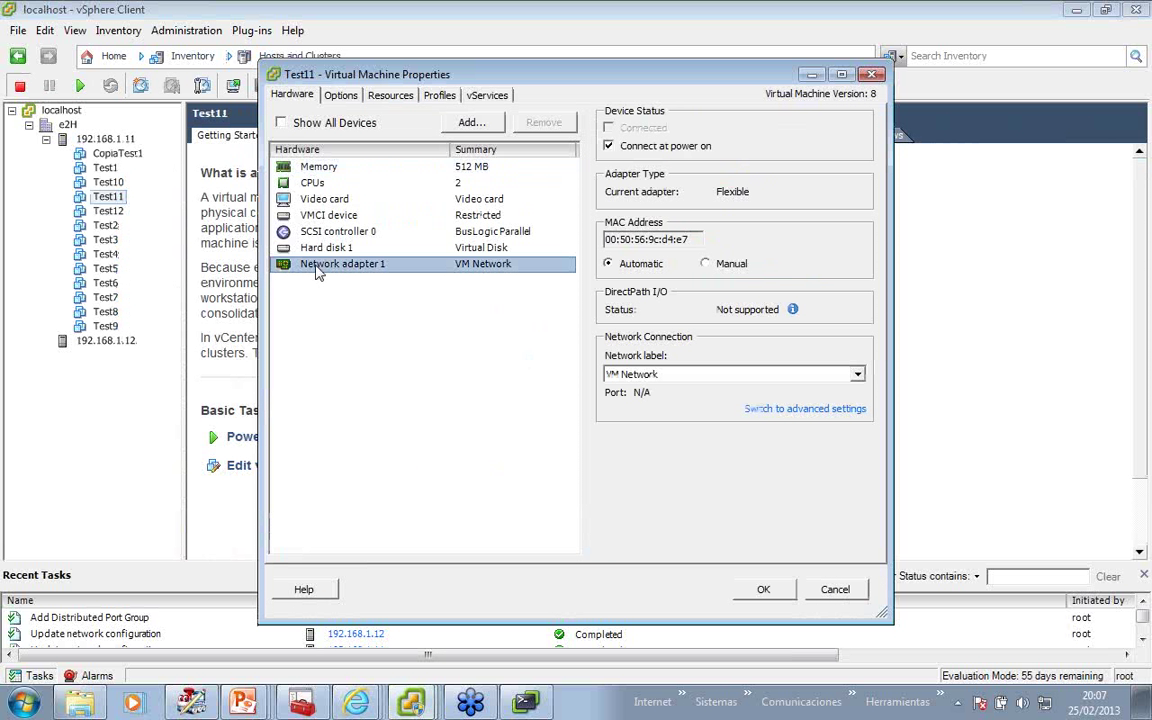
click(650, 376)
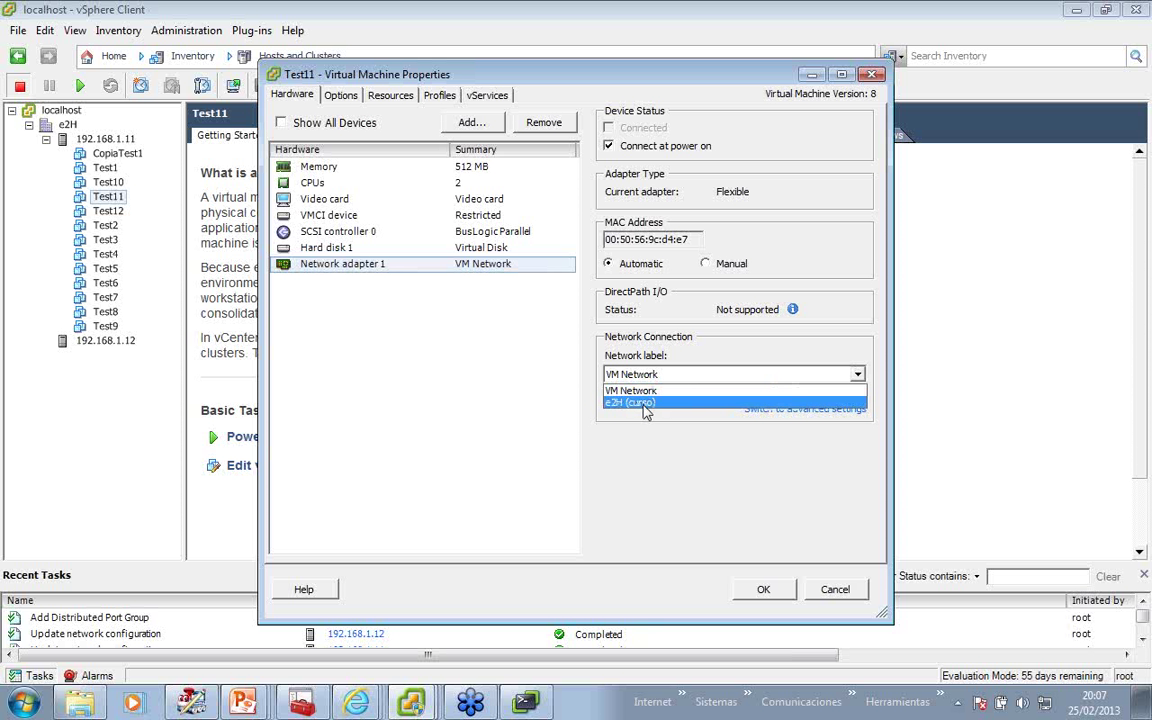
click(834, 590)
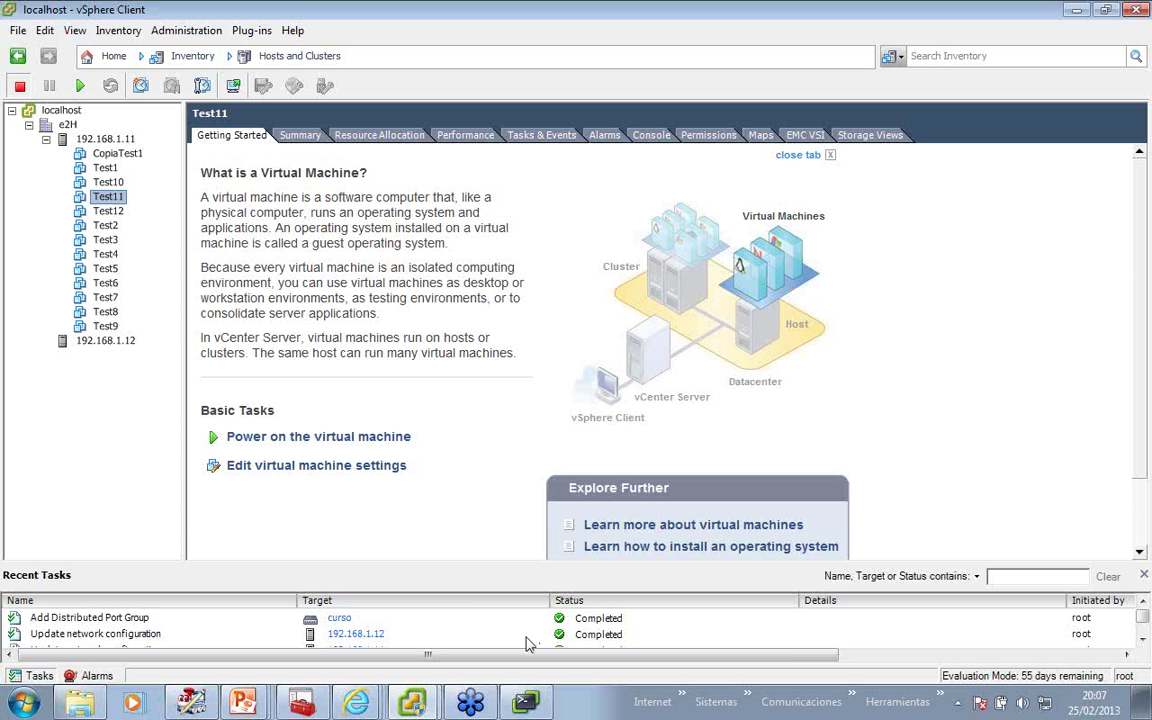
Switch to the PowerPoint slide show and advance to slide 16 about virtual port groups.
mouse_move(522, 705)
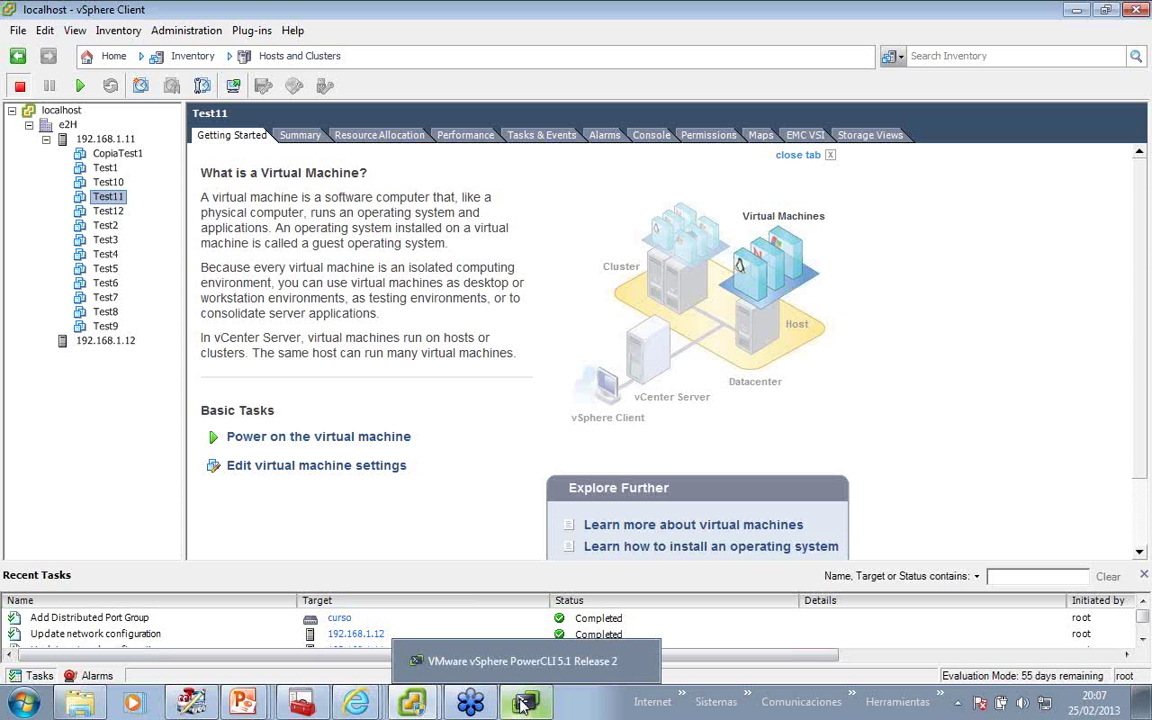
mouse_move(248, 695)
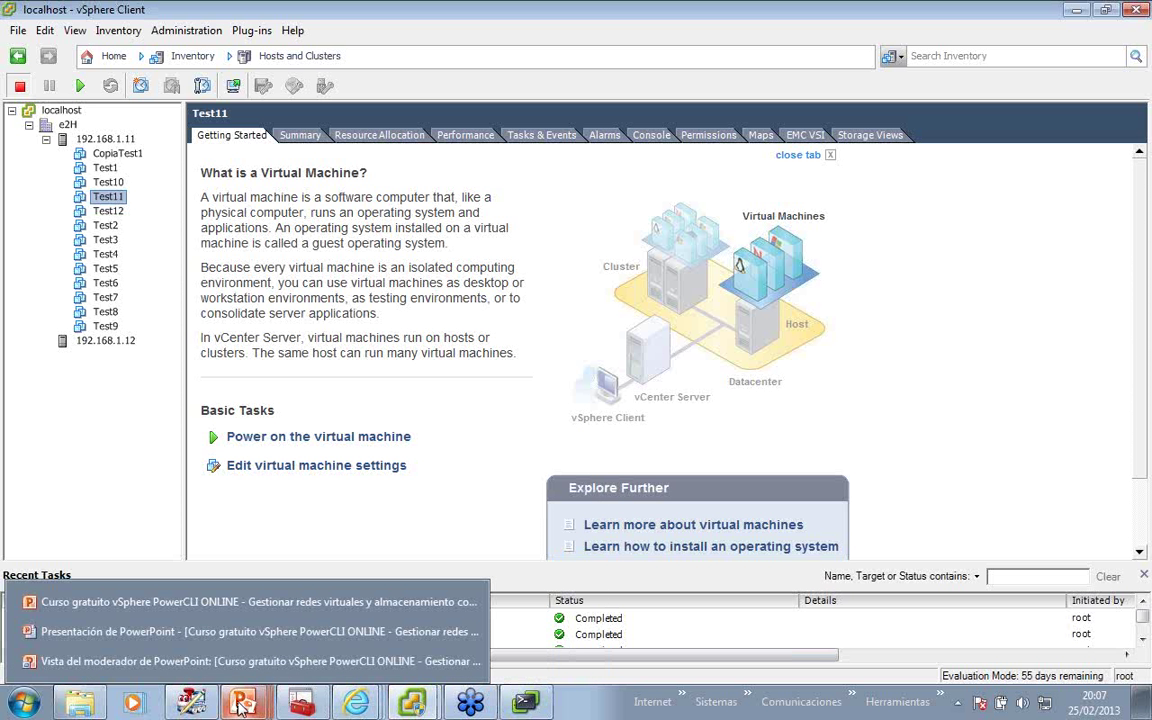
click(249, 661)
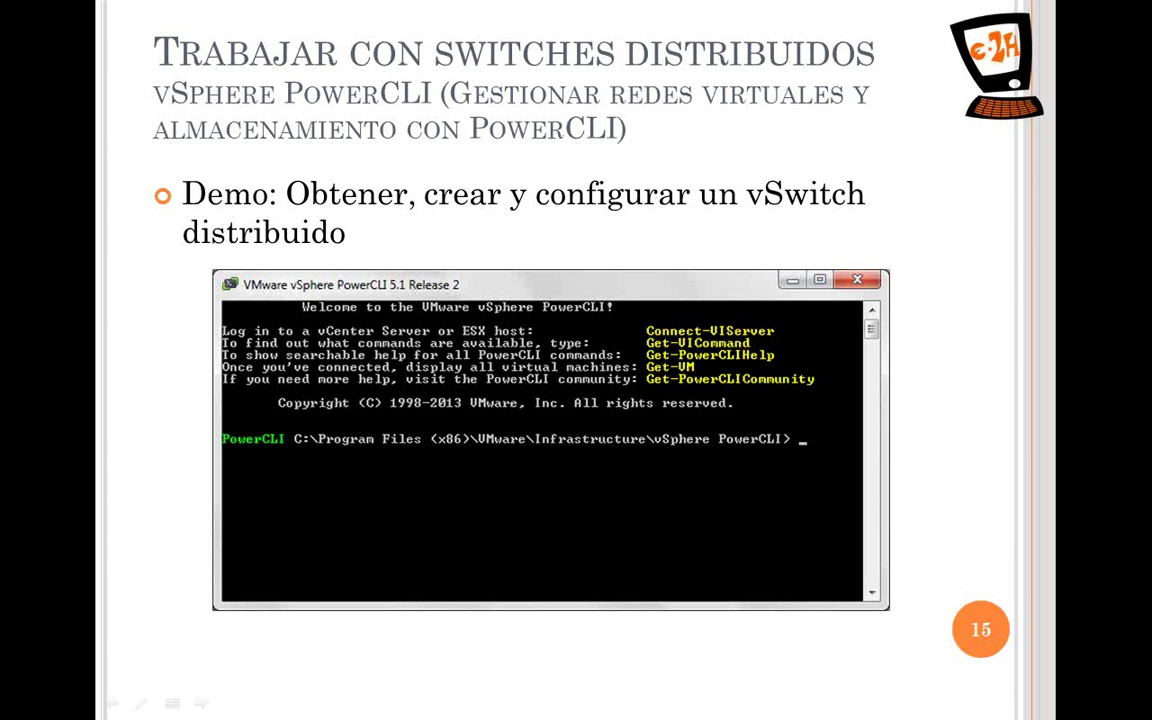
key(Right)
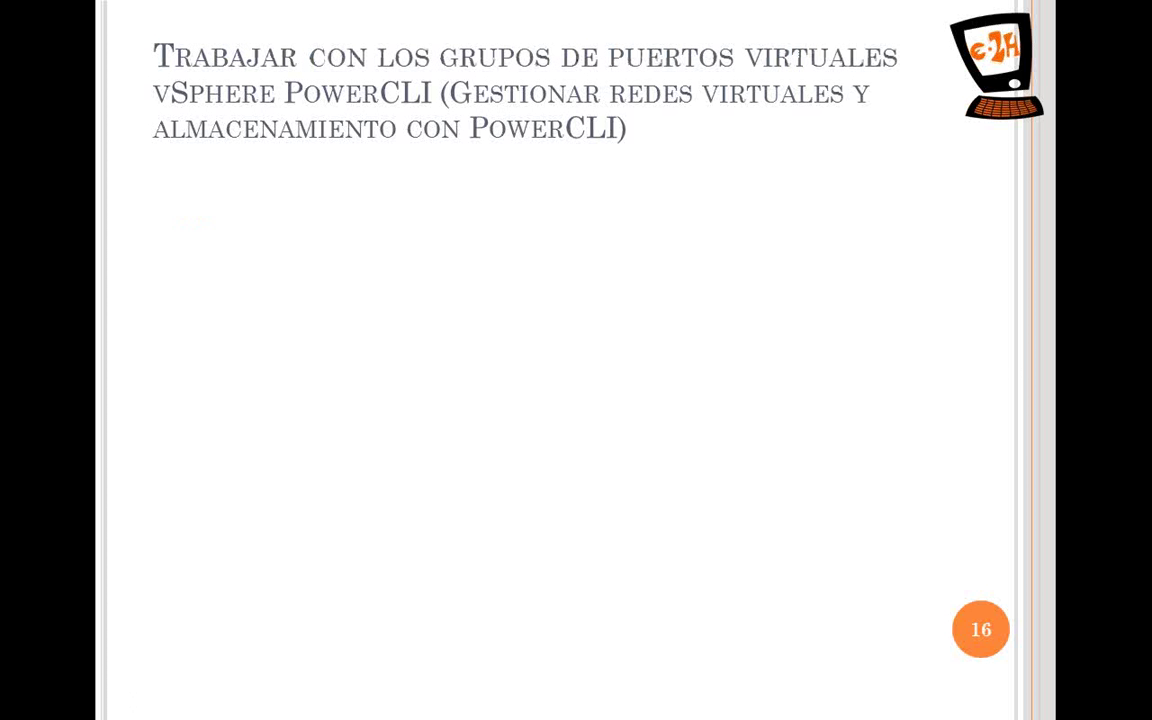
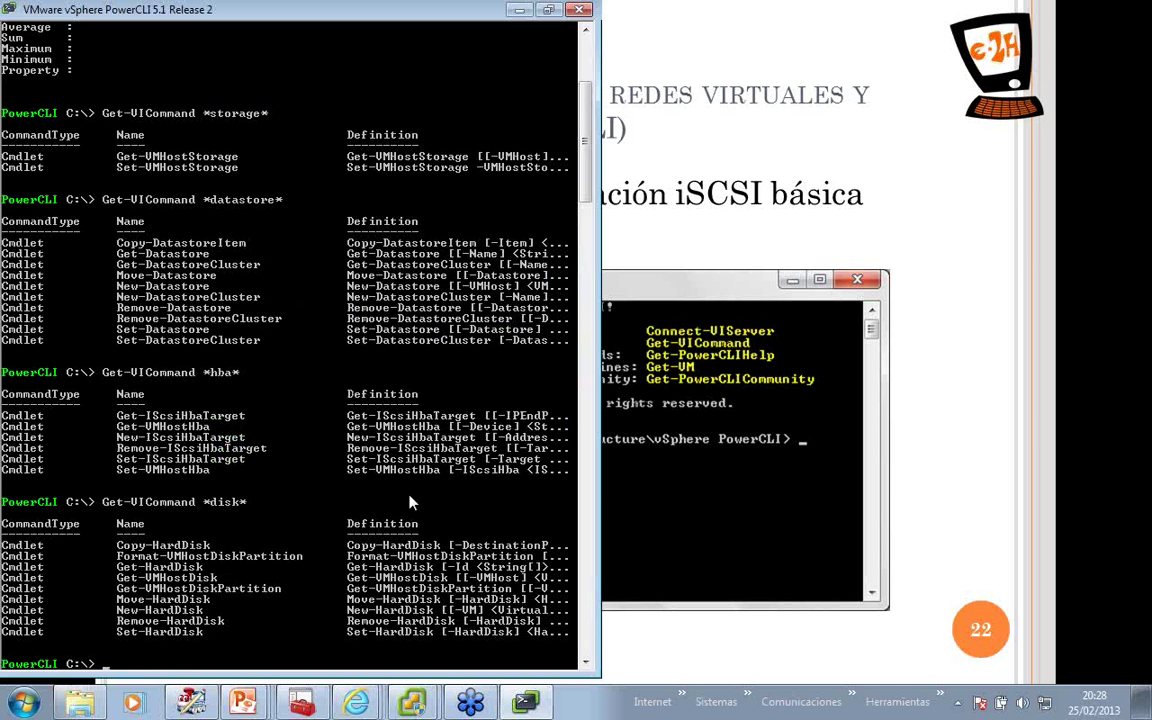
Try Get-VMHostStorage on its own and query the storage of all hosts with get-vmhost|Get-VMHostStorage.
key(Tab)
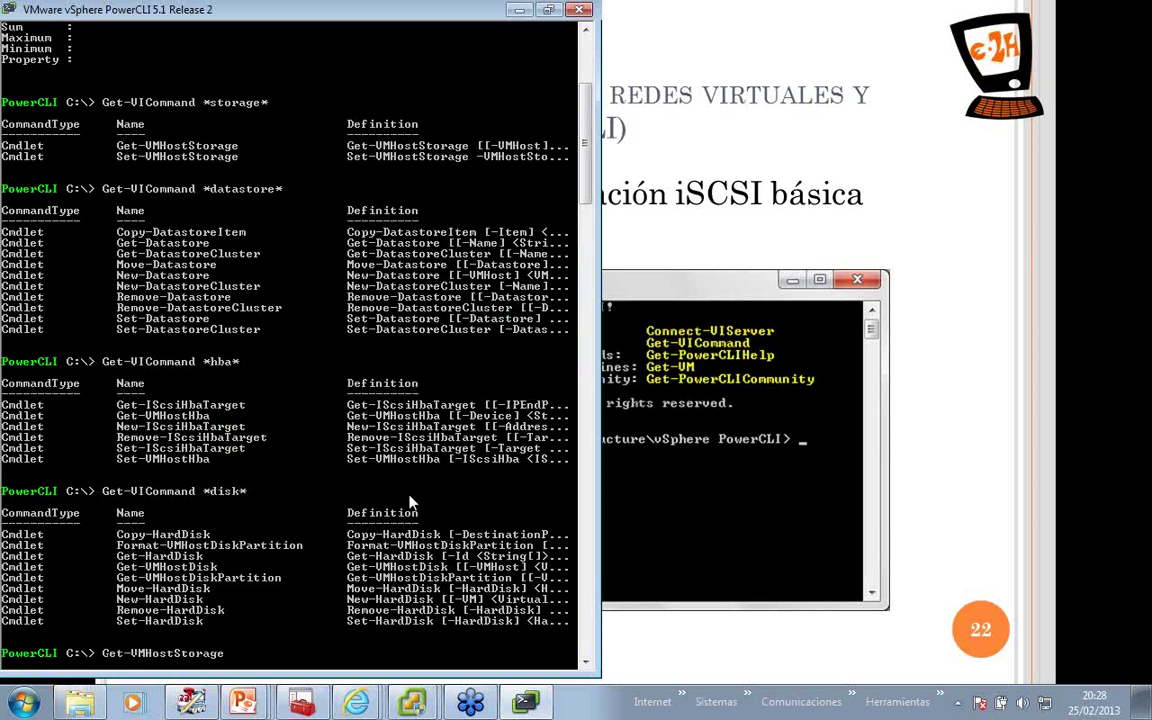
key(Return)
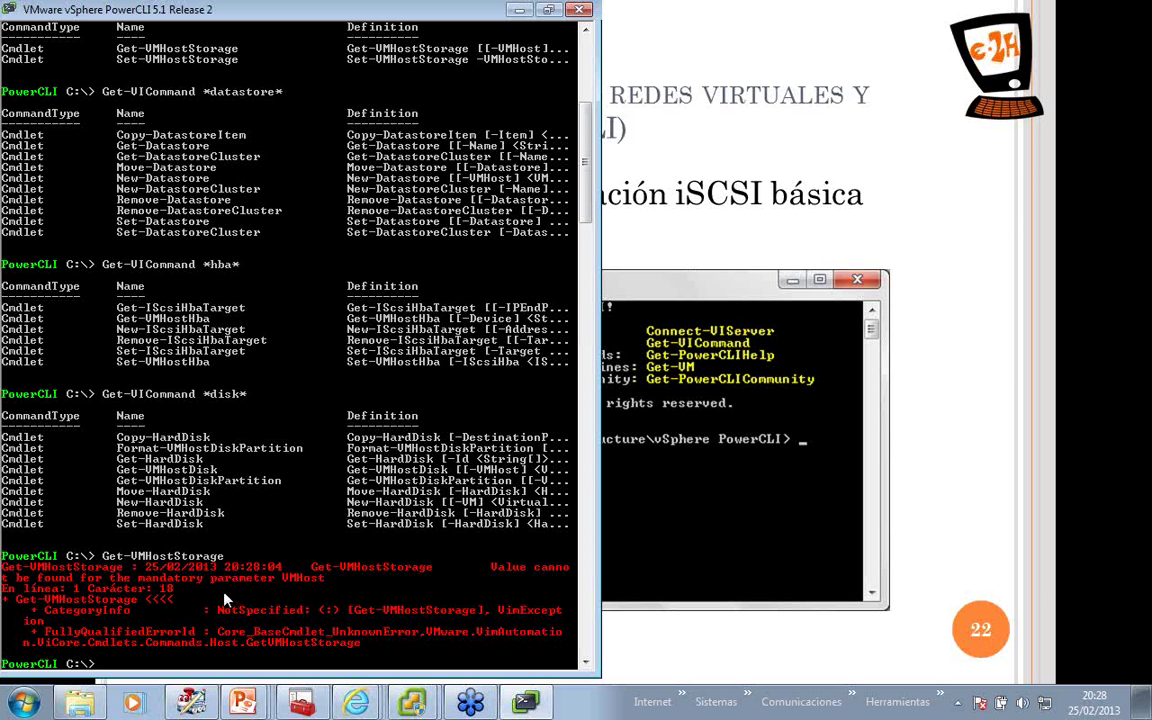
key(Up)
key(Home)
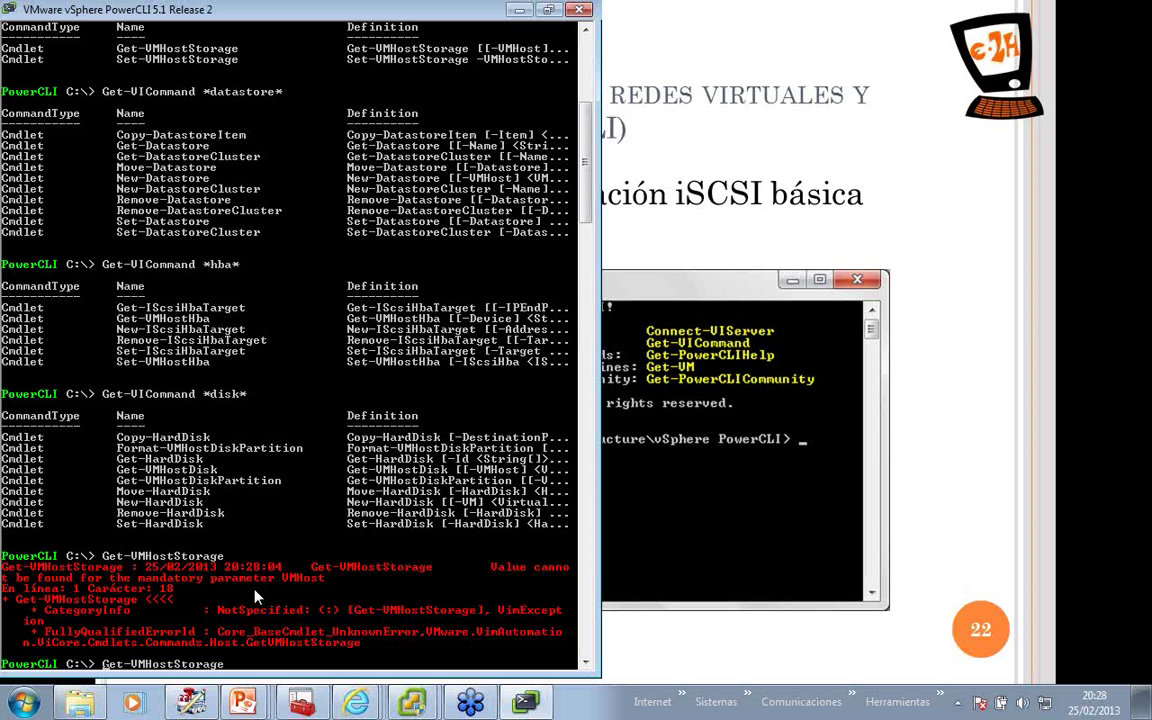
text(get-vmhost|)
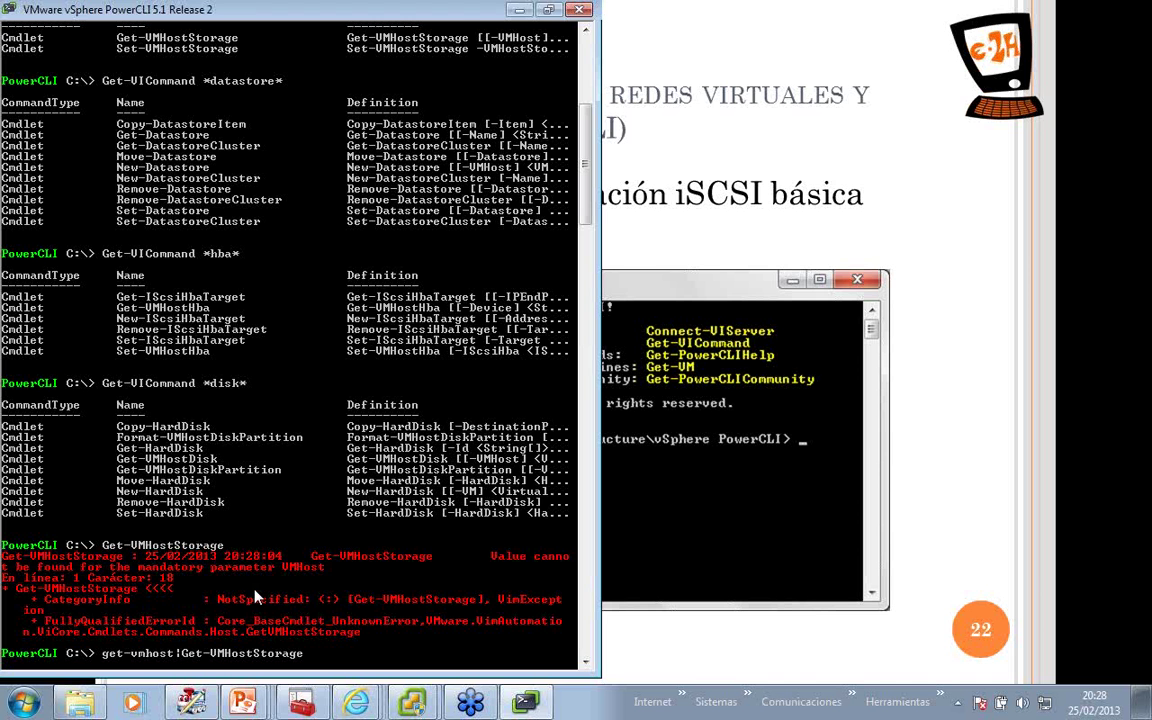
key(Return)
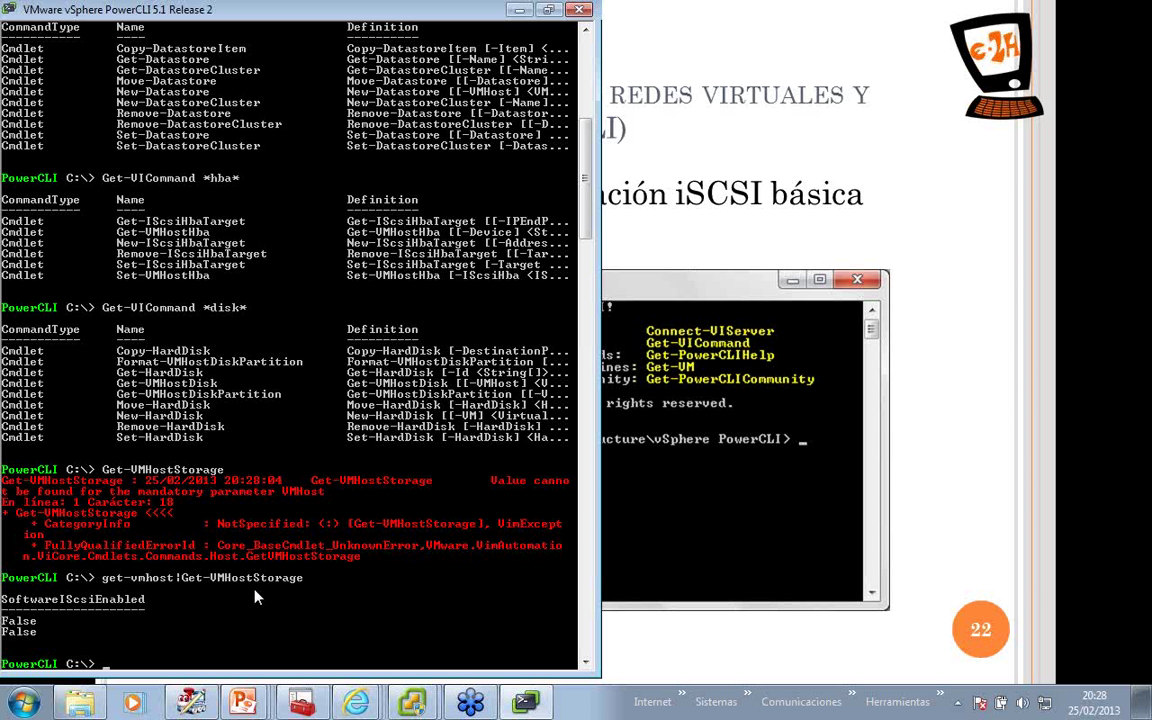
Store the output of get-vmhost|Get-VMHostStorage in the variable $iscsi.
key(Up)
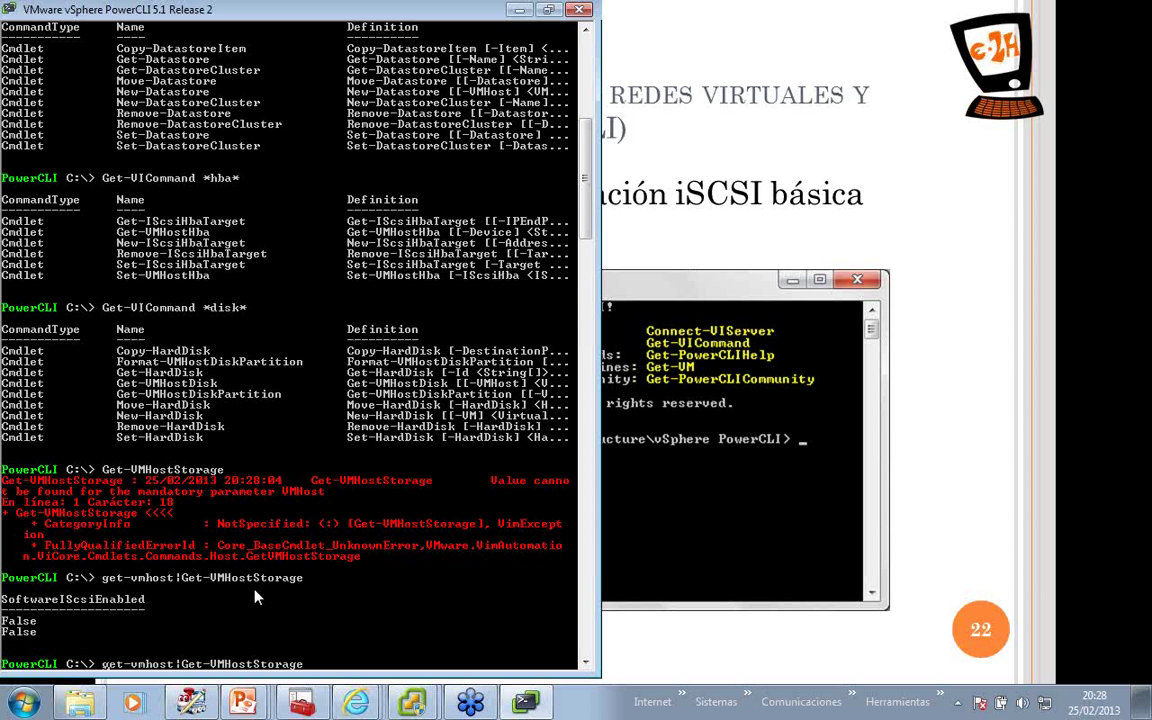
key(Home)
text($iscsi)
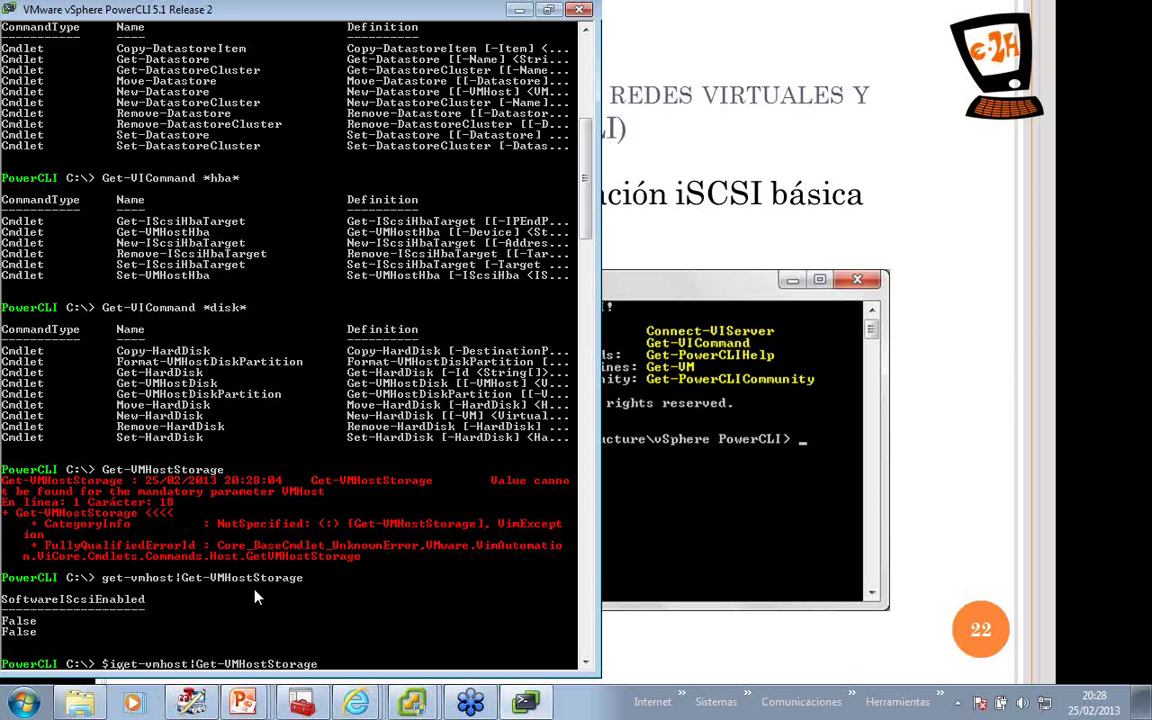
text( =)
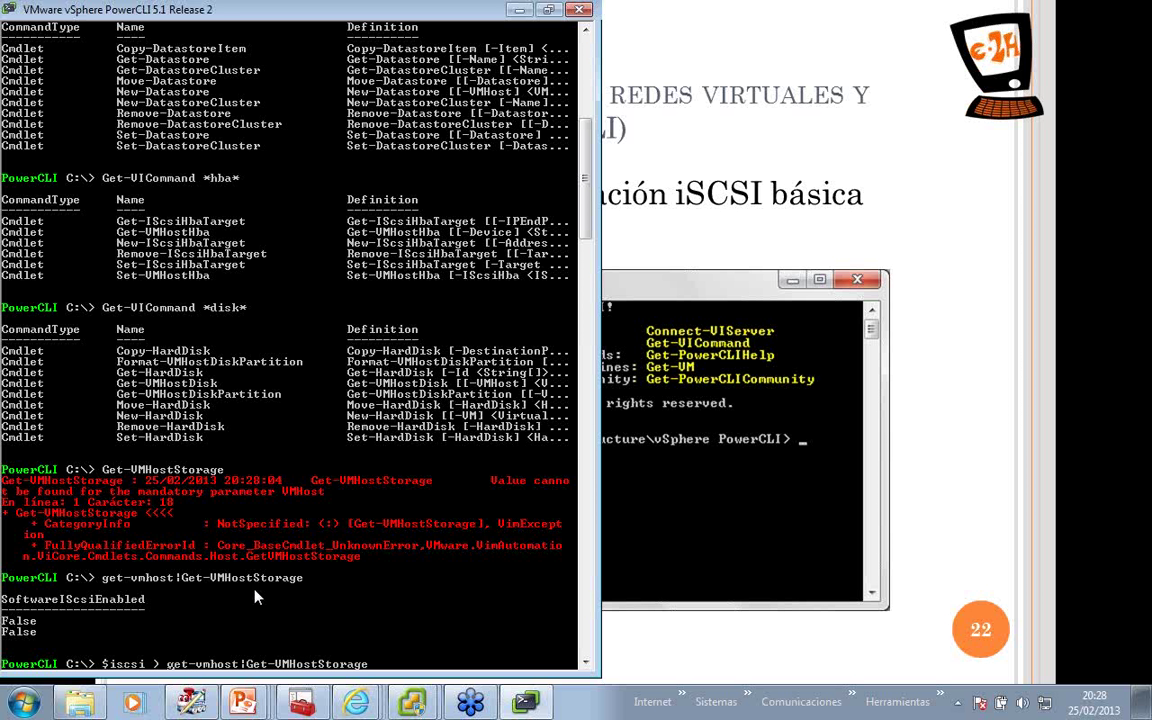
key(Return)
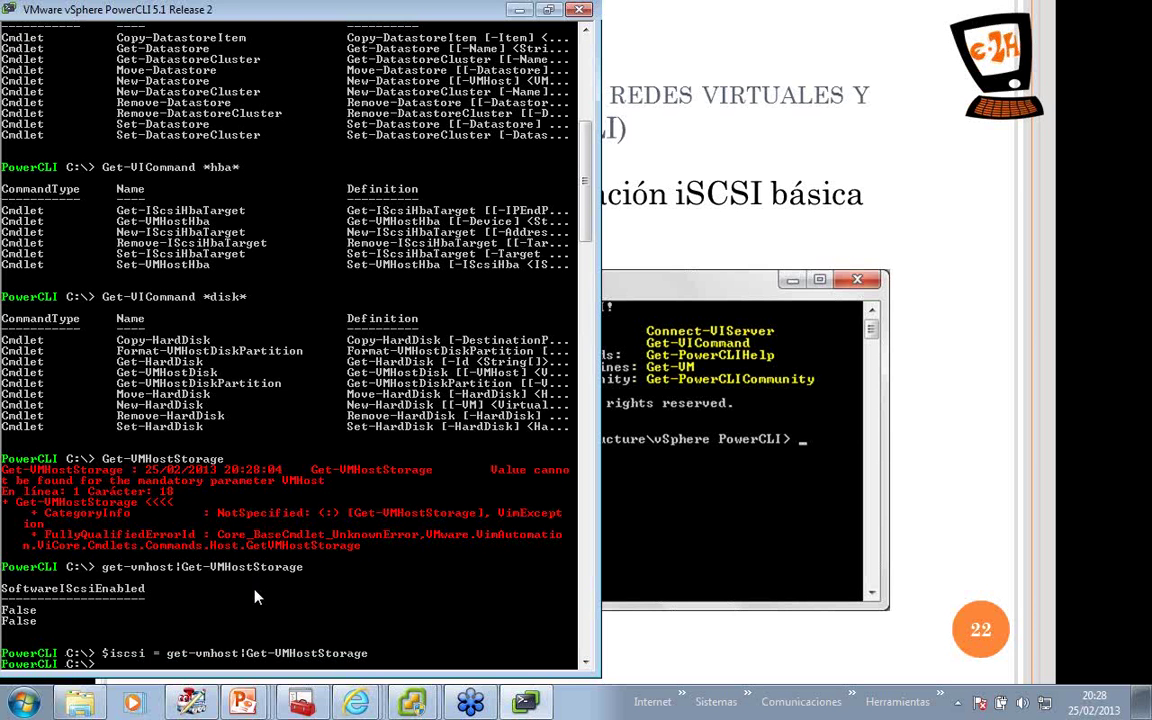
key(Up)
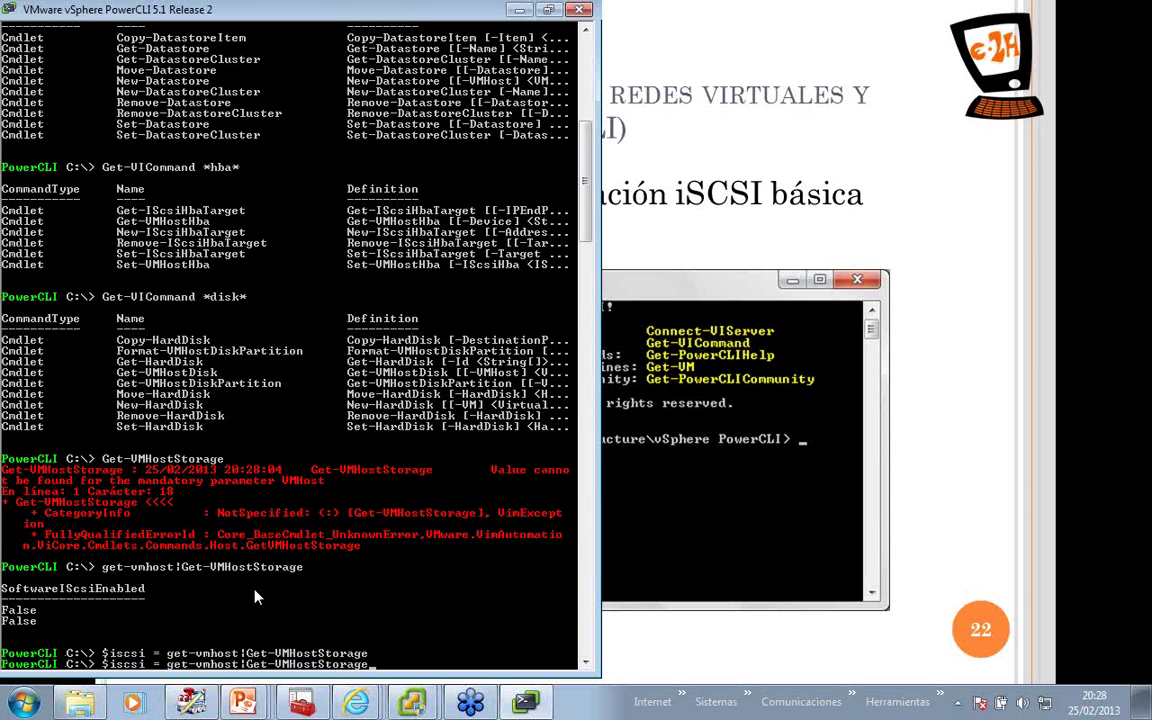
key(Return)
Display the contents of $iscsi, first in the default format and again as a full property list with FL.
text($iscsi)
key(Return)
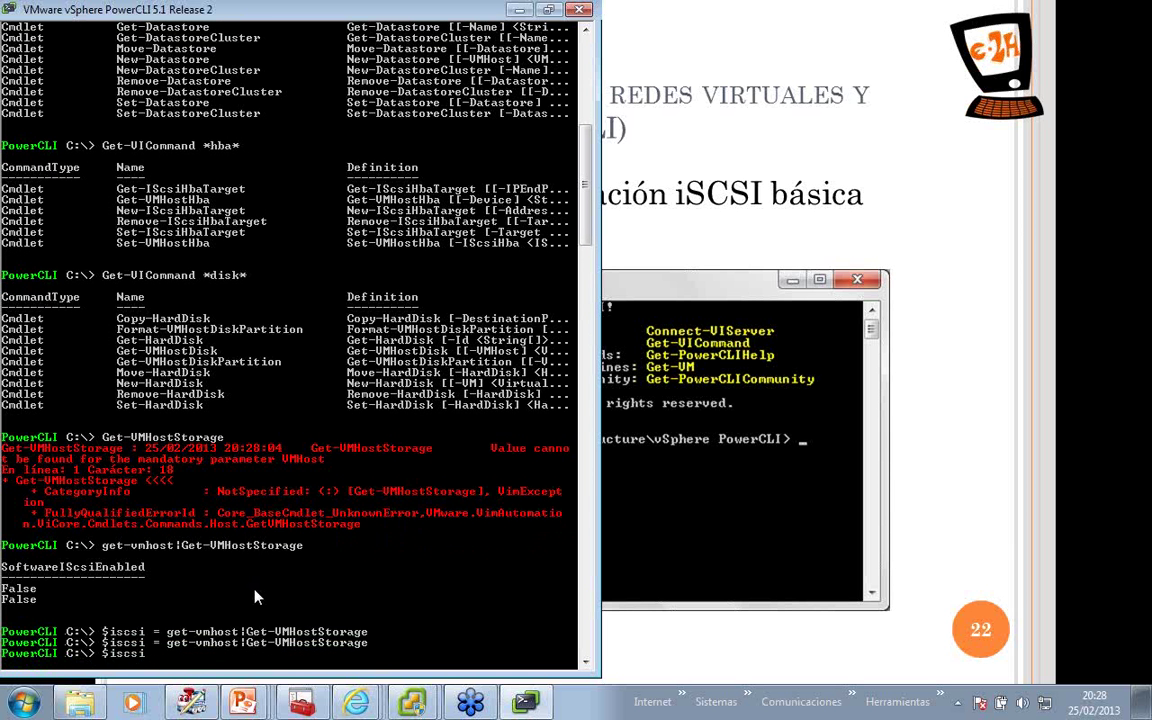
text($iscsi | FL)
key(Return)
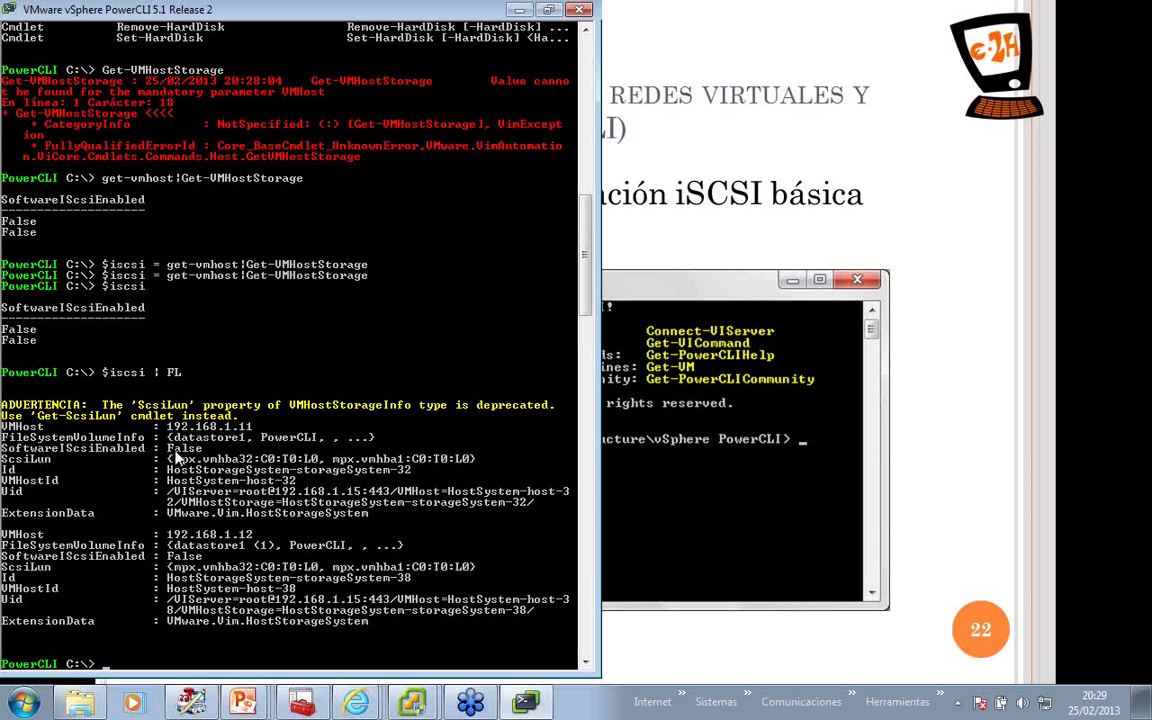
List the host bus adapters of all hosts with Get-VMHostHba.
text(get-vmhoststo)
key(Tab)
text(a)
key(BackSpace)
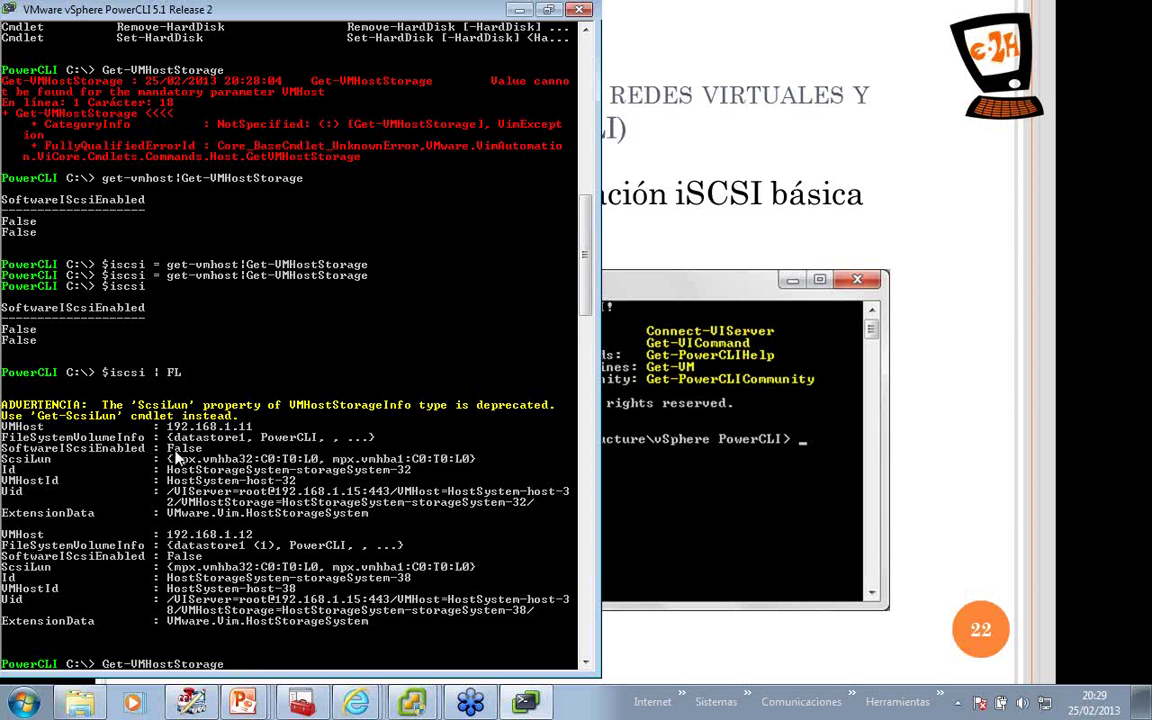
key(BackSpace)
key(BackSpace)
key(BackSpace)
key(BackSpace)
key(BackSpace)
key(BackSpace)
key(BackSpace)
text(Hba)
key(Return)
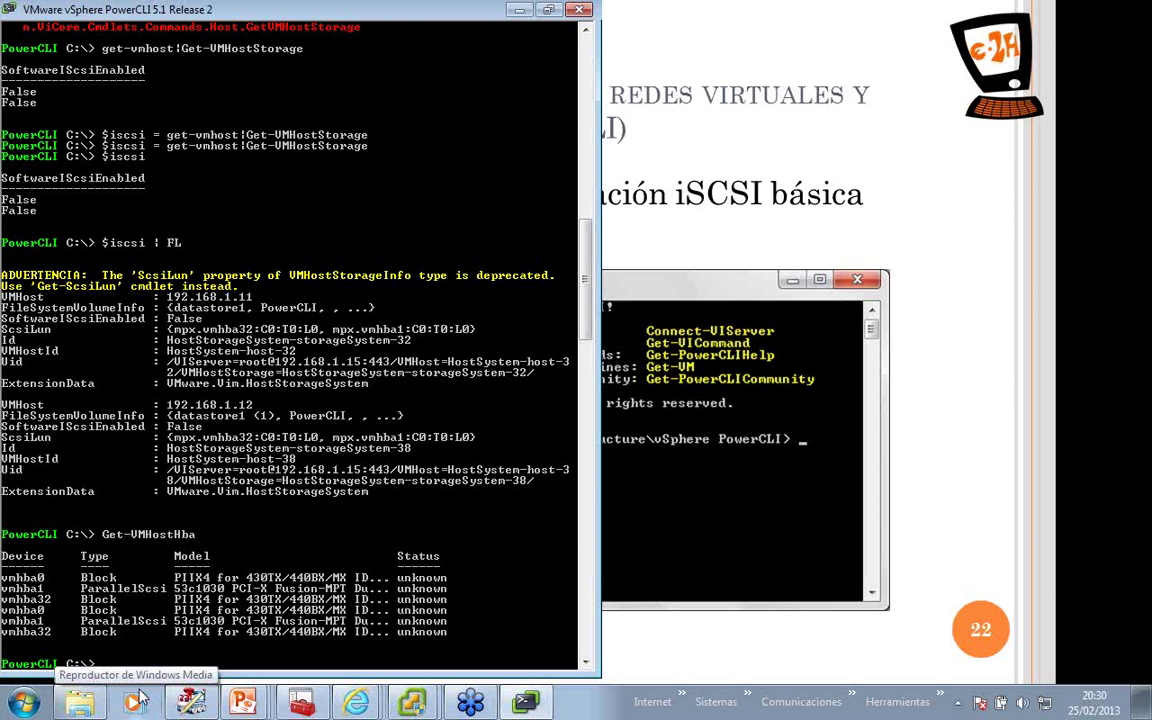
Try to enable software iSCSI by piping $iscsi into Set-VMHostStorage with the -SoftwareIScsiEnabled parameter and no value.
text($iscsi | )
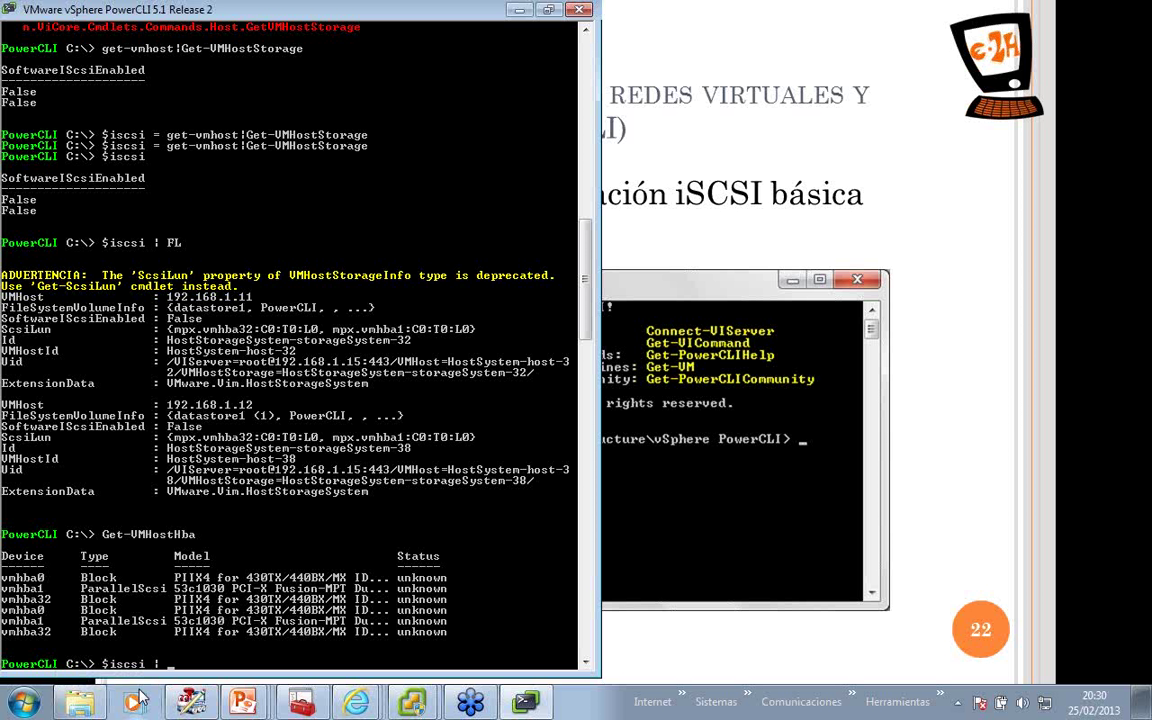
text(set-vmhs)
key(BackSpace)
text(oststo)
key(Tab)
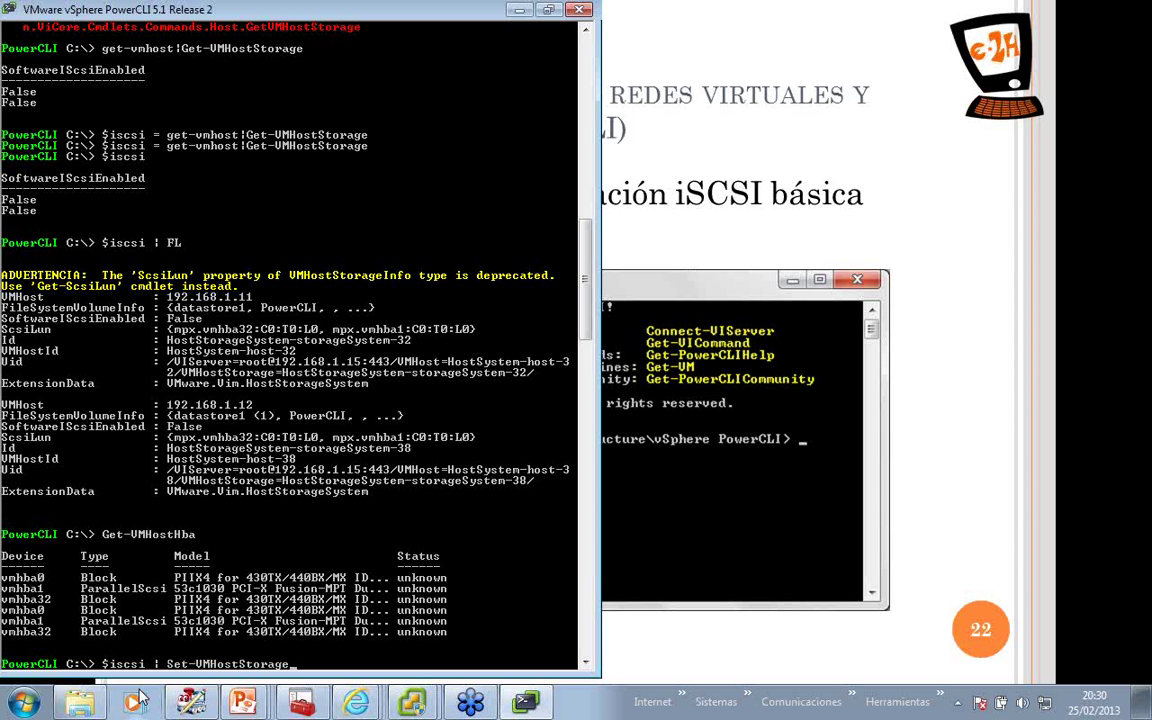
text(-SoftwareIScsiEnabled)
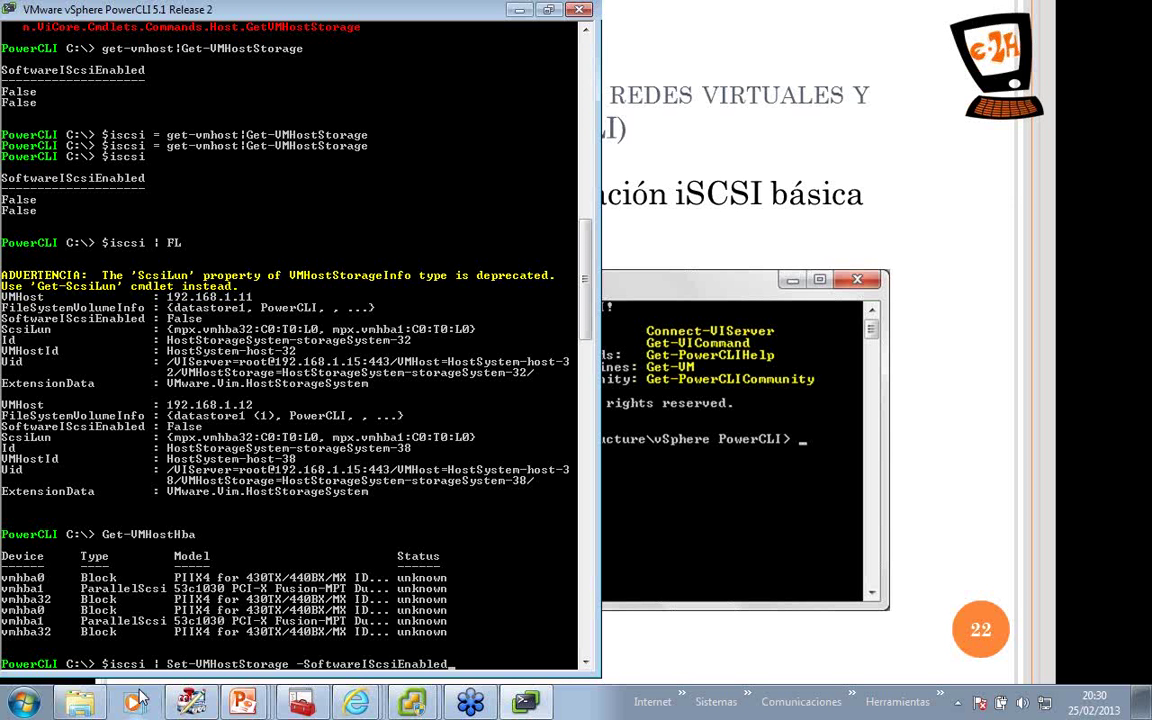
key(Return)
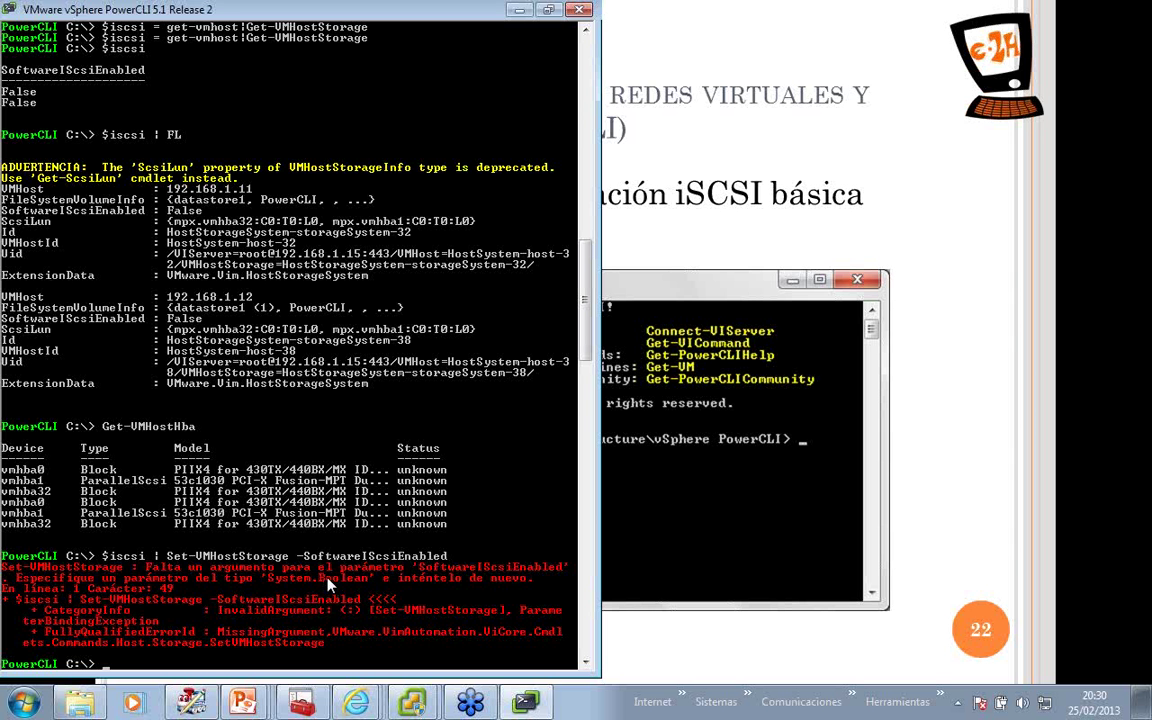
Enable software iSCSI on both hosts with $iscsi | Set-VMHostStorage -SoftwareIScsiEnabled:$true.
key(Up)
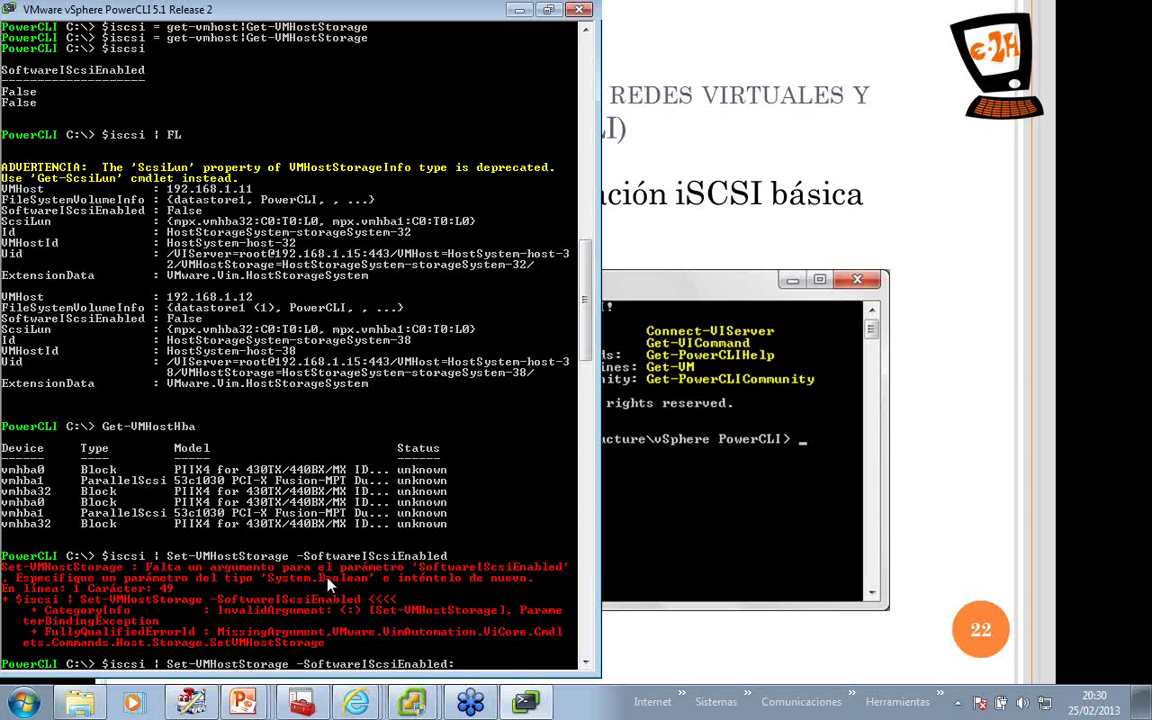
text(:$true)
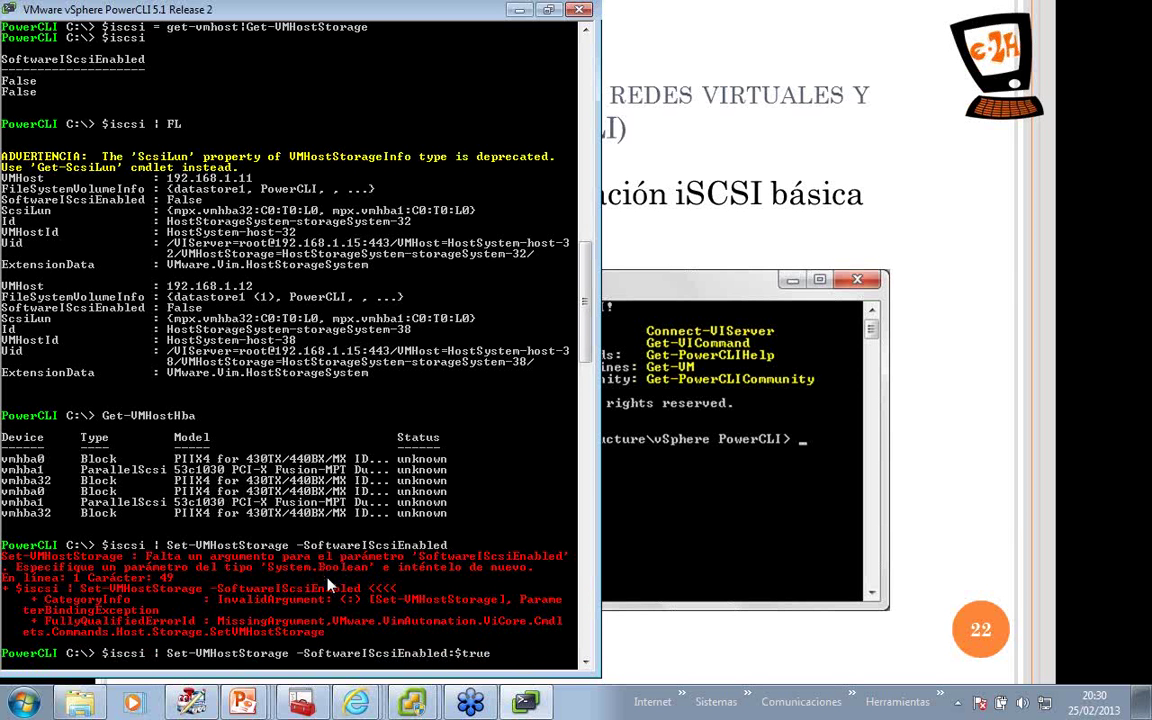
key(Return)
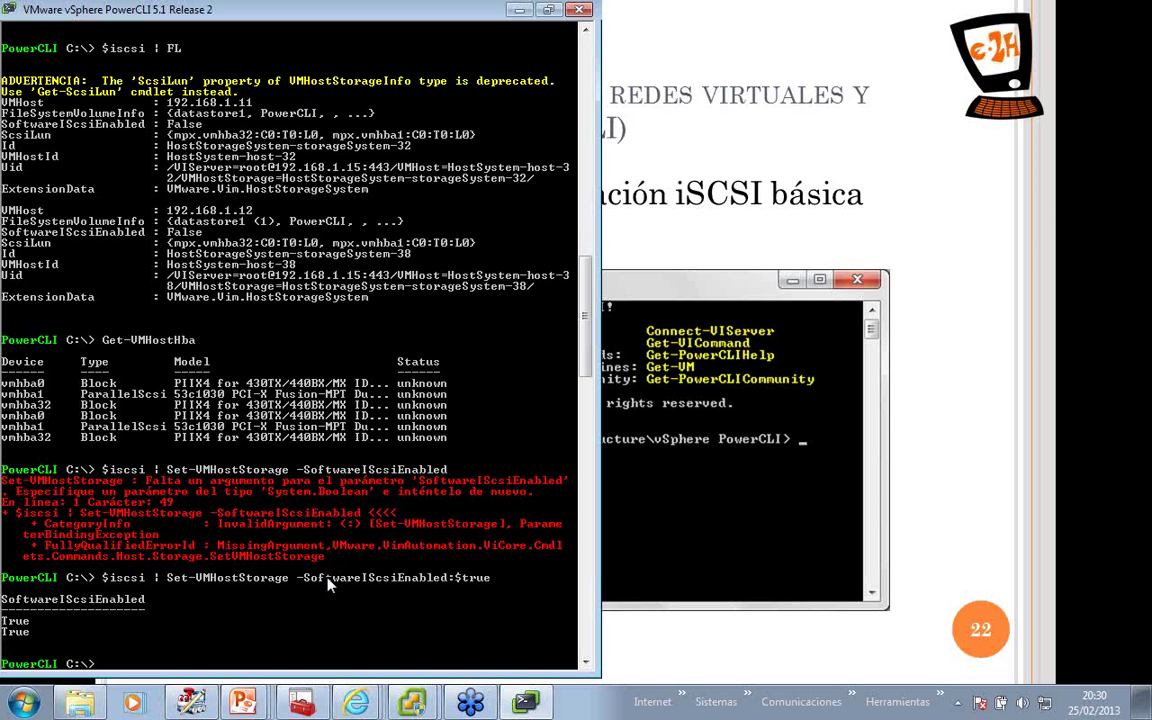
List the host bus adapters with Get-VMHostHba and highlight the vmhba33 iSCSI software adapter entries and their IScsi type.
text(Get-VMHostHba)
key(Return)
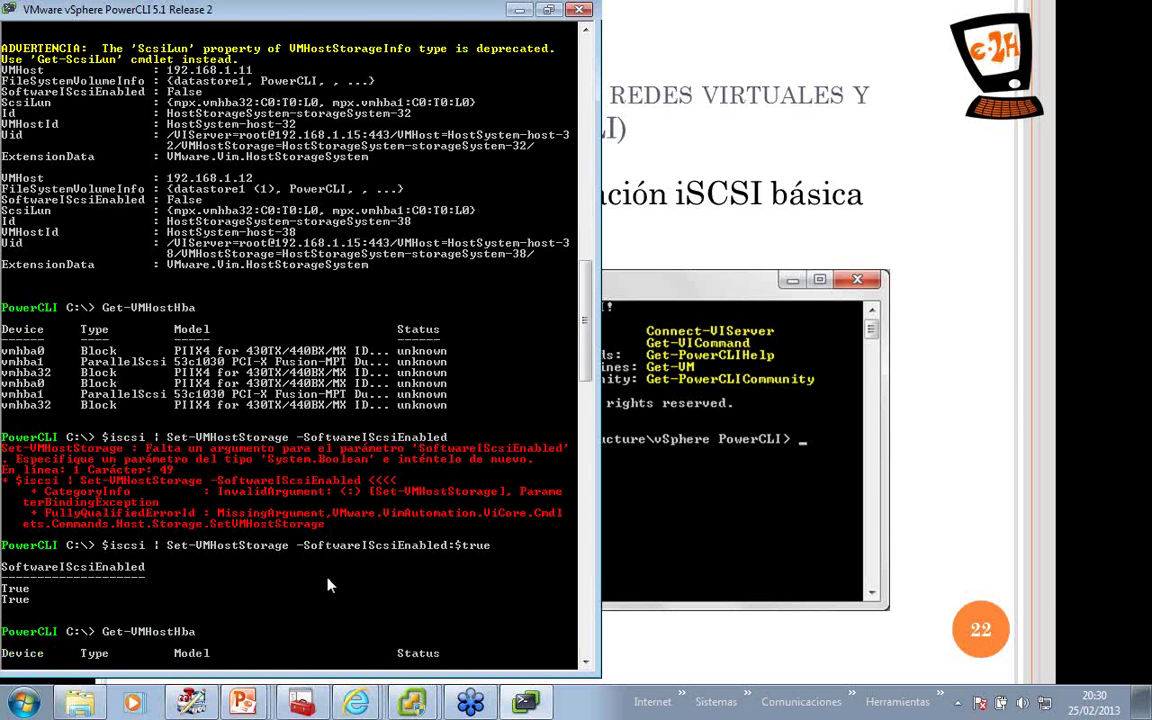
right_click(136, 447)
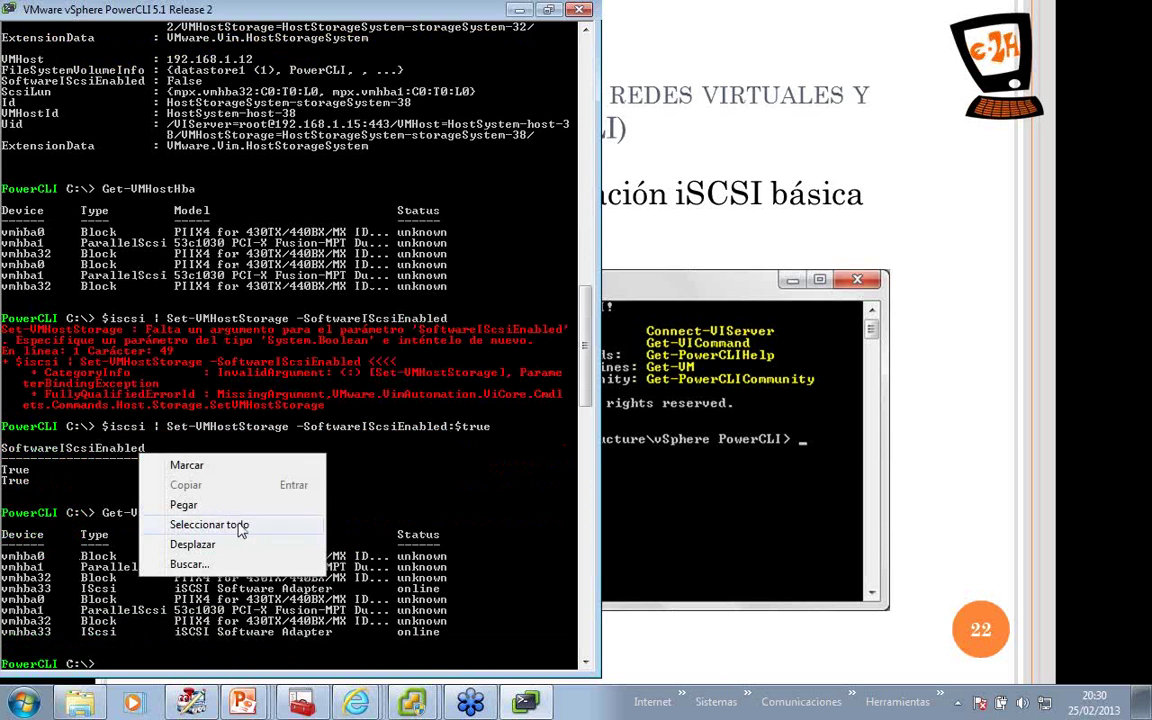
click(185, 463)
drag(2, 586, 120, 590)
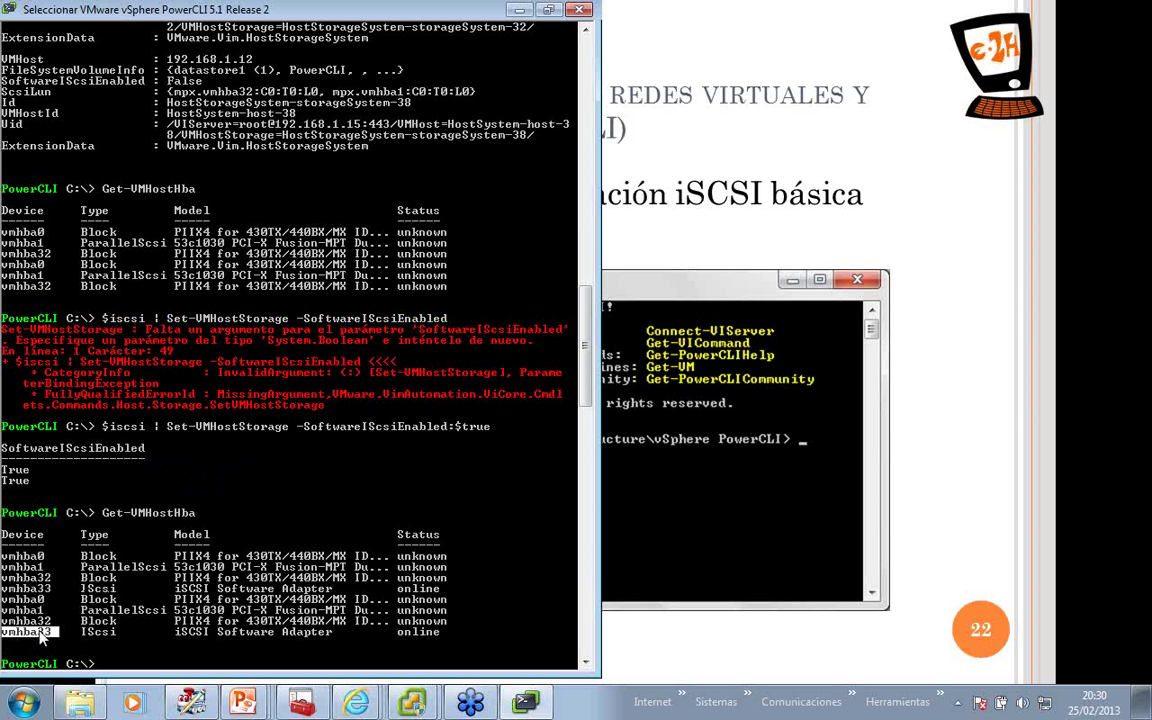
drag(82, 631, 120, 633)
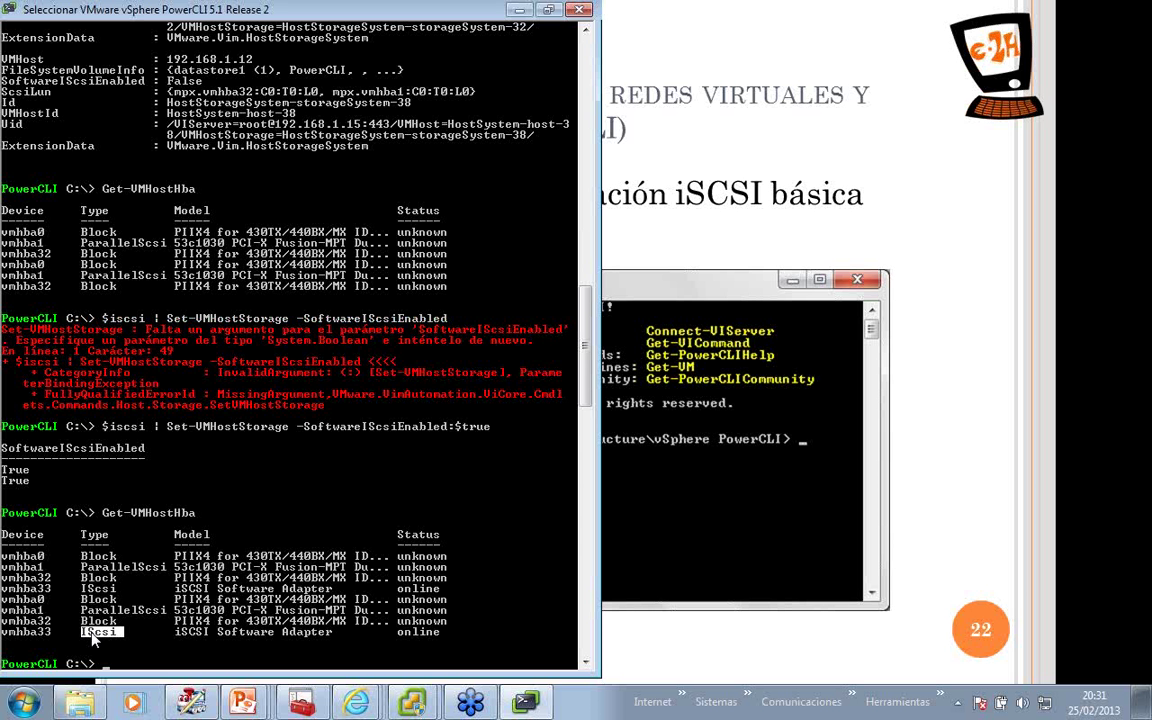
click(198, 591)
key(Escape)
Read the full help of the New-IScsiHbaTarget cmdlet, including its Address, Port and Type parameters, and close it.
text(man n)
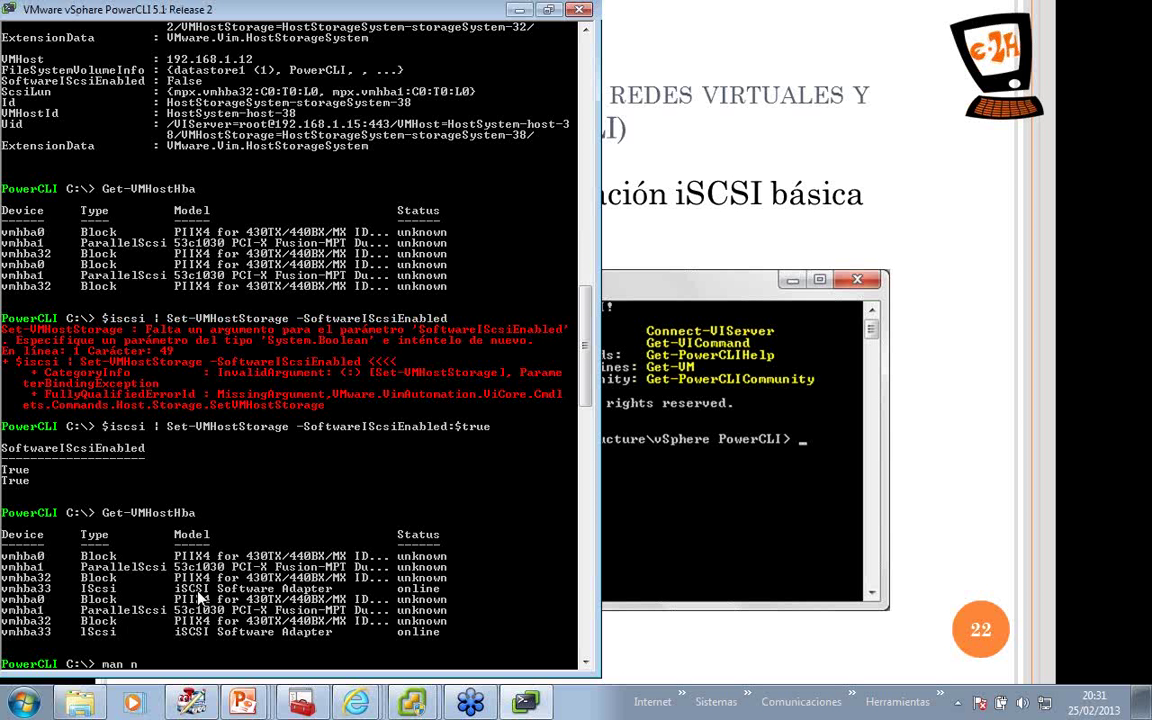
text(ew-i)
key(Tab)
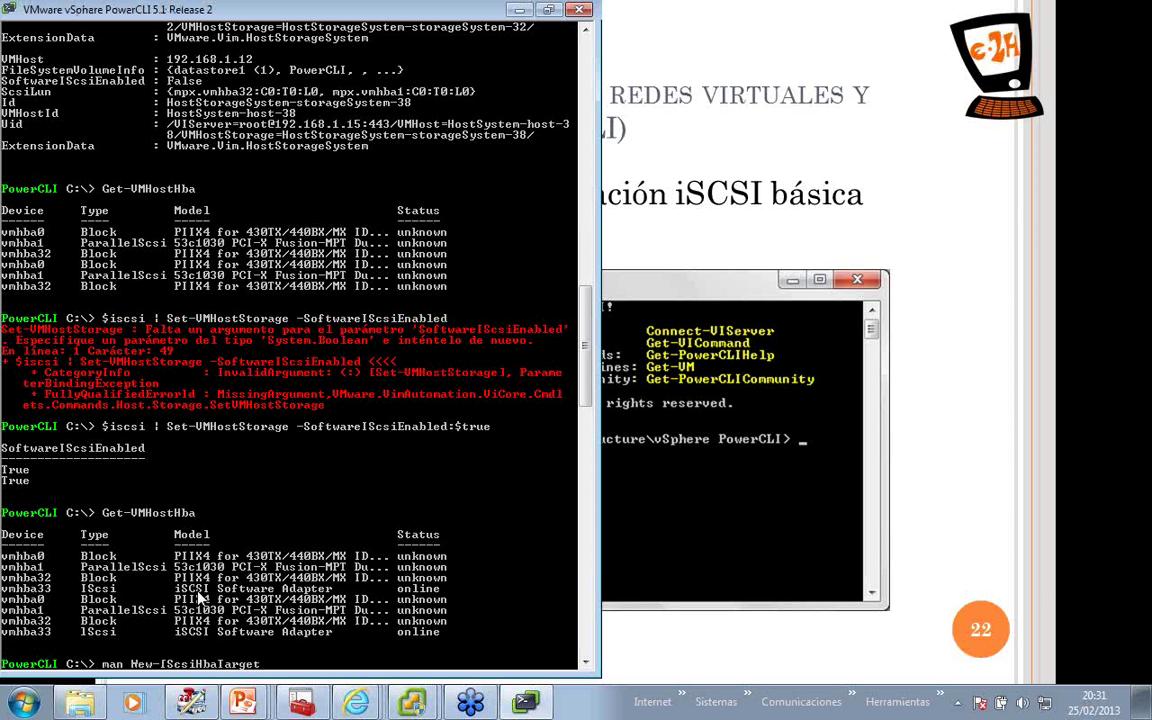
text(-full)
key(Return)
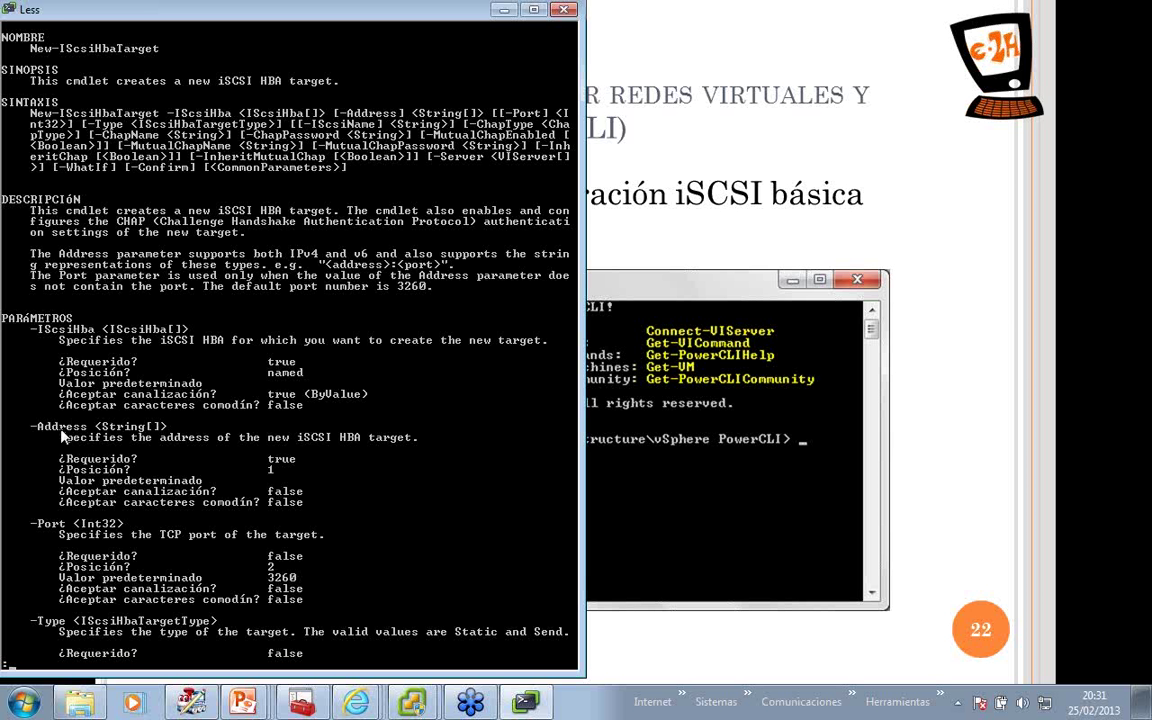
key(q)
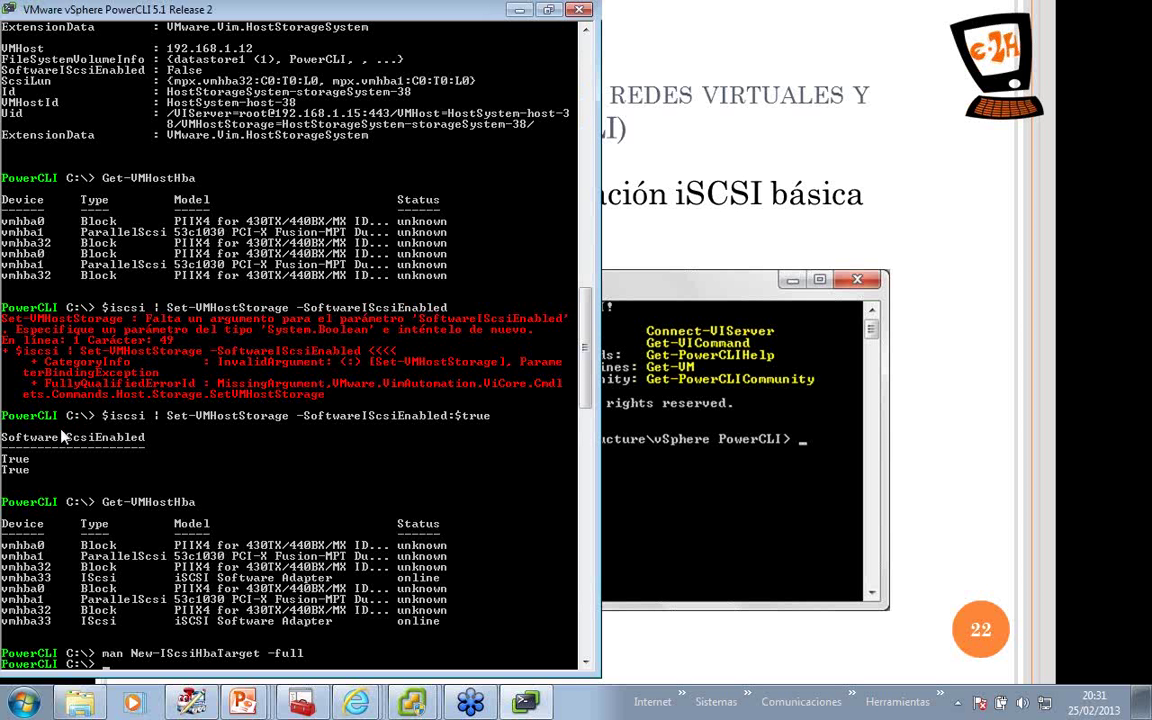
text(new-isc)
key(Tab)
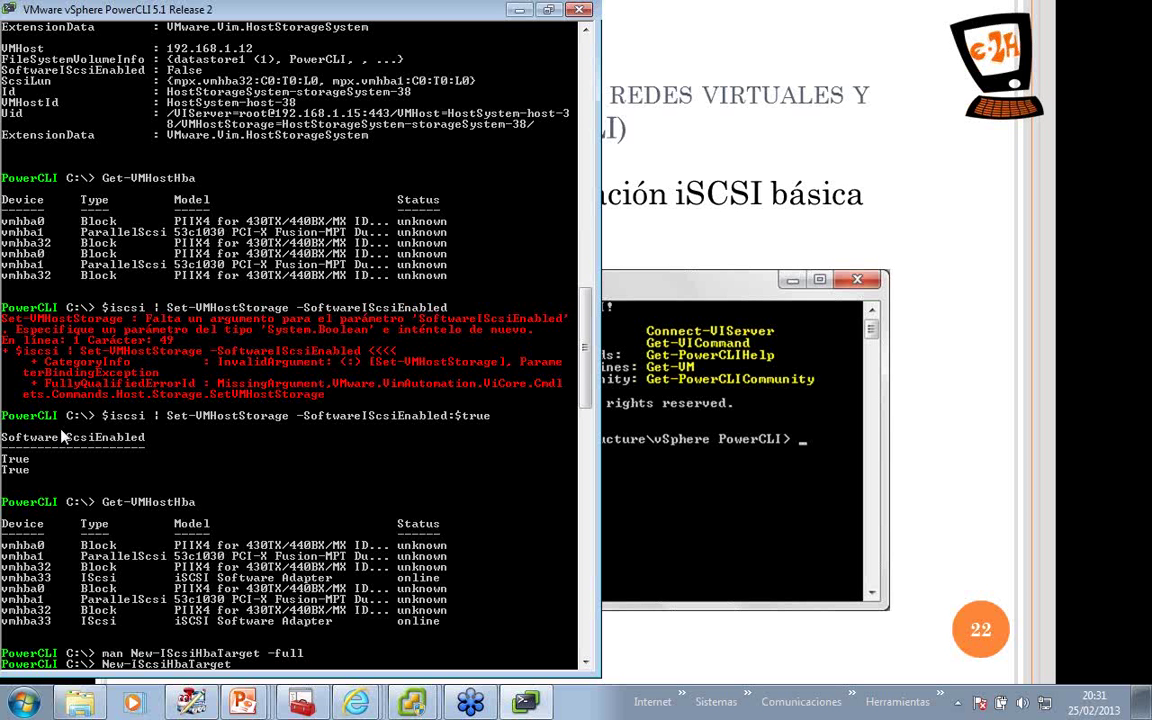
text(-IScsiHba)
key(BackSpace)
key(BackSpace)
key(BackSpace)
key(BackSpace)
key(BackSpace)
key(BackSpace)
key(BackSpace)
key(BackSpace)
key(BackSpace)
key(BackSpace)
key(BackSpace)
key(BackSpace)
key(BackSpace)
key(BackSpace)
key(BackSpace)
key(BackSpace)
key(BackSpace)
key(BackSpace)
key(BackSpace)
key(BackSpace)
key(BackSpace)
List only the iSCSI host bus adapters with Get-VMHostHba -Type iscsi.
text(get-)
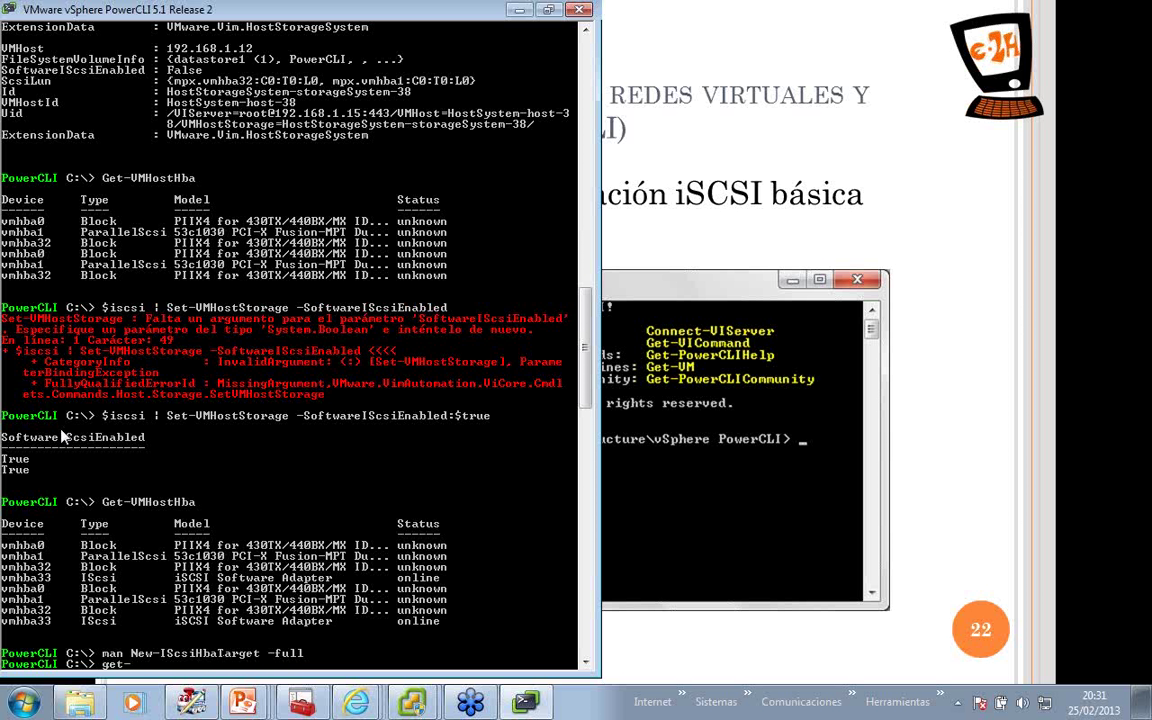
text(vmhostHb)
key(Tab)
text(-t)
key(Tab)
text(iscsi)
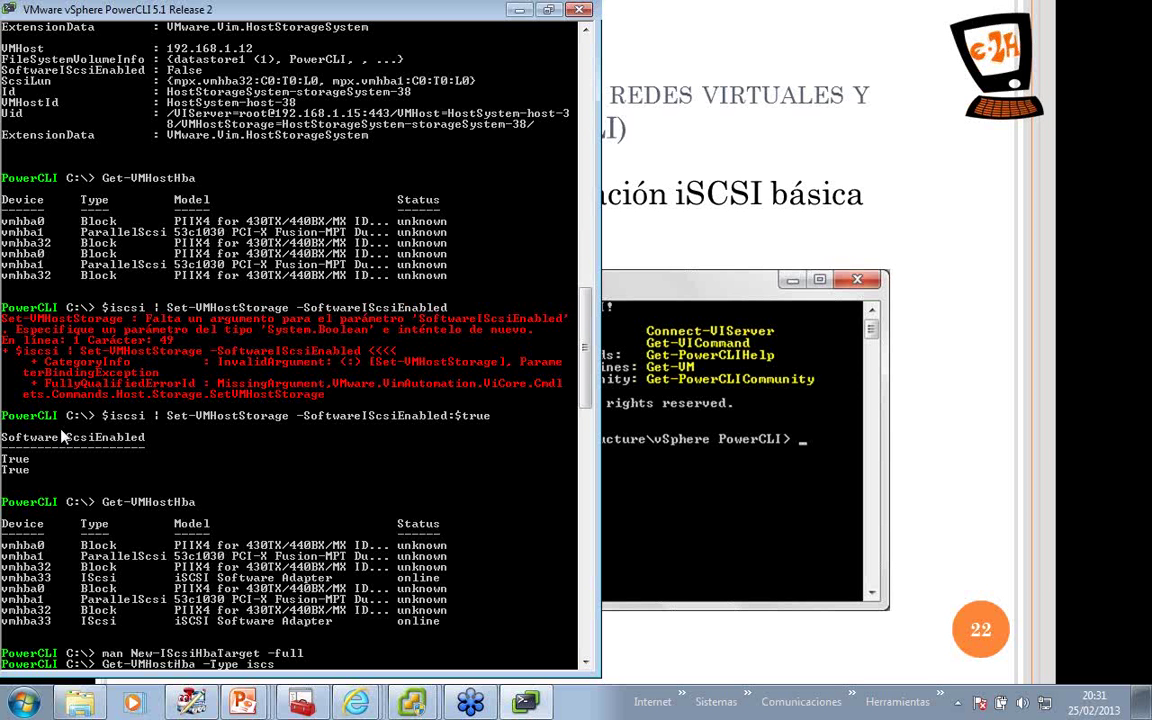
key(Return)
Try to pipe Get-VMHostHba -Type iscsi into New-IScsiHbaTarget without specifying any target address.
key(Up)
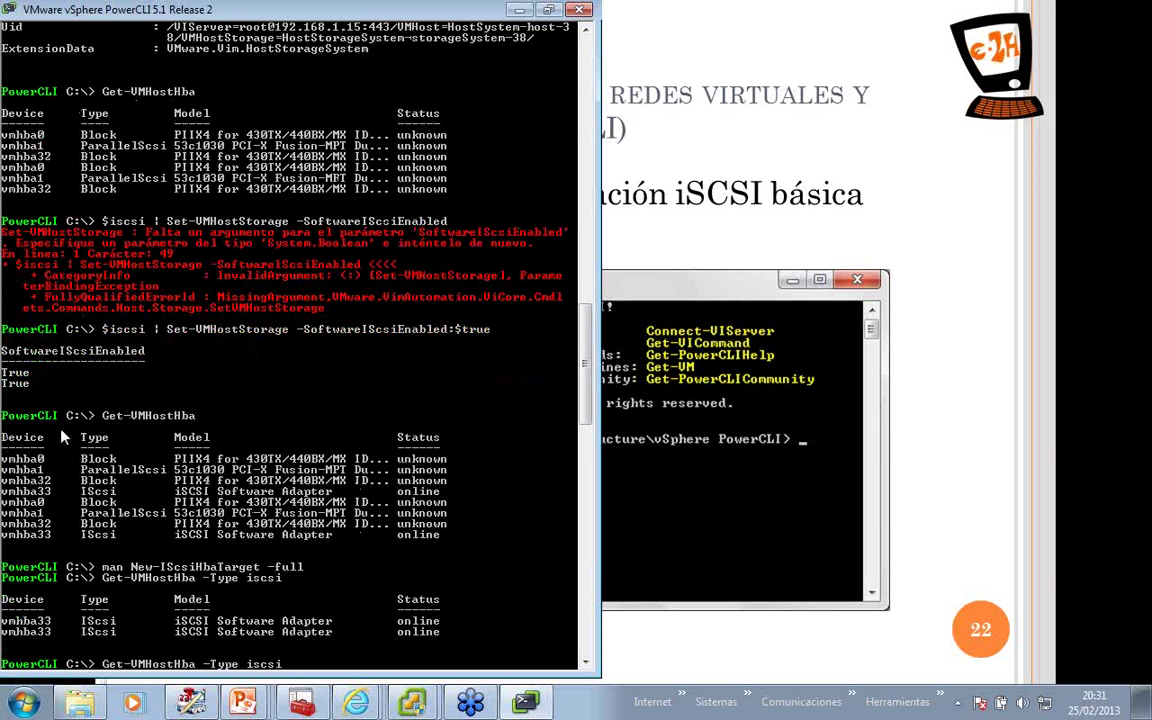
key(Home)
text($)
key(BackSpace)
key(End)
text(| new-i)
key(Tab)
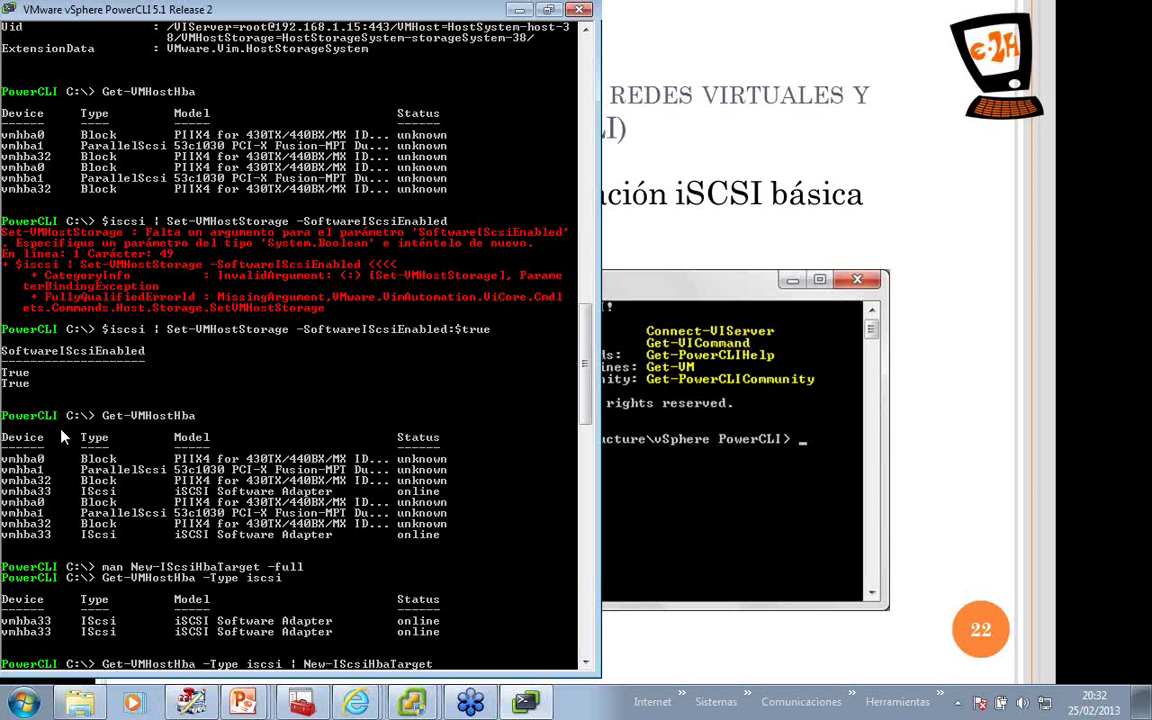
key(Return)
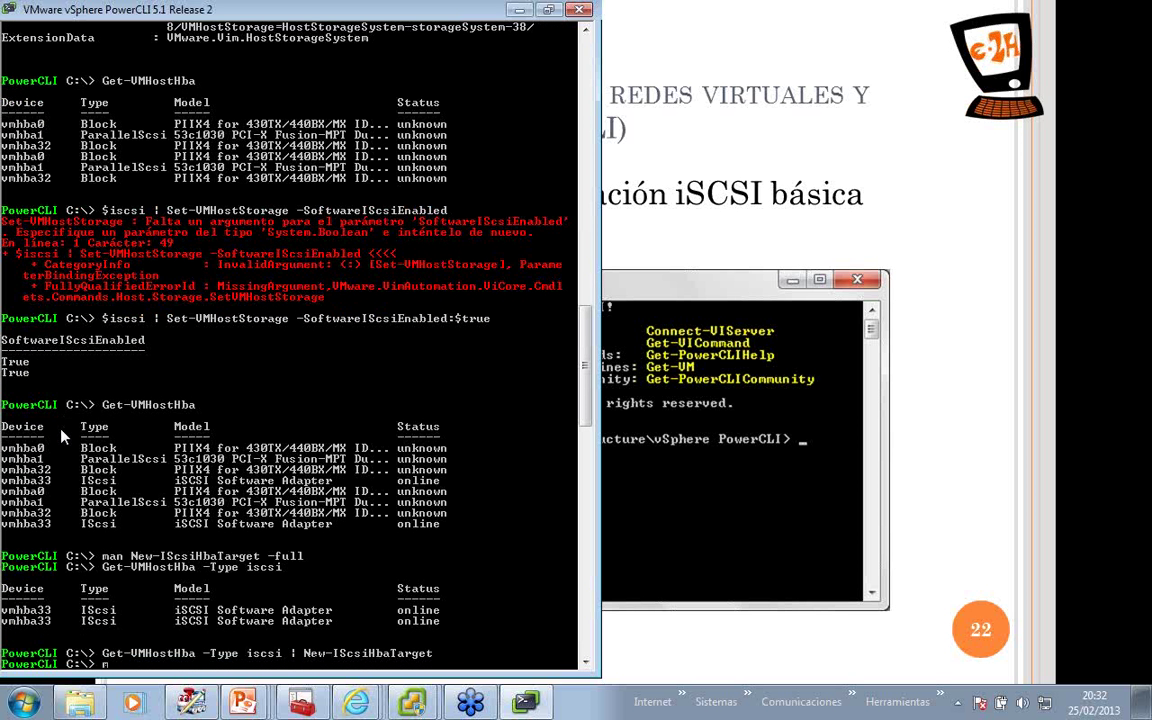
Read the help for the iscsihba parameter of New-IScsiHbaTarget using man with -Parameter, and close it.
text(man new-)
key(Tab)
key(Tab)
key(Tab)
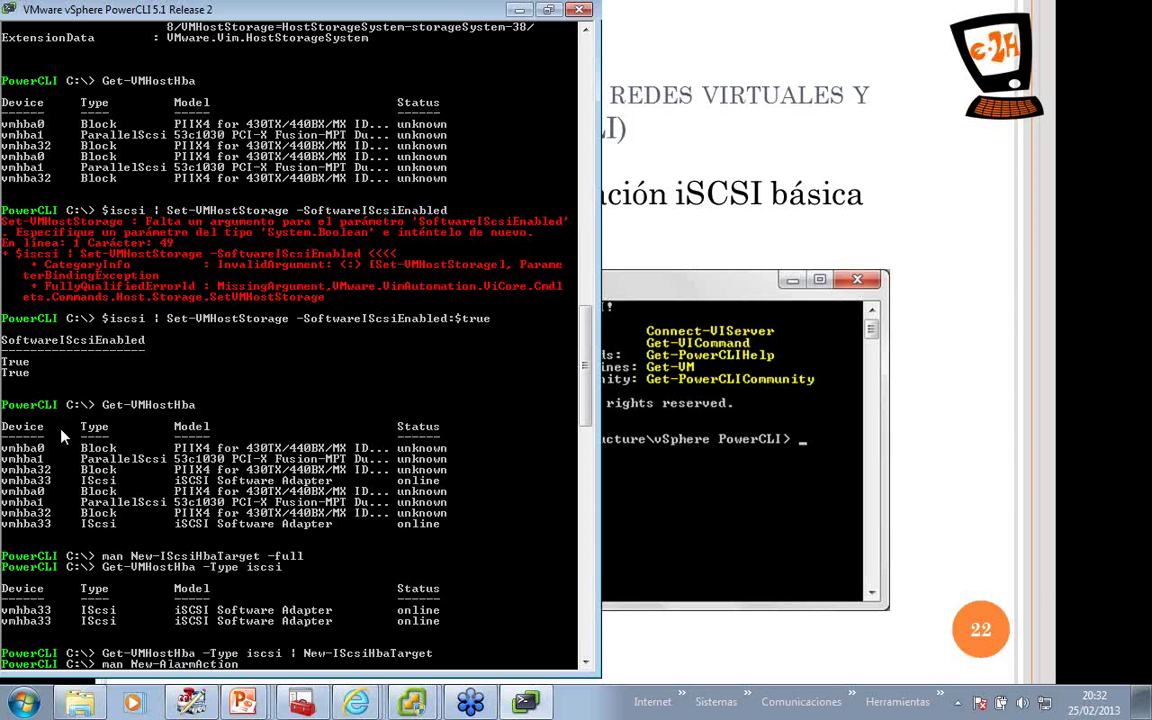
key(BackSpace)
key(BackSpace)
key(BackSpace)
key(BackSpace)
key(BackSpace)
key(BackSpace)
key(BackSpace)
key(BackSpace)
key(BackSpace)
key(BackSpace)
key(BackSpace)
key(BackSpace)
key(BackSpace)
key(BackSpace)
key(BackSpace)
key(BackSpace)
key(BackSpace)
text(is)
key(Tab)
text(-p)
key(Tab)
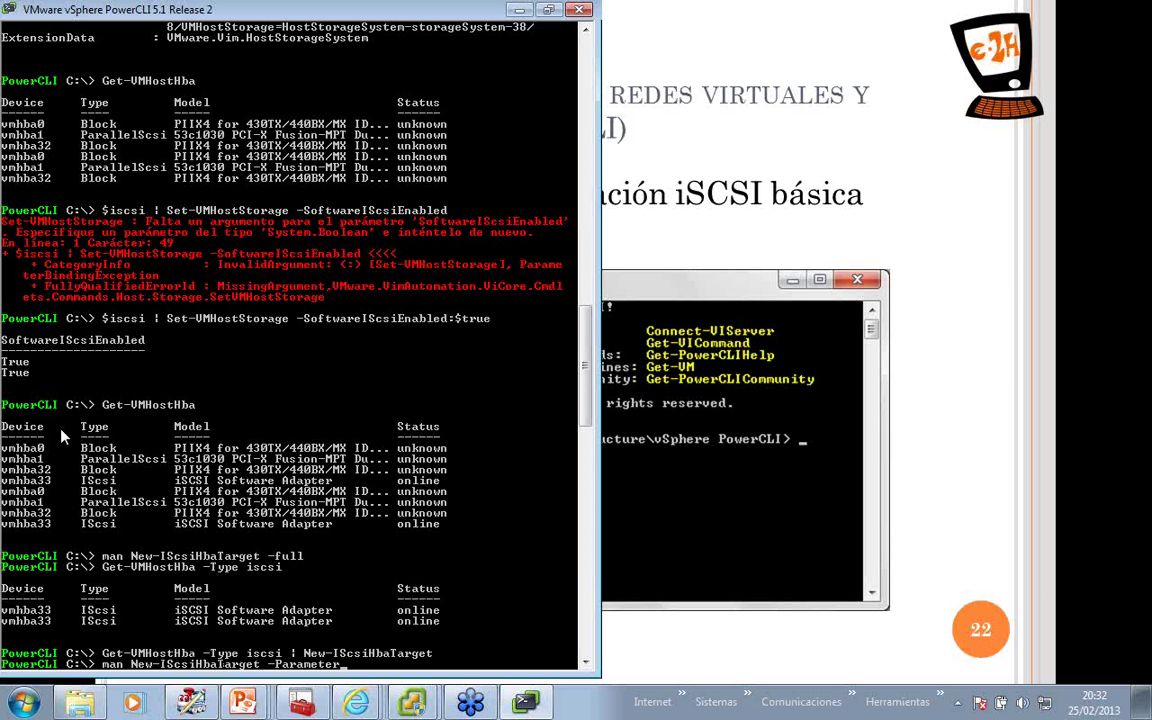
key(Tab)
key(BackSpace)
key(BackSpace)
key(BackSpace)
key(BackSpace)
key(BackSpace)
text(iscsihba)
key(Return)
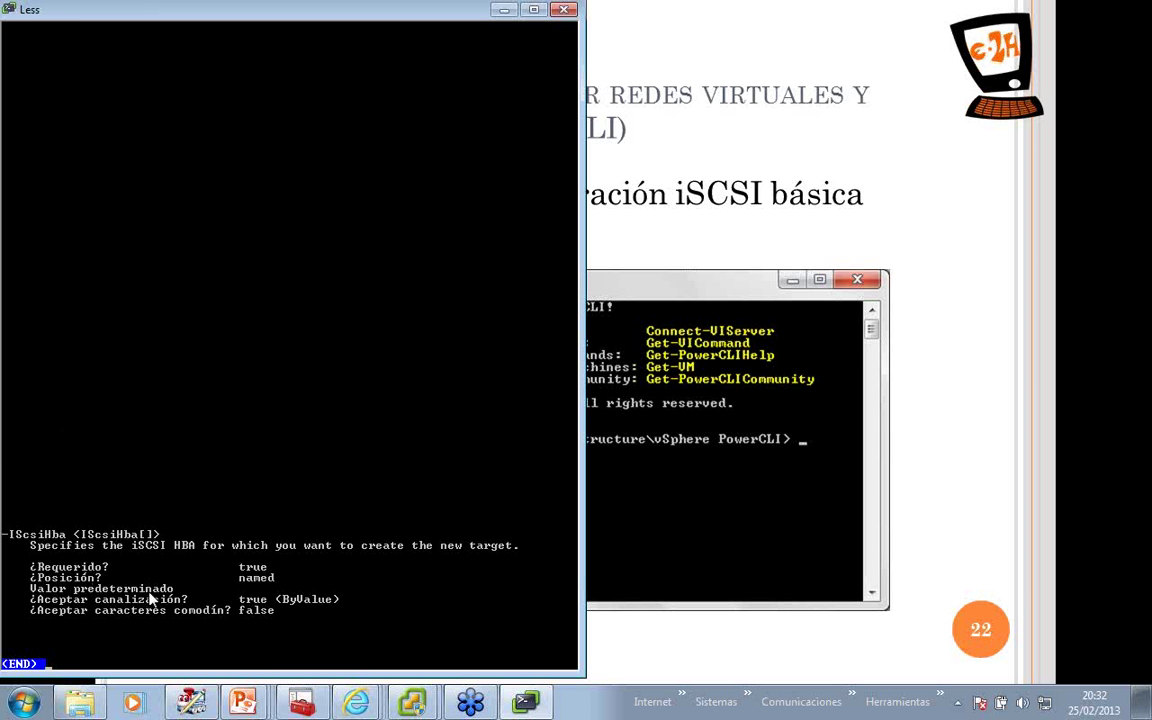
text(q)
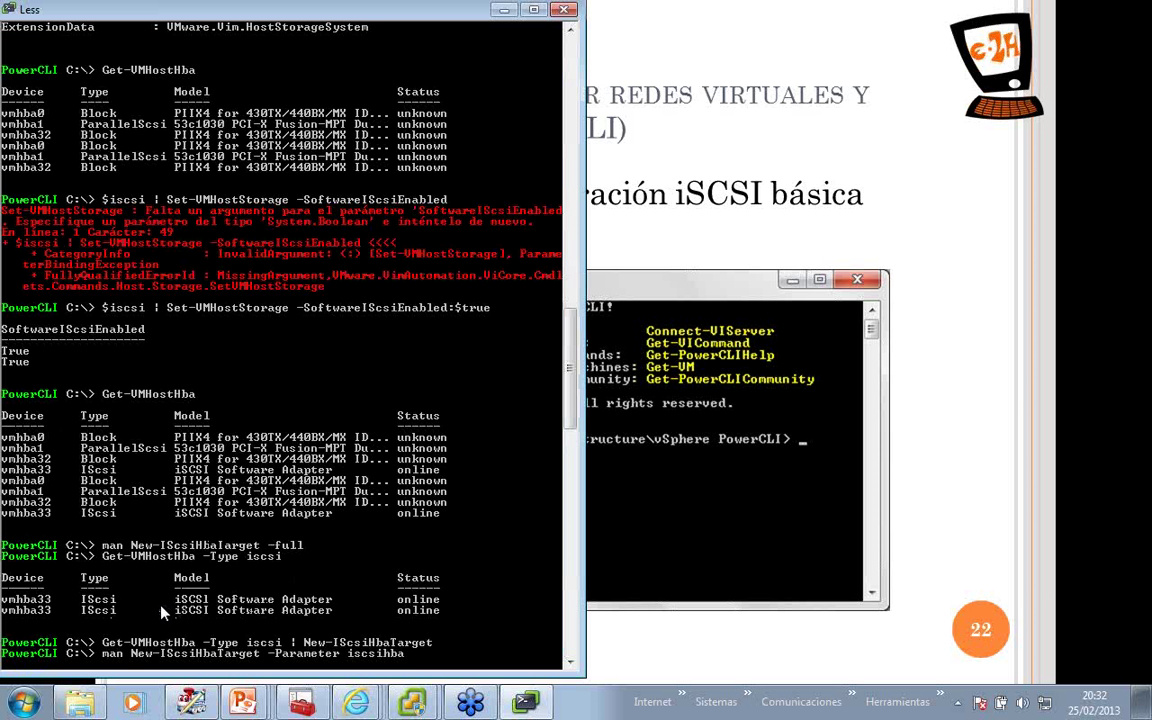
Add iSCSI target 192.168.1.50 to the iSCSI adapters with get-vmhosthba -Type IScsi | New-IScsiHbaTarget -Address 192.168.1.50.
text(get-v)
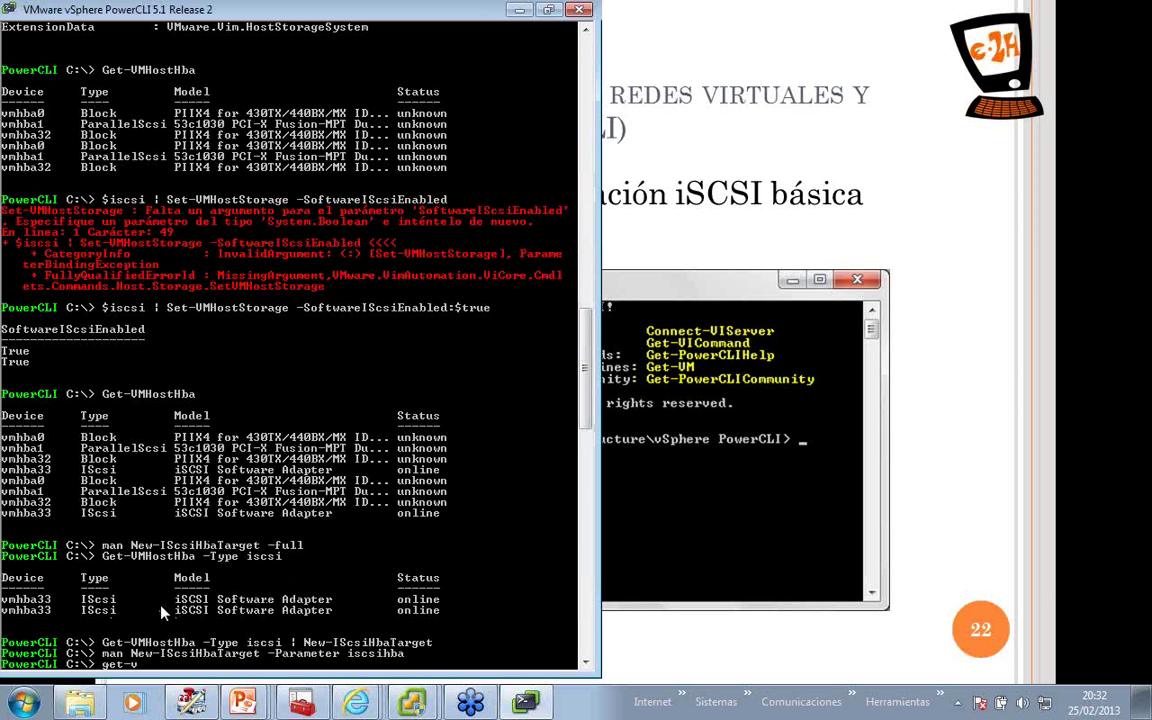
text(mhosthb a -t)
key(Left)
key(Left)
key(Left)
key(Left)
key(BackSpace)
key(End)
key(Tab)
text(IScsi |)
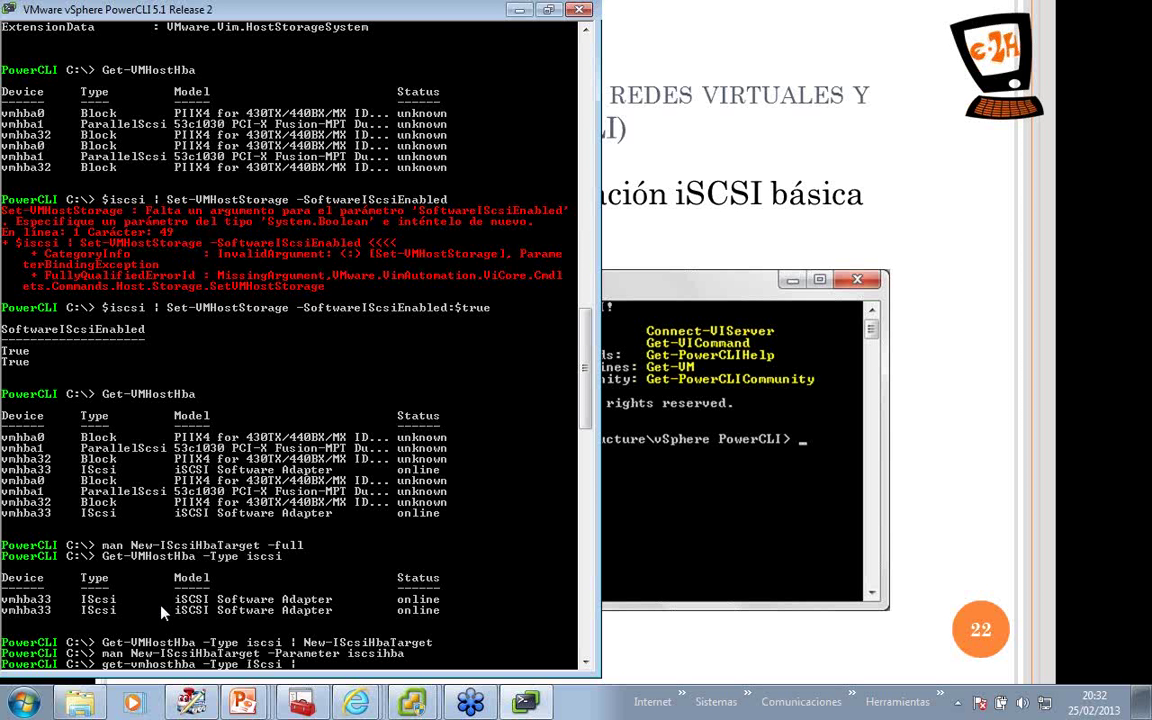
text( New-IScsiHbaTarget)
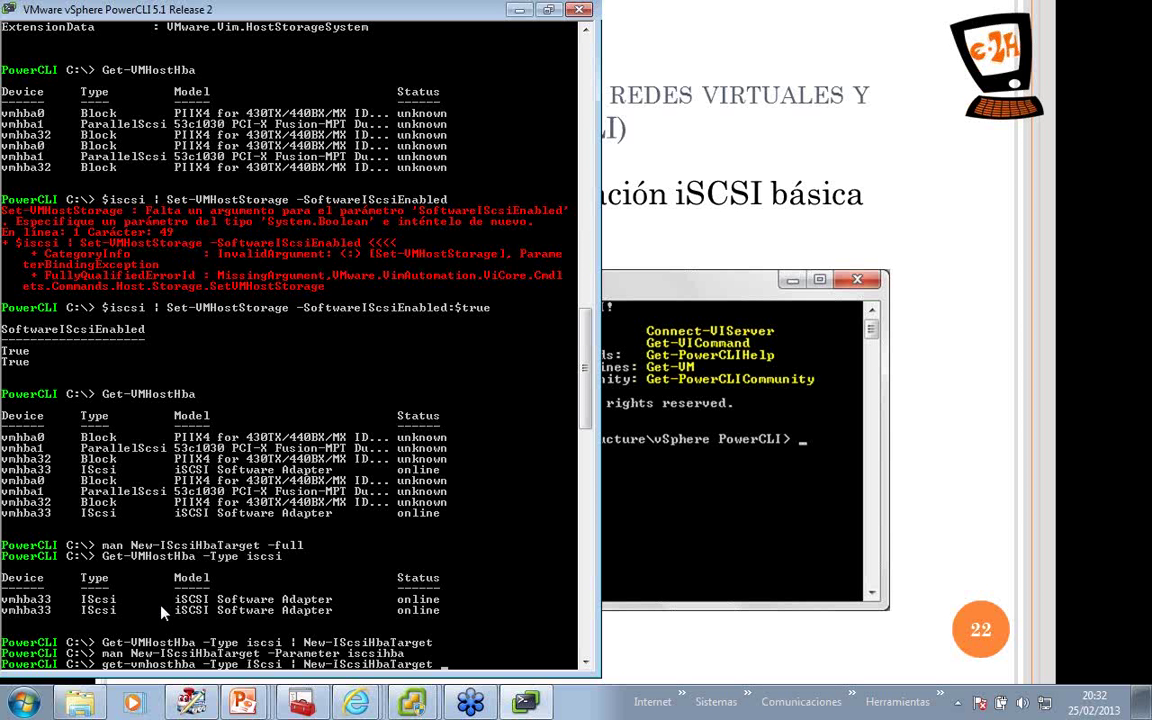
text( -Address 192.168.1.50)
key(Return)
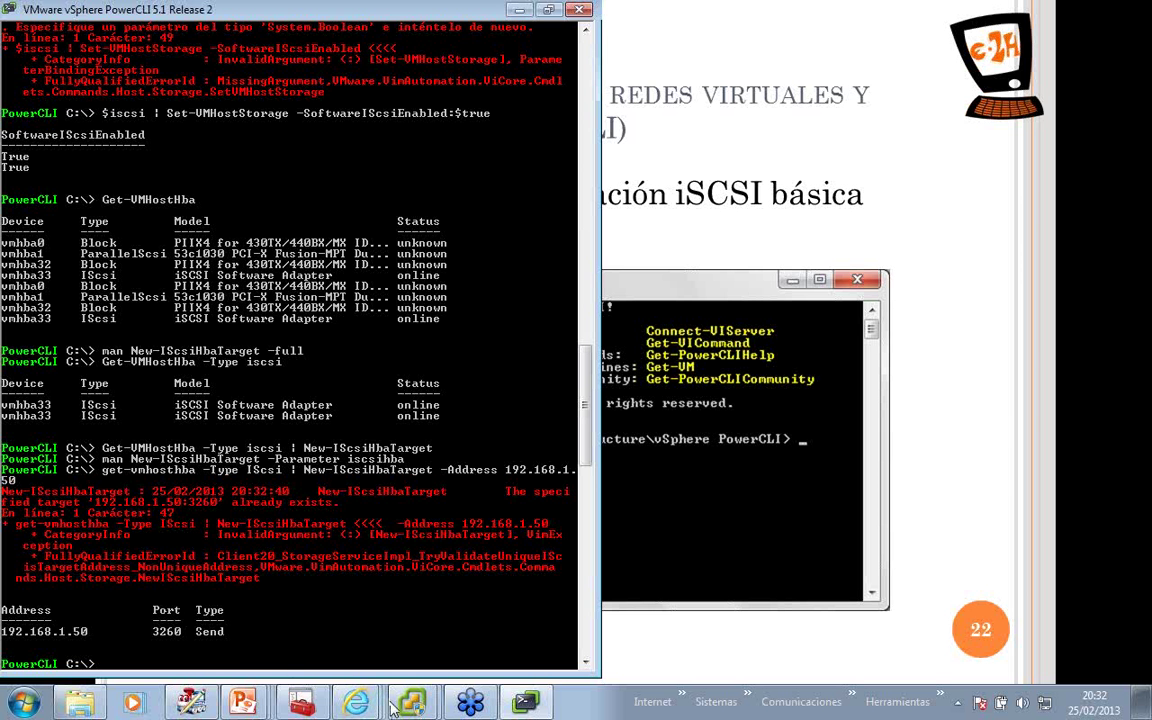
List the iSCSI targets configured on the hosts with Get-IScsiHbaTarget.
mouse_move(413, 706)
text(get-isc)
key(Tab)
key(Return)
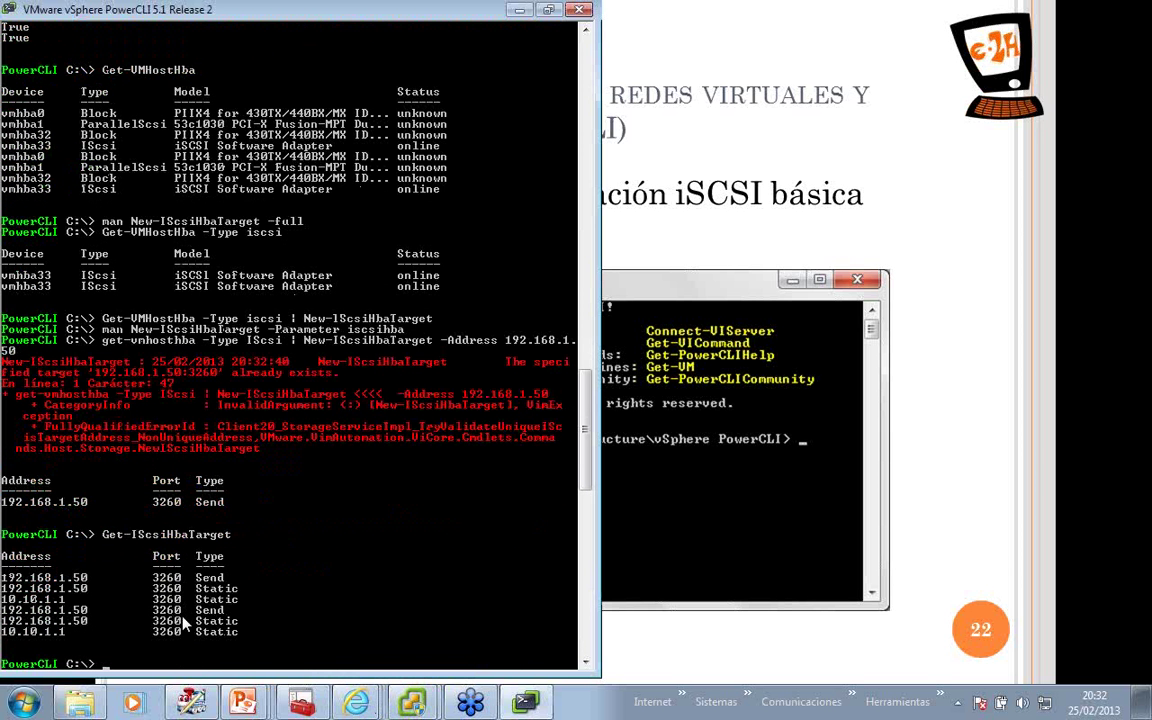
Remove all iSCSI targets with Get-IScsiHbaTarget | Remove-IScsiHbaTarget, accepting the first removal and answering O (yes to all) for the rest.
key(Up)
text(|)
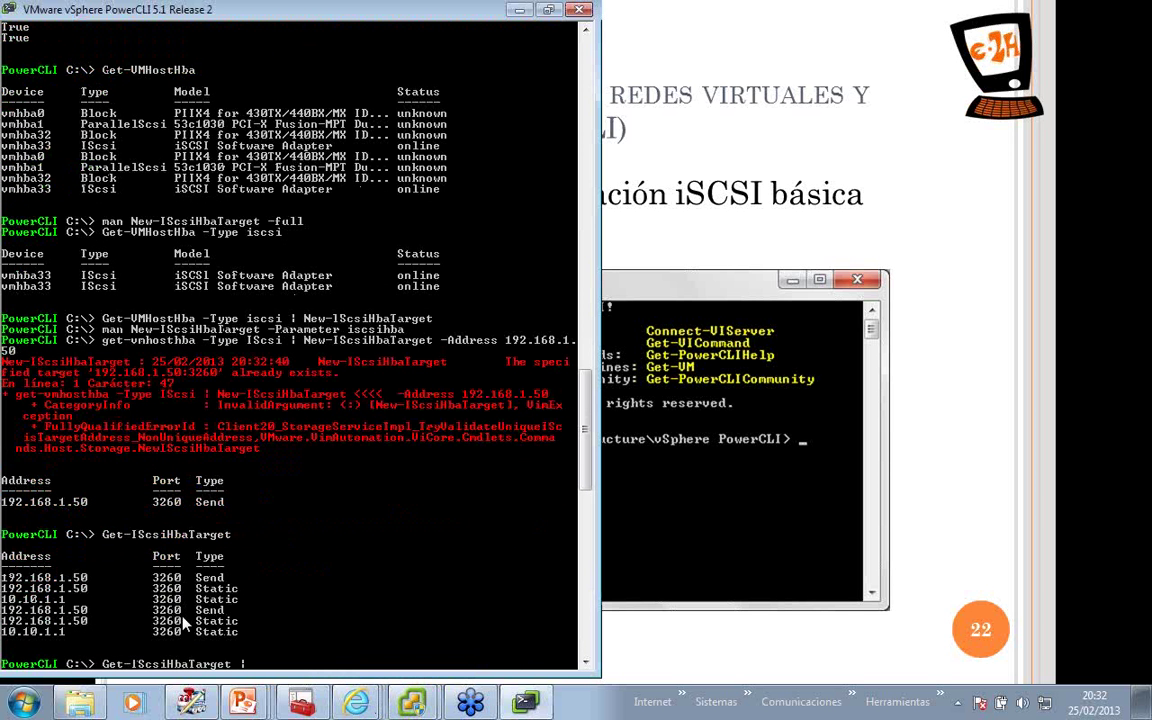
text( remove i)
key(Tab)
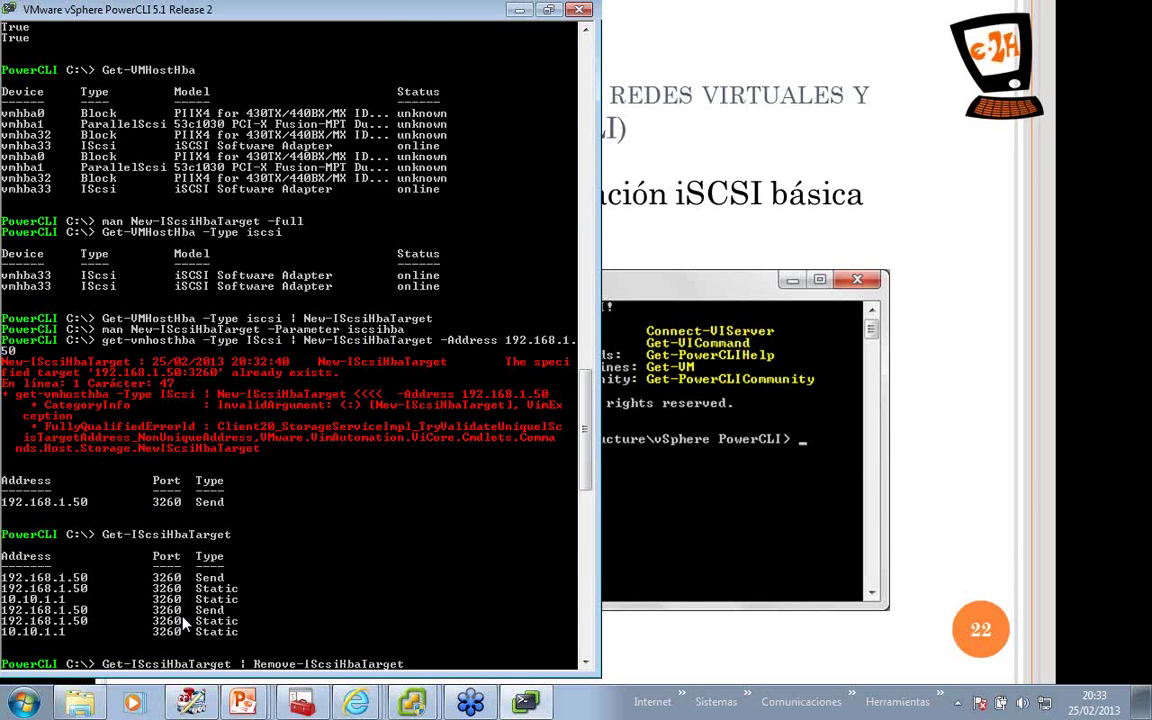
key(Return)
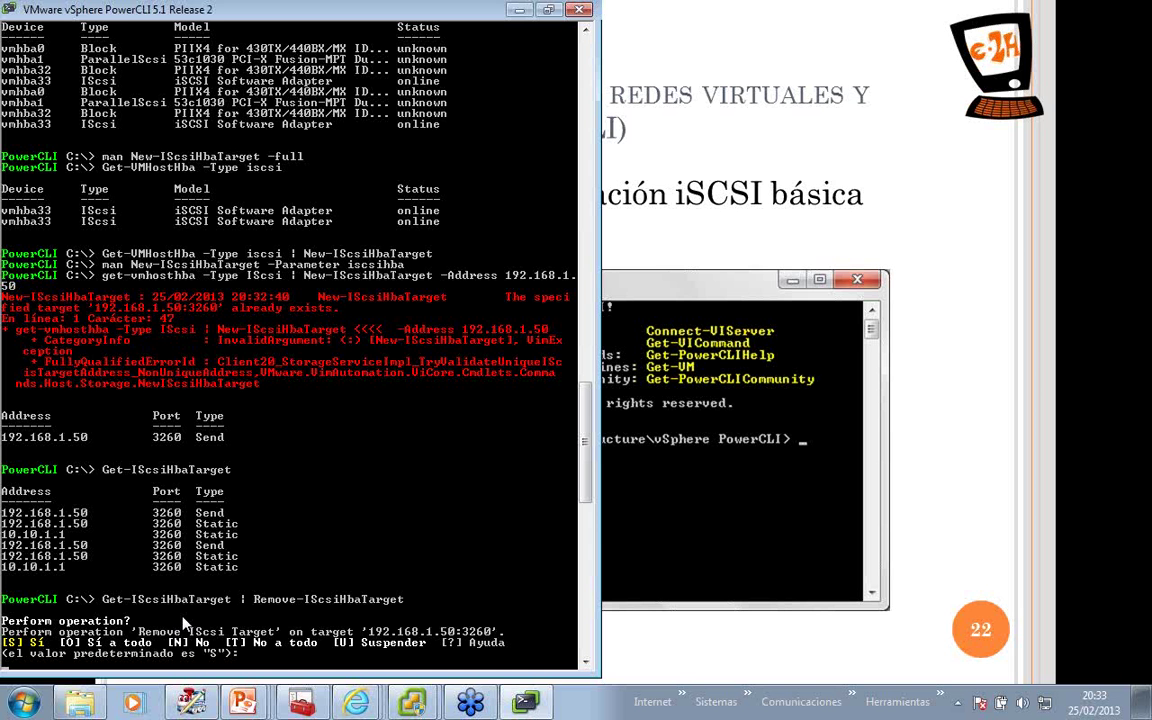
key(Return)
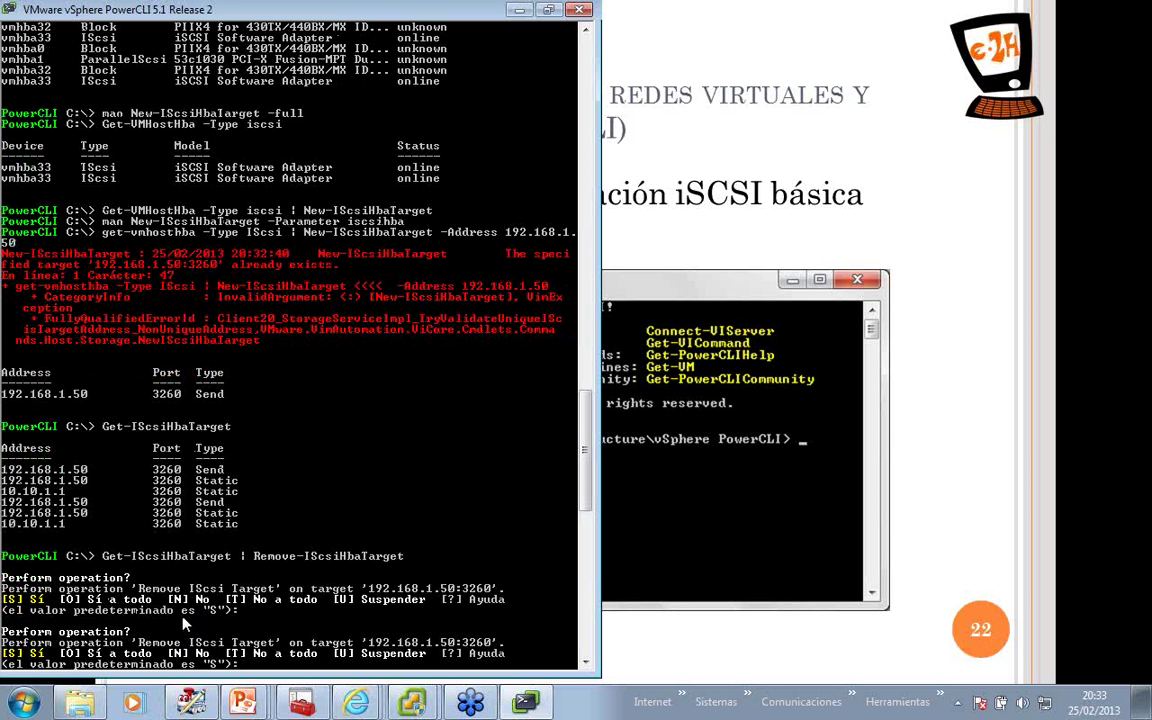
text(O)
key(Return)
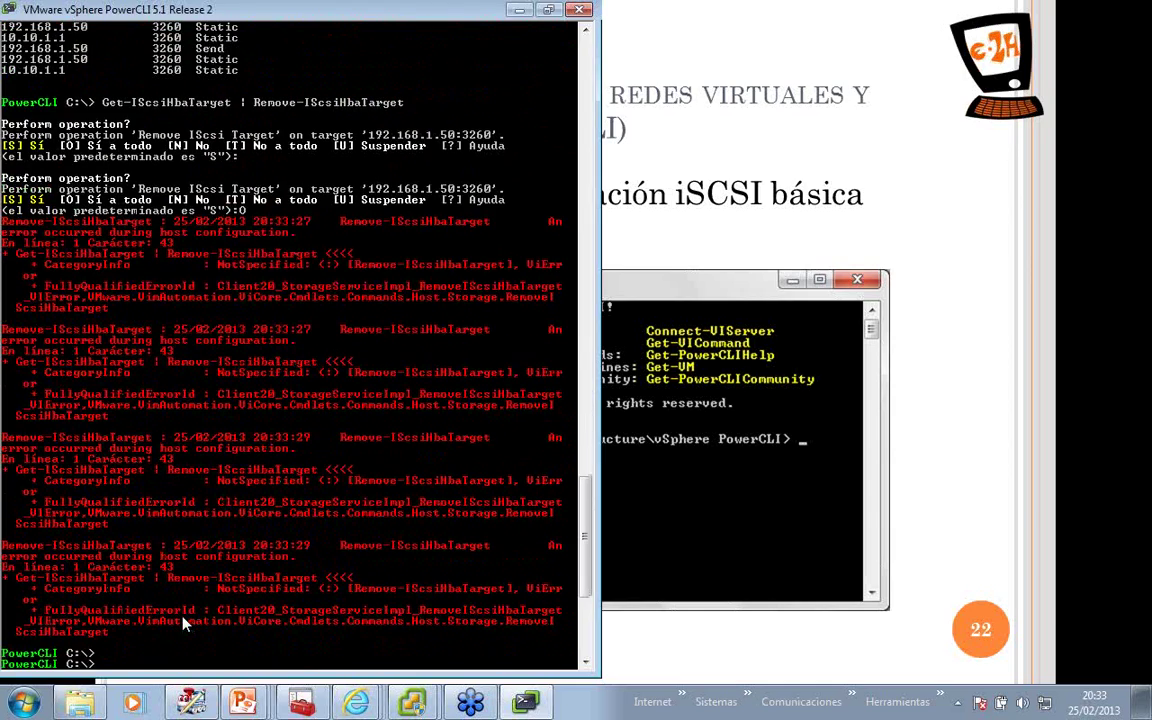
Run Get-IScsiHbaTarget several times to check for remaining iSCSI targets.
key(Return)
text(get-isc)
key(Tab)
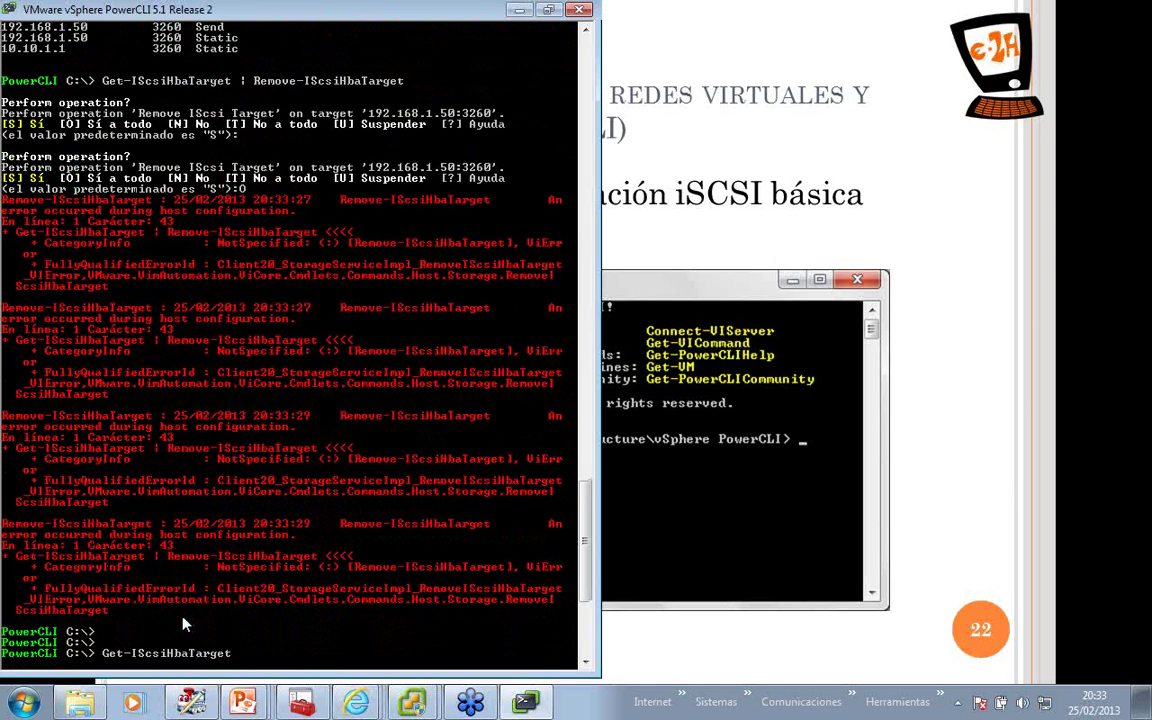
key(Return)
key(Up)
key(Return)
key(Up)
key(Return)
key(Up)
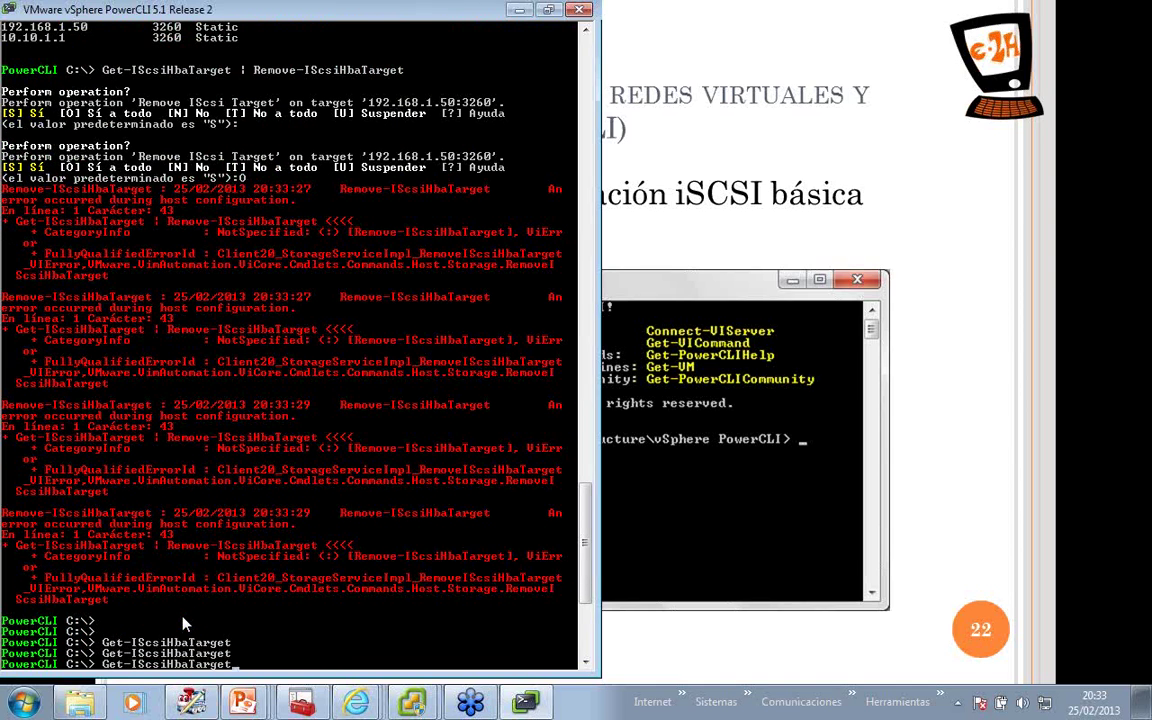
key(Return)
Rerun the earlier New-IScsiHbaTarget pipeline to add target 192.168.1.50 to the iSCSI adapters of both hosts.
key(Up)
key(Up)
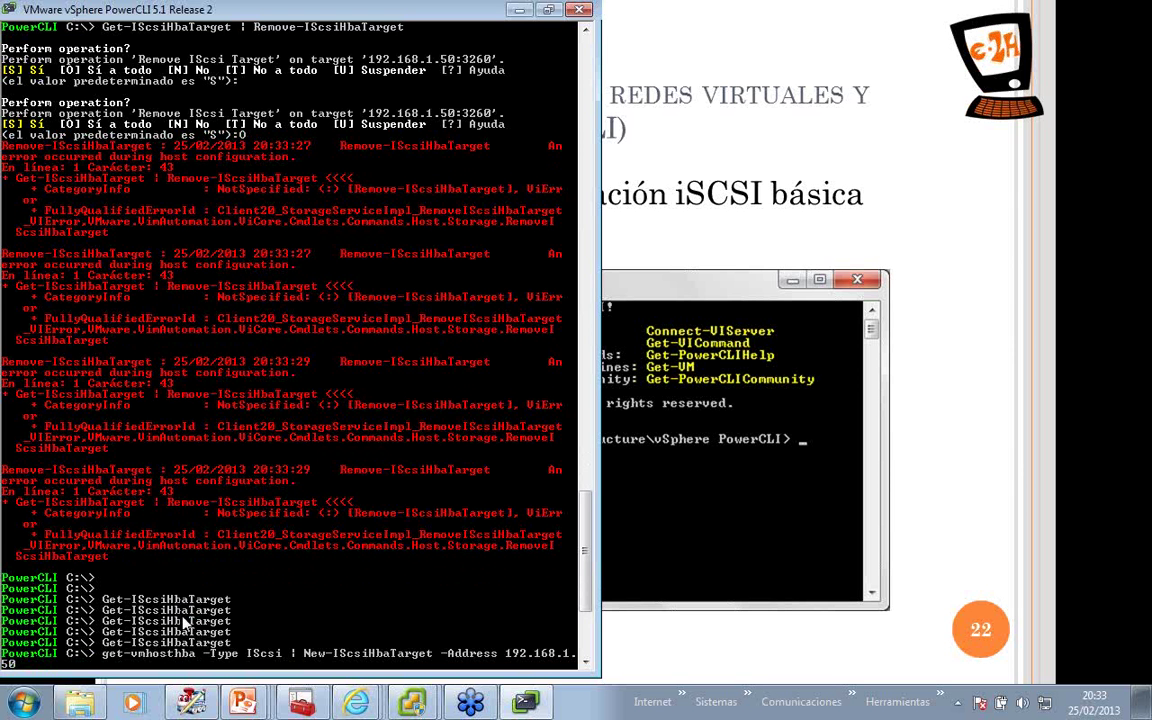
key(Return)
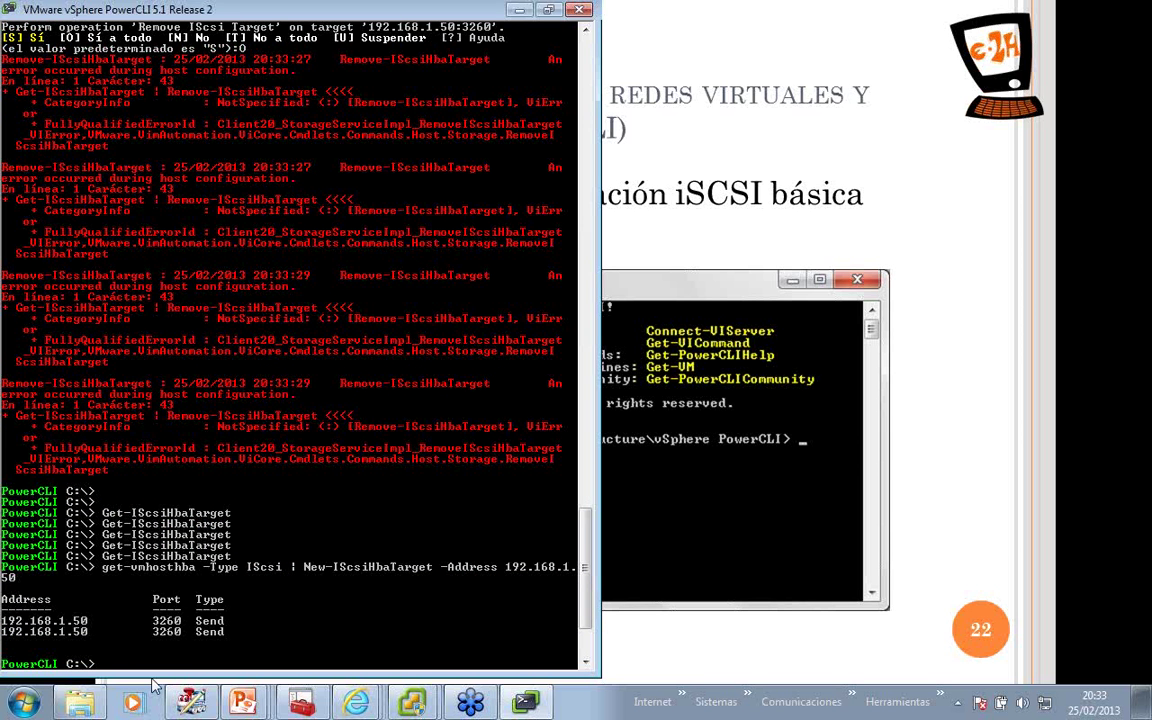
Recall the New-IScsiHbaTarget pipeline and append -Port -Type Send to it without running it.
key(Up)
text(-)
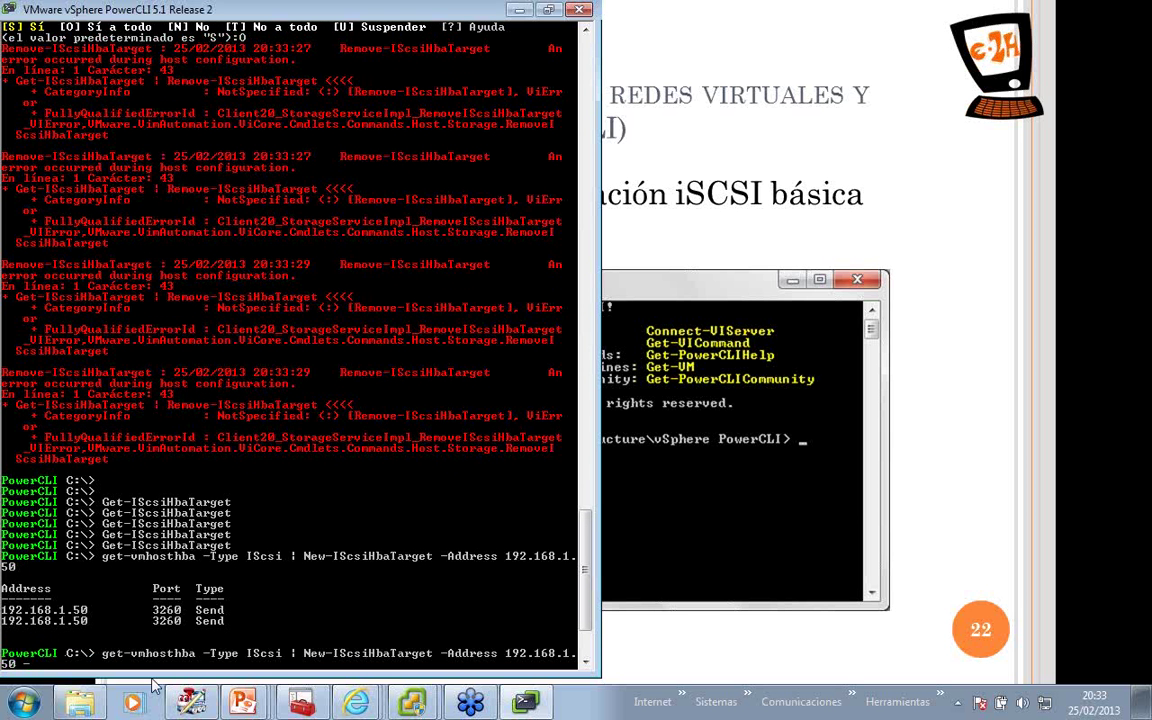
text(Port -Type Static)
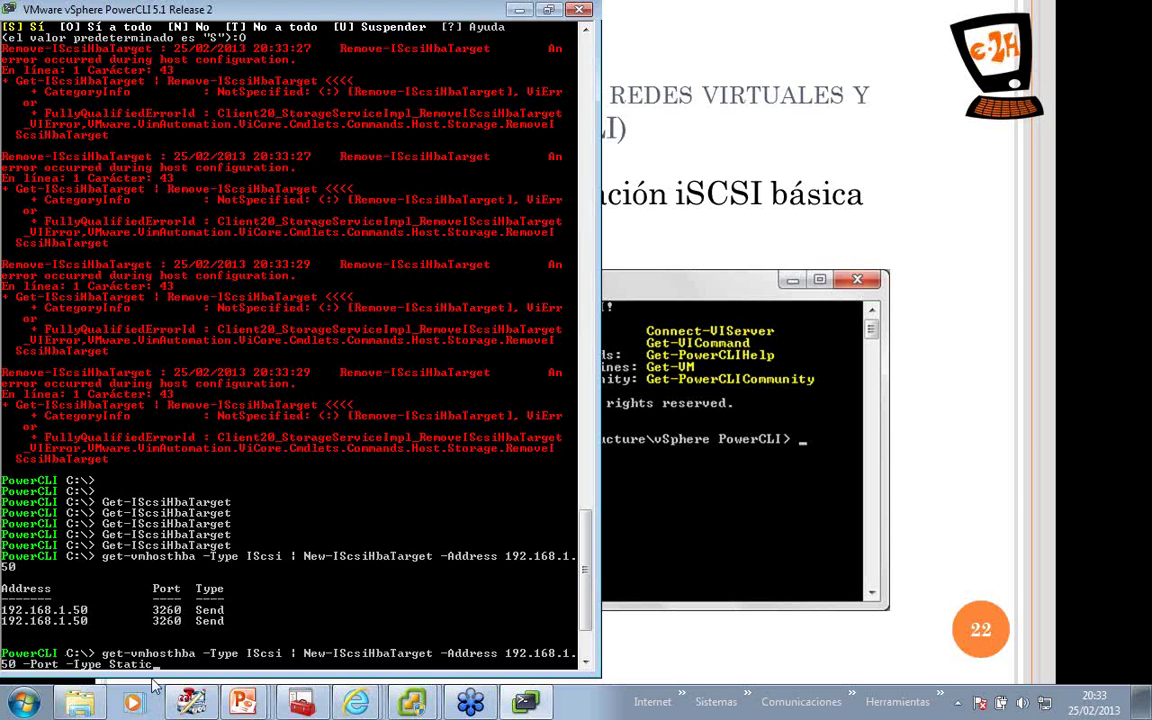
key(Tab)
Switch to the localhost vSphere Client and inspect the dynamic and static discovery targets in the vmhba33 initiator properties on host 192.168.1.11.
mouse_move(415, 703)
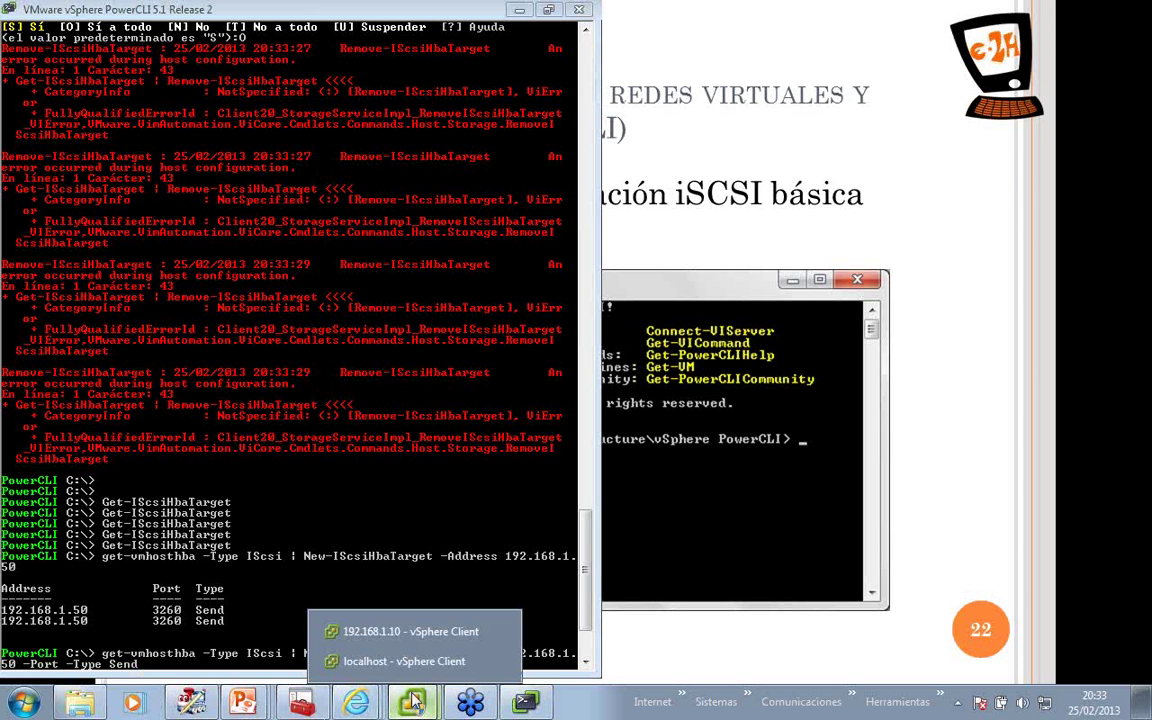
click(404, 661)
click(270, 252)
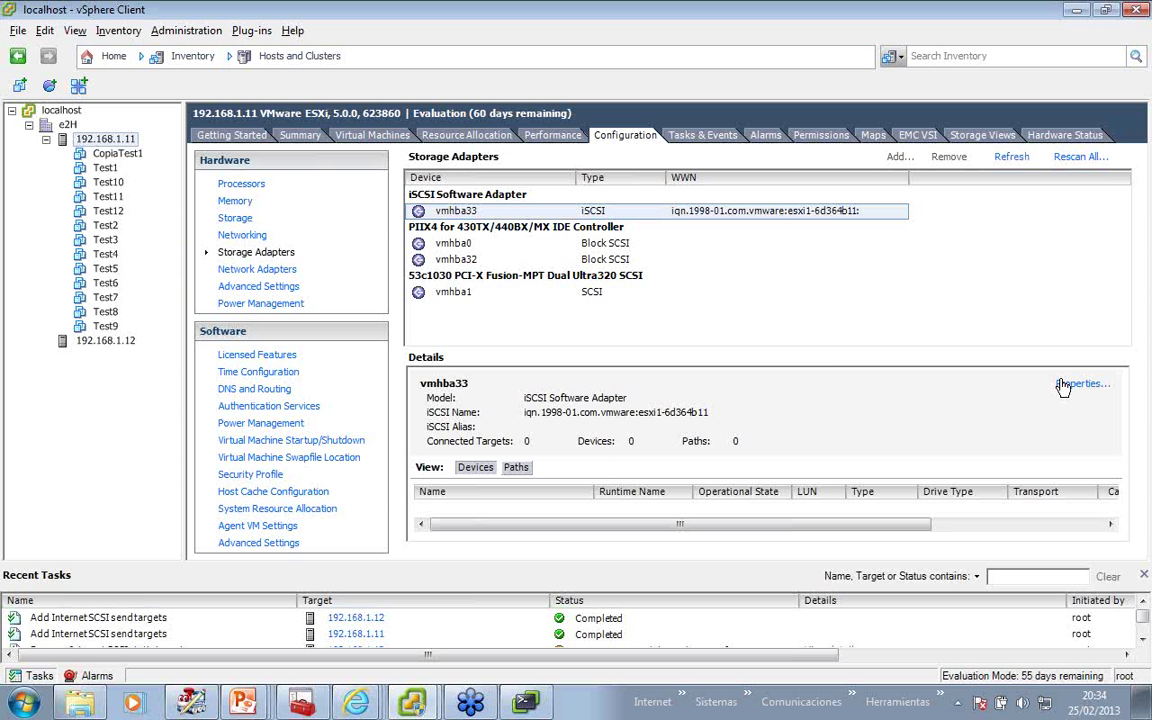
click(1063, 387)
click(525, 124)
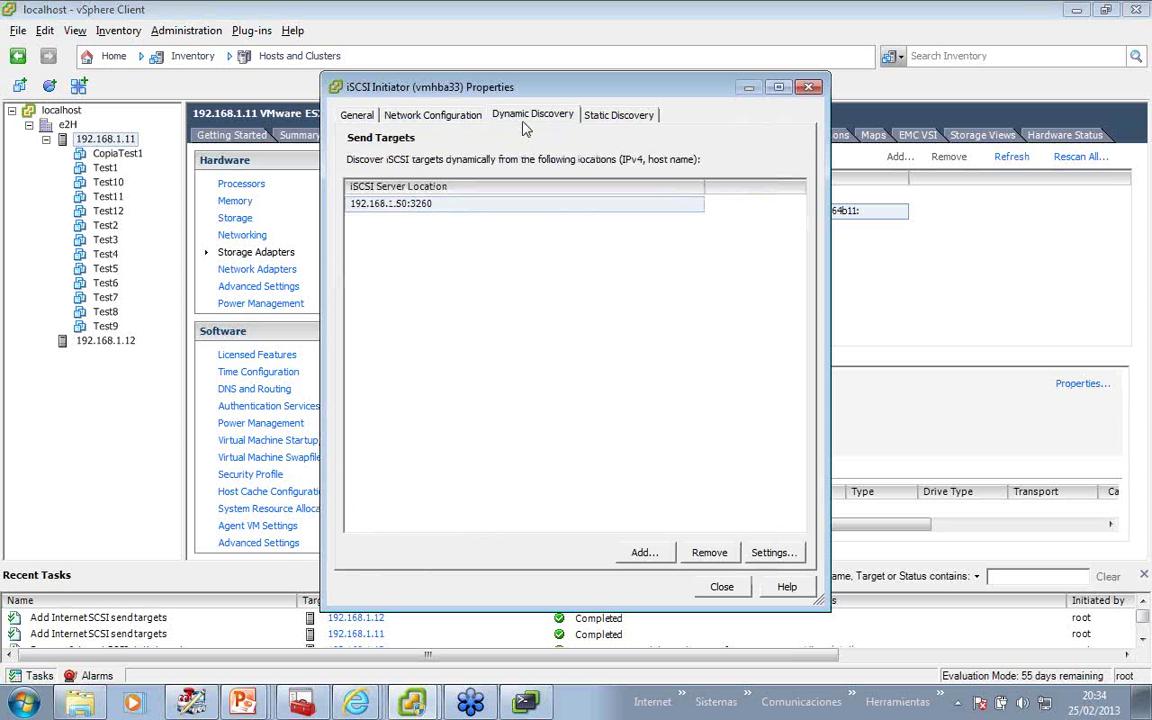
click(620, 116)
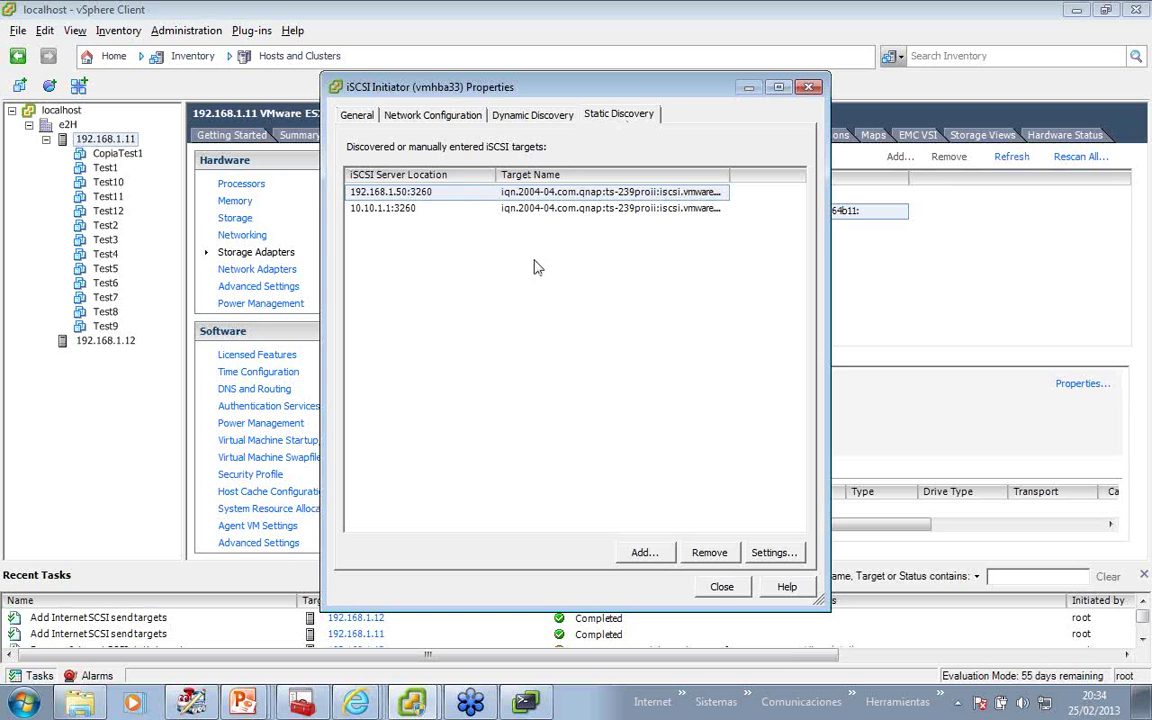
click(722, 586)
List the iSCSI targets with Get-IScsiHbaTarget in PowerCLI and view the vmhba33 adapter details in vSphere Client.
click(527, 703)
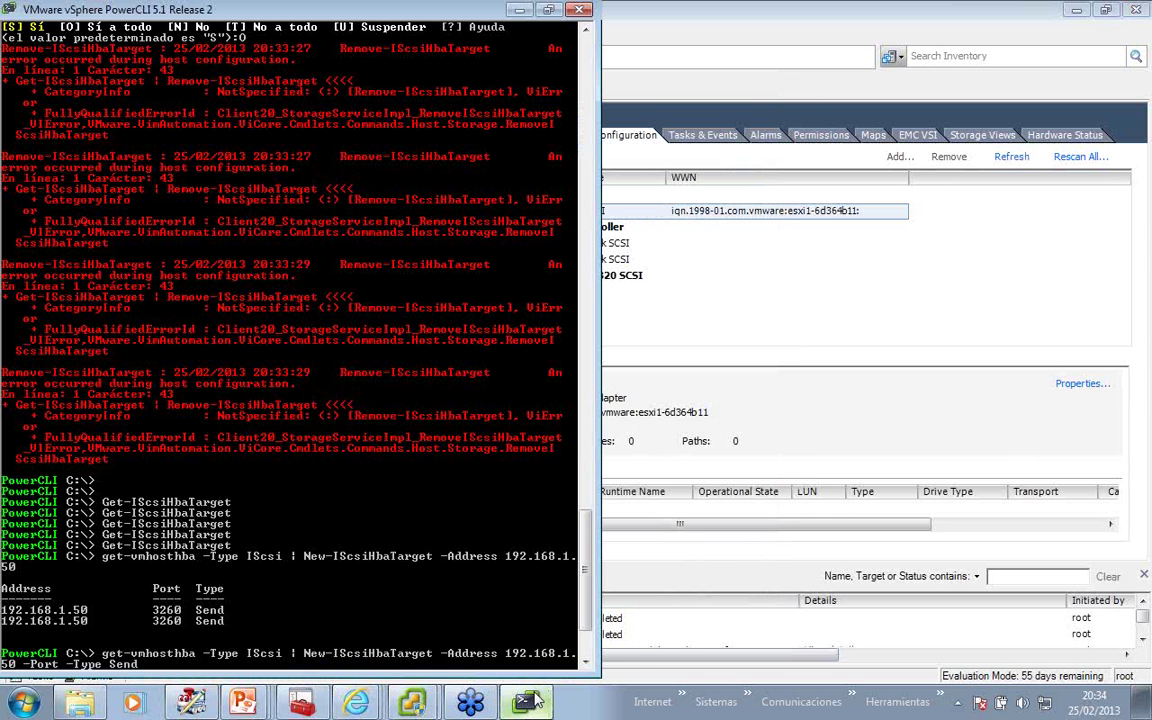
key(Return)
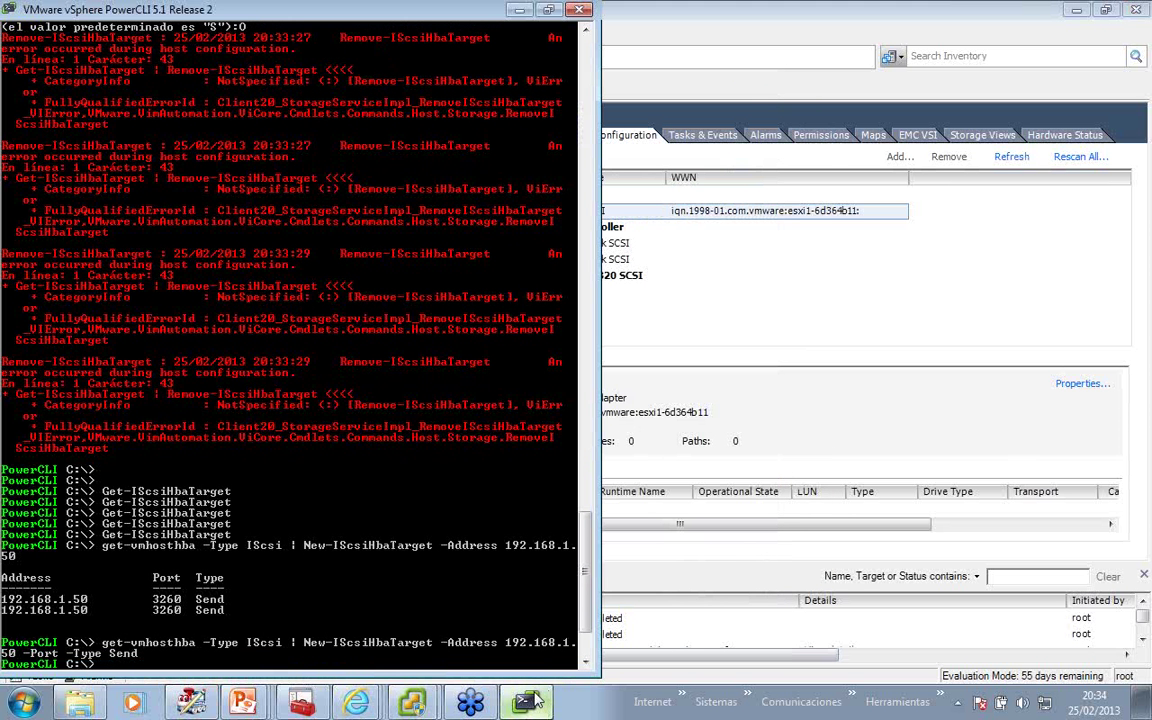
text(get-isc)
key(Tab)
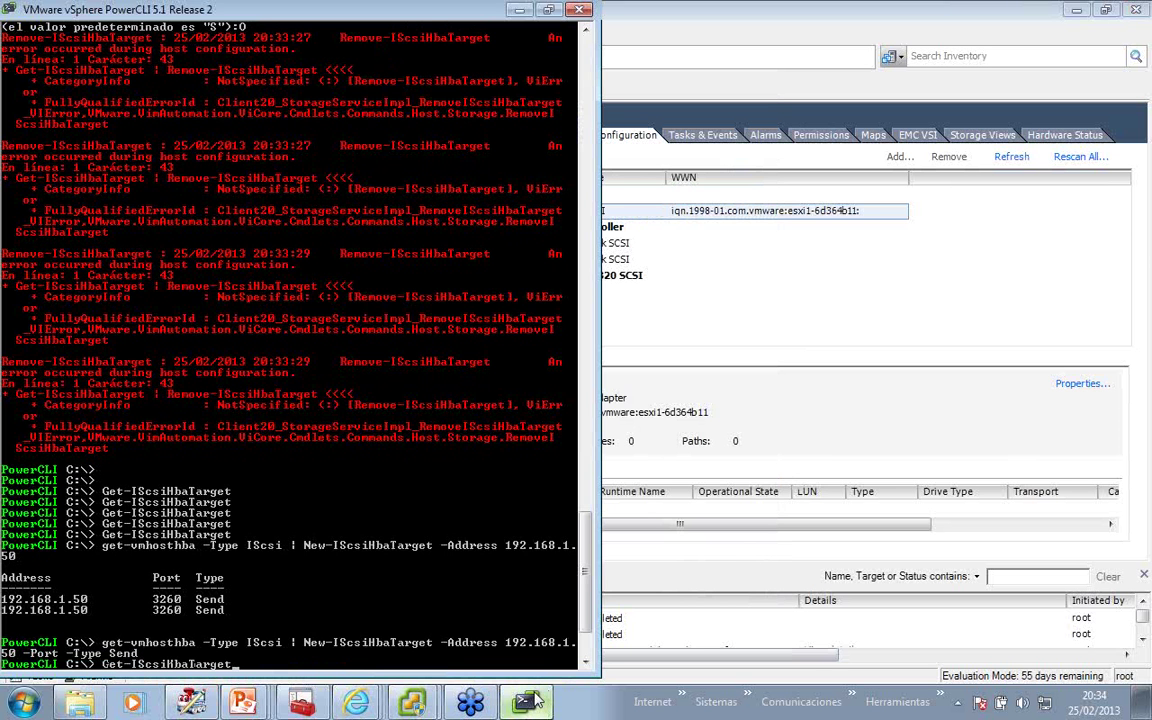
key(Return)
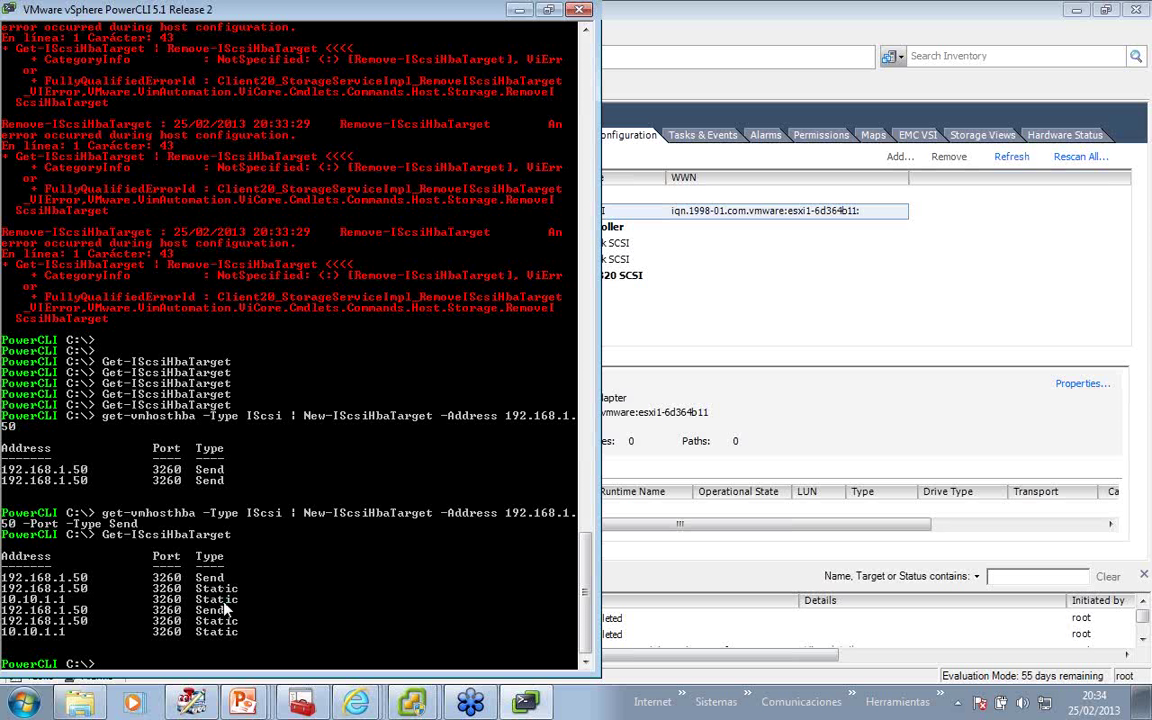
click(764, 352)
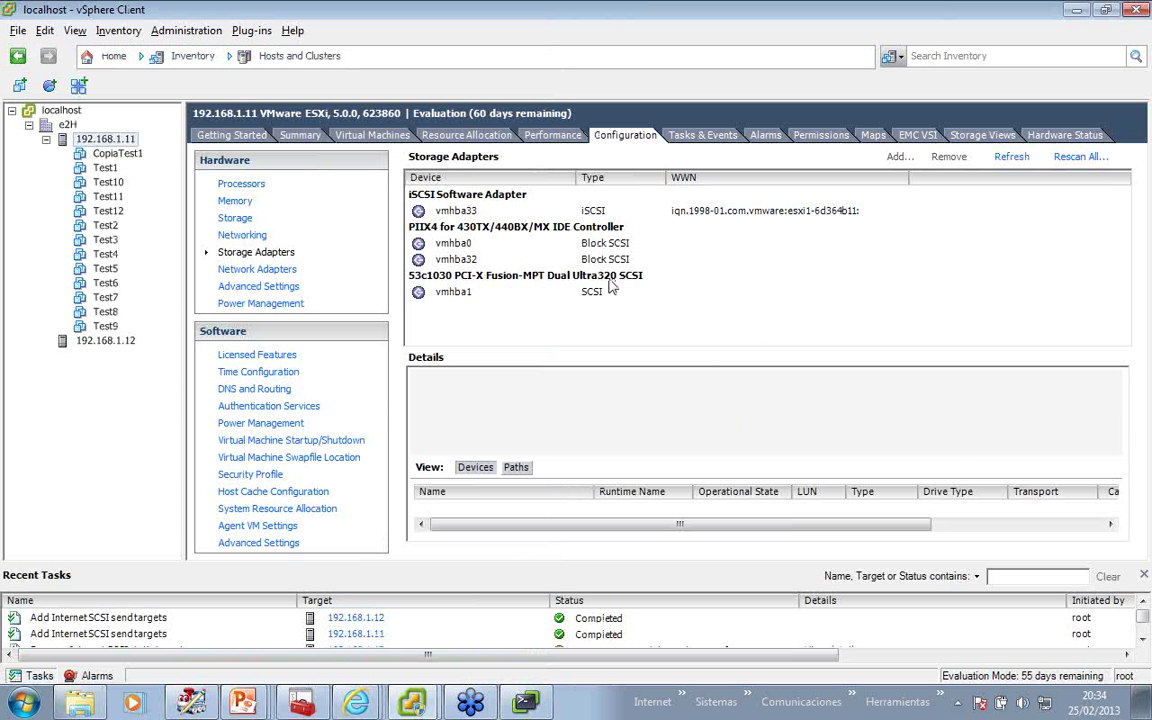
click(630, 208)
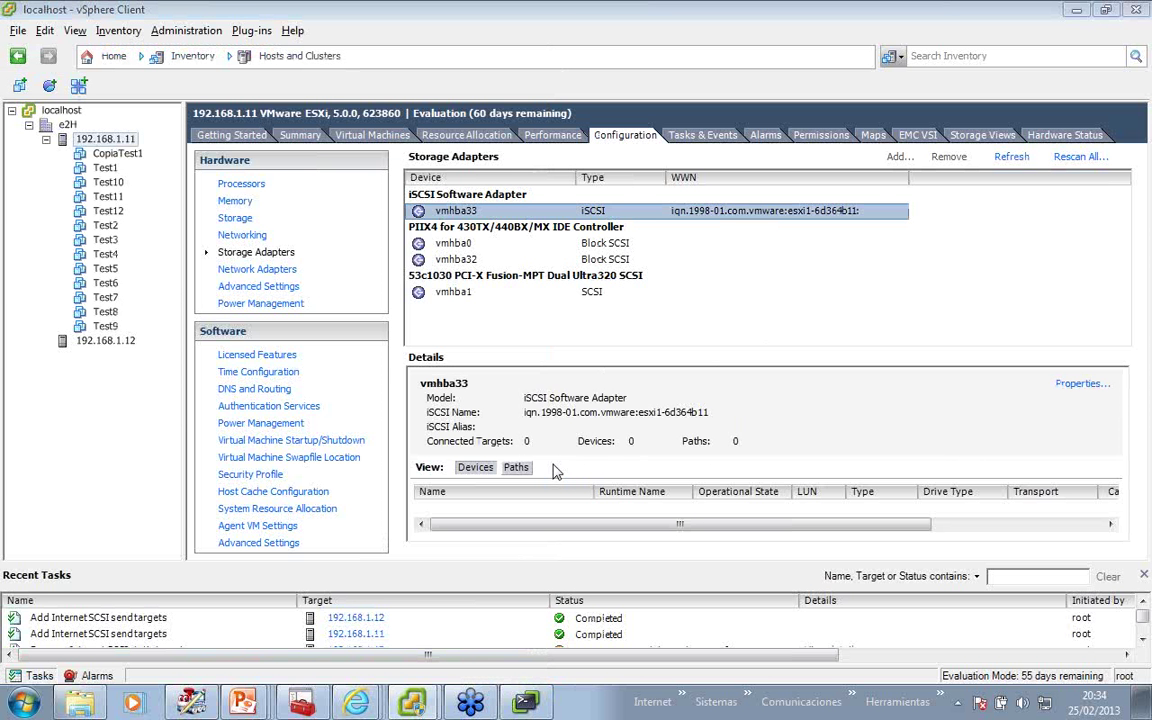
Switch to PowerCLI and try to rescan the host adapters with Get-VMHostStorage -RescanAllHba.
key(alt+Tab)
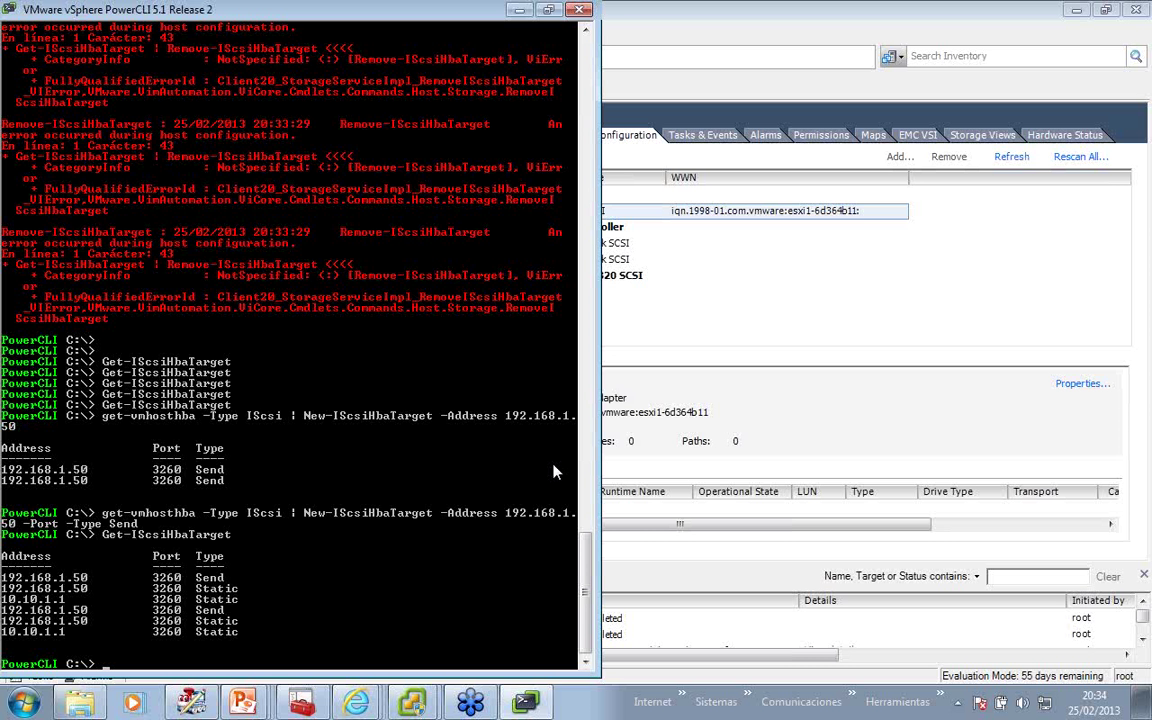
text(get-vmh)
key(Tab)
key(BackSpace)
key(BackSpace)
key(BackSpace)
key(BackSpace)
key(BackSpace)
text(mhosts)
key(Tab)
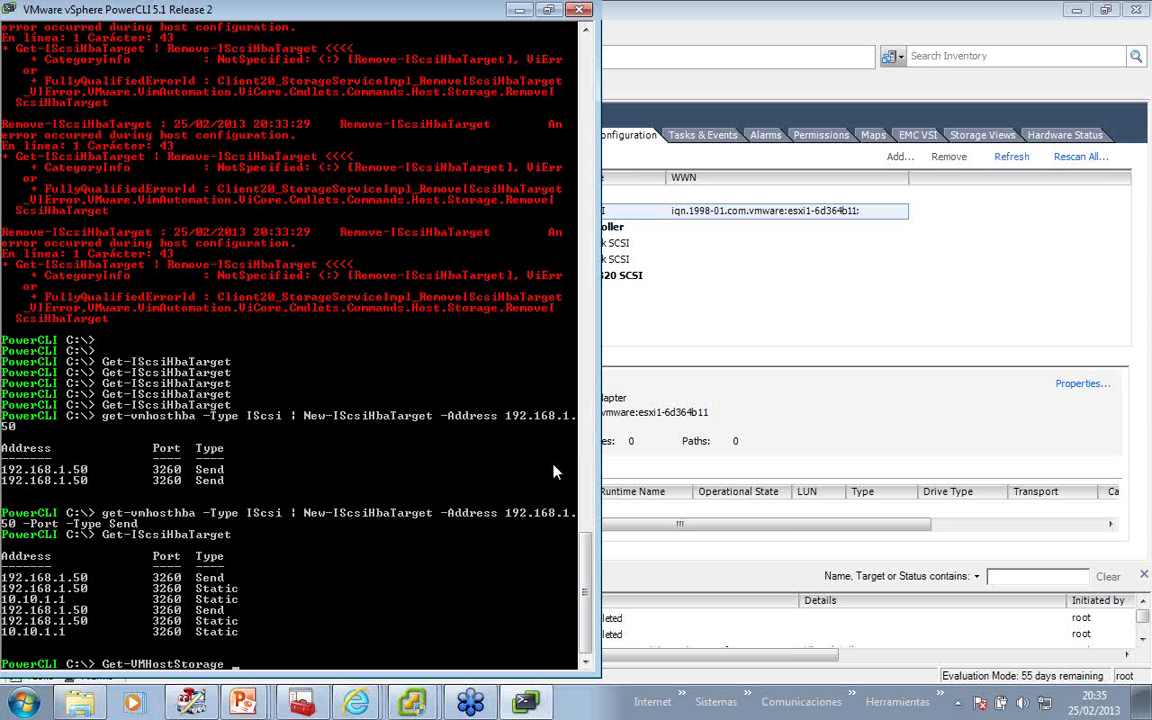
text(-Refresh)
key(Tab)
key(Return)
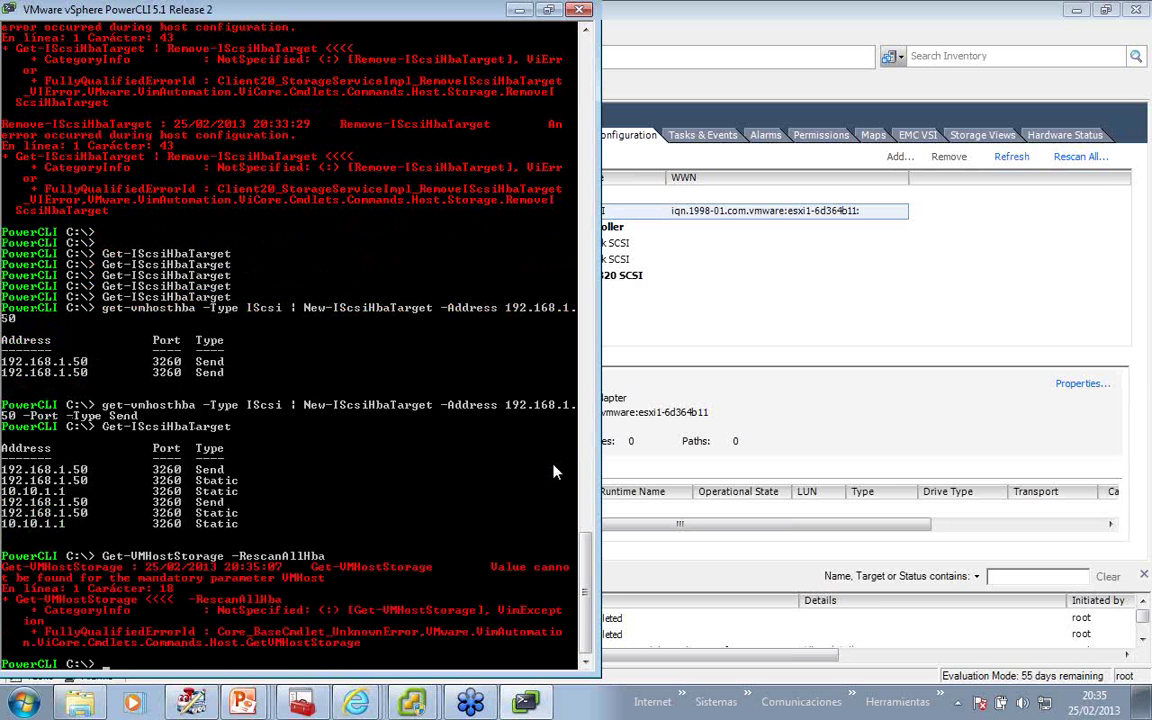
Rescan the HBAs of all hosts by running get-vmhost|Get-VMHostStorage -RescanAllHba.
key(Up)
key(Home)
text(get-)
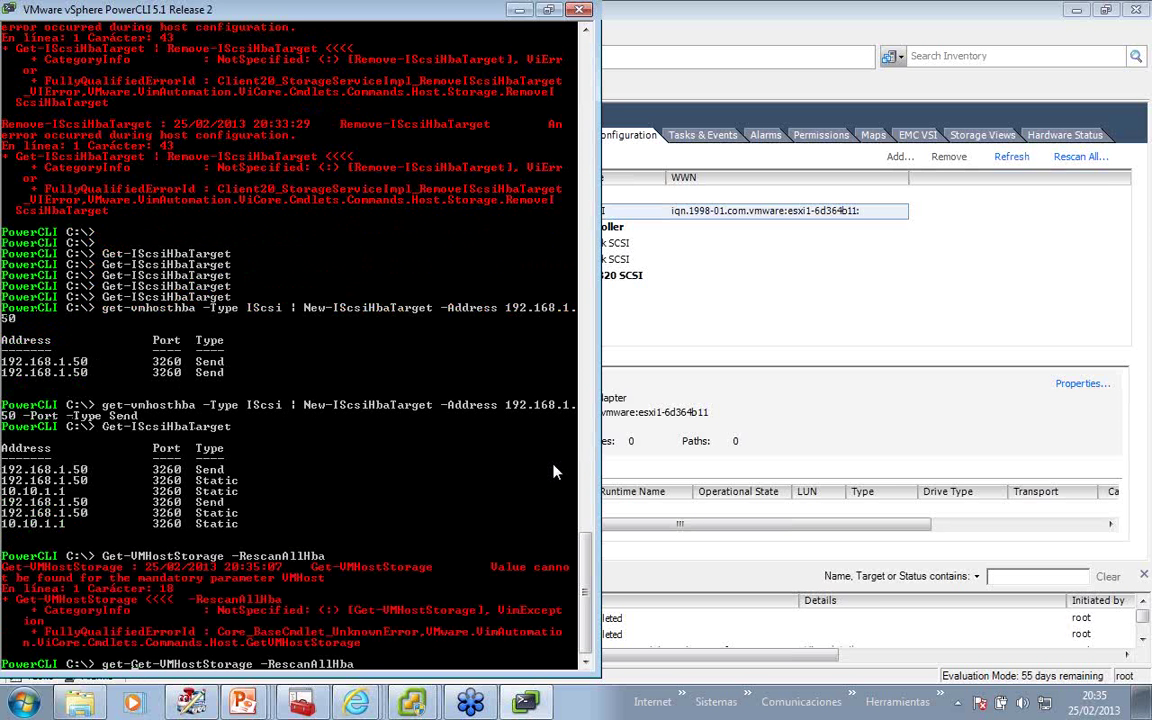
text(vmhost|)
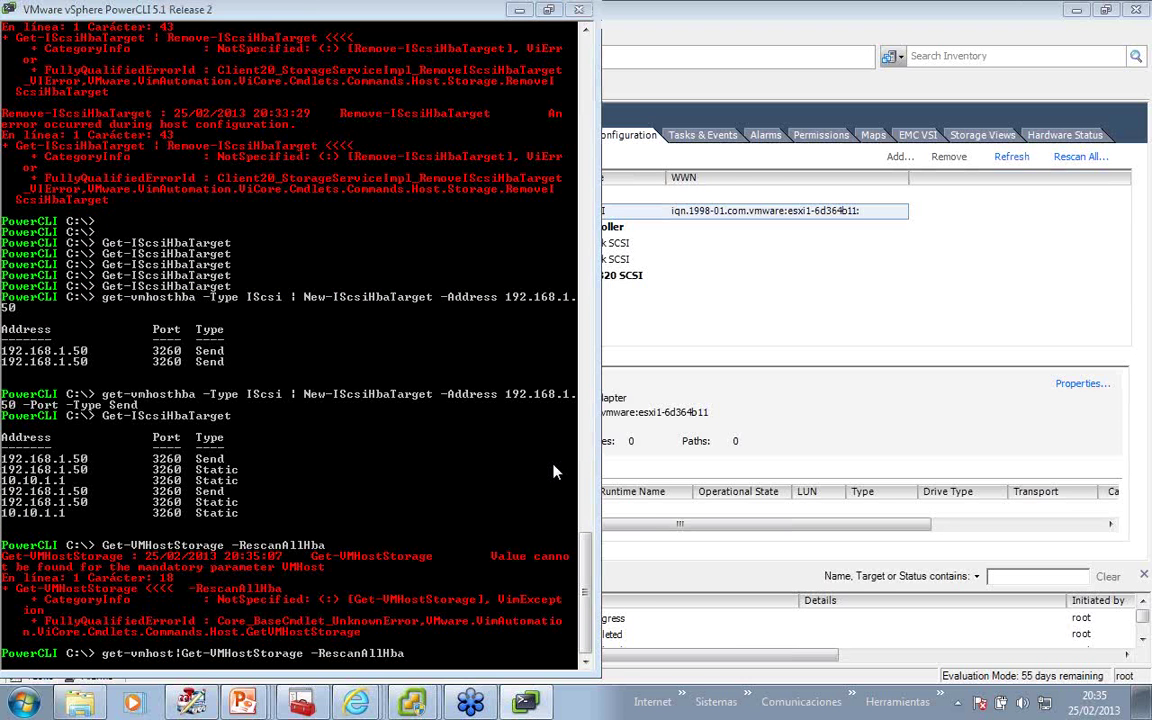
Switch to vSphere Client and examine the iSCSI devices on vmhba33 and the QNAP datastore's details, widening the Device column.
key(alt+Tab)
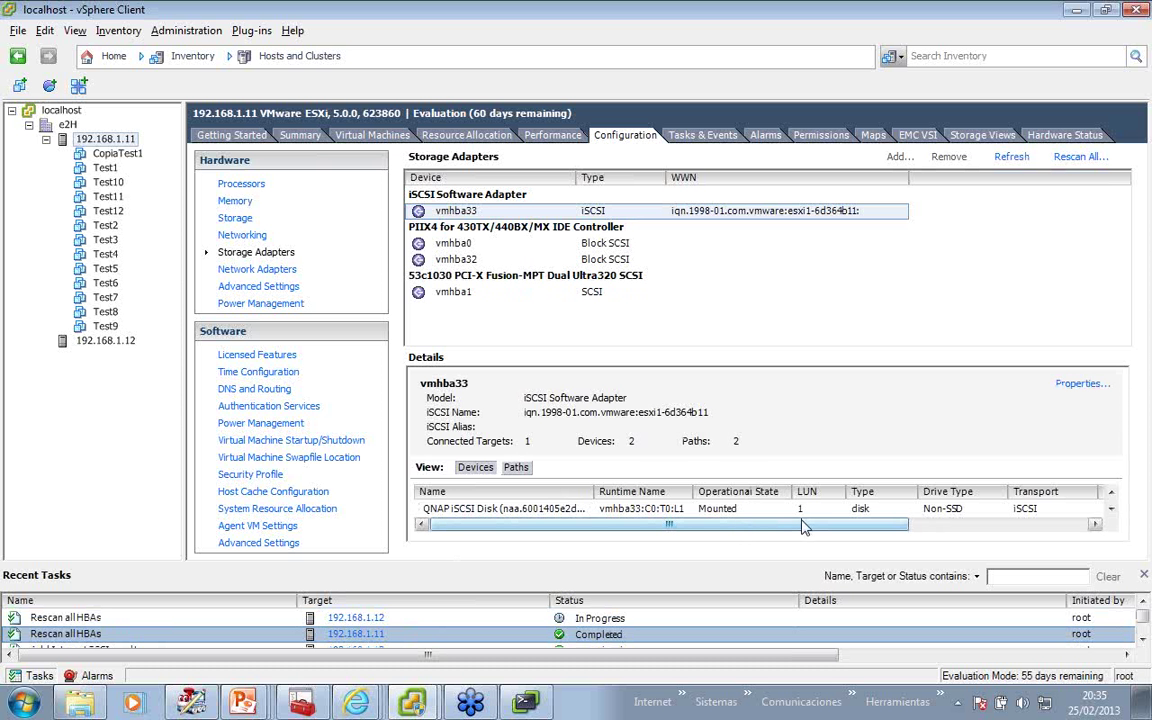
click(1111, 494)
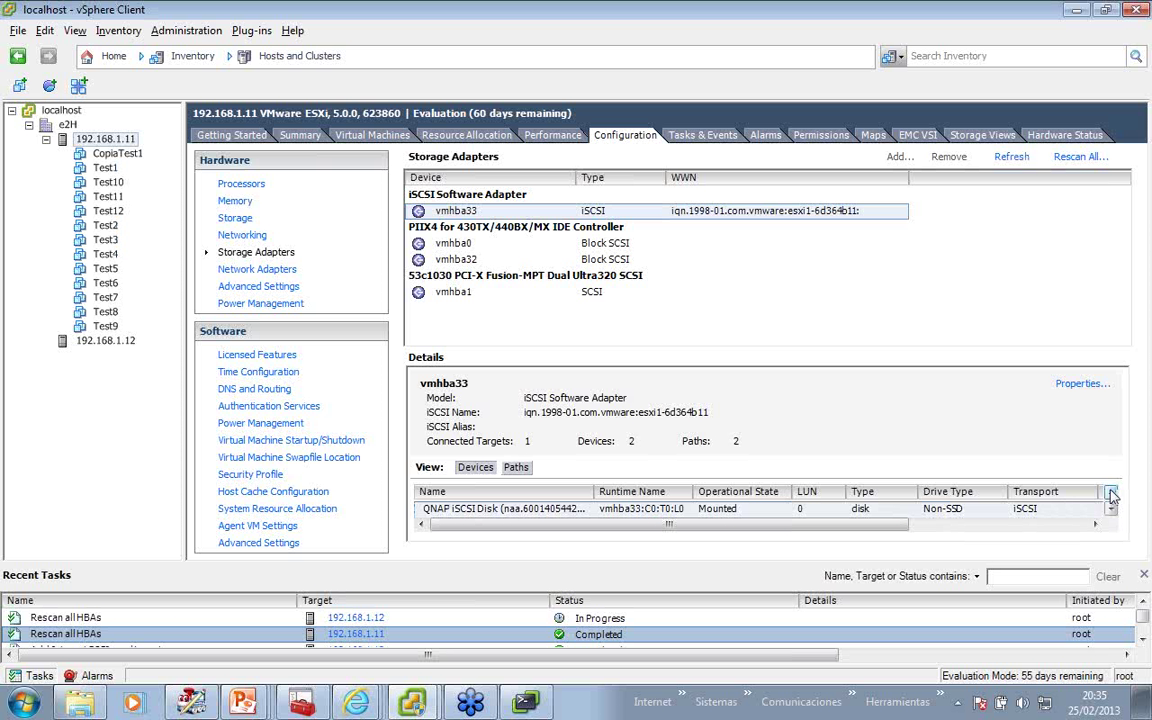
click(236, 221)
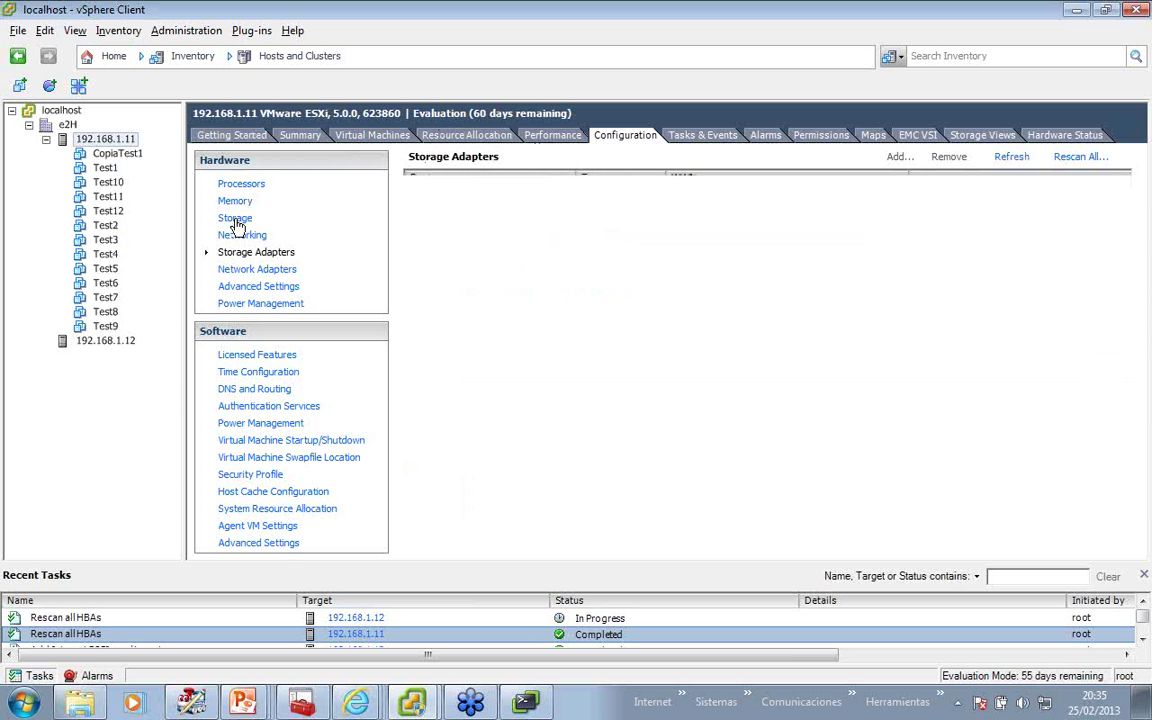
click(500, 254)
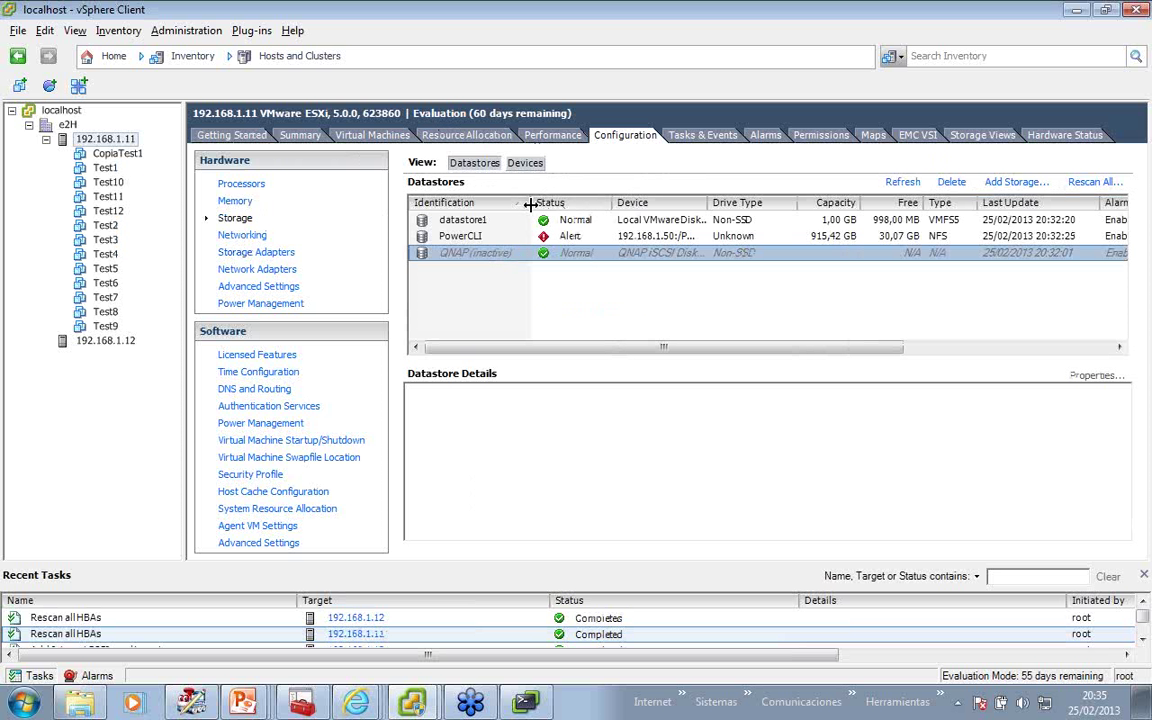
click(489, 251)
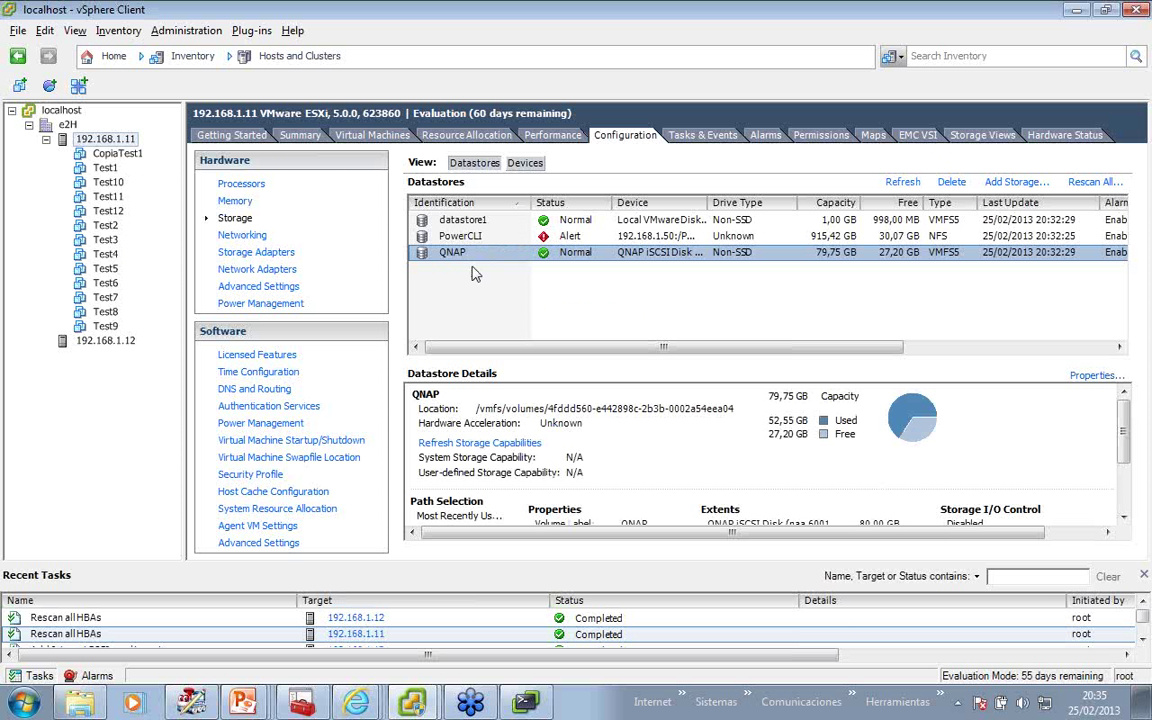
drag(707, 202, 926, 202)
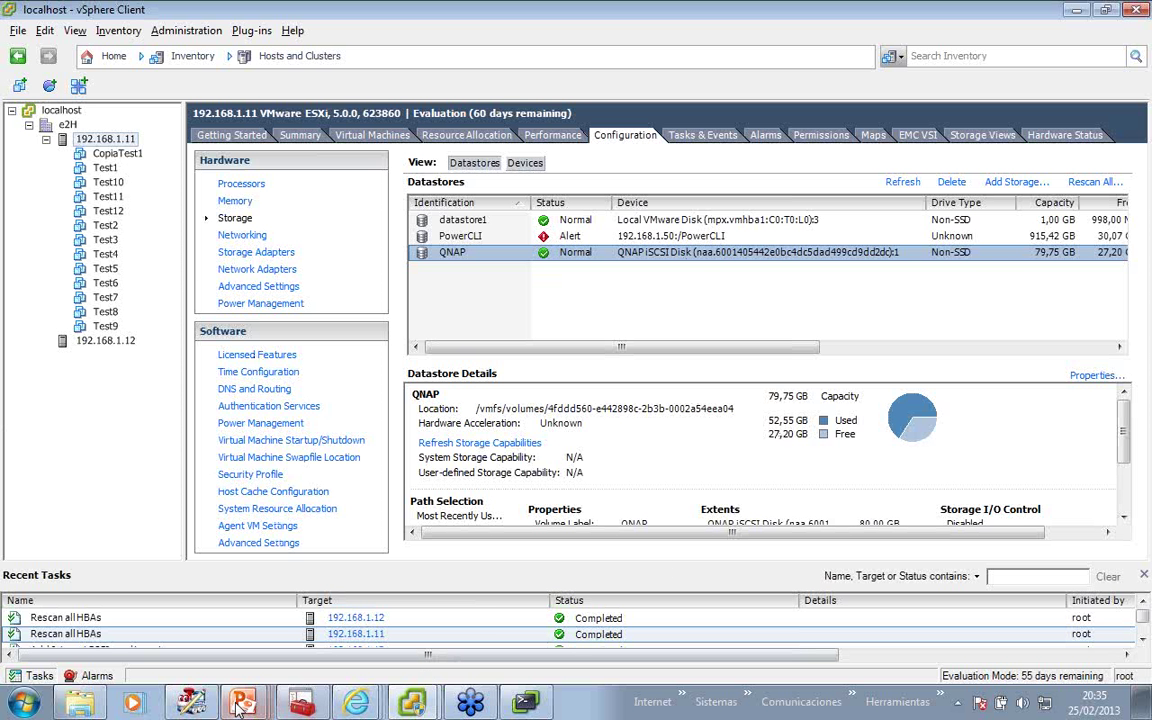
Switch to the PowerPoint slide show and advance to the HBA and VMFS rescan demo slide.
mouse_move(235, 700)
click(218, 661)
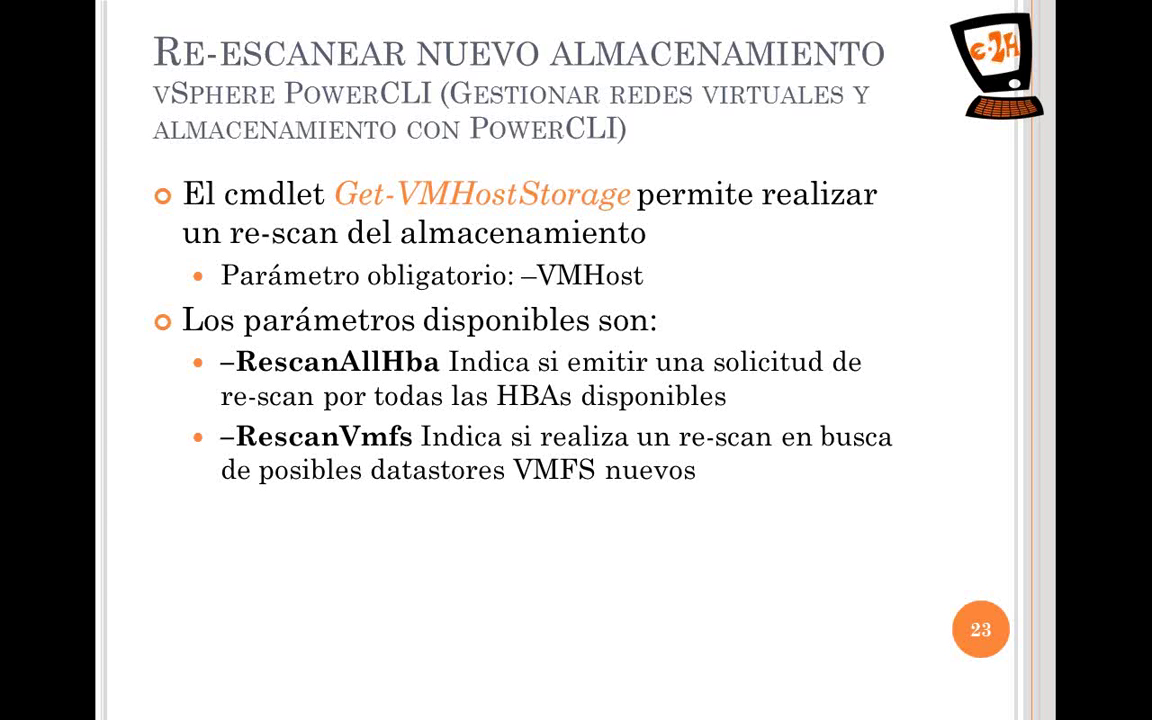
key(Right)
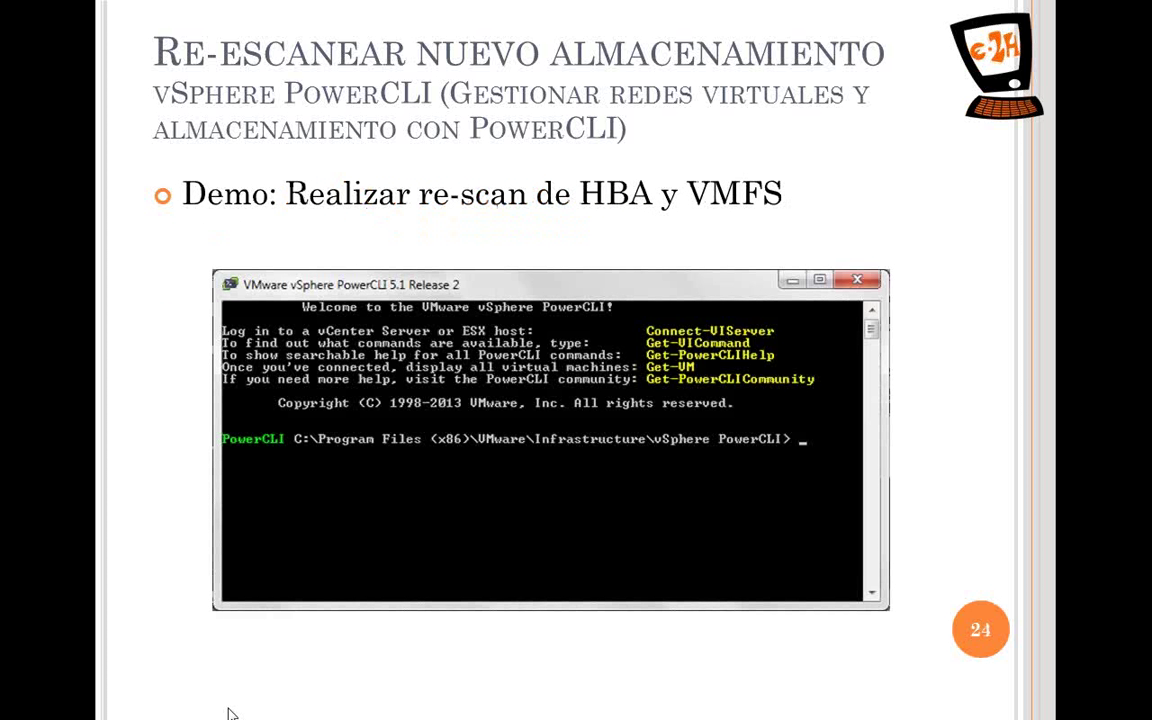
Rerun get-vmhost|Get-VMHostStorage -RescanAllHba in PowerCLI and check the rescan tasks in vSphere Client.
key(alt+Tab)
key(Tab)
key(Tab)
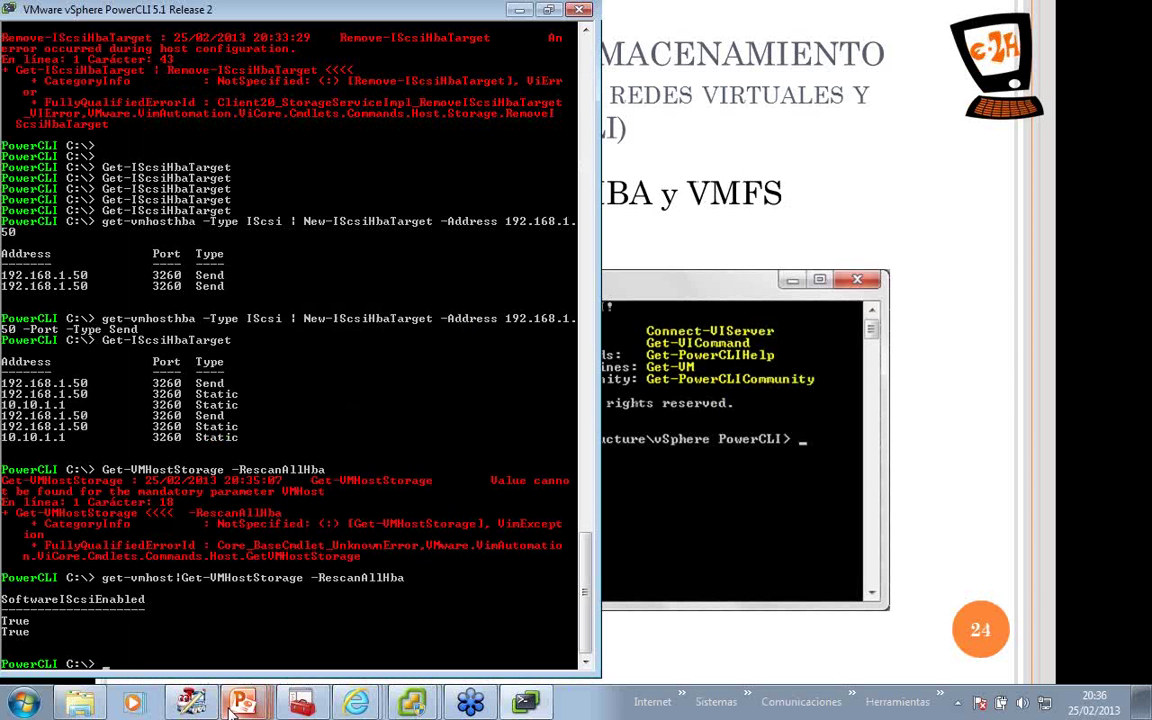
key(Up)
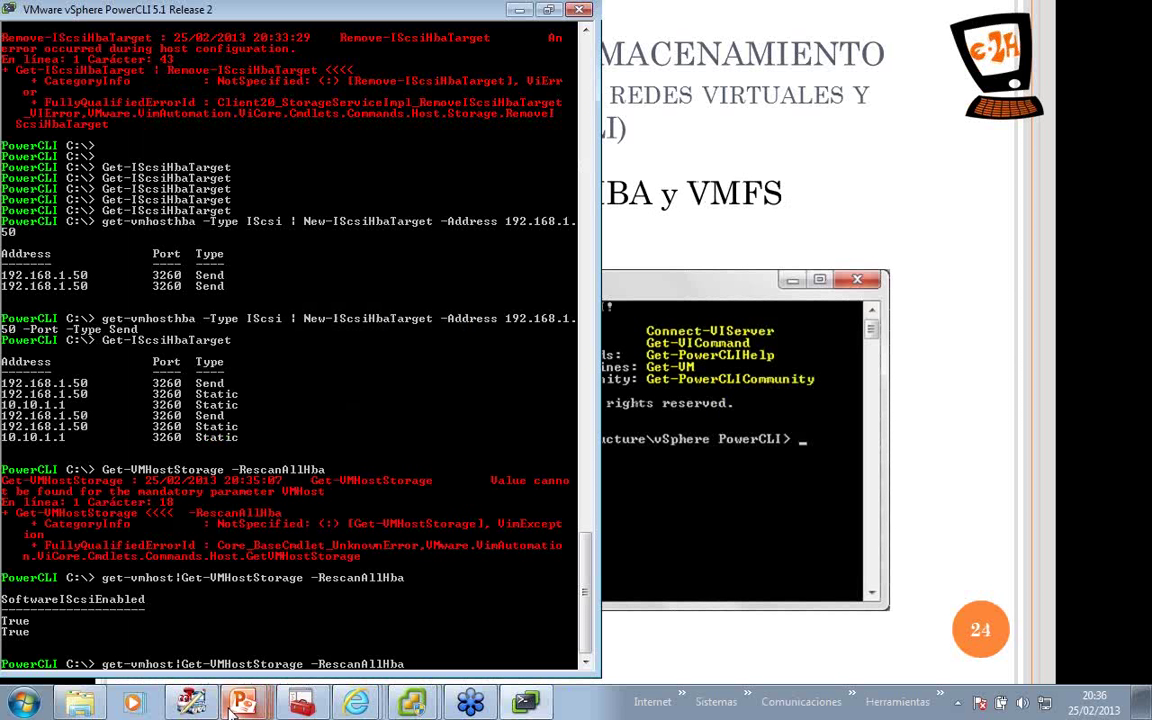
key(Return)
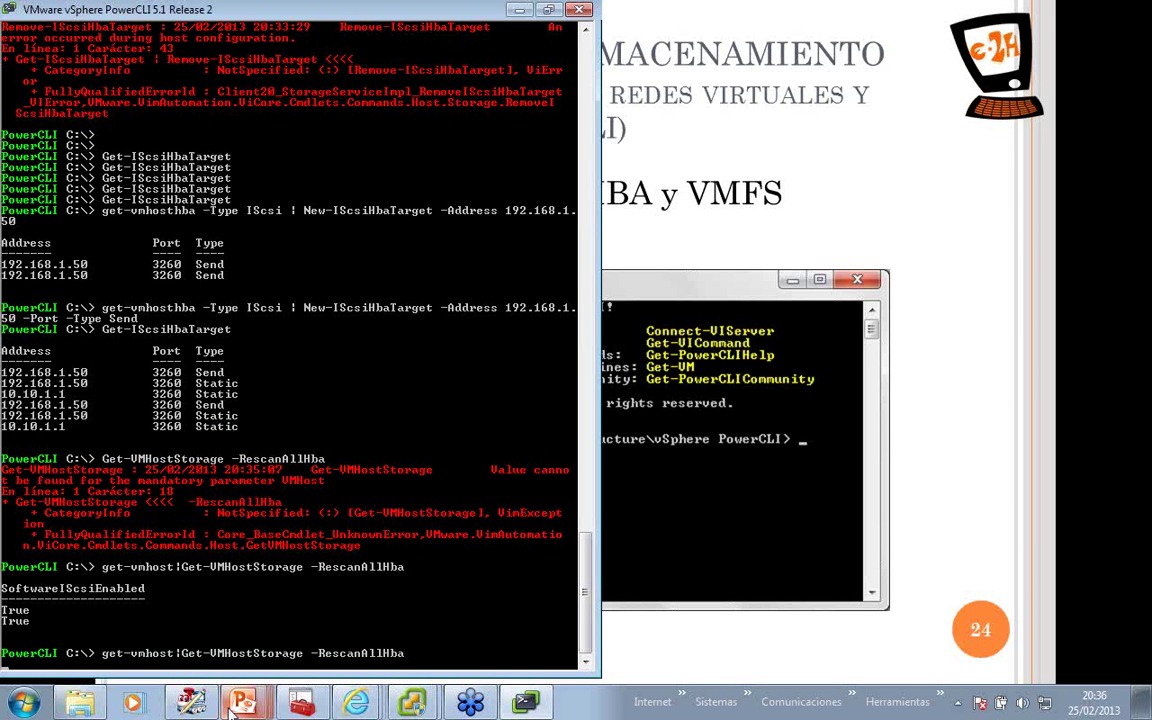
mouse_move(410, 703)
click(420, 662)
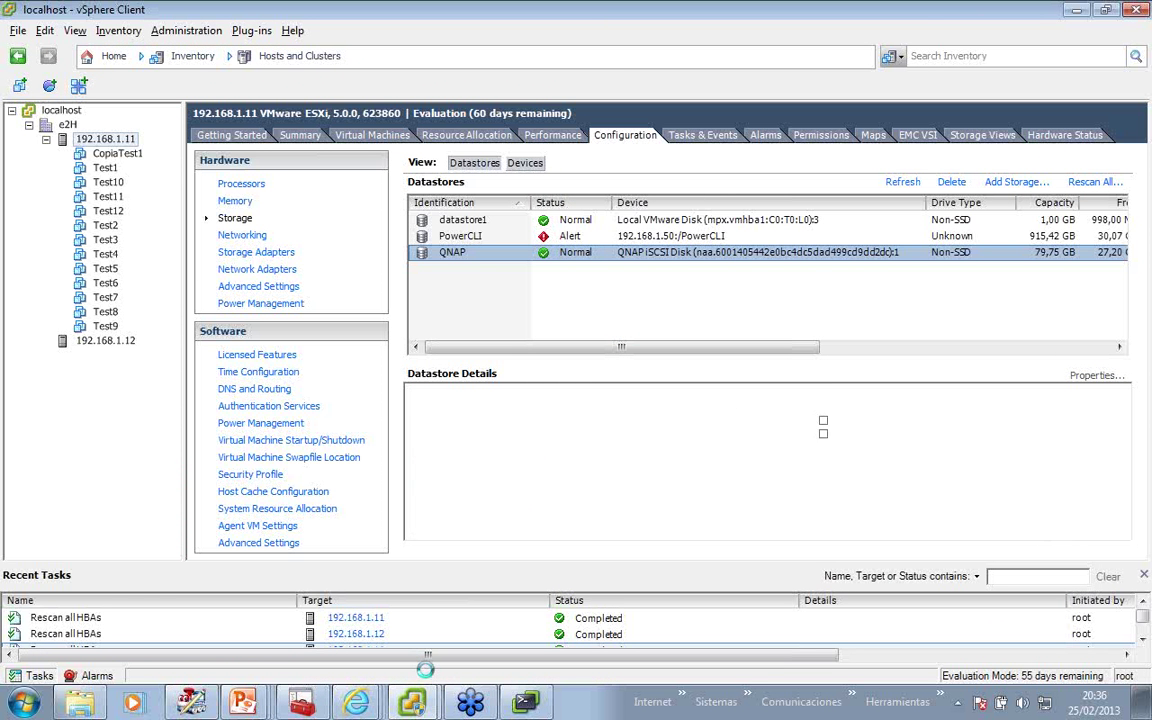
Run get-vmhost|Get-VMHostStorage -RescanVmfs in PowerCLI and check the VMFS rescan tasks in vSphere Client.
key(alt+Tab)
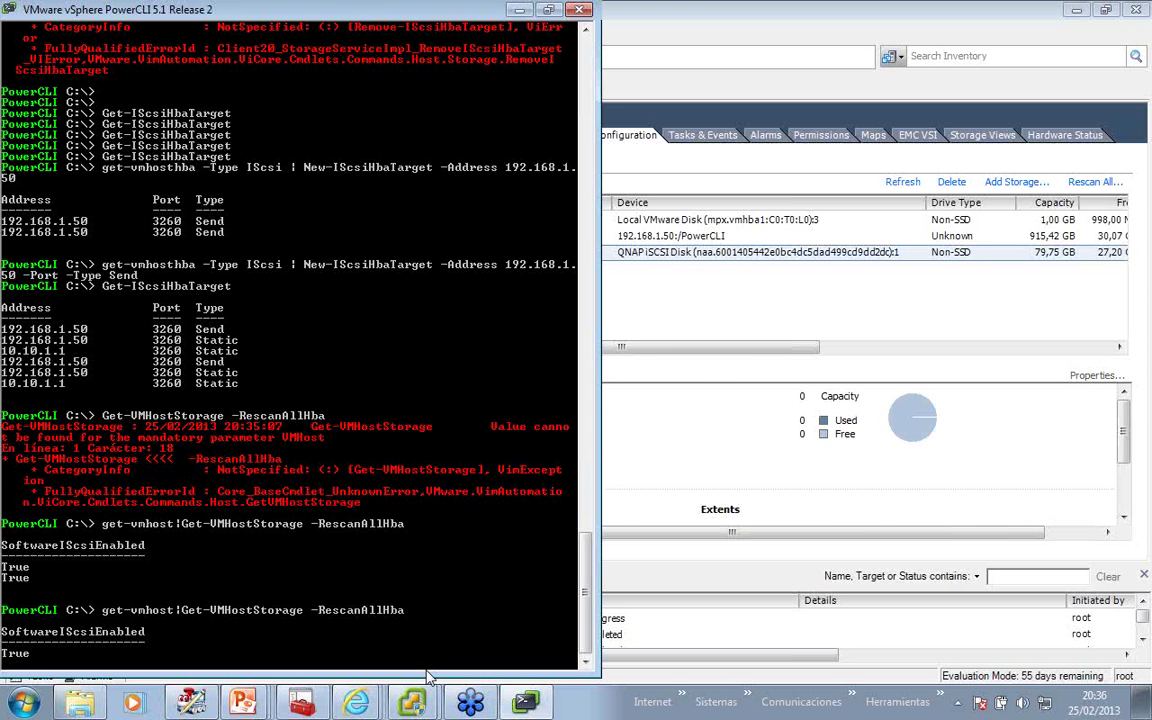
key(Up)
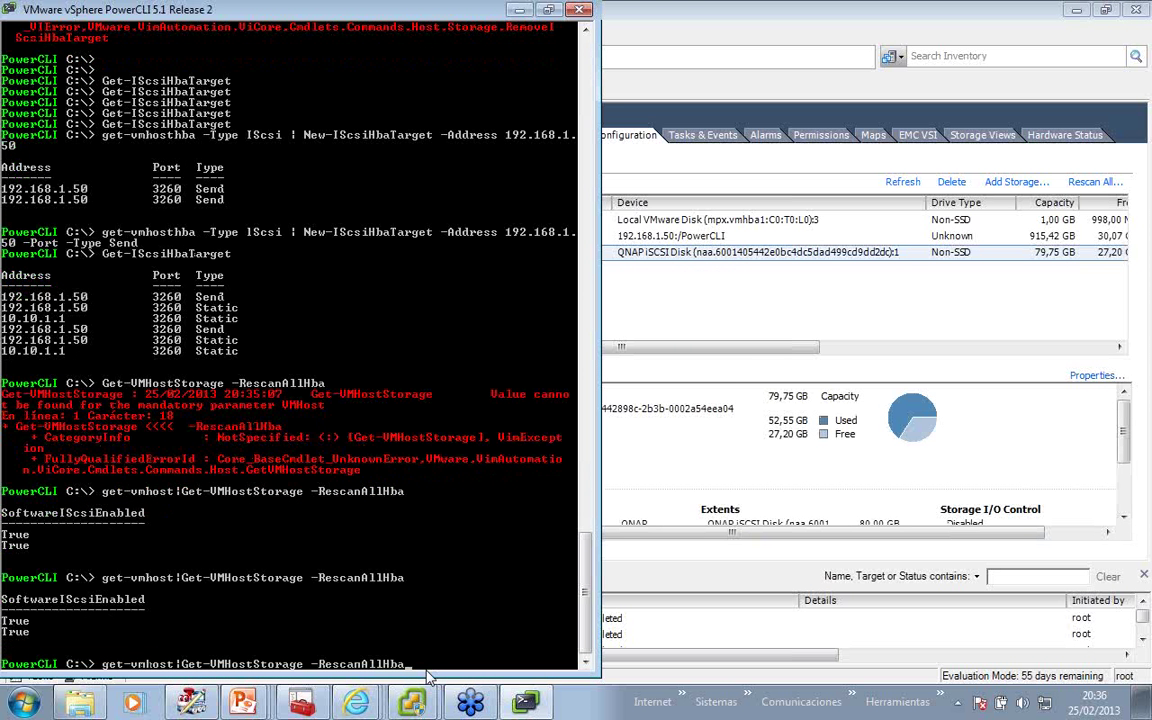
key(BackSpace)
key(BackSpace)
key(BackSpace)
key(BackSpace)
key(BackSpace)
key(BackSpace)
text(v)
key(Tab)
key(Return)
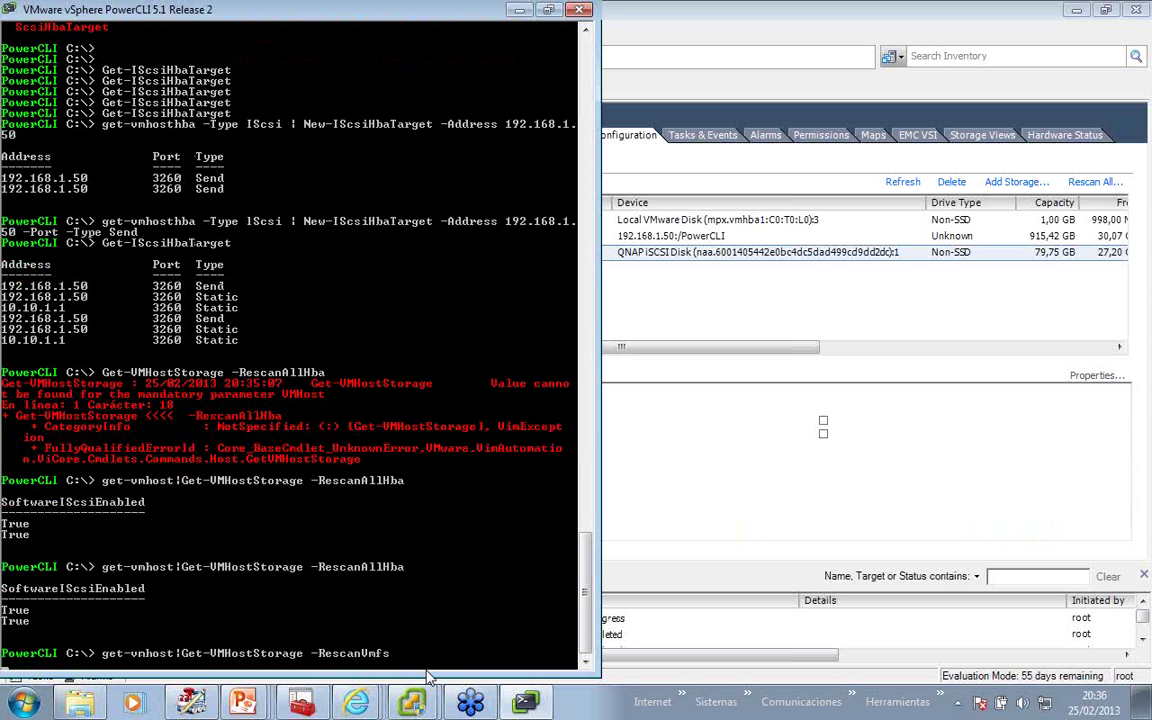
click(428, 678)
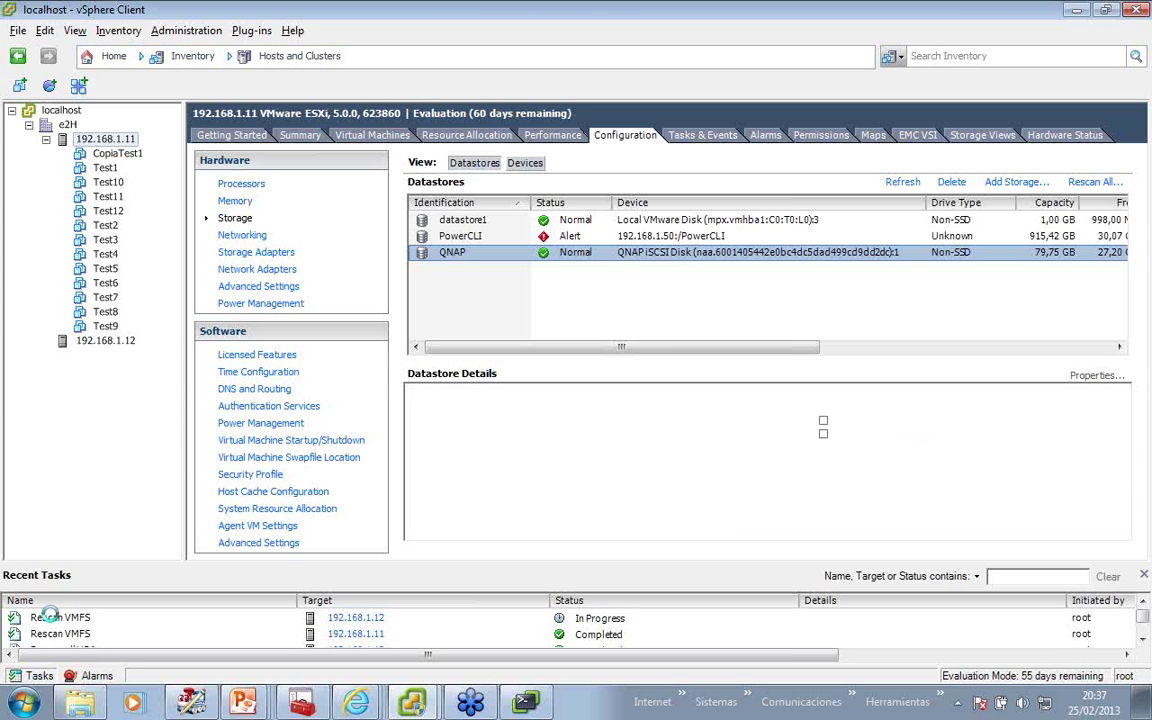
Run get-vmhost|Get-VMHostStorage -RescanVmfs -RescanAllHba in PowerCLI and check the combined rescan tasks in vSphere Client.
key(alt+Tab)
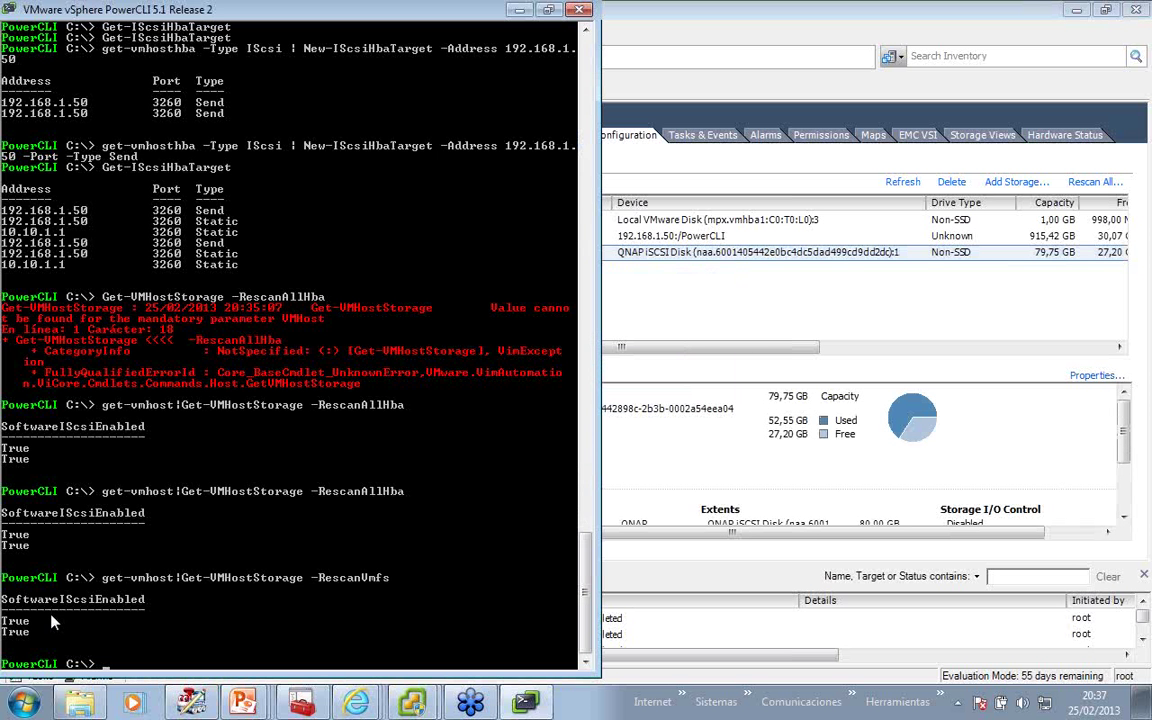
key(Up)
text(-)
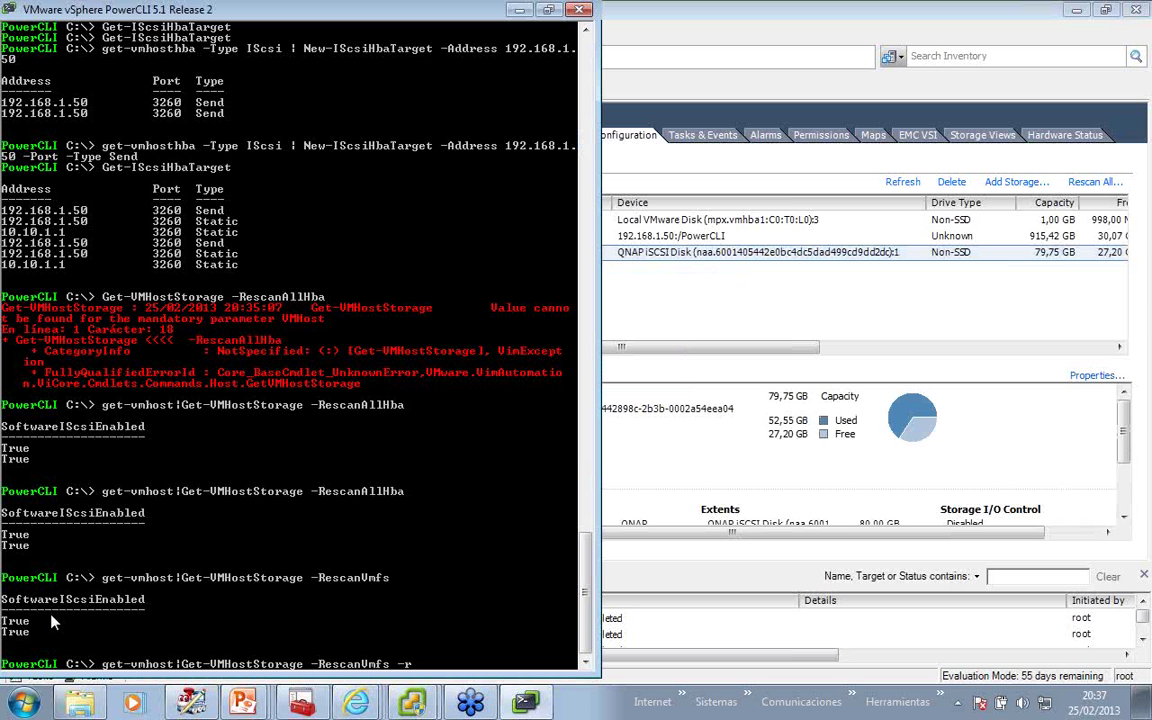
text(RescanAllHba)
key(Return)
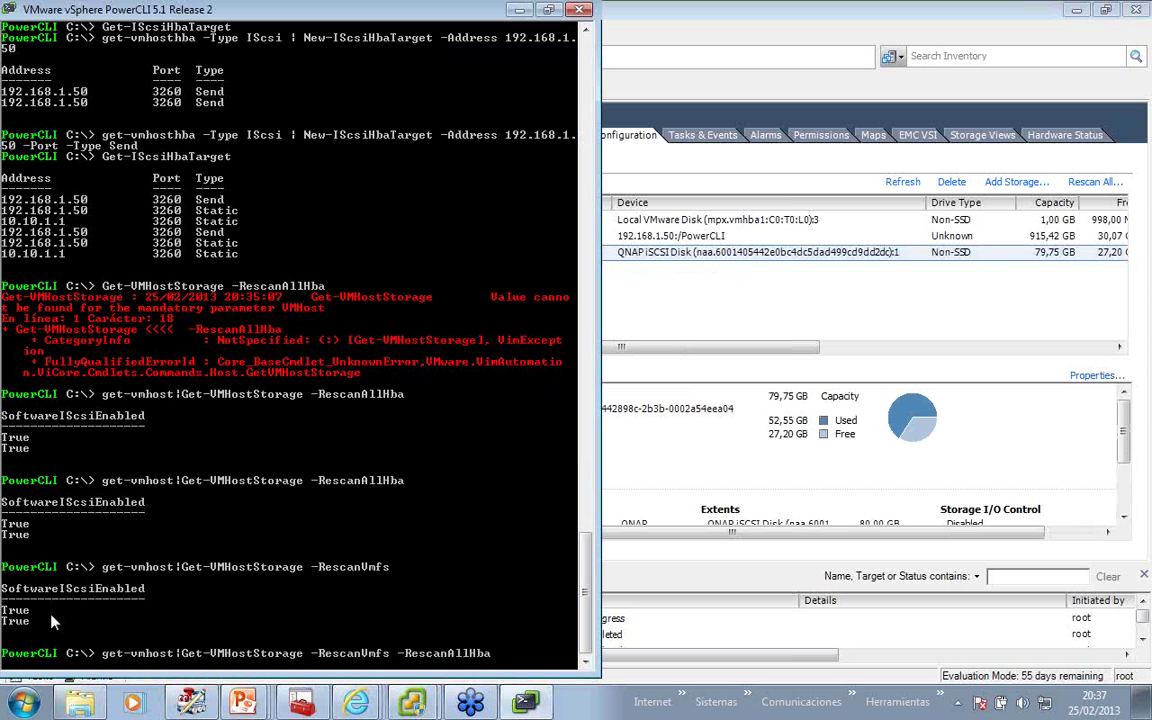
key(alt+Tab)
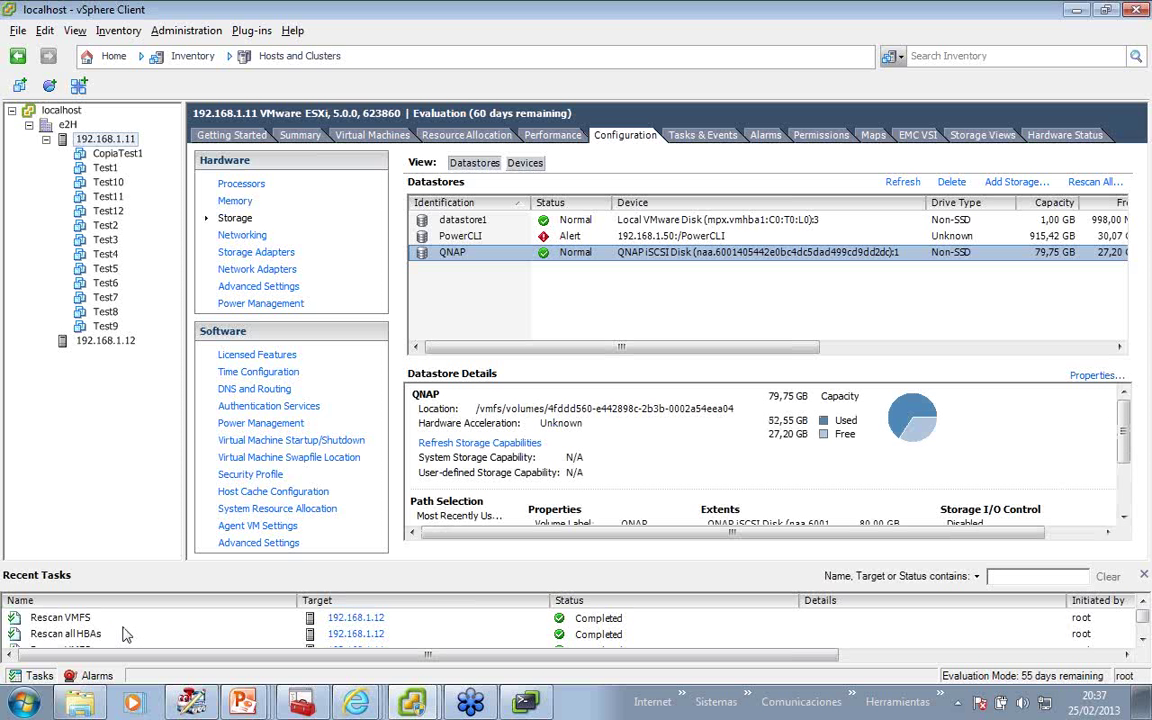
Switch to the PowerPoint slide show and advance to the New-Datastore slide, revealing its VMFS parameters.
mouse_move(243, 700)
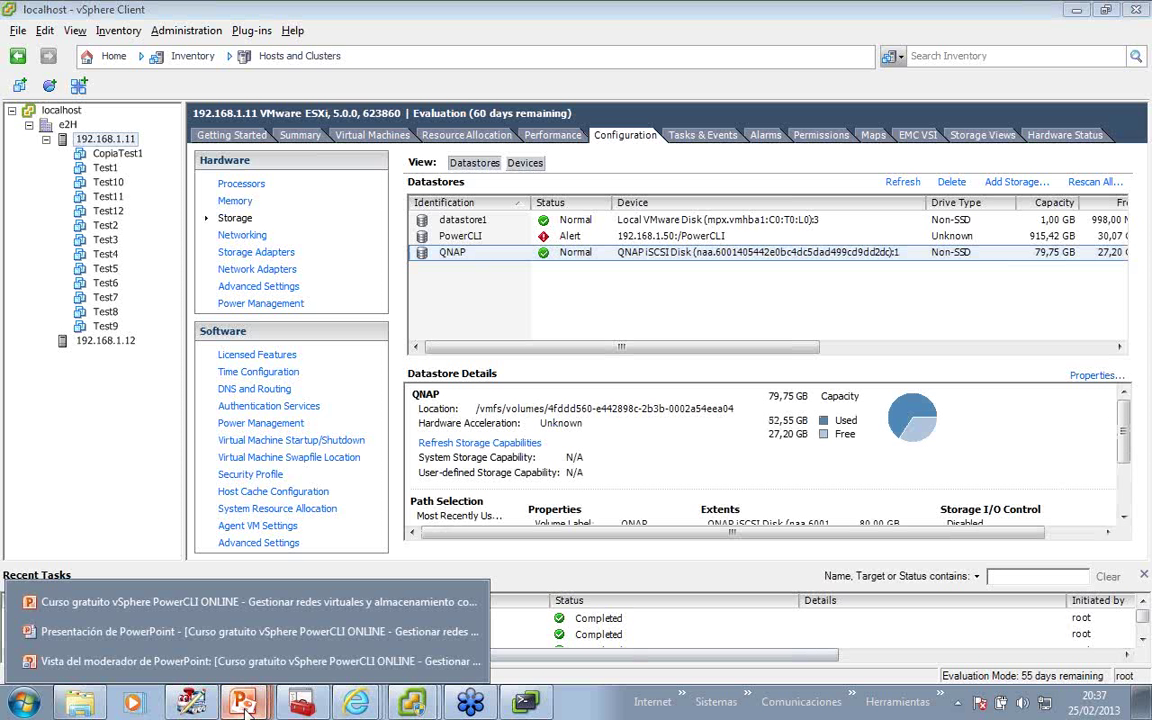
click(228, 662)
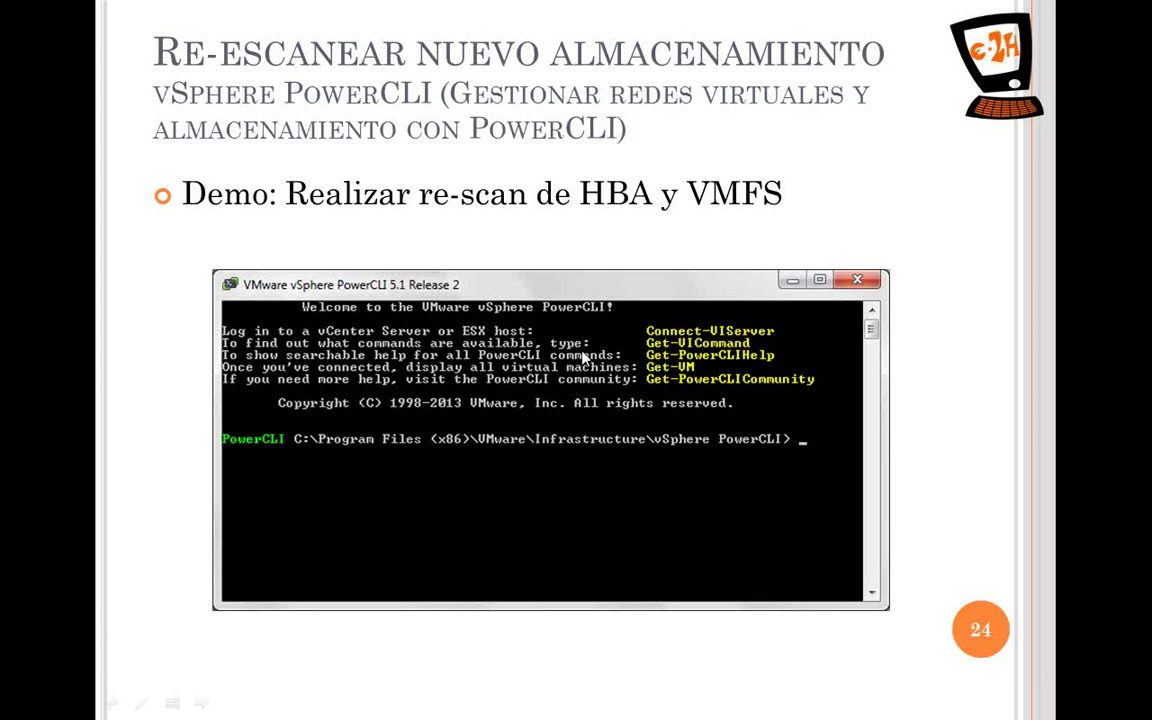
click(583, 345)
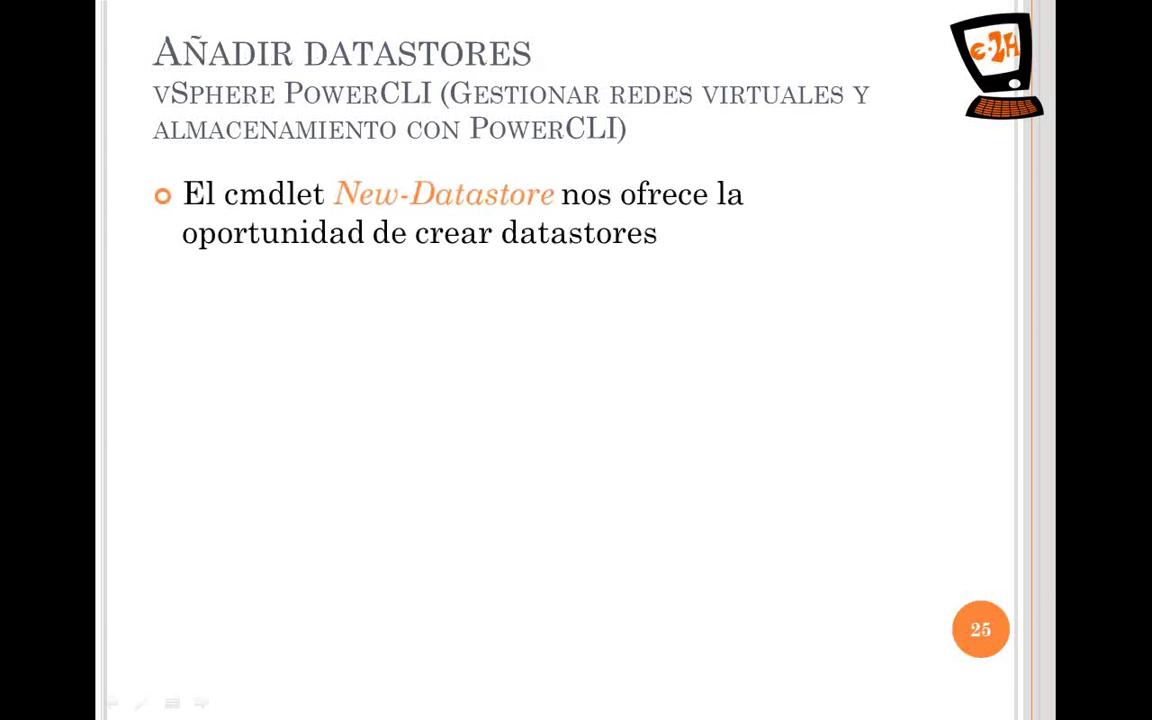
key(Right)
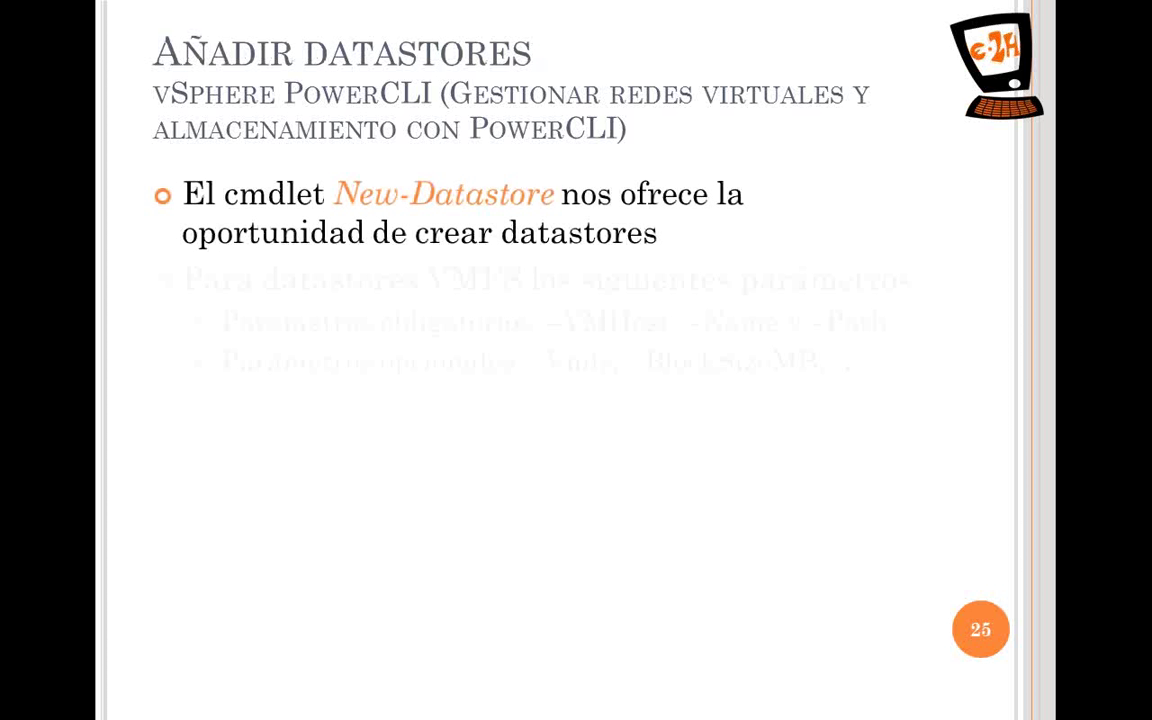
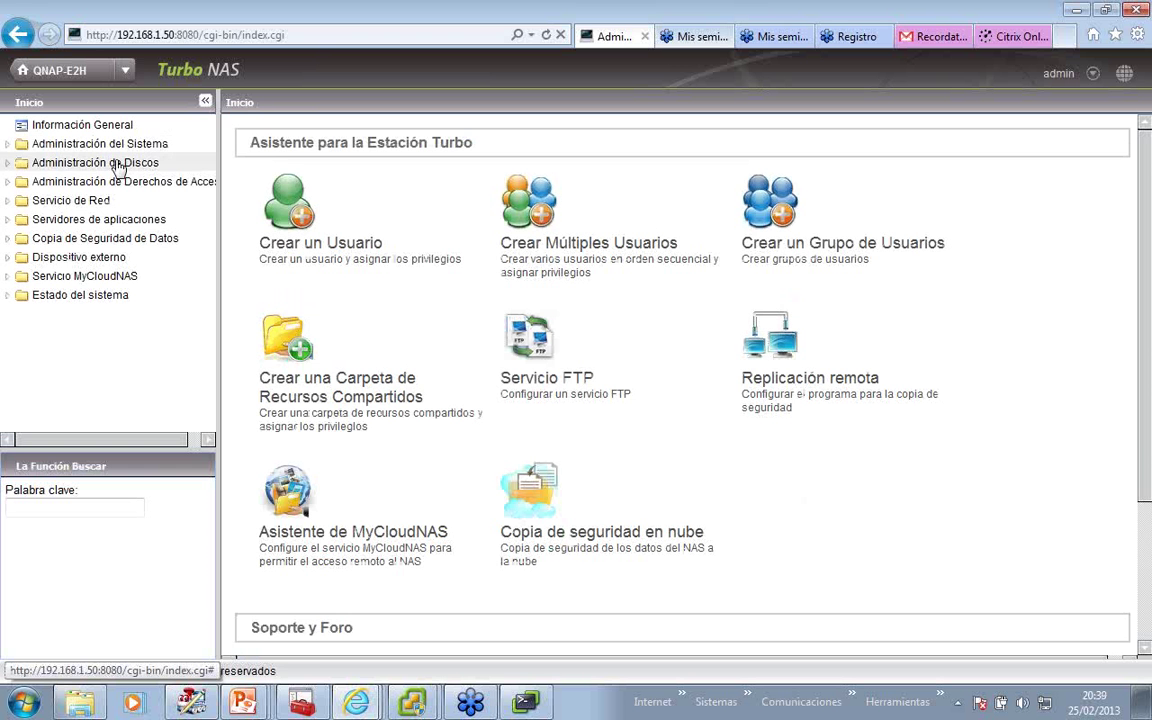
Start the iSCSI quick configuration wizard from the QNAP target administration and choose to create only an iSCSI LUN.
click(104, 164)
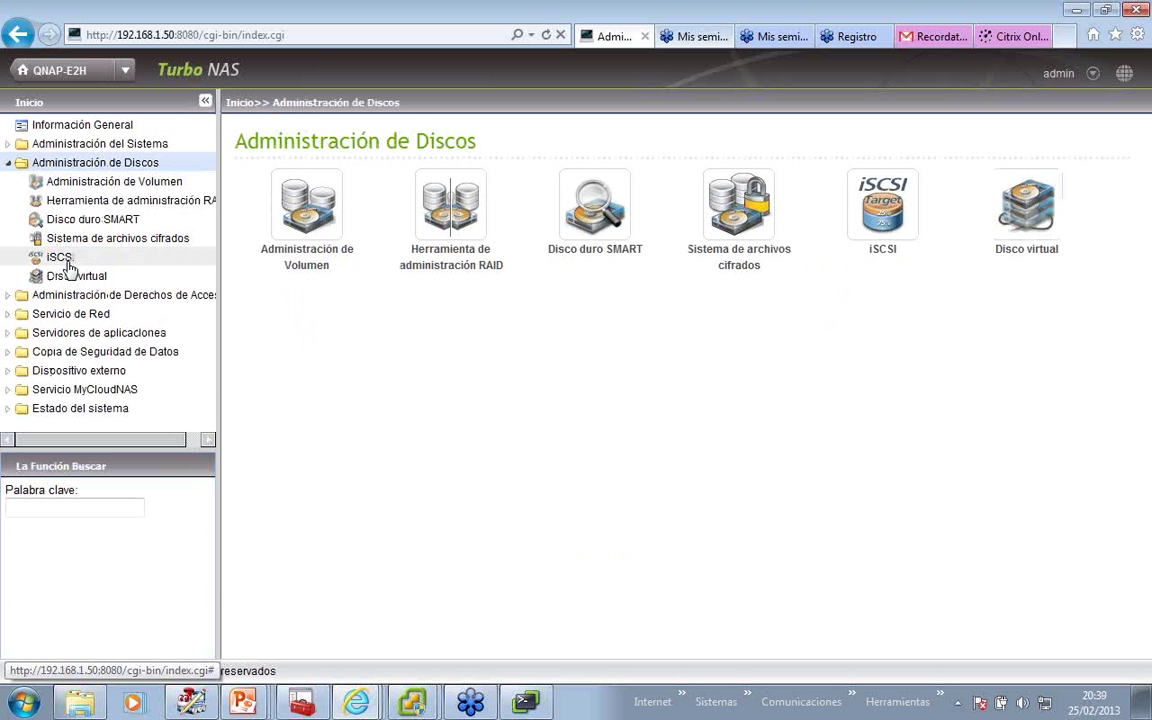
click(36, 260)
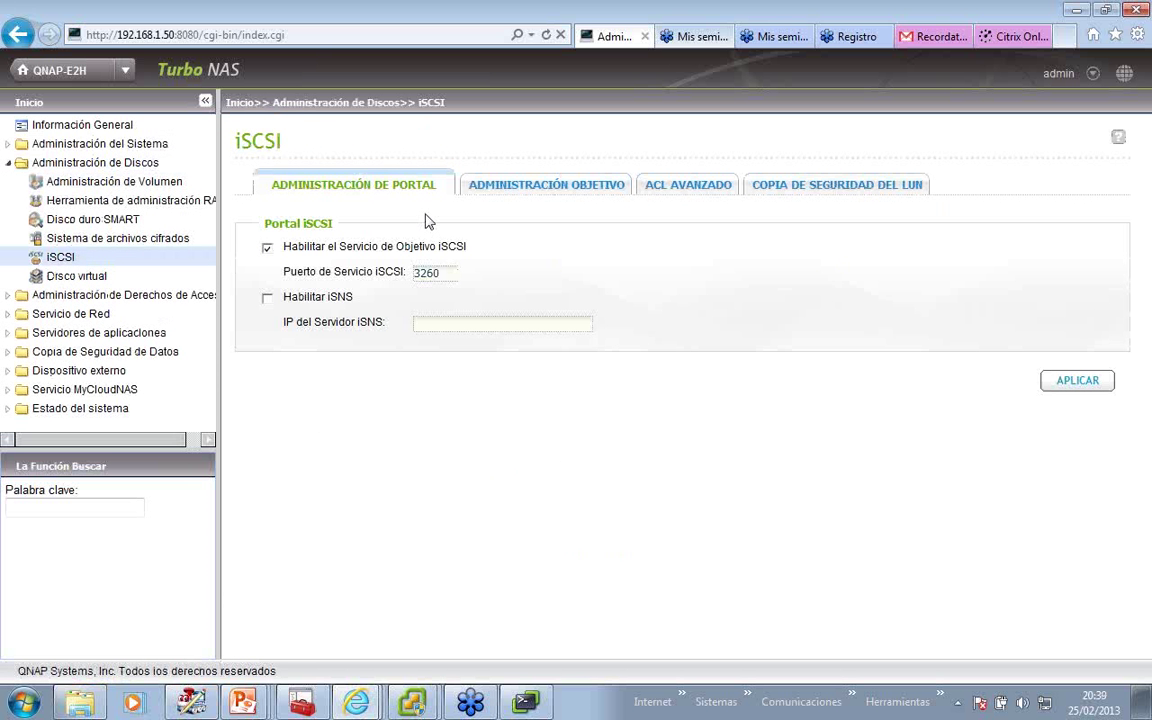
click(509, 187)
click(366, 252)
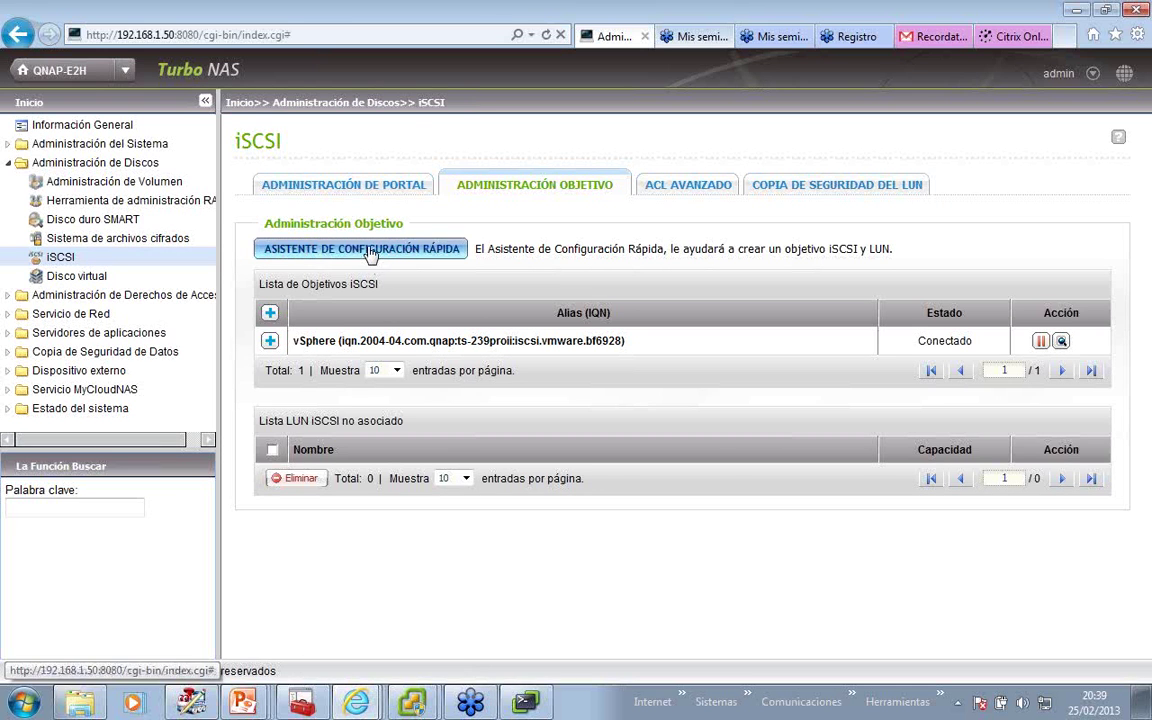
click(511, 335)
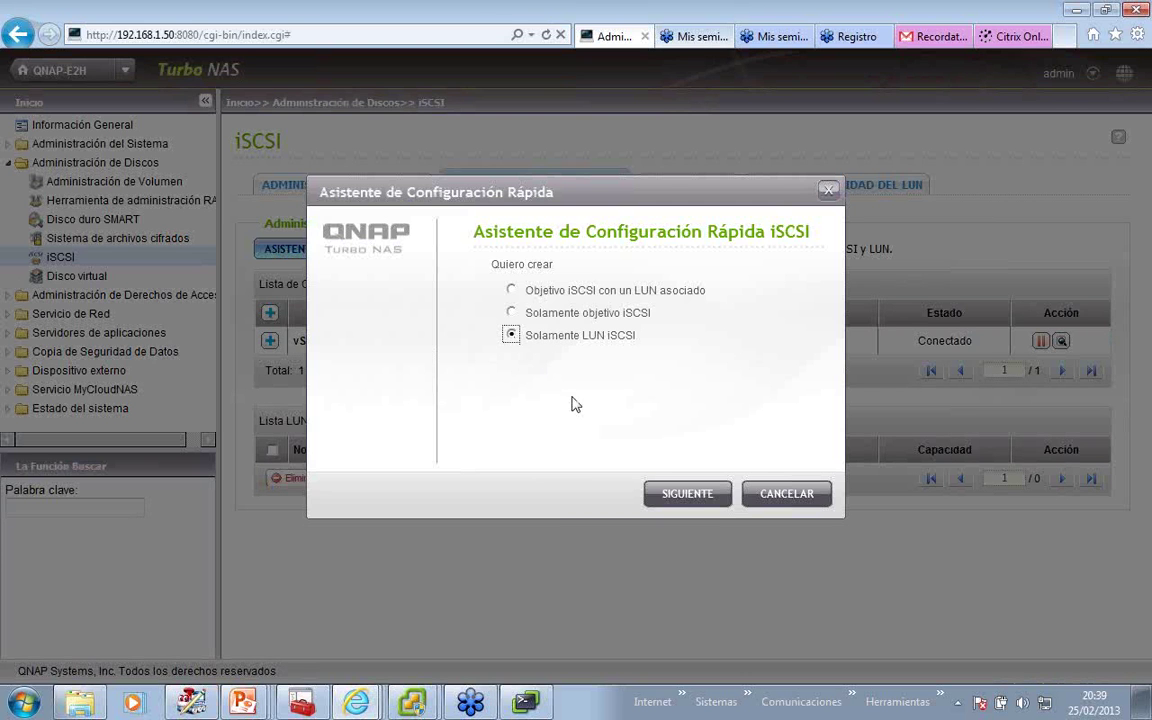
click(686, 494)
Name the thin-provisioned LUN PowerCLI and set its capacity to 2 GB.
click(509, 318)
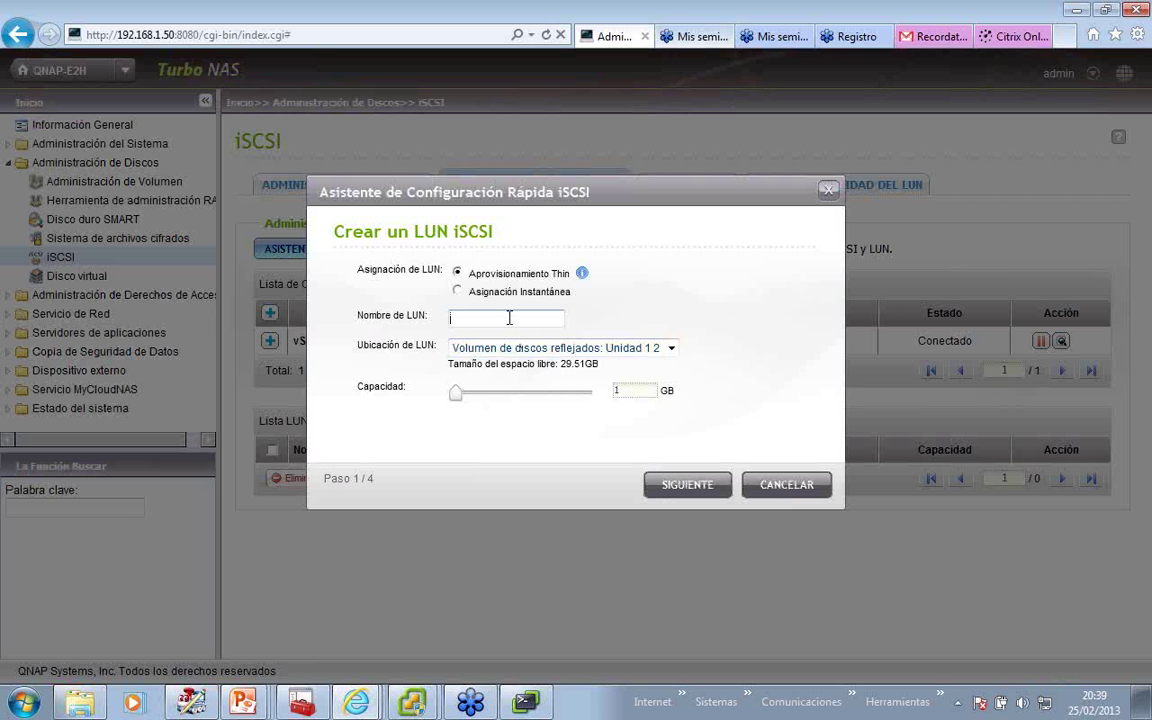
text(PowerCLI)
double_click(622, 391)
text(2)
click(700, 485)
Associate the new LUN with the vSphere target and finish the wizard.
click(367, 313)
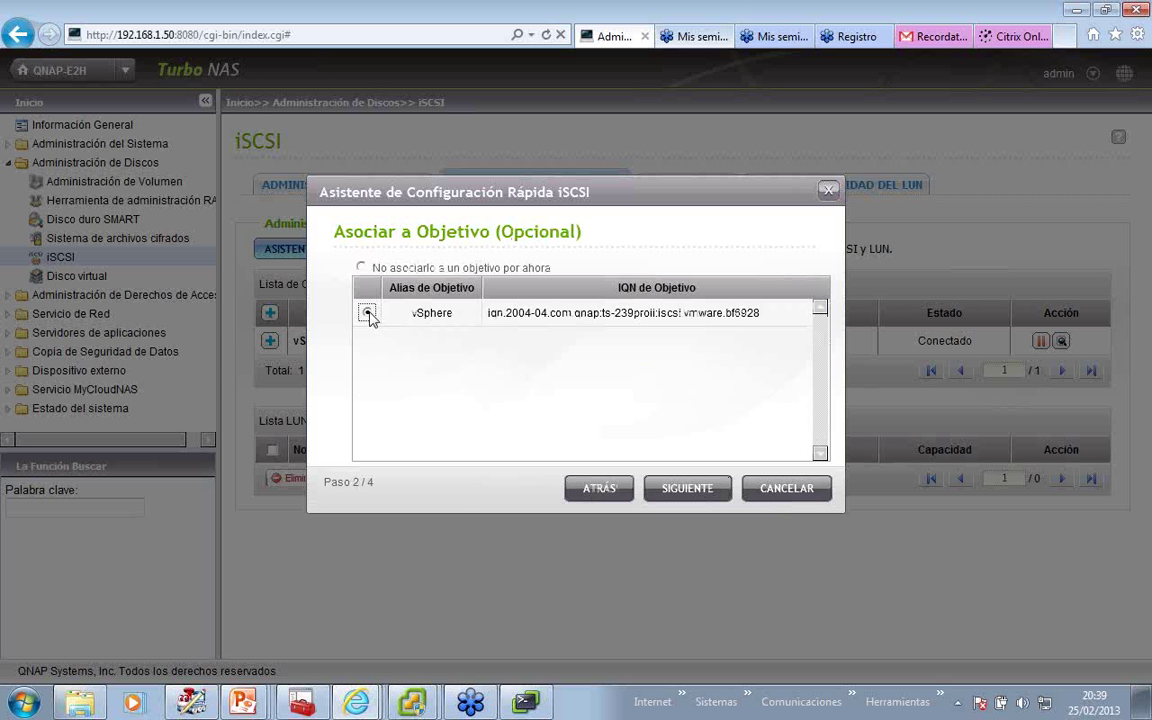
click(682, 488)
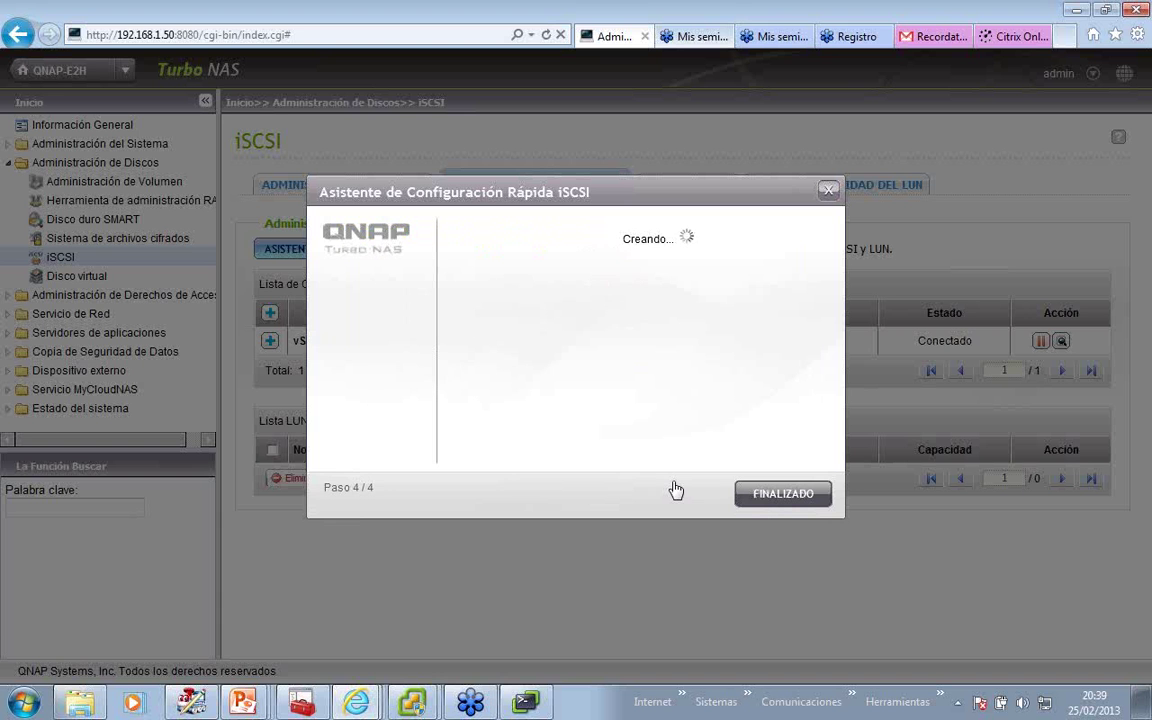
click(748, 496)
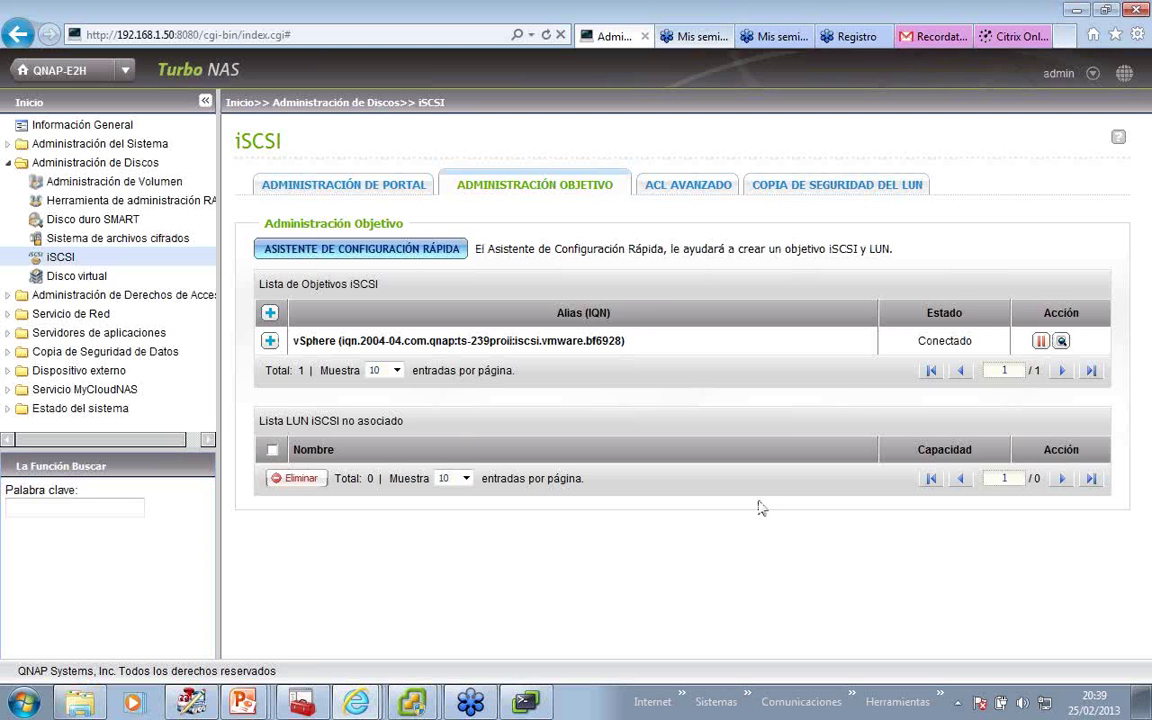
Return from the QNAP page to the slide about creating a VMFS datastore from the iSCSI LUN.
click(1067, 12)
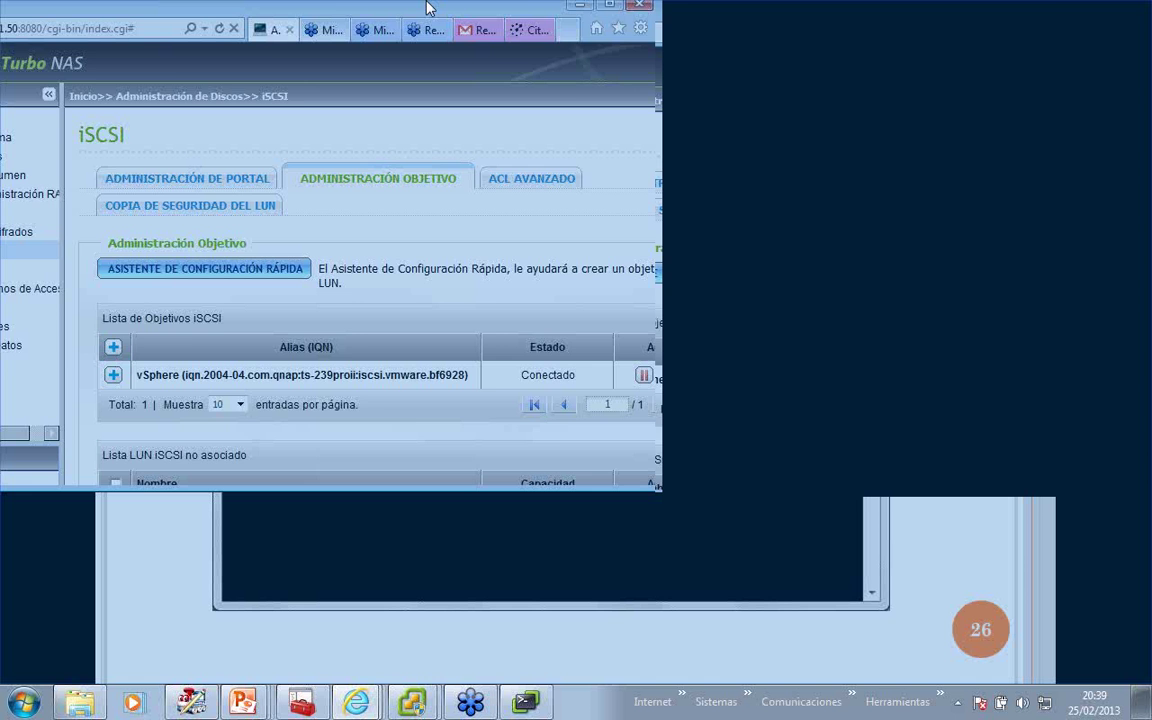
key(alt+Tab)
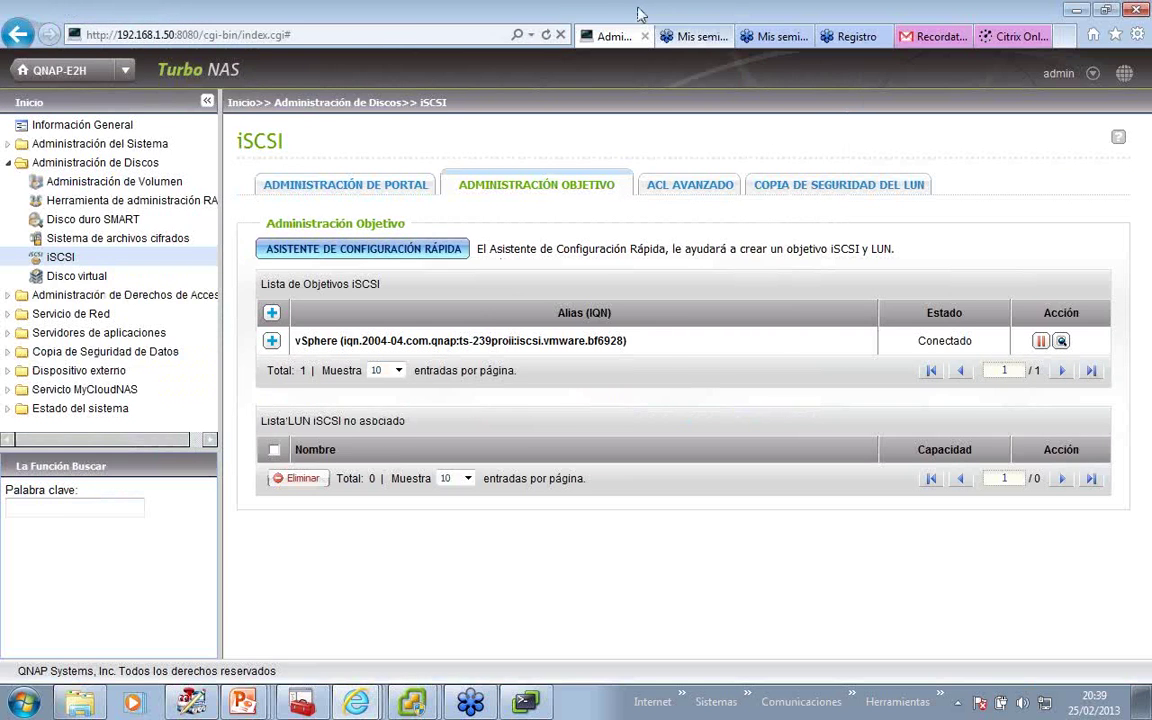
key(alt+Tab)
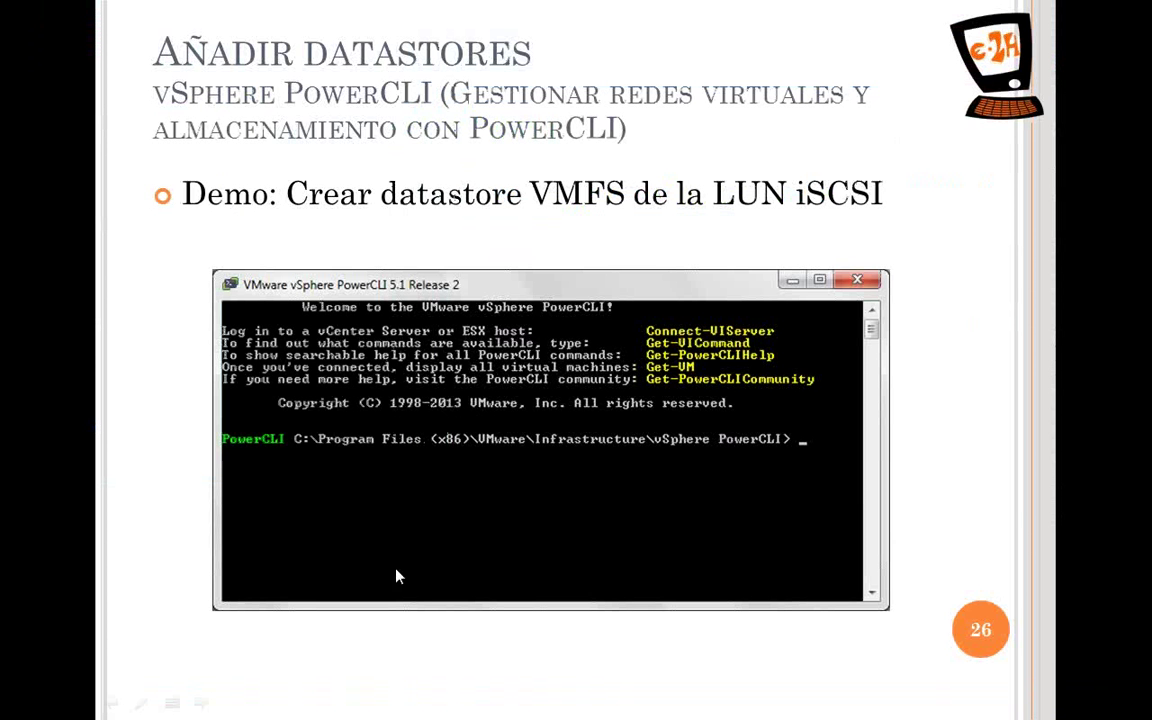
Switch to PowerCLI and list the host's LUNs with Get-ScsiLun -VmHost 192.168.1.11.
key(alt+Tab)
key(Tab)
key(Tab)
key(Tab)
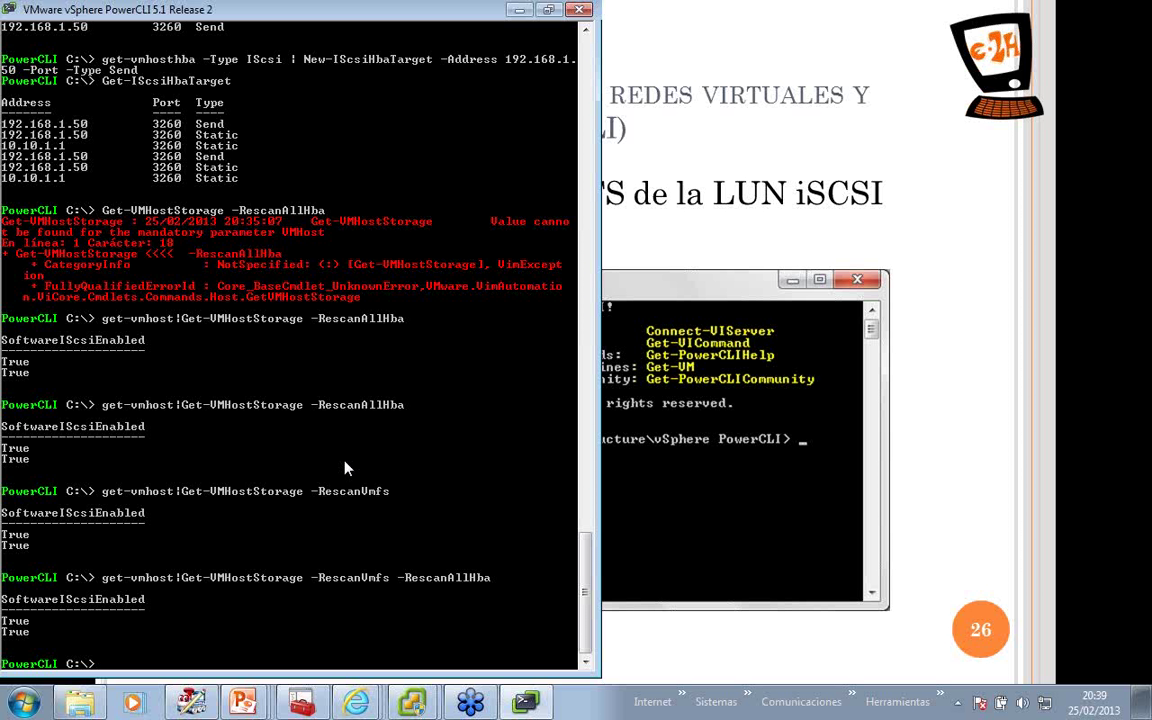
text(get-scs)
key(Tab)
key(Tab)
text(-Id)
key(BackSpace)
key(BackSpace)
key(Tab)
key(Tab)
text(1)
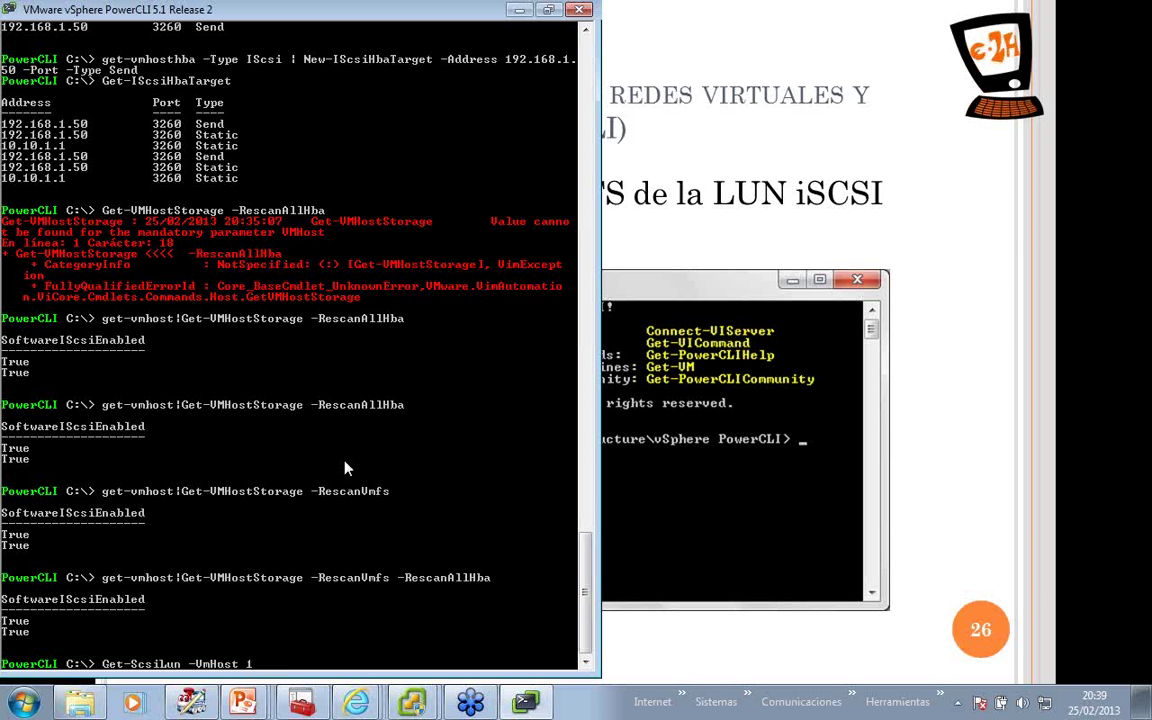
text(92.168.1.11)
key(Return)
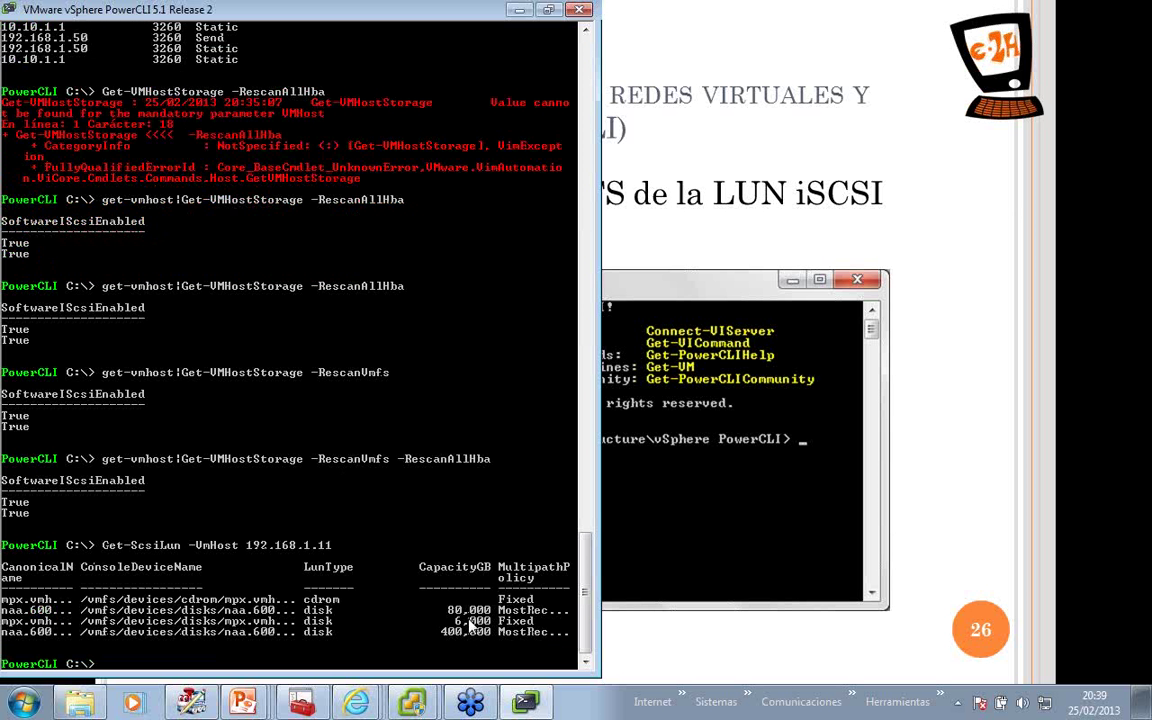
Rescan the HBAs of that host only with get-vmhost 192.168.1.11 | Get-VMHostStorage -RescanAllHba.
text(get-vmhost 192.168.)
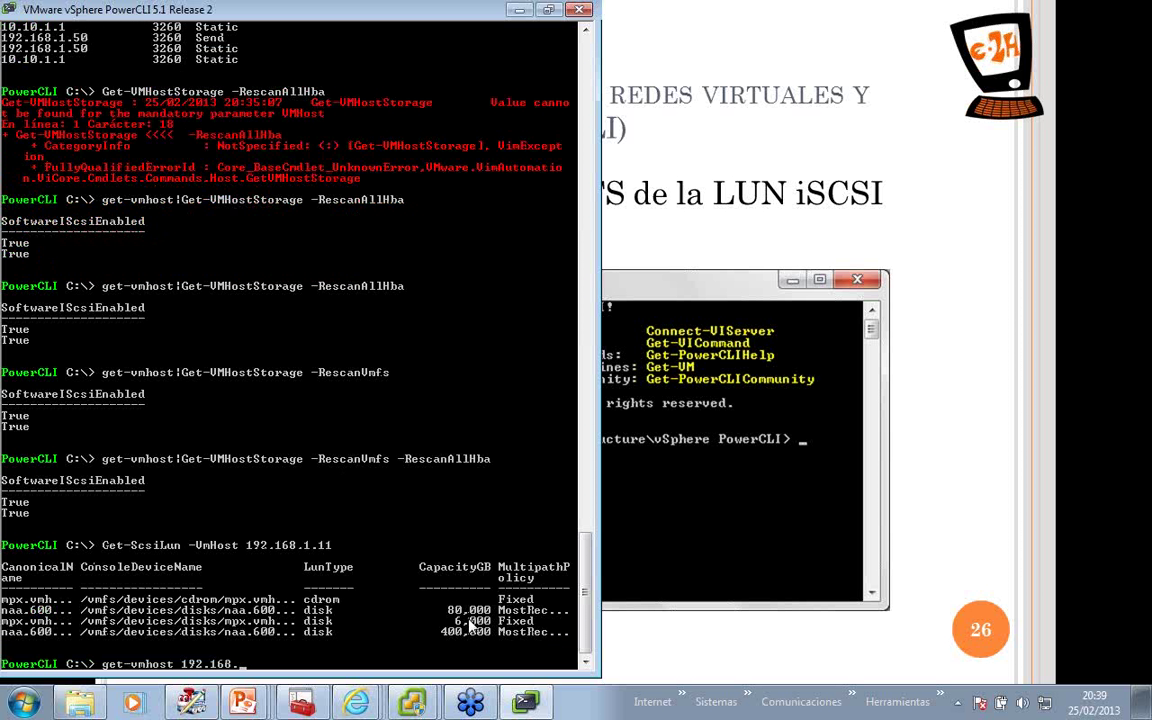
text(1.11 | get-vmhosts)
key(Tab)
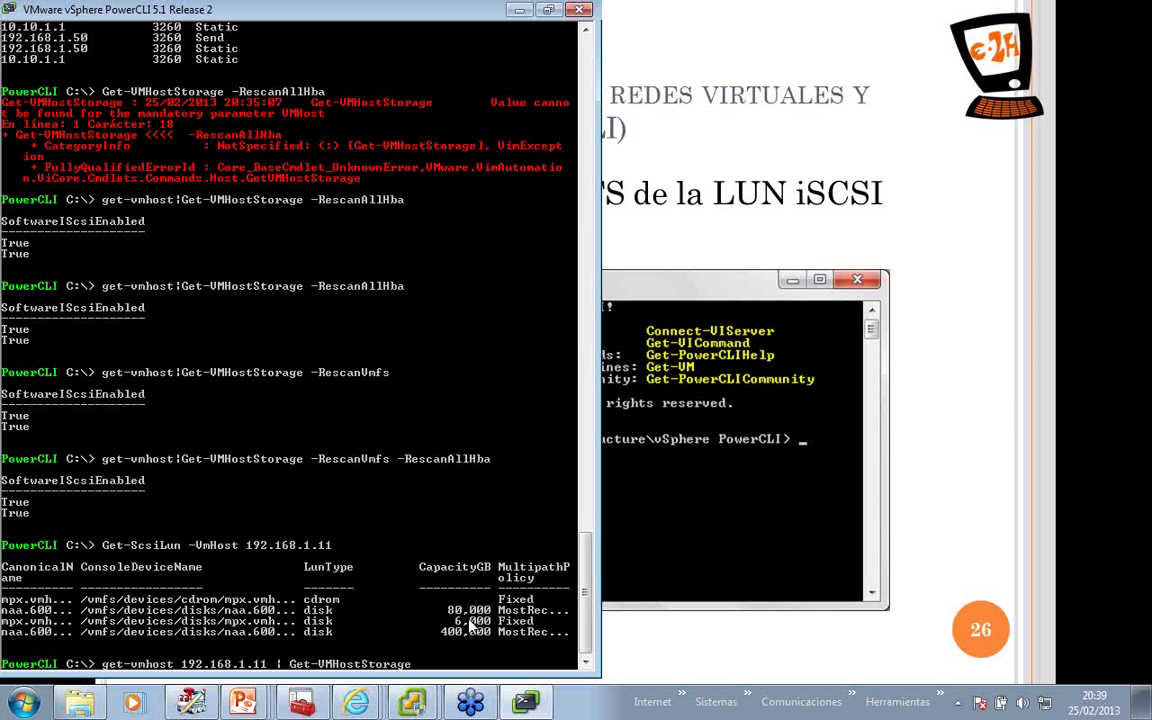
text(-resc)
key(Tab)
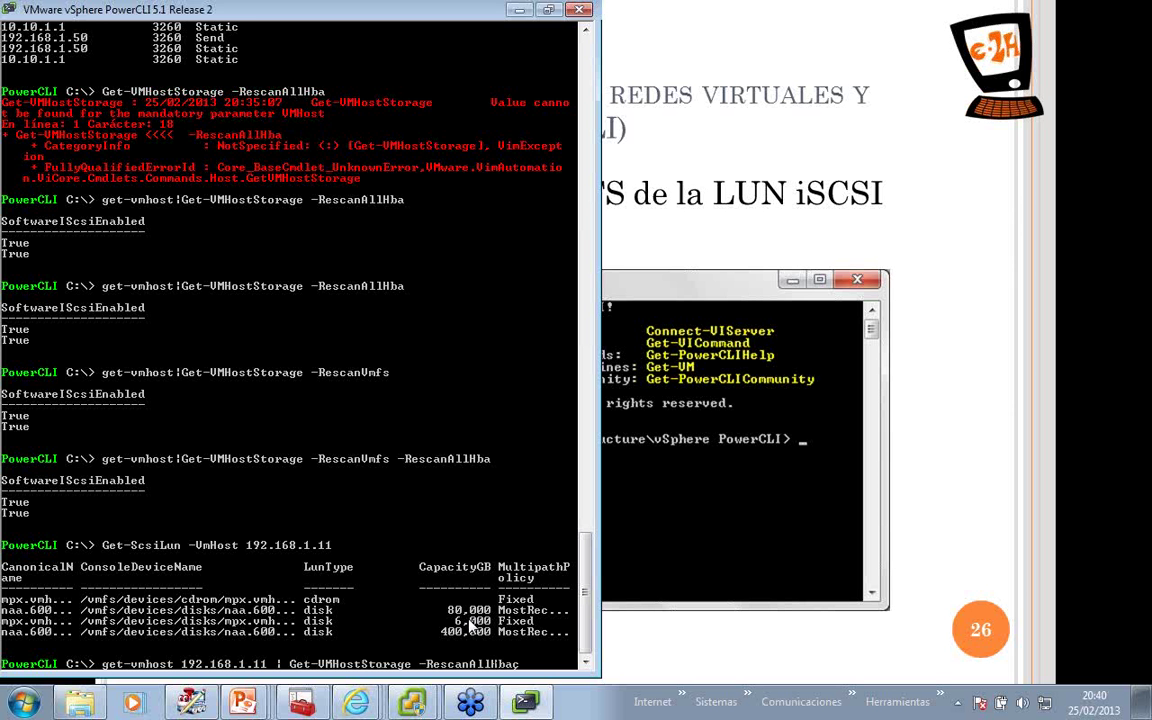
key(Return)
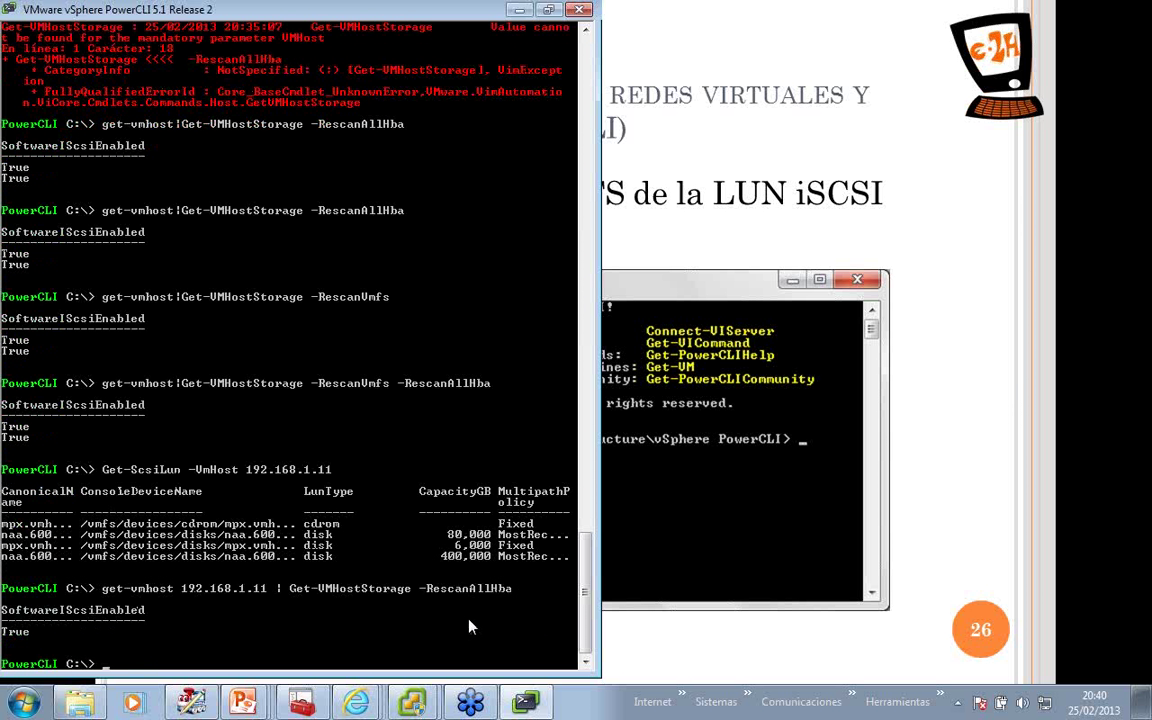
Rerun Get-ScsiLun -VmHost 192.168.1.11 and highlight the 2 GB LUN's row in the output.
key(Up)
key(Up)
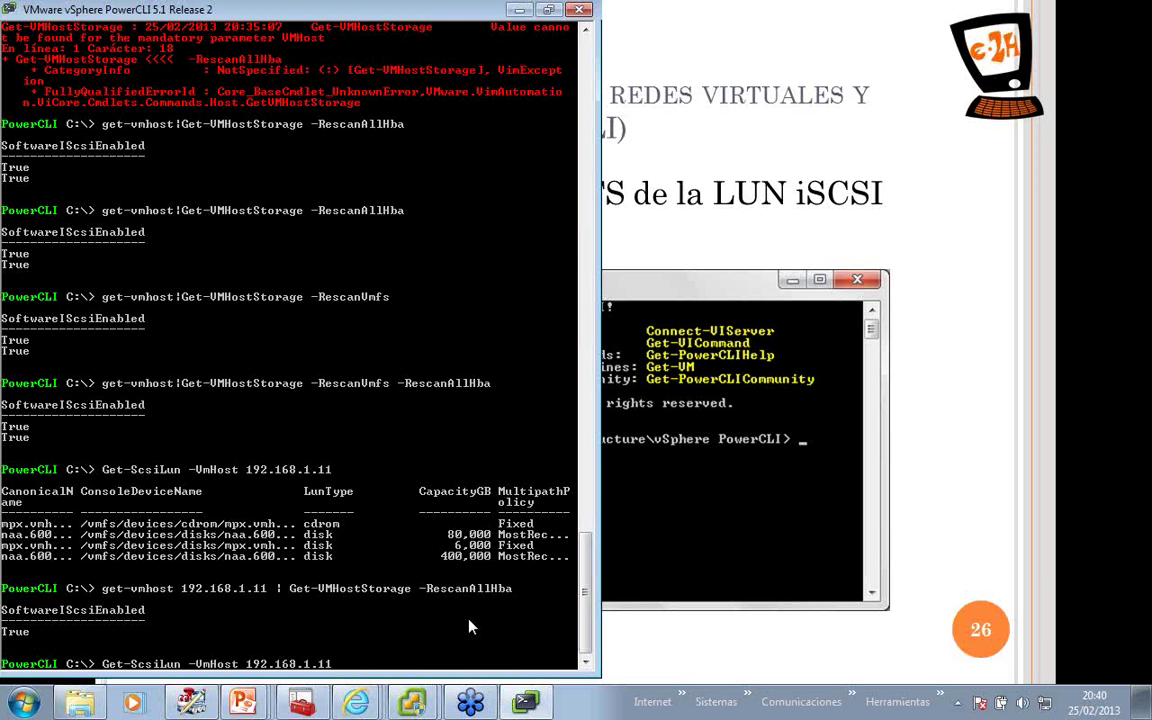
key(Return)
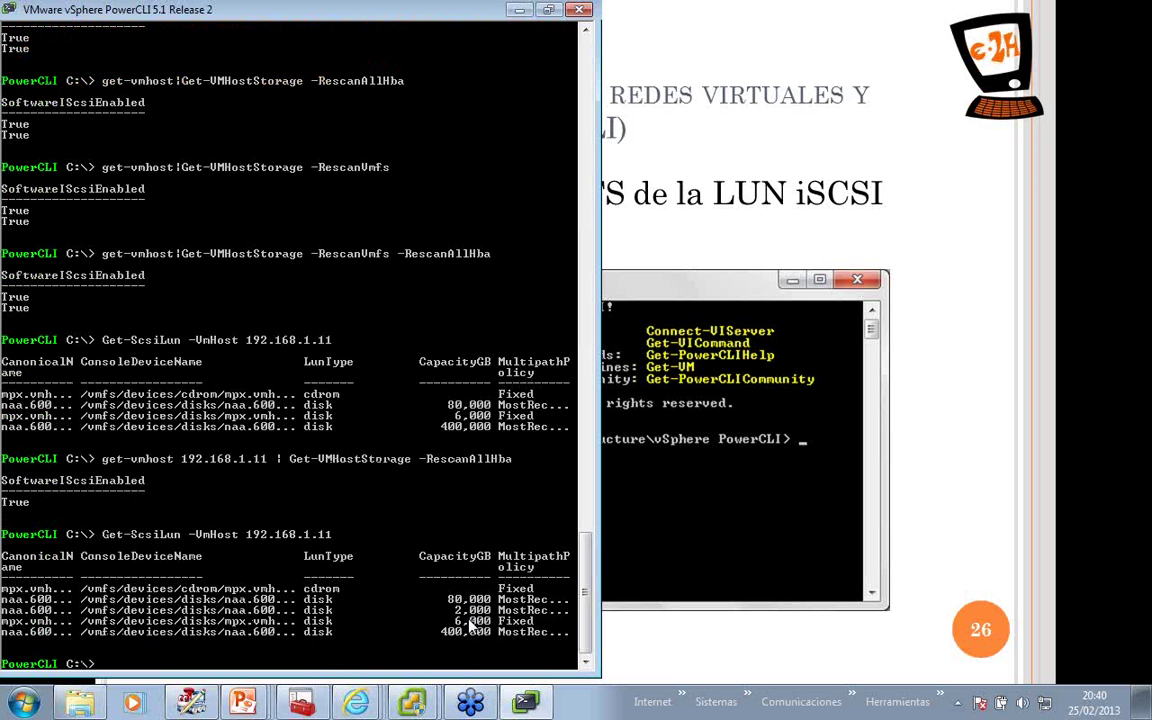
right_click(468, 623)
click(322, 504)
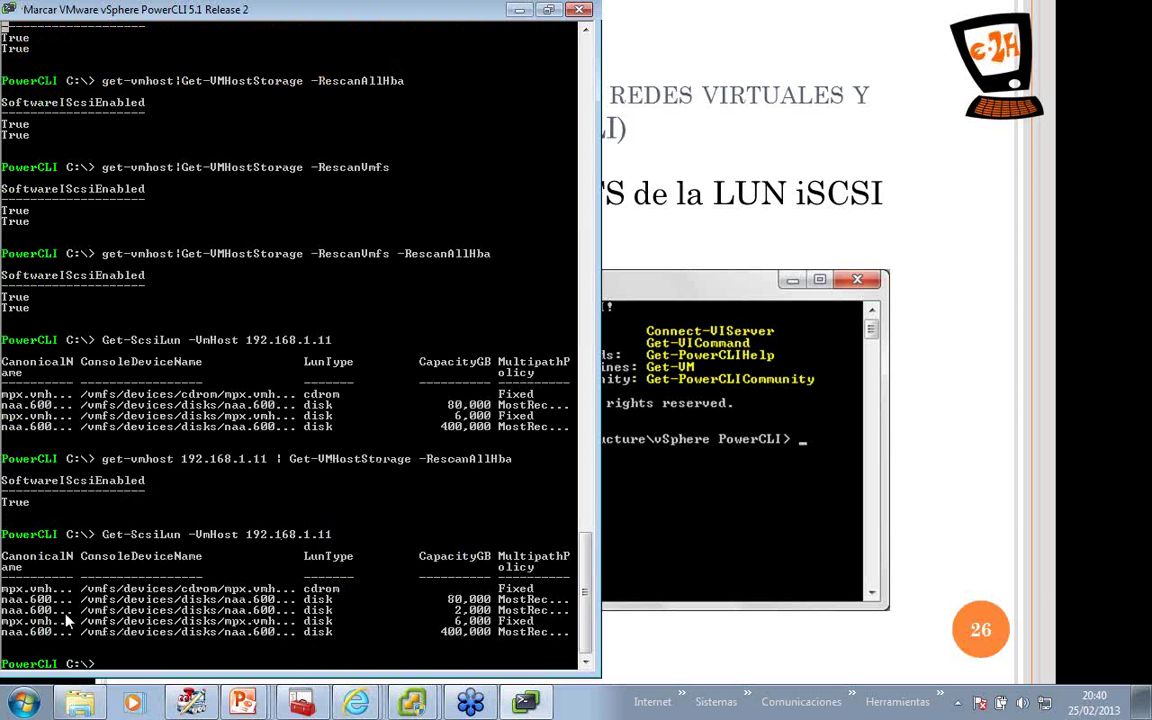
drag(487, 607, 6, 619)
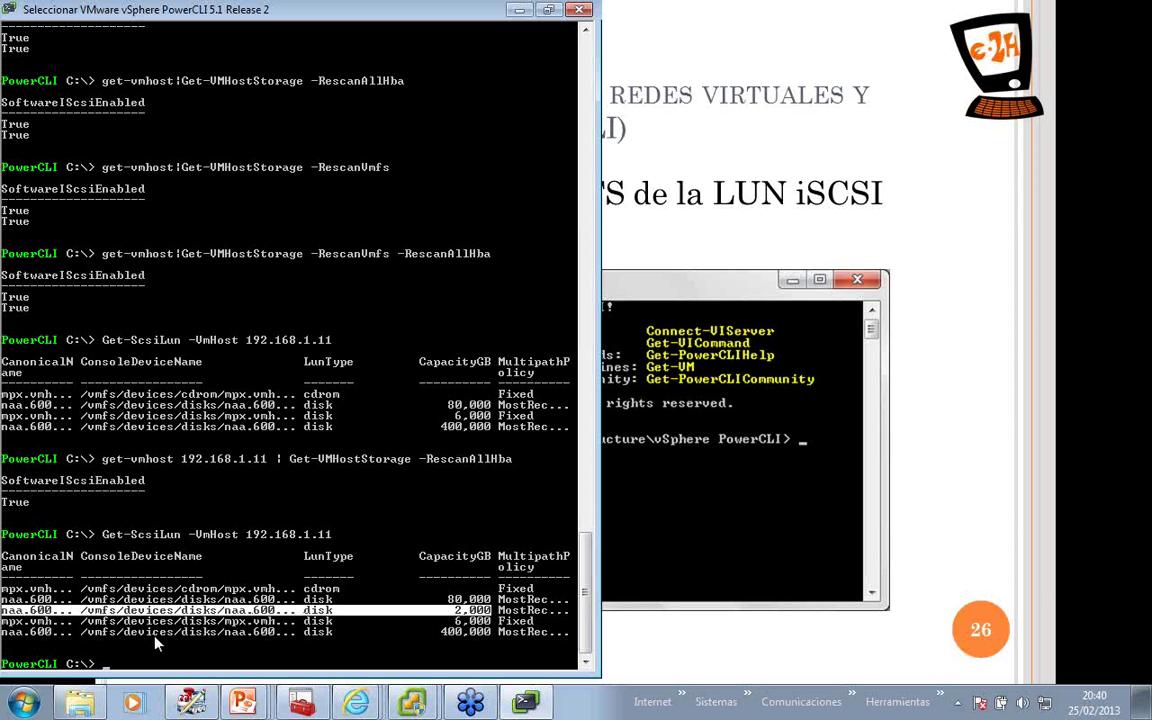
right_click(200, 643)
Open the full help for the New-Datastore cmdlet with man and the -full option.
text(man new-dat)
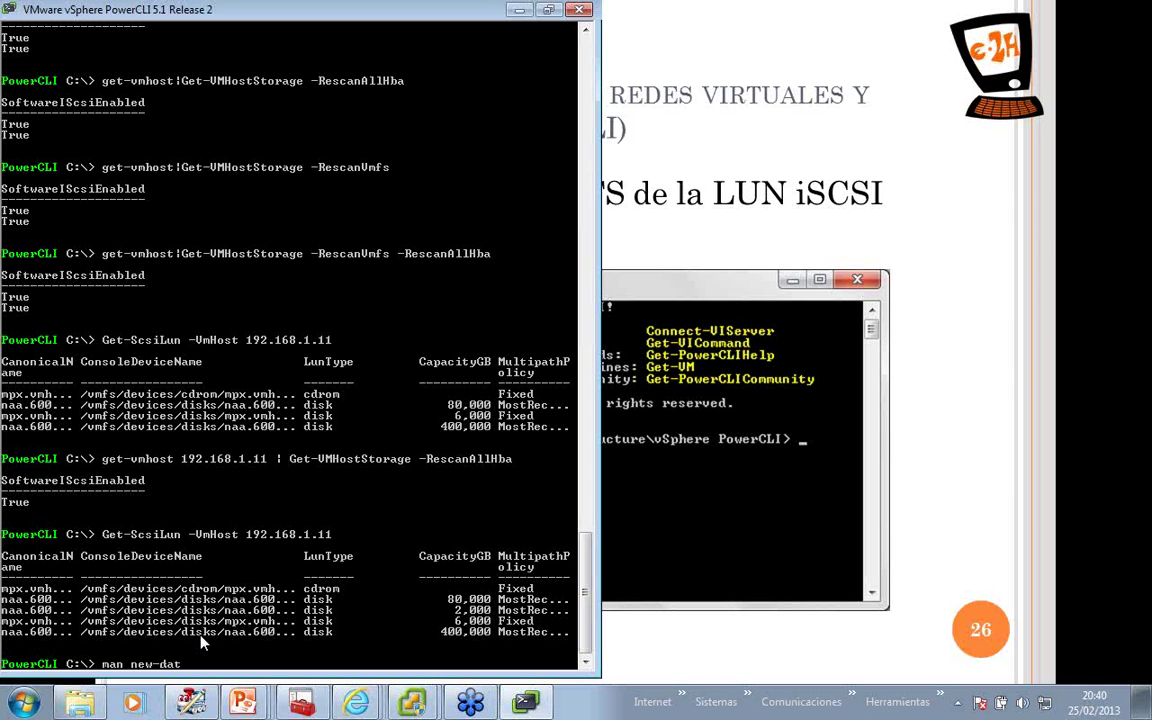
key(Tab)
text(-full)
key(Return)
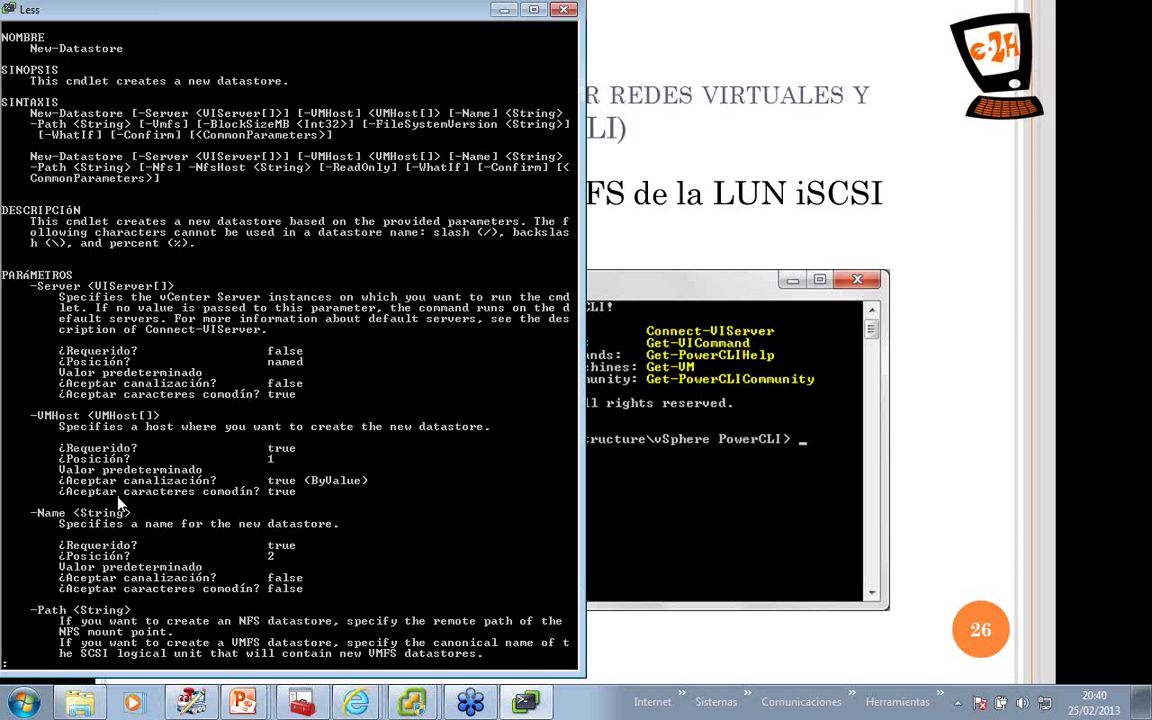
Examine the syntax and the -VMHost, -Name and -Path parameters in the New-Datastore help.
key(Return)
key(Return)
key(Return)
key(Return)
key(Return)
key(Return)
key(Return)
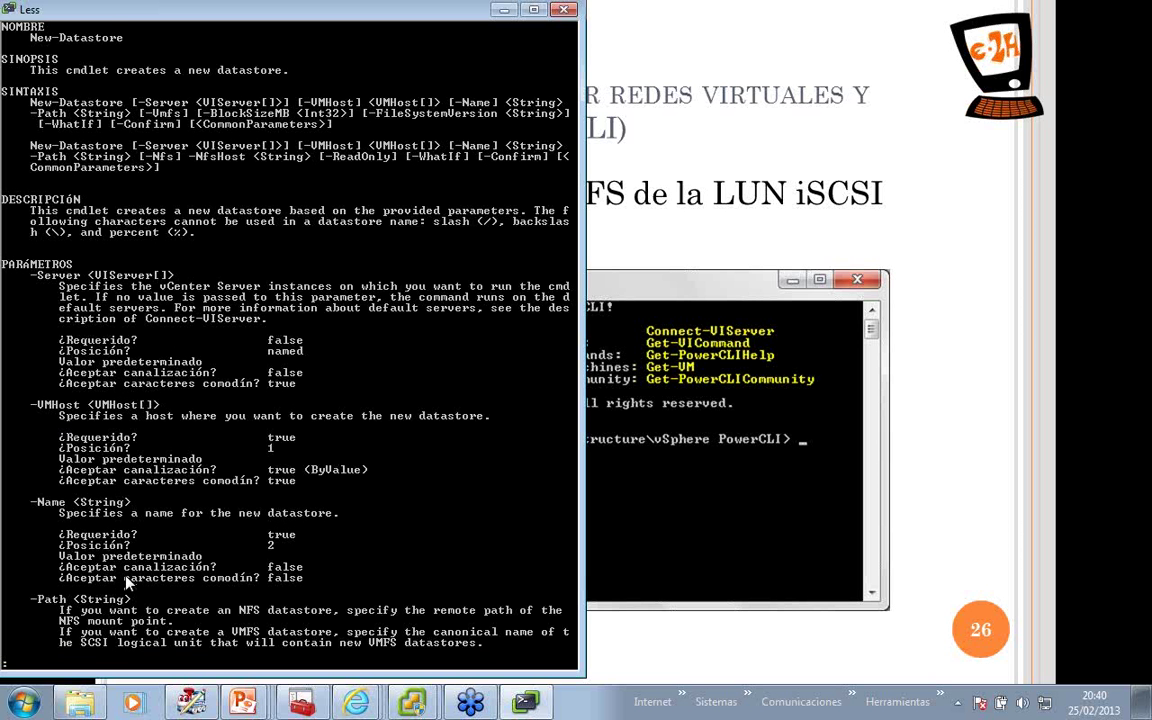
key(Return)
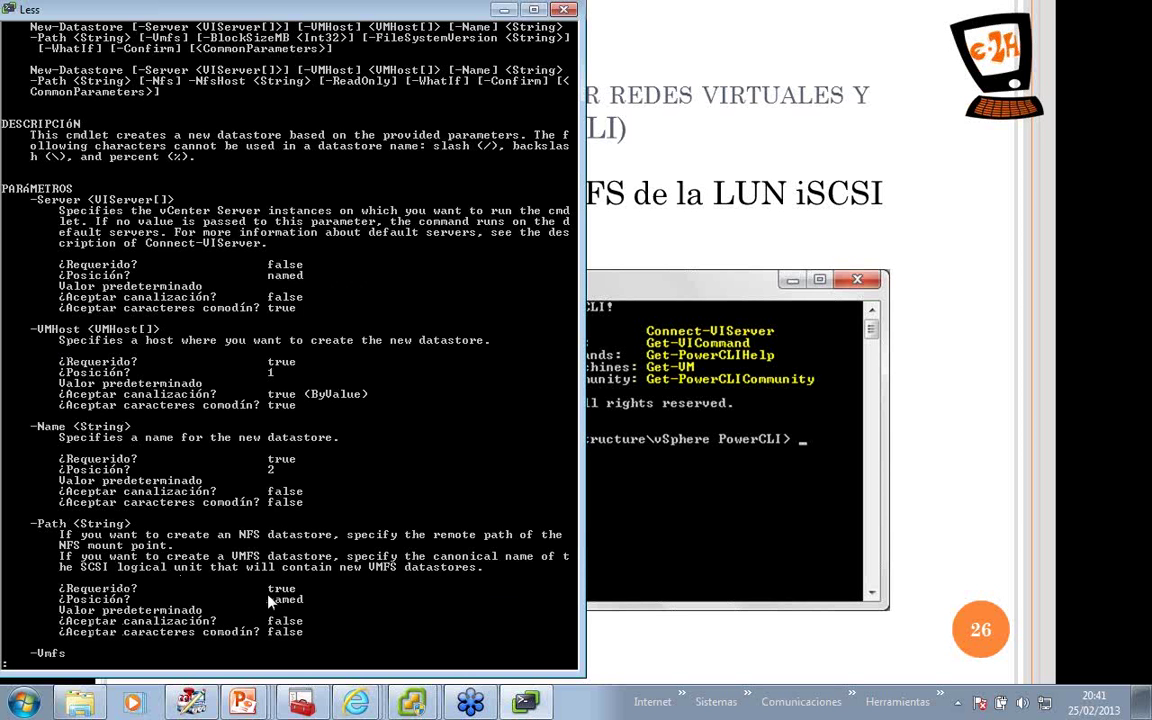
Read the -Vmfs parameter's description and attributes in the New-Datastore help.
key(Return)
key(Return)
key(Return)
key(Return)
key(Return)
key(Return)
key(Return)
key(Return)
key(Return)
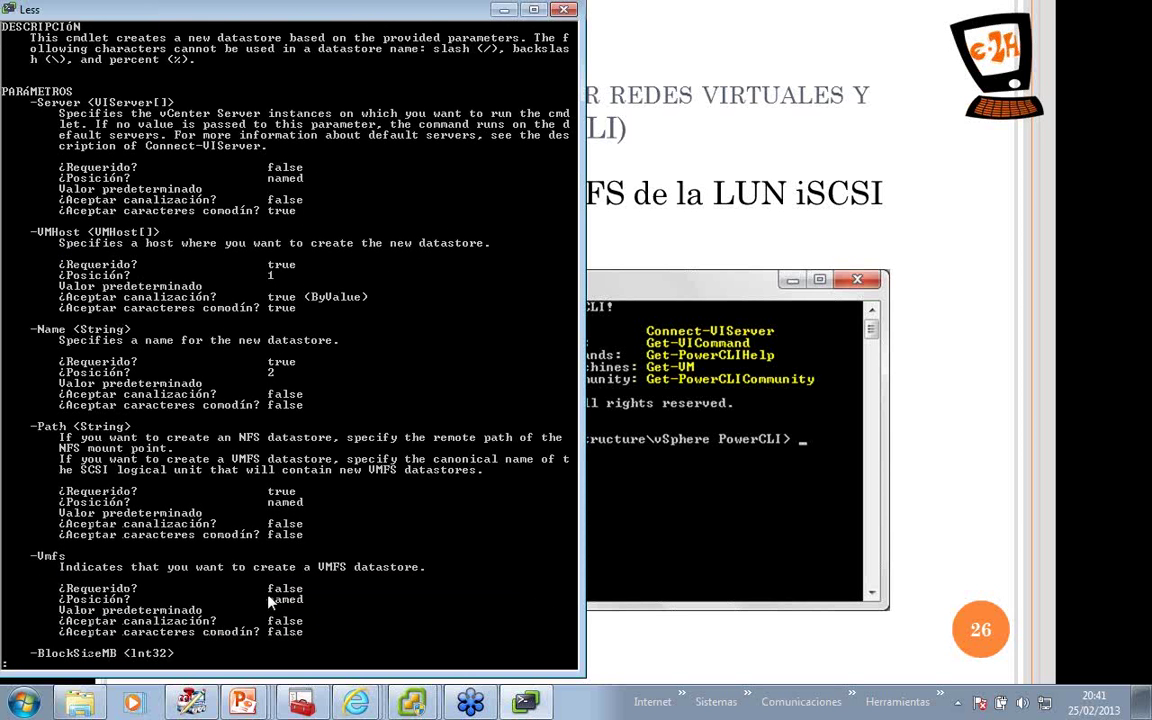
key(Return)
key(Return)
key(Return)
key(Return)
key(Return)
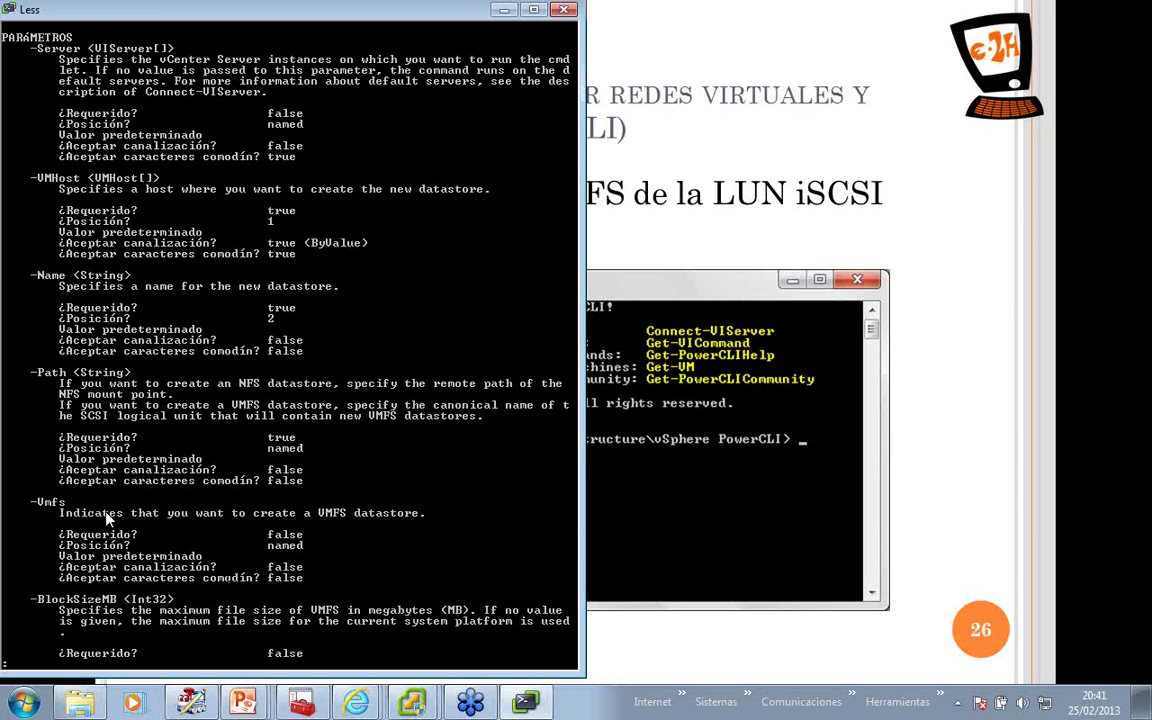
key(Return)
key(Return)
key(Return)
key(Return)
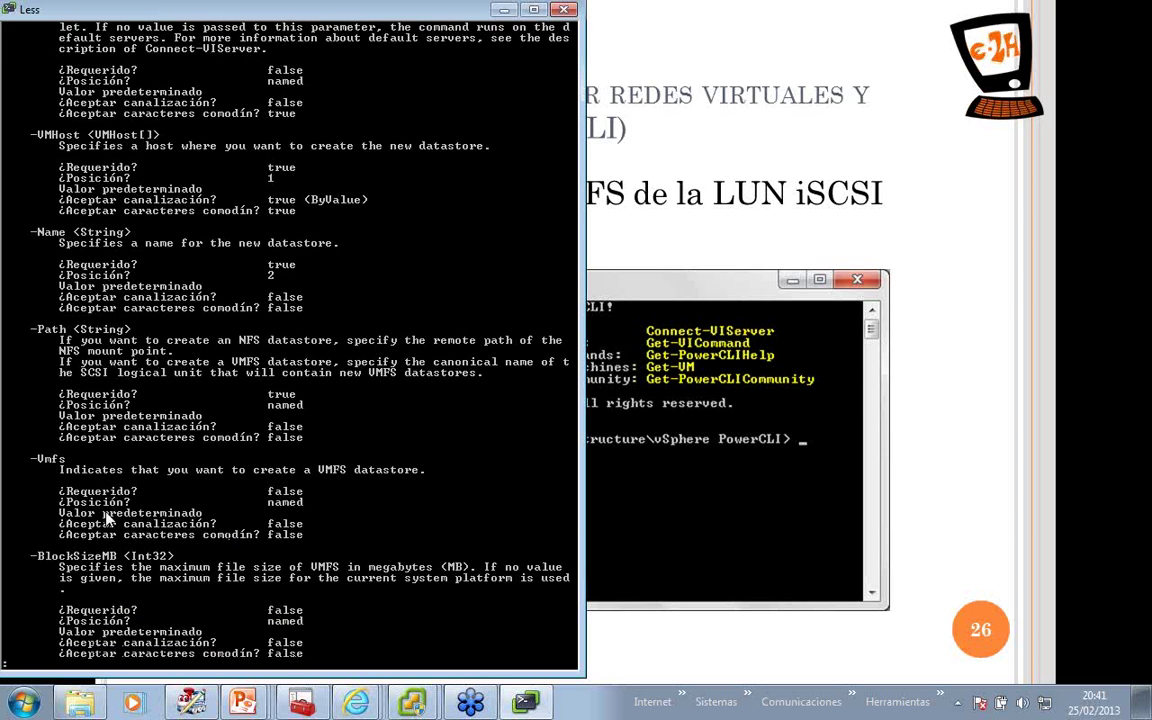
Examine the -BlockSizeMB, -FileSystemVersion and -WhatIf parameters in the New-Datastore help.
key(Return)
key(Return)
key(Return)
key(Return)
key(Return)
key(Return)
key(Return)
key(Return)
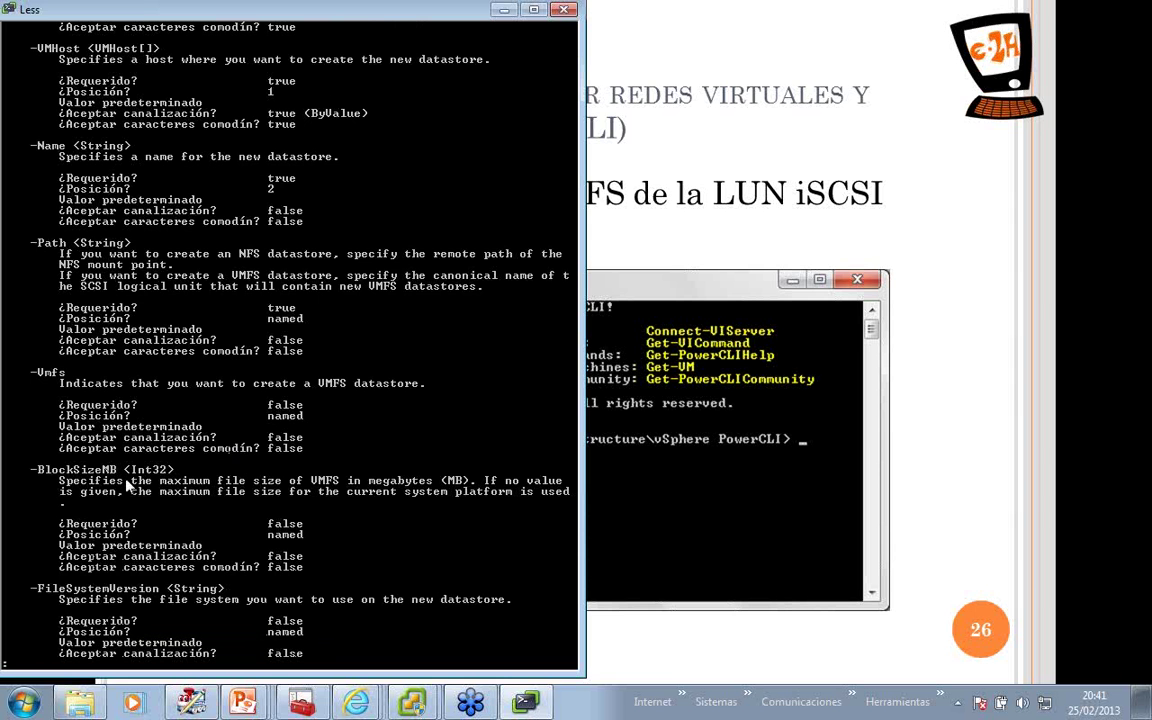
key(Return)
key(Return)
key(Return)
key(Return)
key(Return)
key(Return)
key(Return)
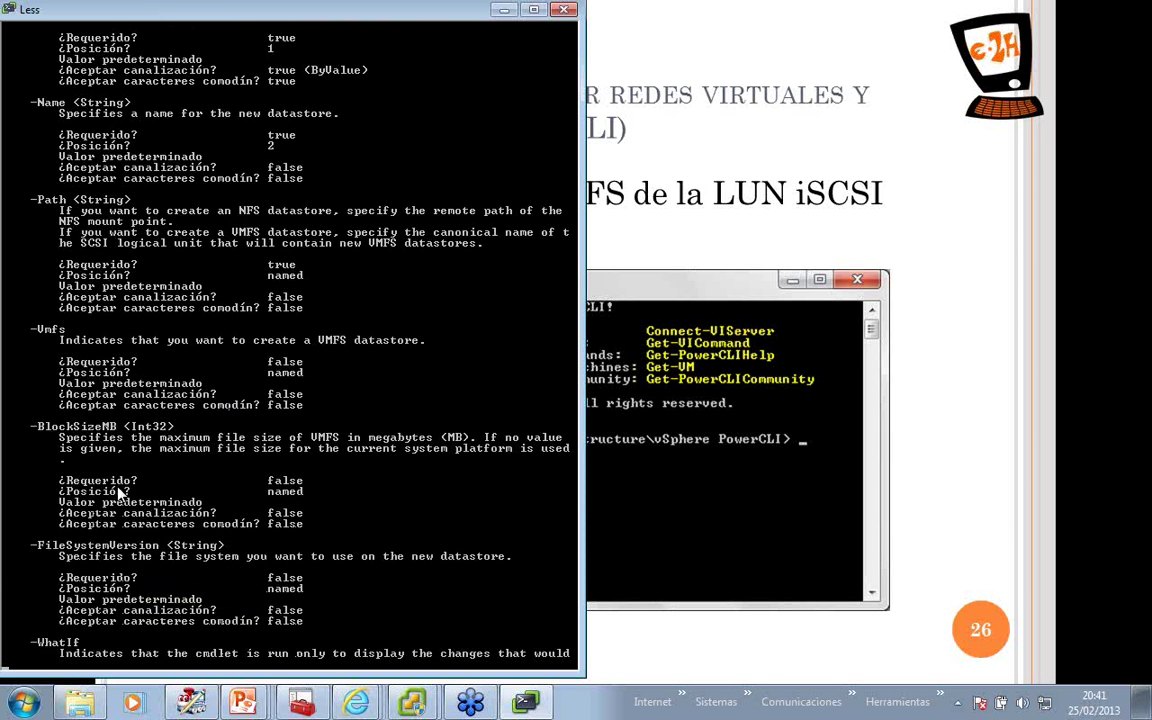
key(Return)
key(Return)
key(Return)
key(Return)
key(Return)
key(Return)
key(Return)
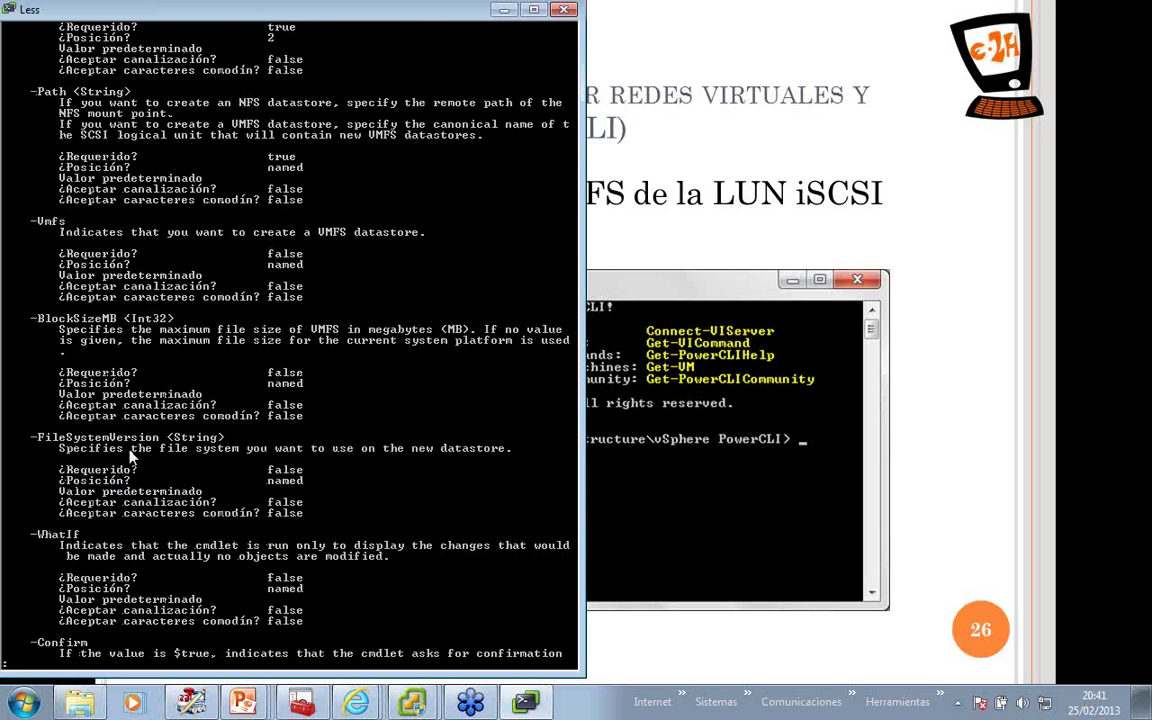
key(Return)
key(Return)
key(Return)
key(Return)
key(Return)
key(Return)
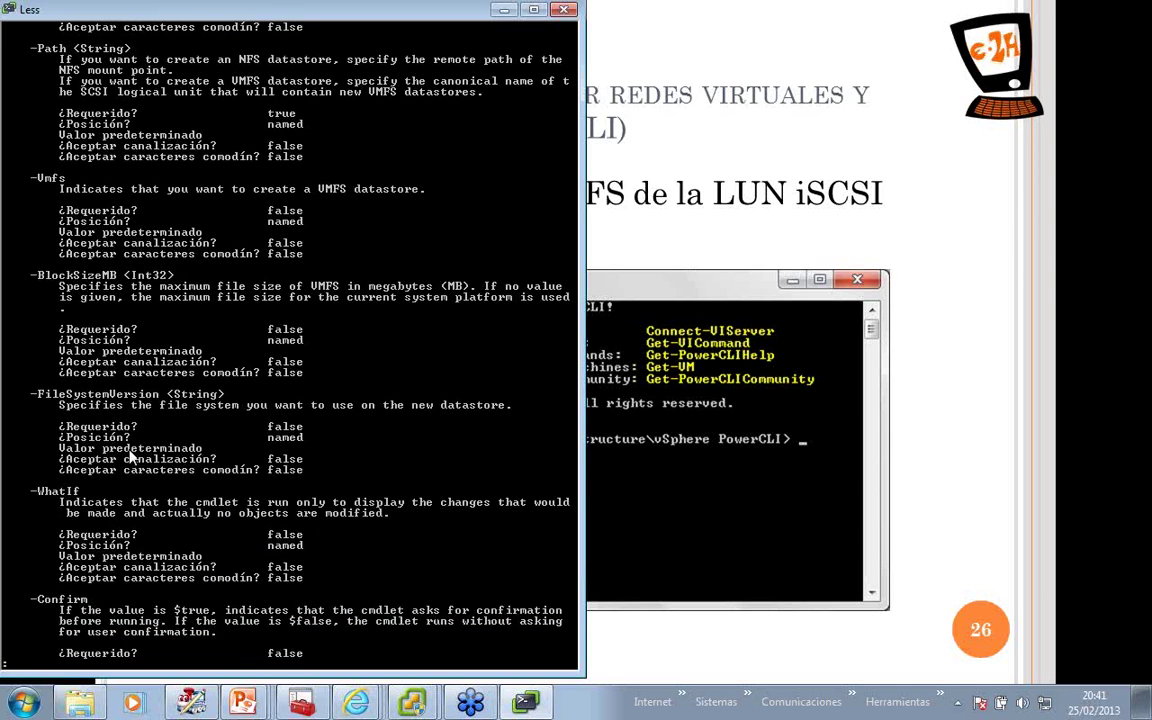
Review the -Confirm, -Nfs, -NfsHost and -ReadOnly parameters up to the common parameters, and close the New-Datastore help.
key(Return)
key(Return)
key(Return)
key(Return)
key(Return)
key(Return)
key(Return)
key(Return)
key(Return)
key(Return)
key(Return)
key(Return)
key(Return)
key(Return)
key(Return)
key(Return)
key(Return)
key(Return)
key(Return)
key(Return)
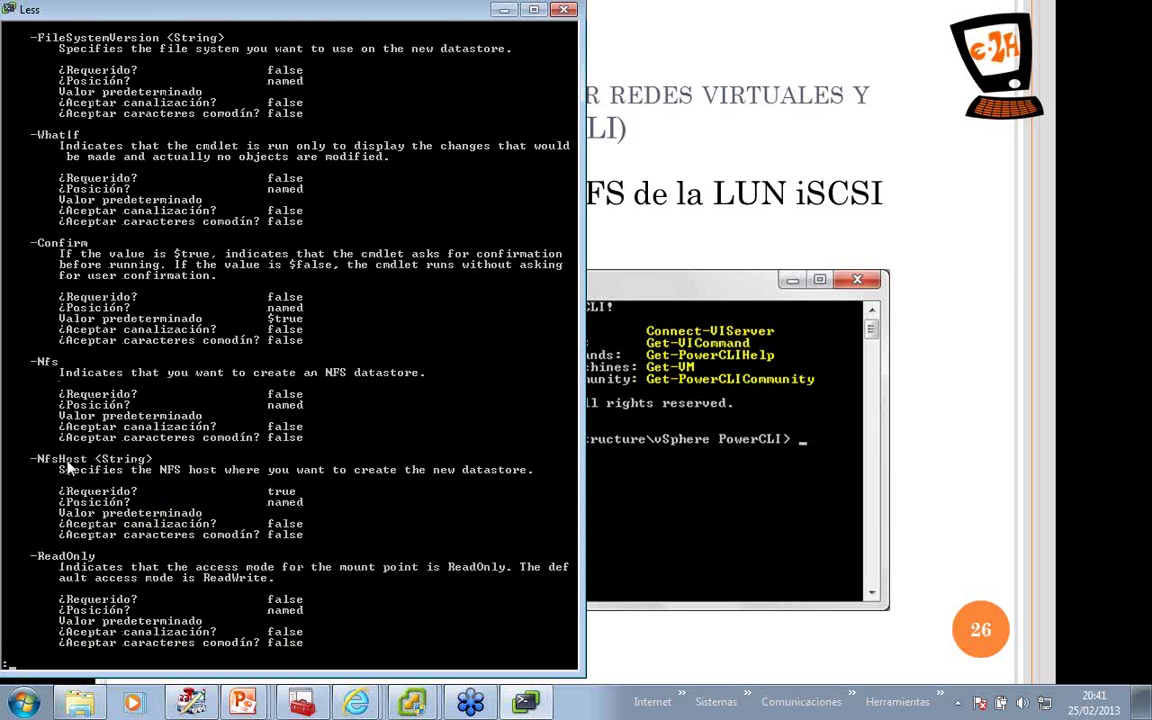
key(Return)
key(Return)
key(Return)
key(Return)
key(Return)
key(Return)
key(Return)
key(Return)
key(Return)
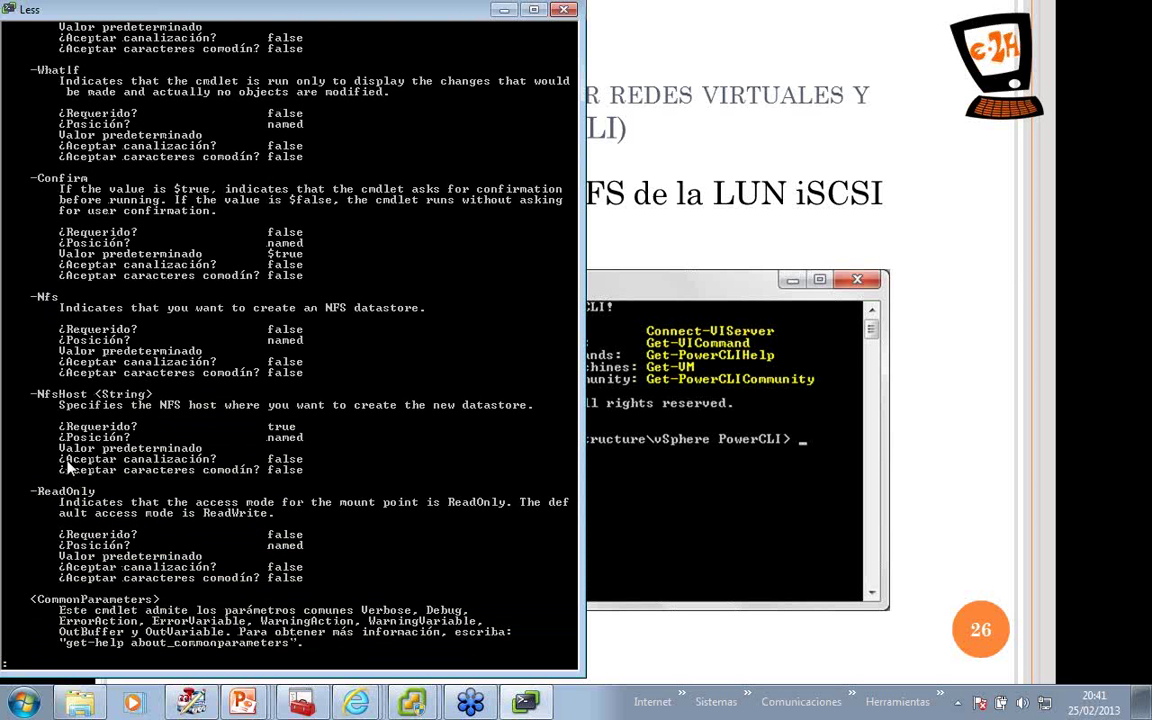
text(q)
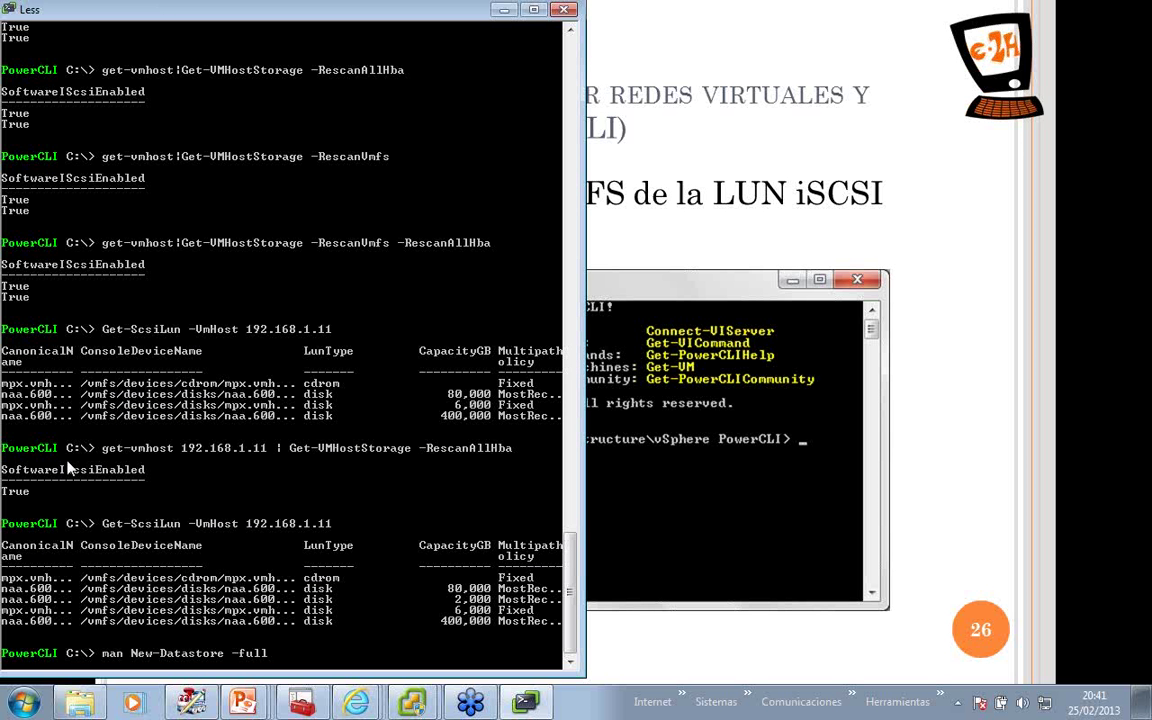
Try to create a datastore with New-Datastore -Name PowerCLIe2H -VMHost 192.168.1.11.
text(New-Datastore)
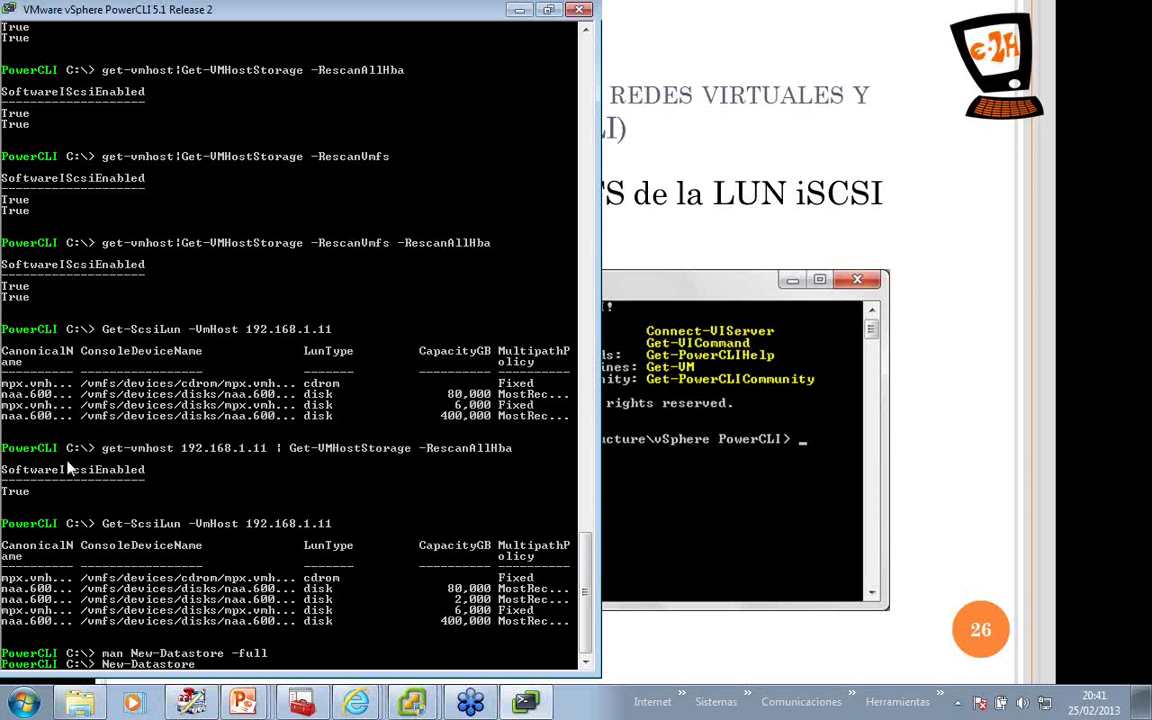
text( -Name PowerCLIe2H)
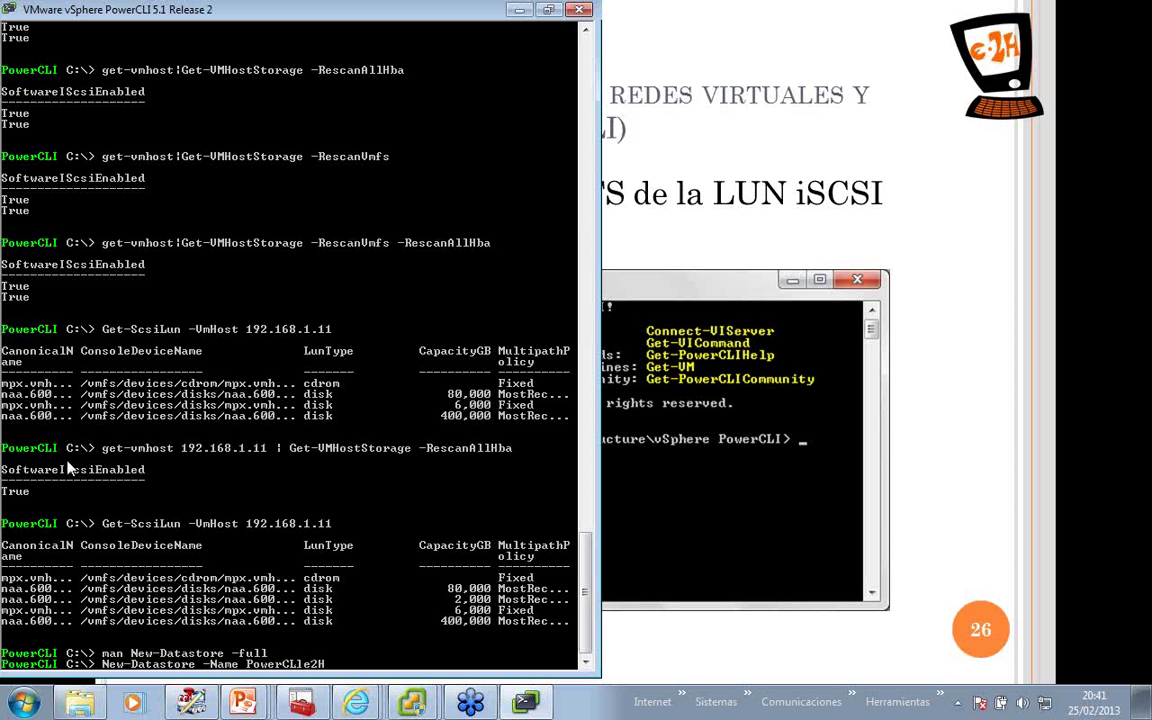
text( -)
key(Tab)
key(Tab)
text(192.168.1.)
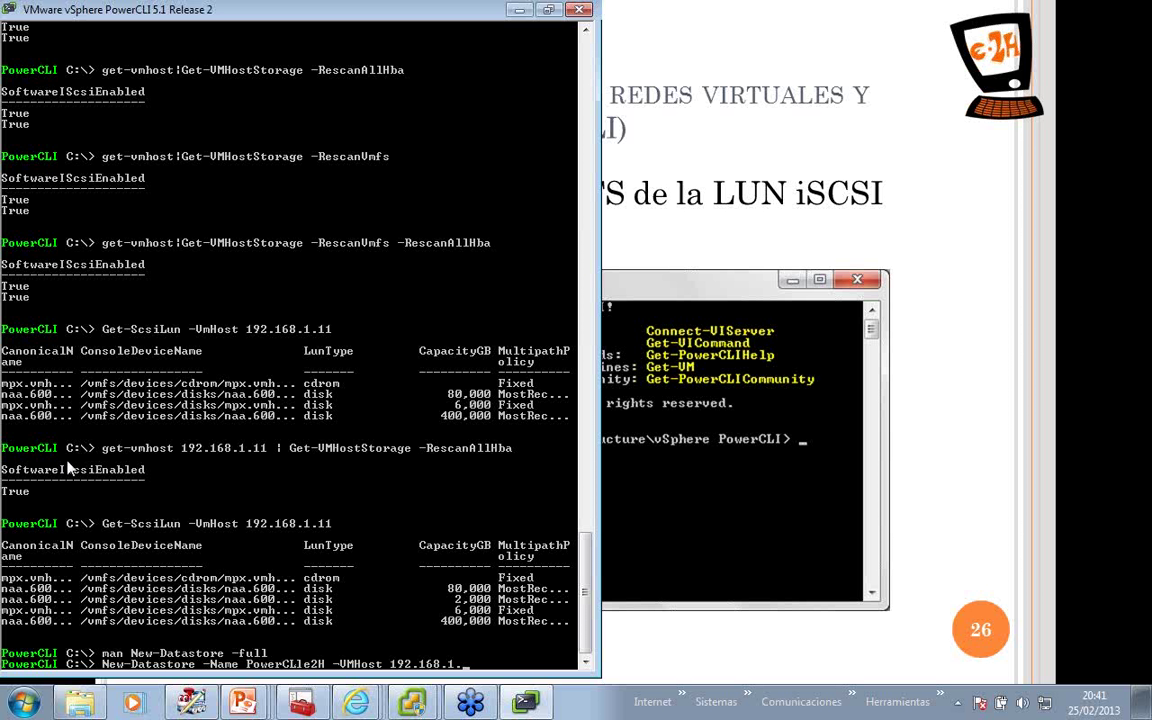
text(11)
key(Return)
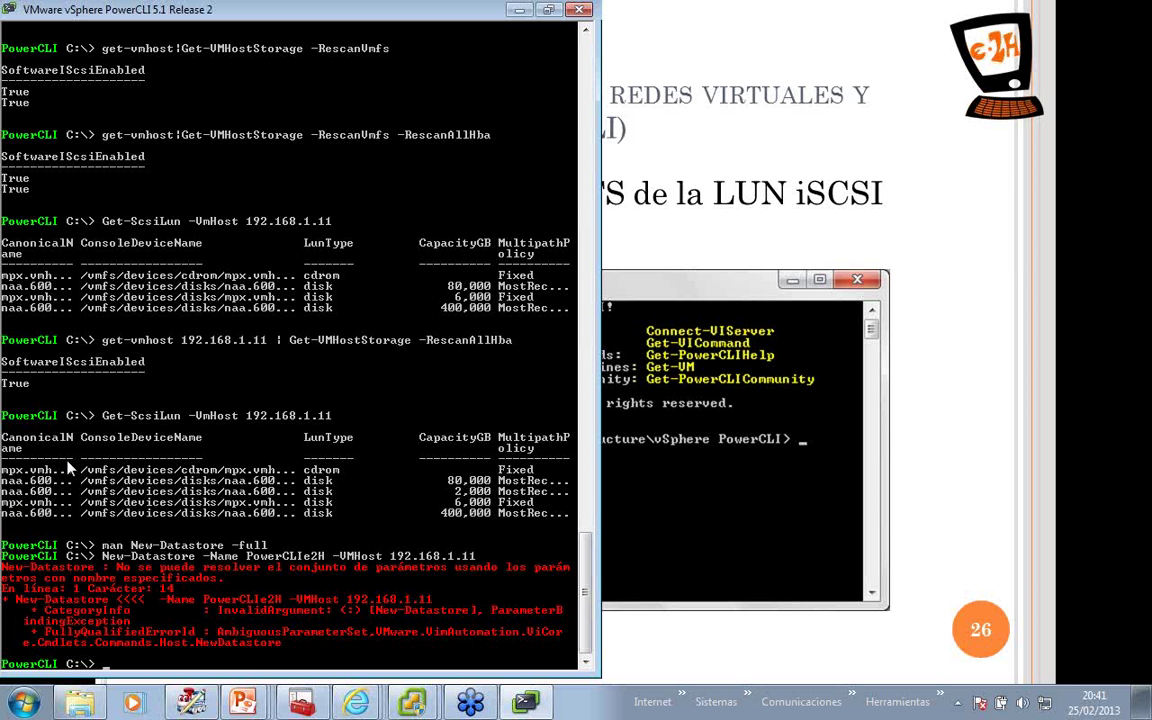
Try the same New-Datastore command again with the -Path parameter added without a value.
key(Up)
text(-p)
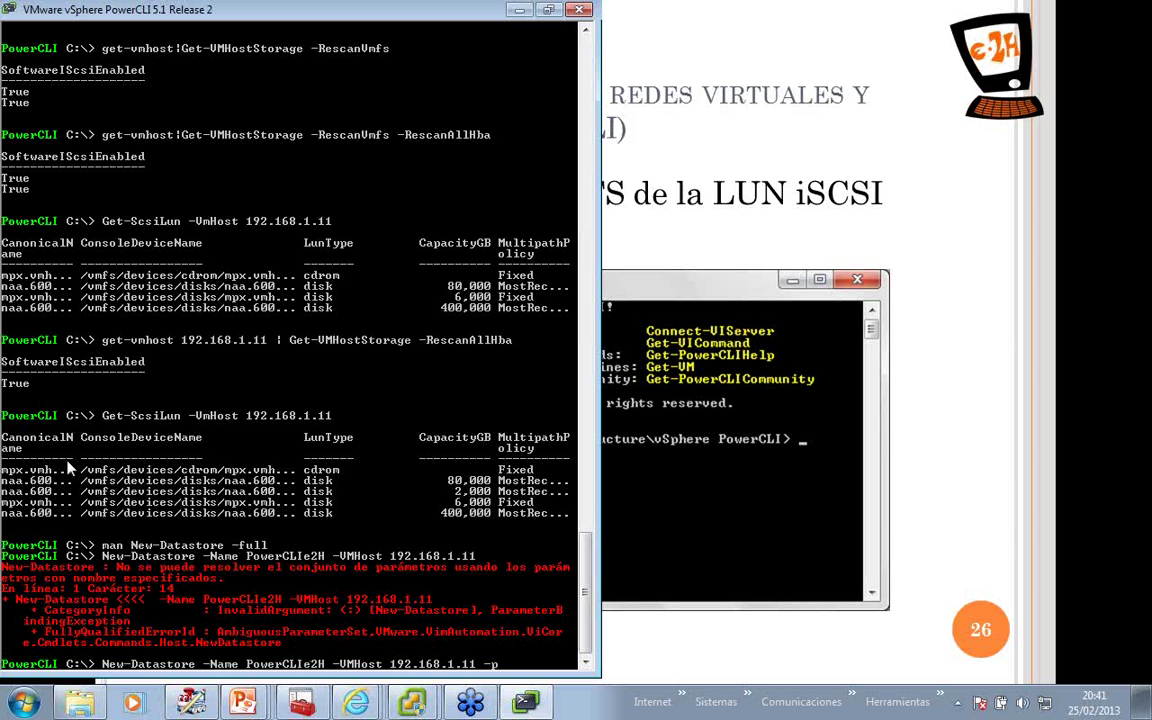
key(Tab)
key(Return)
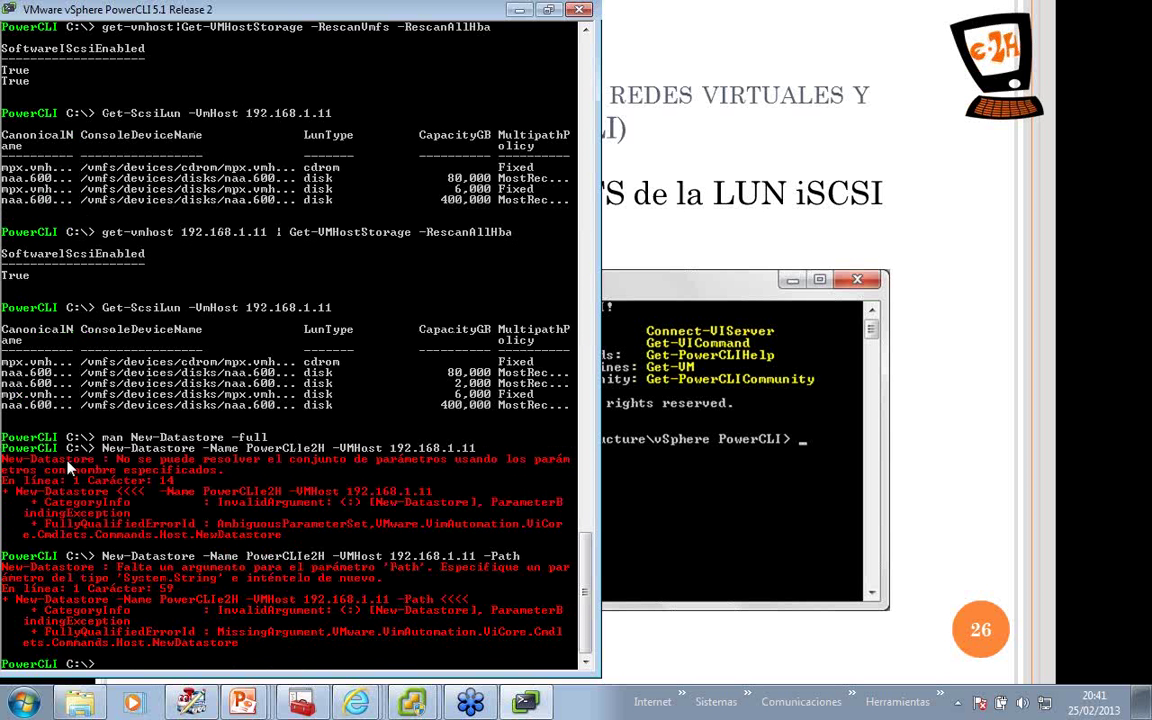
List the SCSI LUNs of host 192.168.1.11 with get-scsilun, and rerun it piped to FL for full details.
text(get-scsilun -VmHost 192.168.1.11)
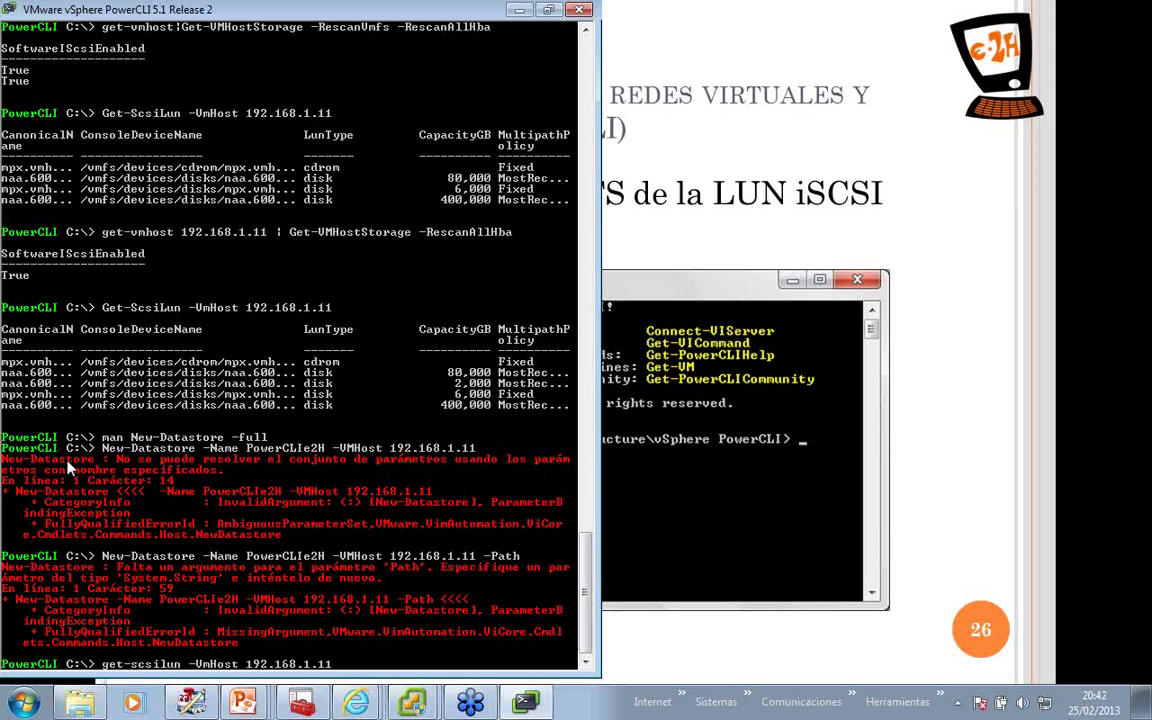
key(Return)
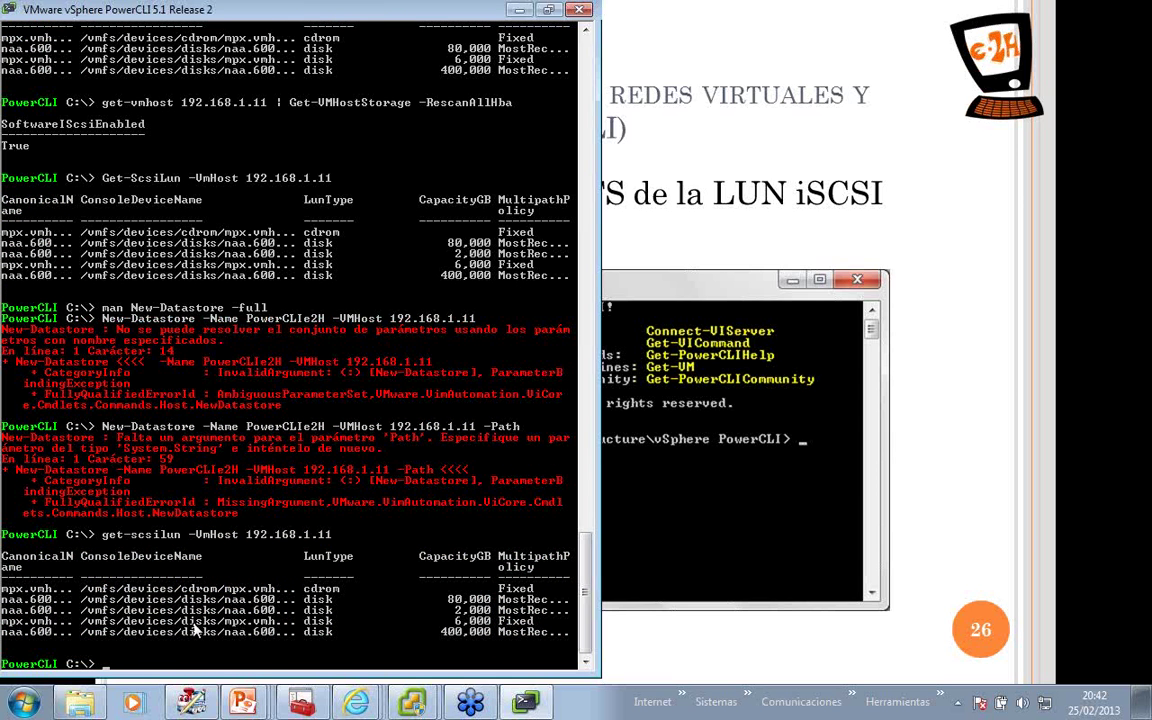
key(Up)
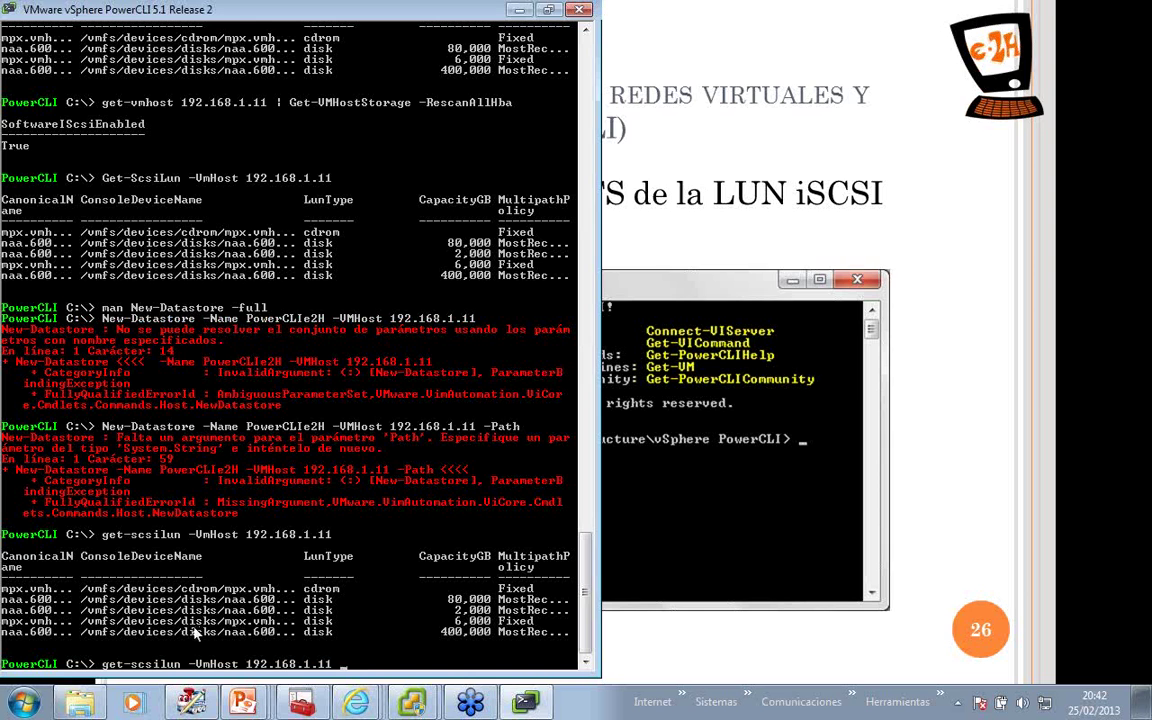
text(| FL)
scroll(196, 633, down, 1)
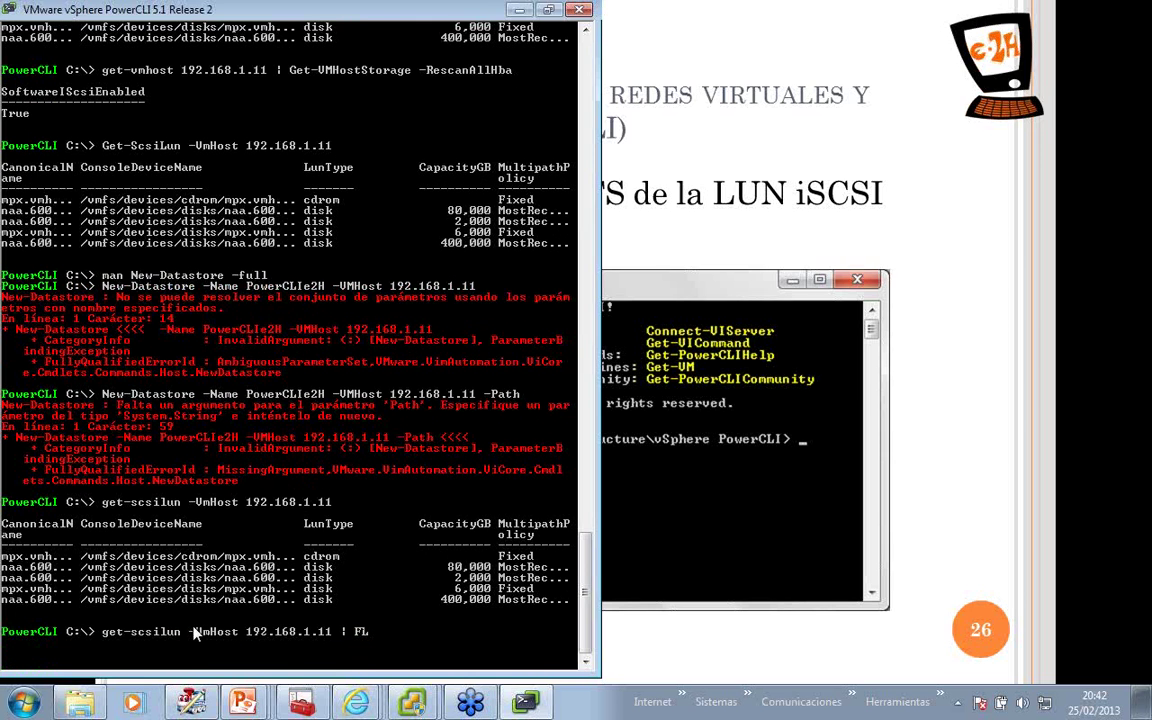
key(Return)
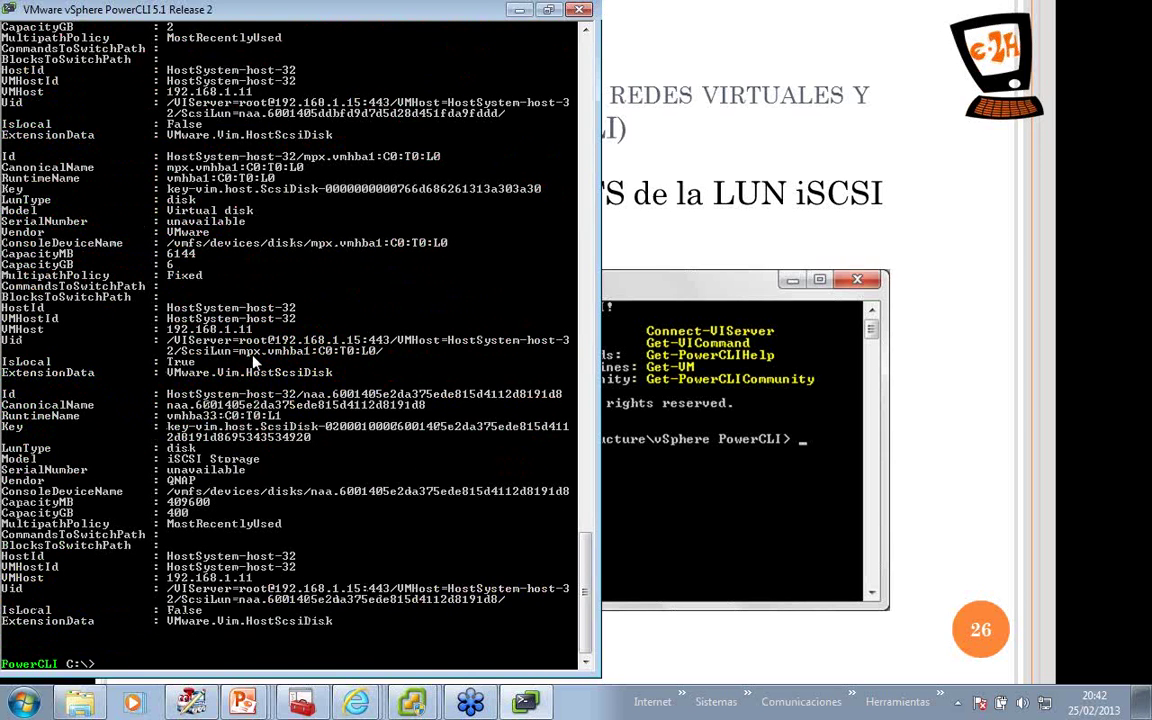
Highlight the CanonicalName line of the 400 GB QNAP LUN in the detailed output.
right_click(253, 363)
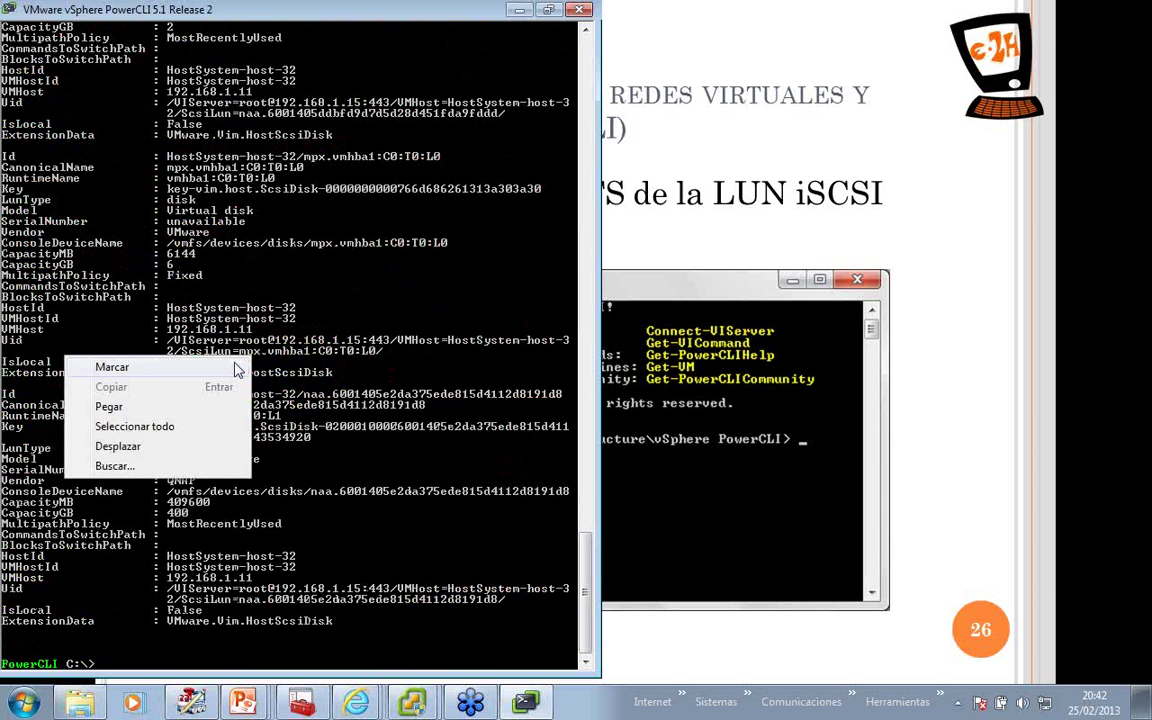
click(234, 368)
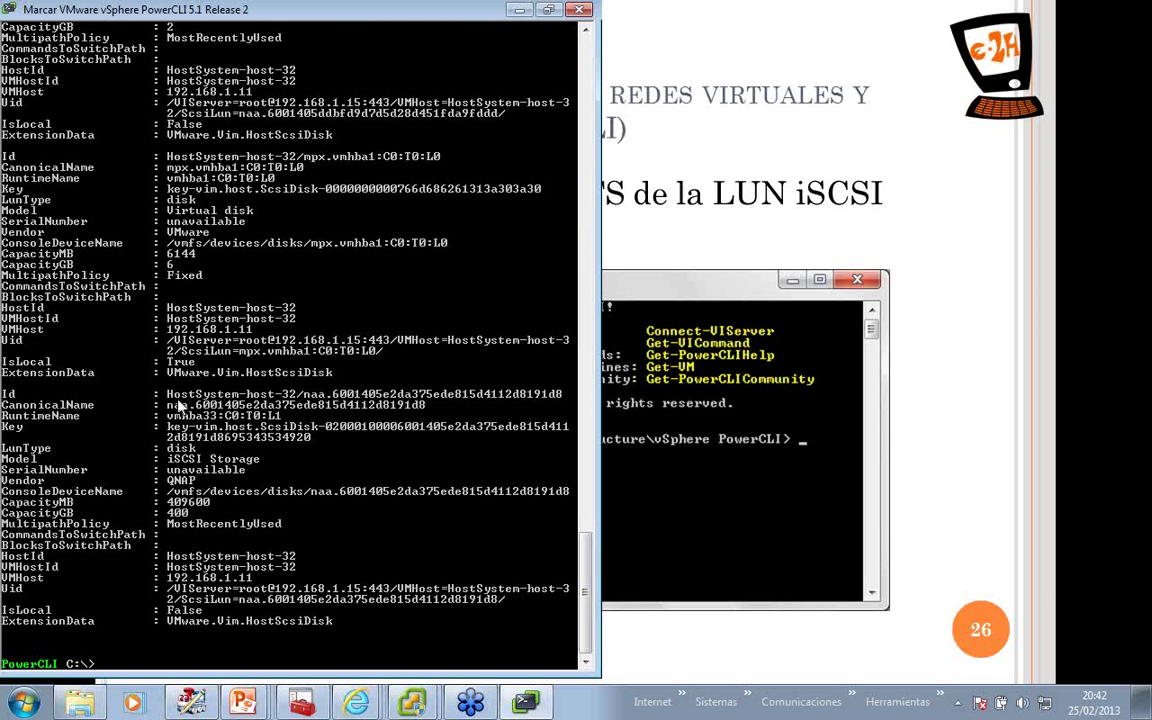
drag(4, 406, 428, 412)
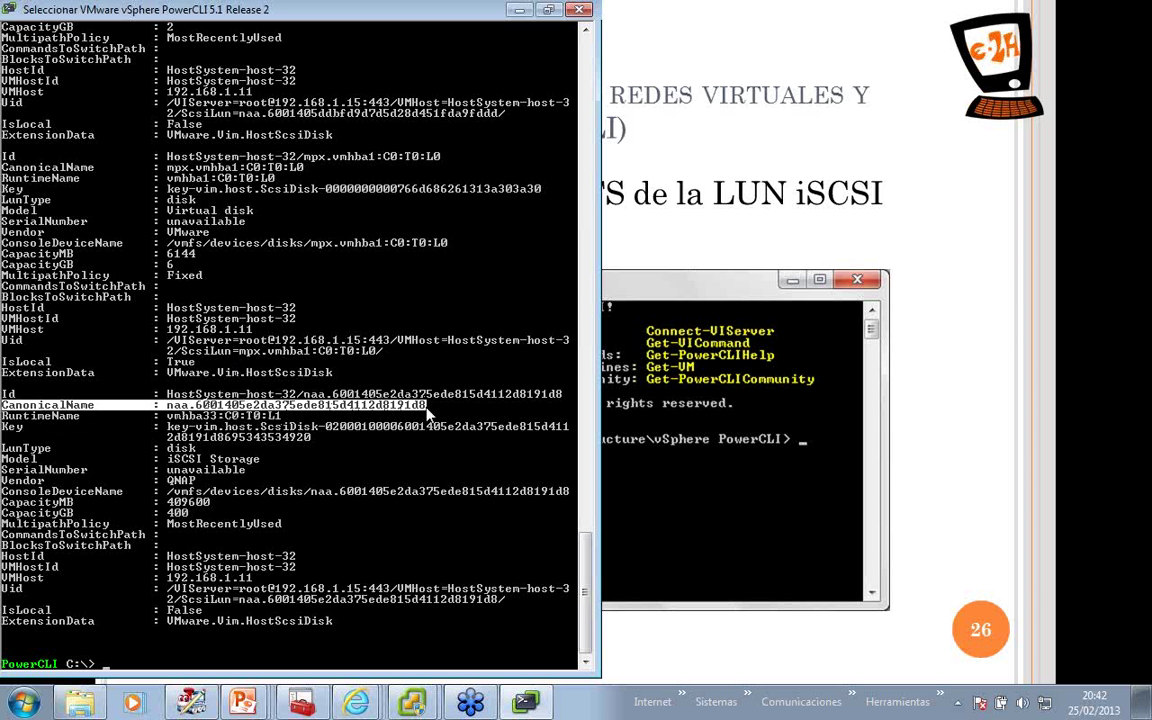
right_click(428, 412)
Reopen the help with man New-Datastore -full, review the -Path parameter's description and close the help.
text(man)
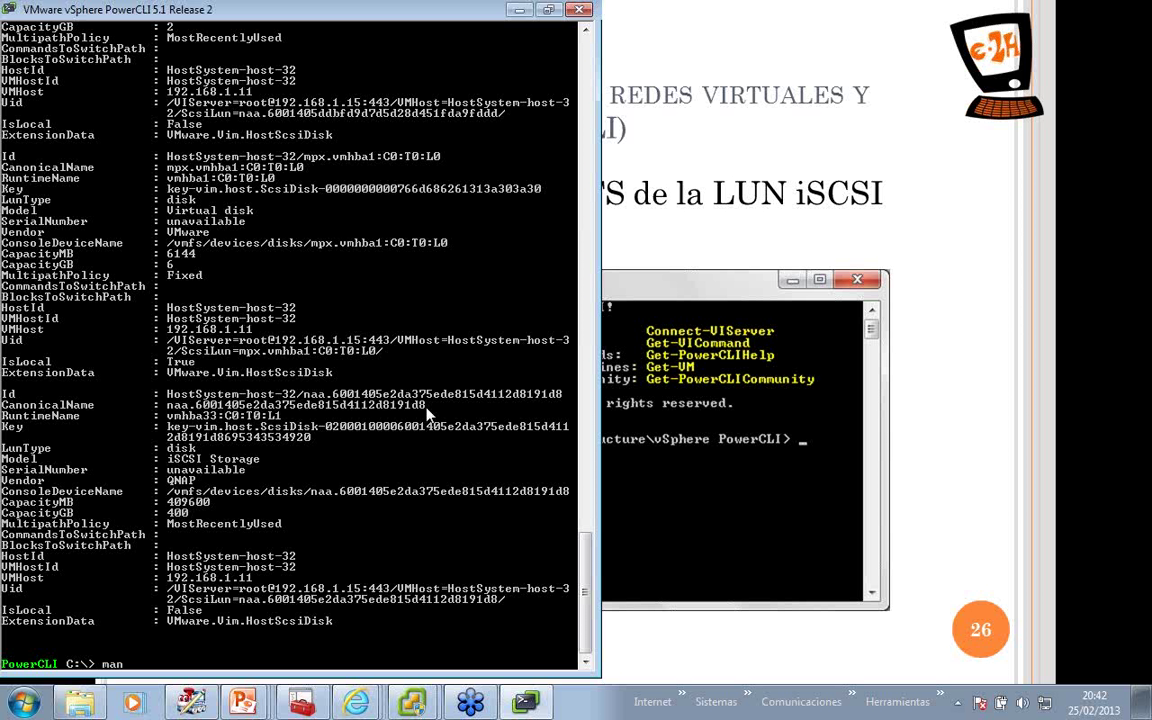
text( new-datast)
key(Tab)
text(-full)
key(Return)
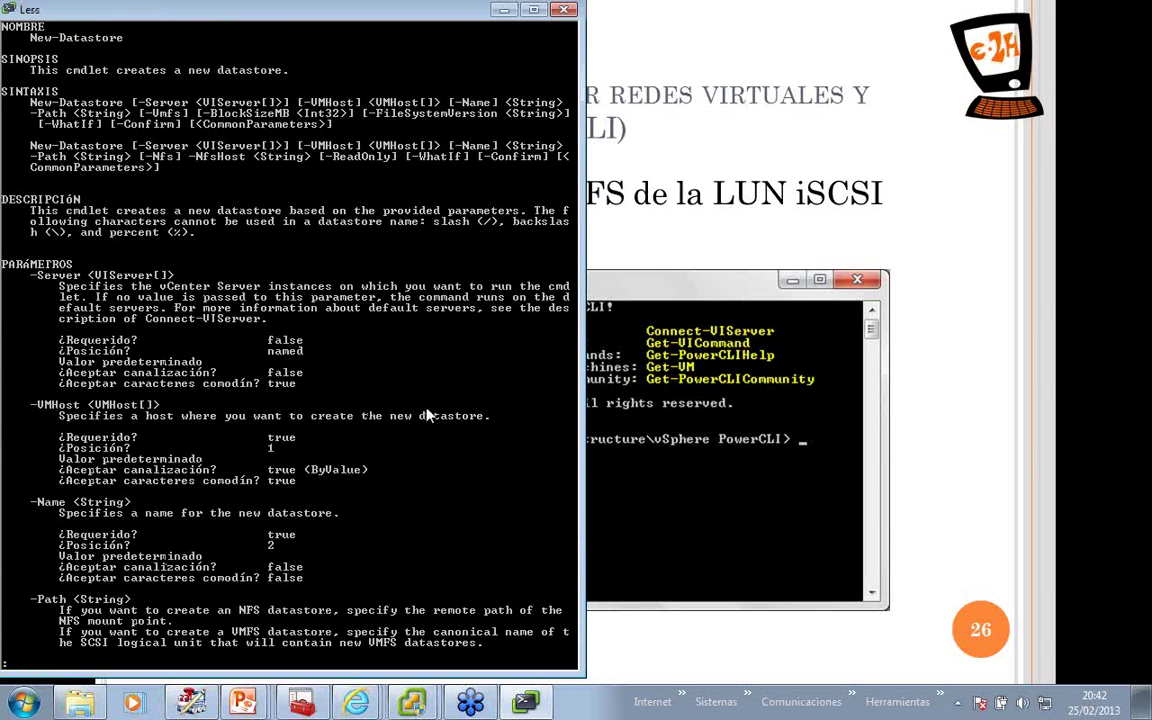
key(Return)
key(Return)
key(Return)
key(Return)
key(Return)
key(Return)
key(Return)
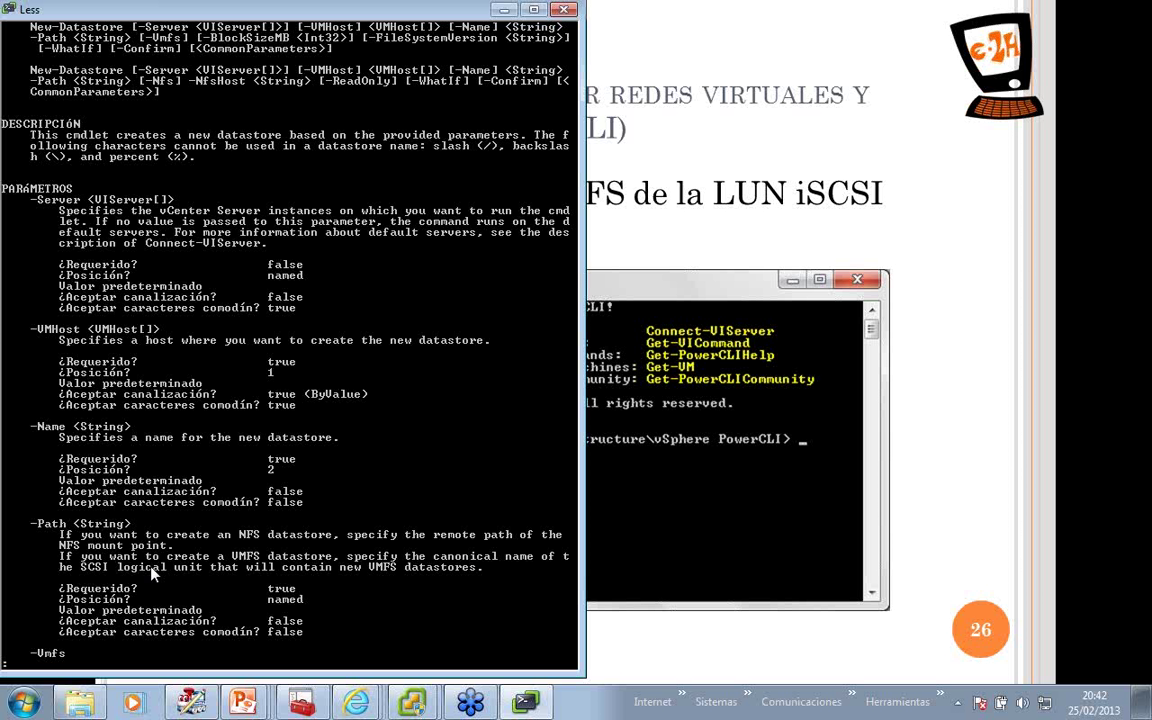
key(q)
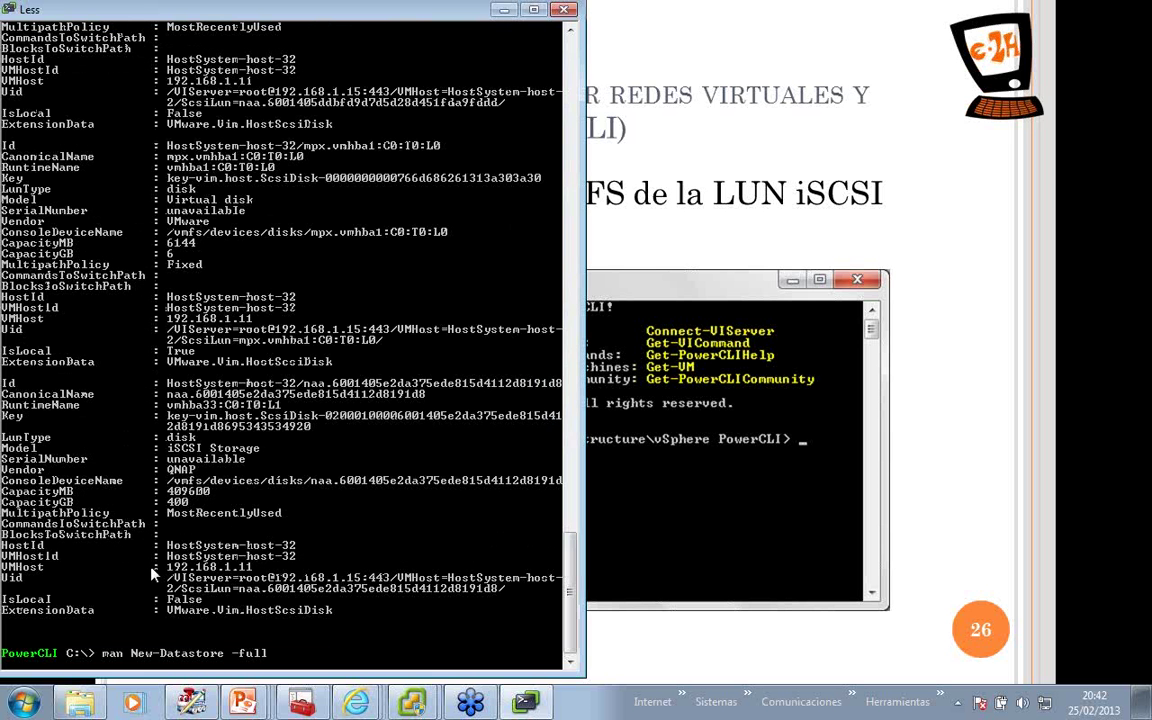
List the LUNs in table form with Get-ScsiLun -VmHost 192.168.1.11.
text(ge)
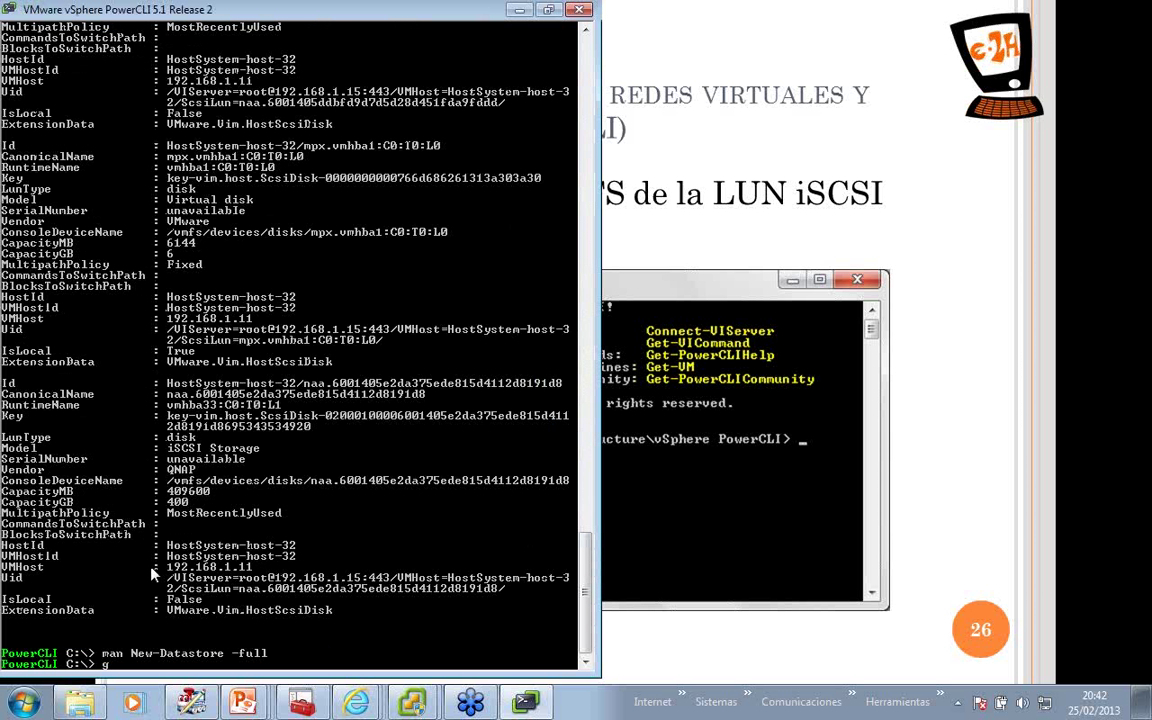
text(t-scsiLu)
key(Tab)
text(-VmHost 192.168.1.11)
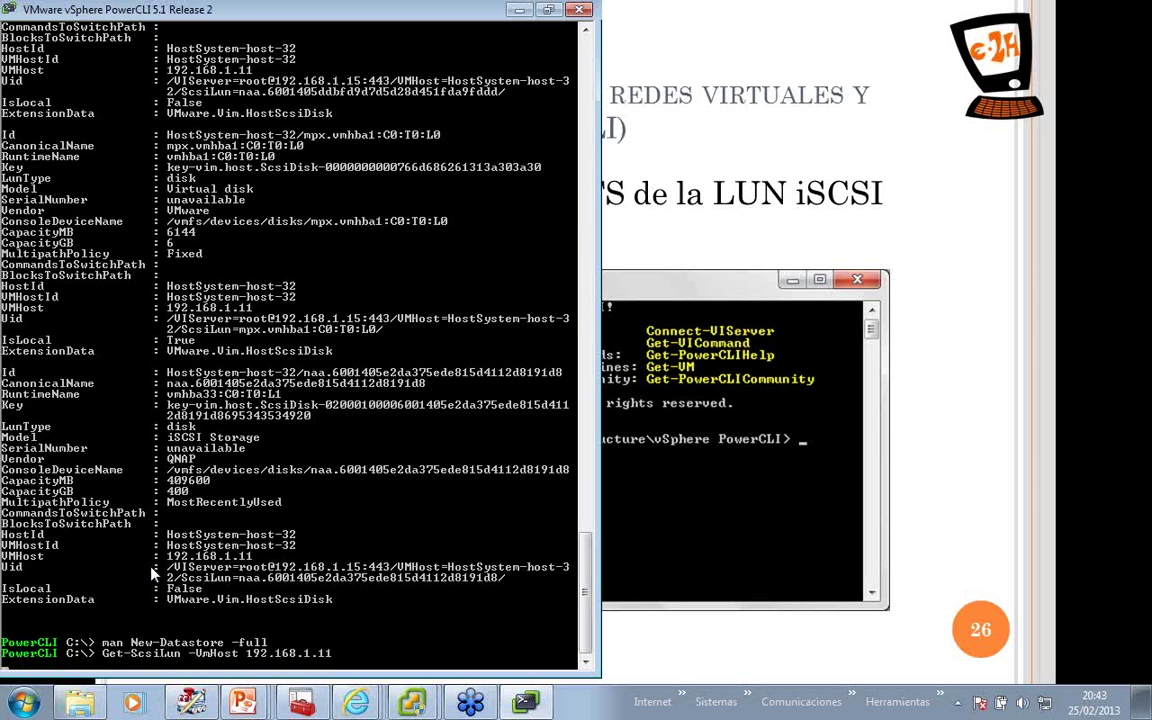
key(Return)
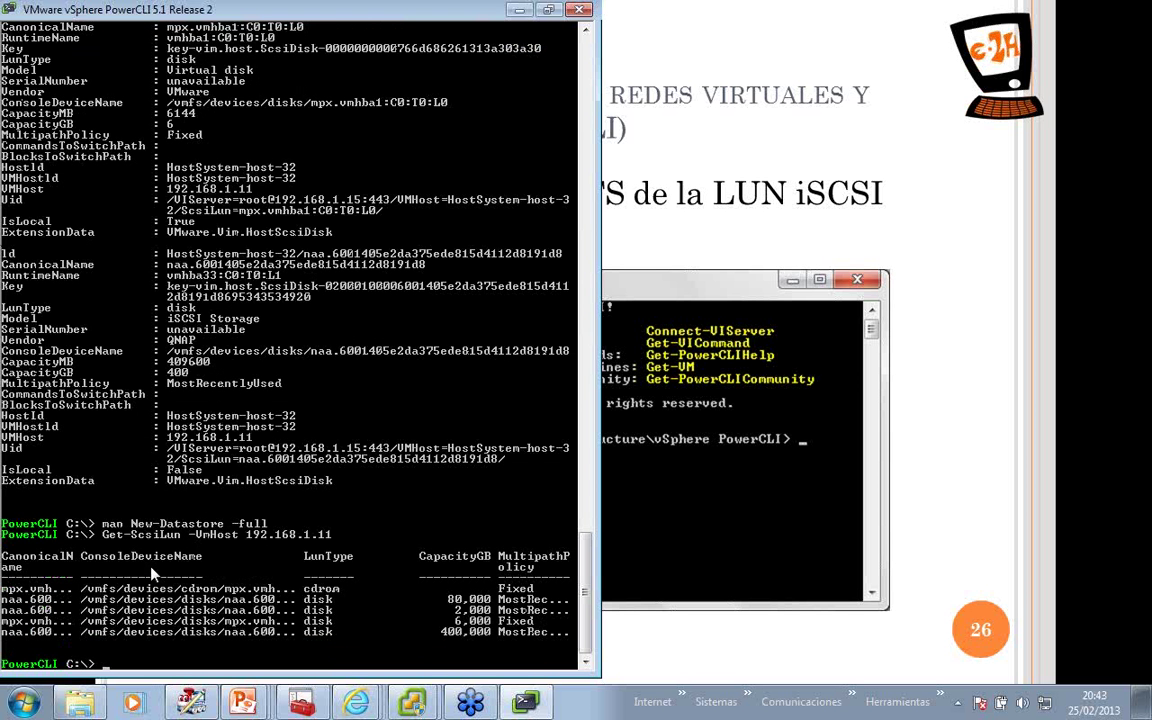
Store the output of Get-ScsiLun -VmHost 192.168.1.11 in the variable $scsilun and display its contents.
key(Up)
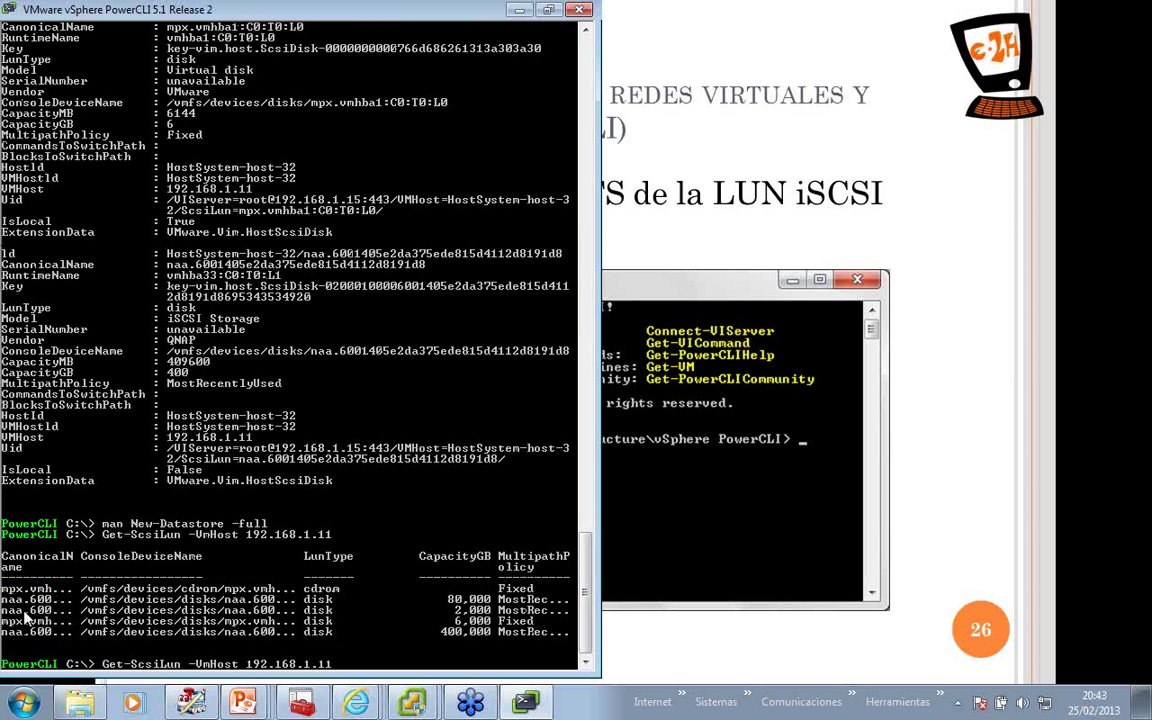
key(Home)
text($s)
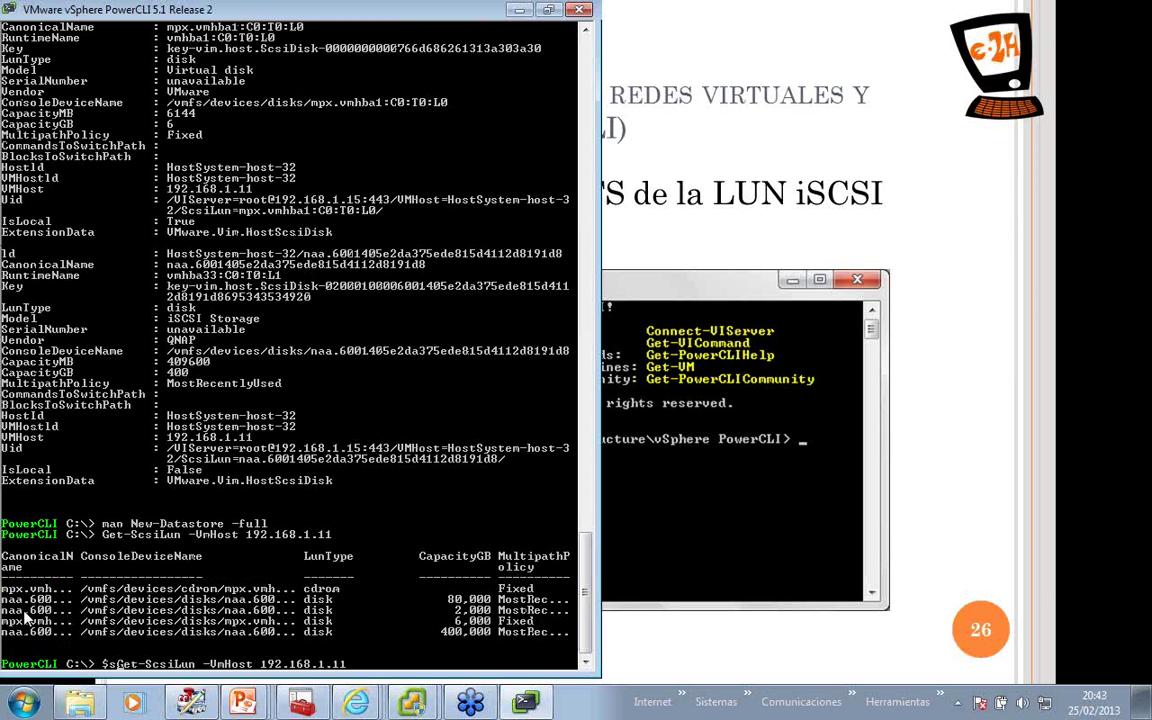
text(csilun =)
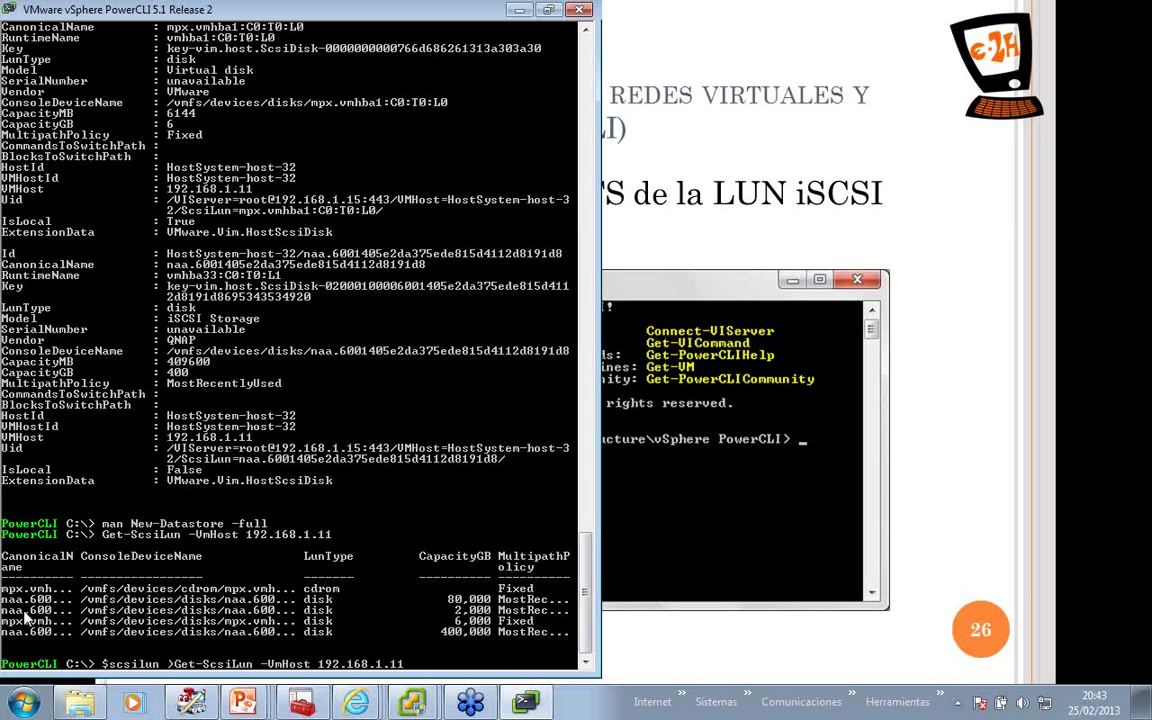
key(Return)
text($)
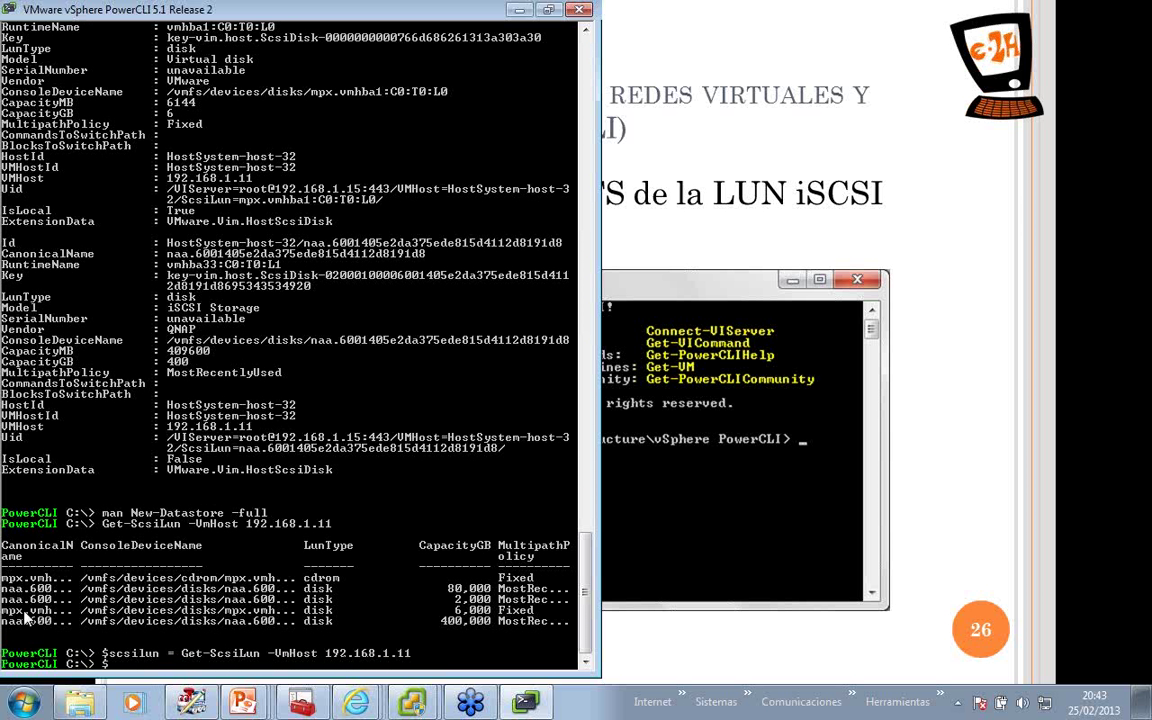
text(scsilun)
key(Return)
Display the individual array elements $scsilun[3] and $scsilun[2] to identify the 2 GB LUN.
key(Up)
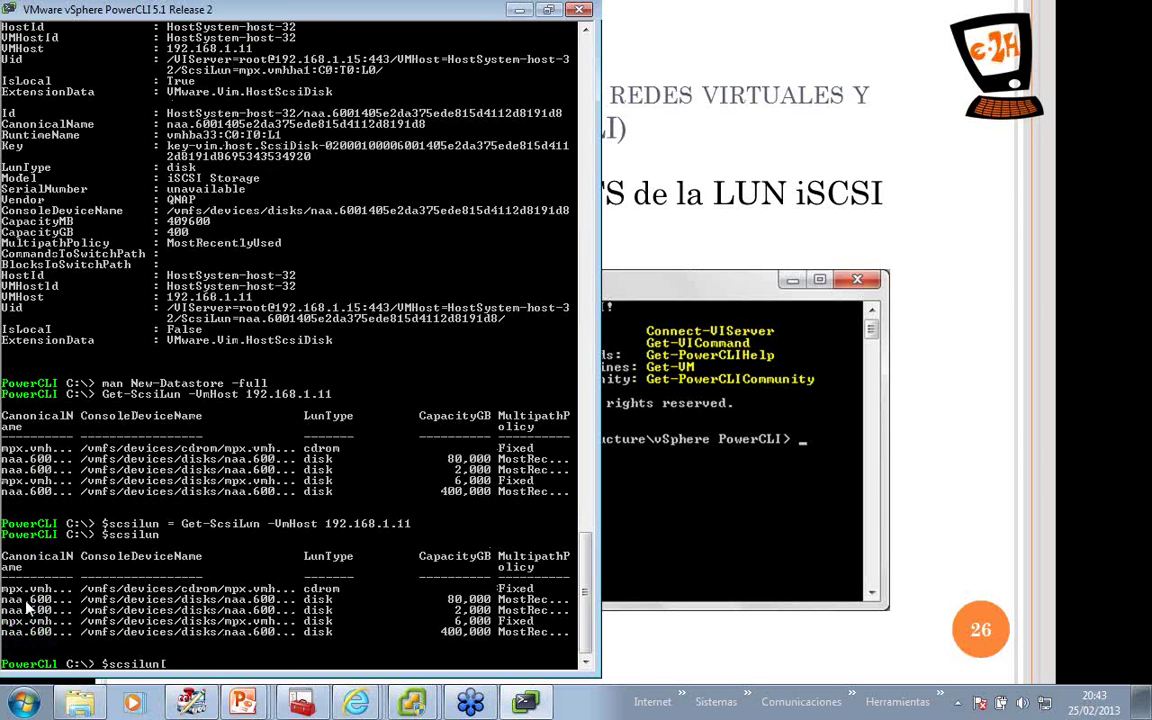
text([3])
key(Return)
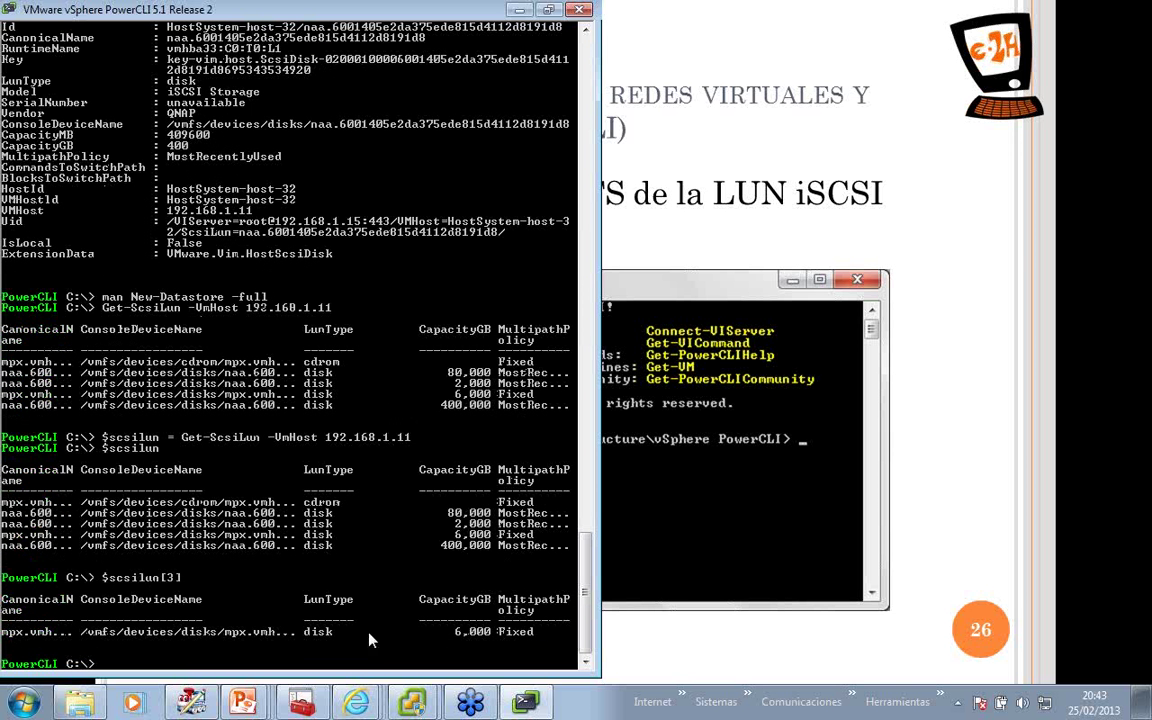
key(Up)
key(BackSpace)
key(BackSpace)
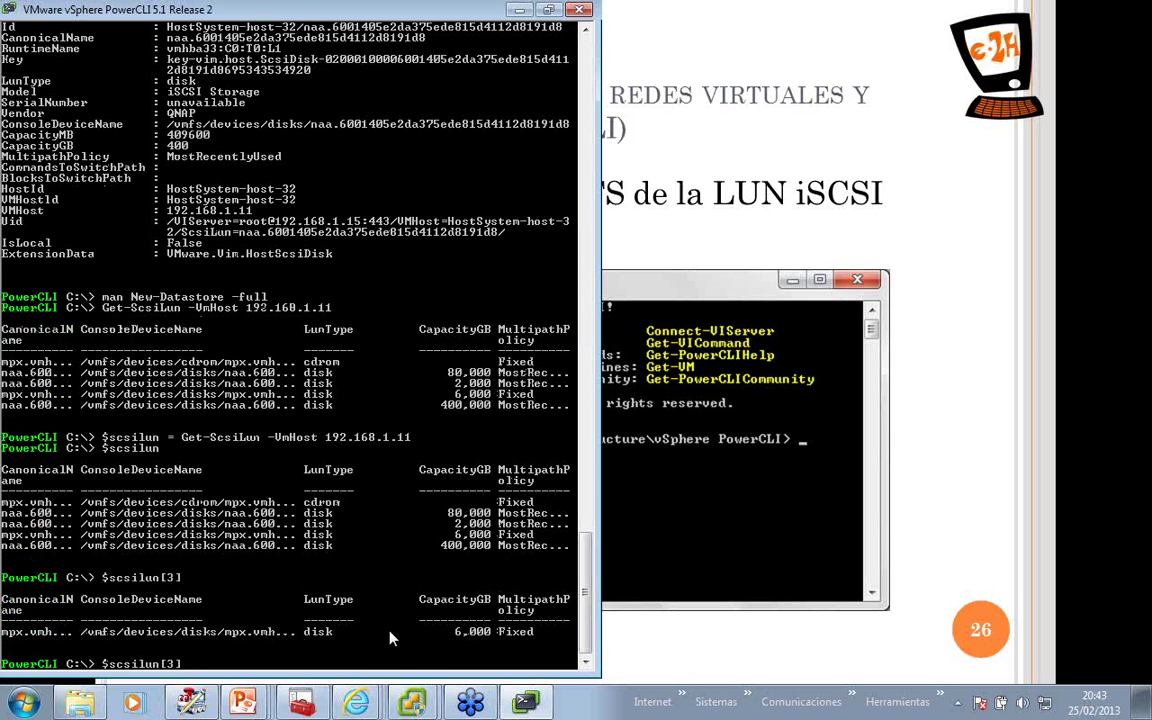
text(2])
key(Return)
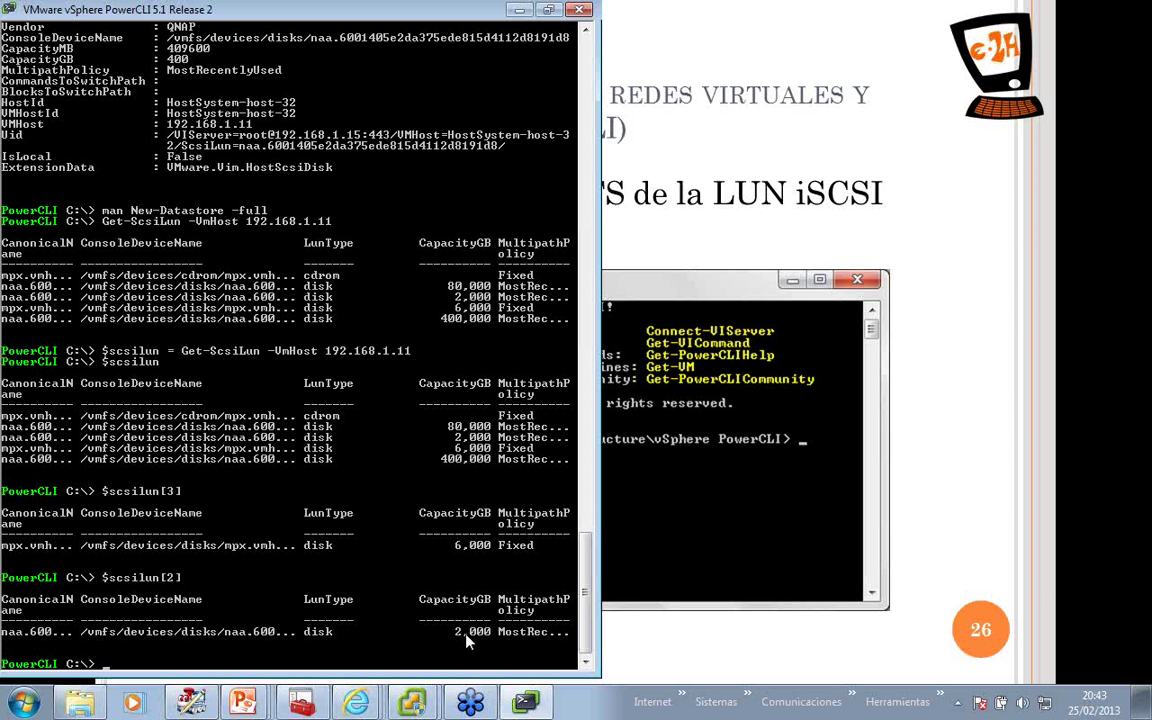
Show the canonical name of $scsilun[2], first piped to select canonicalname and again as $scsilun[2].canonicalname.
key(Up)
text(| select)
text( canon)
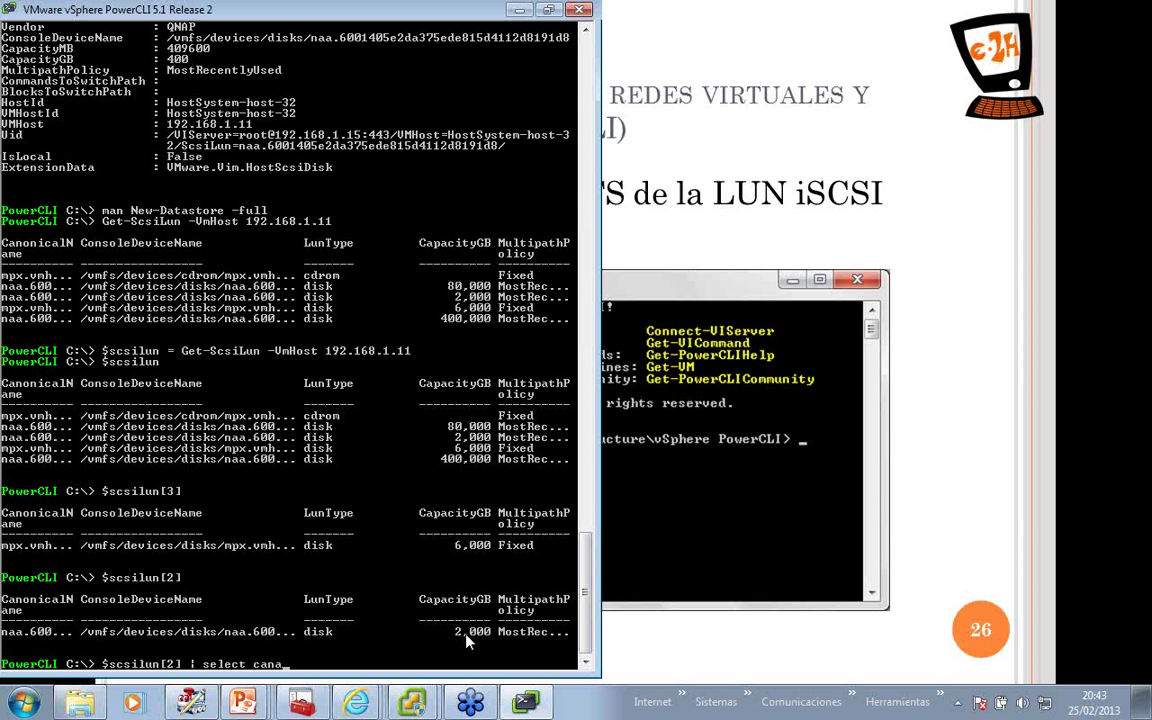
text(icalname)
key(Return)
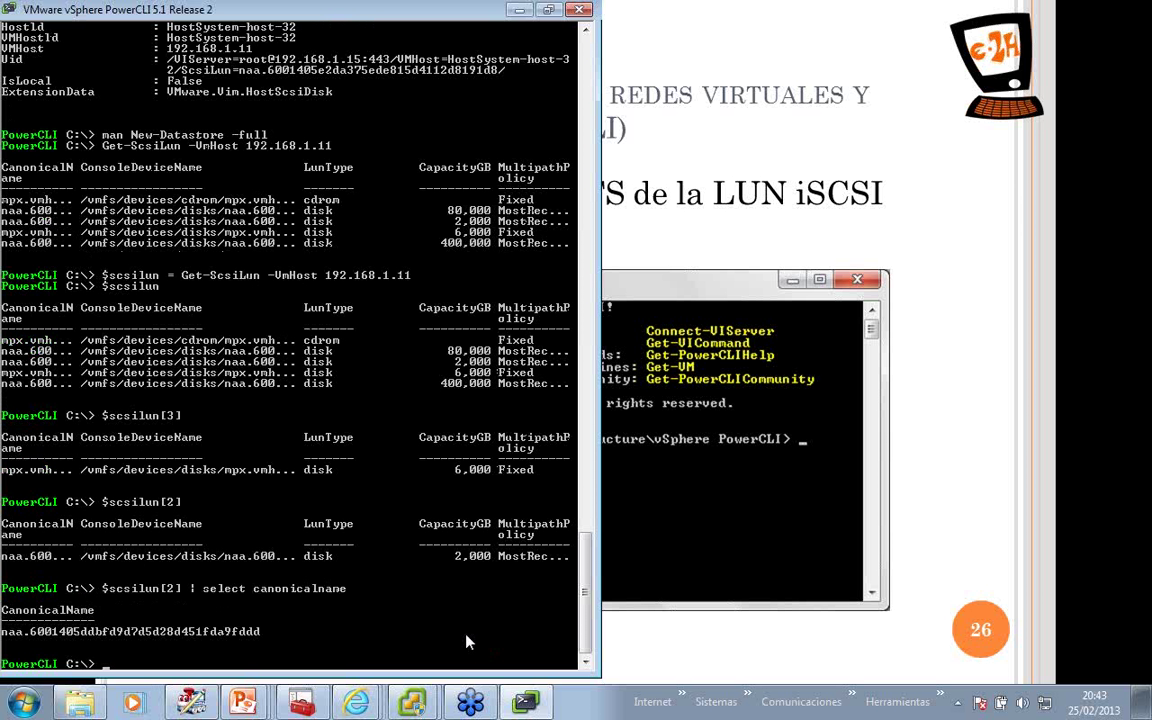
text($scsilun[2].canonicalname)
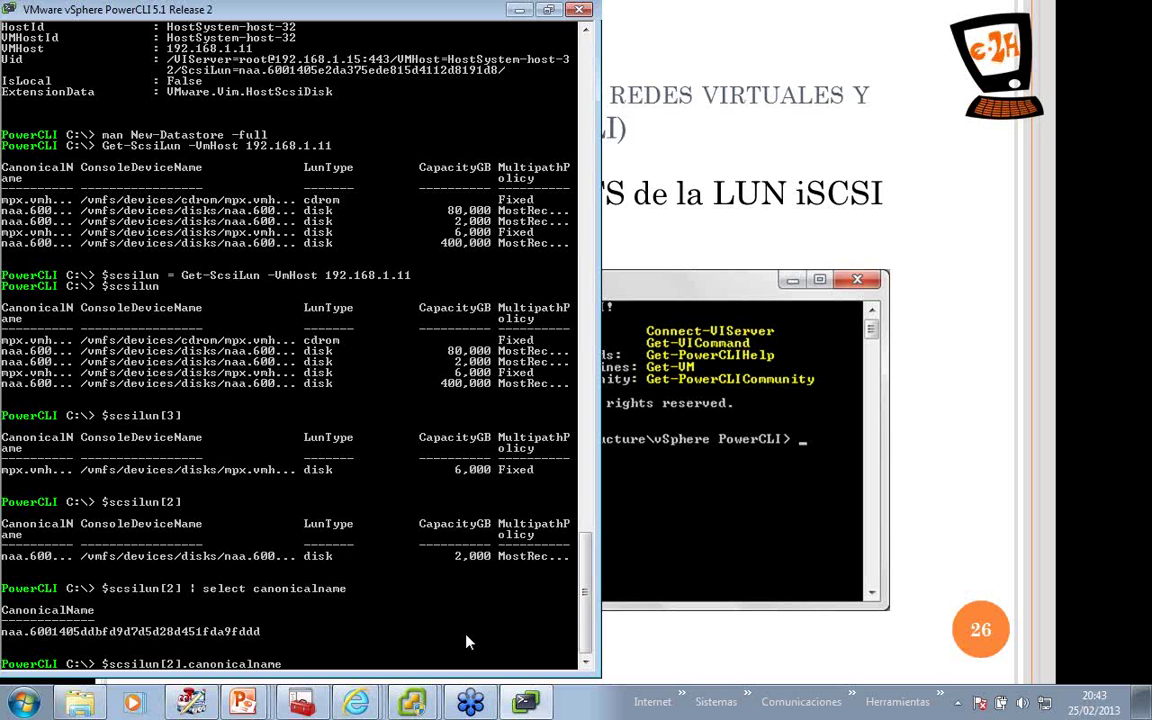
key(Return)
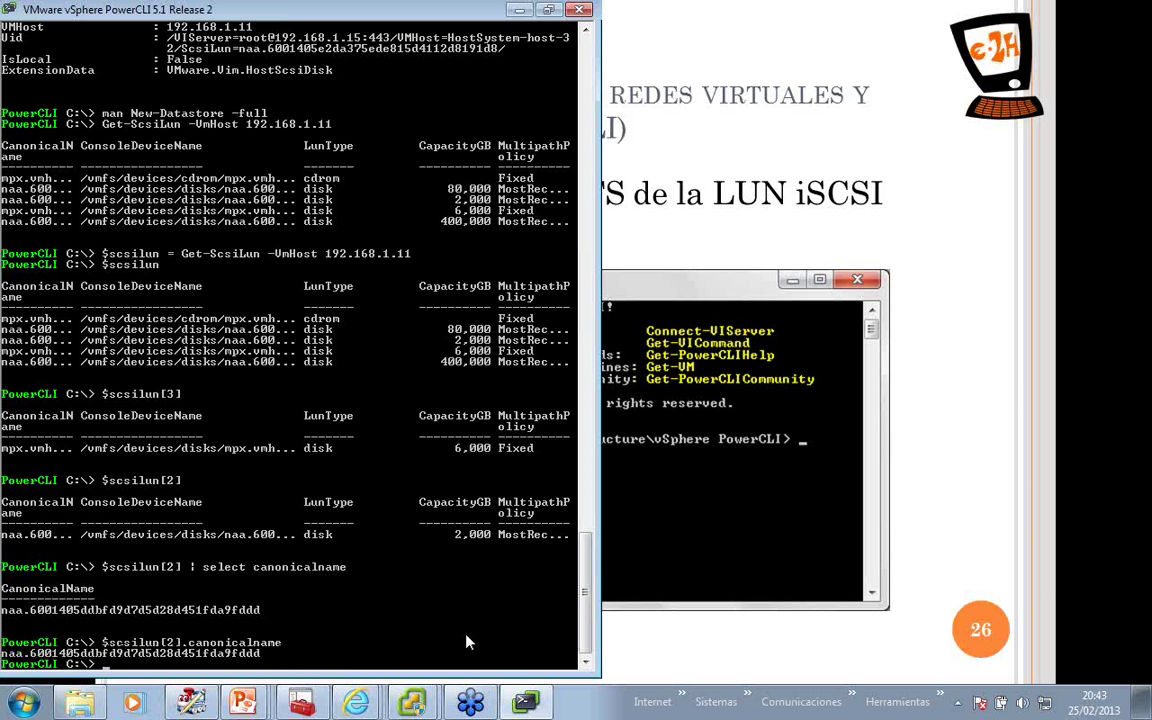
Try to create datastore PowerCLIiSCSI with New-Datastore on VMHost 192.168.1.11, using $scsilun[2].canonicalname as the path.
text(New-Datastore--Name PowerCLIiS)
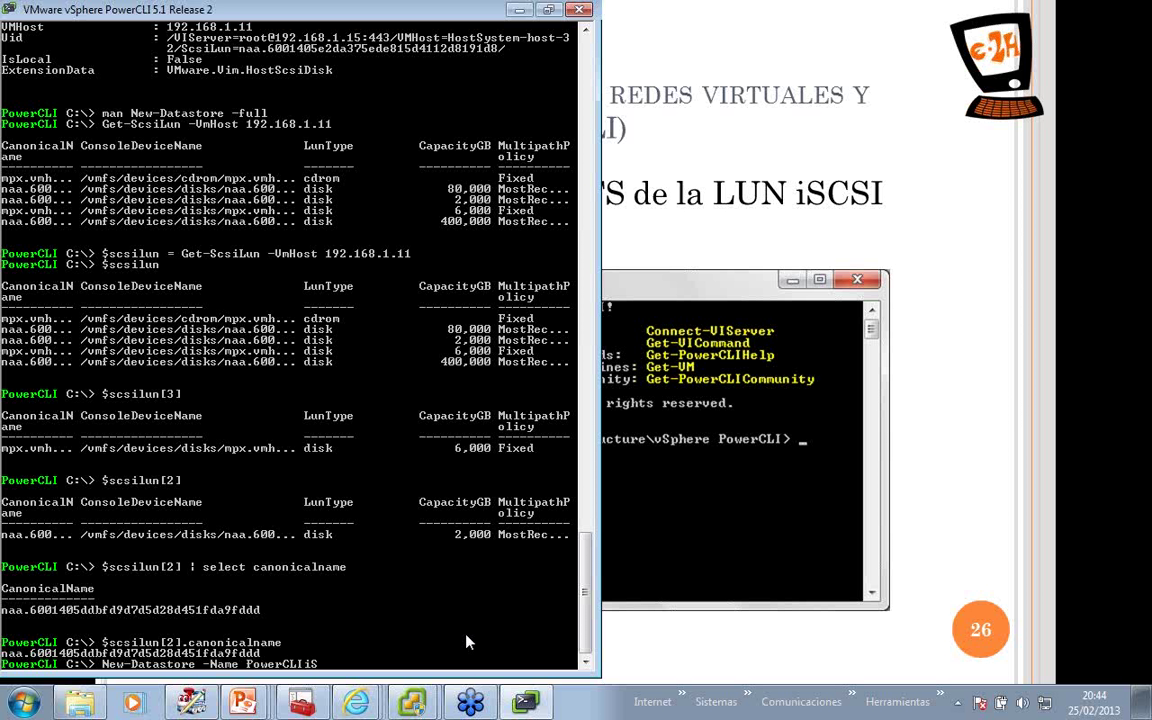
text(CSI -VMHost 192)
key(BackSpace)
key(BackSpace)
key(BackSpace)
key(BackSpace)
text(192.1)
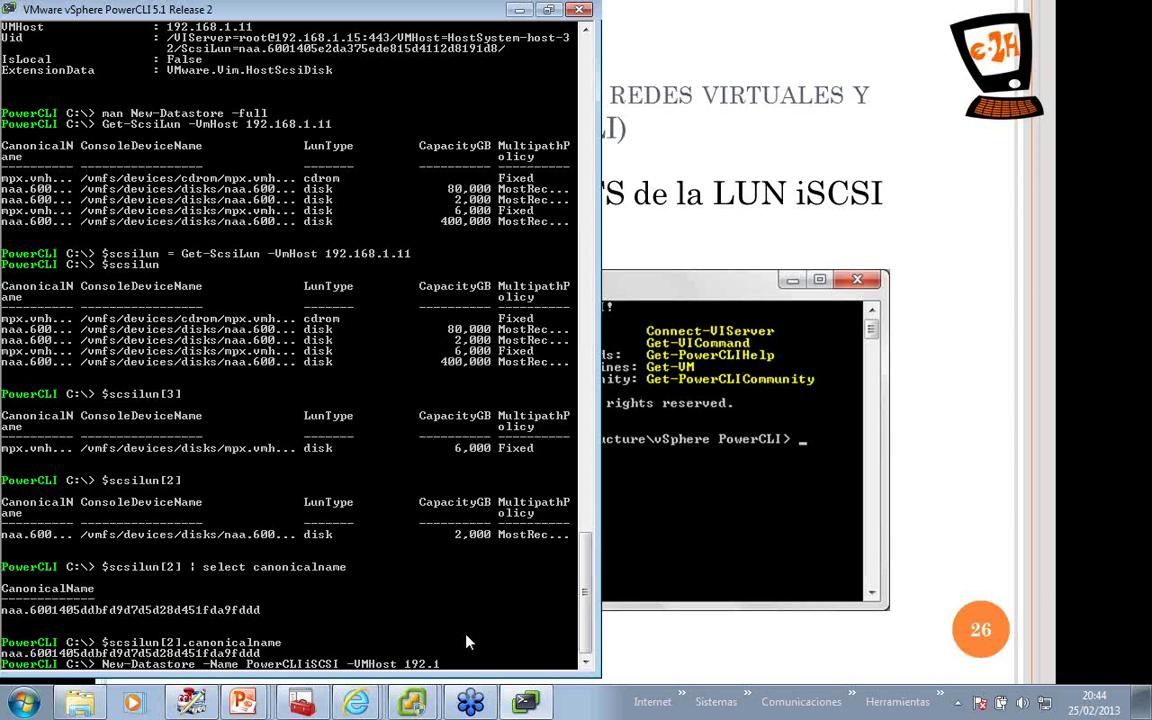
text(68.1.11 -Path $scsi)
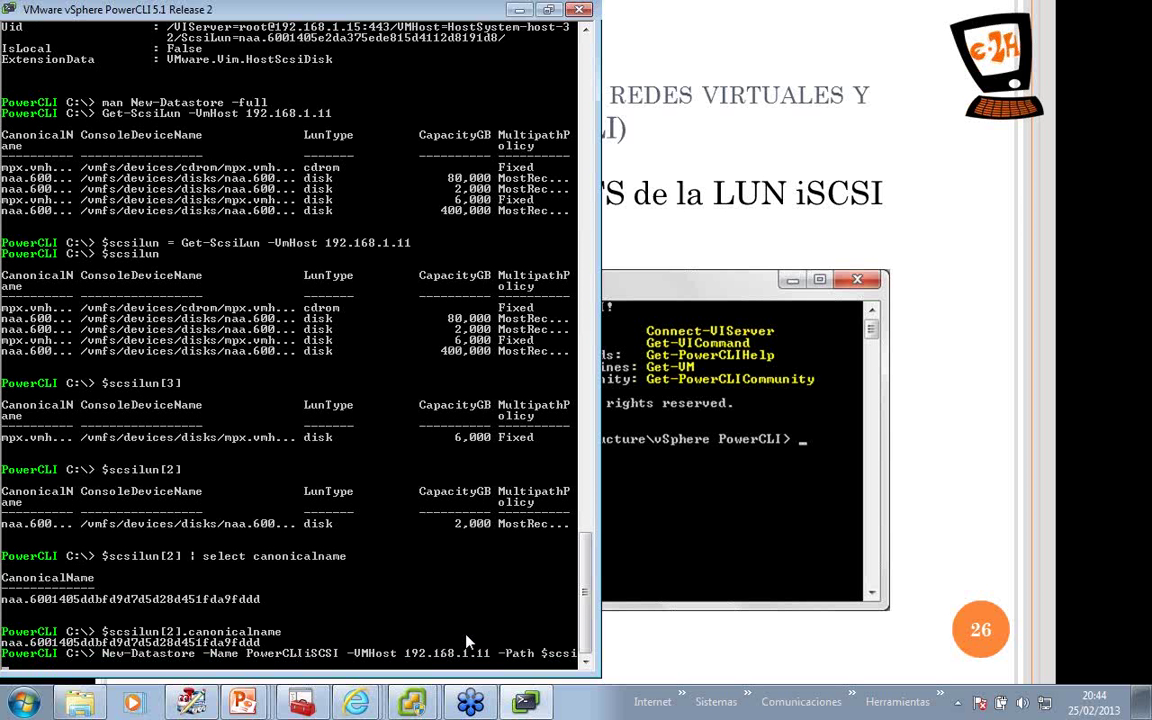
text(lun[2].canonicalname)
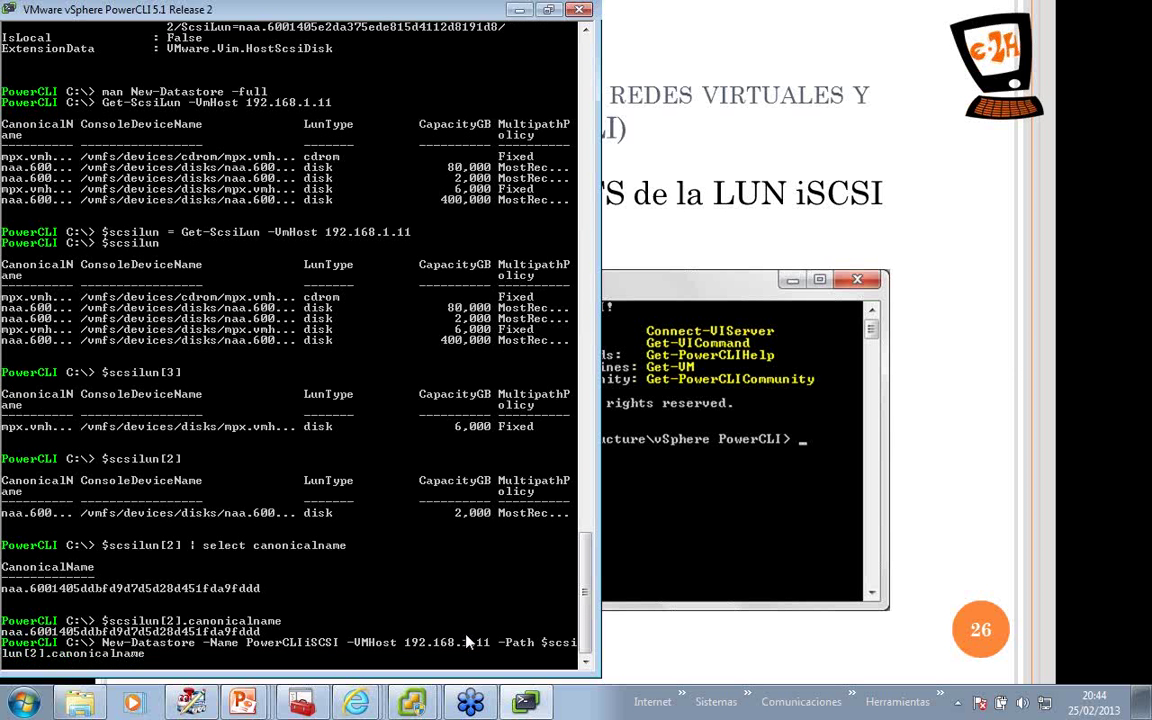
key(Return)
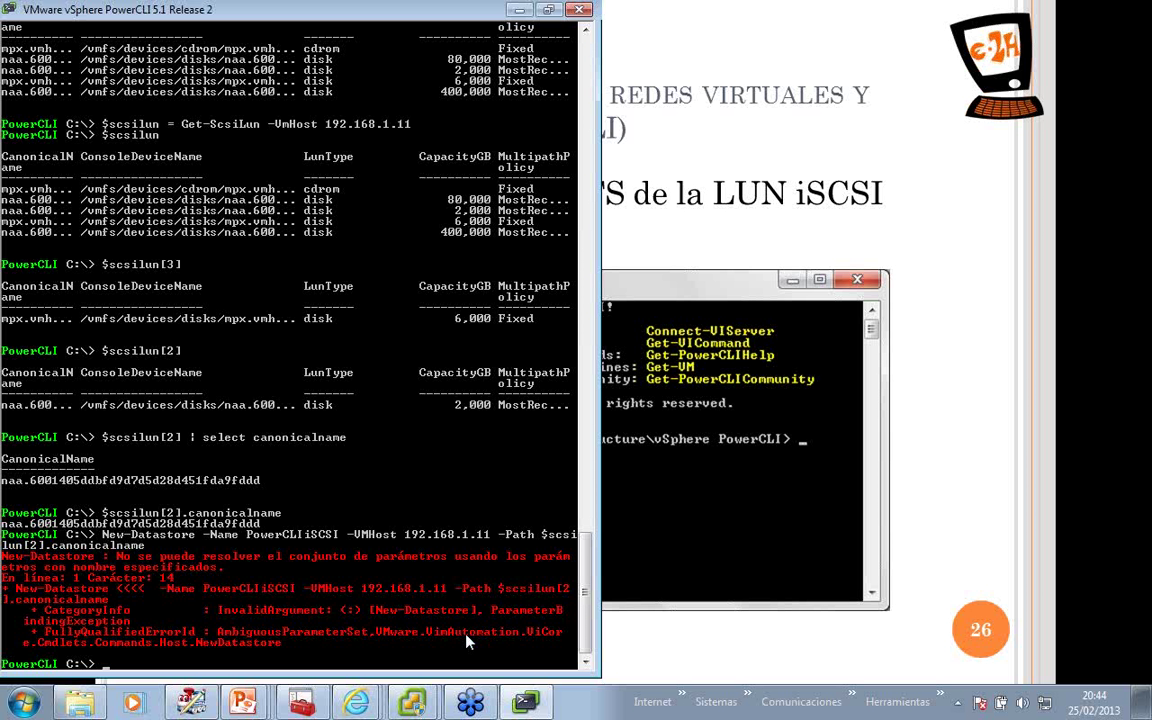
key(Up)
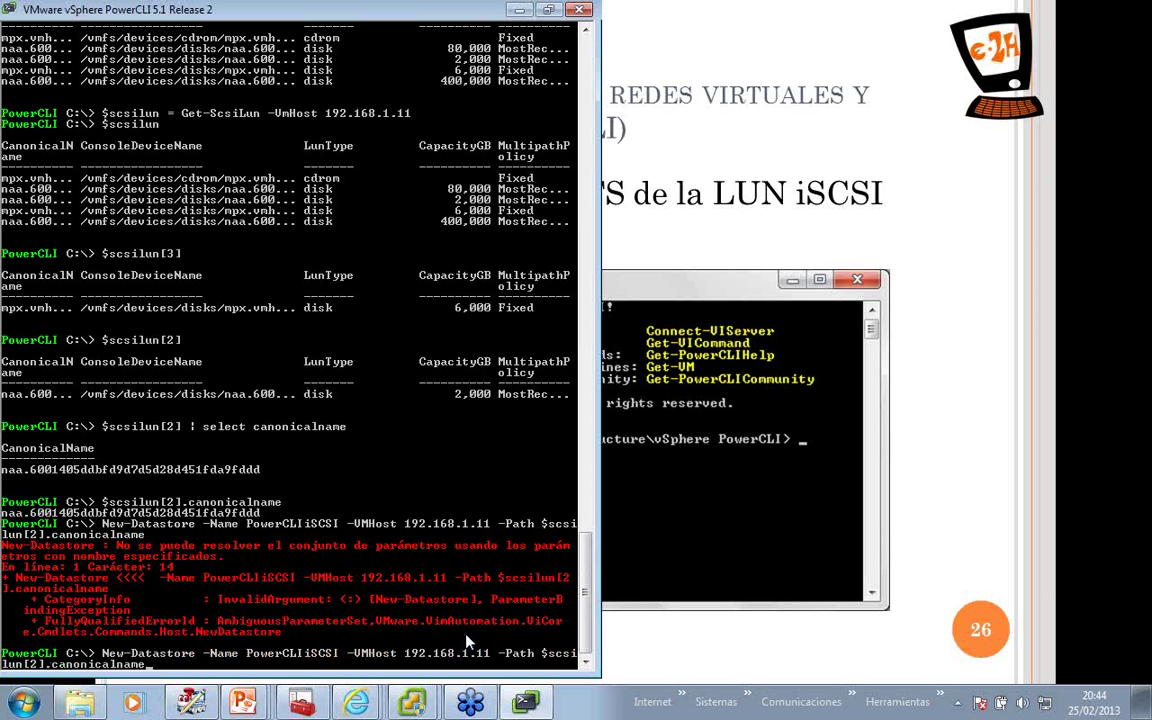
key(Return)
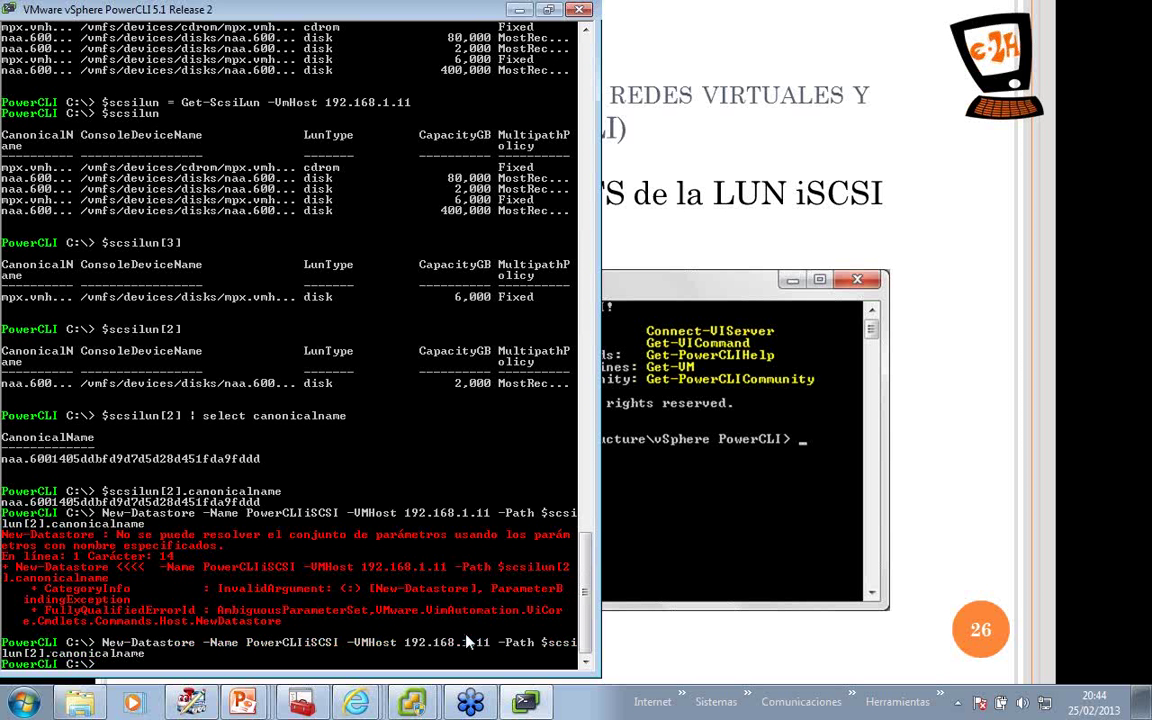
Store $scsilun[2] | select canonicalname in the variable $lun and display the variable.
text($scsil)
key(BackSpace)
key(BackSpace)
key(BackSpace)
key(BackSpace)
key(BackSpace)
text(lun = $scsilun[2])
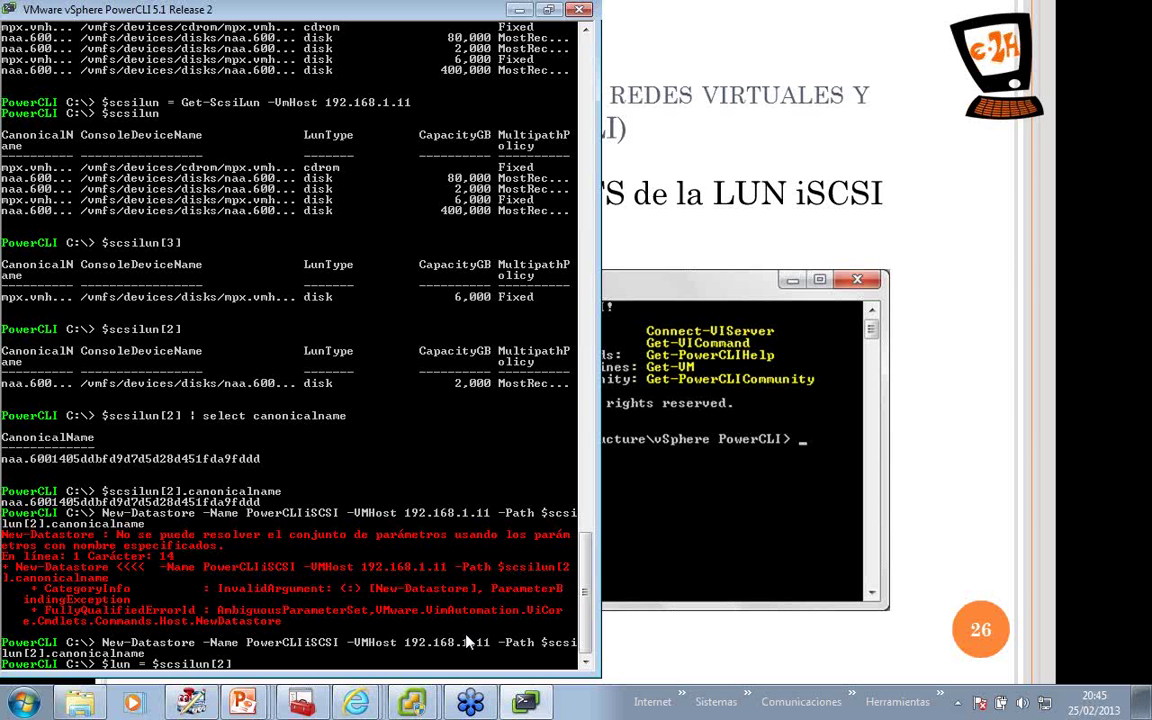
text( | select canonb)
key(BackSpace)
text(icalname)
key(Return)
text($)
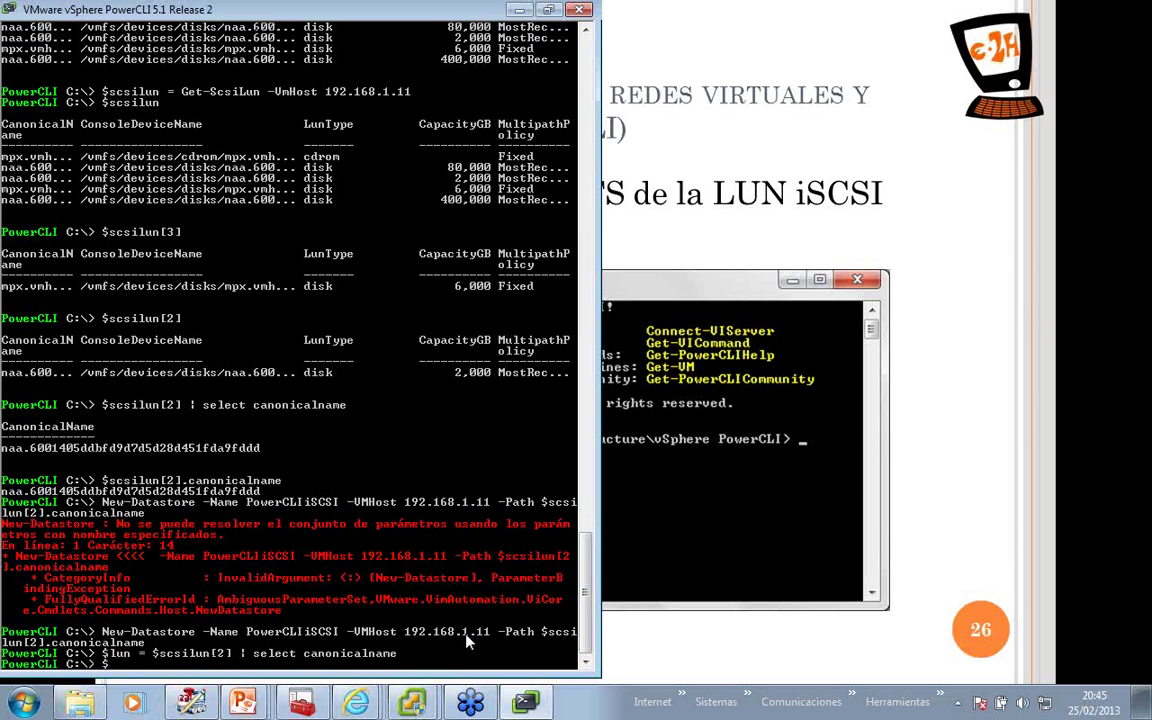
text(lun)
key(Return)
Try to create datastore PowerCLIiSCSI with new-datastore on VMHost 192.168.1.11, using -Path $lun.
text(n)
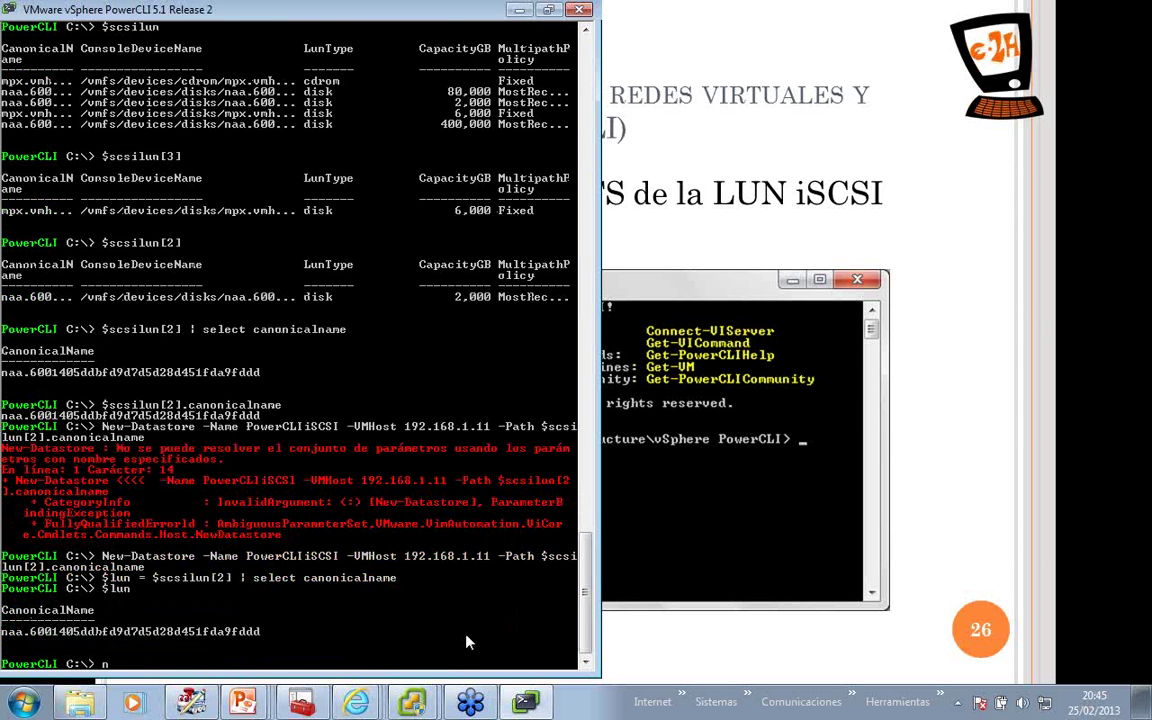
text(ew-datastore -Name Powe)
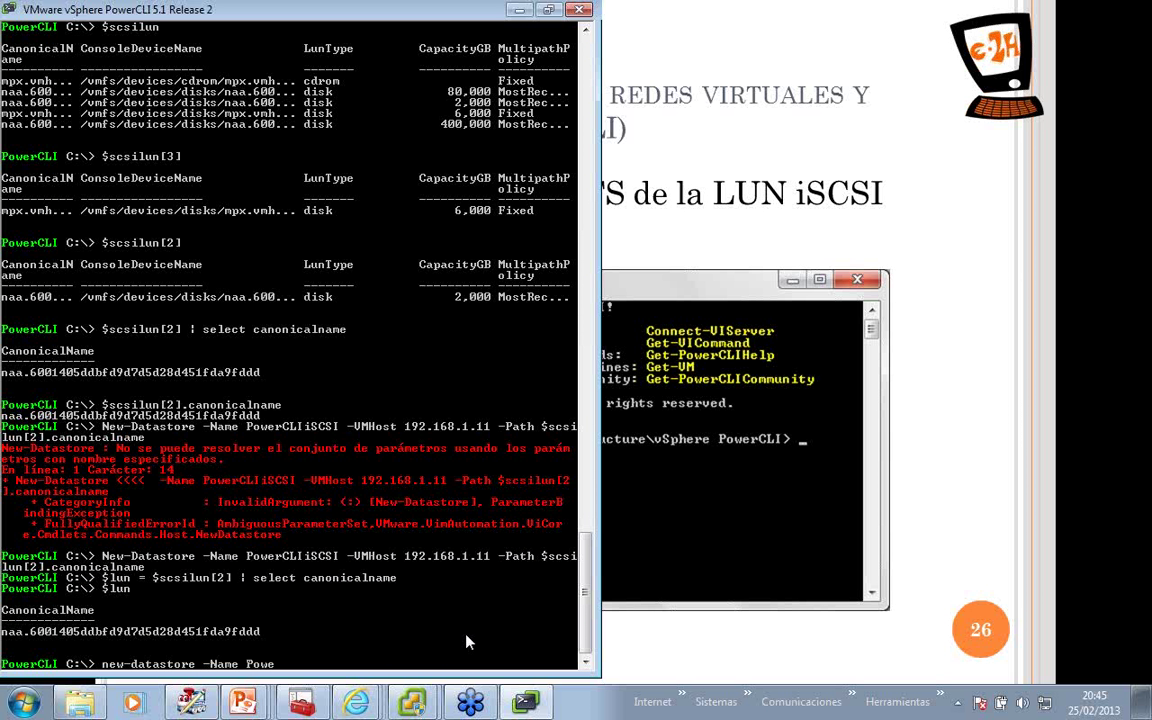
text(rCLIiSCSI -VMHost12)
key(BackSpace)
key(BackSpace)
text(192.168)
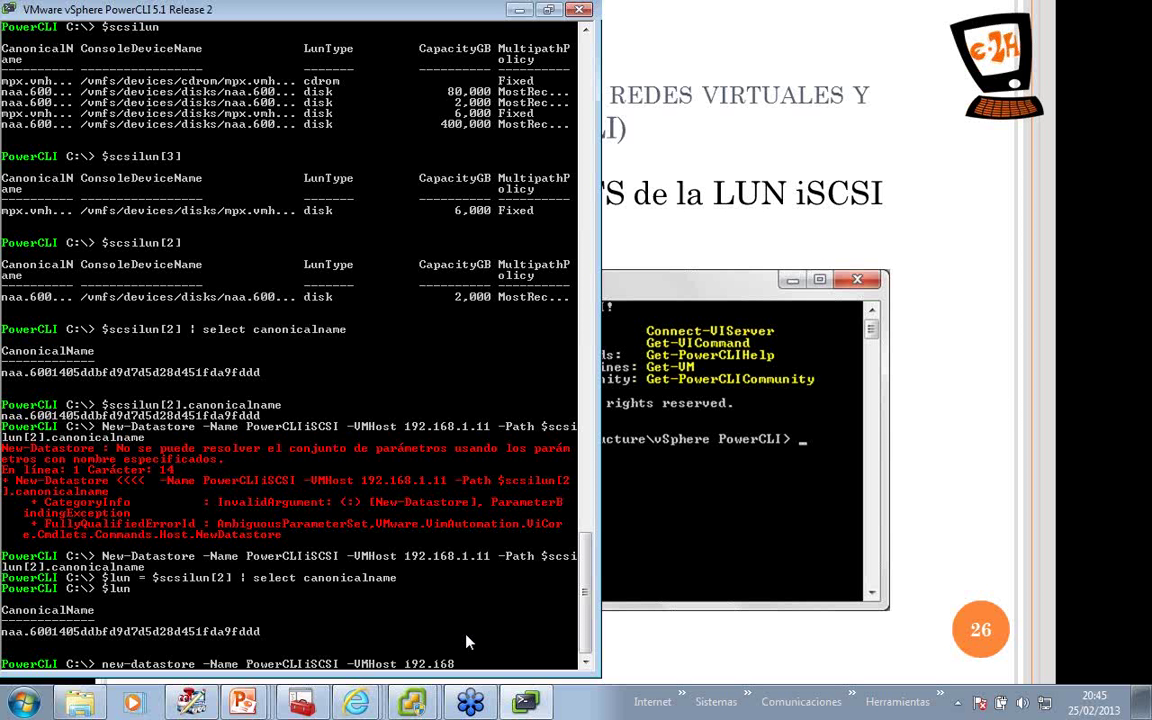
text(.1.11 -Path $lun)
key(Return)
Read the New-Datastore usage examples with man new-datastore -examples and close the help.
text(man )
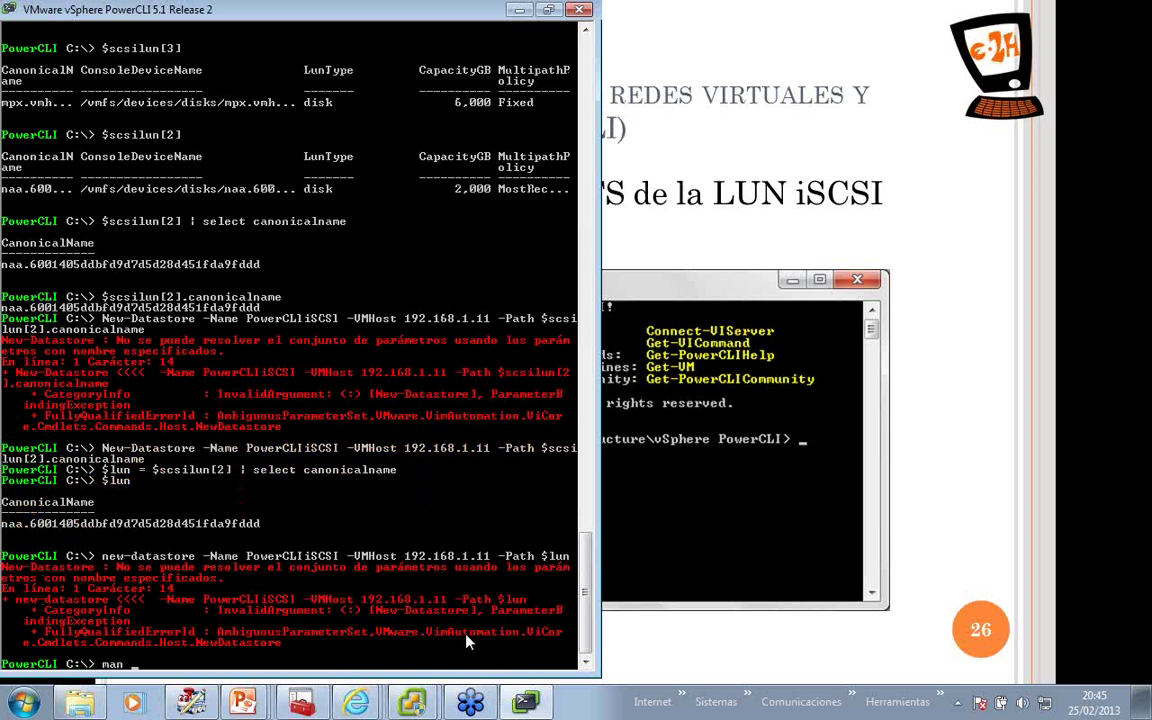
text(new-datastore-examples)
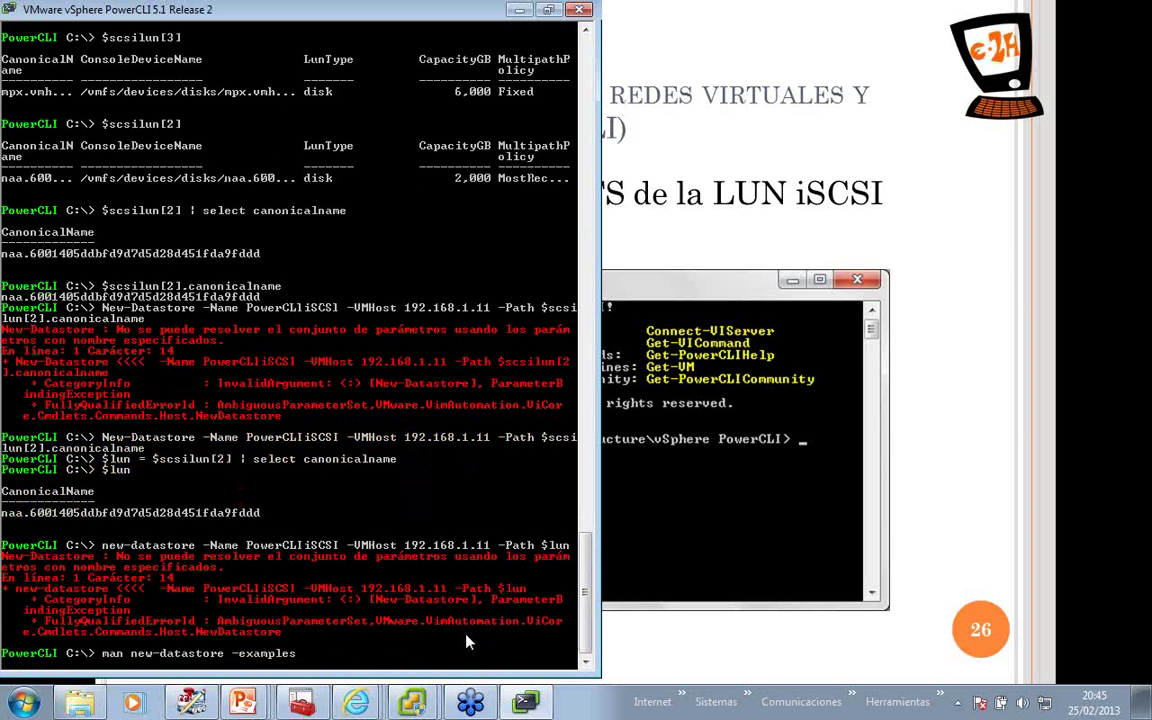
key(Return)
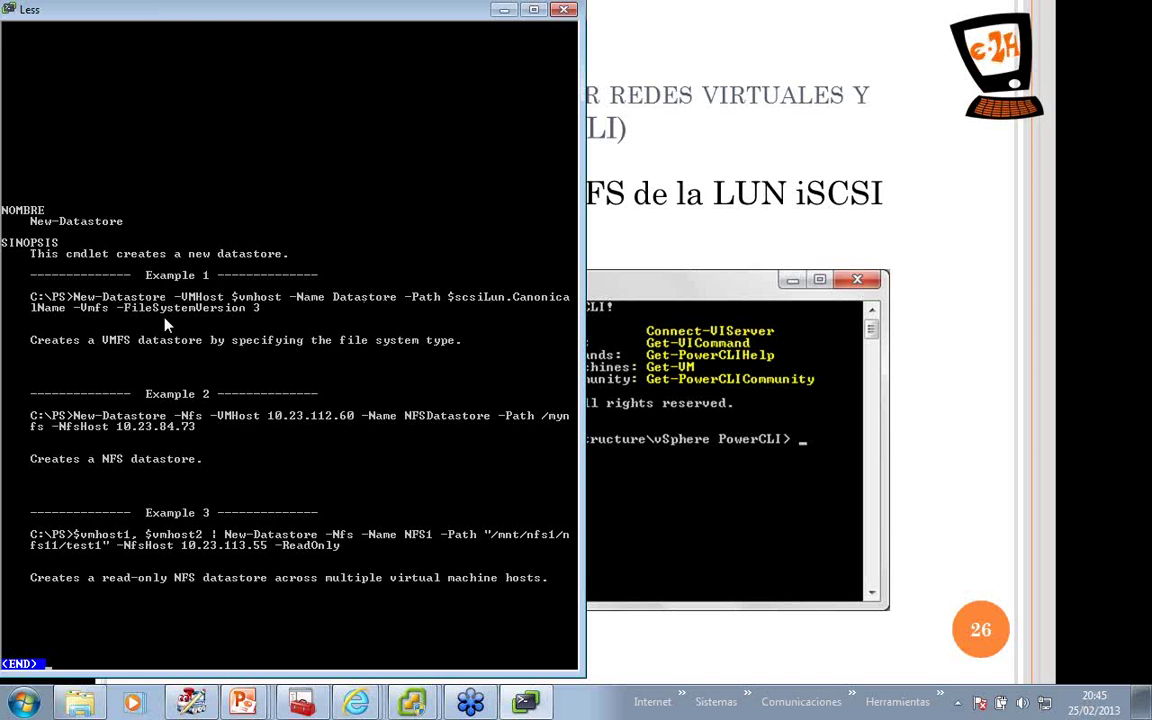
key(q)
Try the new-datastore command for PowerCLIiSCSI with -Path $lun again, adding the -vmfs parameter.
key(Up)
key(Up)
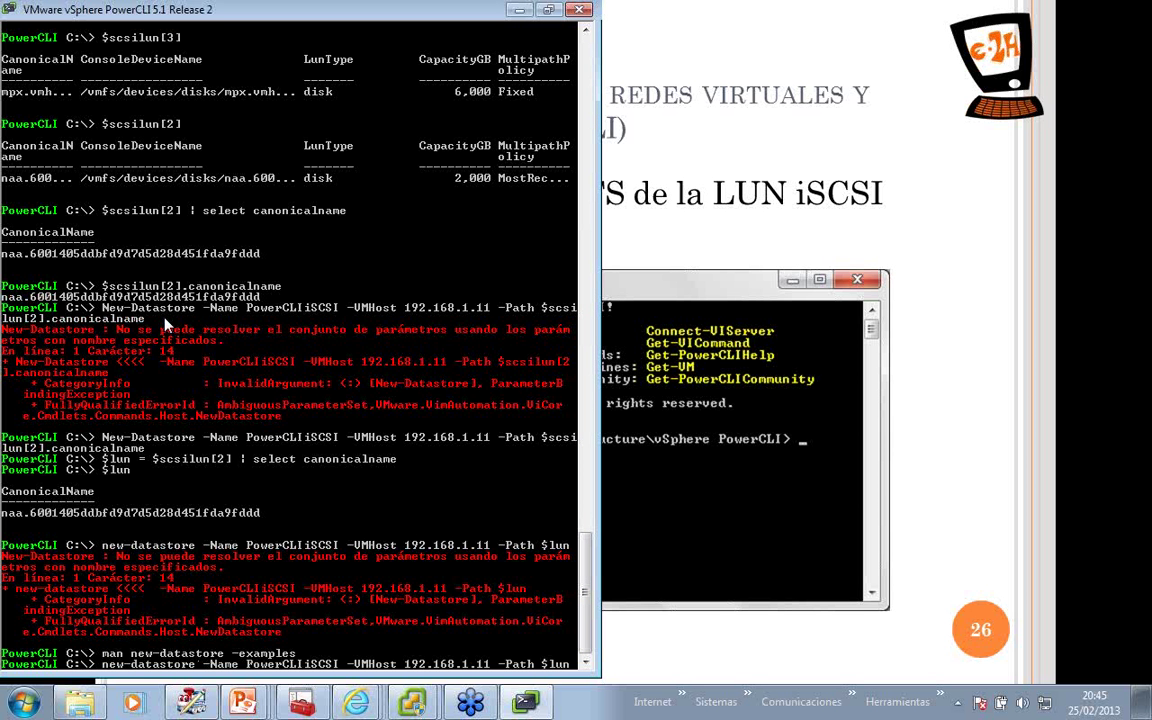
text(-vmfs)
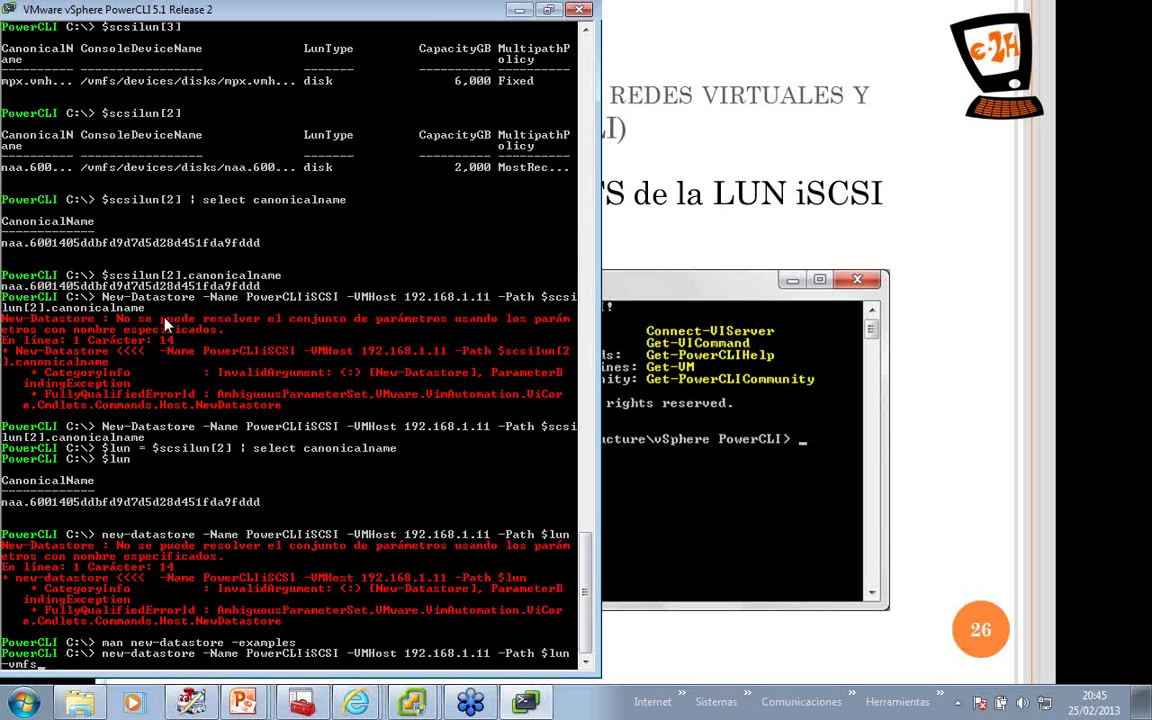
key(Return)
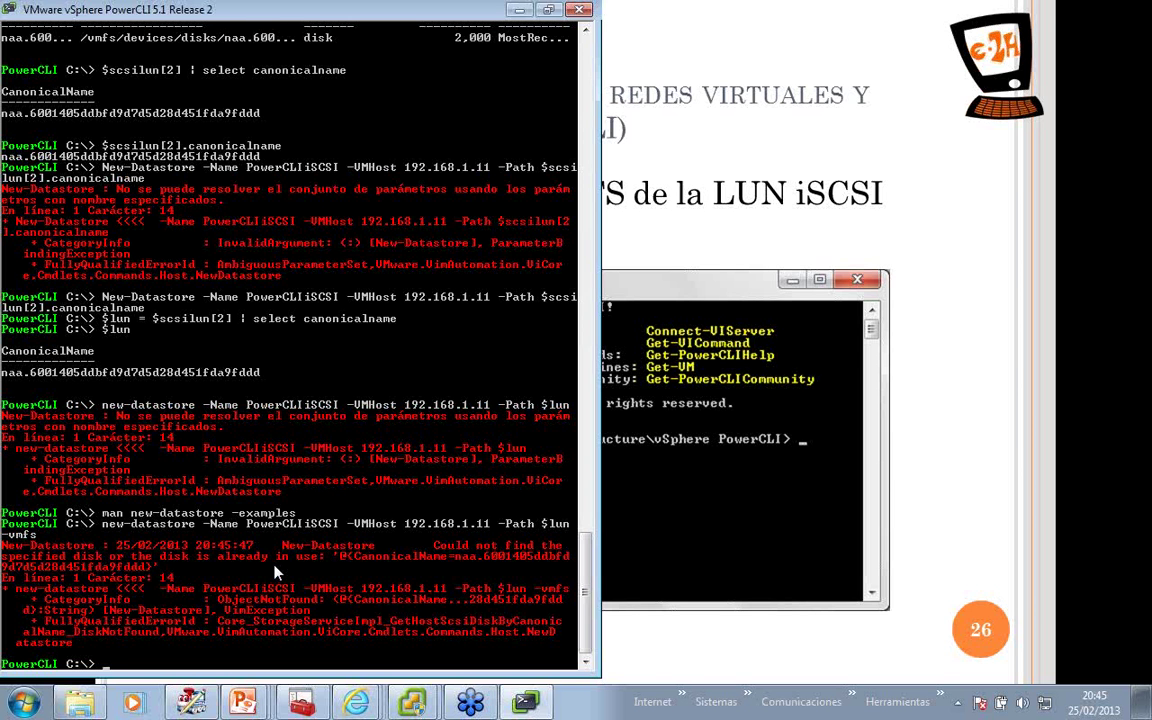
Switch to the vSphere Client and review the QNAP devices under host 192.168.1.11's storage adapter vmhba33, hiding the recent tasks for more room.
mouse_move(352, 700)
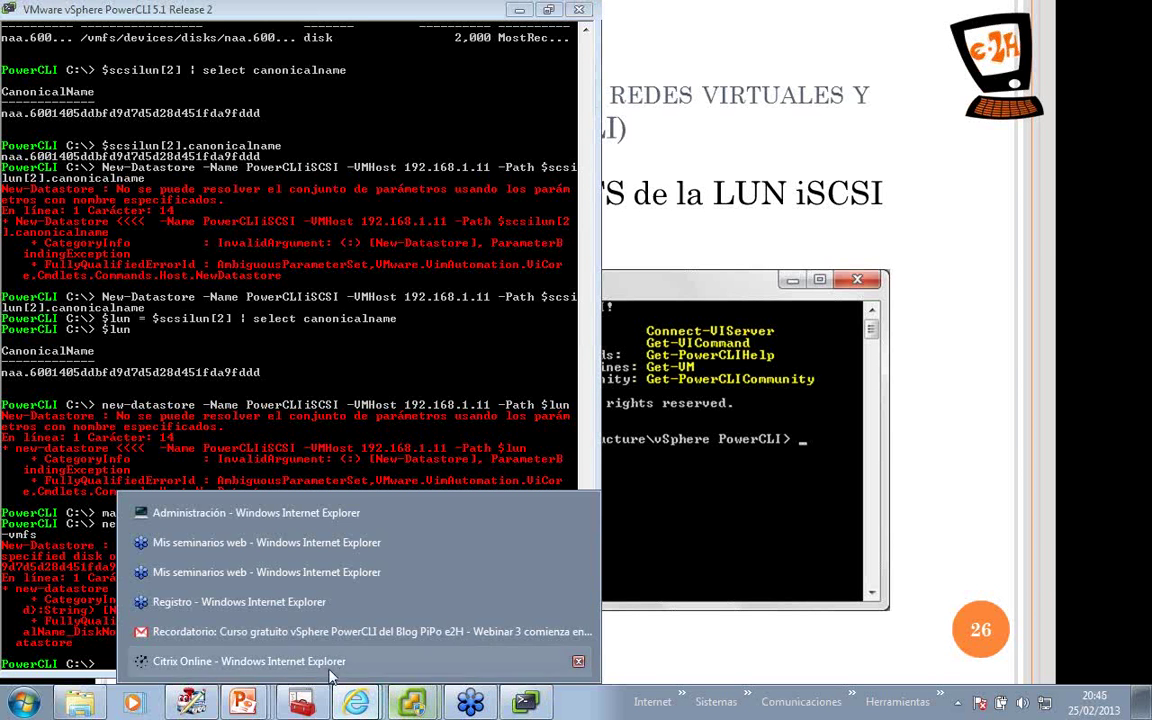
mouse_move(411, 700)
click(385, 650)
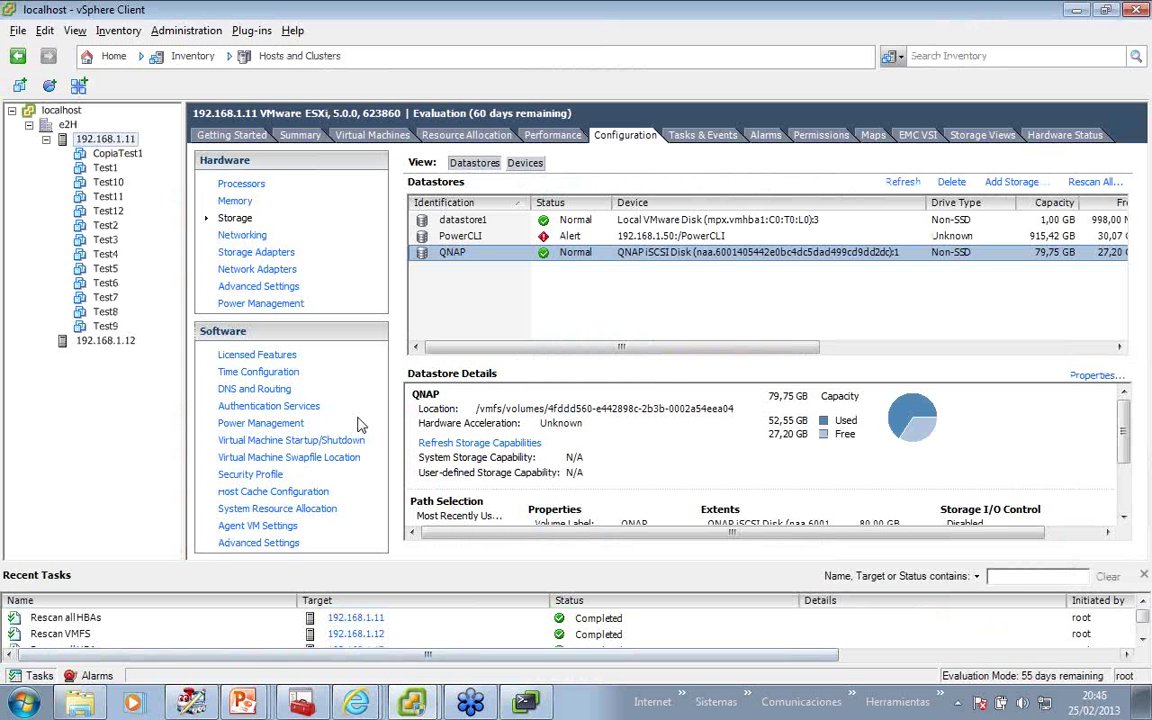
click(258, 251)
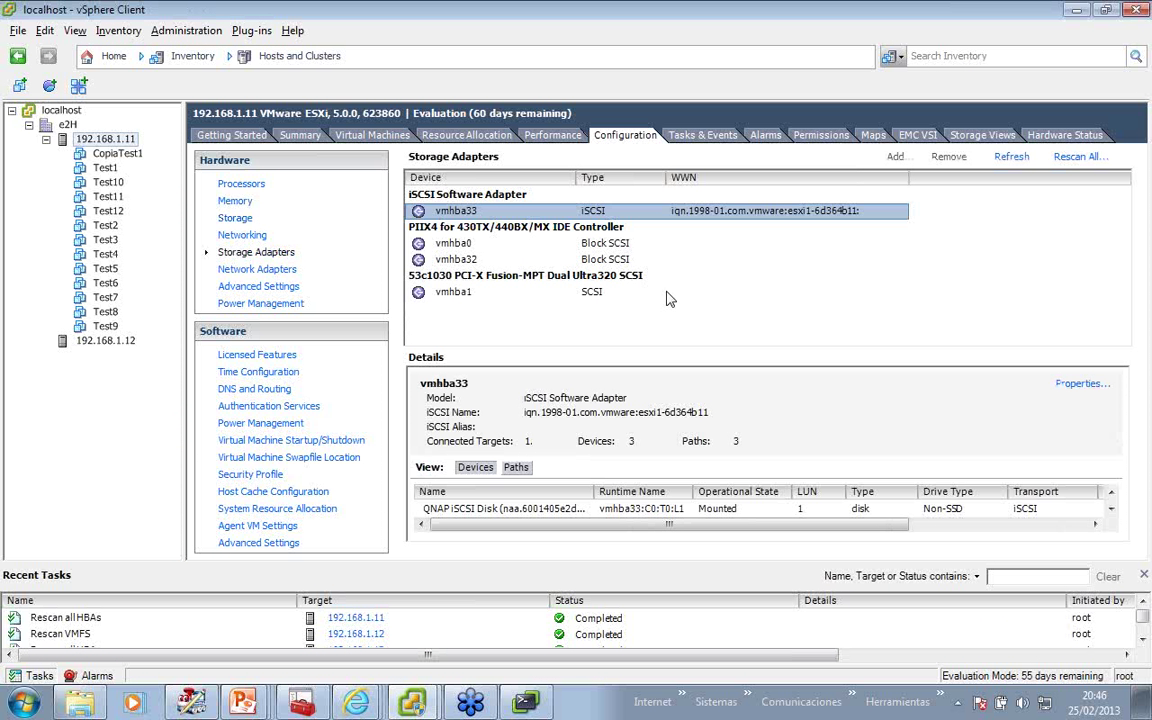
click(1111, 509)
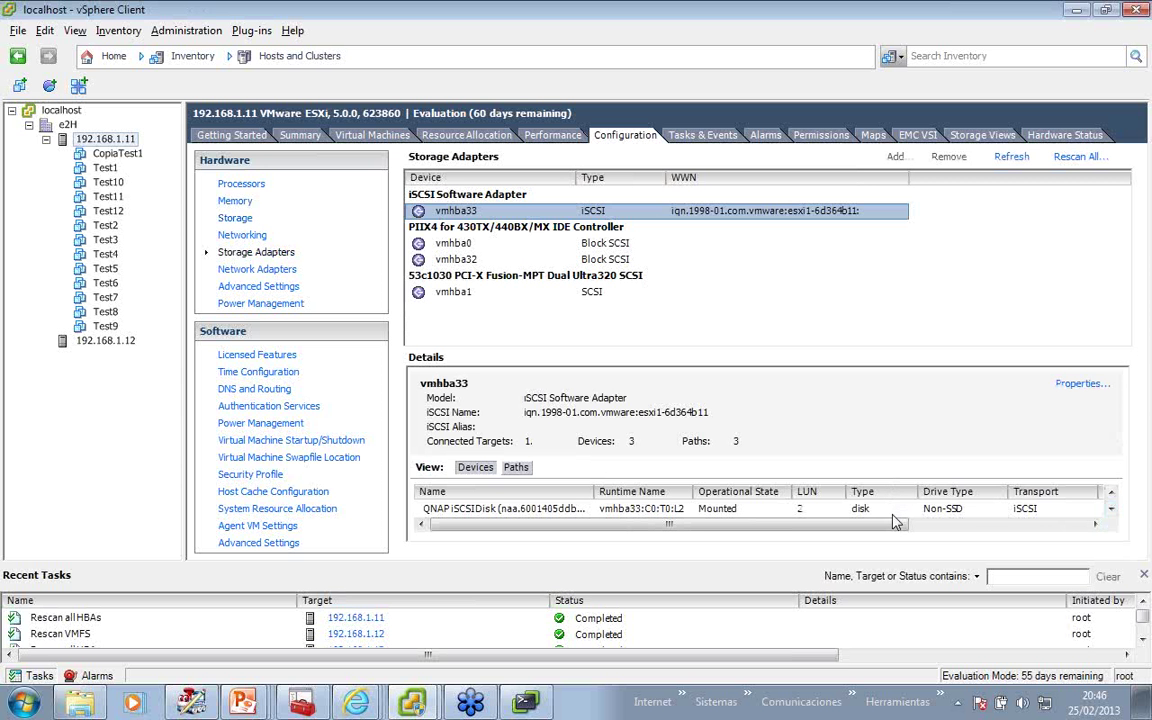
click(40, 675)
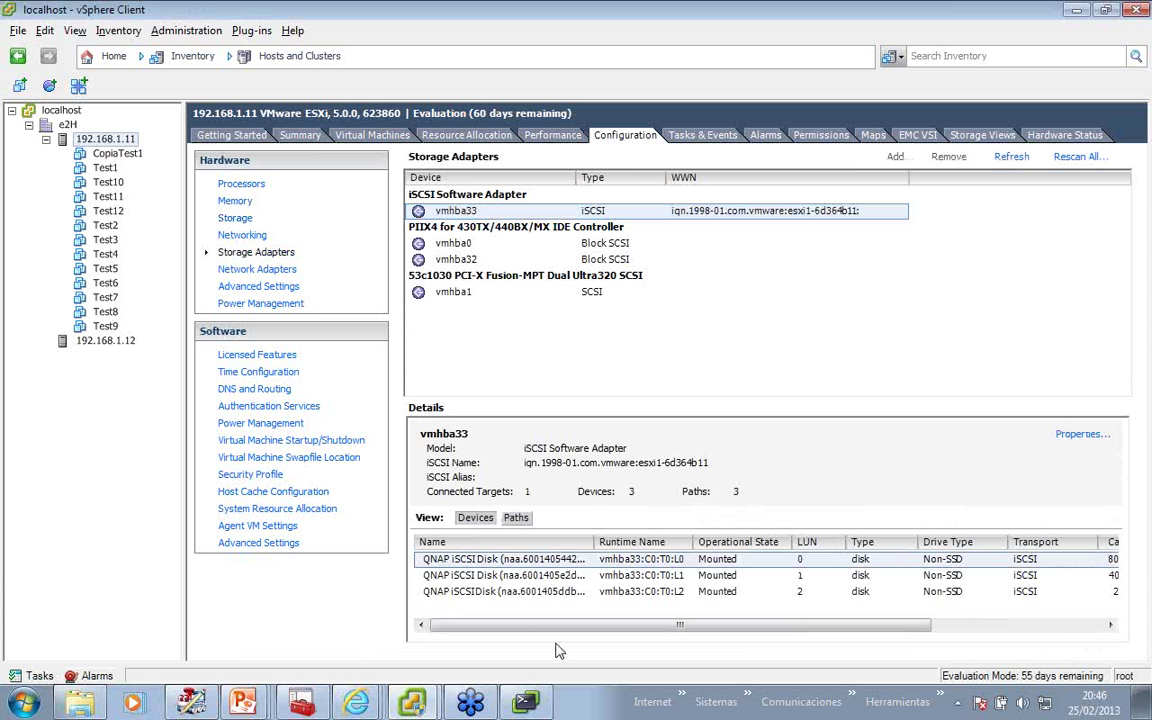
Rescan host 192.168.1.11's storage for new VMFS volumes only, leaving out the scan for new storage devices.
click(690, 594)
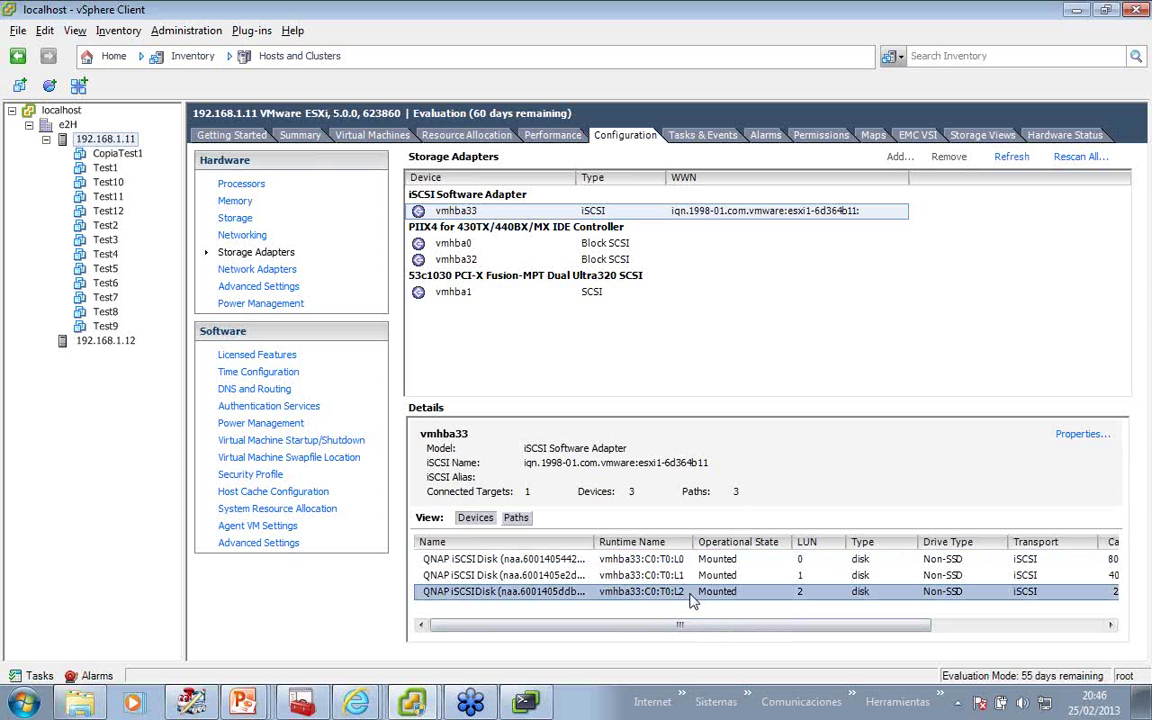
drag(825, 633, 728, 617)
click(236, 218)
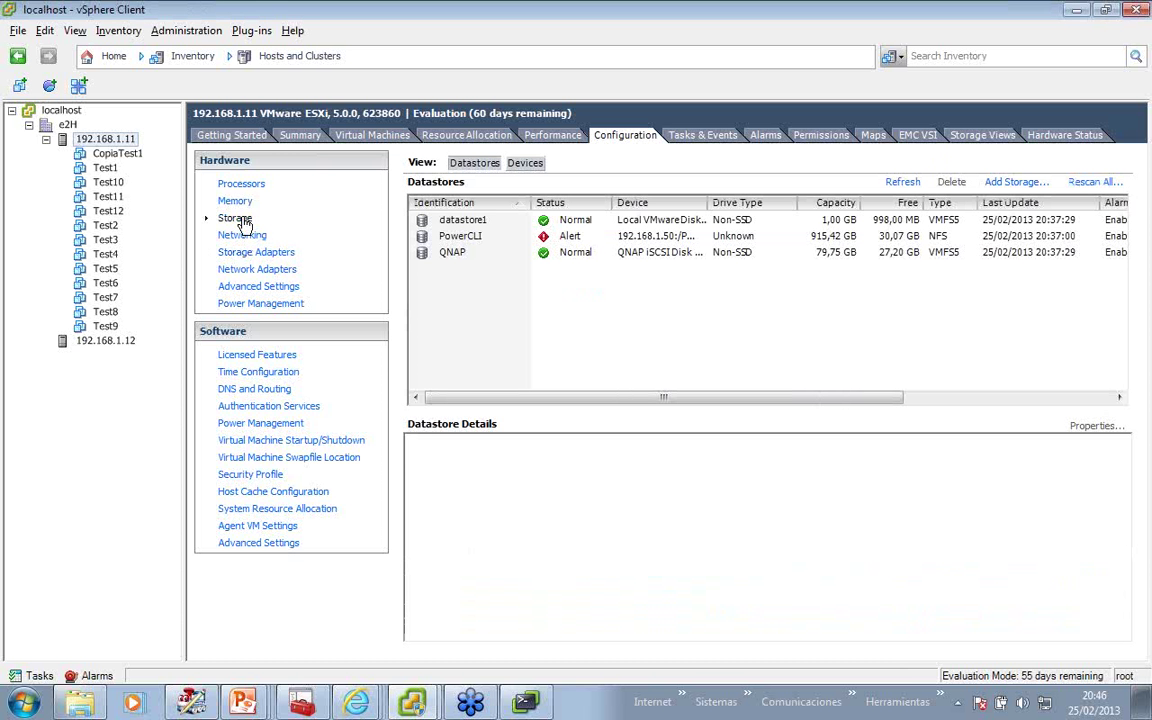
click(1084, 190)
click(429, 257)
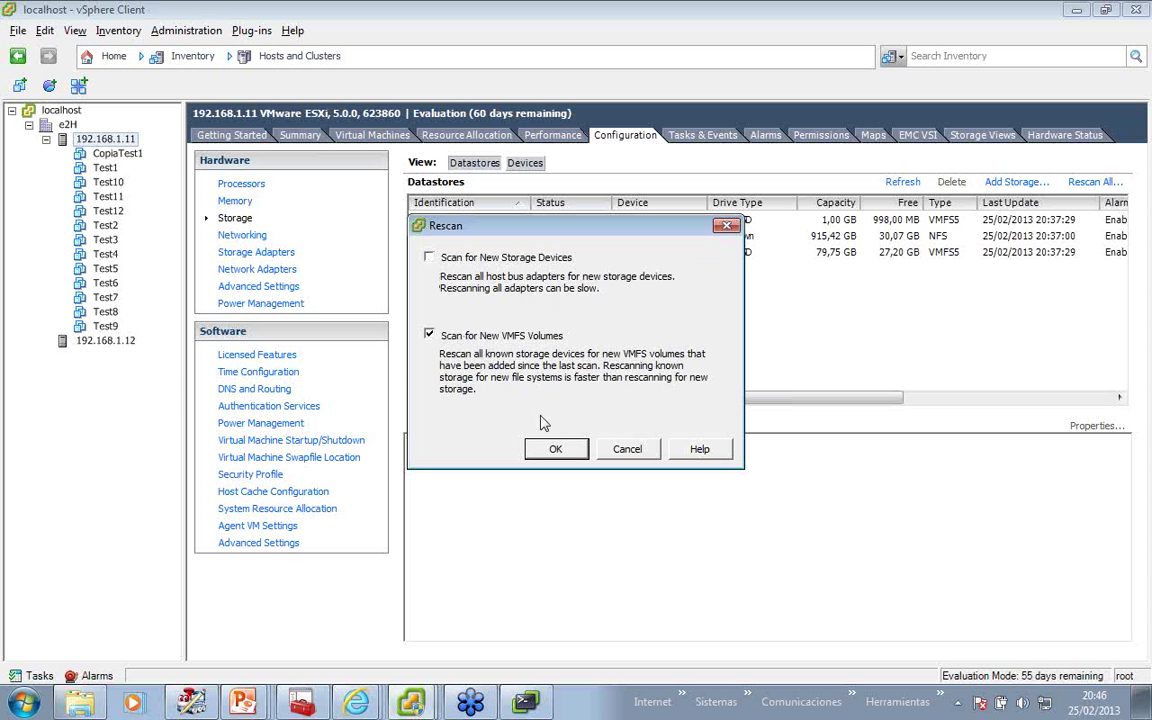
click(548, 450)
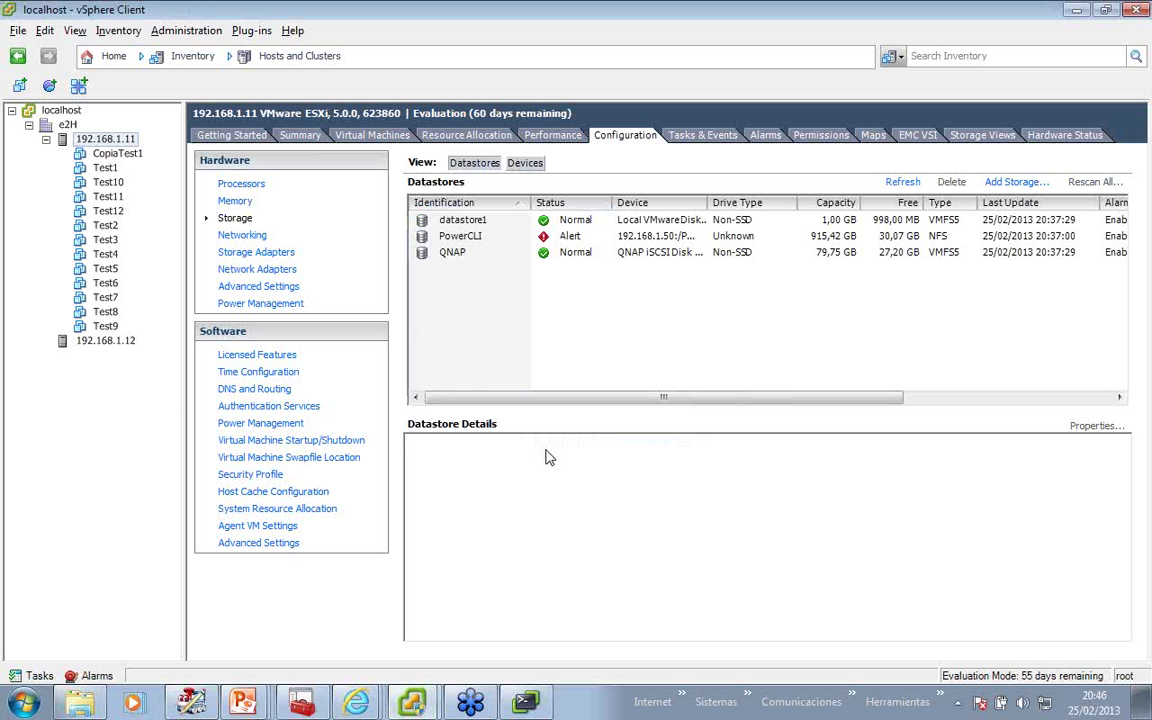
click(38, 677)
click(38, 677)
Switch to PowerCLI and show the New-Datastore usage examples with get-help new-datastore -examples.
key(alt+Tab)
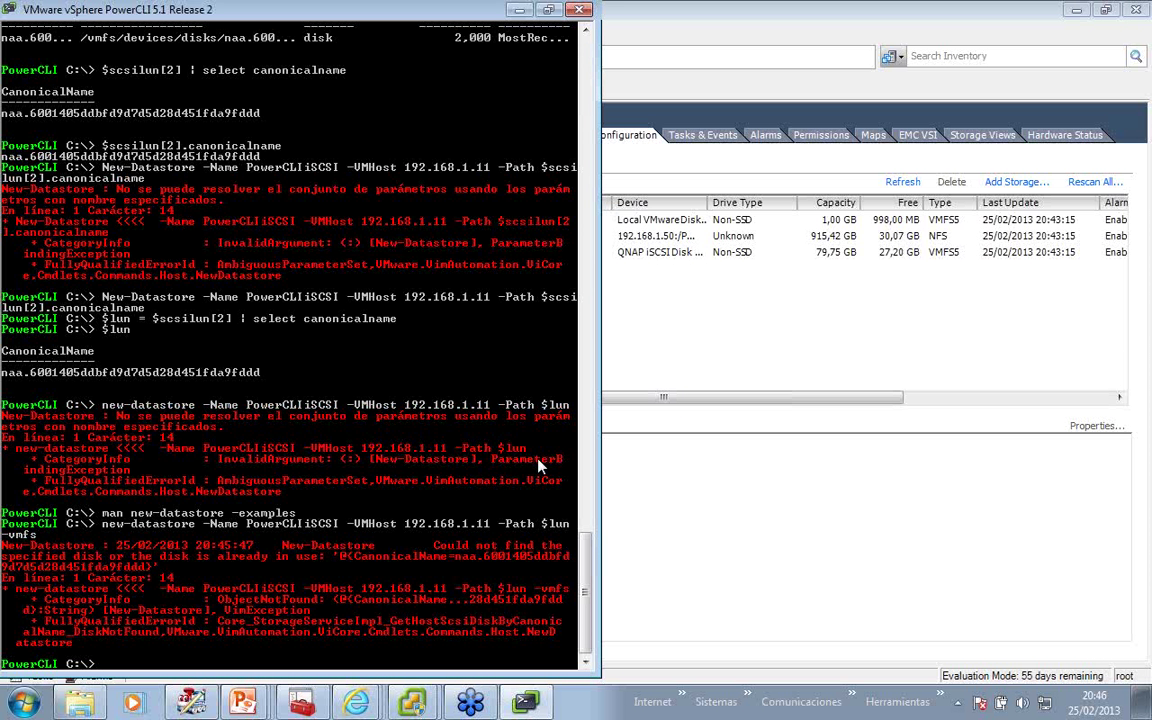
key(alt+Tab)
text(get-help new-datastore -fu)
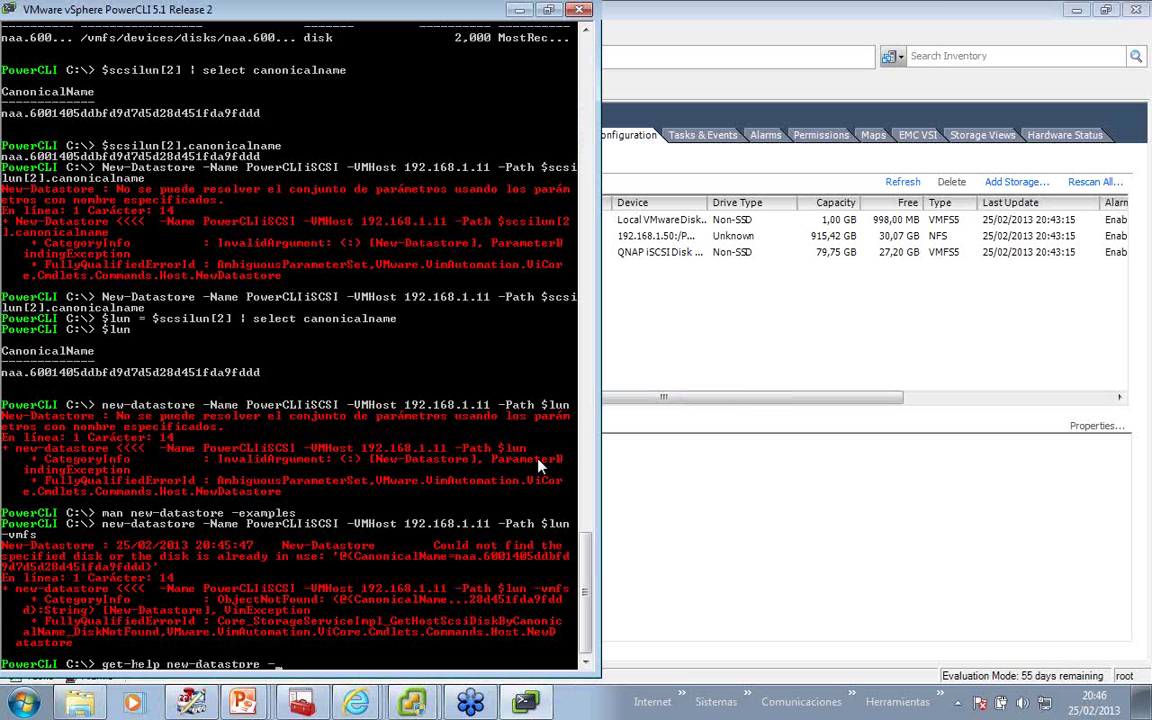
key(BackSpace)
key(BackSpace)
text(examples)
key(Return)
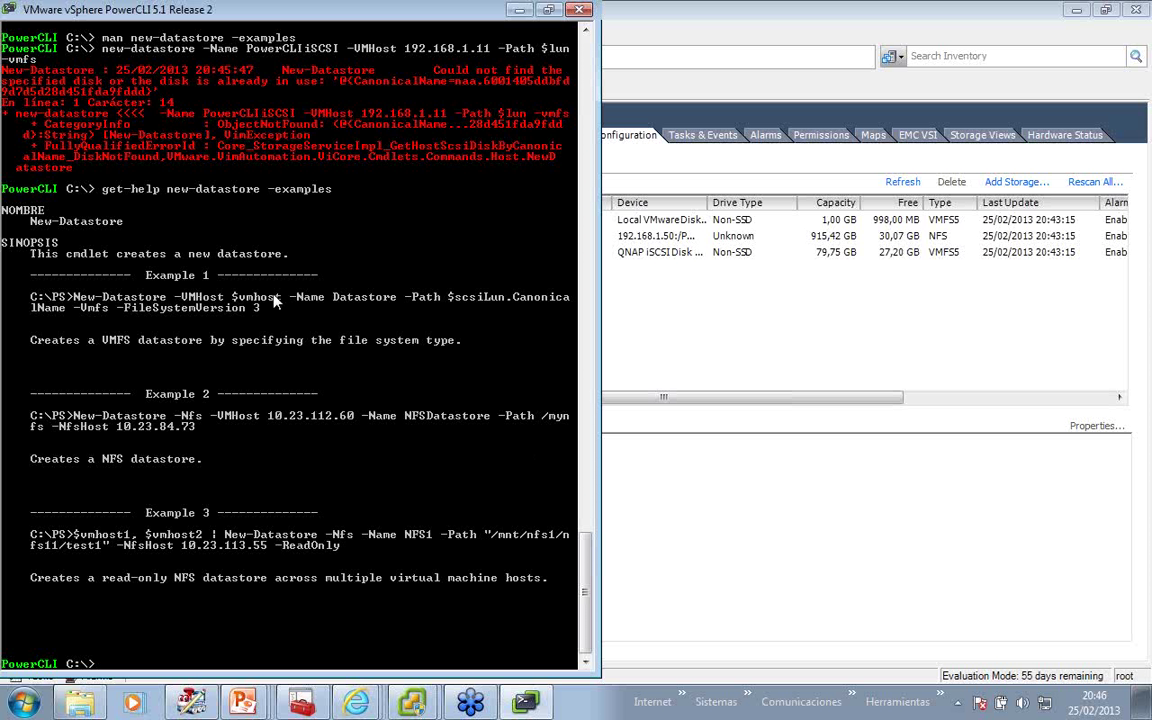
text($sc)
text(s)
key(BackSpace)
key(BackSpace)
key(BackSpace)
key(BackSpace)
List the SCSI LUNs of host 192.168.1.11 with get-scsilun.
text(get-scsilun -vmhost 192.16)
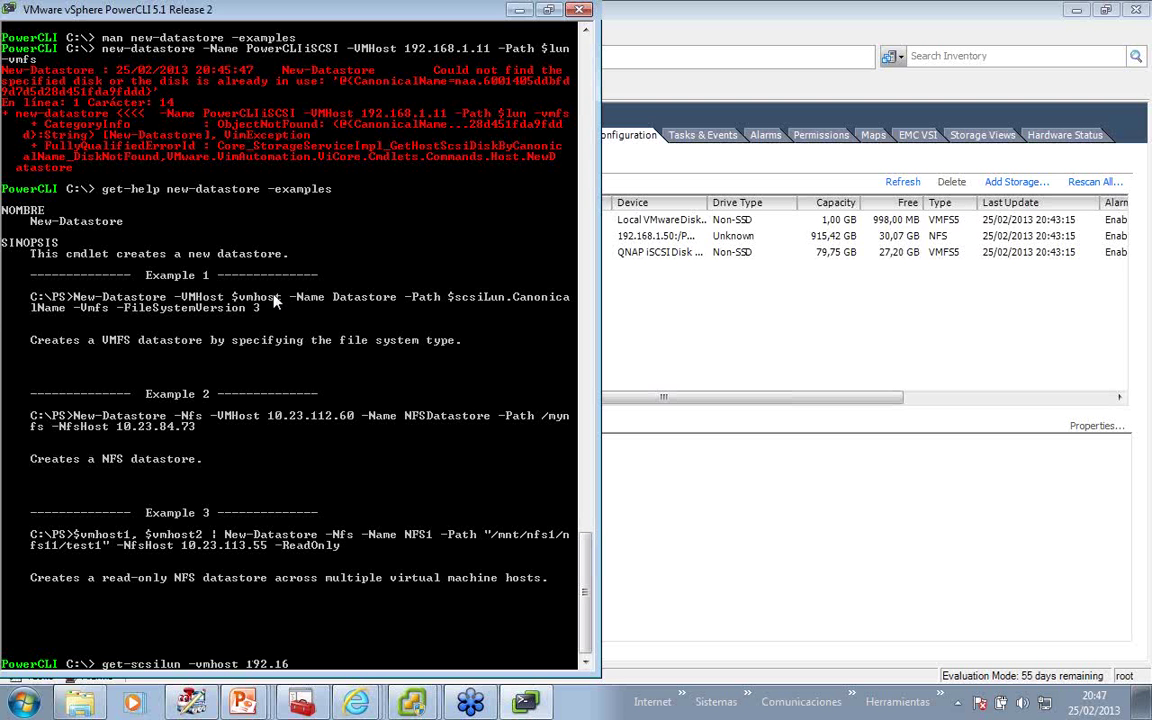
text(8.1.11)
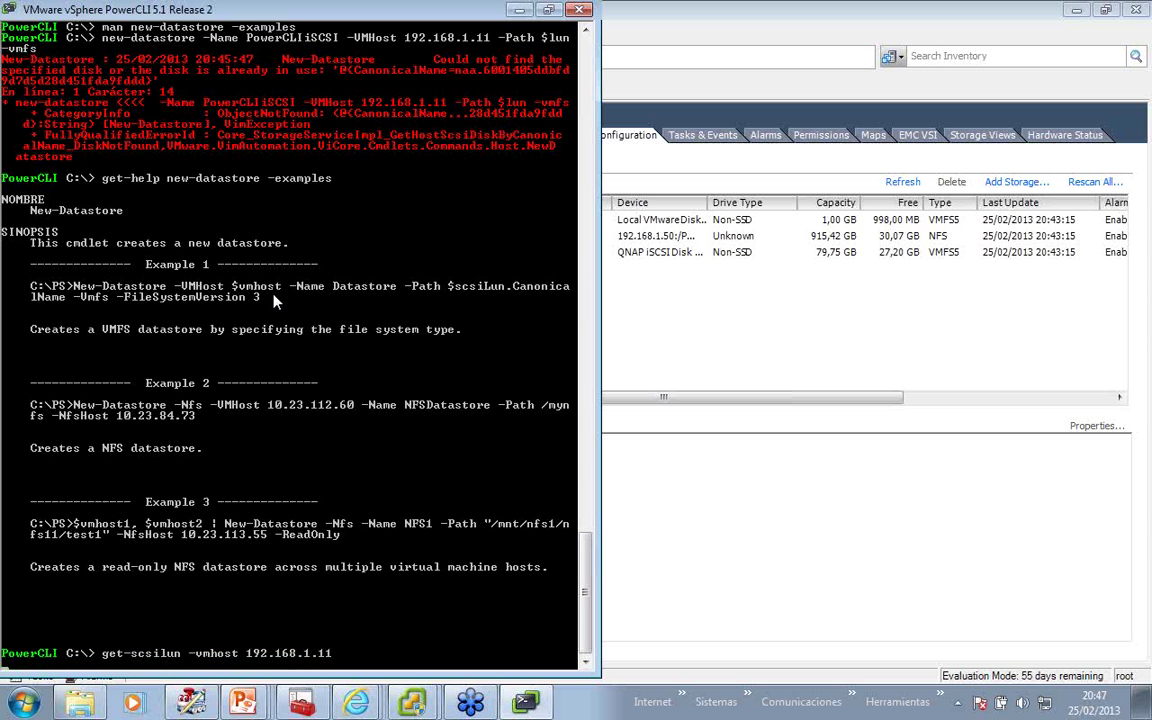
key(Return)
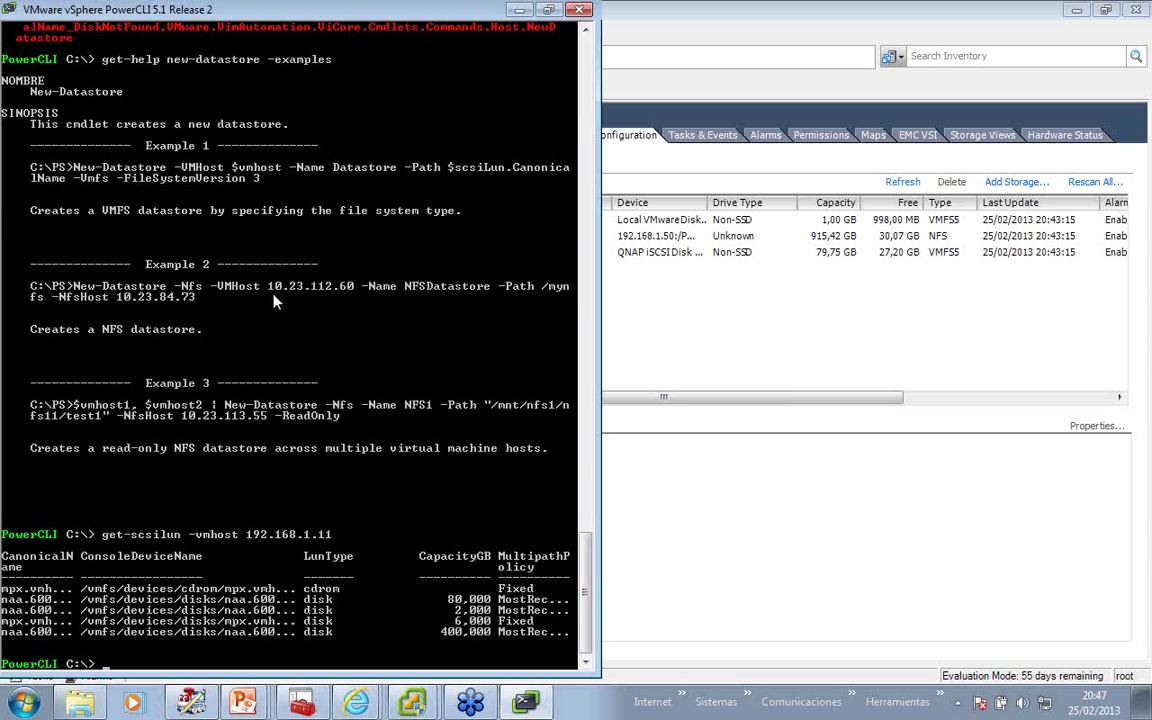
Show every property of host 192.168.1.11's SCSI LUNs as a list by piping get-scsilun into FL.
key(Up)
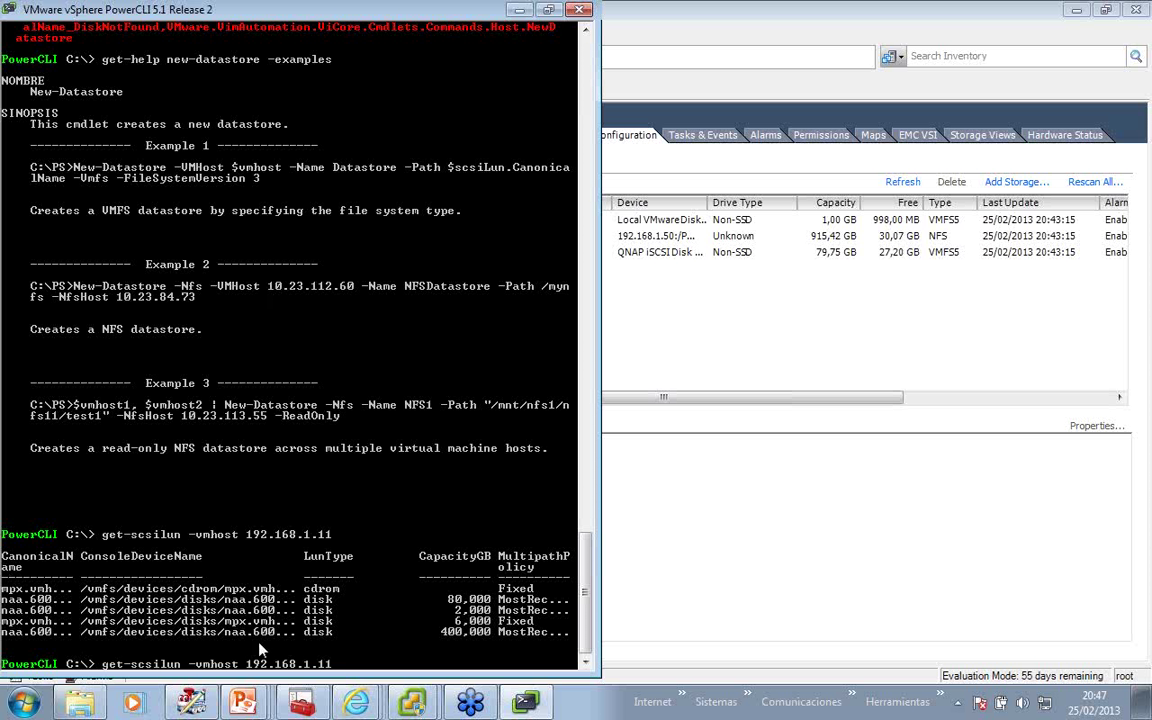
text(|)
key(BackSpace)
text(| FL)
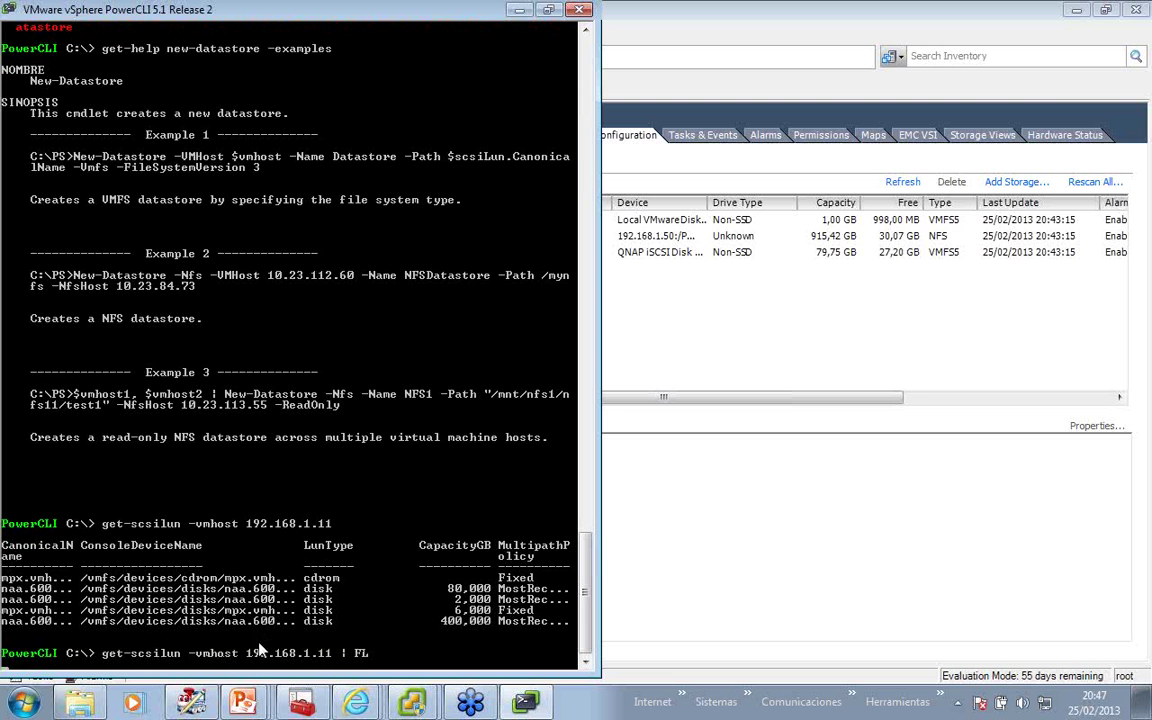
key(Return)
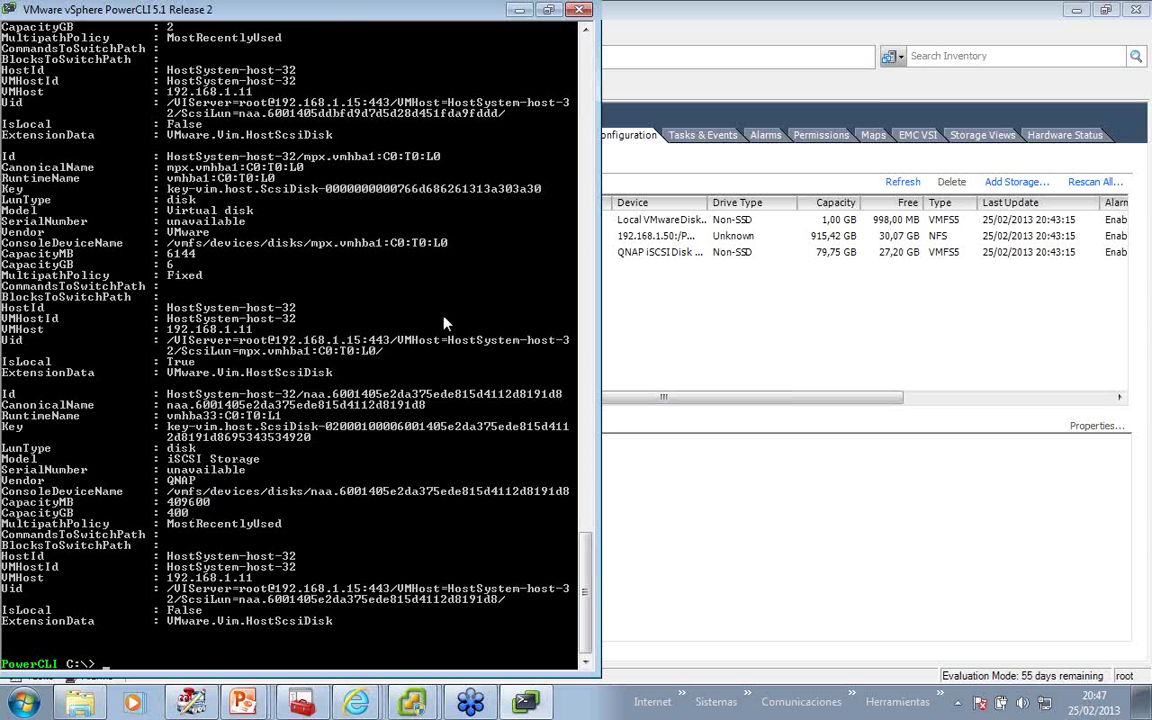
key(Up)
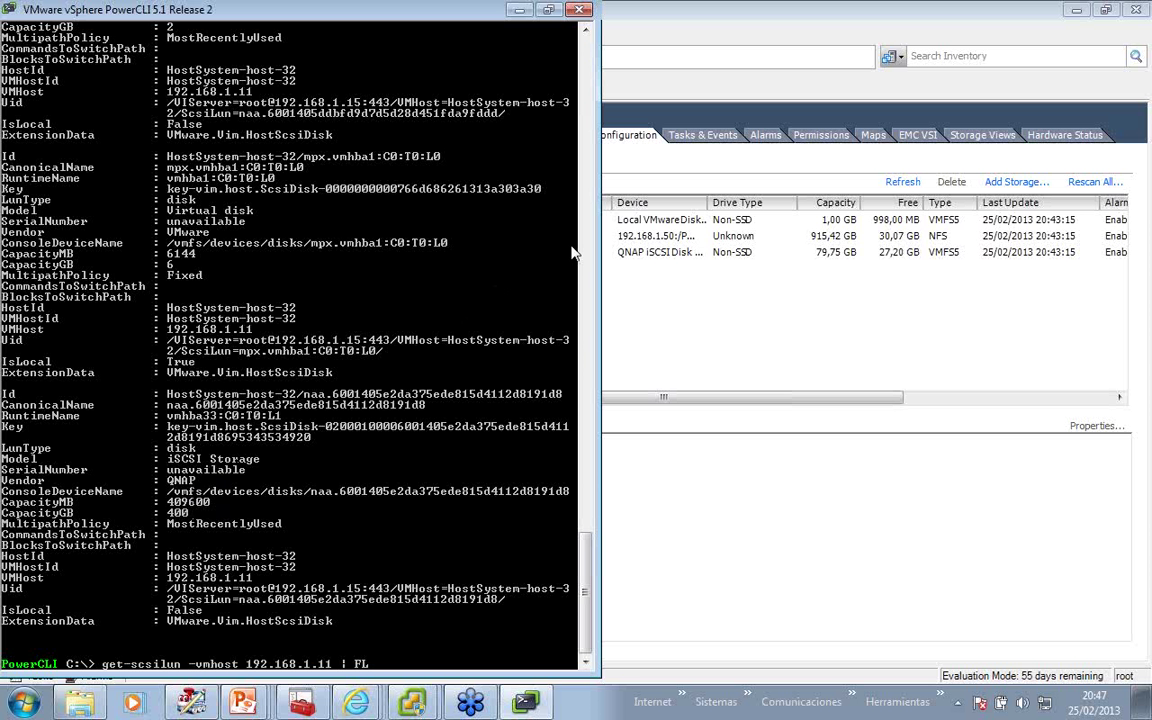
key(BackSpace)
key(BackSpace)
key(BackSpace)
key(BackSpace)
key(BackSpace)
Query the hosts' storage by rerunning get-vmhost|Get-VMHostStorage.
key(Up)
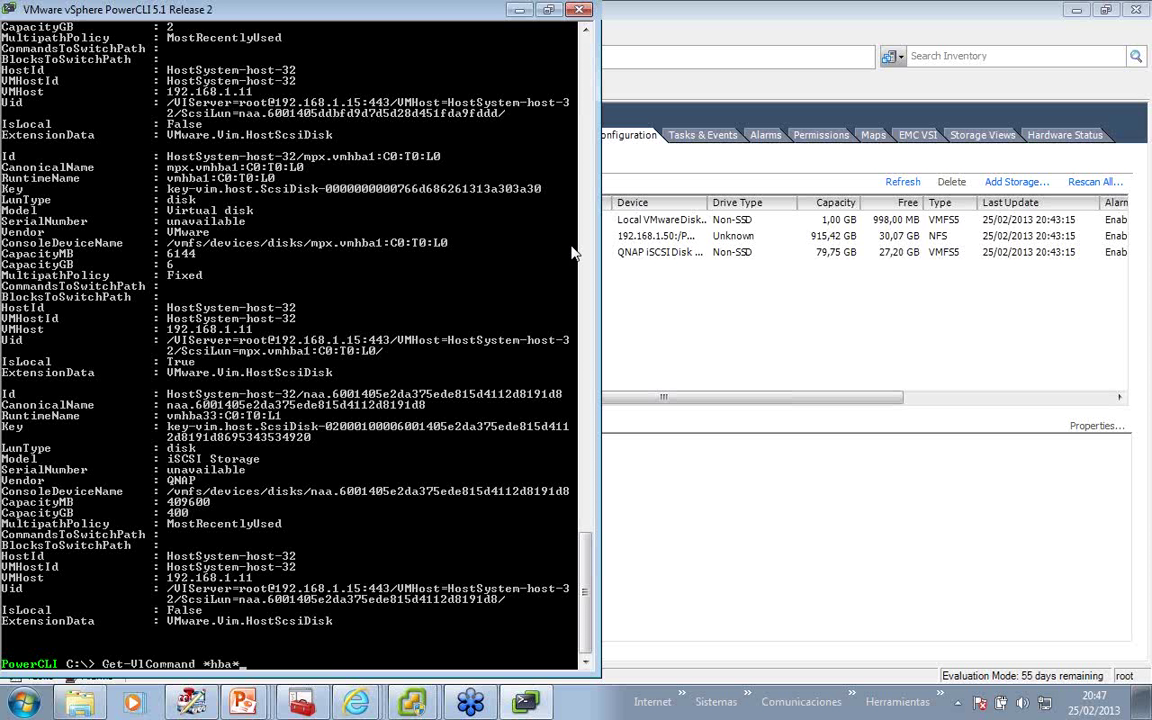
key(Up)
key(Up)
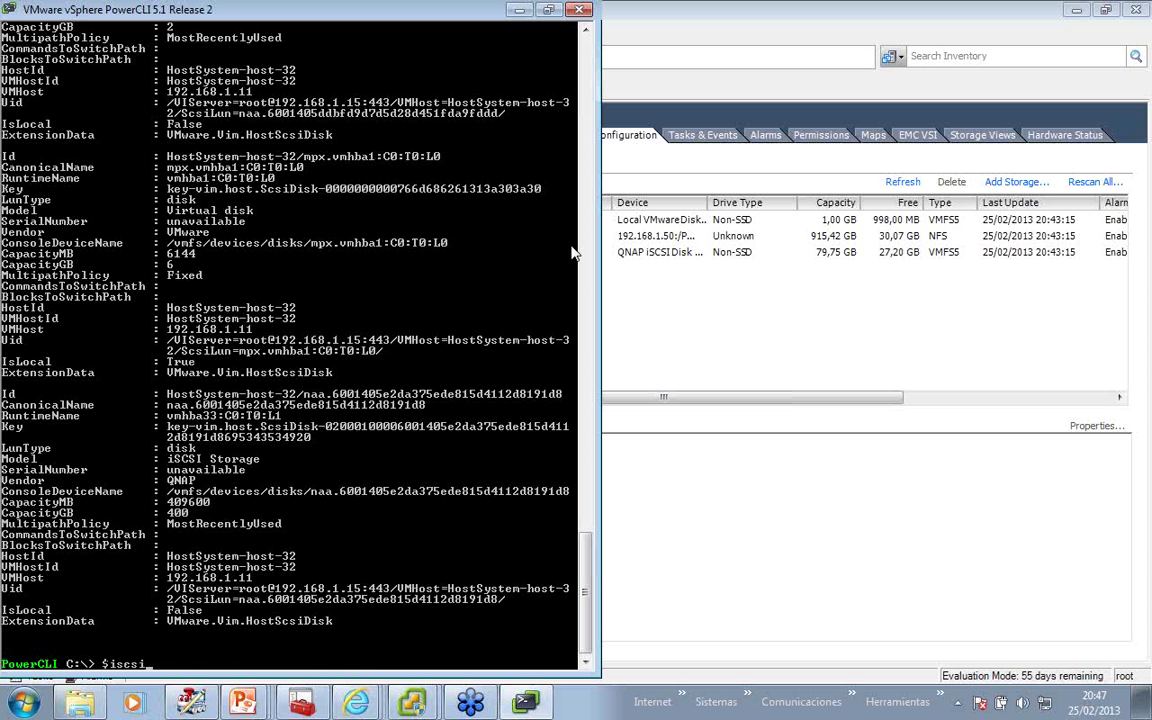
key(Up)
key(Up)
key(Return)
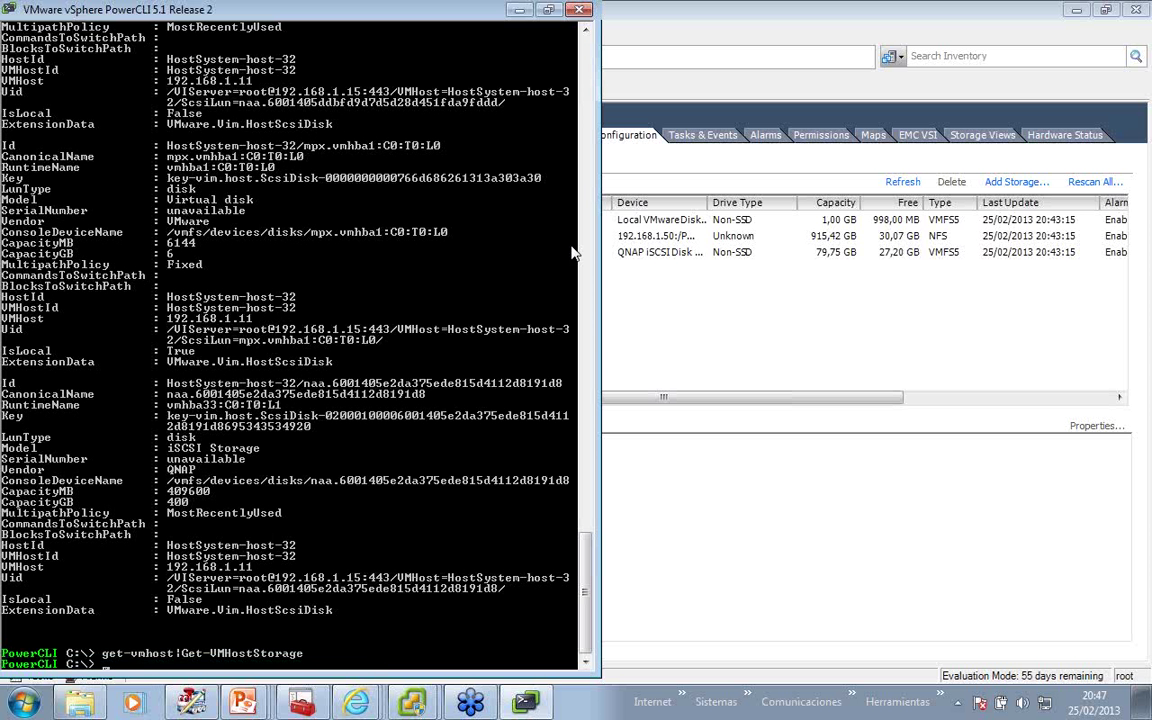
Store the SCSI LUNs of VMHost 192.168.1.11 in the variable $scsi with Get-ScsiLun and display its contents.
text($scsi = get-scsil)
key(Tab)
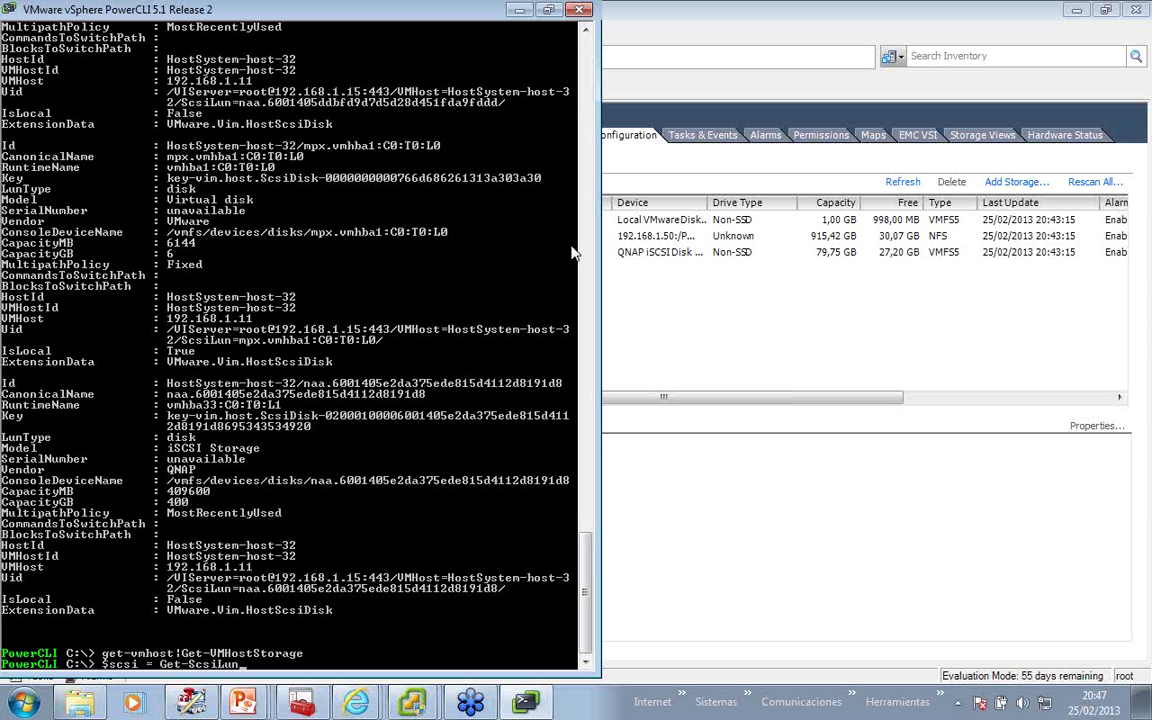
text(-vmhost 192.168.1.11)
key(Return)
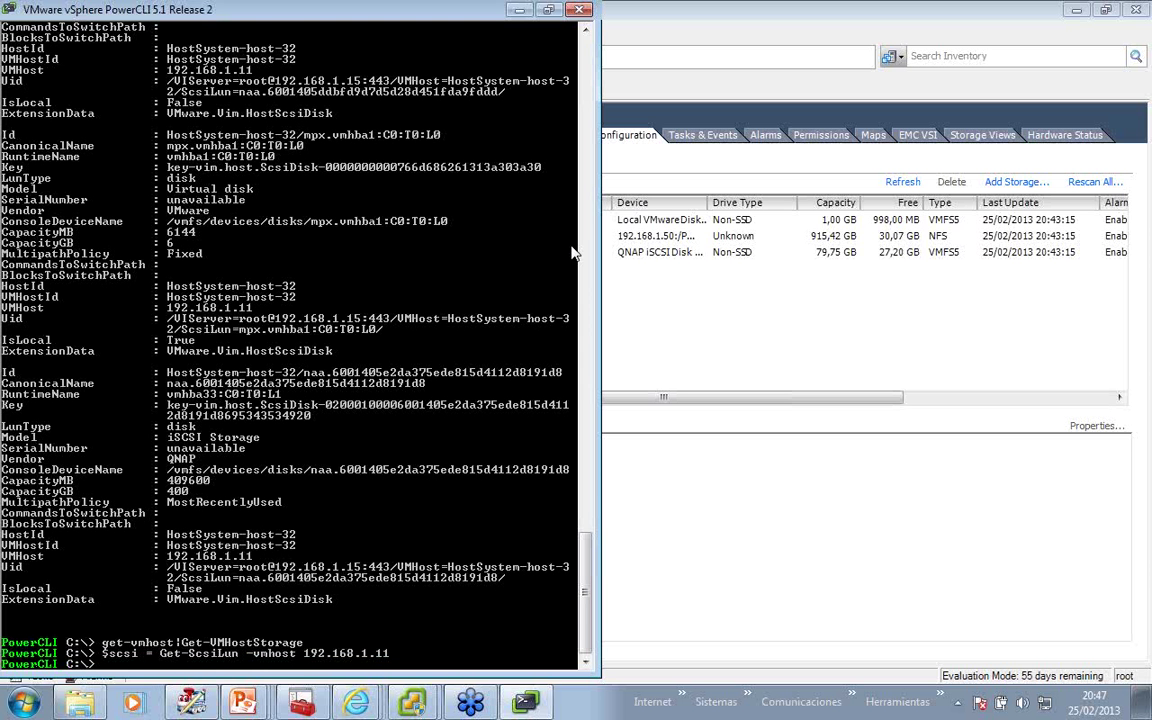
text($scsi)
key(Return)
Query the canonicalname property of the whole $scsi variable.
key(Up)
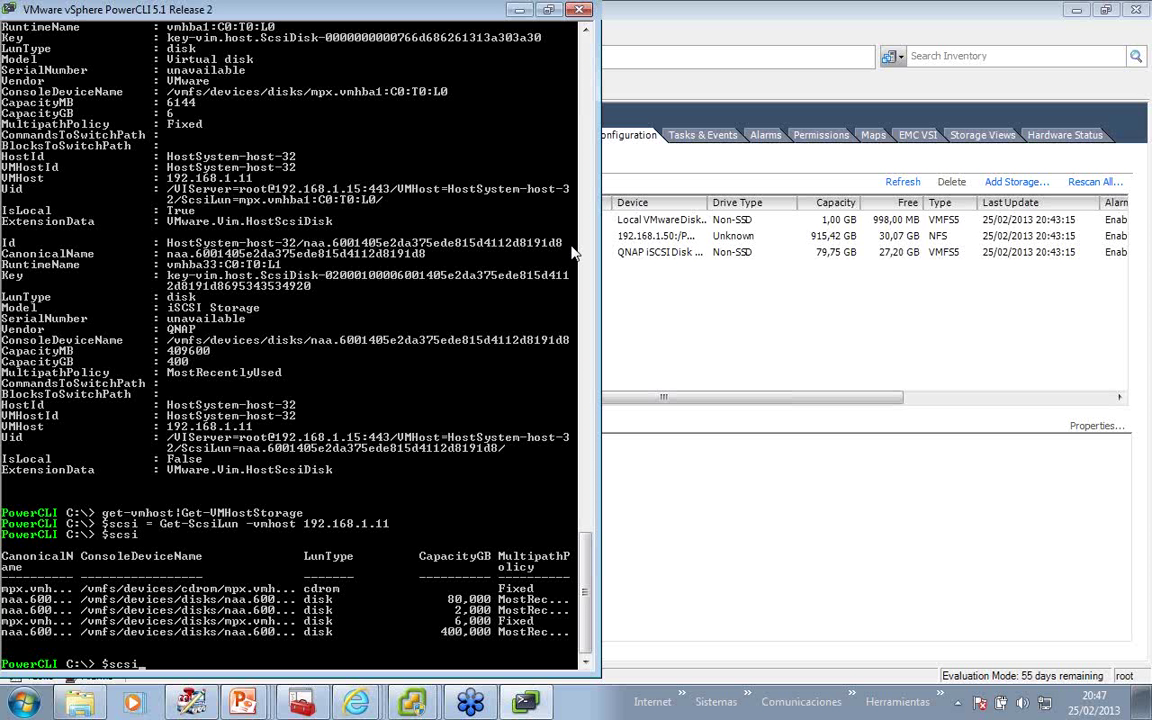
text(.camn)
key(BackSpace)
key(BackSpace)
text(nonicalname)
key(Return)
Assign the LUN at $scsi[2] to the variable $scsilun and display it.
text($scsi)
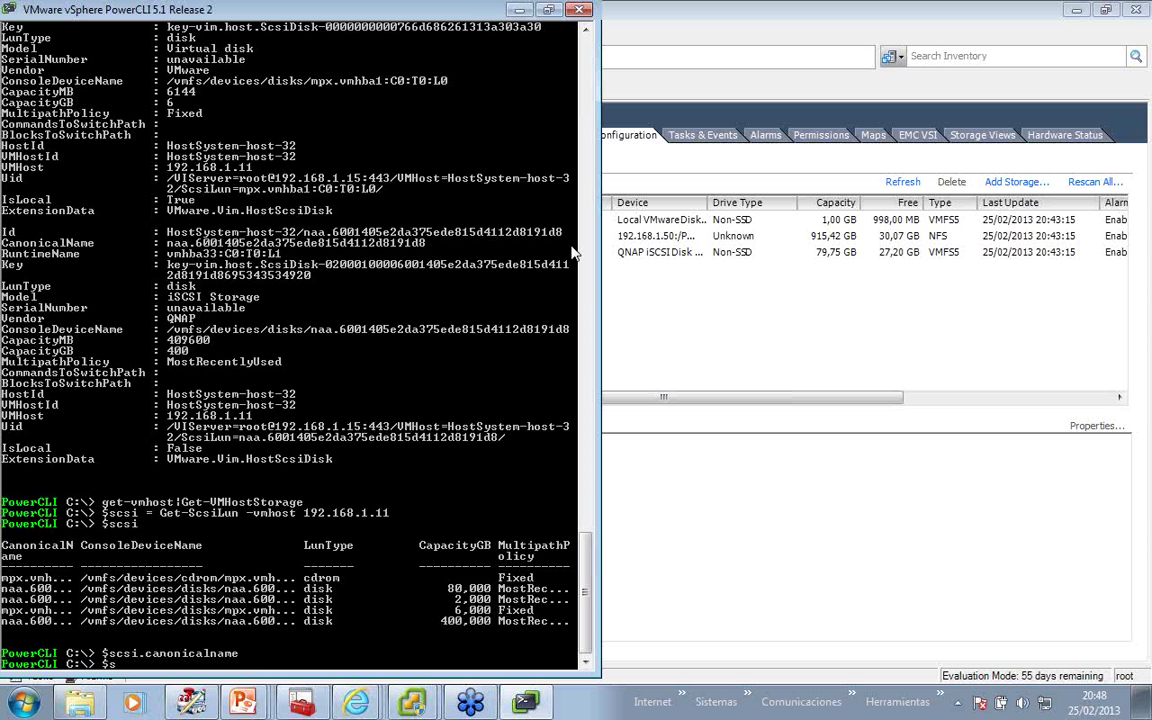
text(ilun = $scsi[2])
key(Return)
text($scs)
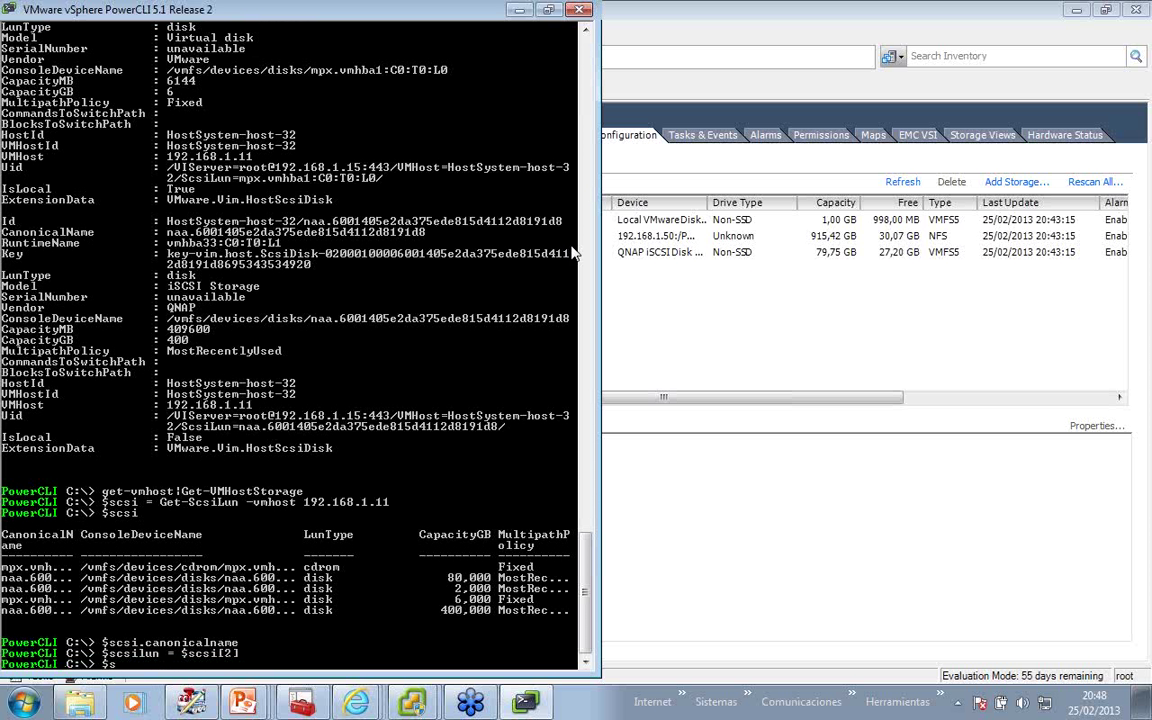
text(ilun)
key(Return)
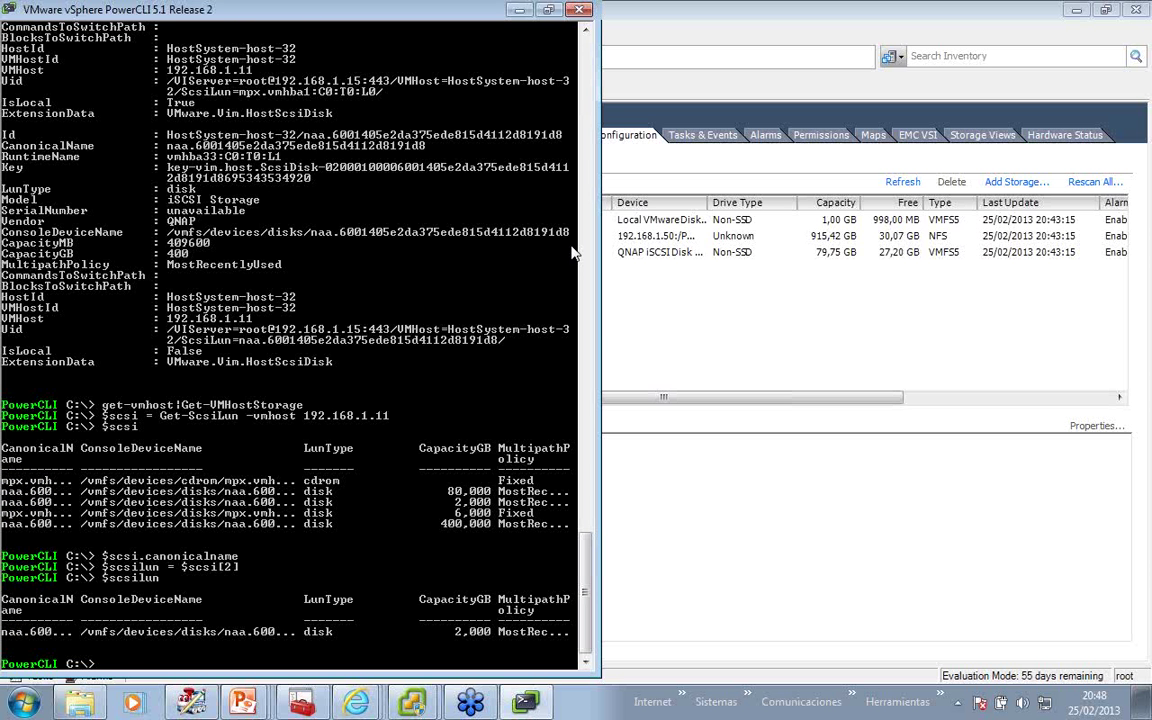
Print the canonical name of the selected LUN with $scsilun.canonicalname.
key(Up)
text(.canonicalname)
key(Return)
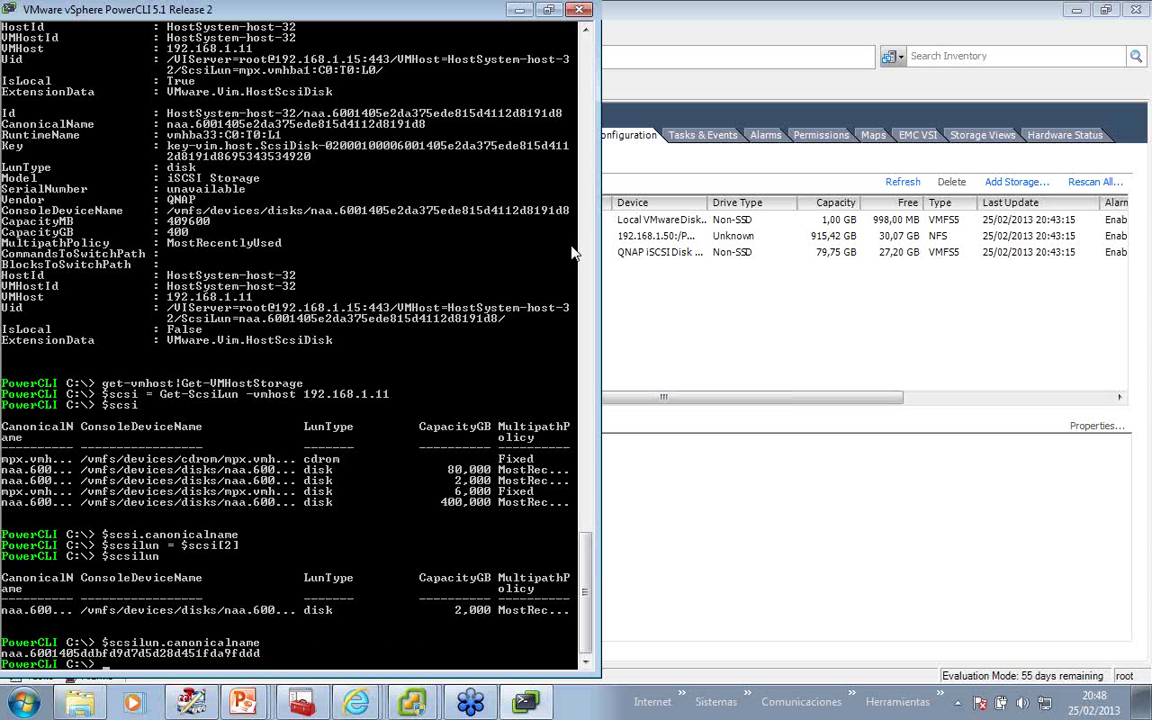
Create VMFS datastore PowerCLIiSCSI on VMHost 192.168.1.11 using new-datastore with -Path $scsilun.canonicalname and -Vmfs.
text(new-datastore -n)
key(Tab)
text(PowerCLI)
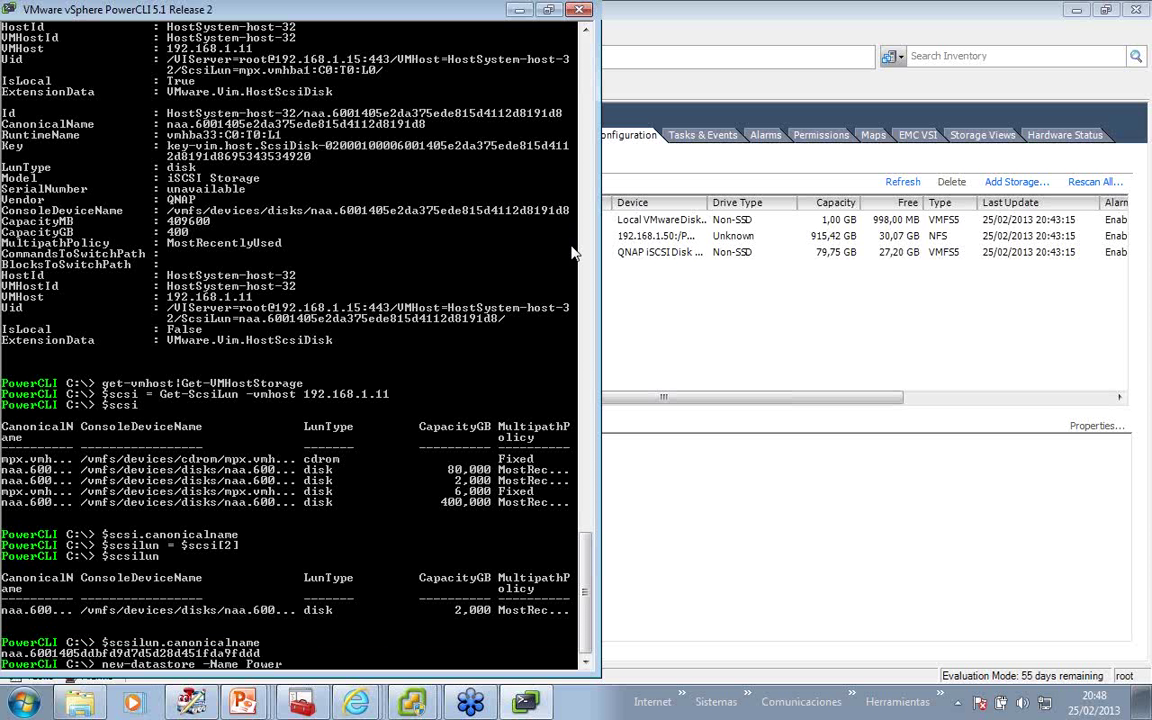
text(iSCSI -VMHost)
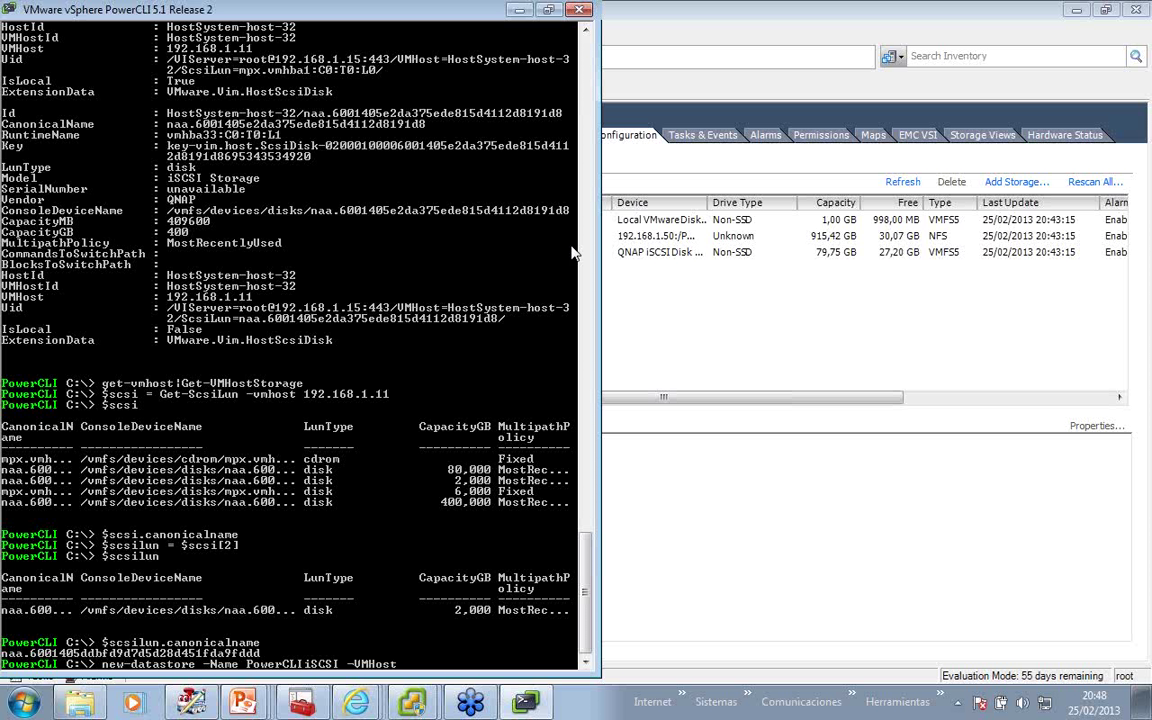
text( 192.168.1.11 -Name)
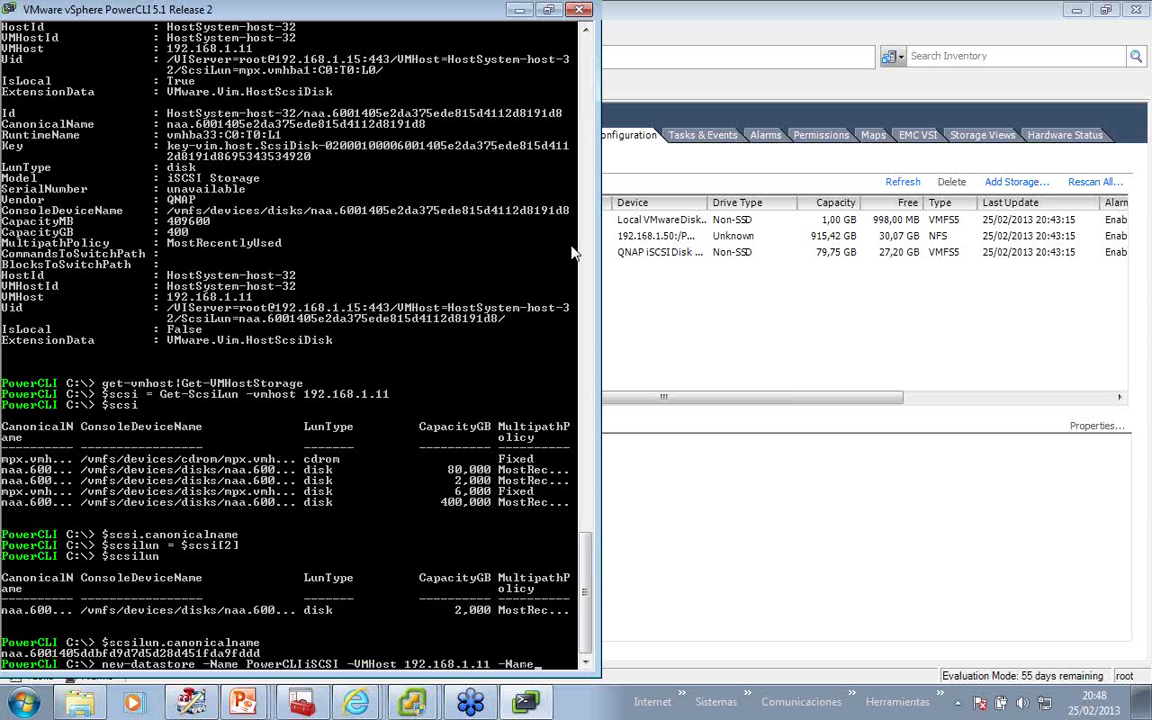
key(Tab)
text($scsilun.)
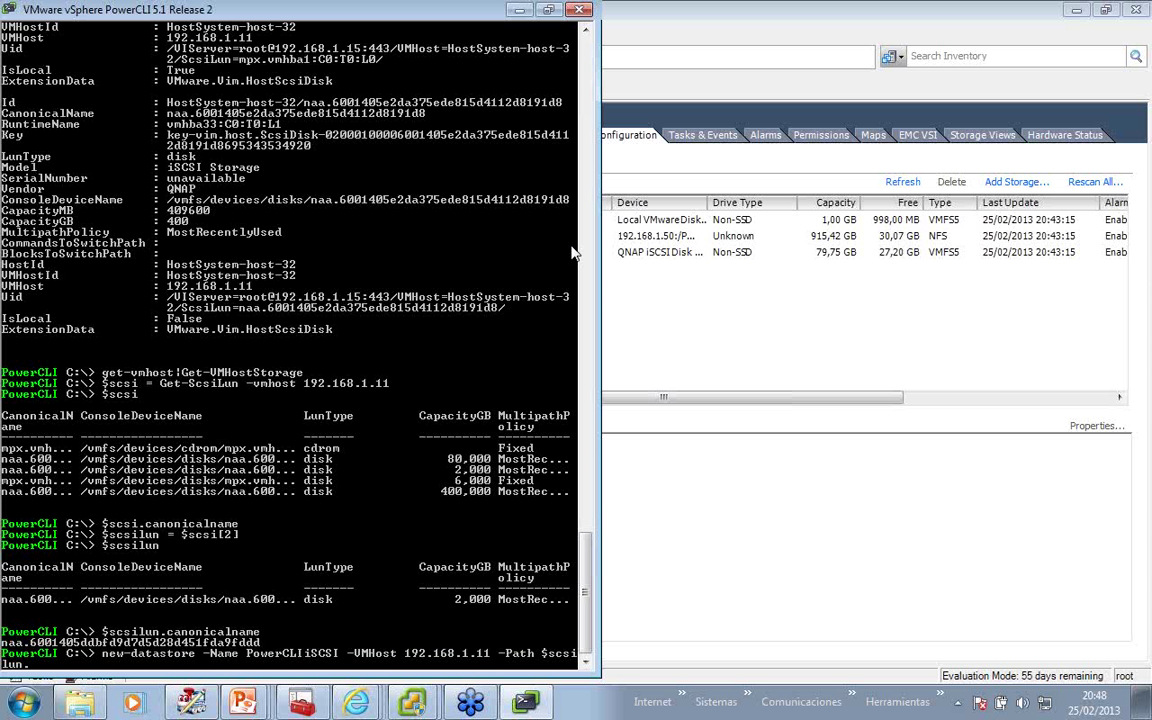
text(canonical)
text(name -VMHost)
key(BackSpace)
key(BackSpace)
key(BackSpace)
key(BackSpace)
key(BackSpace)
text(mfs)
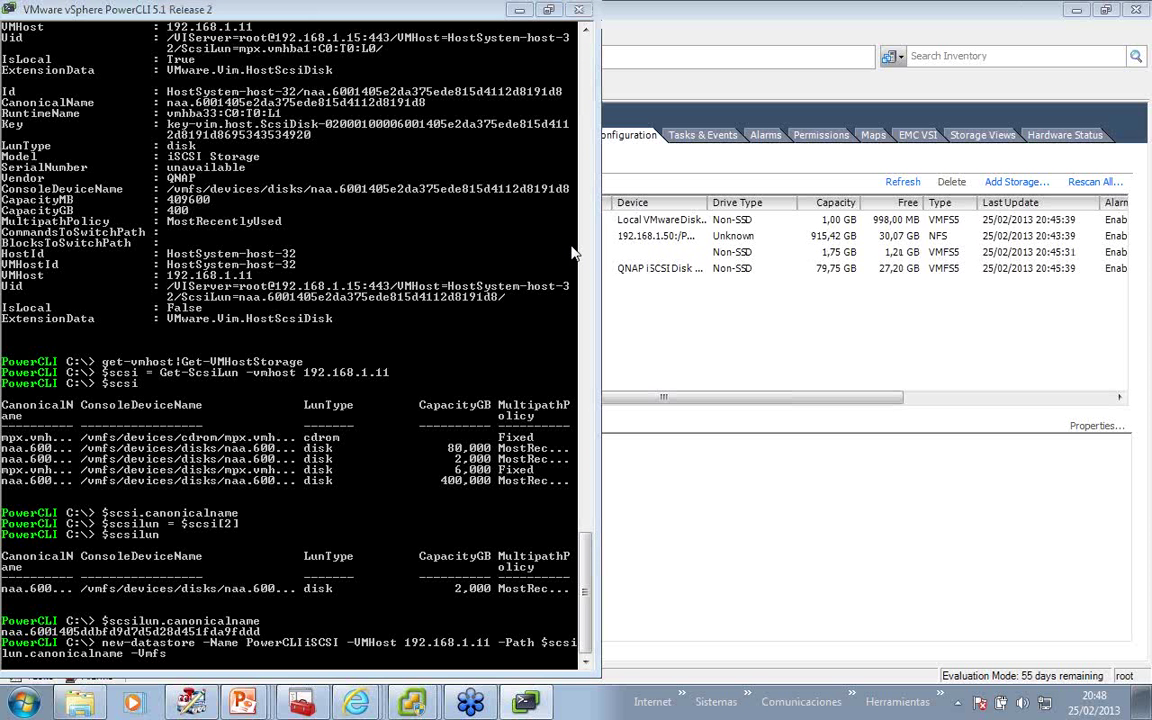
Switch to the vSphere Client and check datastore PowerCLIiSCSI's details under the storage of hosts 192.168.1.11 and 192.168.1.12.
key(alt+Tab)
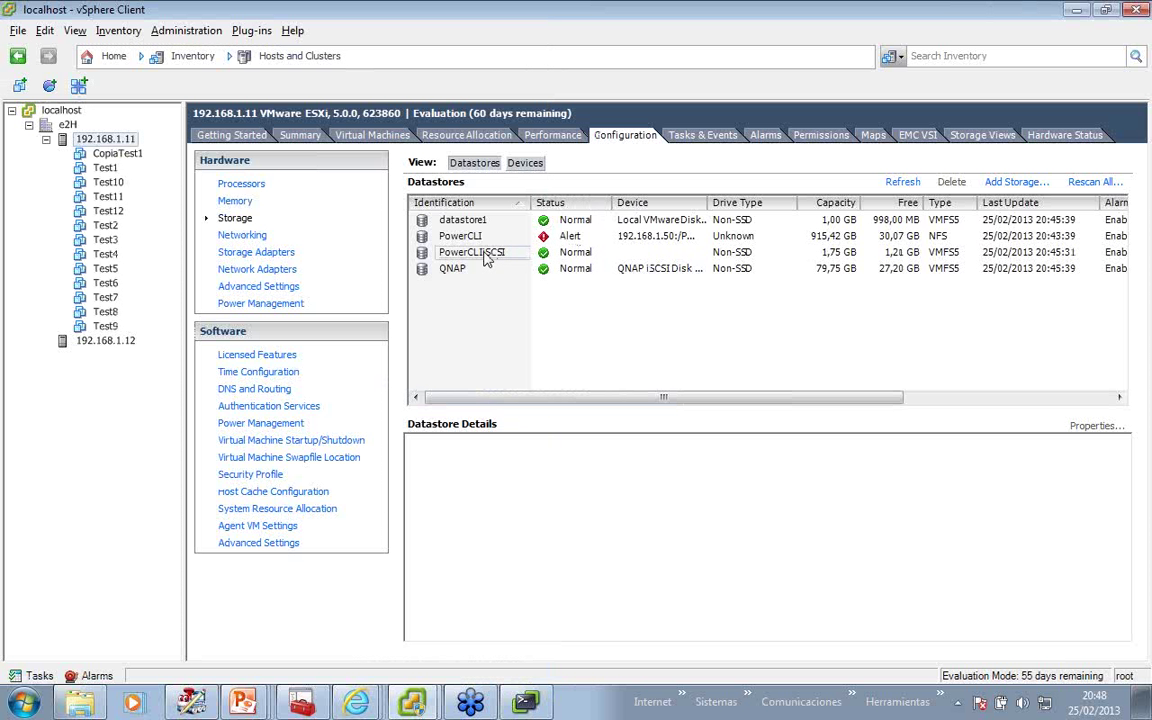
click(487, 258)
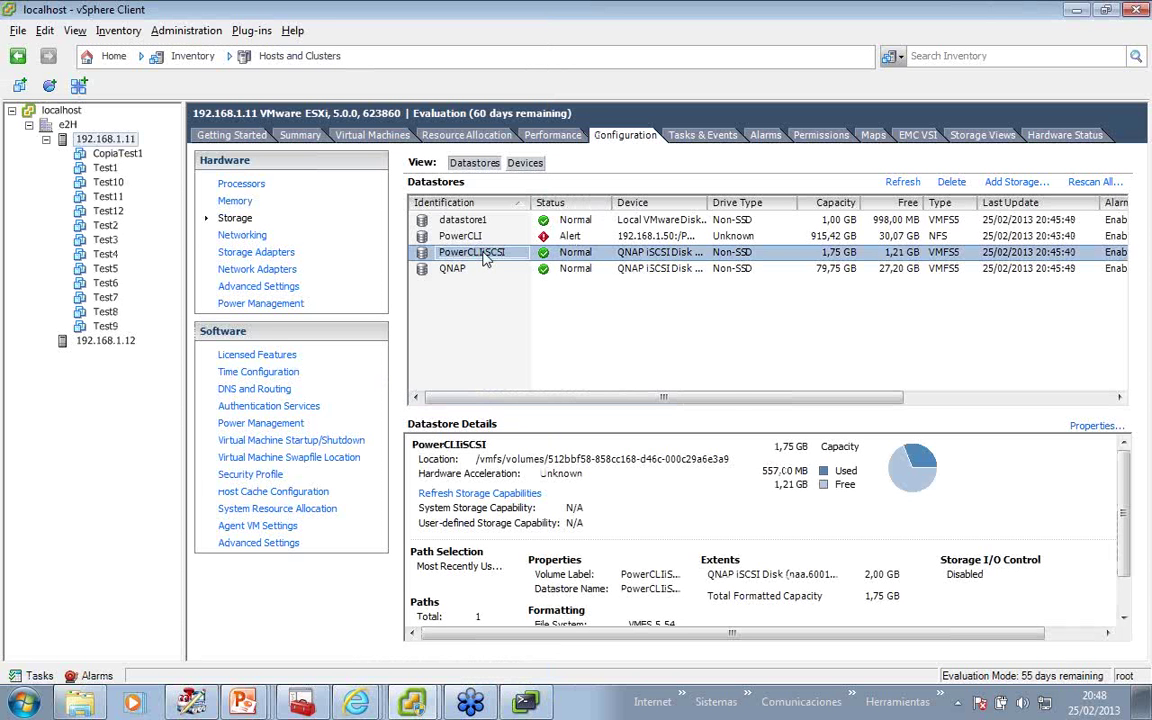
key(alt+Tab)
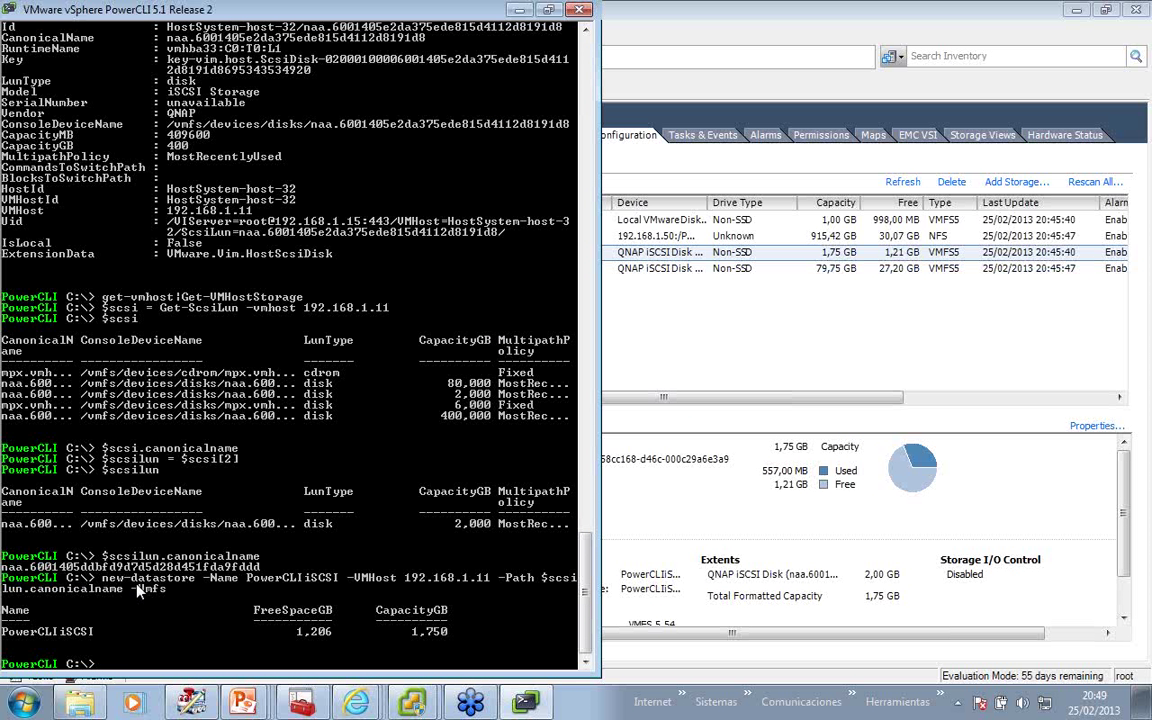
key(alt+Tab)
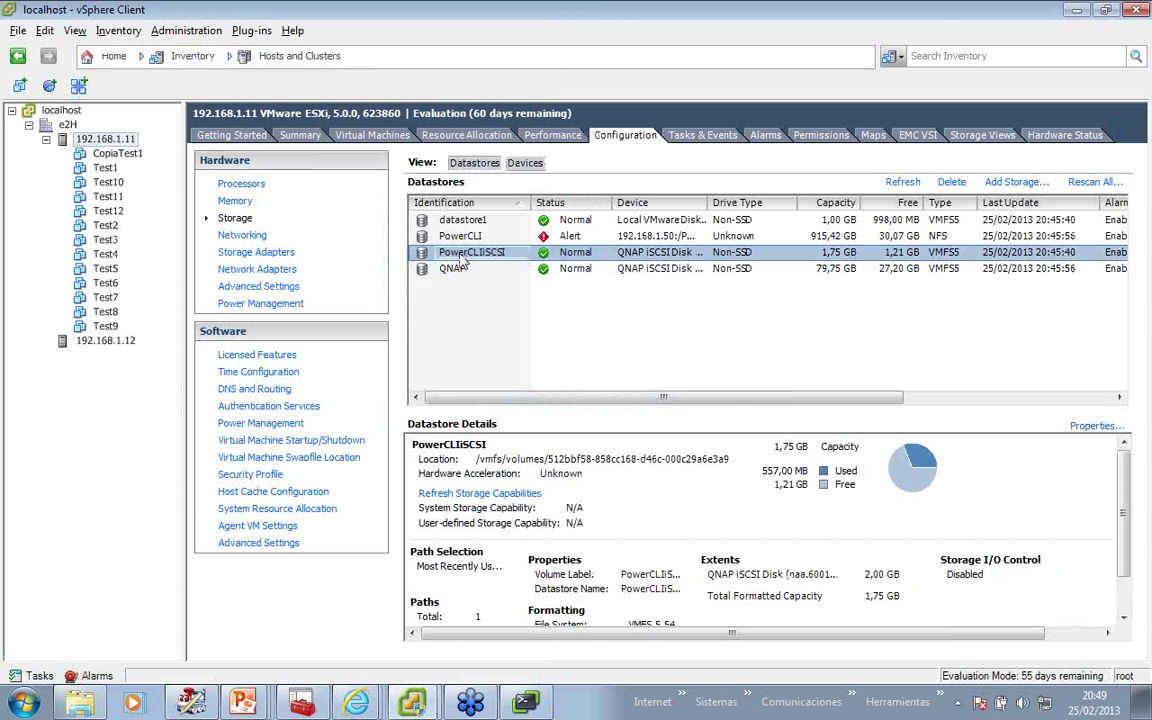
click(108, 341)
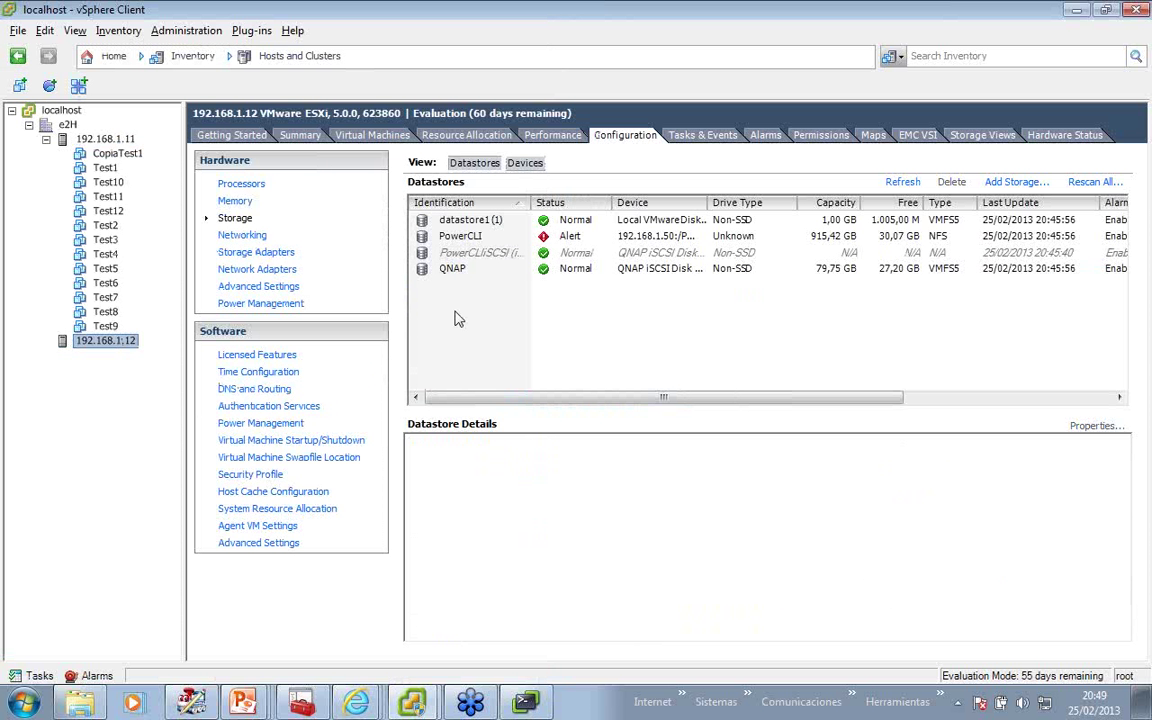
click(478, 252)
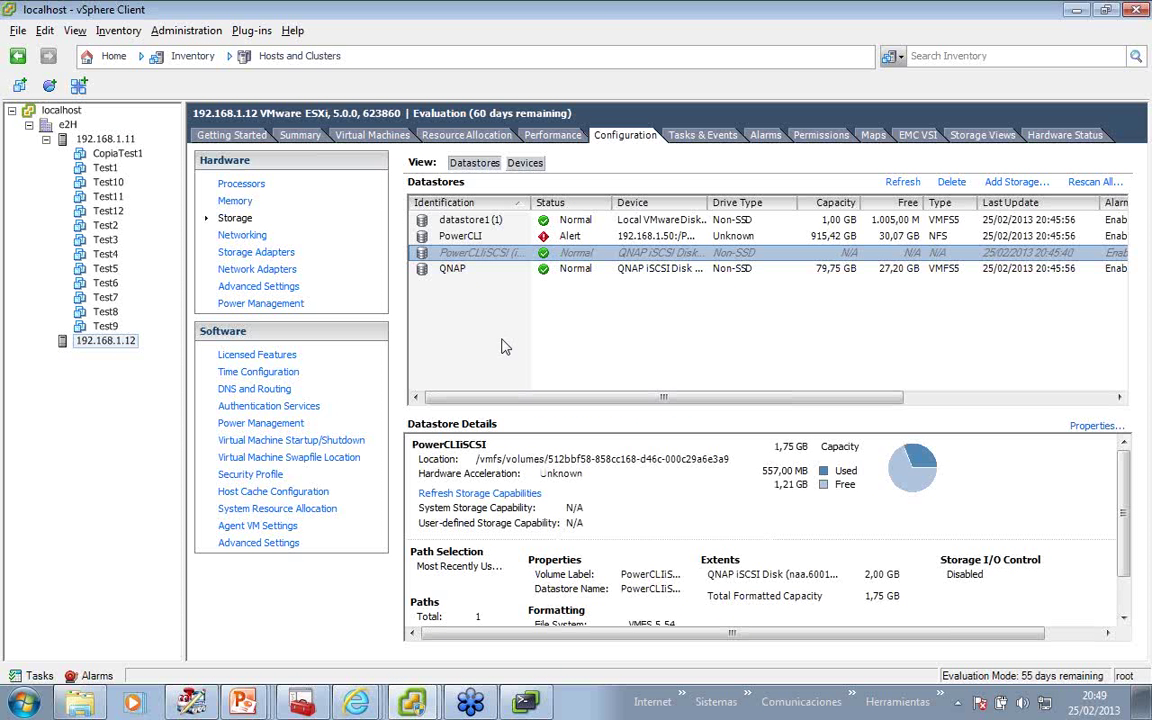
Show the recent tasks, refresh the datastore list of host 192.168.1.12, and display datastore PowerCLIiSCSI's details.
click(38, 676)
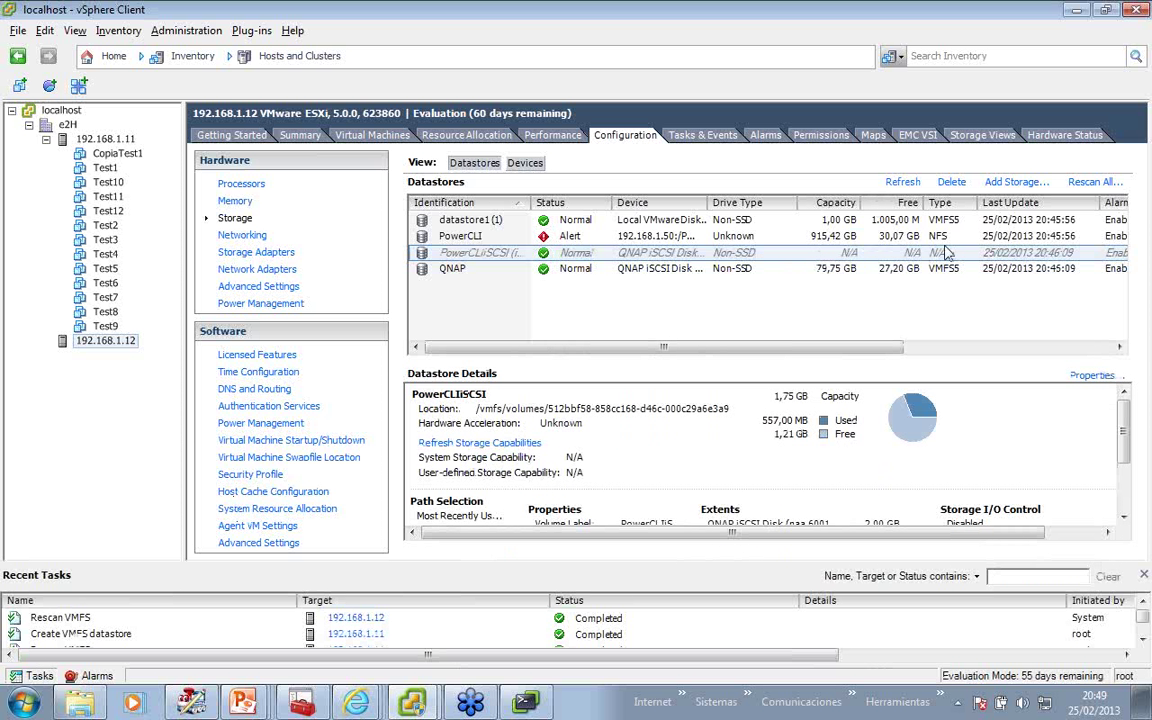
click(903, 183)
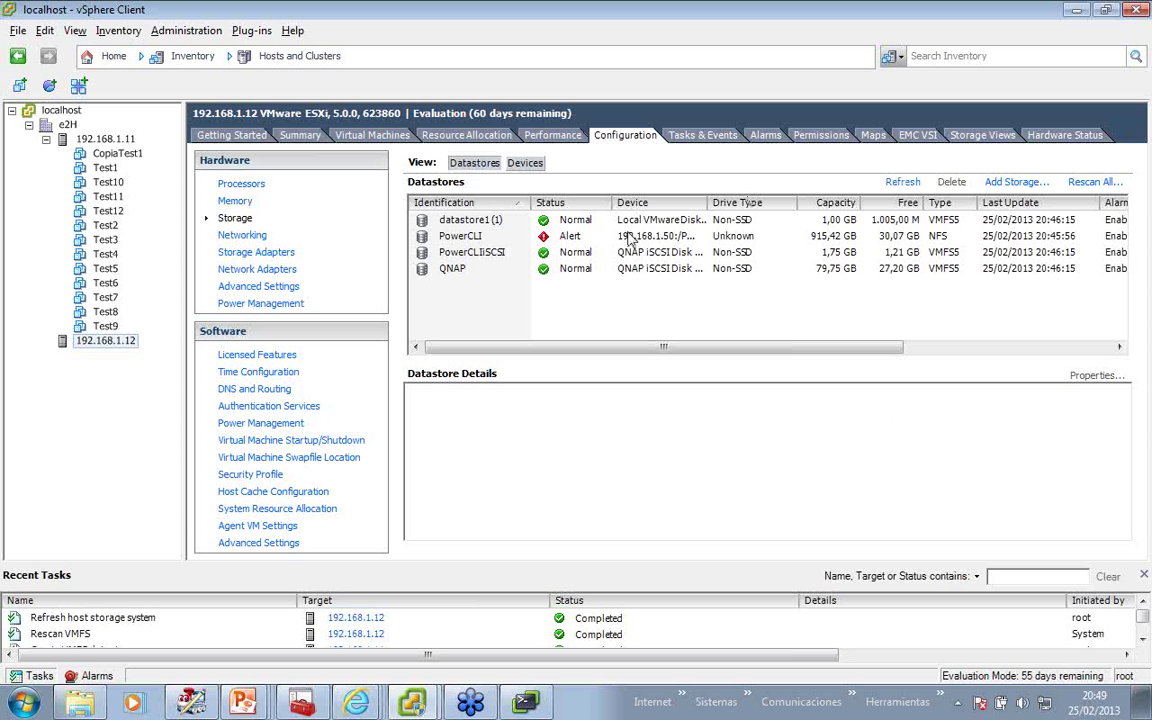
click(526, 255)
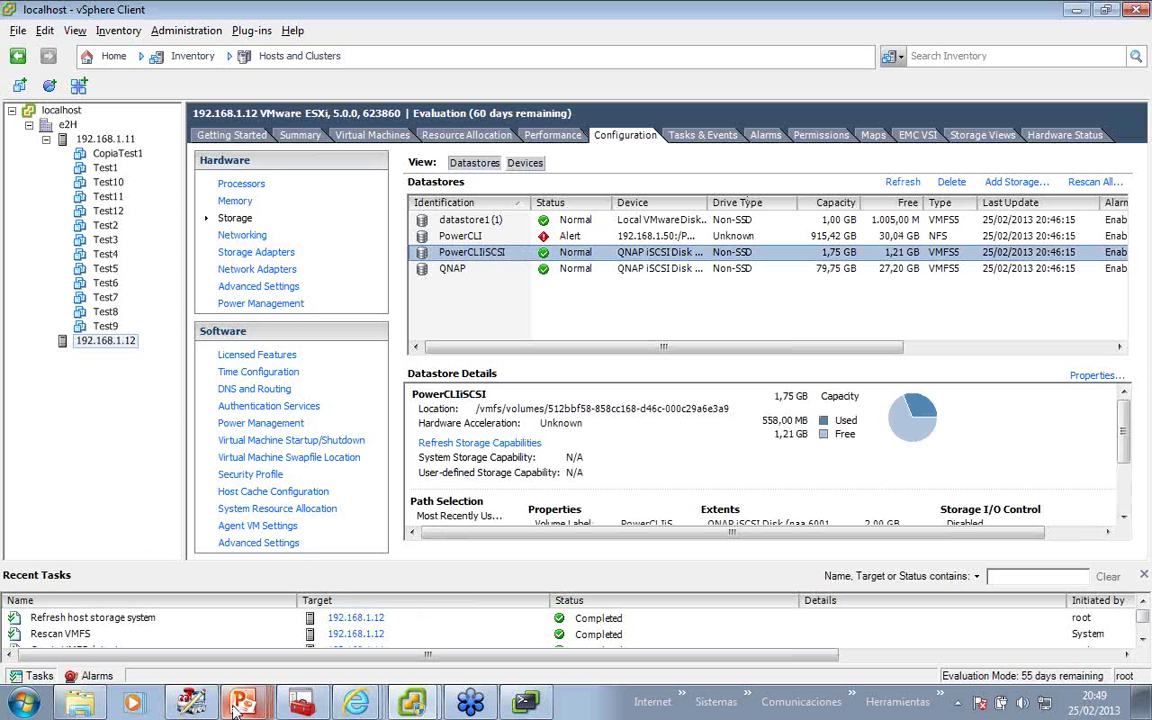
Switch to the PowerPoint slide show and bring up the slide on configuring the iSCSI LUN's multipath policy.
mouse_move(243, 703)
click(213, 639)
click(527, 437)
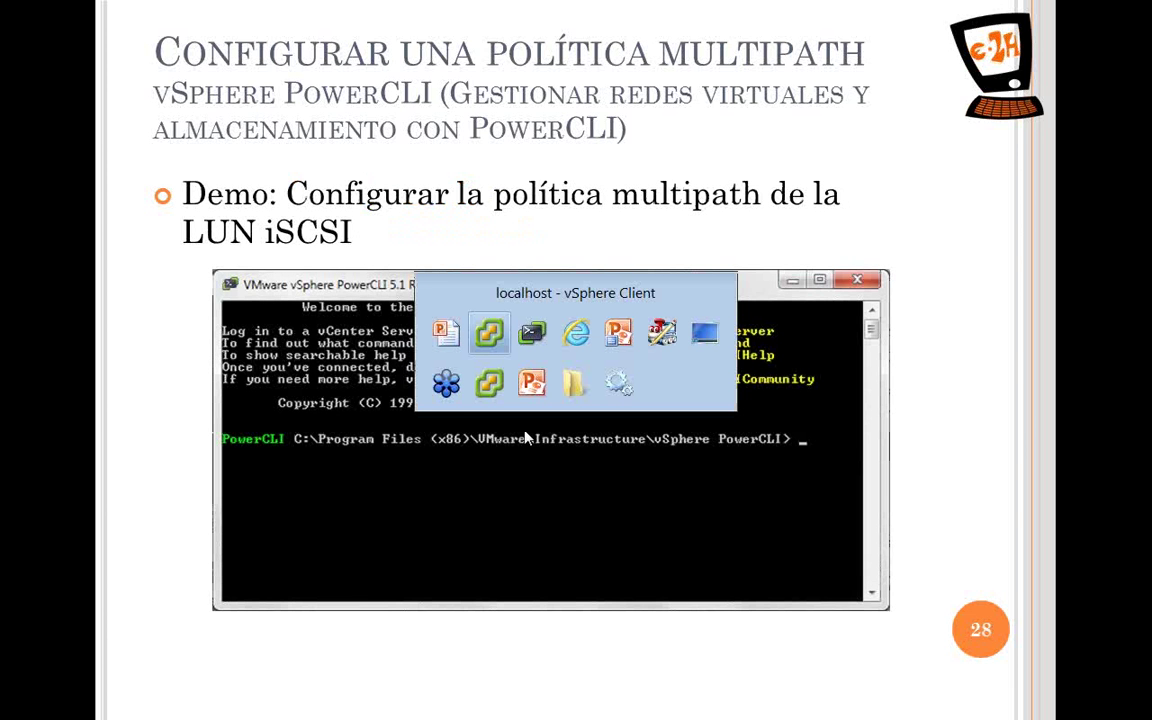
Switch to the VMware vSphere PowerCLI console and clear its screen with cls.
key(alt+Tab)
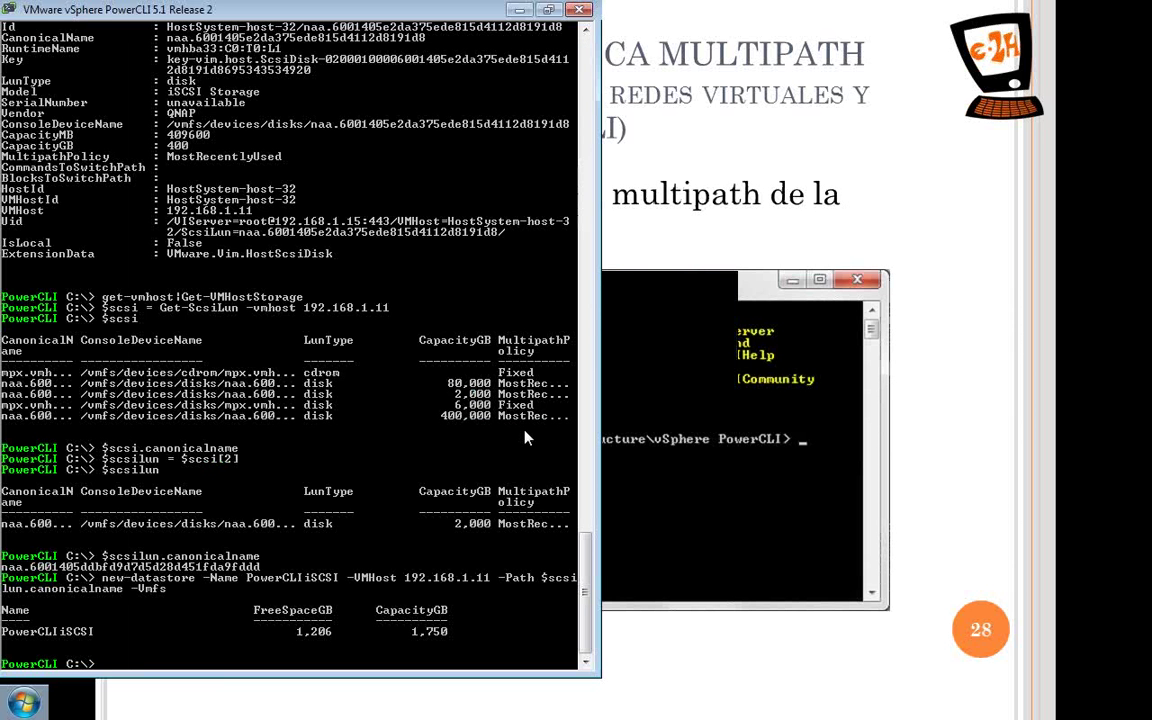
text(cls)
key(Return)
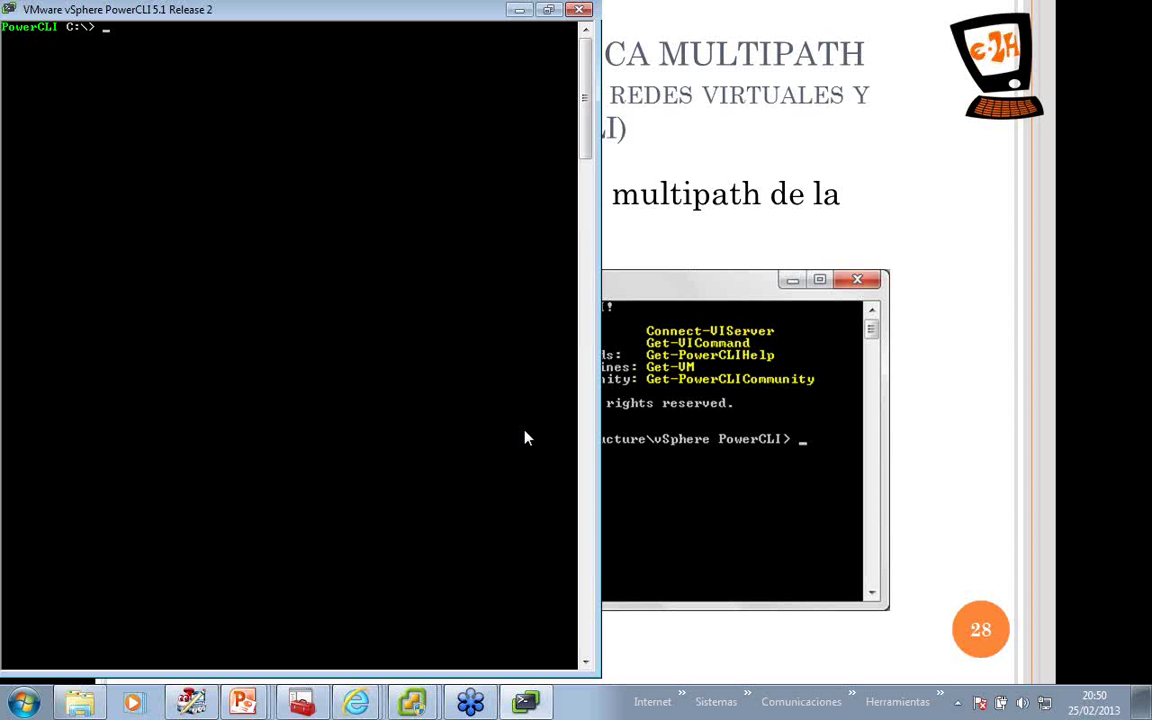
Read the full help for Set-ScsiLun with man Set-ScsiLun -full, covering its multipath policy parameters, and exit the help viewer.
text(man set-sc)
key(Tab)
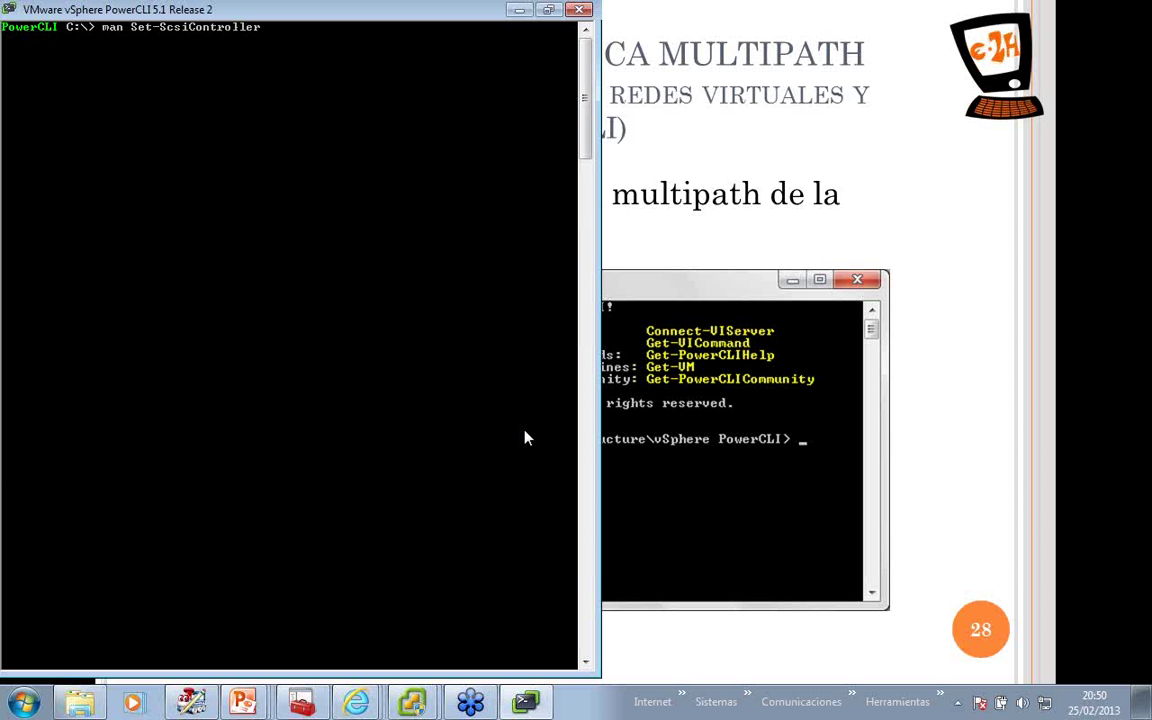
key(Tab)
text(-f)
key(Return)
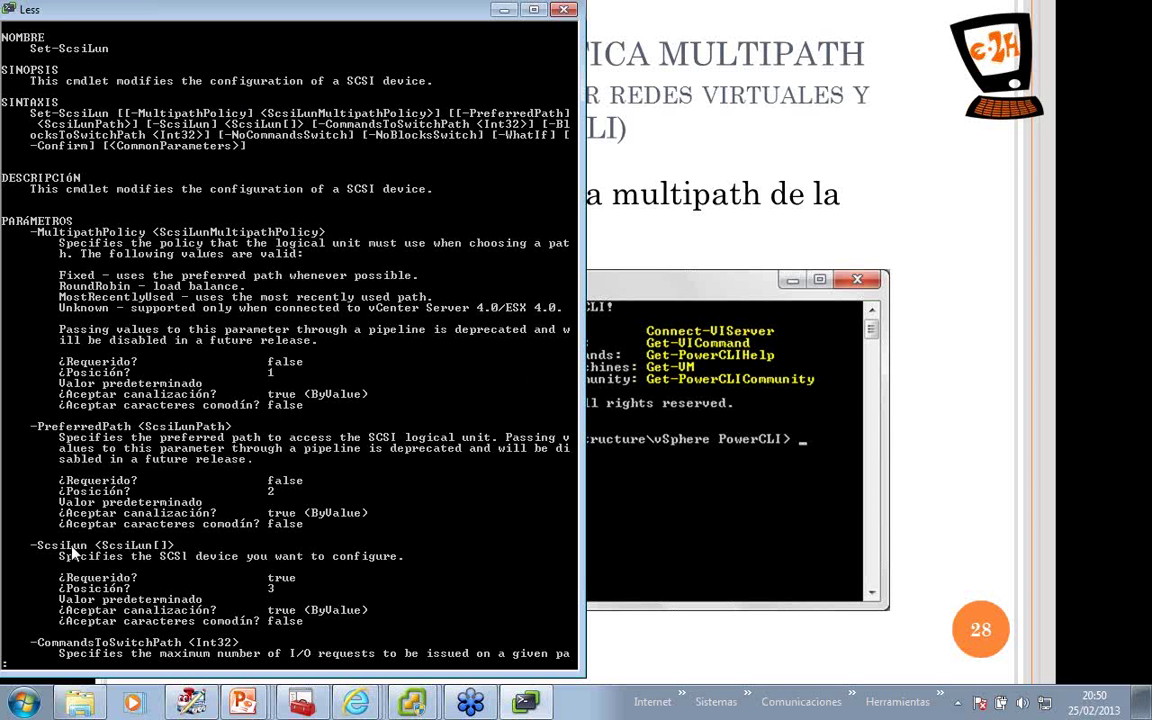
key(Down)
key(Down)
key(Down)
key(Down)
key(q)
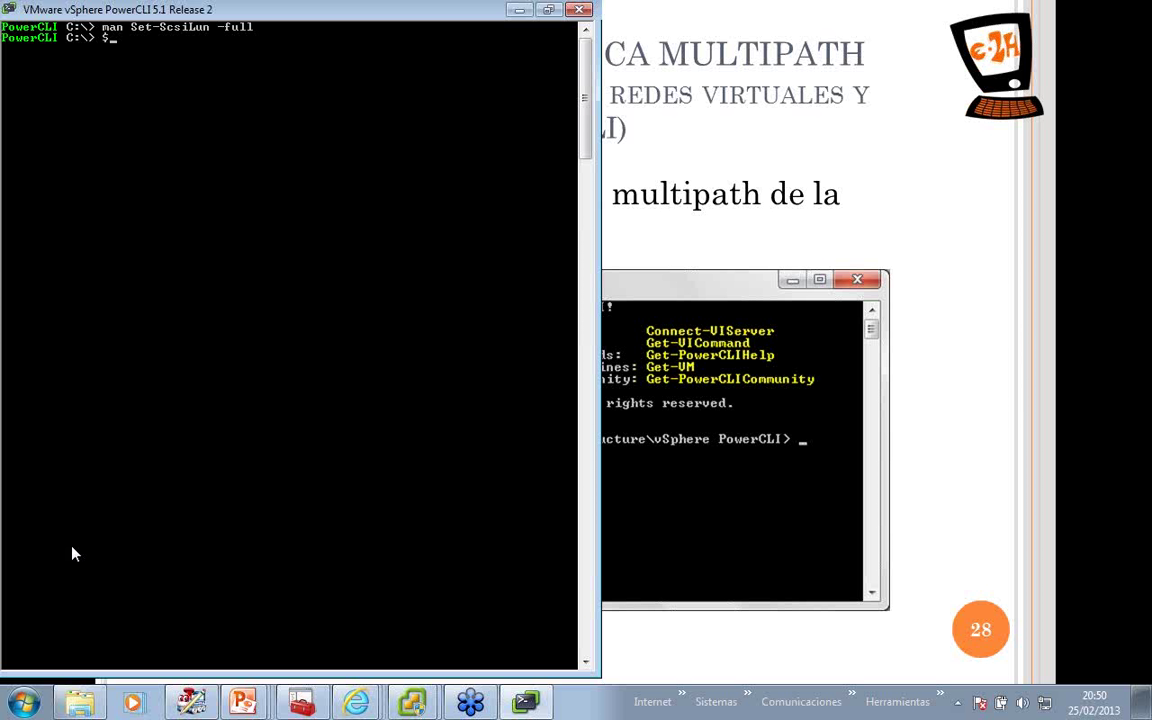
Display the LUN stored in $scsilun, first as a table and then as a full property list with $scsilun | FL.
text(scsilun)
key(Return)
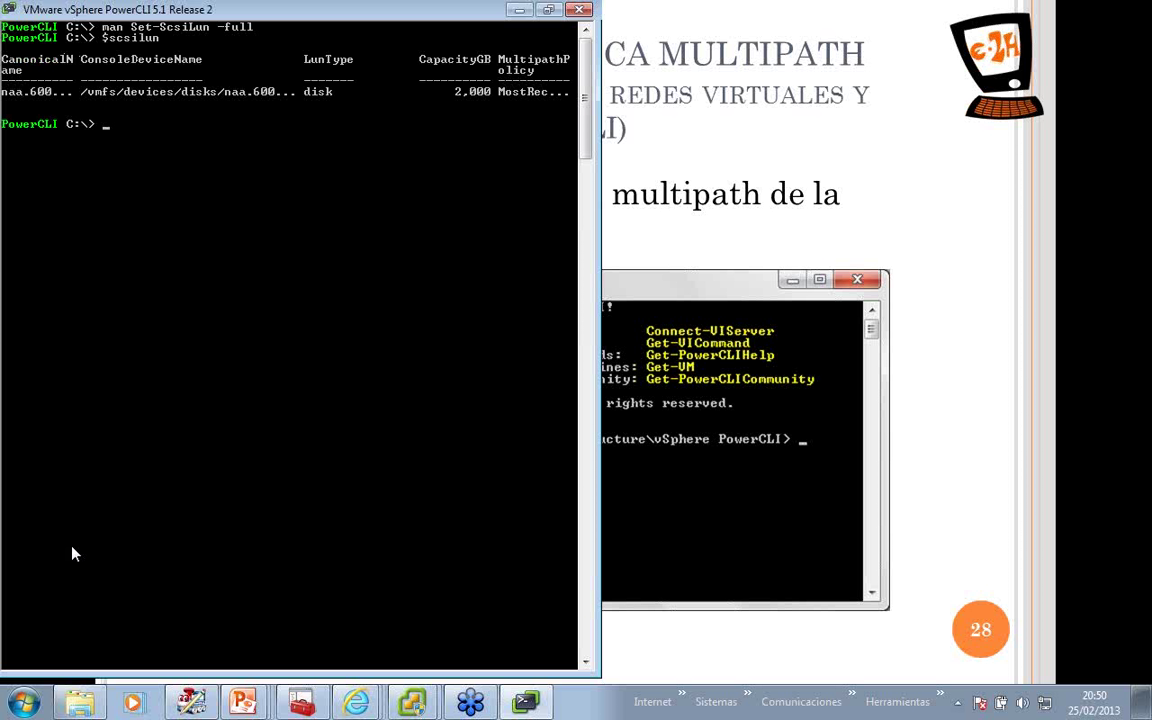
key(Up)
text(| F)
text(L)
key(Return)
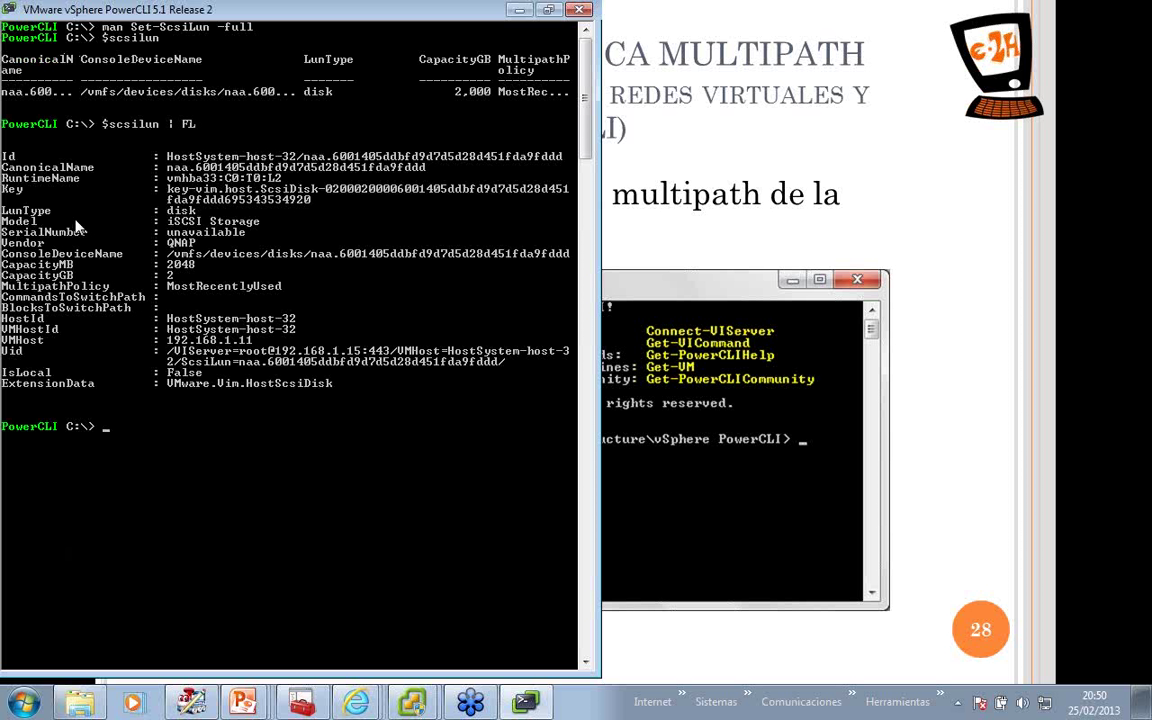
Highlight the MultipathPolicy line in the LUN's property list to examine its value, and clear the selection.
right_click(78, 296)
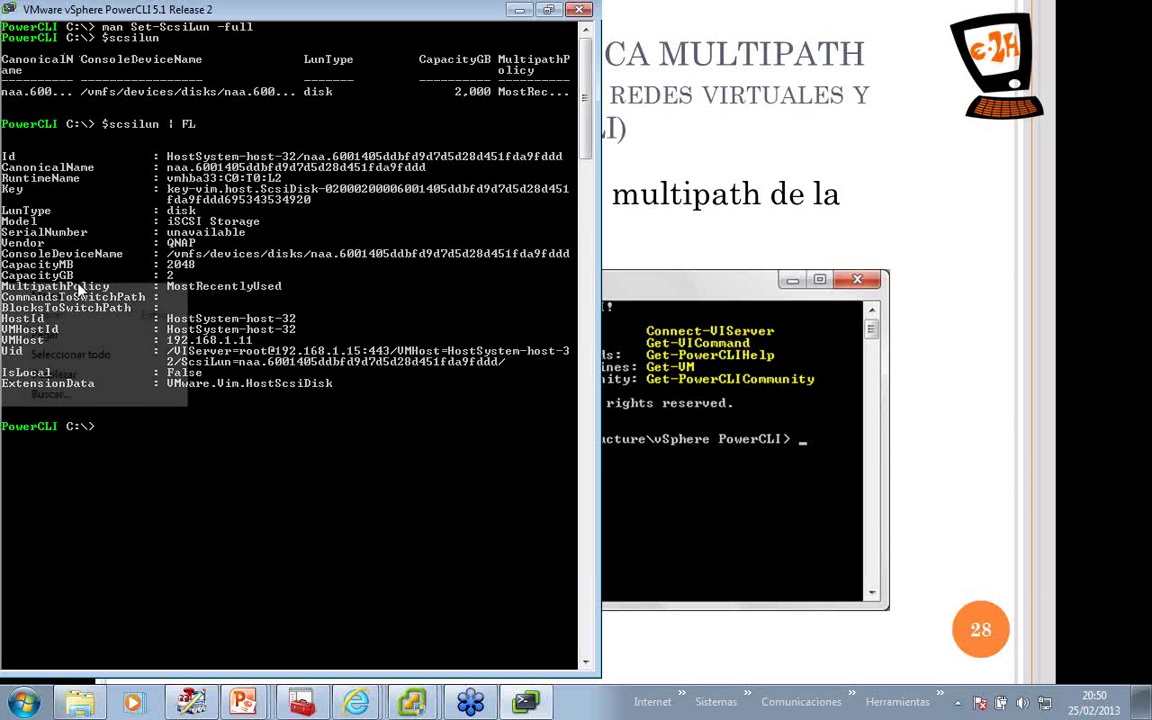
click(78, 296)
drag(166, 286, 283, 286)
drag(4, 286, 250, 290)
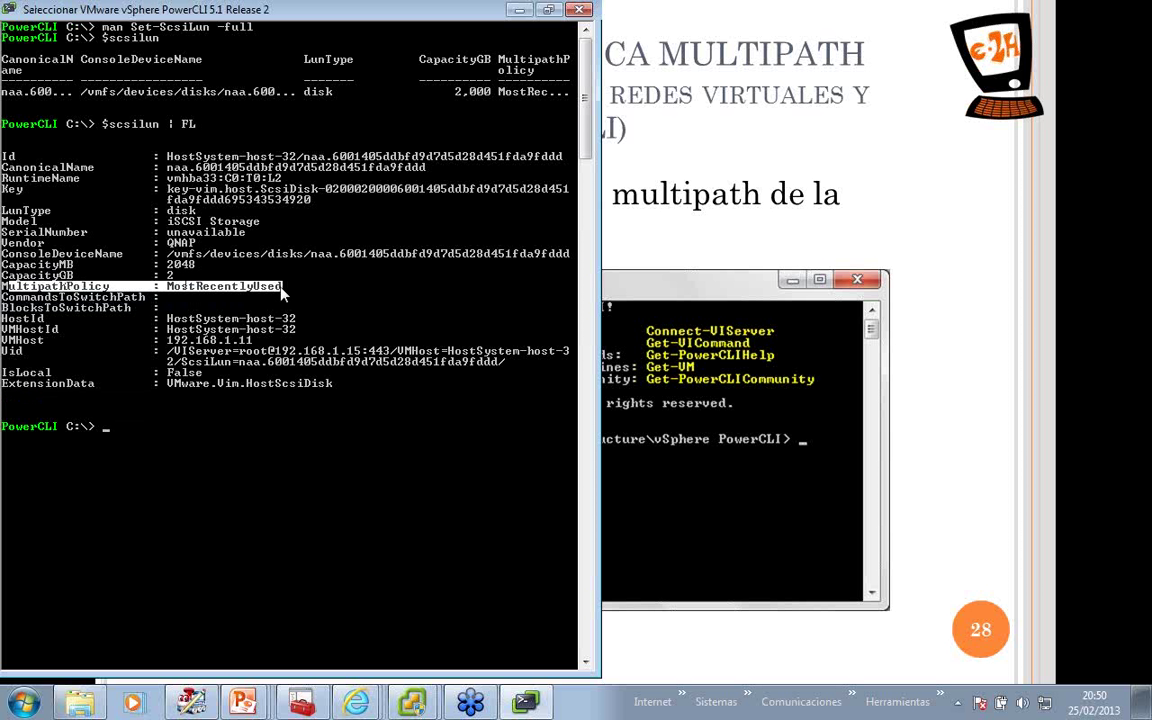
key(Return)
Compose a command that pipes $scsilun into Set-ScsiLun with the -MultipathPolicy parameter.
key(Up)
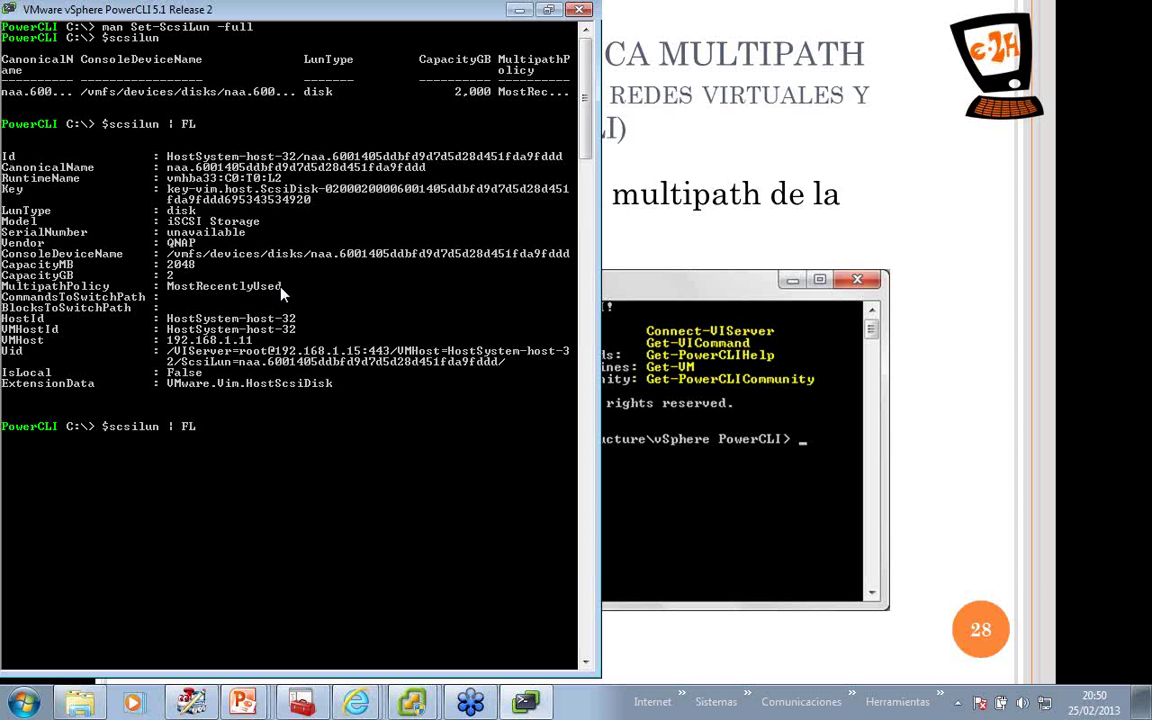
key(BackSpace)
key(BackSpace)
text(set-scs)
key(Tab)
text(-m)
key(Tab)
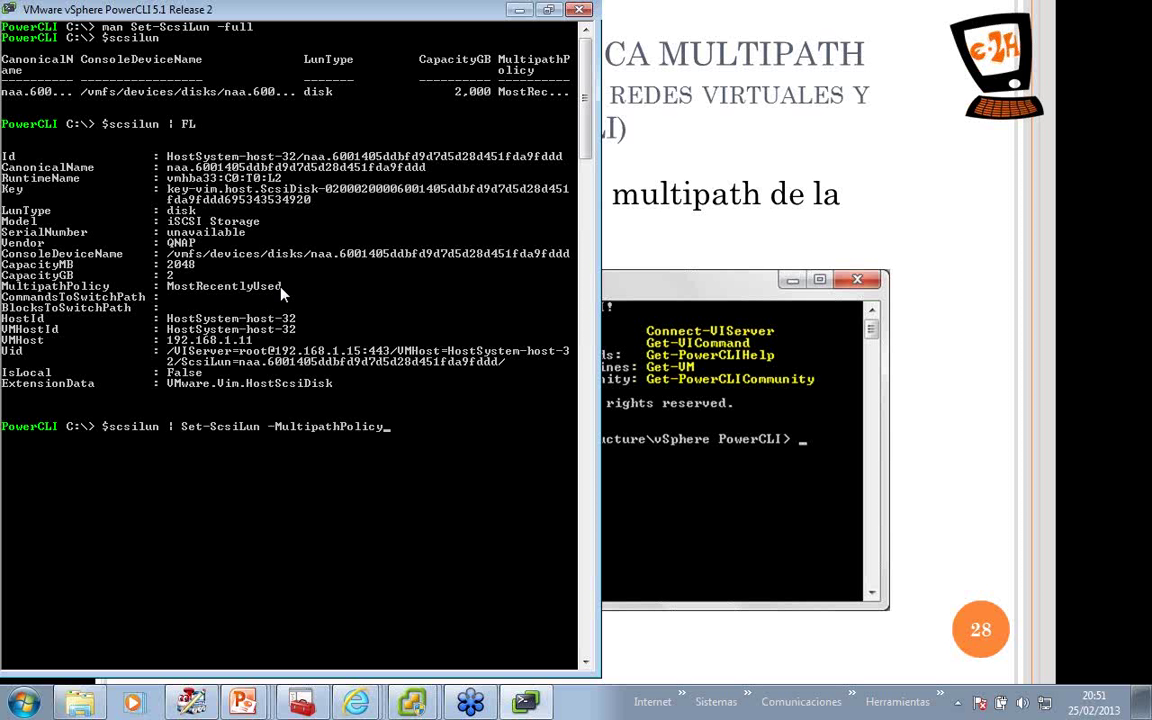